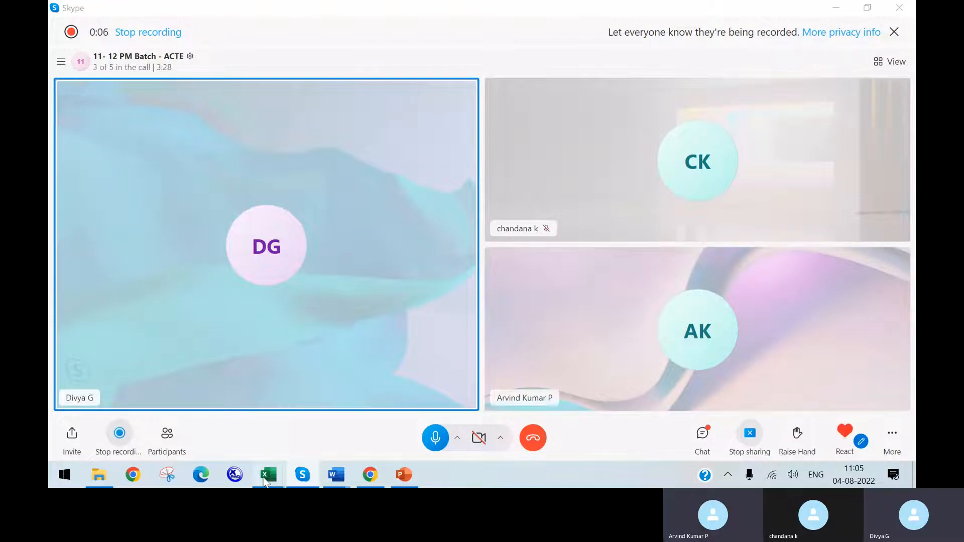
Step: Bring up the open A EC HR Transactions Configuration Workbook V5 -01 and close it
mouse_move(292, 460)
left_click(315, 435)
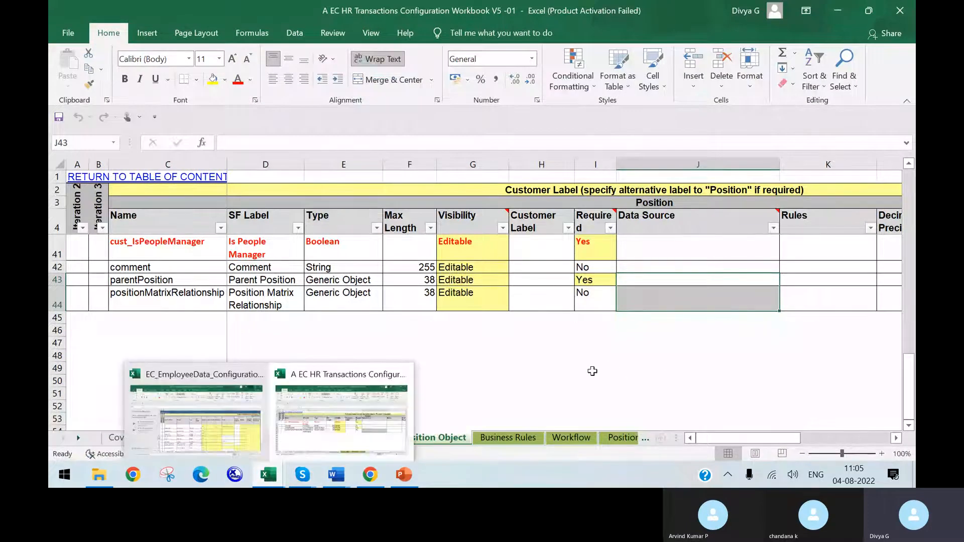
left_click(610, 368)
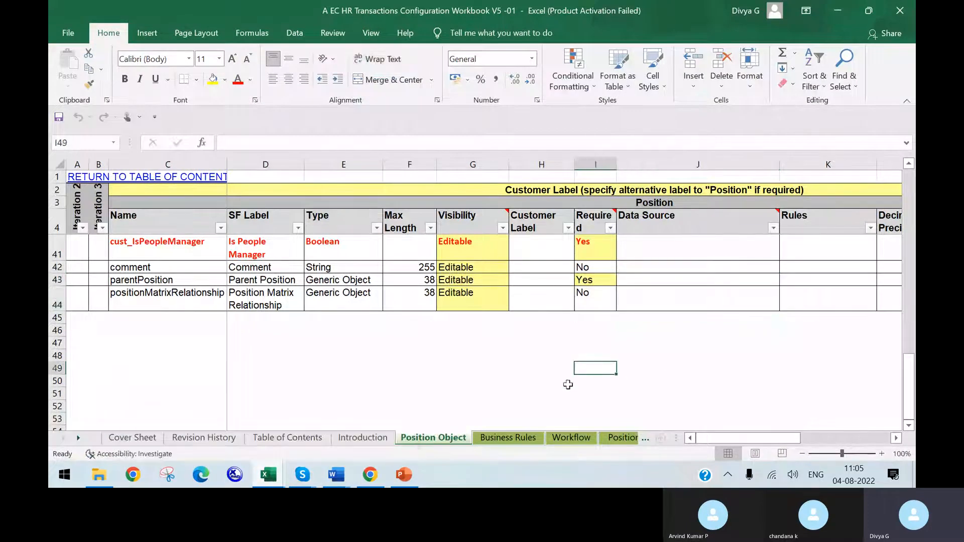
left_click(902, 15)
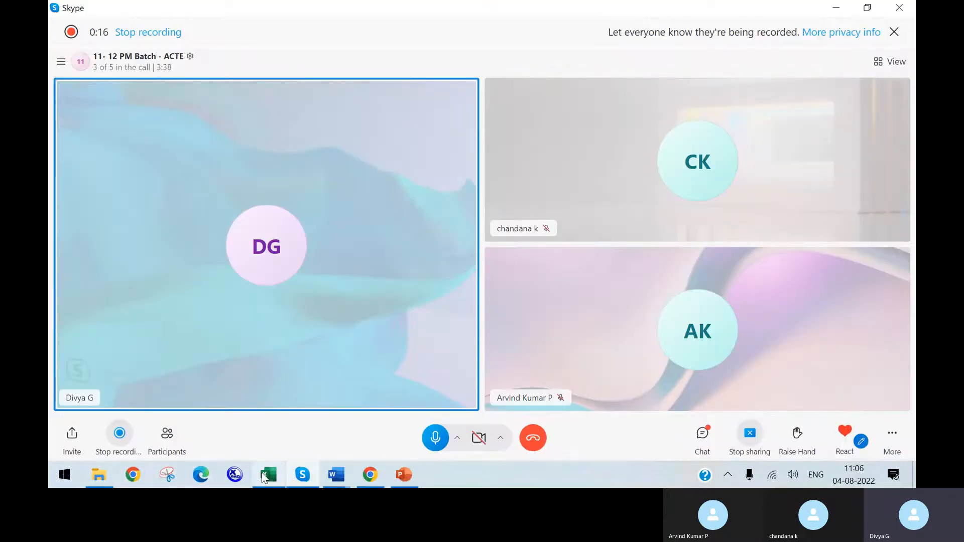
Step: In the EC_EmployeeData configuration workbook, close Document Recovery and keep the recovered files for later viewing
left_click(265, 476)
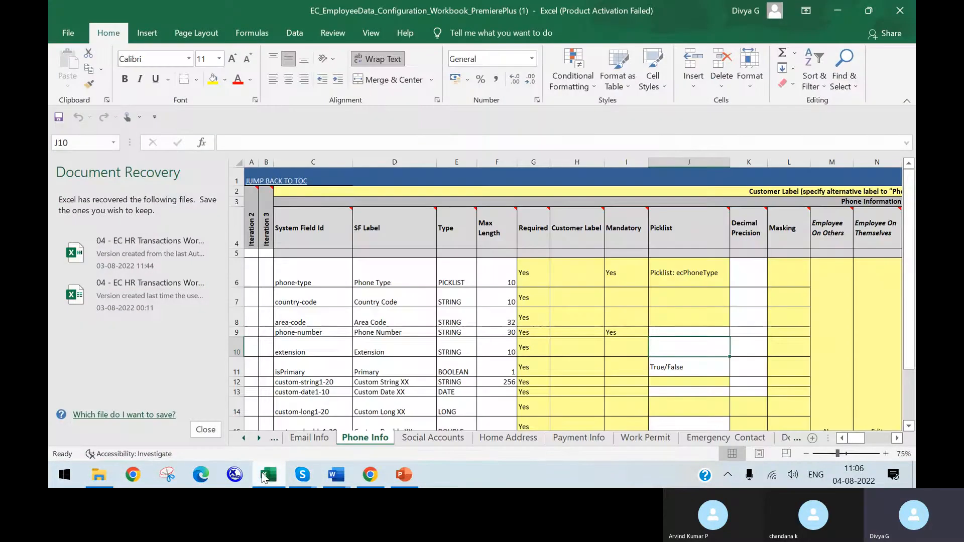
left_click(206, 430)
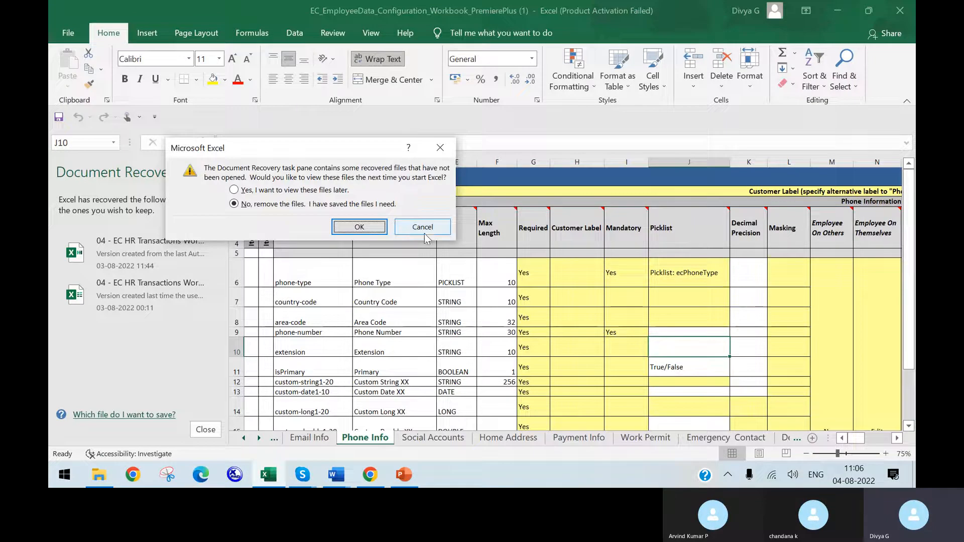
left_click(296, 191)
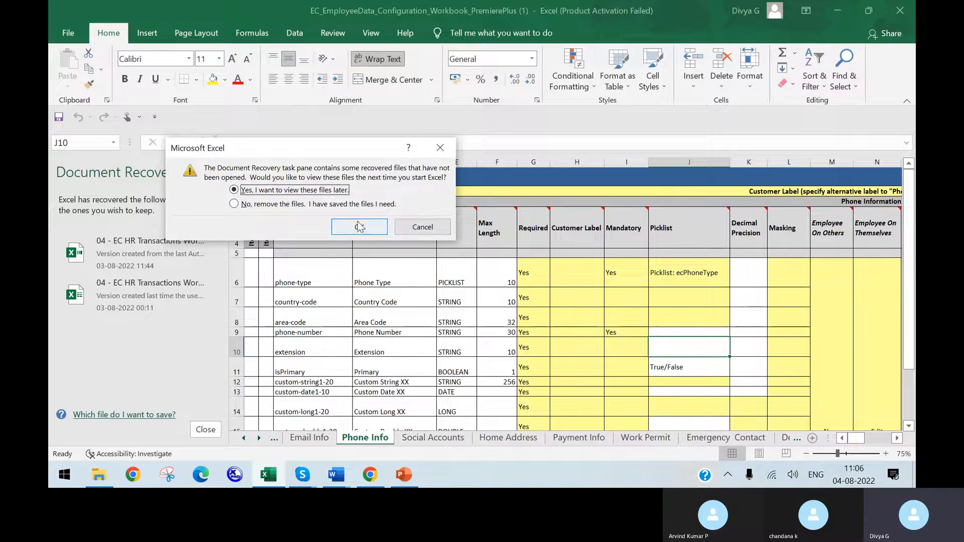
left_click(385, 234)
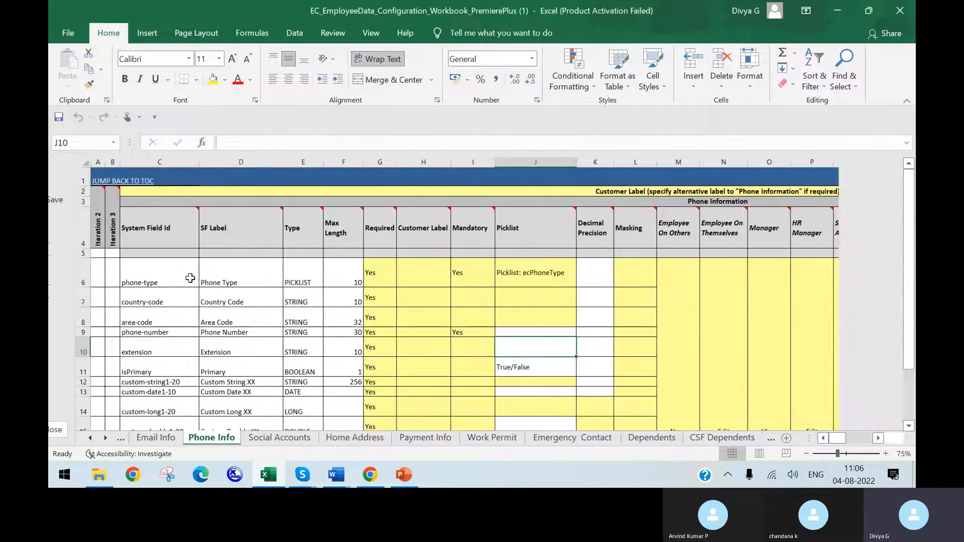
Step: Bring up the Technical Data folder in File Explorer and widen the Name column to show full file names
left_click(302, 474)
left_click(110, 469)
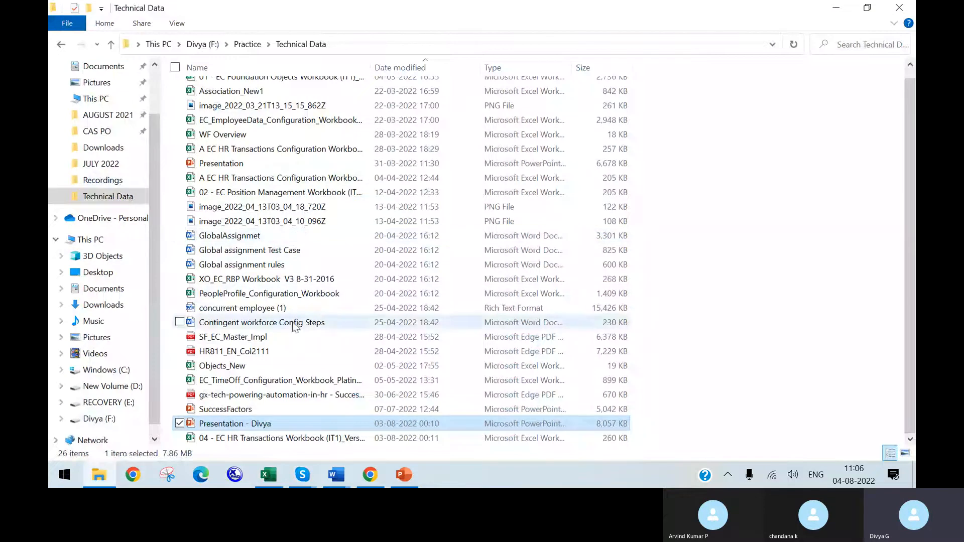
left_click(296, 151)
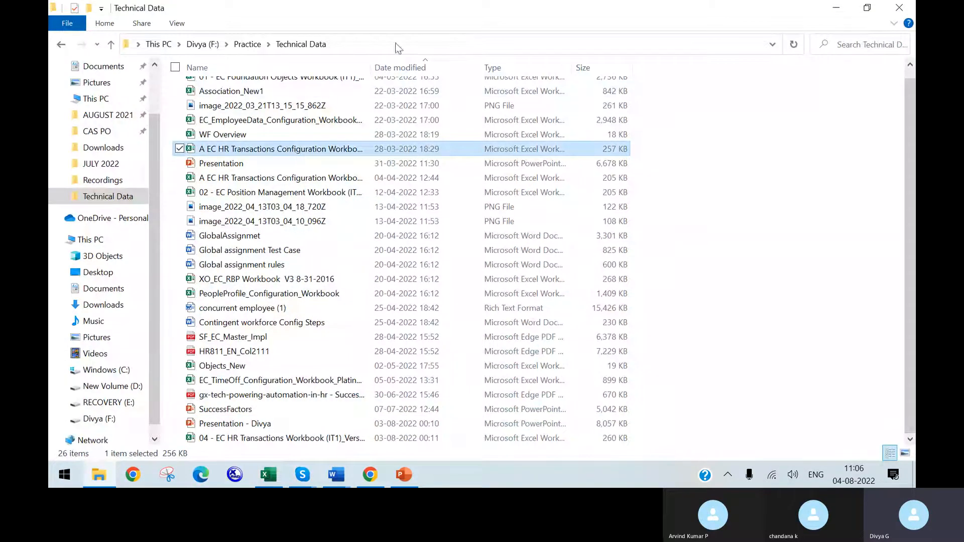
left_click_drag(374, 61, 455, 62)
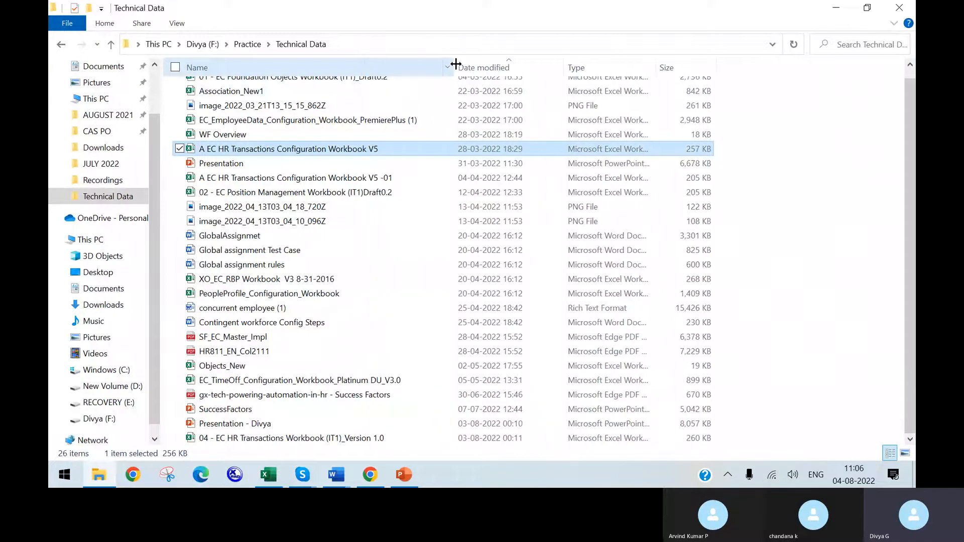
left_click(361, 178)
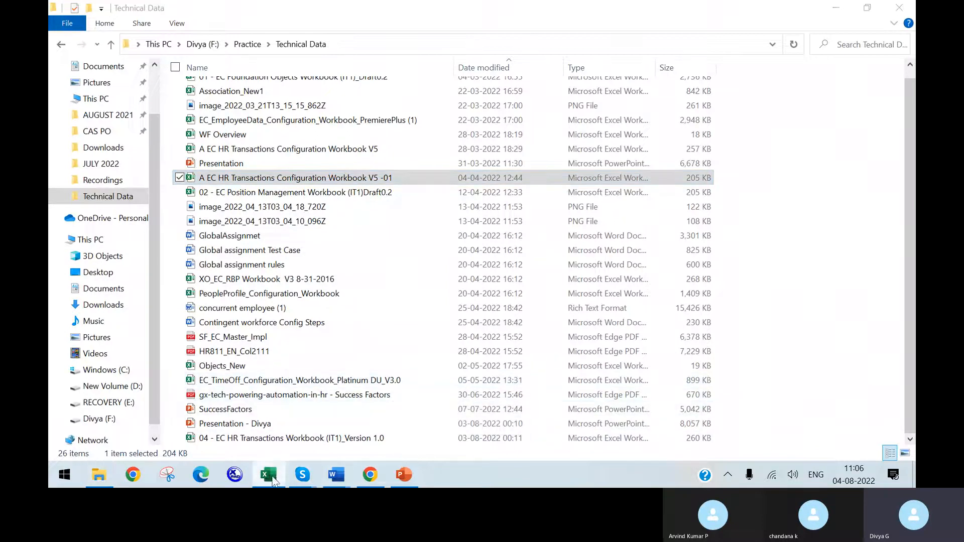
left_click(262, 483)
mouse_move(262, 484)
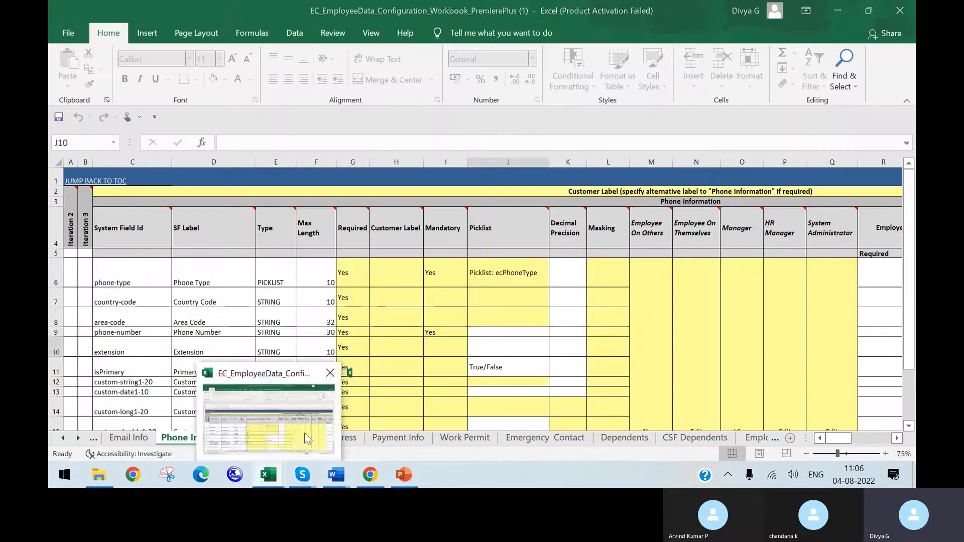
left_click(371, 404)
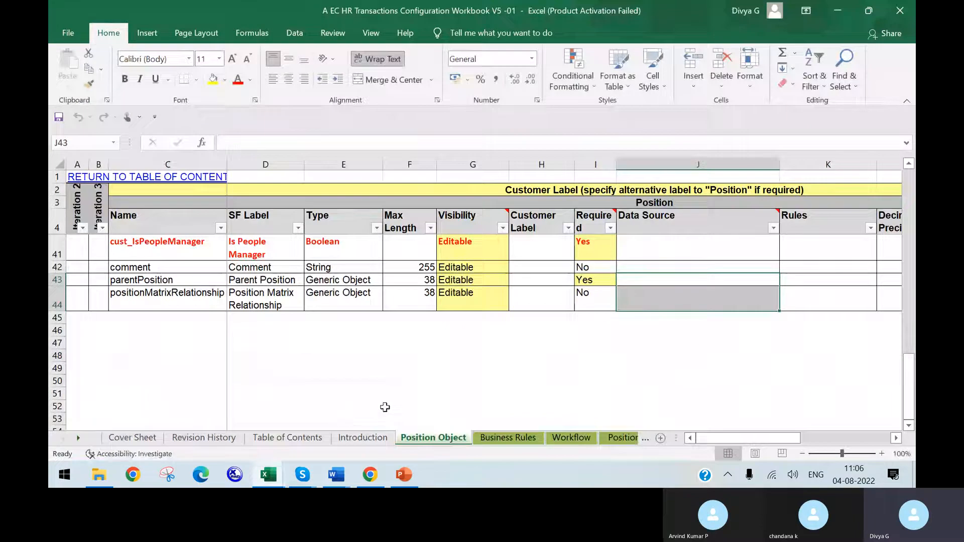
left_click(359, 397)
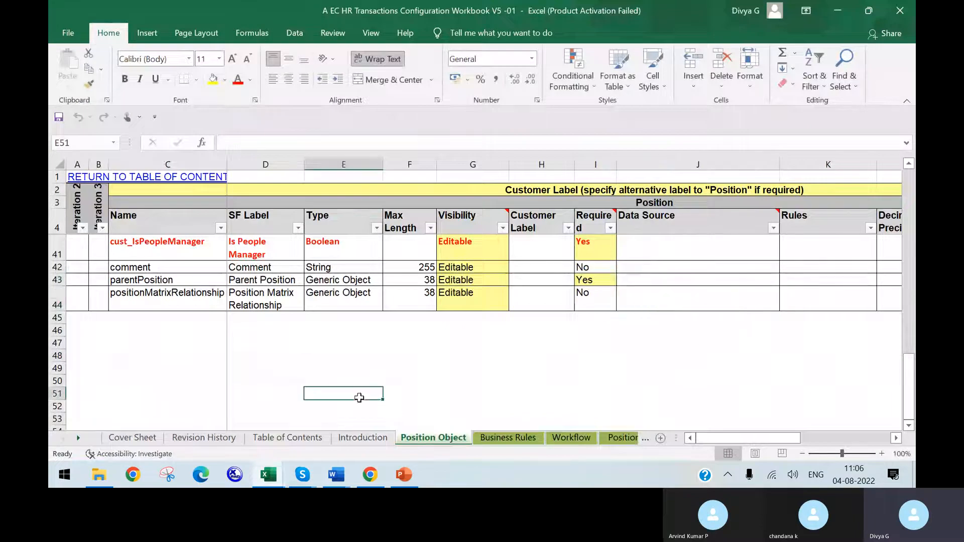
left_click(913, 7)
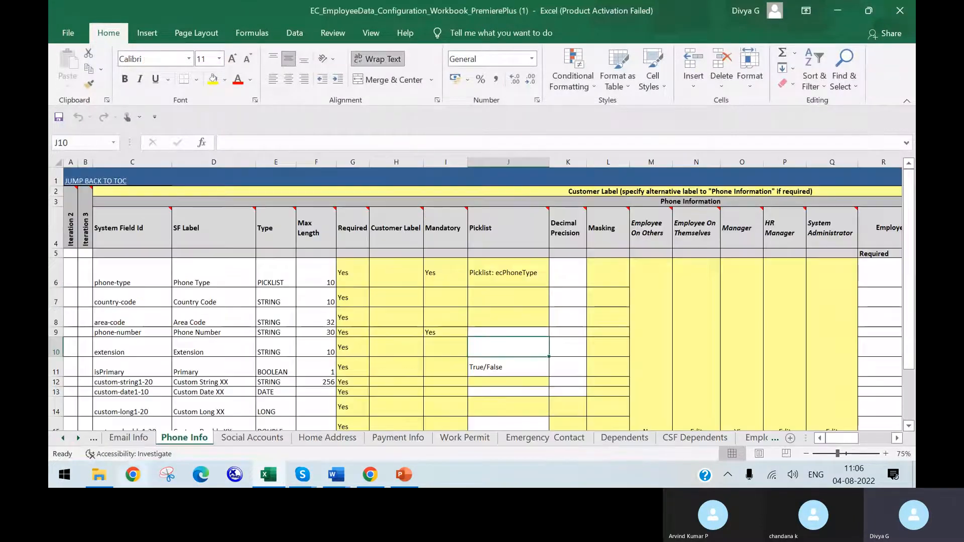
Step: Open 04 - EC HR Transactions Workbook (IT1)_Version 1.0 from the Technical Data folder and show its Introduction sheet
left_click(100, 476)
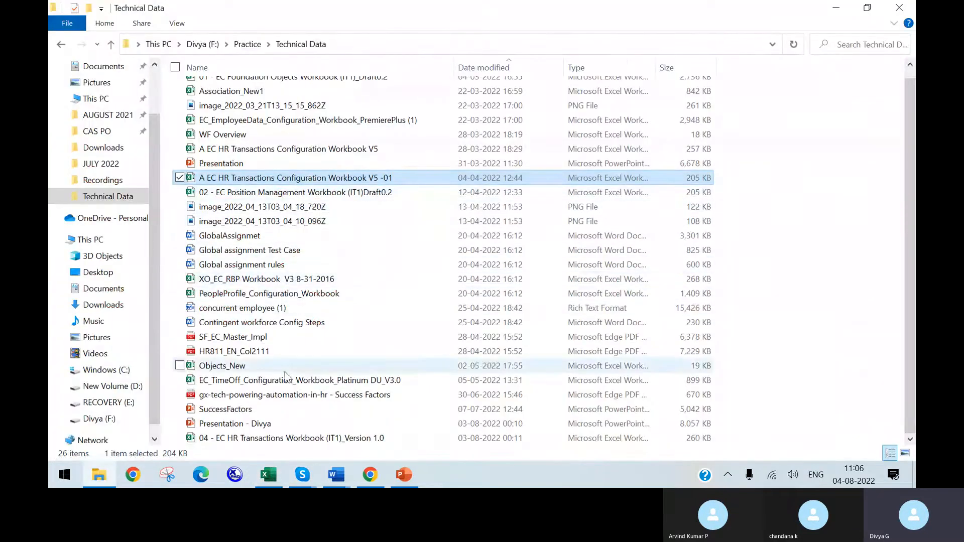
left_click(300, 439)
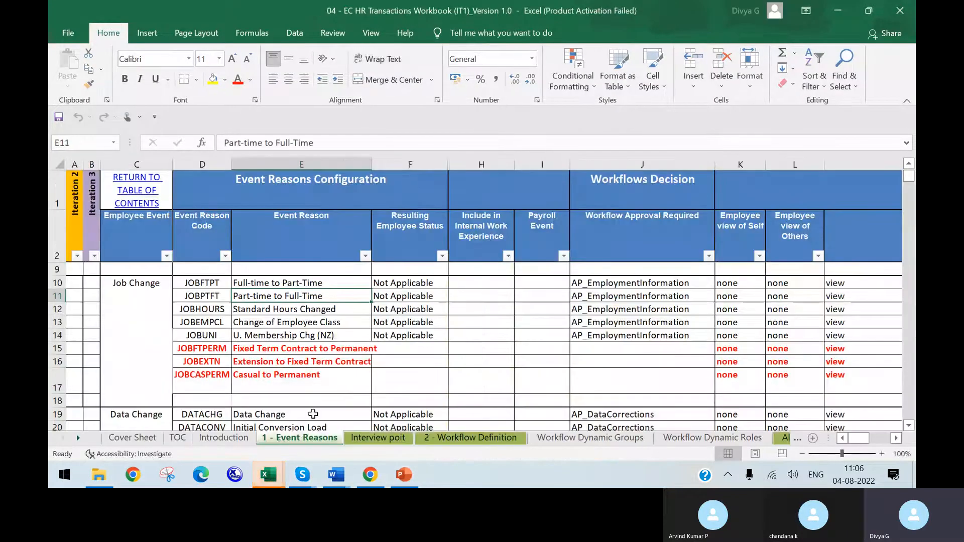
left_click(469, 438)
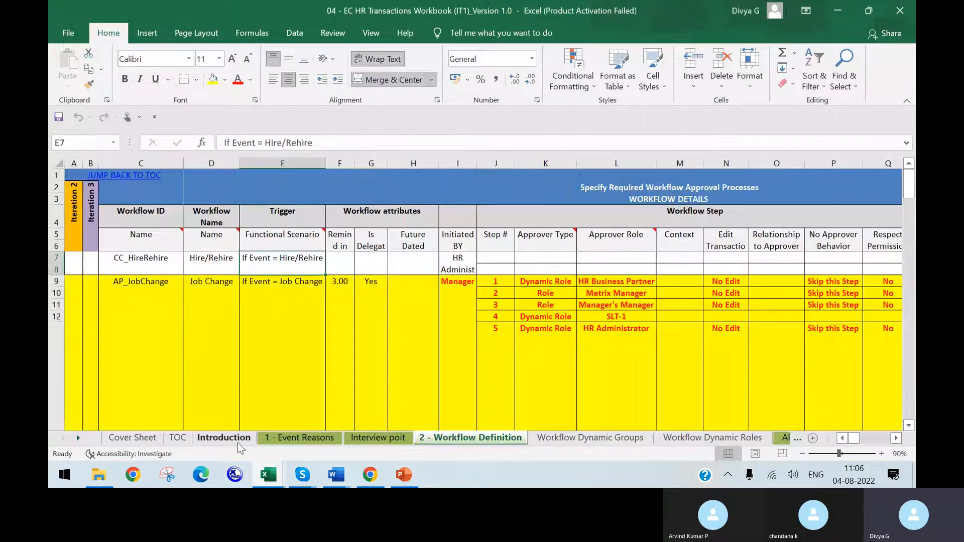
left_click(238, 443)
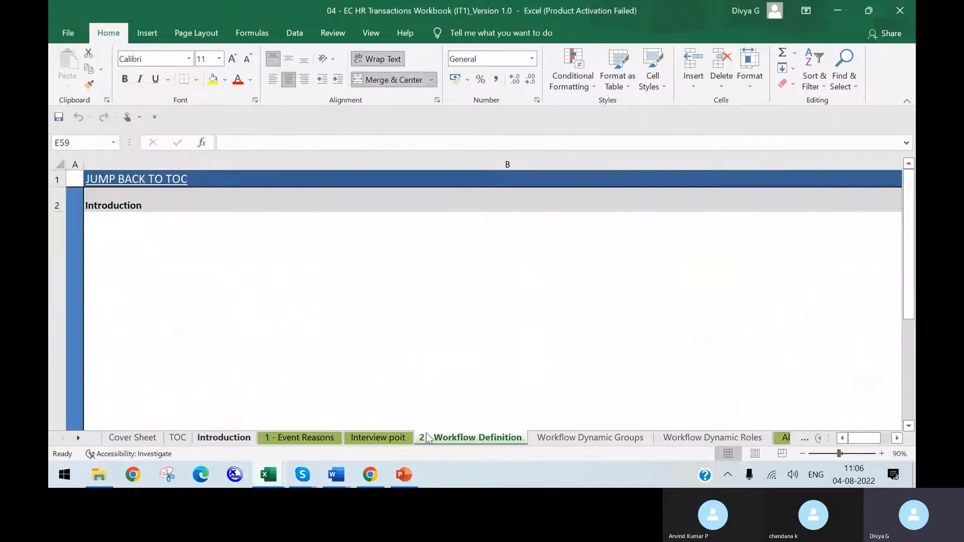
Step: Reorder the sheets so Workflow Dynamic Roles, Workflow Dynamic Groups and Interview poit follow 2 - Workflow Definition in that order
left_click(379, 438)
left_click_drag(770, 442, 570, 442)
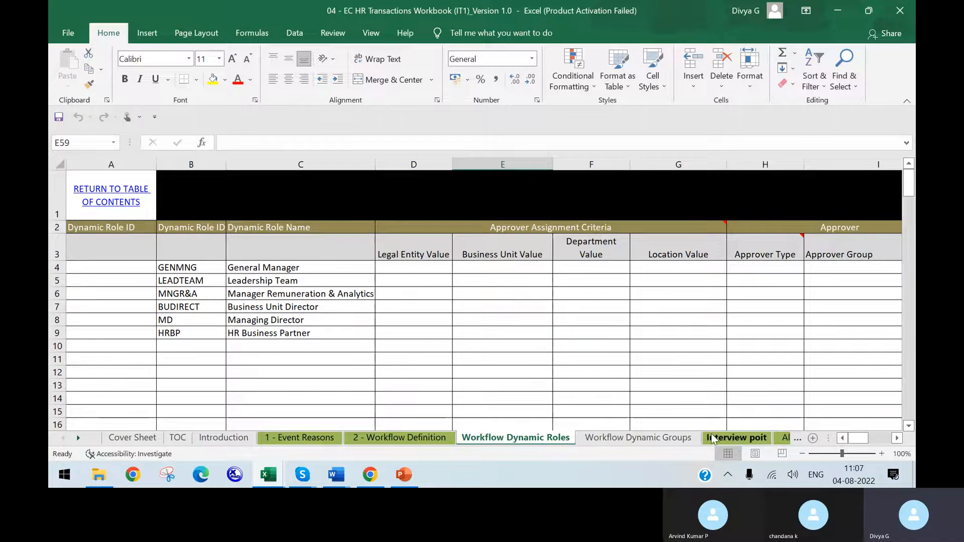
Step: Look through the remaining sheets from Interview poit and Alerts & Notifications to Copyright
left_click(730, 441)
left_click(781, 441)
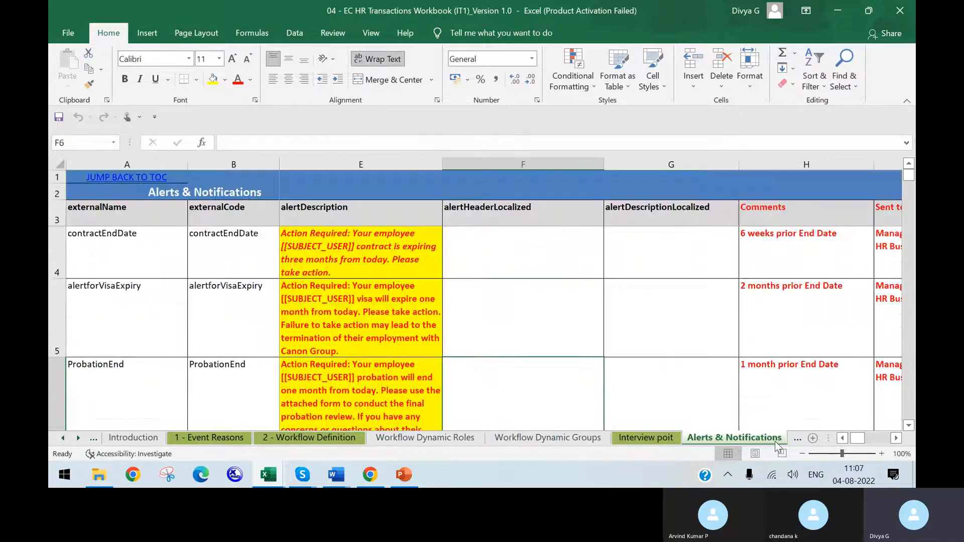
left_click(795, 440)
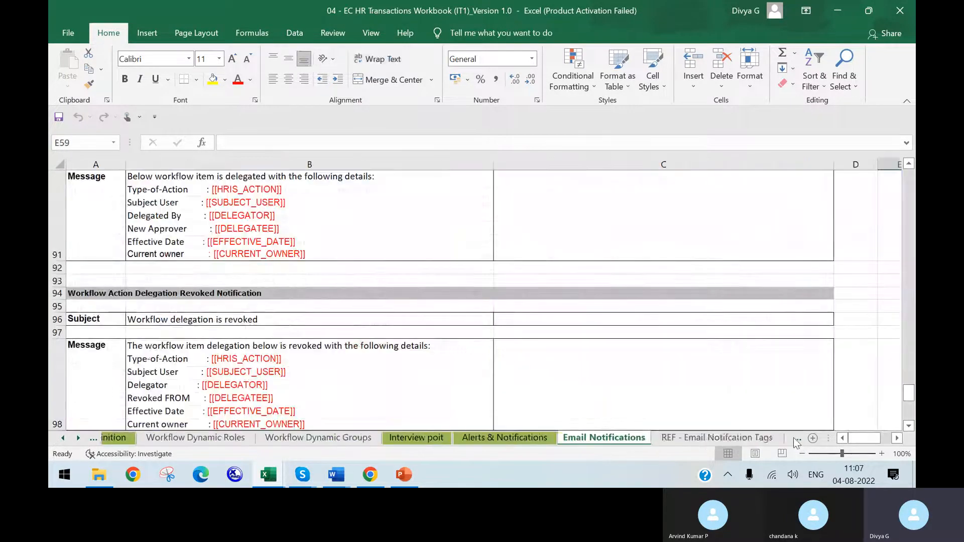
left_click(795, 440)
left_click(793, 441)
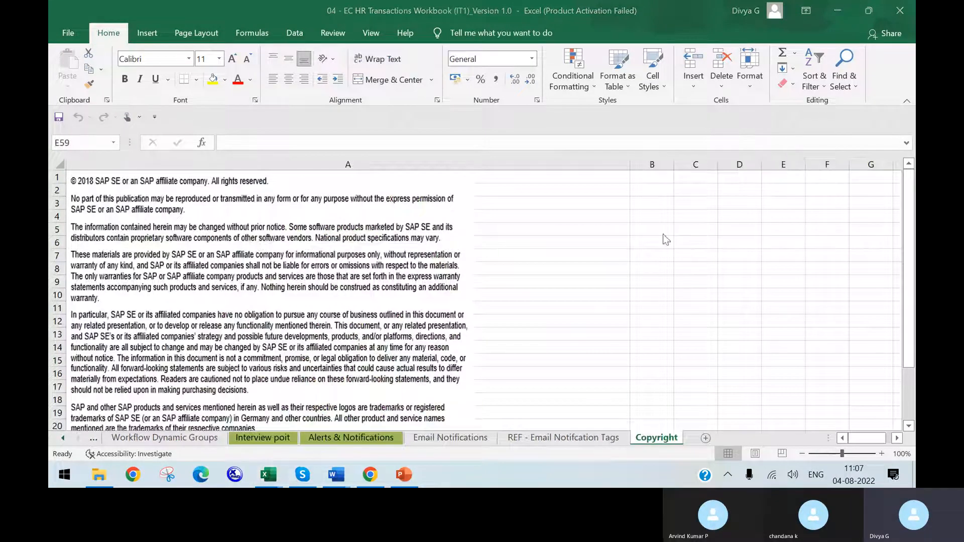
Step: Return to the 04 - EC HR Transactions Workbook and insert a new blank sheet directly after Interview poit
left_click(303, 477)
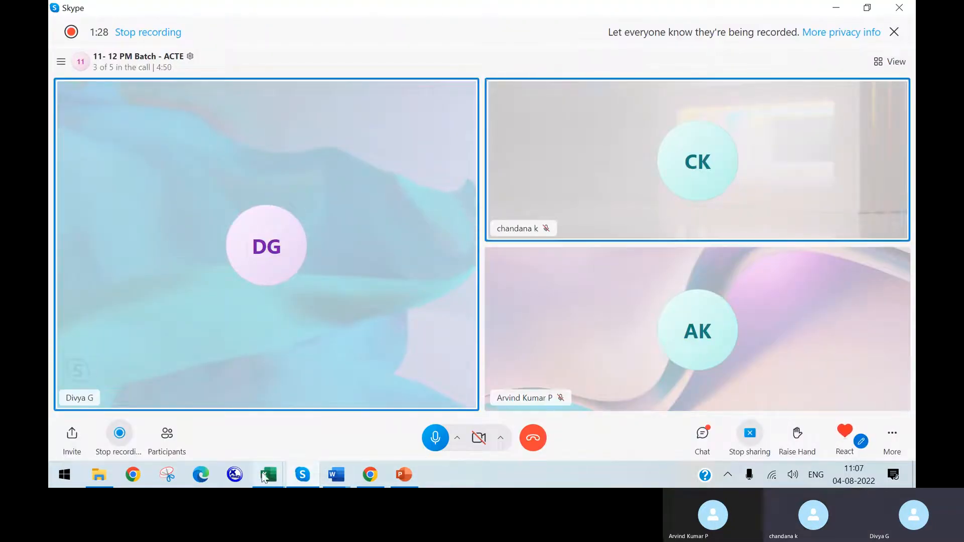
mouse_move(270, 474)
left_click(324, 428)
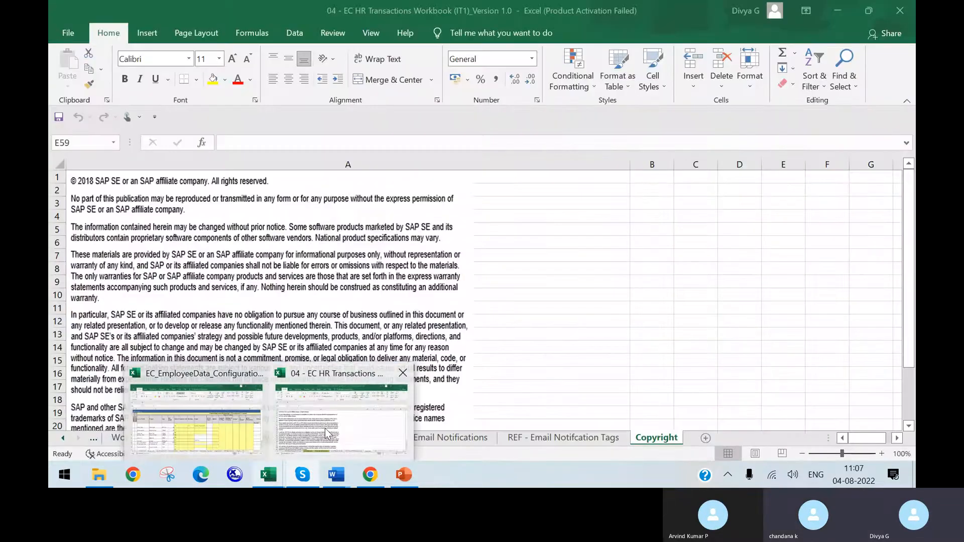
left_click(260, 439)
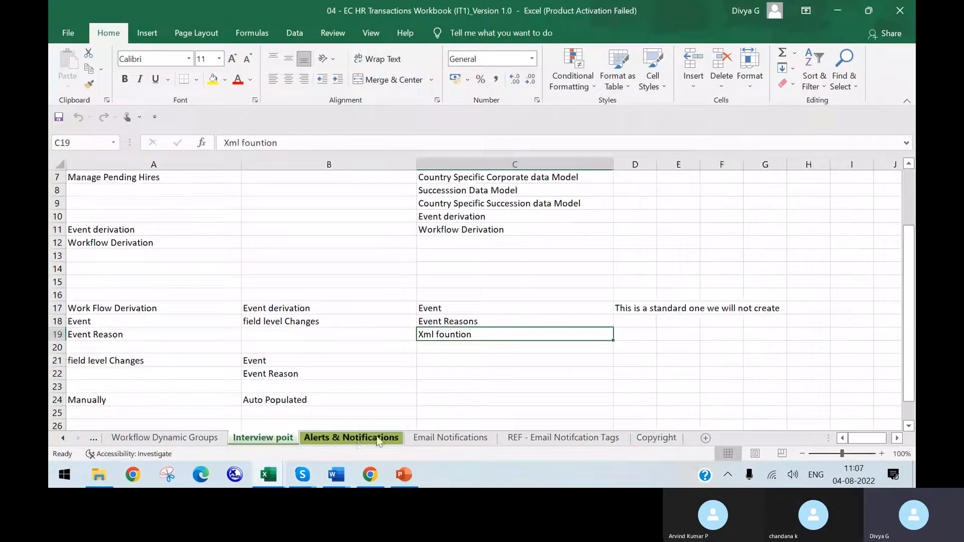
left_click(705, 438)
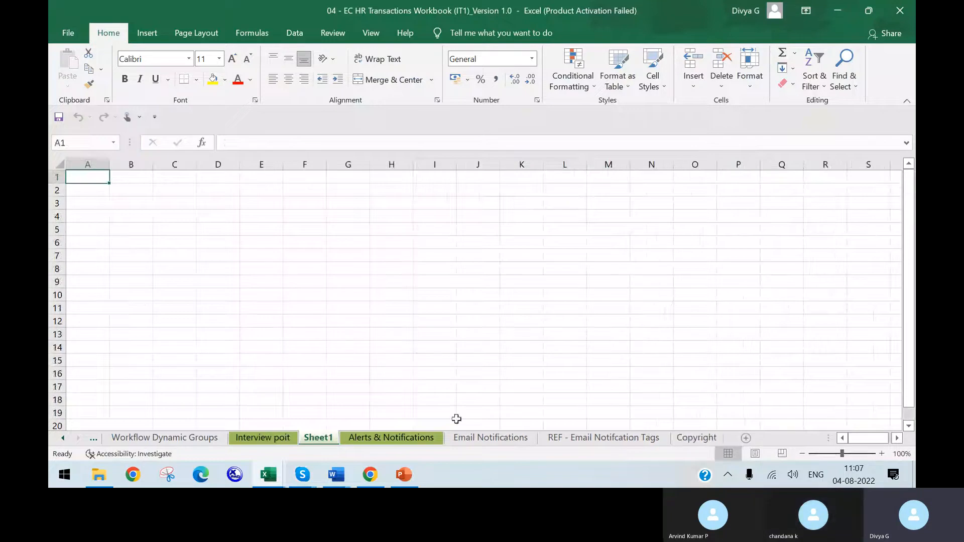
Step: List the topics Alert Messages, Message Definition and Document generation in cells D8 to D10 of the new sheet
left_click(228, 271)
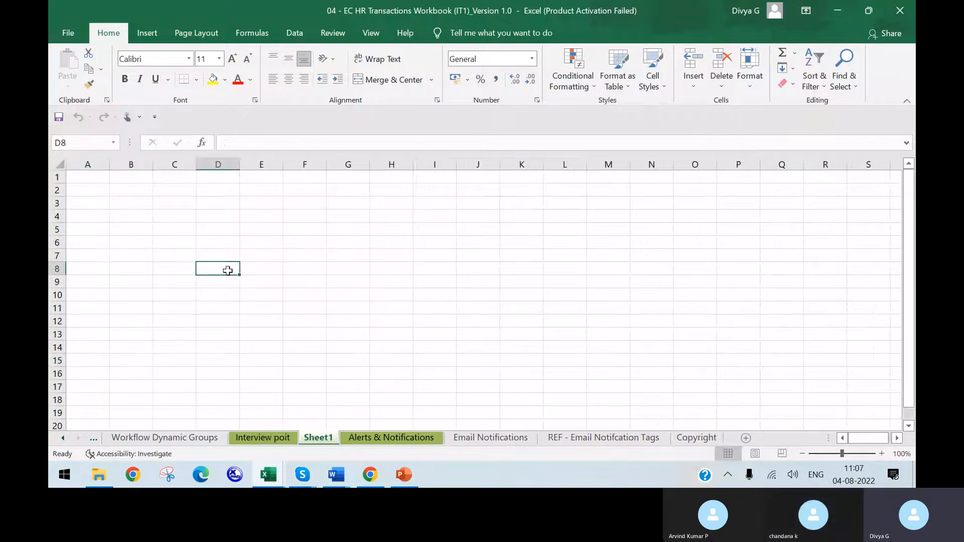
type("Alerrt")
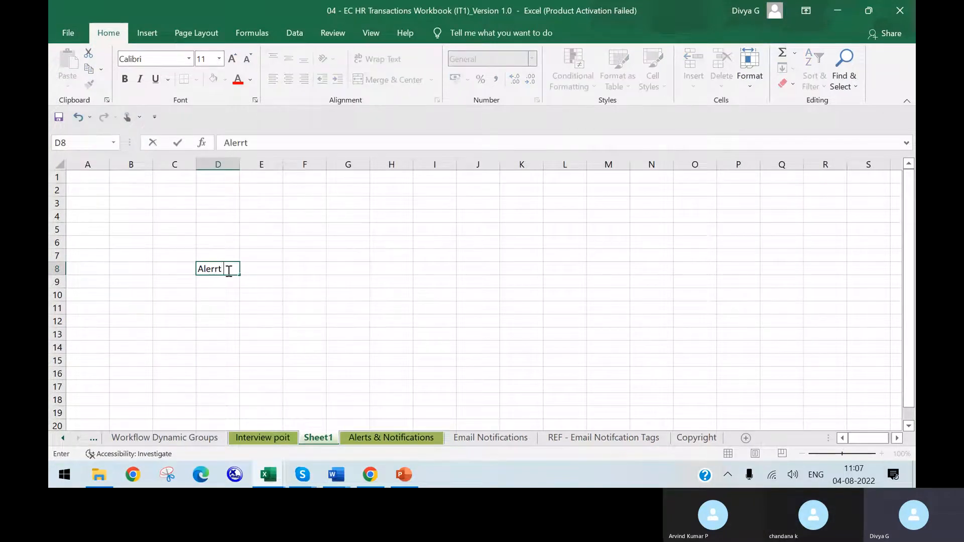
key("BackSpace")
key("BackSpace")
type("t Messages")
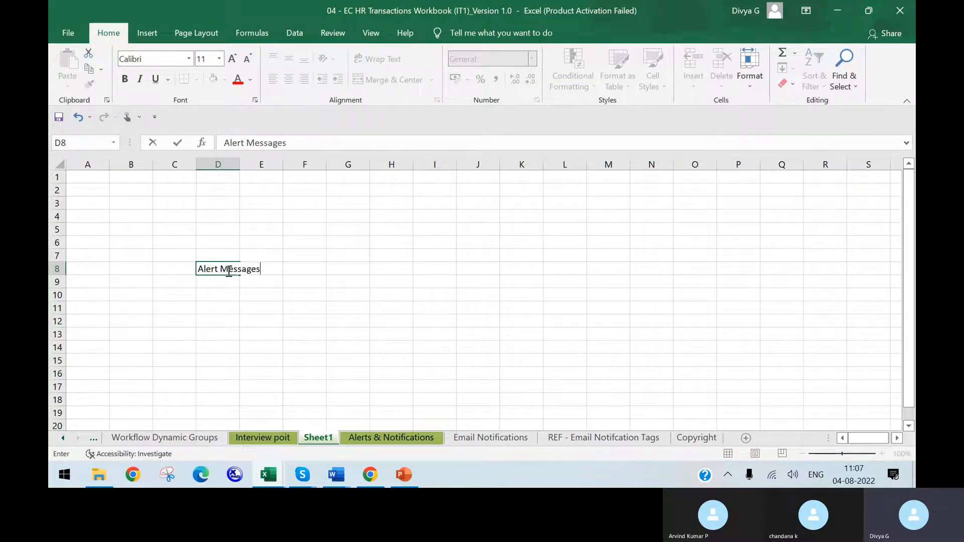
key("Return")
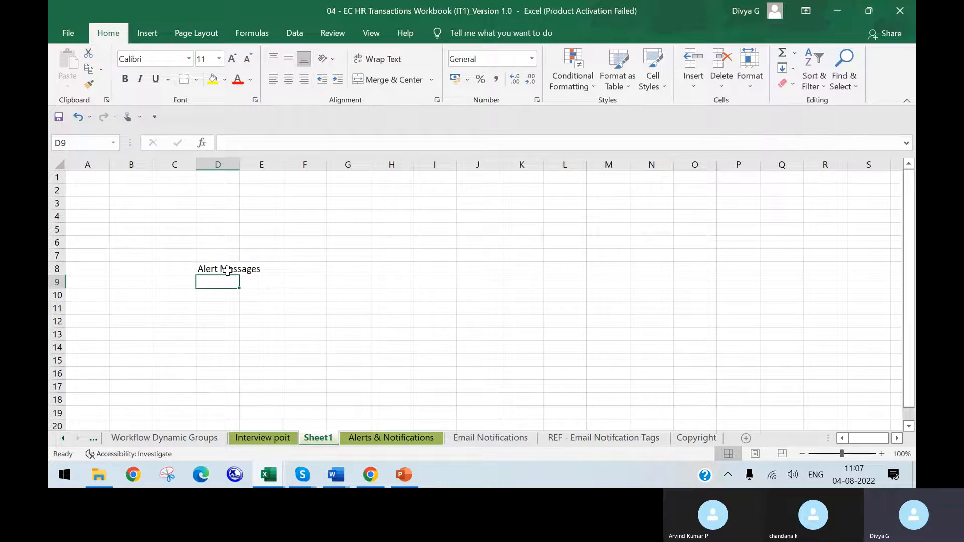
type("Message Definition")
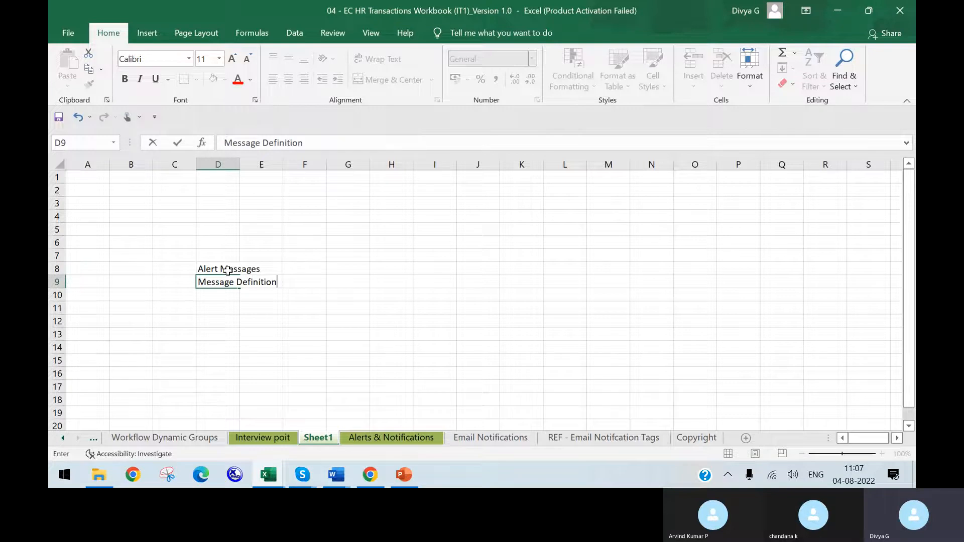
key("Return")
type("D")
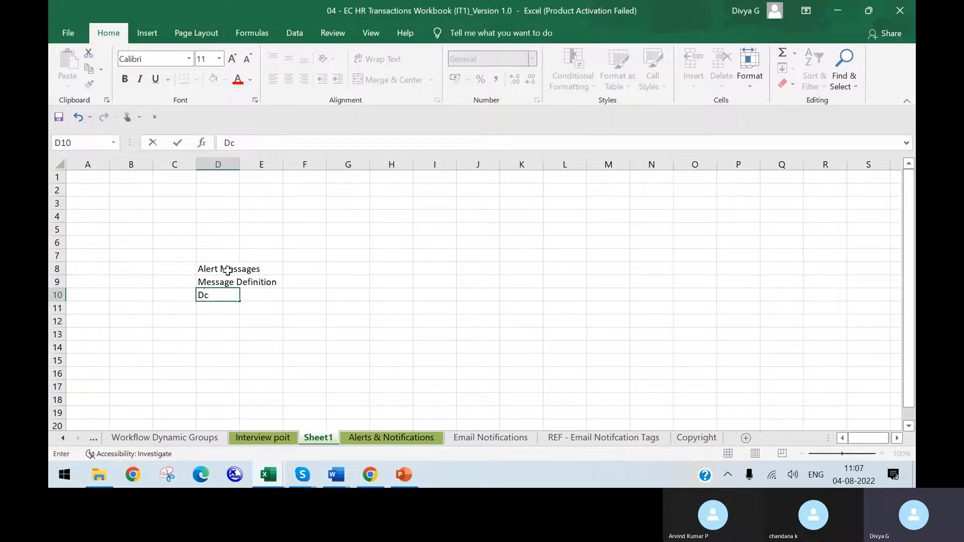
type("ocument generation")
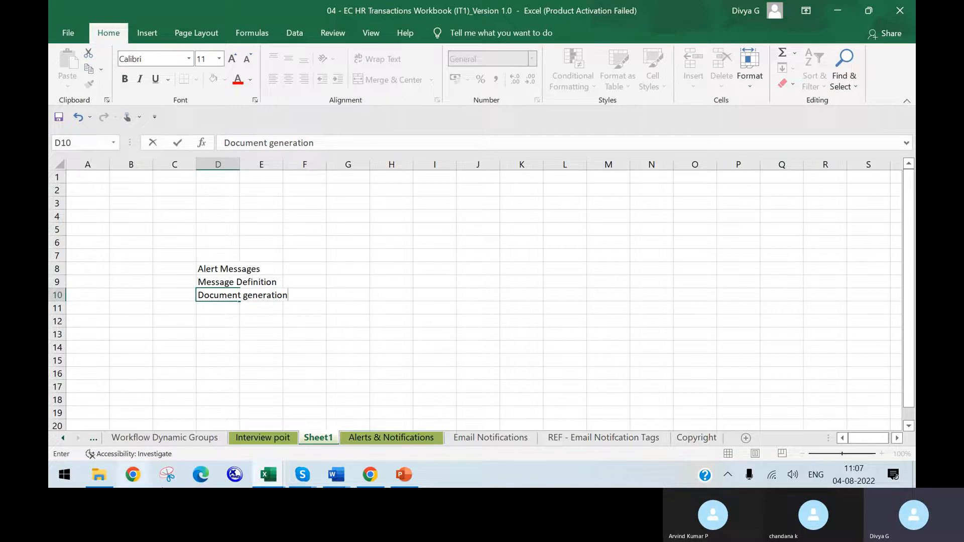
Step: Switch to the PowerPoint presentation and display slide 97 with the Document Generation overview
left_click(410, 479)
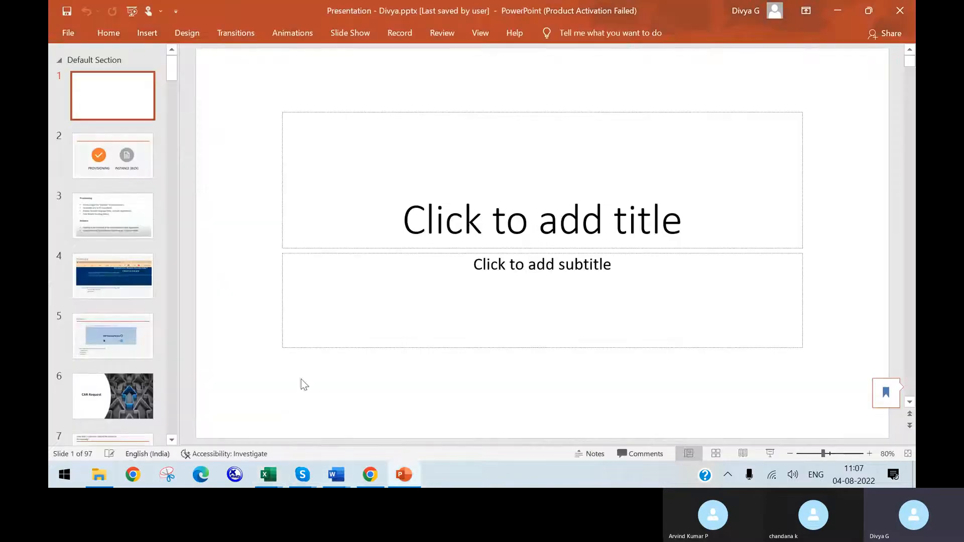
left_click_drag(174, 71, 167, 427)
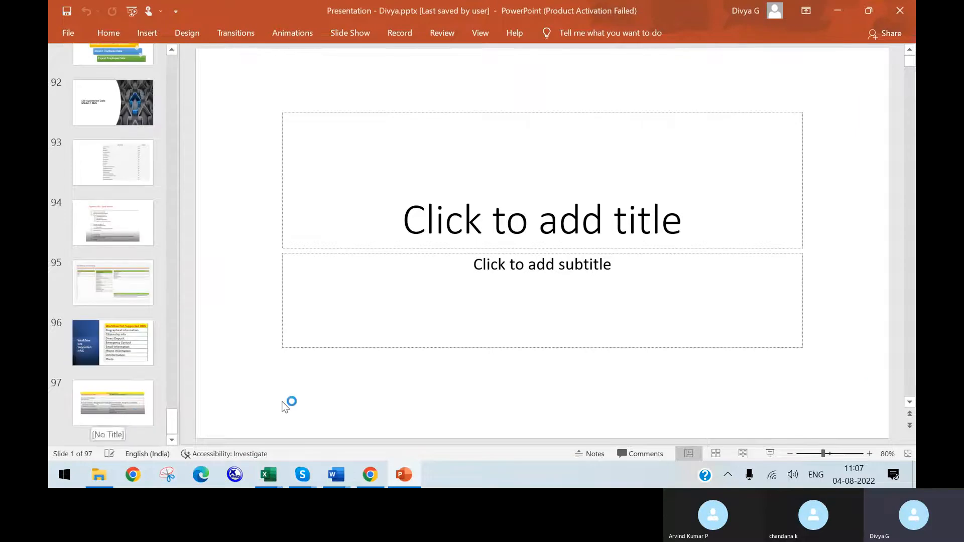
left_click(149, 402)
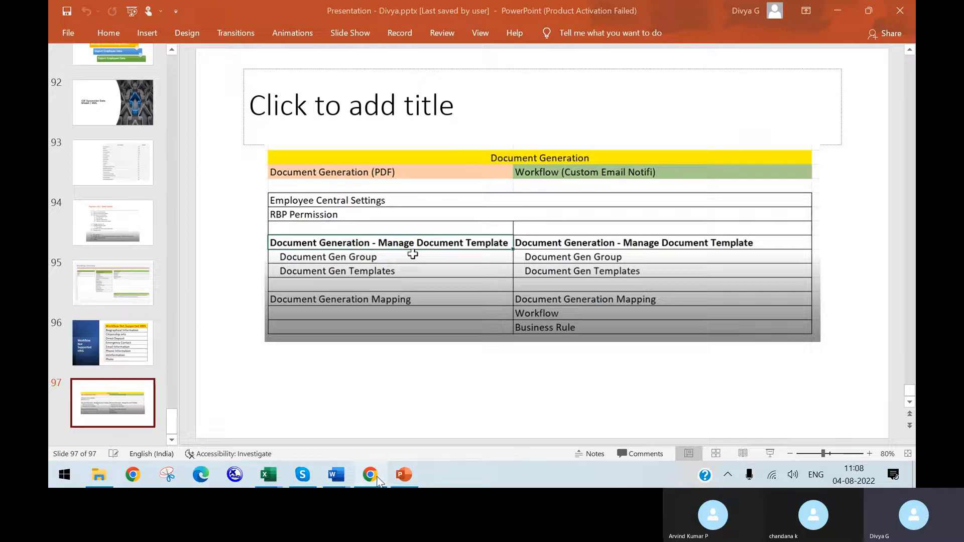
Step: Load the SuccessFactors Login shortcut in Chrome and return to the PowerPoint slide, closing the Snipping Tool
left_click(377, 480)
left_click(383, 346)
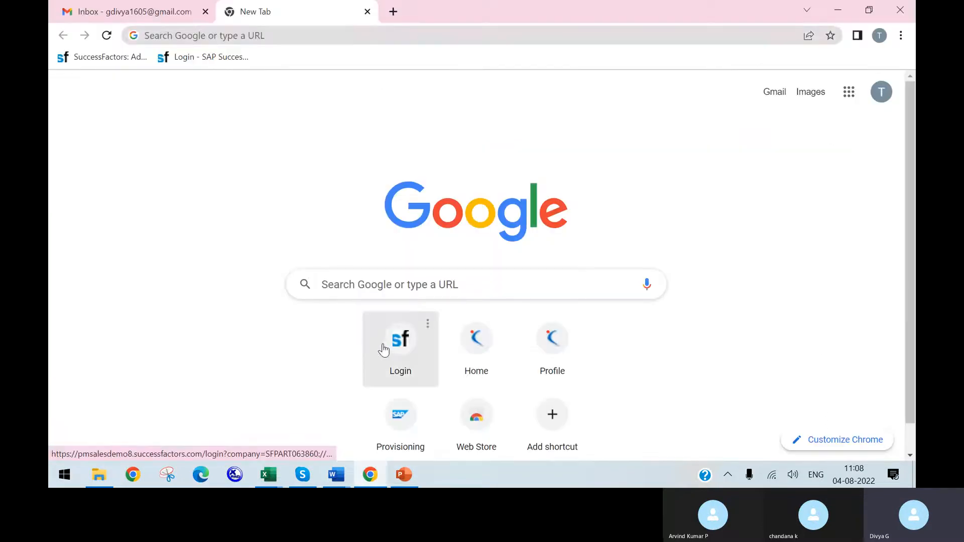
left_click(404, 474)
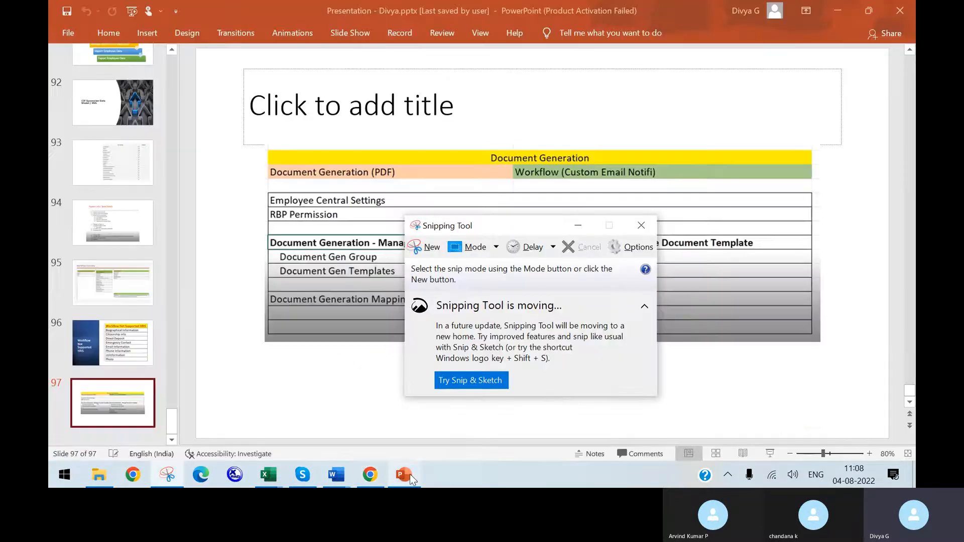
left_click(636, 230)
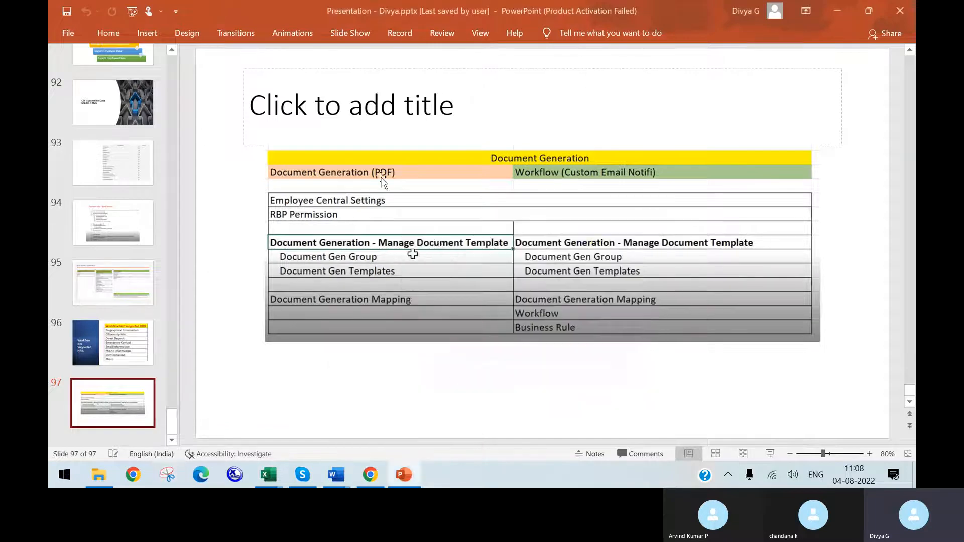
Step: Close the extra blank Skype window and check the call window before returning to the PowerPoint presentation
left_click(302, 475)
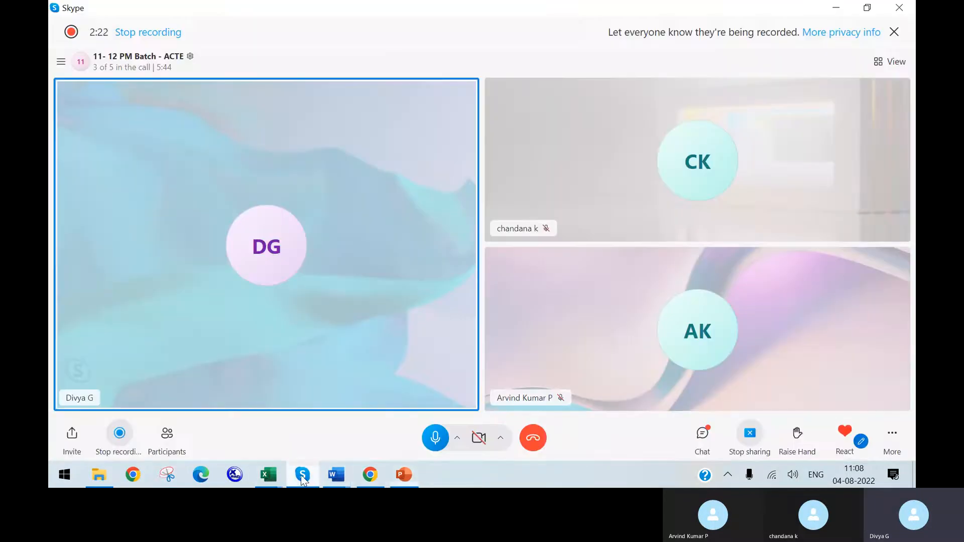
left_click(302, 478)
mouse_move(302, 478)
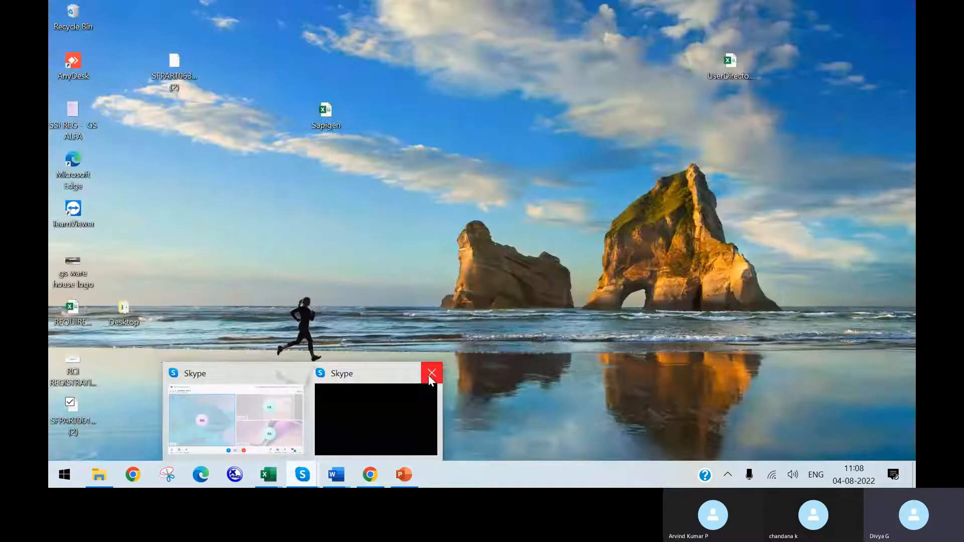
left_click(432, 372)
left_click(300, 409)
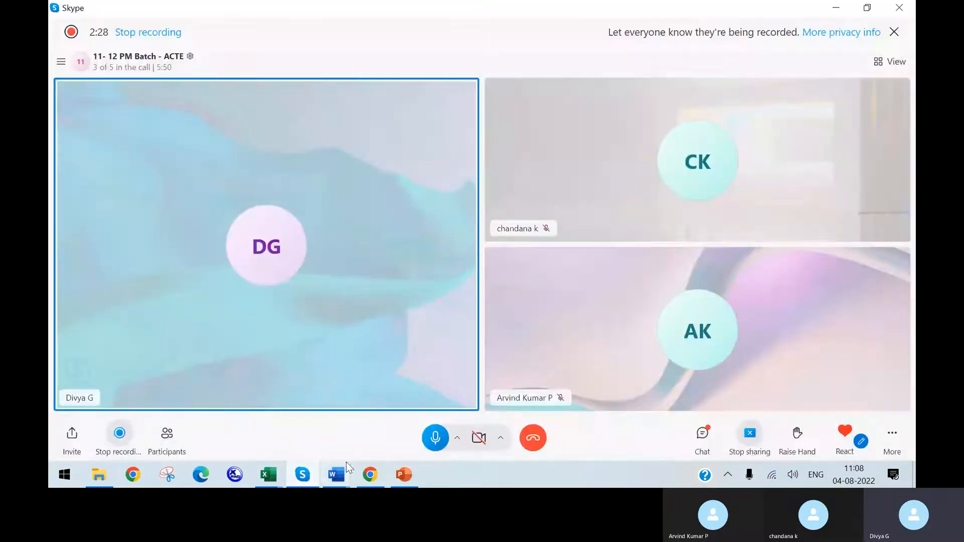
left_click(396, 474)
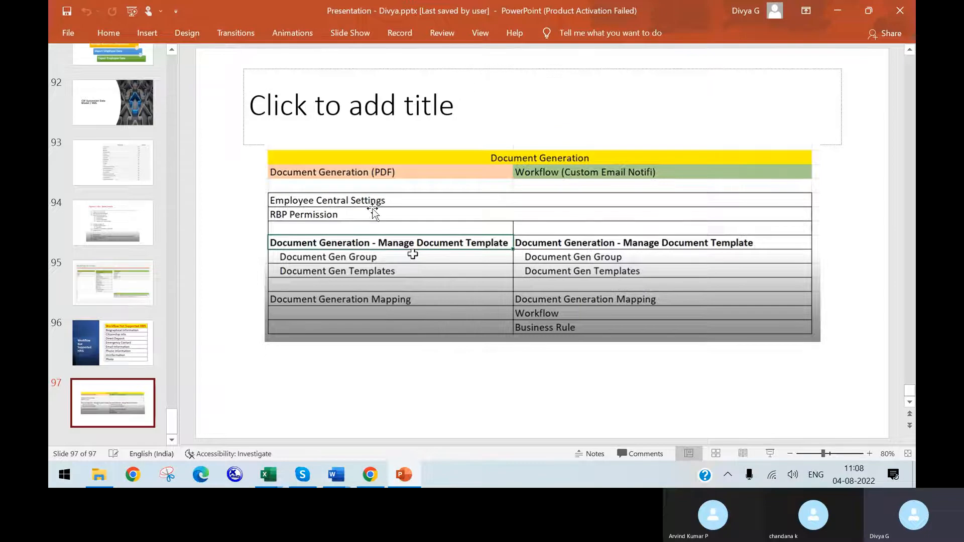
Step: Log in to SAP SuccessFactors in Chrome using the company ID copied from the page address and the saved admin credentials
left_click(370, 475)
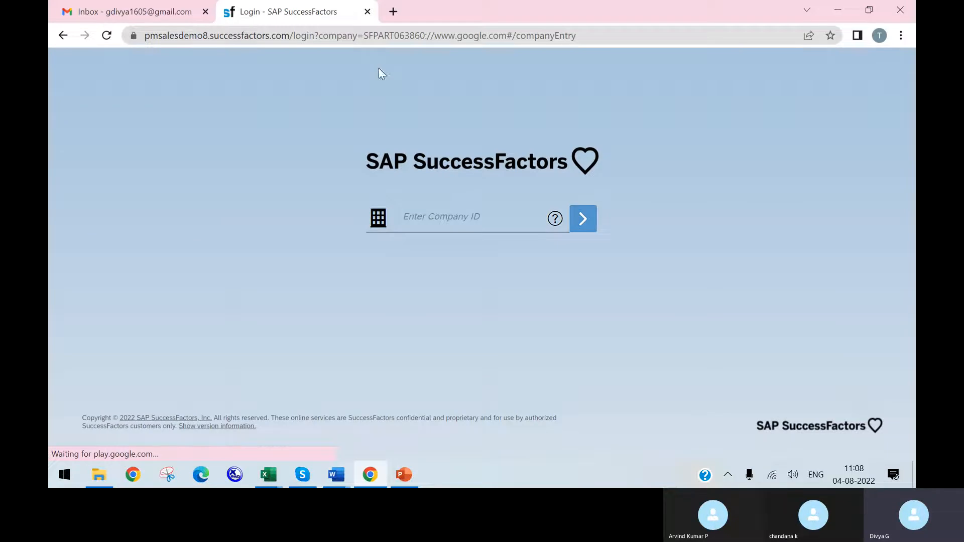
left_click_drag(426, 36, 368, 35)
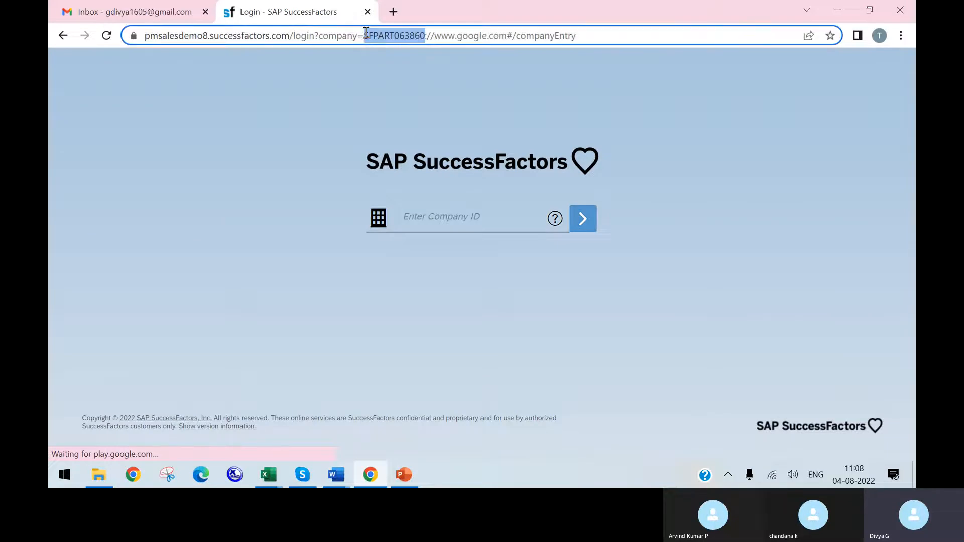
left_click(457, 221)
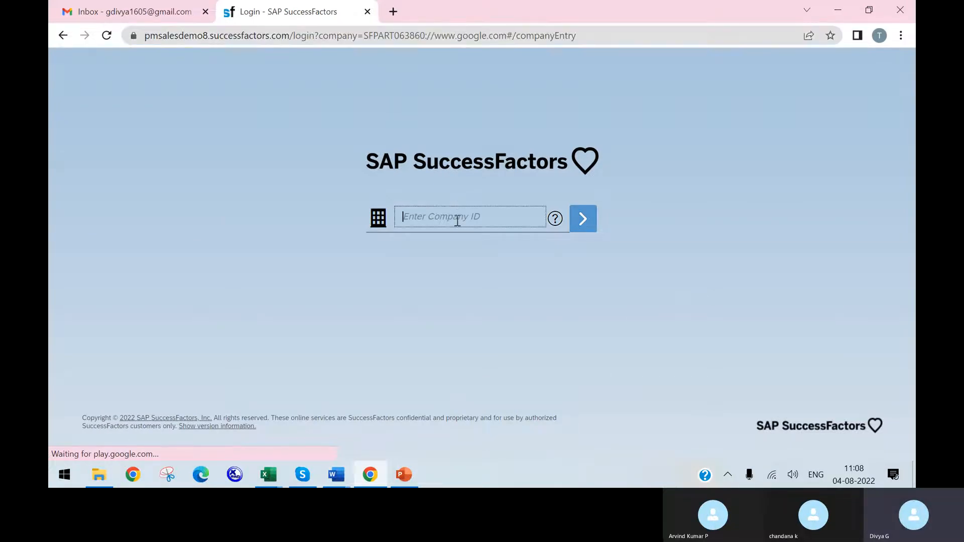
key("ctrl+v")
left_click(590, 221)
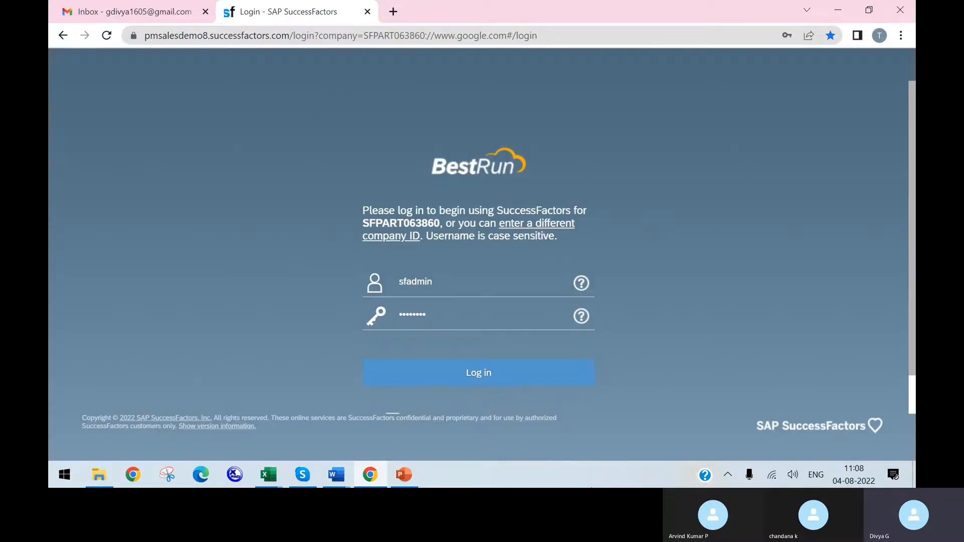
left_click(495, 382)
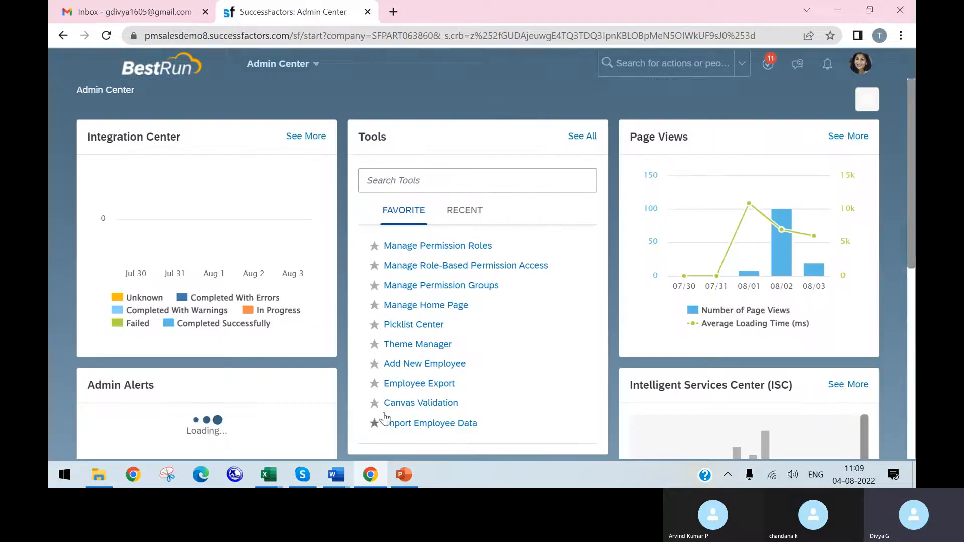
Step: Search for "employee central se" and open Manage Employee Central Settings
left_click(623, 64)
type("em")
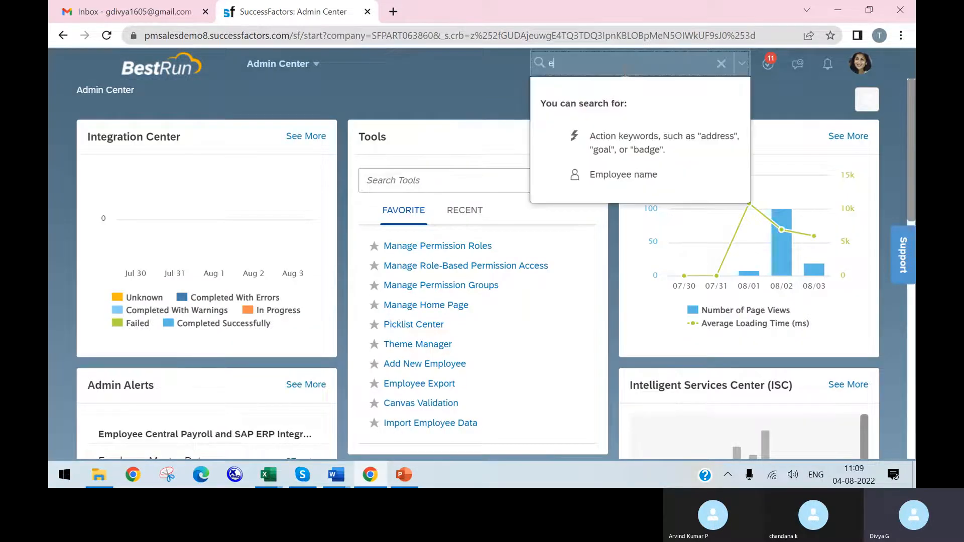
type("pl")
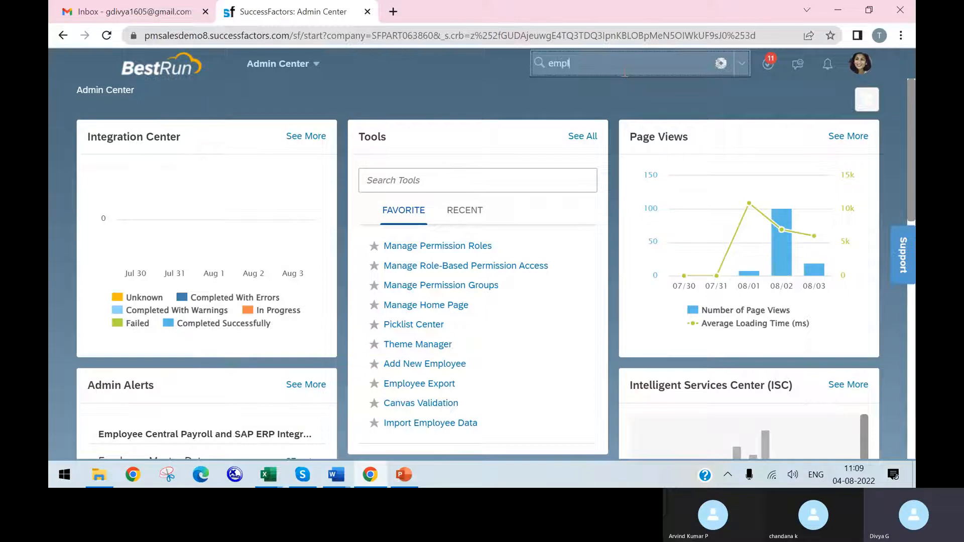
type("oyee central")
type(" c")
type("se")
left_click(626, 92)
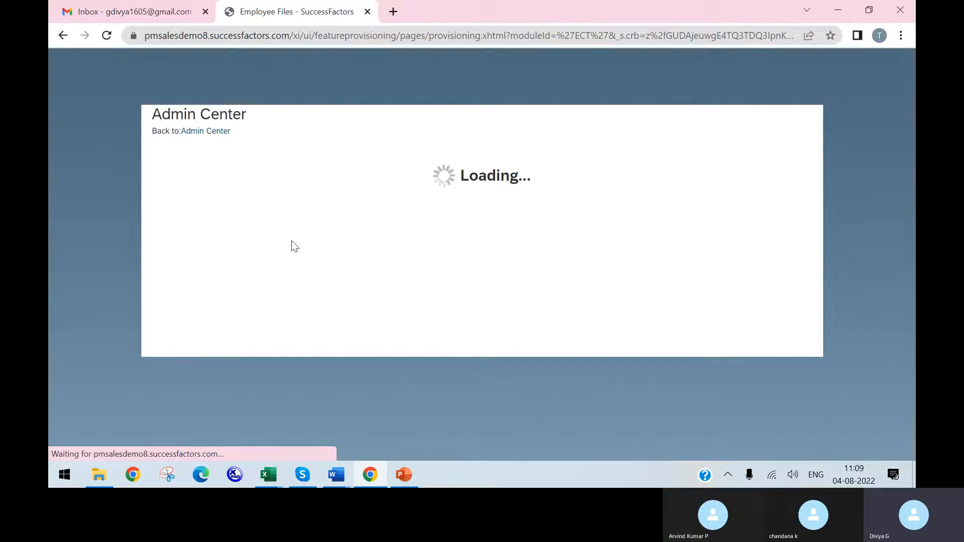
Step: Check the Document Generation switch in the Basic Settings section of Manage Employee Central Settings
scroll(281, 272, "down", 5)
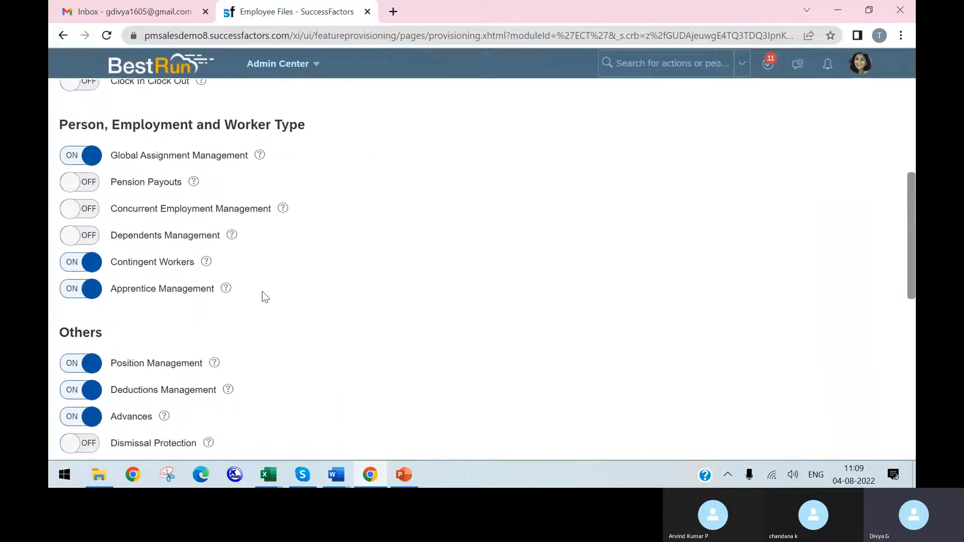
scroll(265, 297, "down", 8)
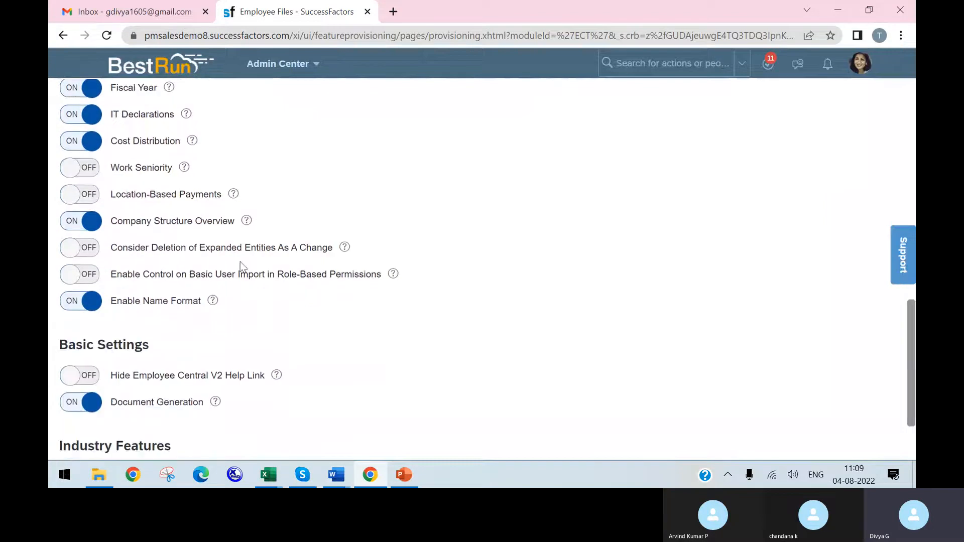
scroll(240, 262, "down", 2)
left_click(276, 278)
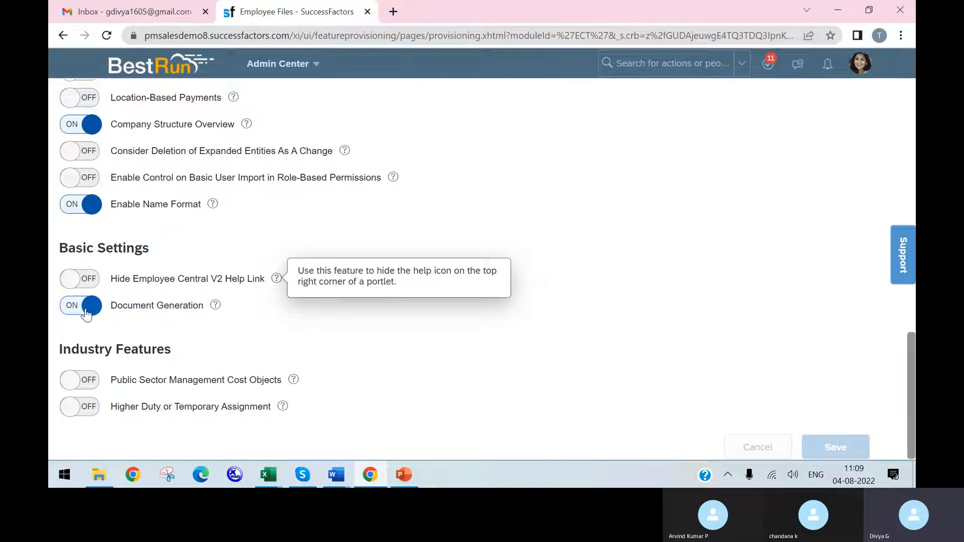
Step: Duplicate the Employee Central Settings browser tab and briefly consult the Document Generation slide in PowerPoint
right_click(297, 17)
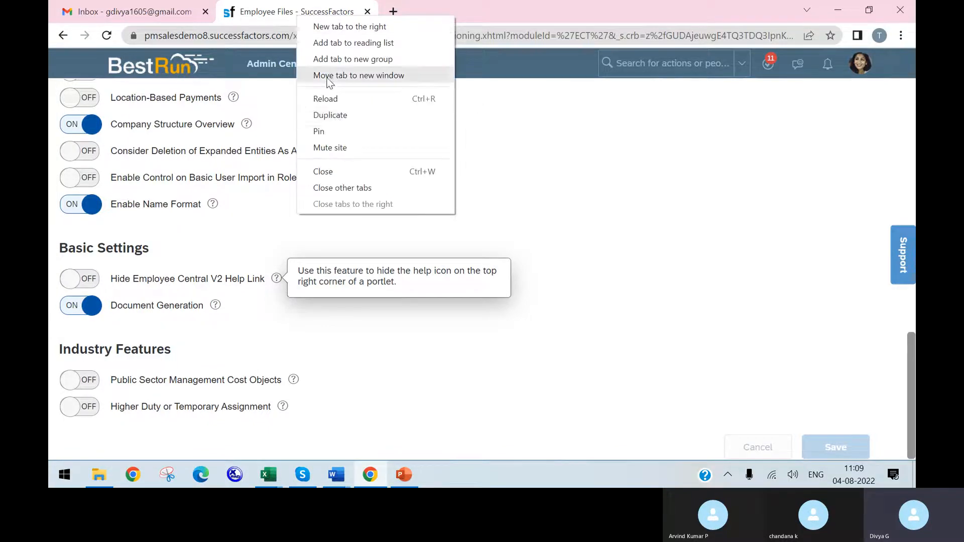
left_click(335, 116)
left_click(404, 475)
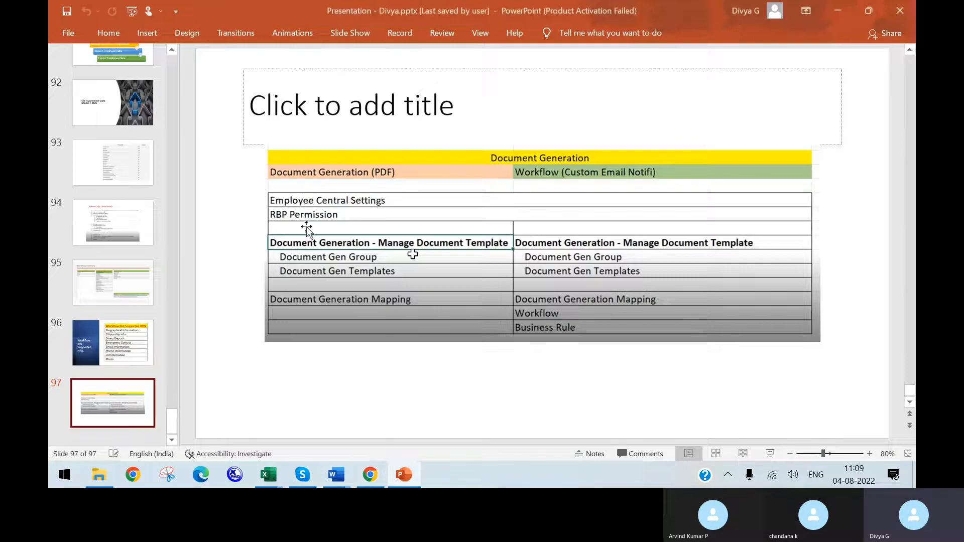
left_click(408, 476)
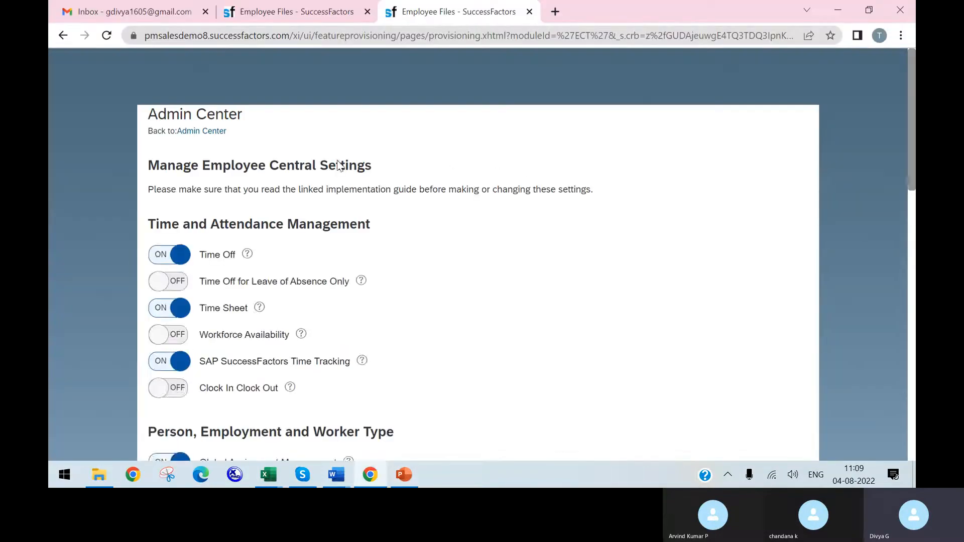
Step: Search for "manage role permiss" in the duplicated tab and open Manage Permission Roles
left_click(683, 65)
type("r")
type("ana")
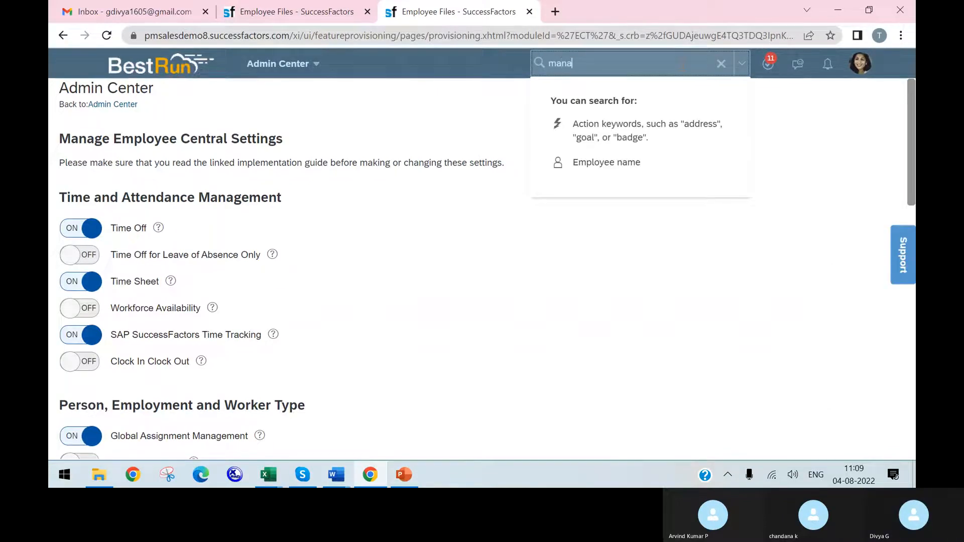
type("ge role permiss")
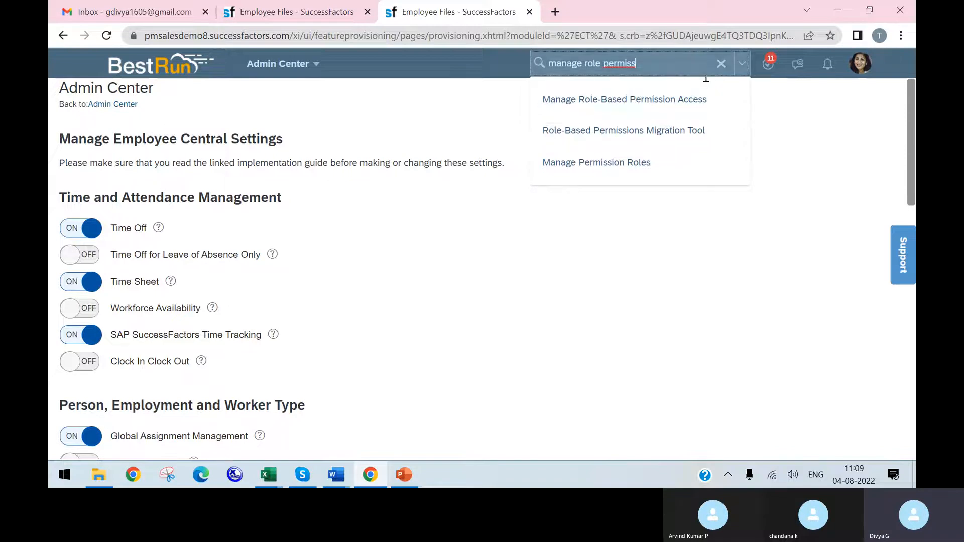
left_click(633, 170)
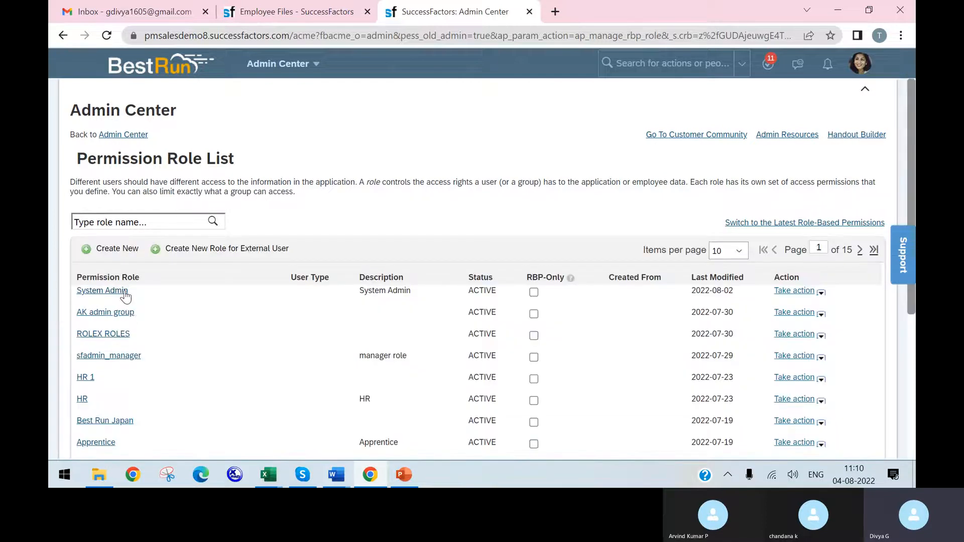
Step: Open the System Admin role, dismiss the assertion messages and bring up its permission settings
left_click(125, 296)
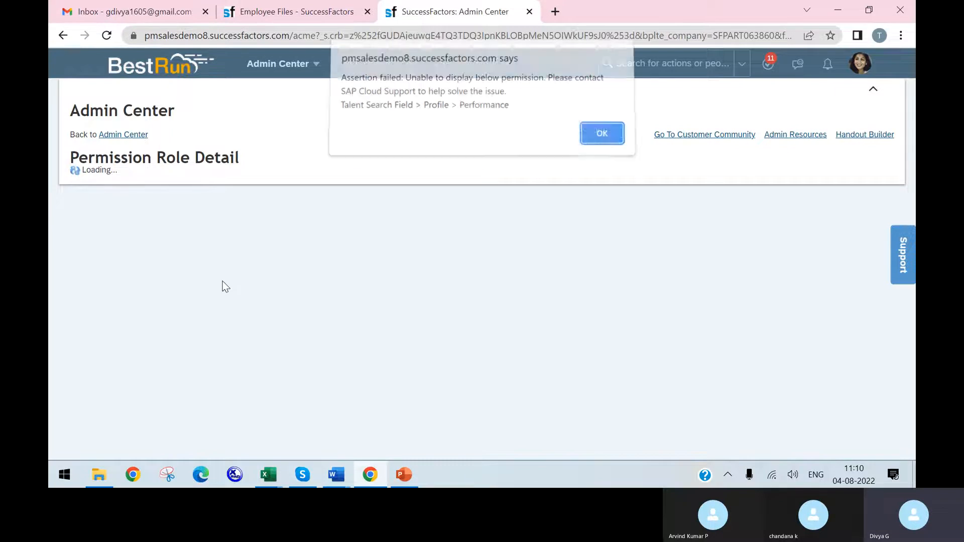
left_click(599, 144)
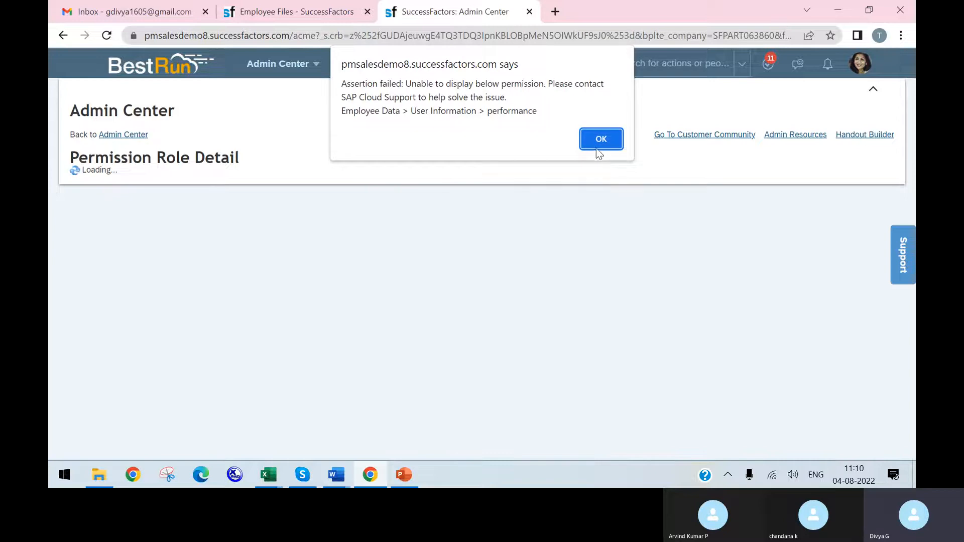
left_click(597, 147)
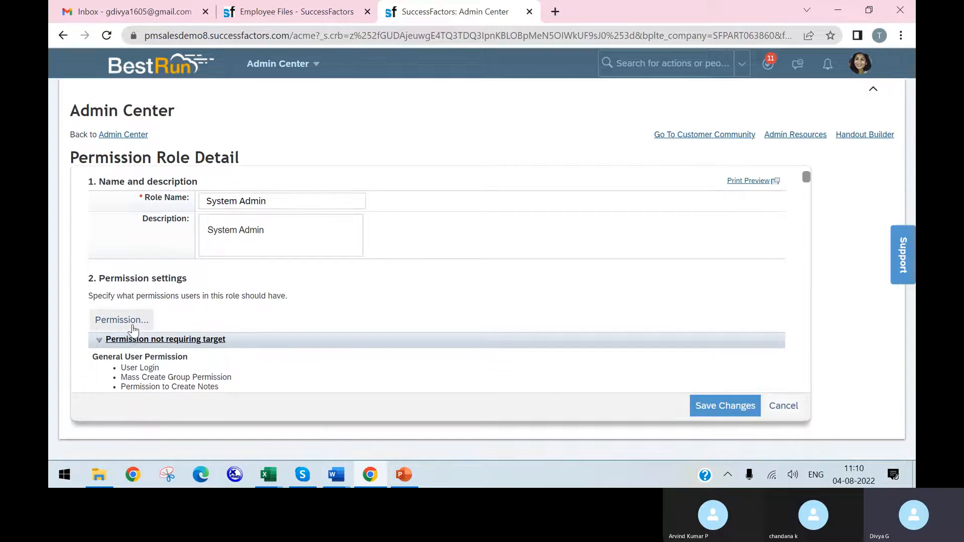
left_click(133, 327)
Step: Locate Manage Document Generation under Administrator Permissions in the role's permission settings and check its options
scroll(338, 258, "down", 5)
scroll(340, 261, "up", 1)
scroll(340, 261, "up", 4)
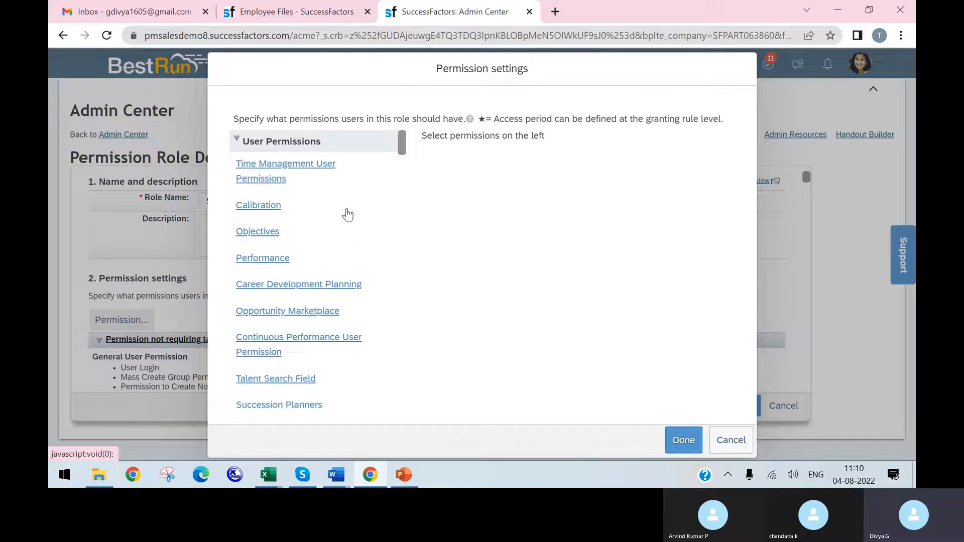
scroll(347, 215, "down", 5)
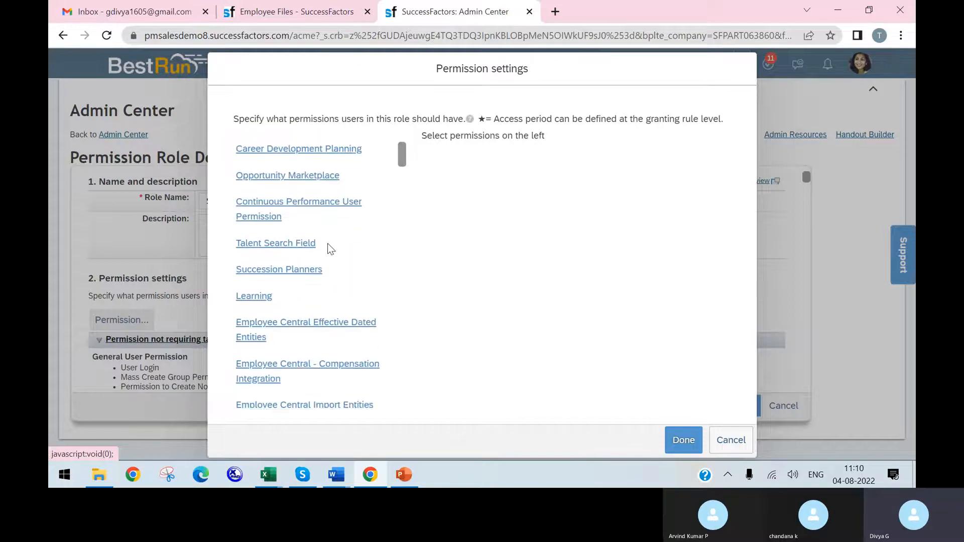
scroll(327, 274, "down", 4)
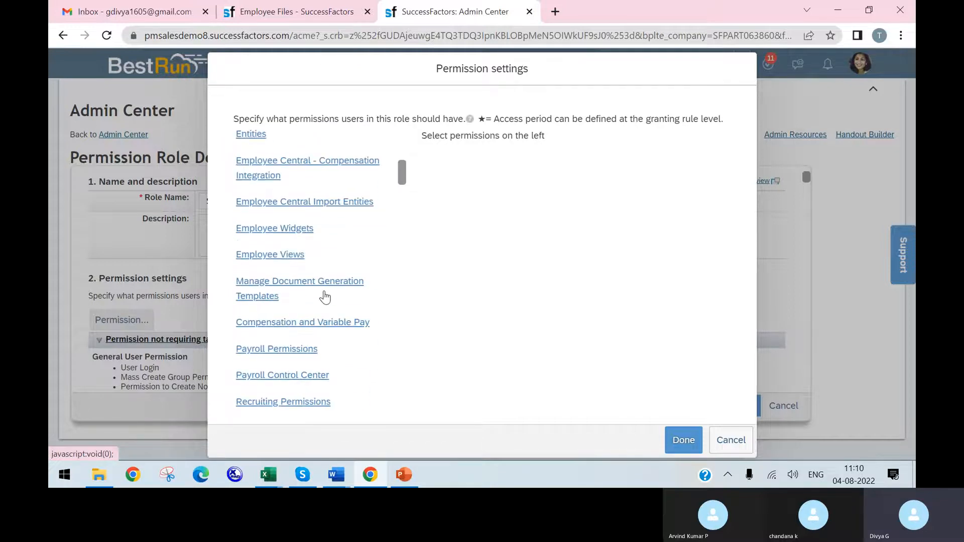
scroll(324, 299, "down", 4)
scroll(322, 300, "down", 4)
scroll(322, 299, "down", 4)
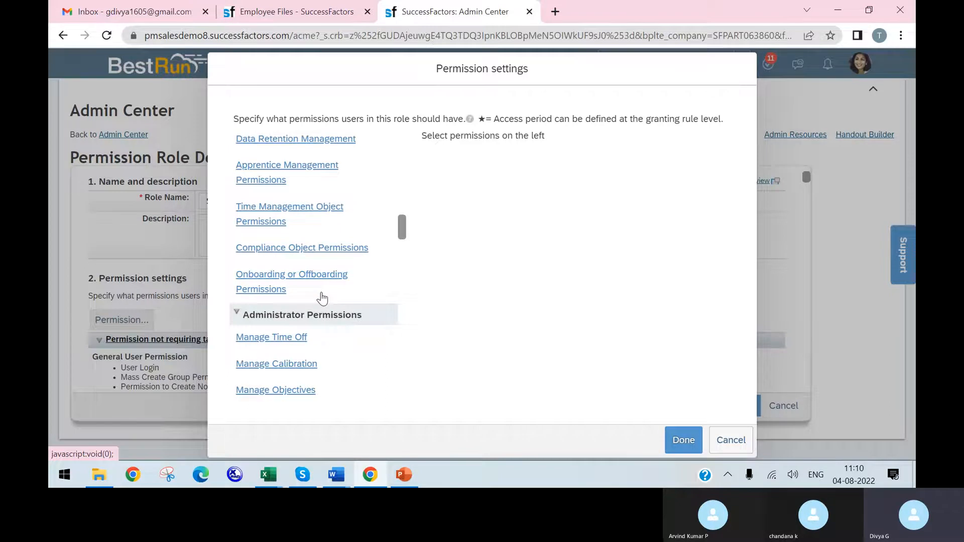
scroll(322, 299, "down", 4)
scroll(317, 297, "down", 4)
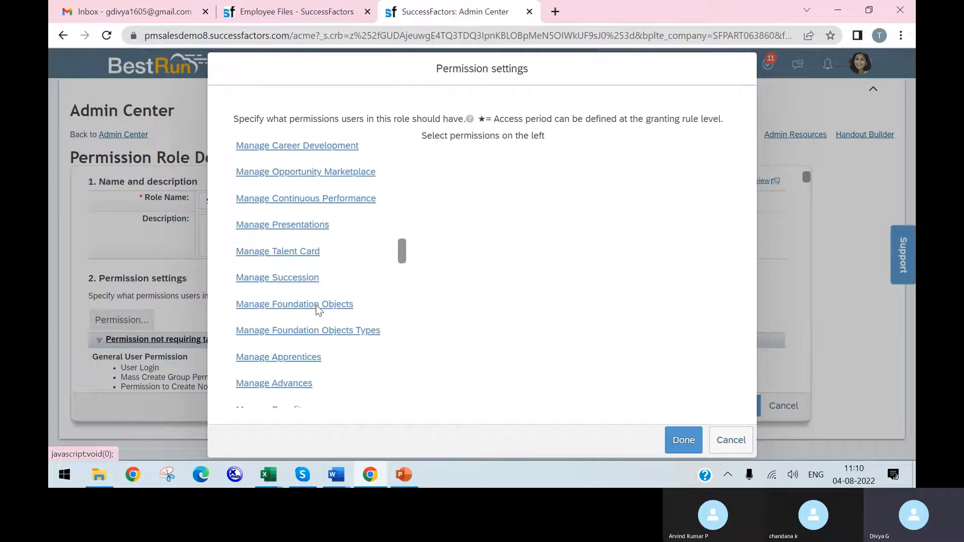
scroll(318, 307, "down", 3)
left_click(321, 302)
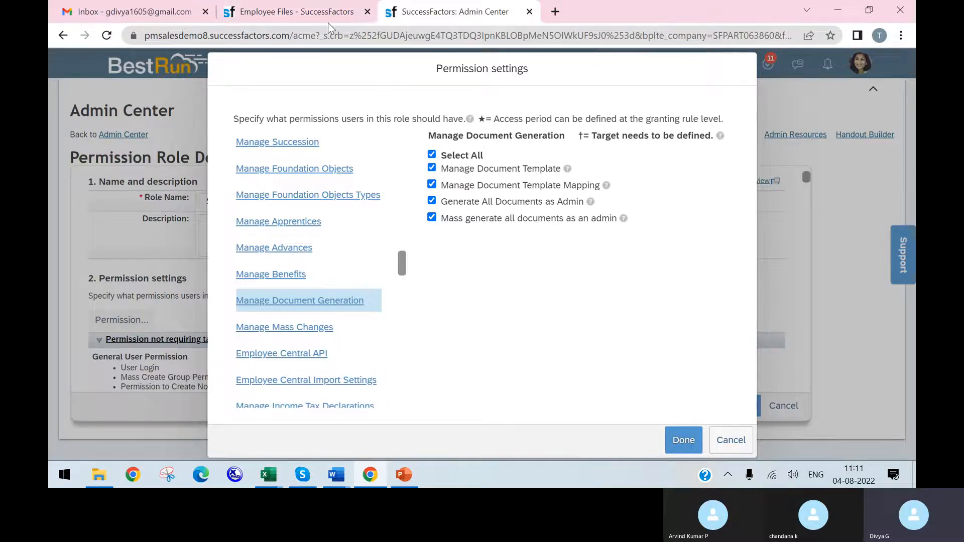
Step: Recheck the Document Generation switch in the Employee Central Settings tab, and confirm and save the System Admin role's permissions
left_click(289, 19)
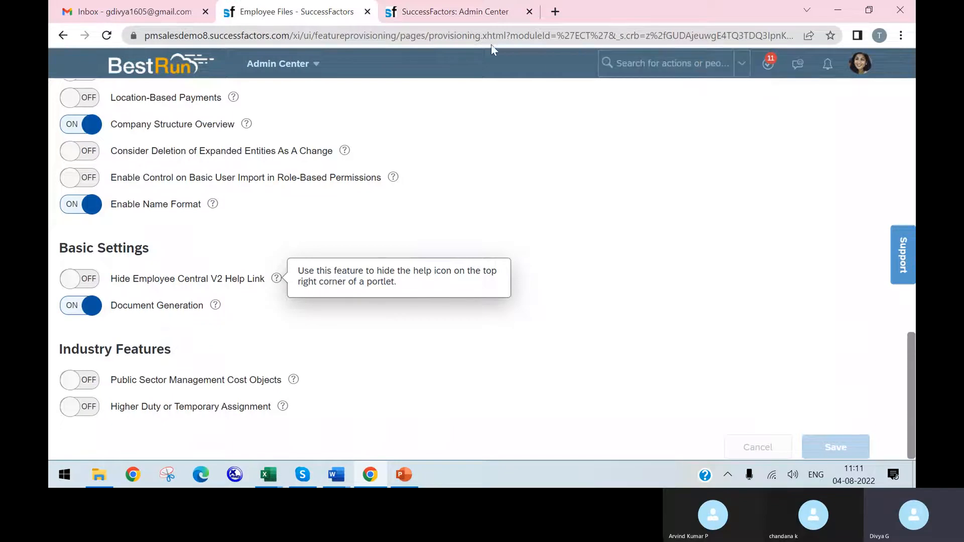
left_click(438, 14)
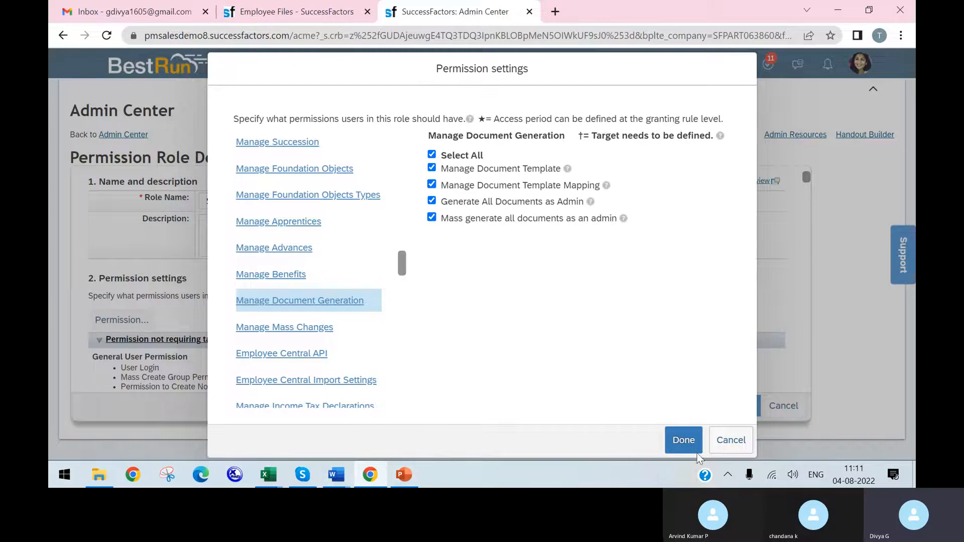
left_click(683, 441)
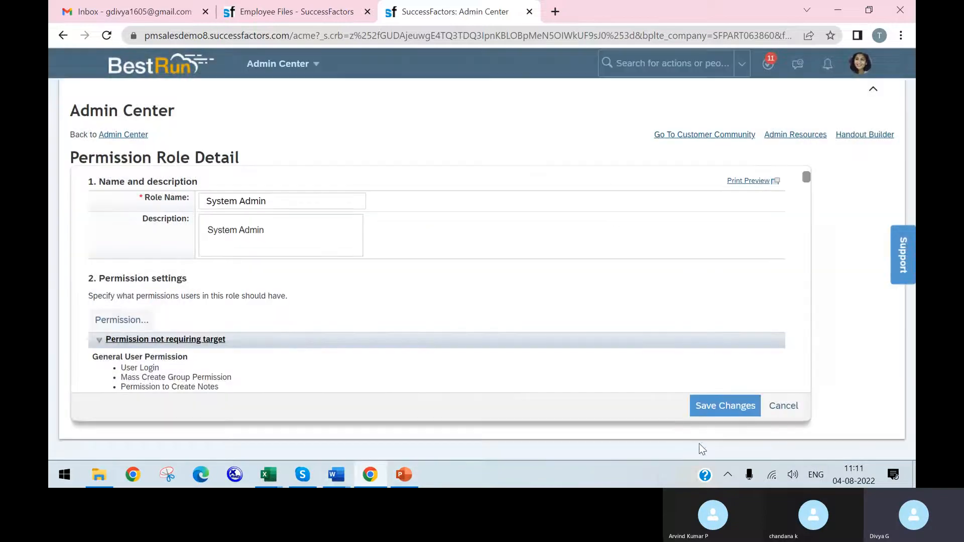
left_click(701, 411)
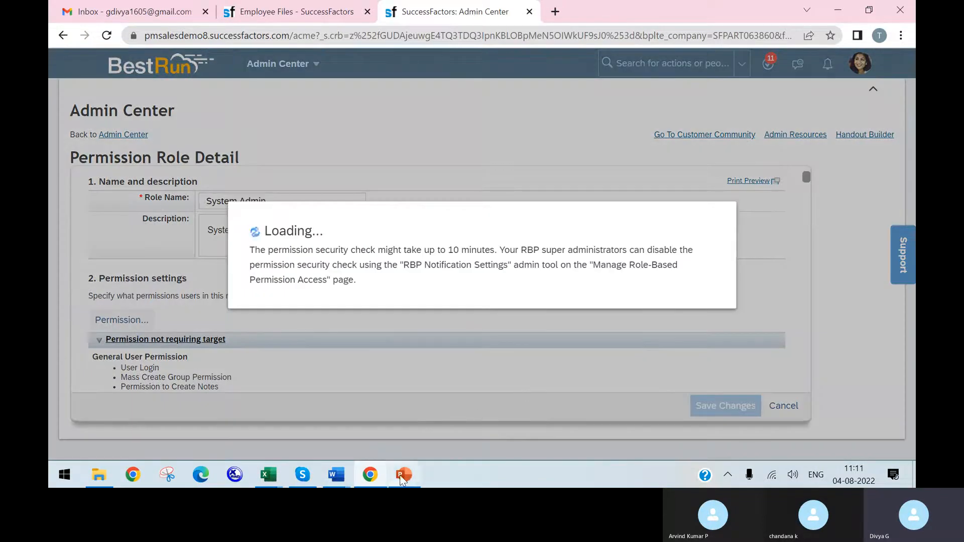
Step: Consult the Document Generation slide in PowerPoint, and return to Chrome to duplicate the Permission Role List tab
left_click(403, 476)
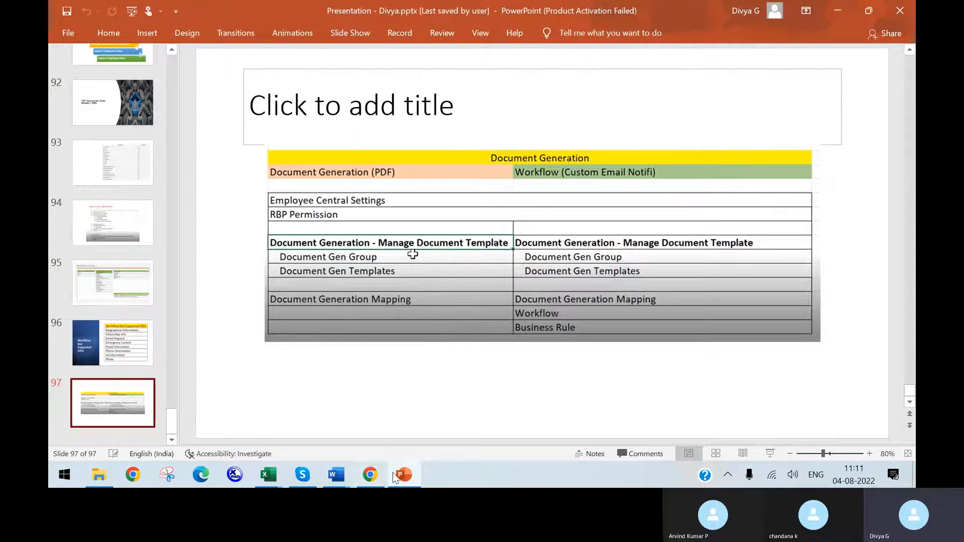
left_click(370, 476)
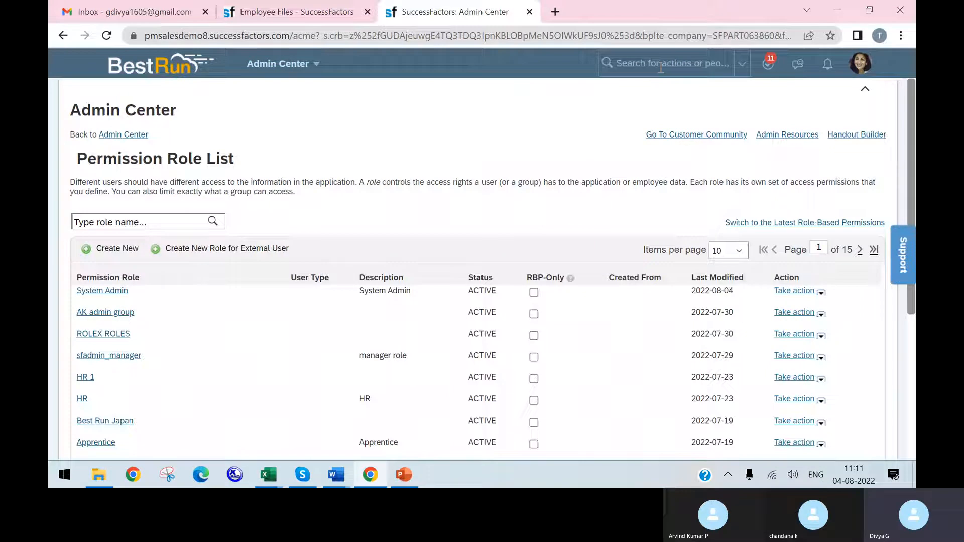
right_click(457, 12)
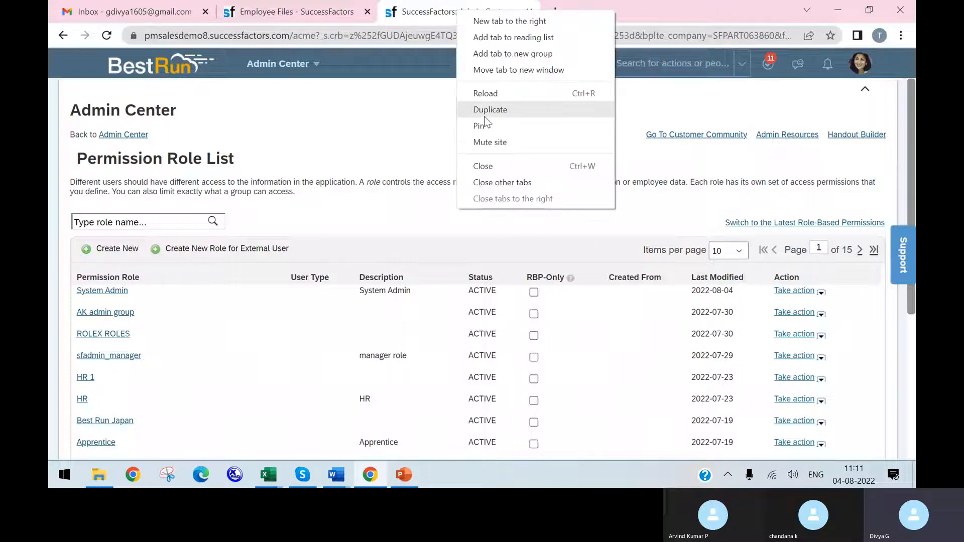
left_click(492, 110)
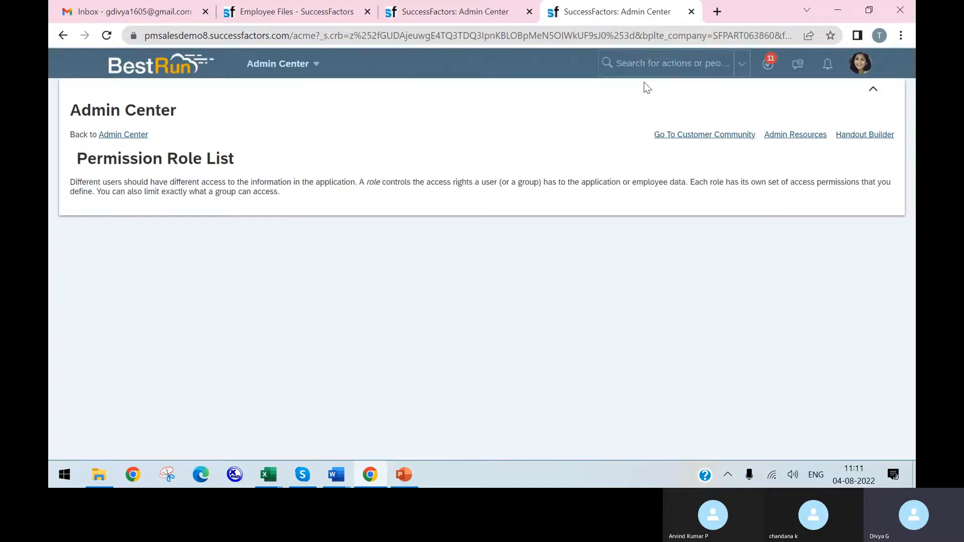
Step: Search for "document gener" in the duplicated tab and open Document Generation - Manage Document Template
left_click(633, 64)
type("do")
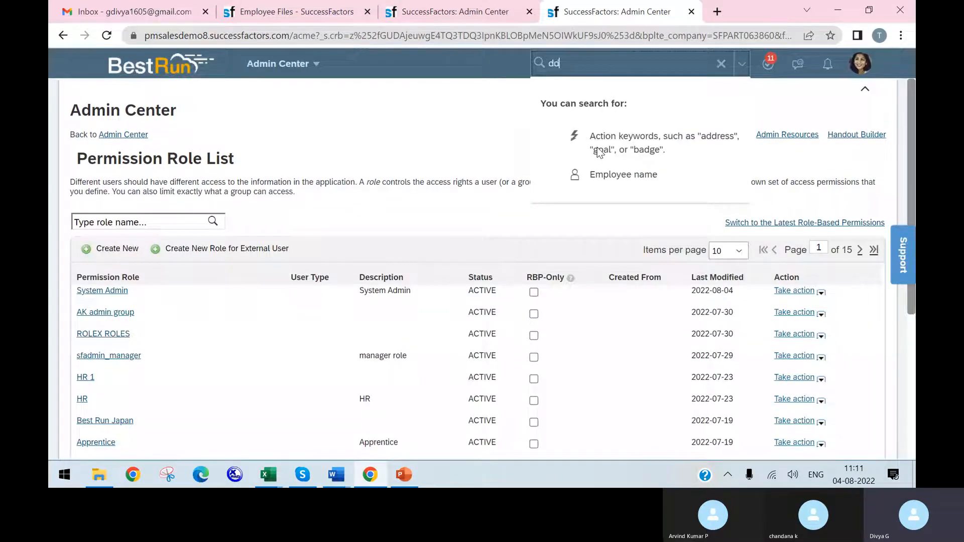
type("cume")
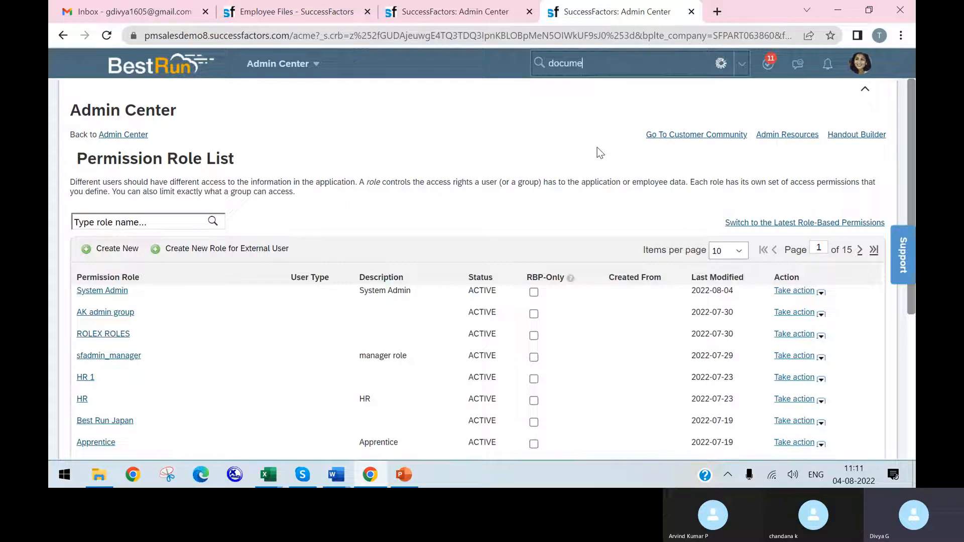
type("nt gener")
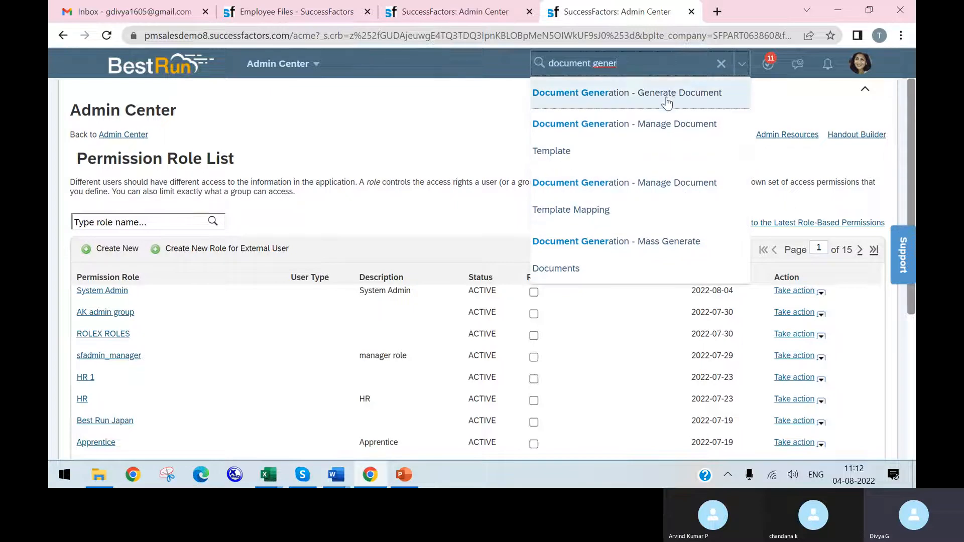
left_click(657, 135)
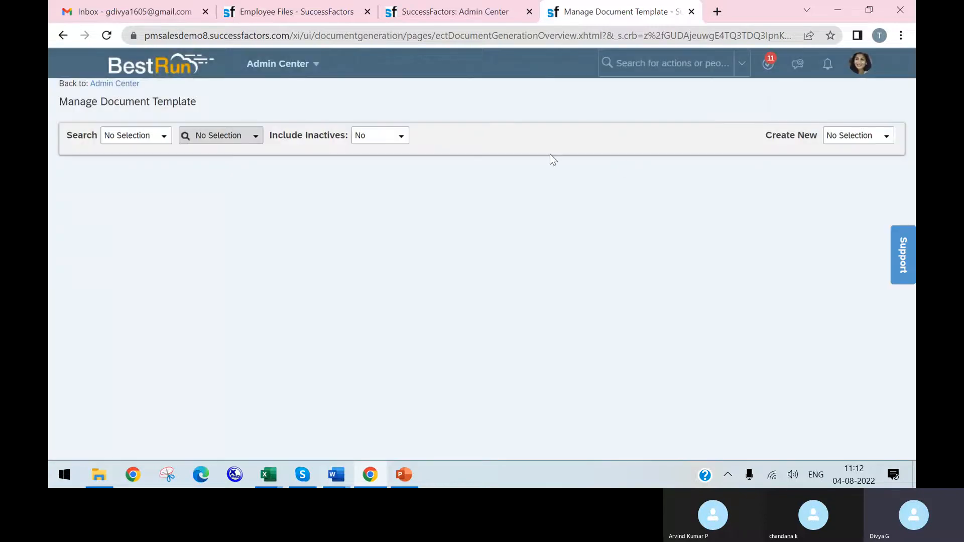
Step: Set the search type to Document Generation Group and start a new Document Generation Group record
left_click(164, 136)
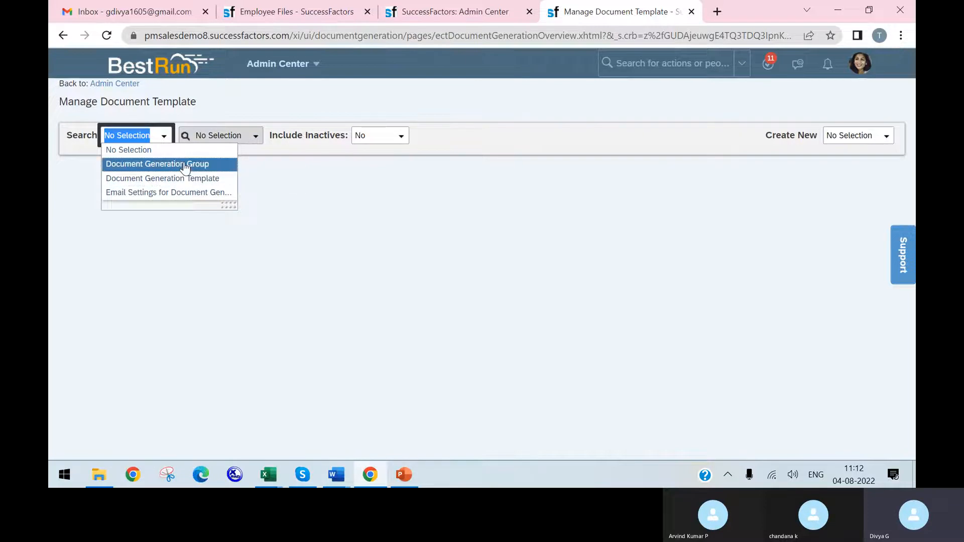
left_click(194, 164)
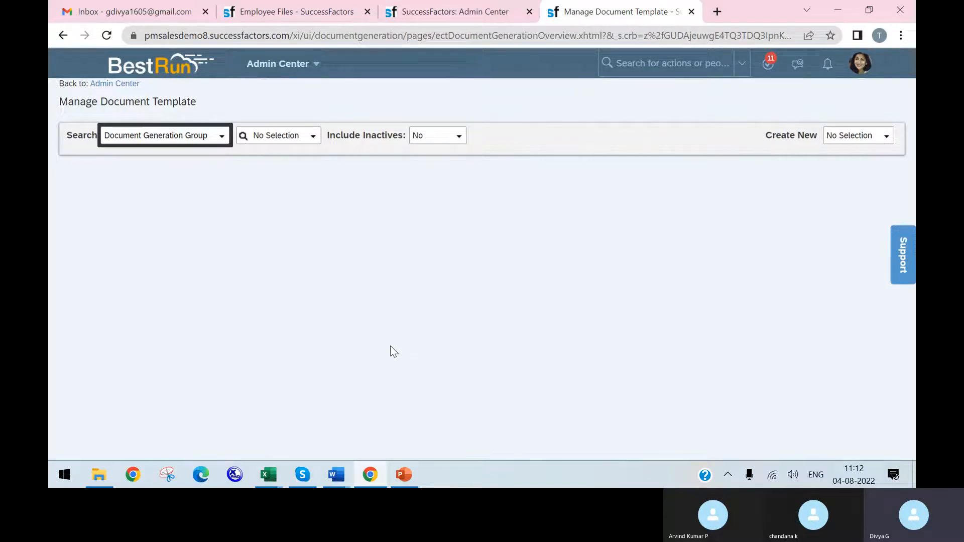
left_click(324, 145)
left_click(887, 138)
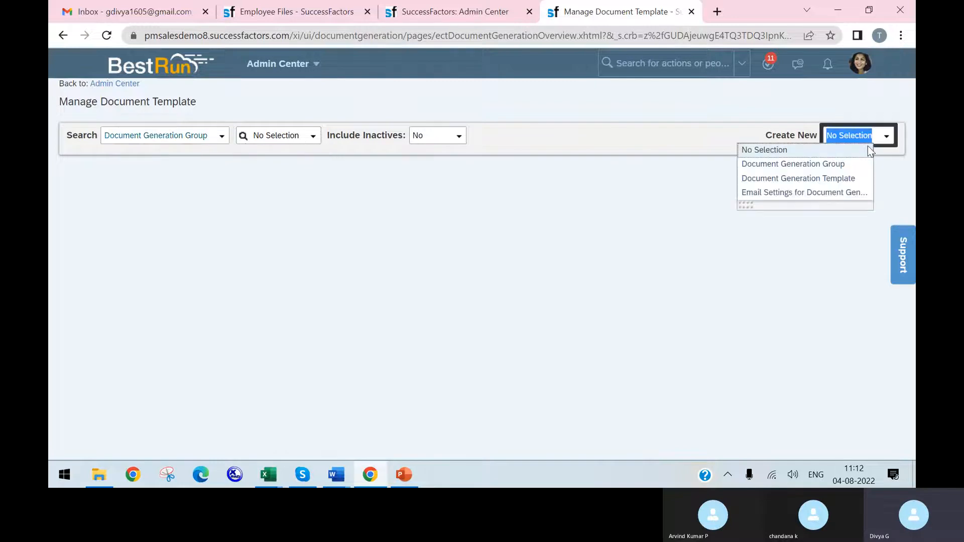
left_click(793, 161)
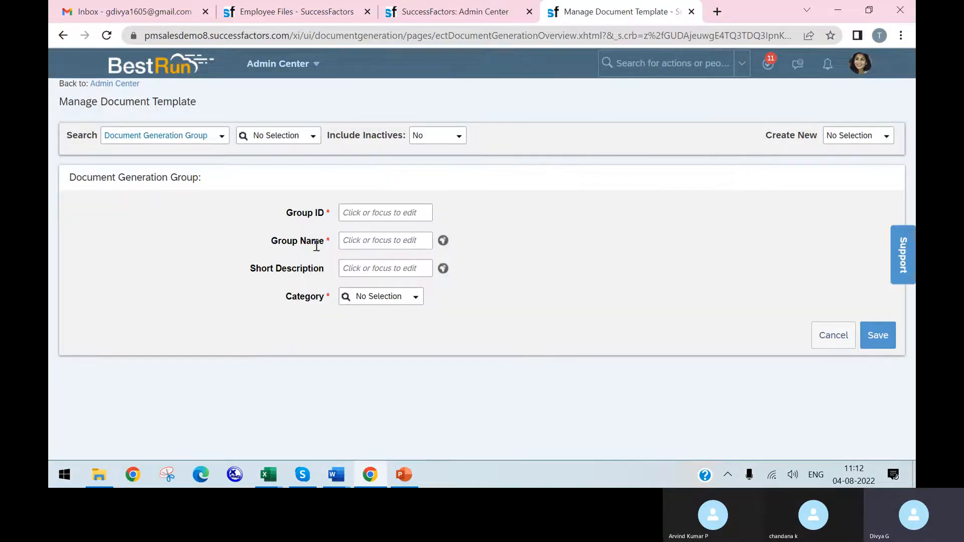
Step: Enter PromitionLetter_123 as the Group ID of the new document generation group
left_click(412, 216)
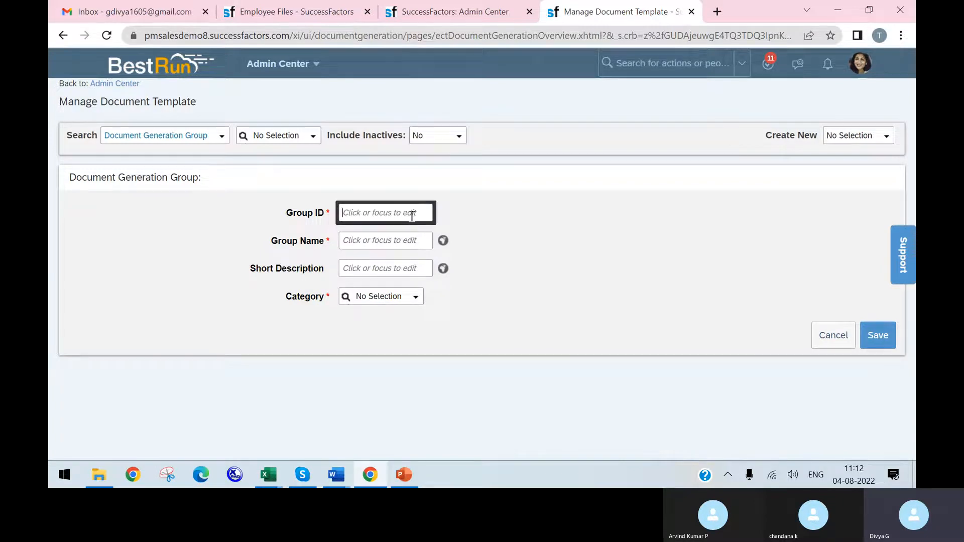
type("Pro")
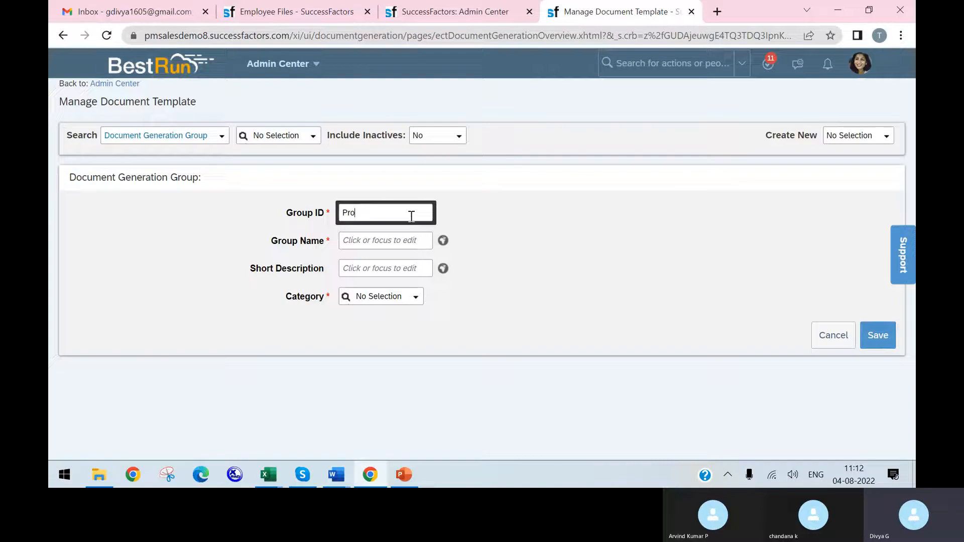
type("mition Le")
key("BackSpace")
type("Le")
Step: Copy the Group ID PromitionLetter_123 into the Group Name field
left_click(402, 240)
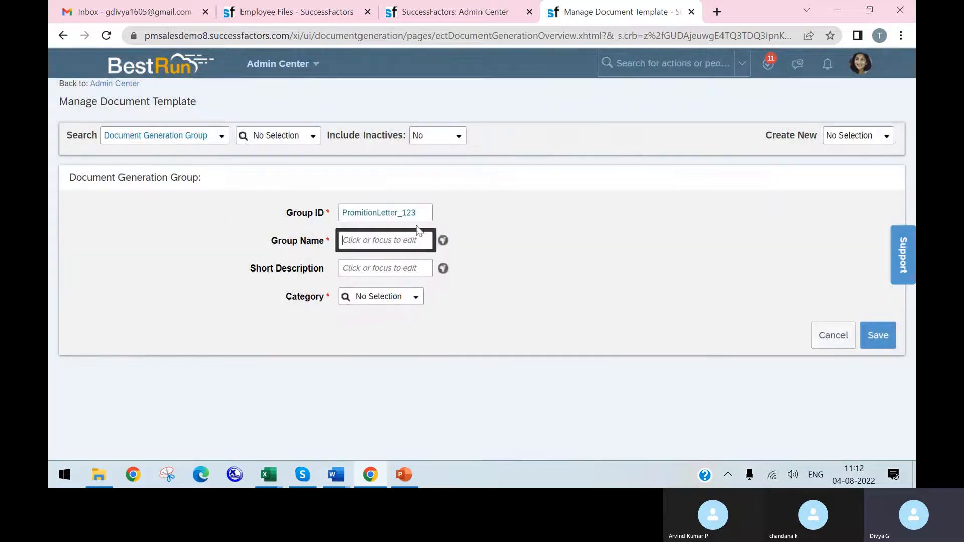
left_click(383, 211)
double_click(383, 210)
key("ctrl+c")
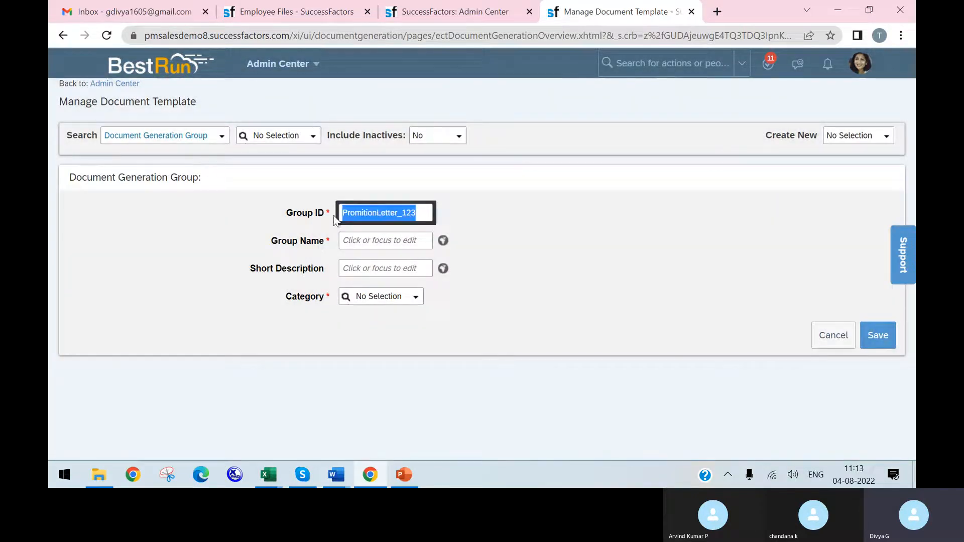
left_click(407, 242)
key("ctrl+v")
left_click(398, 270)
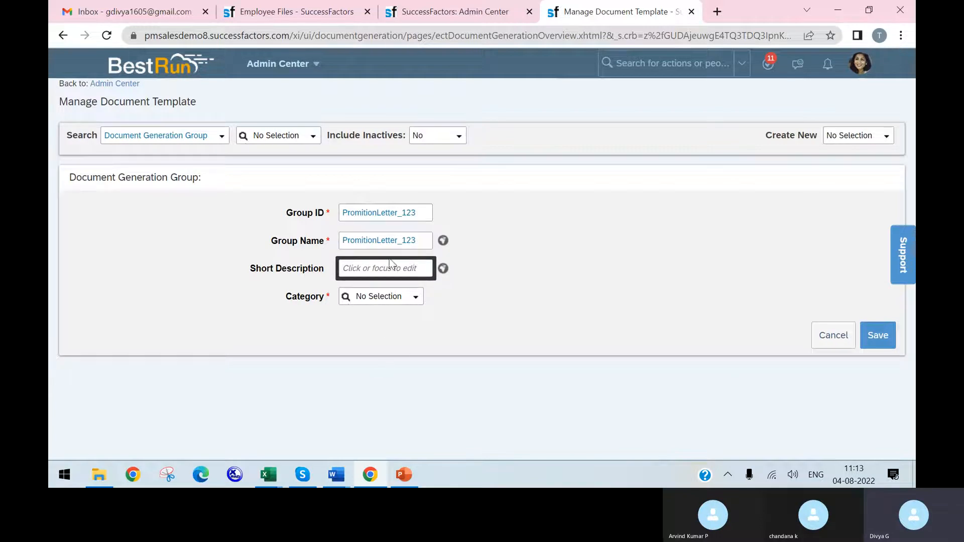
right_click(624, 16)
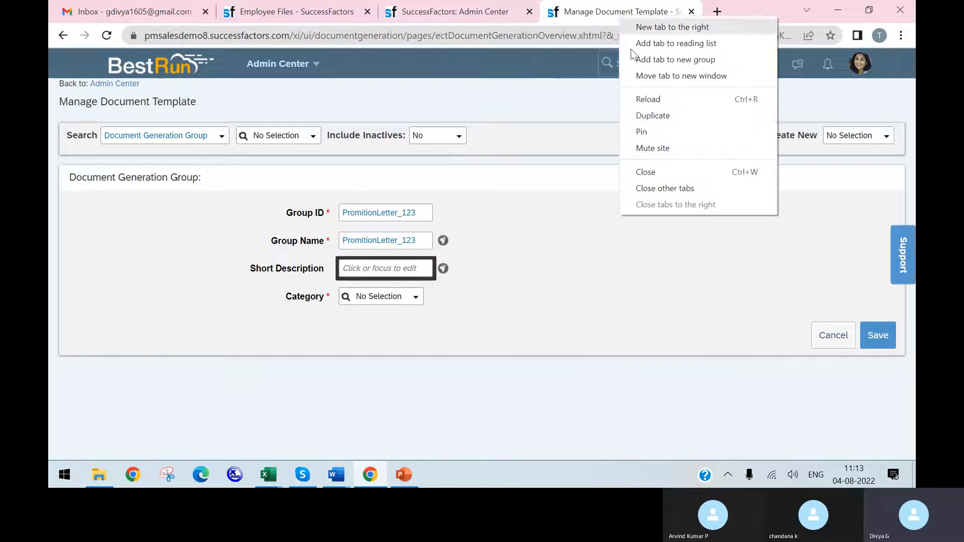
left_click(653, 115)
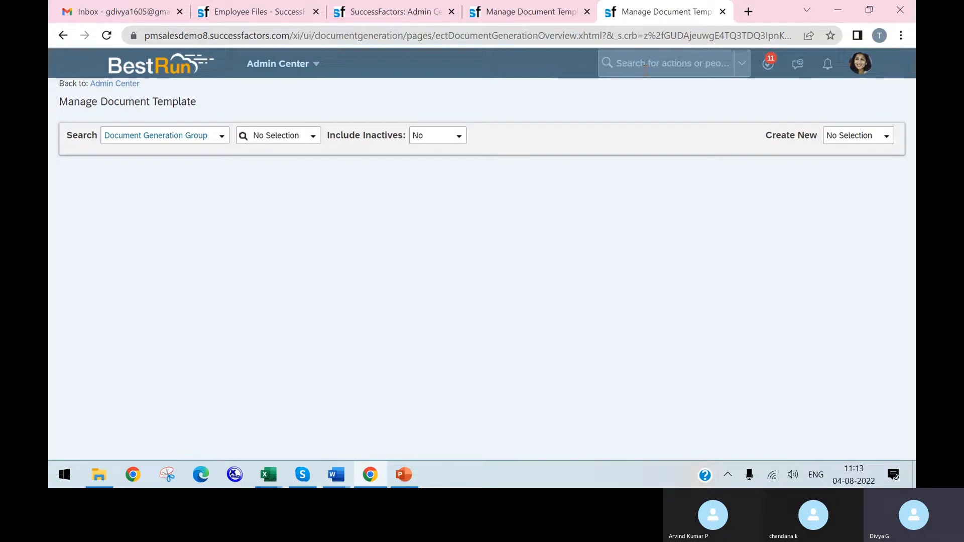
left_click(562, 64)
type("ma")
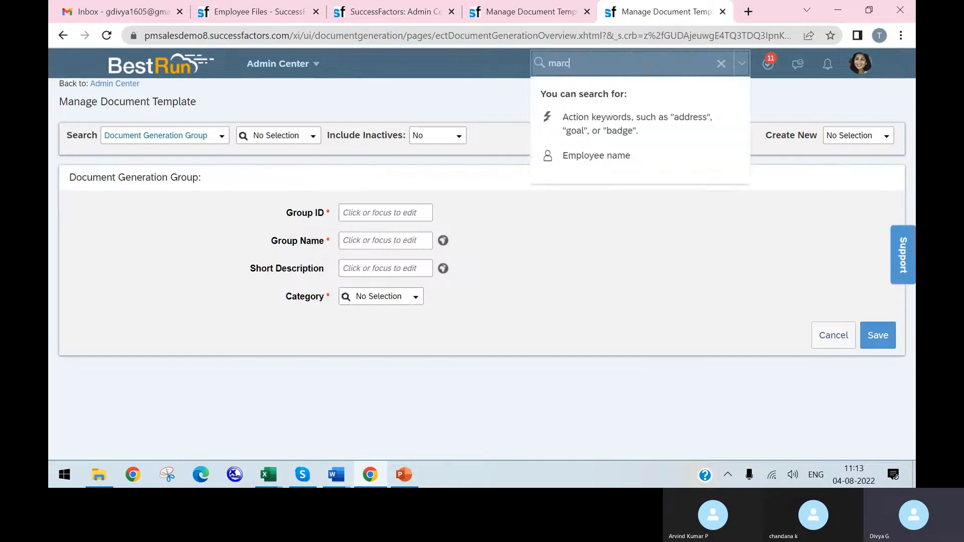
type("rc")
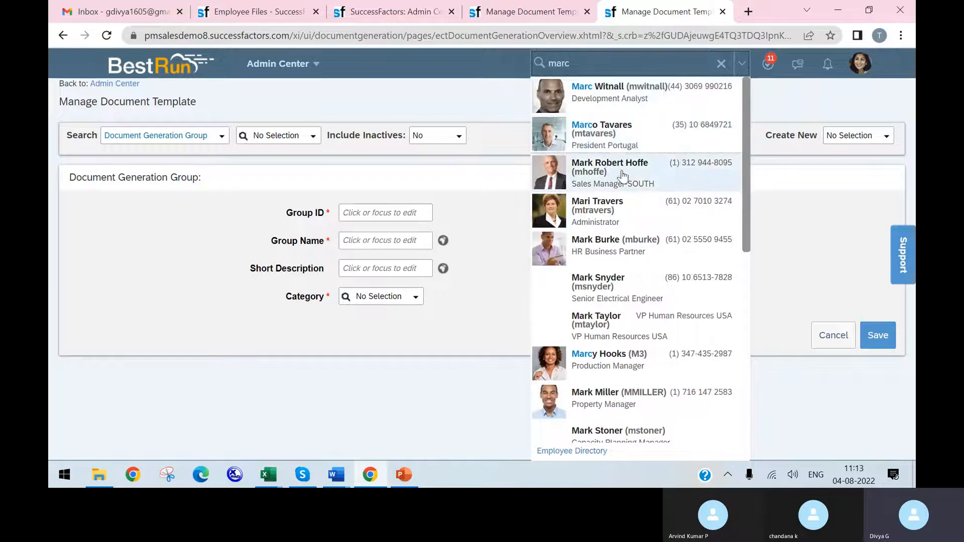
mouse_move(607, 132)
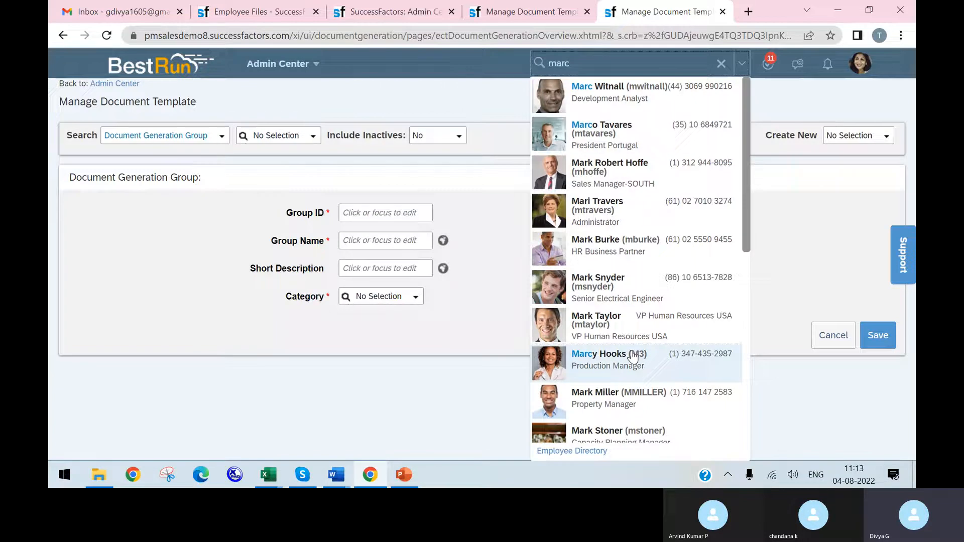
left_click(633, 358)
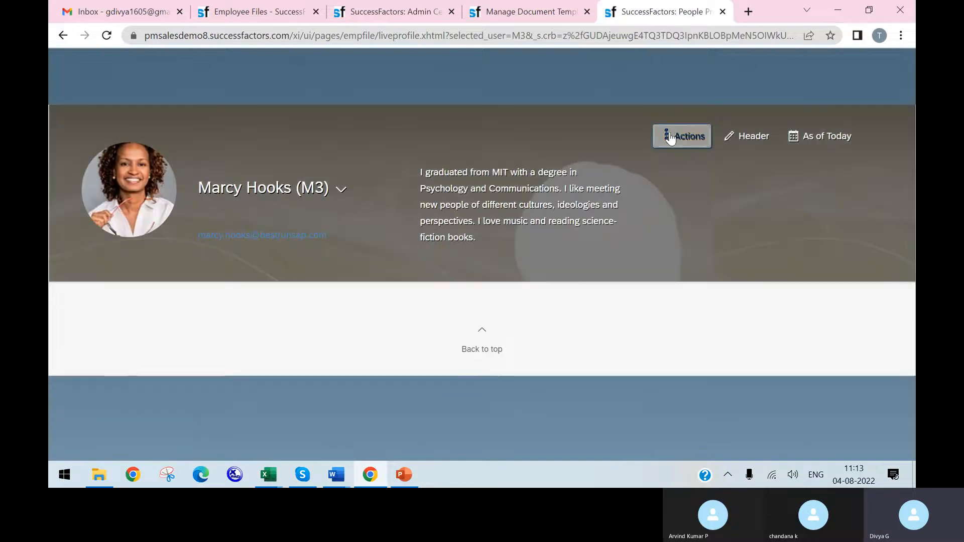
Step: Generate a document for the employee from the PROMOTION LETTER (PROMOTION_LETTER) template and download it
left_click(670, 138)
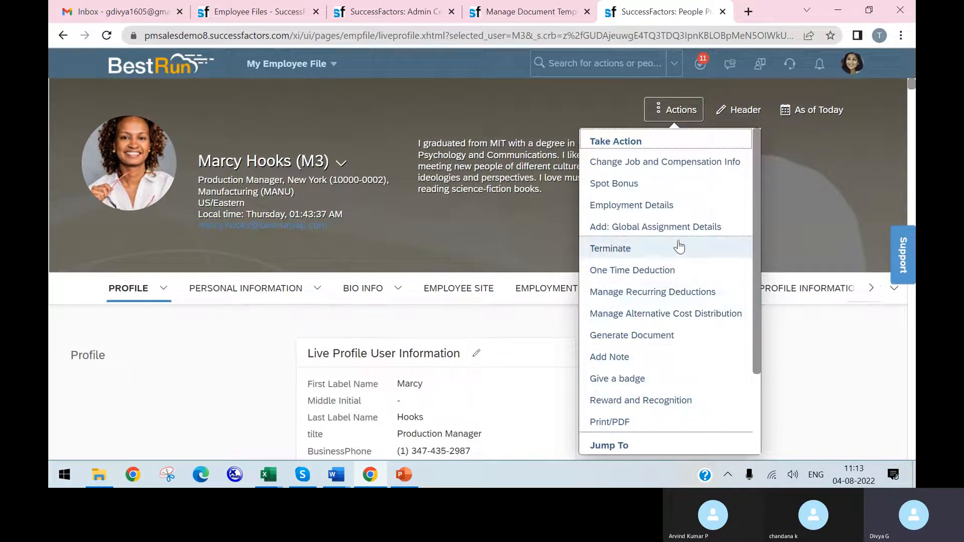
left_click(690, 341)
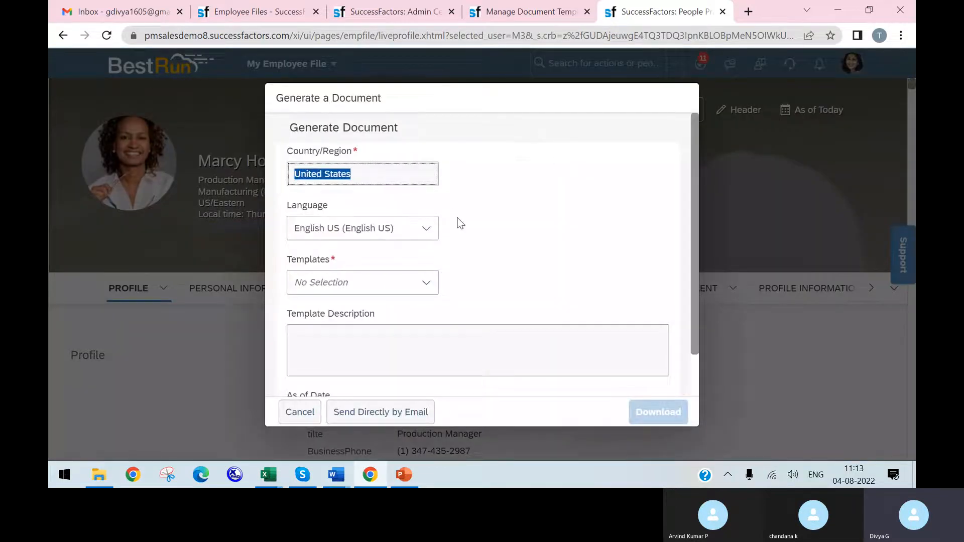
scroll(456, 221, "down", 1)
left_click(427, 233)
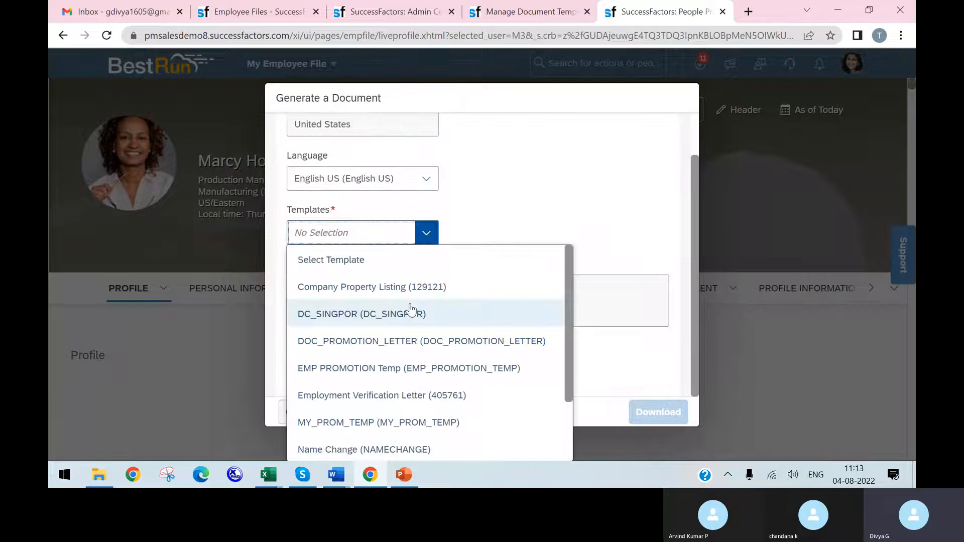
scroll(410, 308, "down", 2)
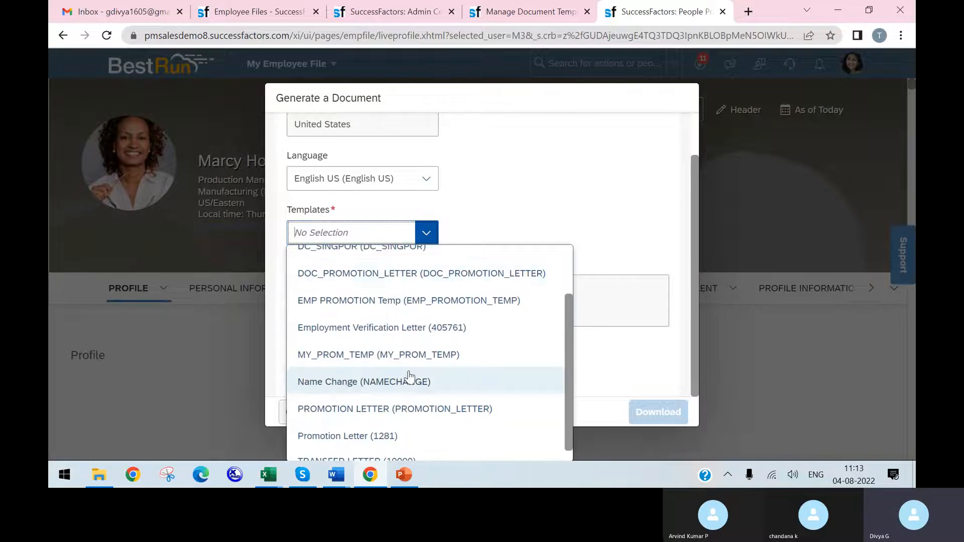
left_click(408, 407)
left_click(653, 412)
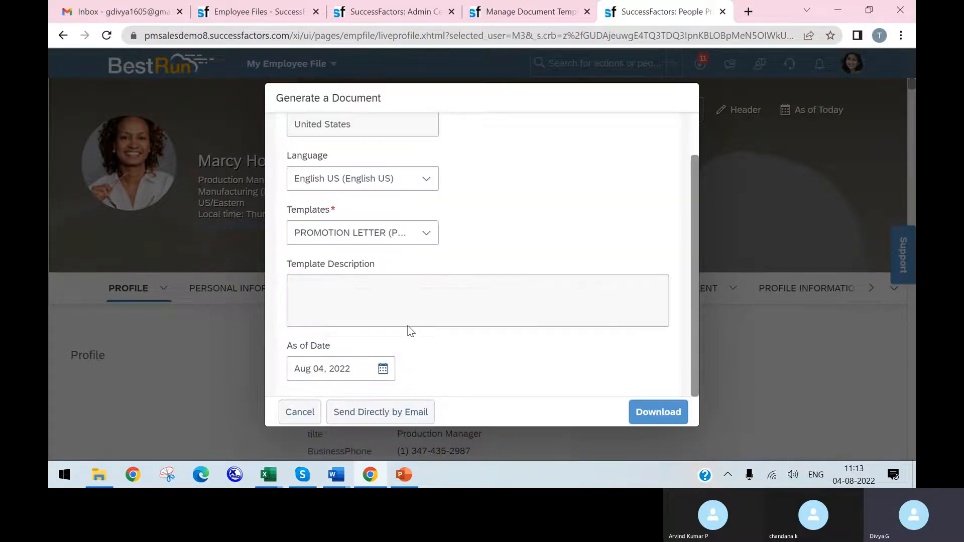
left_click(647, 413)
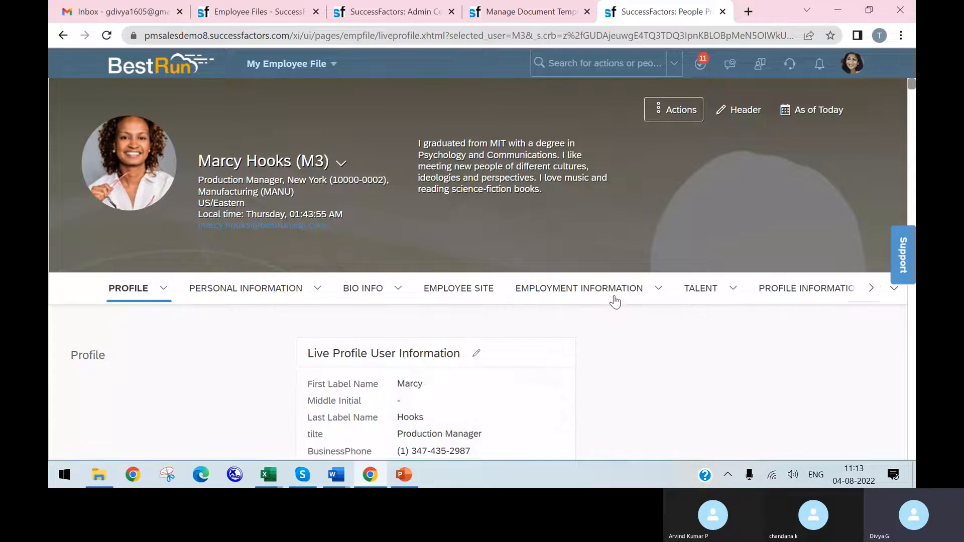
Step: Open the downloaded promotion letter PDF and view the letter's body text
left_click(115, 432)
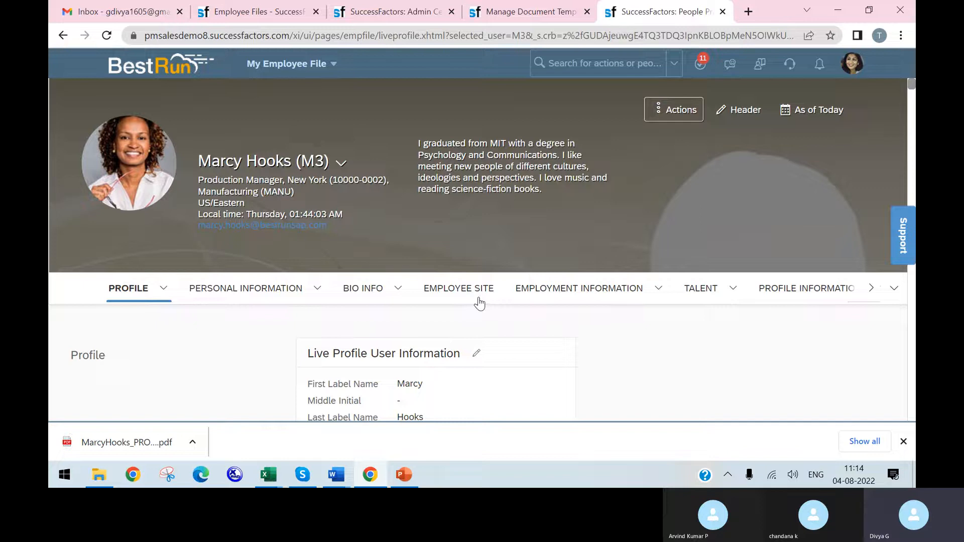
left_click(668, 110)
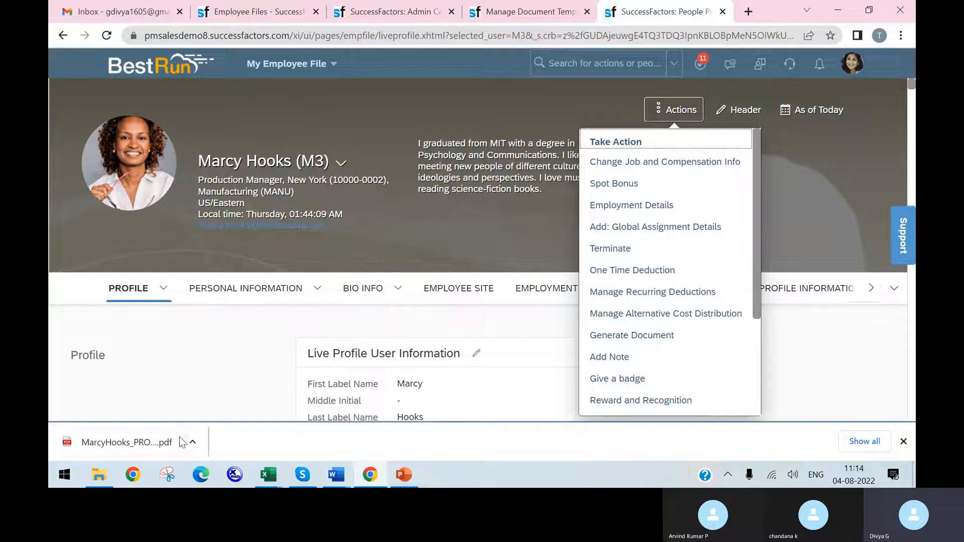
left_click(105, 445)
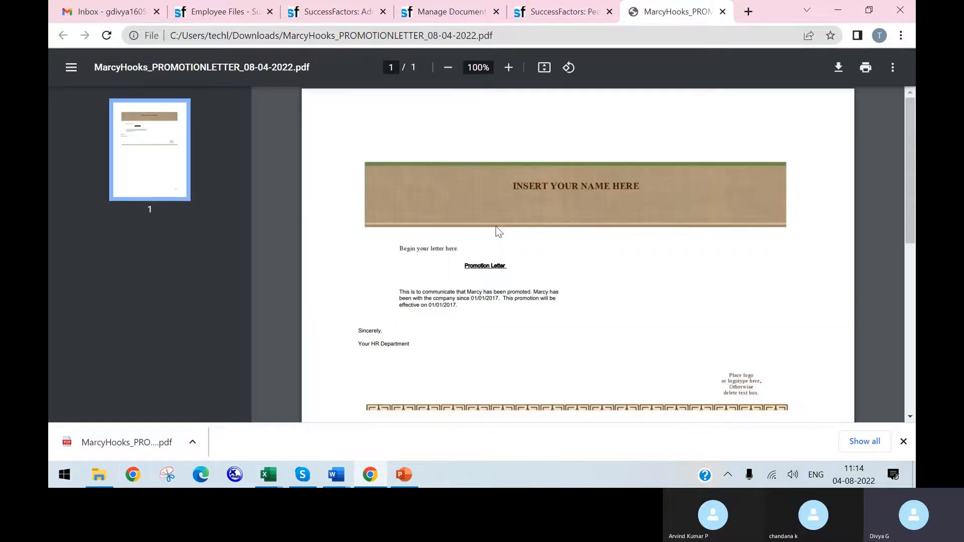
scroll(544, 217, "down", 3)
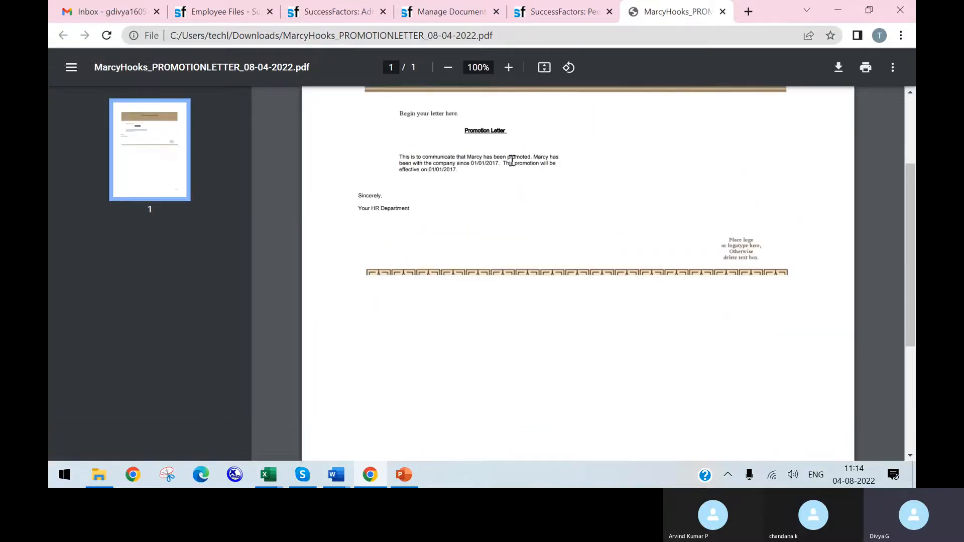
Step: Copy the promotion letter's body paragraph into the Short Description of the new document generation group
left_click_drag(458, 174, 401, 152)
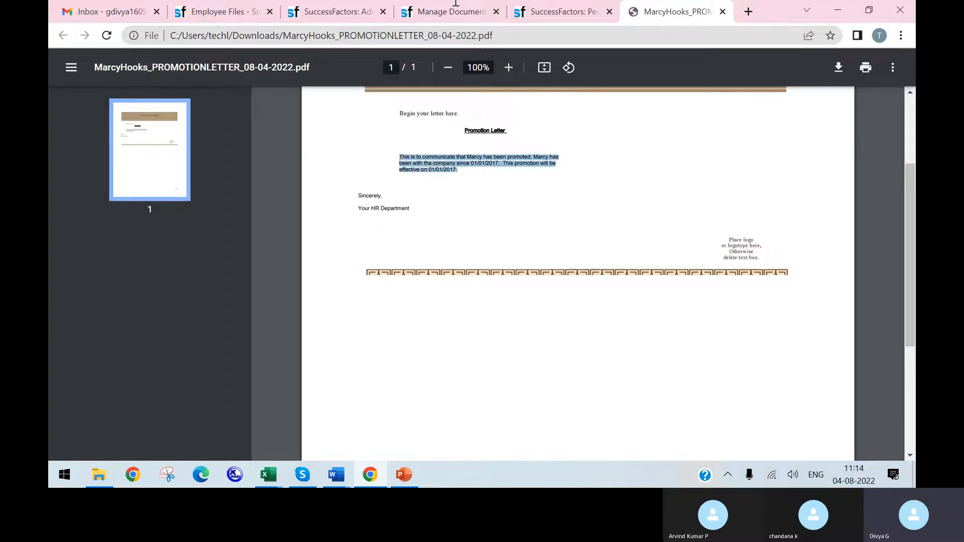
left_click(463, 11)
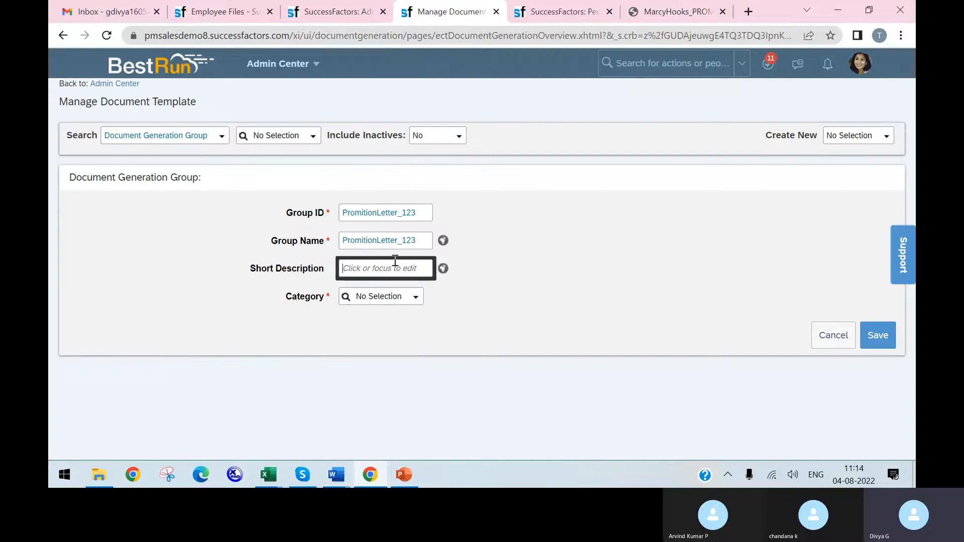
key("ctrl+v")
Step: Set the group's category to Document Generation and save the document generation group
left_click(416, 300)
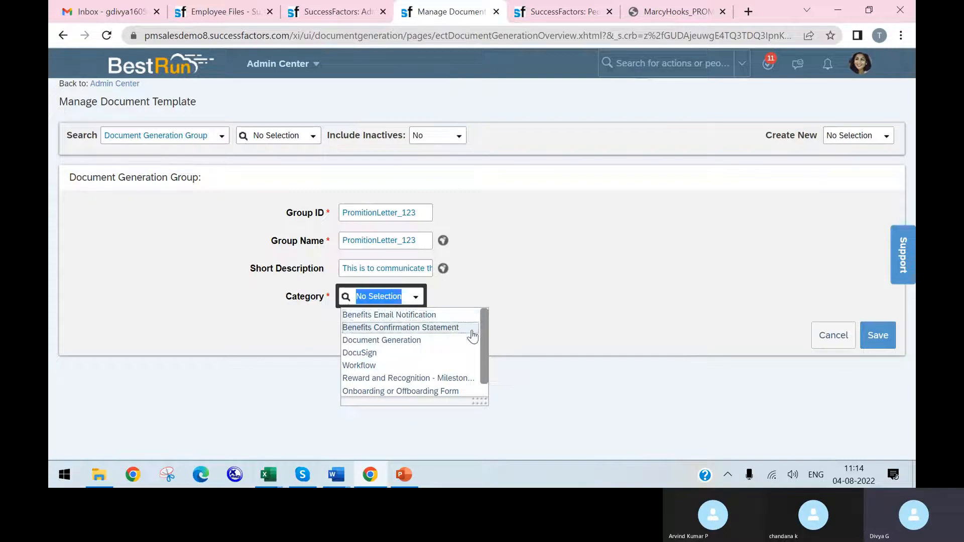
scroll(474, 336, "down", 1)
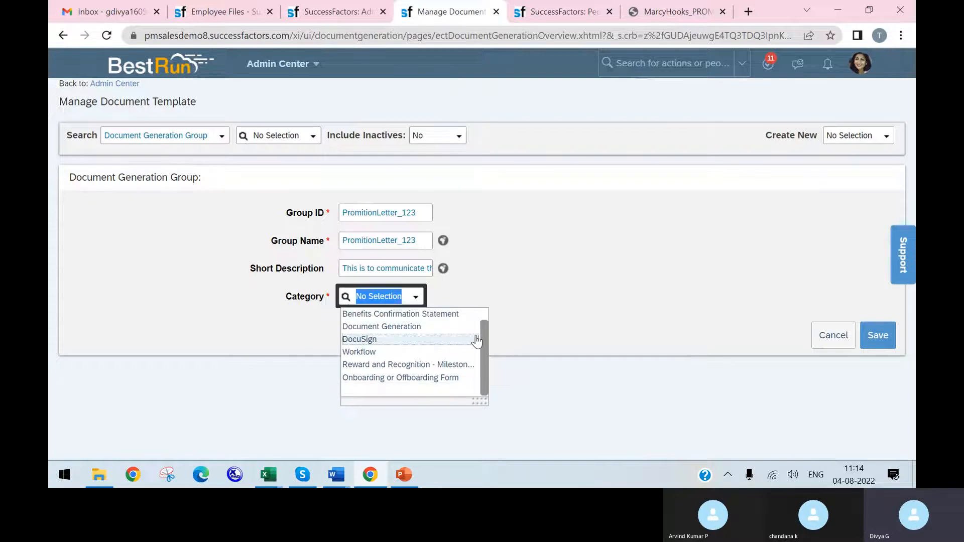
left_click(444, 327)
left_click(450, 297)
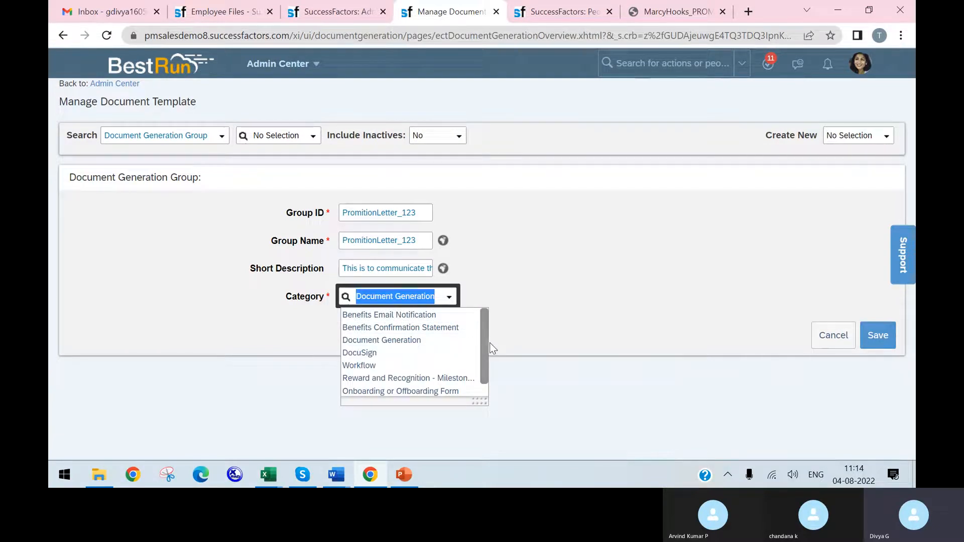
scroll(480, 352, "down", 1)
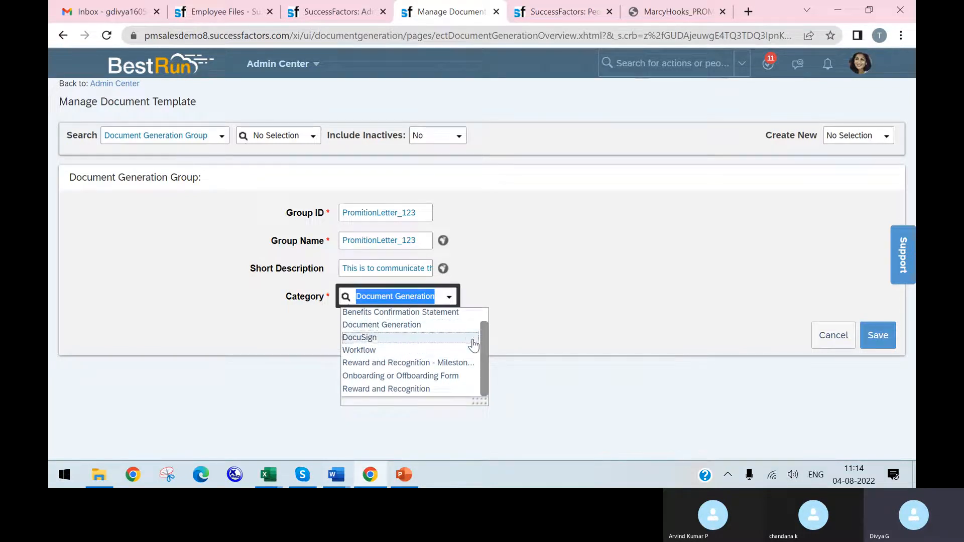
scroll(486, 371, "up", 1)
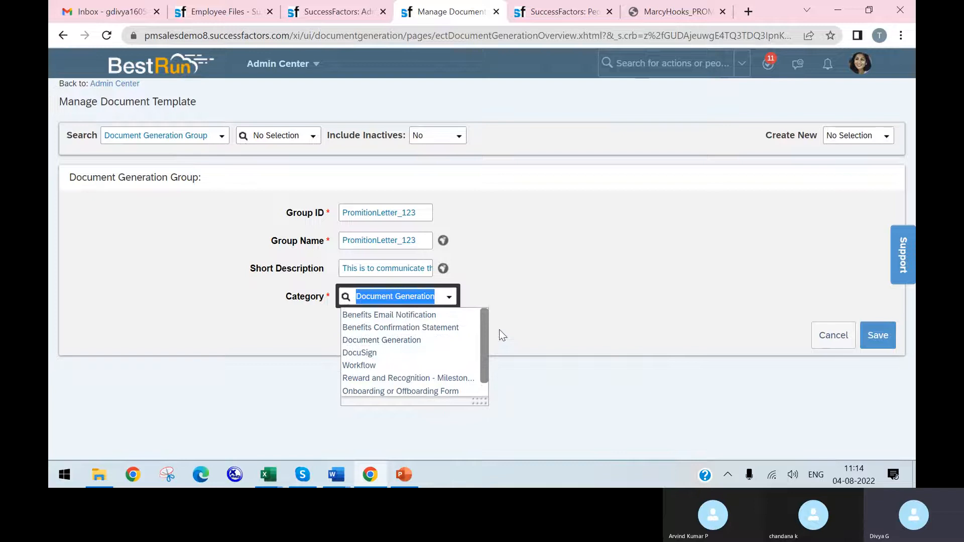
left_click(434, 341)
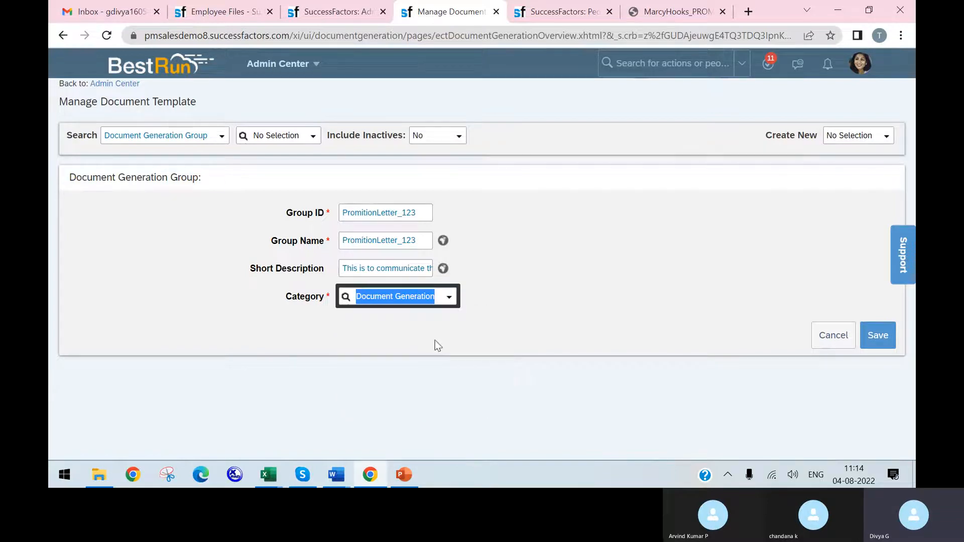
left_click(893, 346)
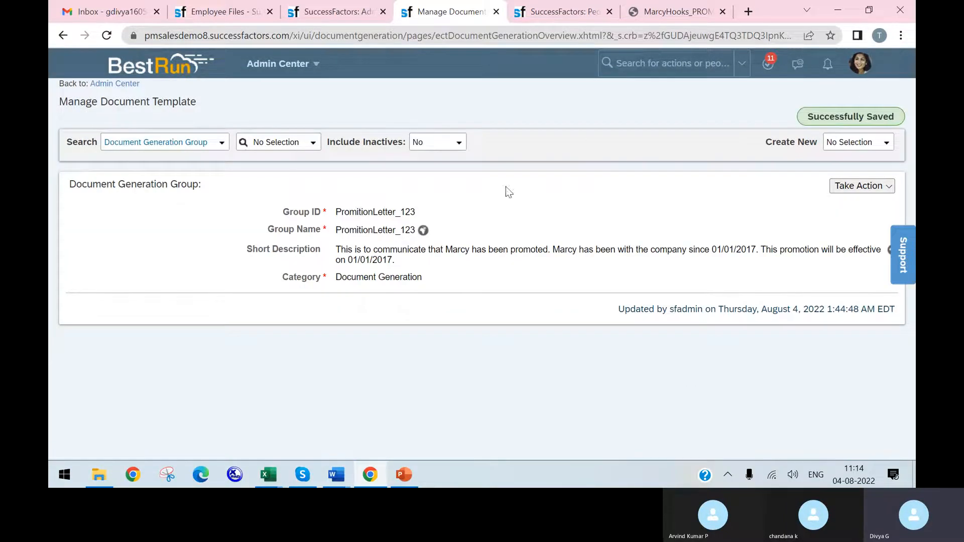
Step: Duplicate the Manage Document Template tab and start a new Document Generation Template record in it
right_click(427, 20)
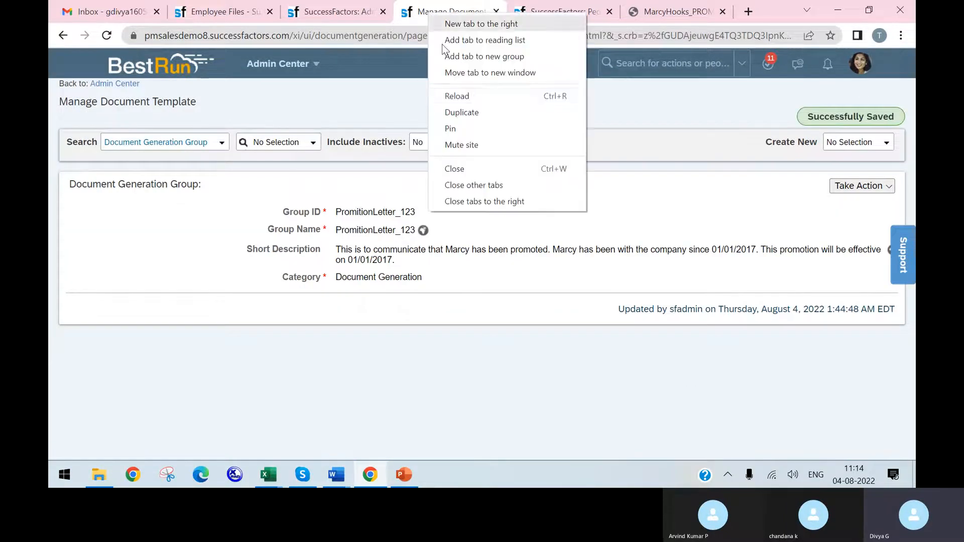
left_click(478, 116)
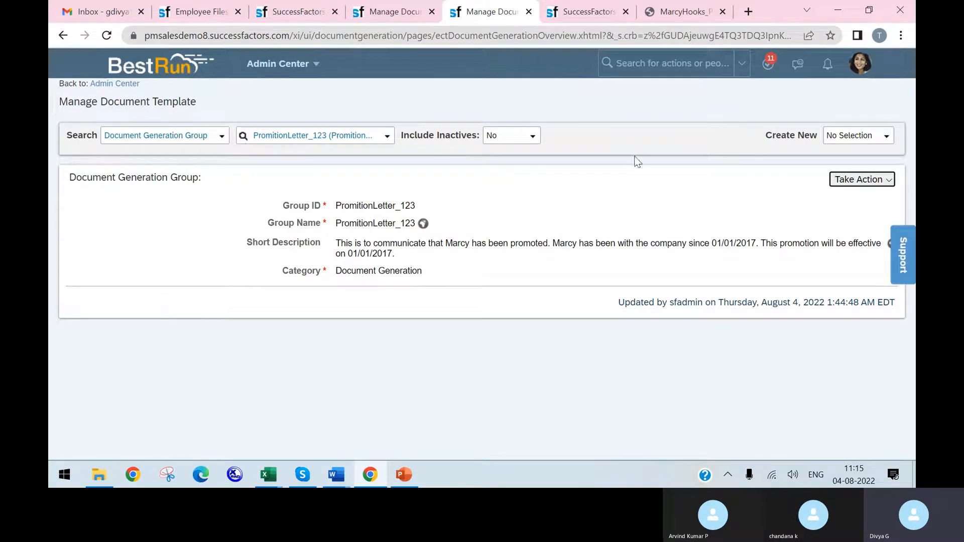
left_click(859, 136)
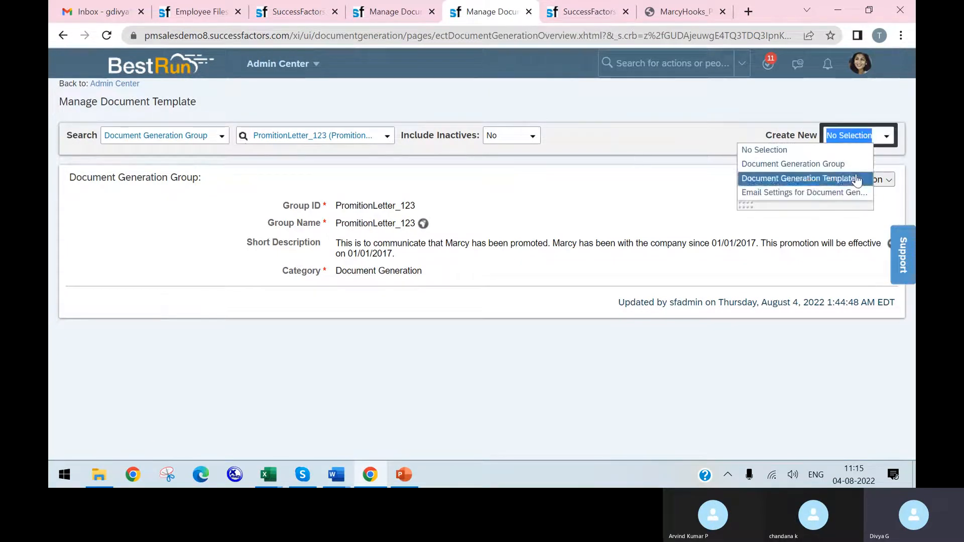
left_click(856, 177)
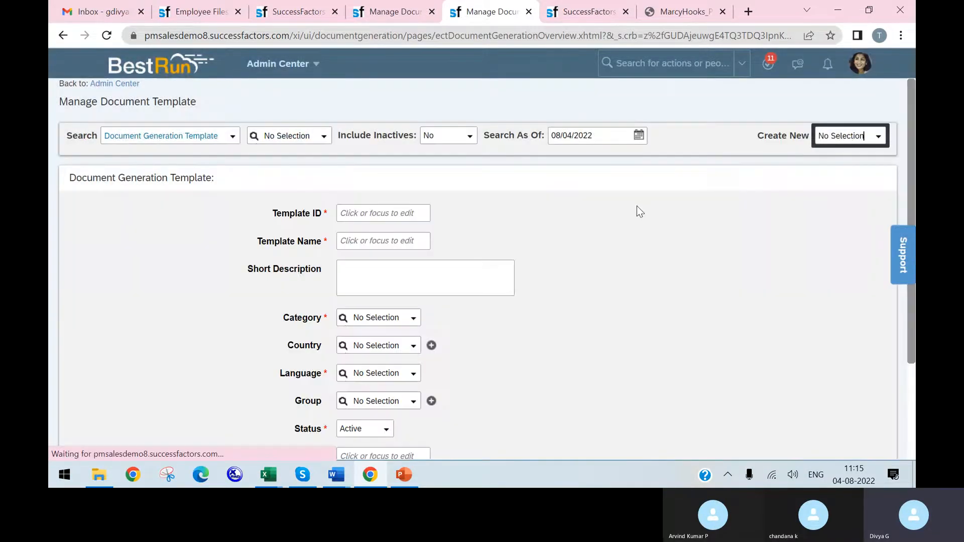
Step: Try to enter PromotionLetter_123 as the Template ID of the new document generation template
left_click(397, 213)
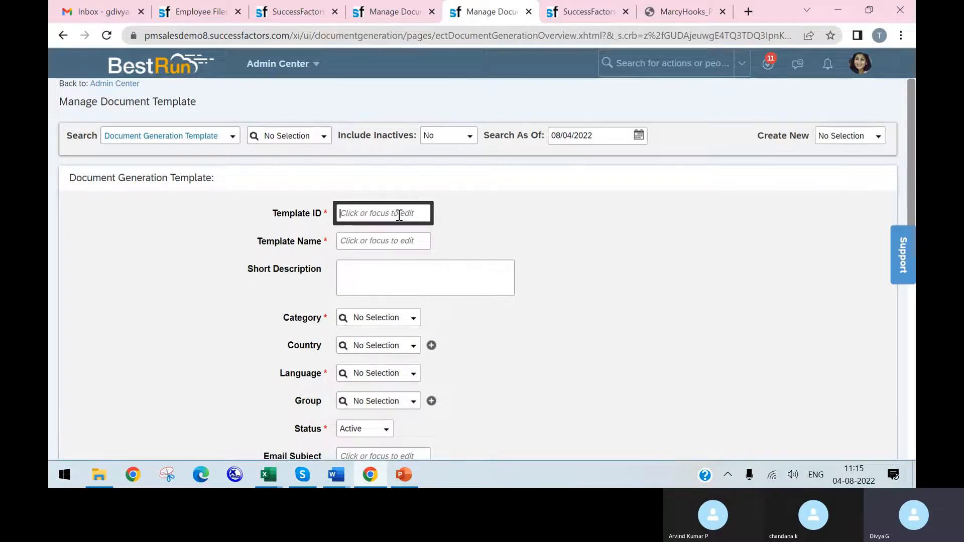
type("Promotion Letter_123")
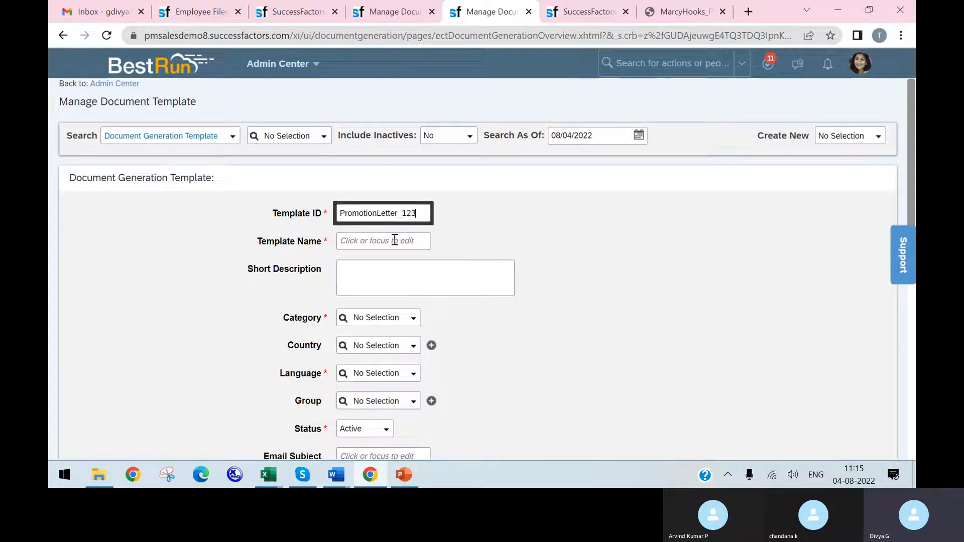
left_click(395, 241)
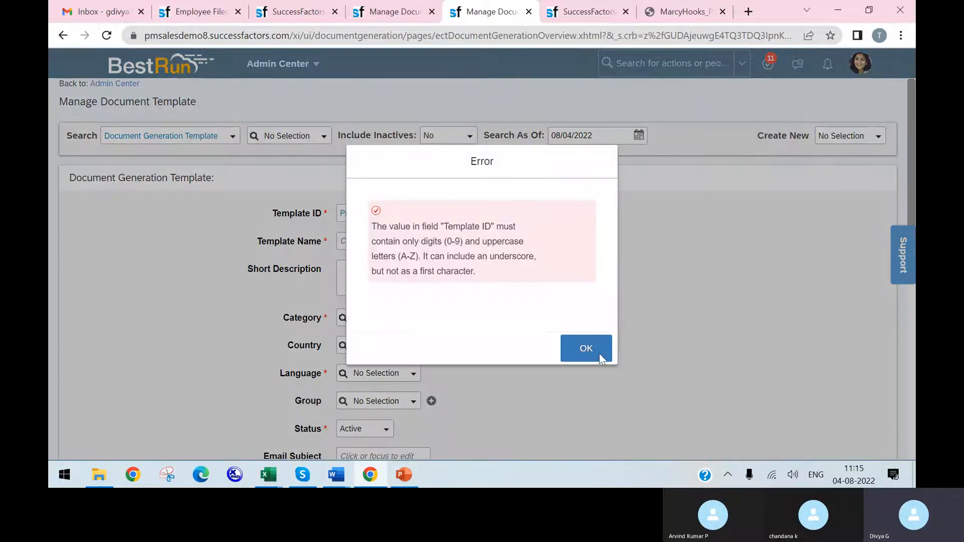
left_click(586, 349)
Step: Try further mixed-case PromotionLetter variants as the Template ID
type("PromotionLetter_1234")
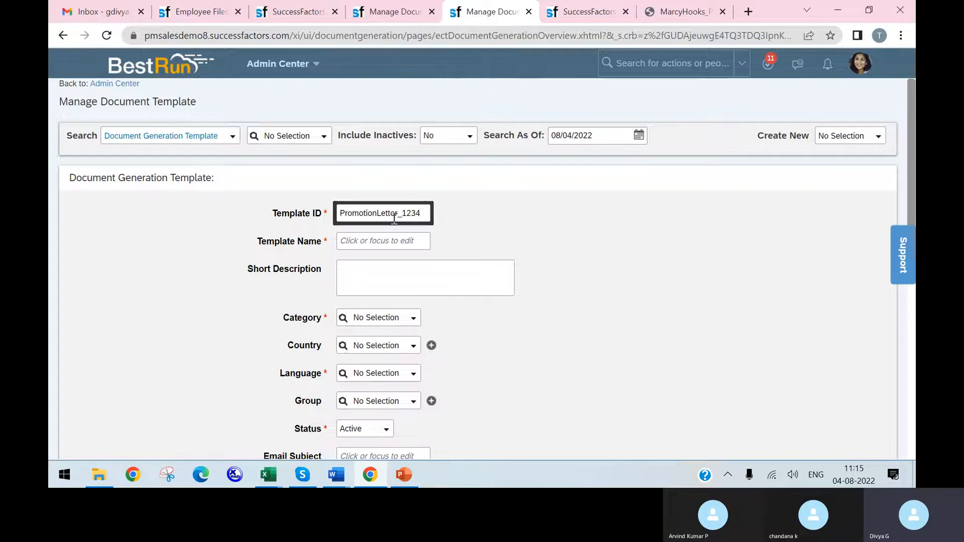
left_click(403, 241)
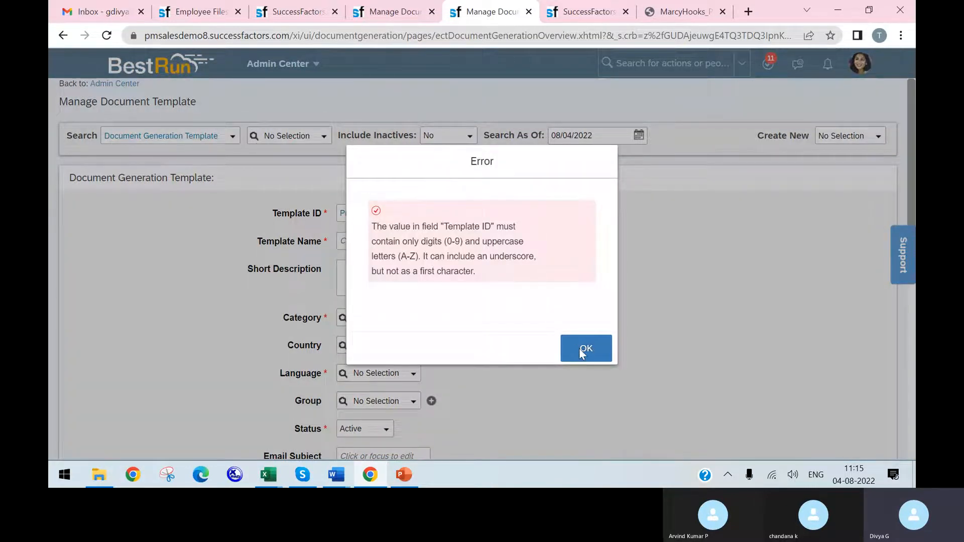
left_click(585, 350)
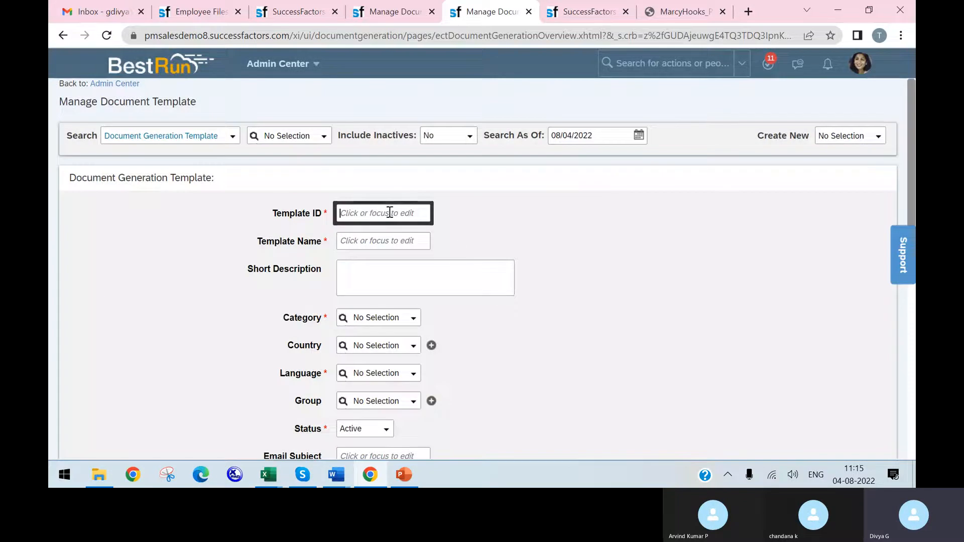
type("PromotionLetter")
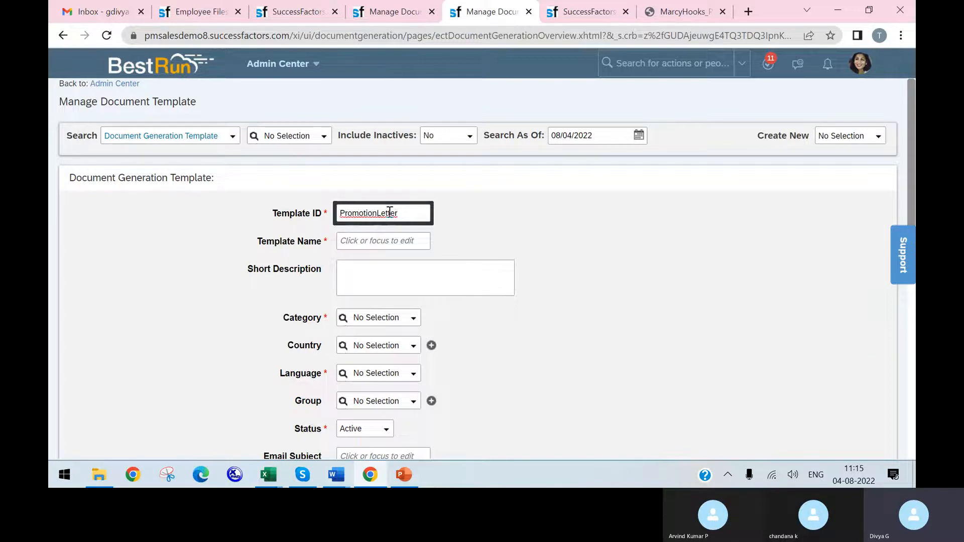
type("Test")
left_click(415, 240)
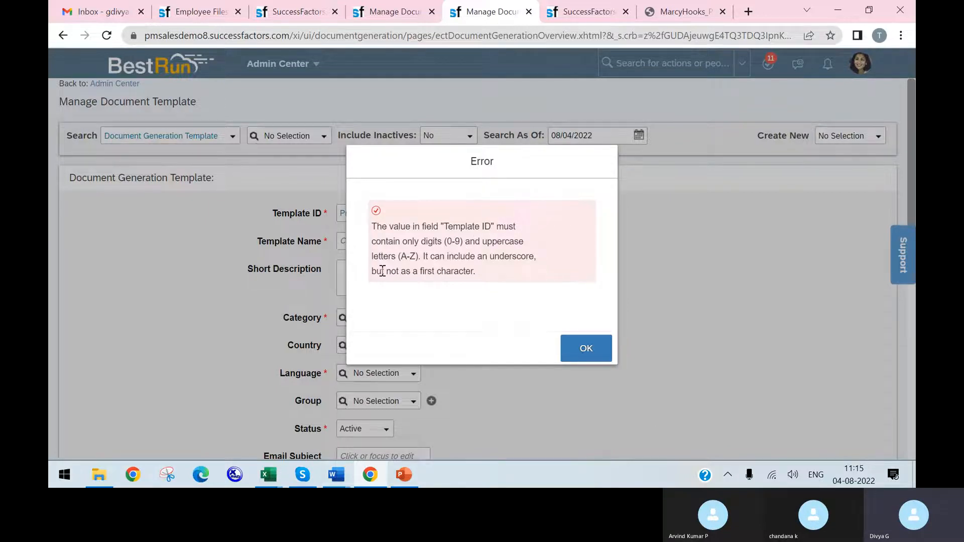
left_click(583, 352)
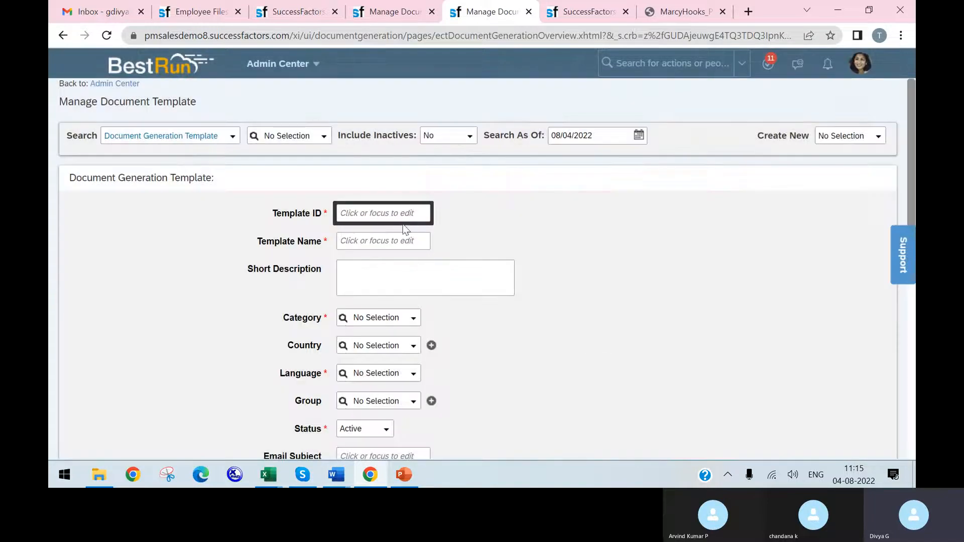
Step: Enter PROMOTIONLETTER123 as the Template ID, using only uppercase letters and digits
type("PROMOTIONLETTER_123")
key("BackSpace")
left_click(400, 243)
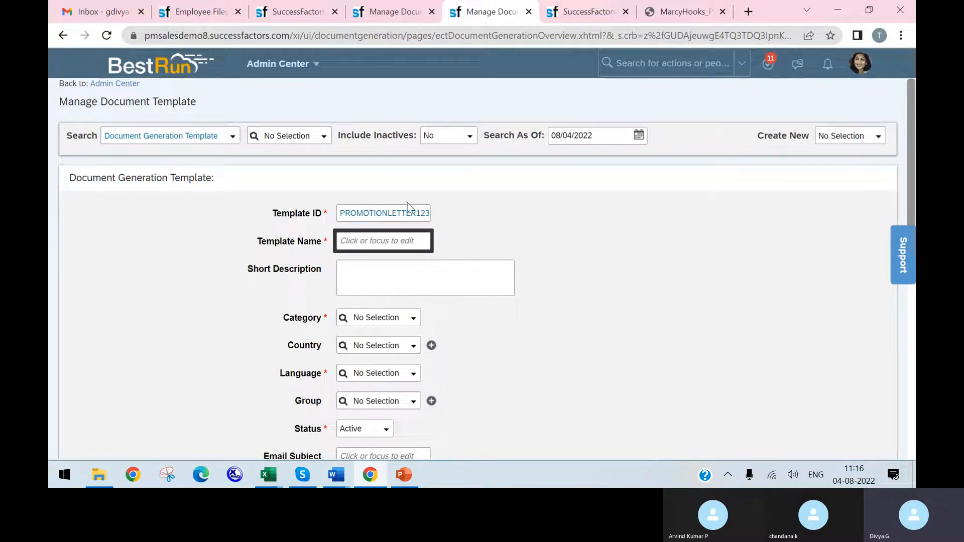
Step: Copy the Template ID PROMOTIONLETTER123 into the Template Name field
double_click(400, 212)
key("ctrl+c")
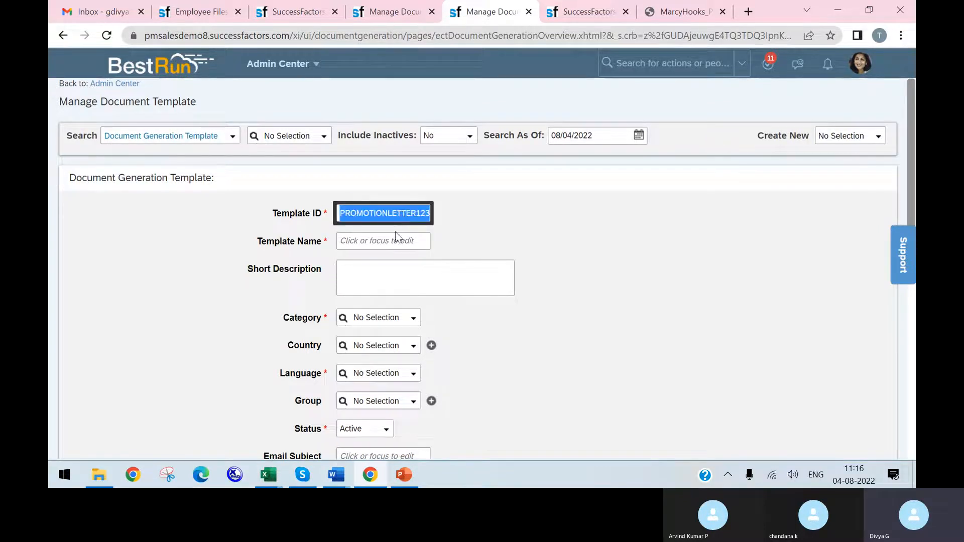
left_click(396, 237)
key("ctrl+v")
left_click(426, 272)
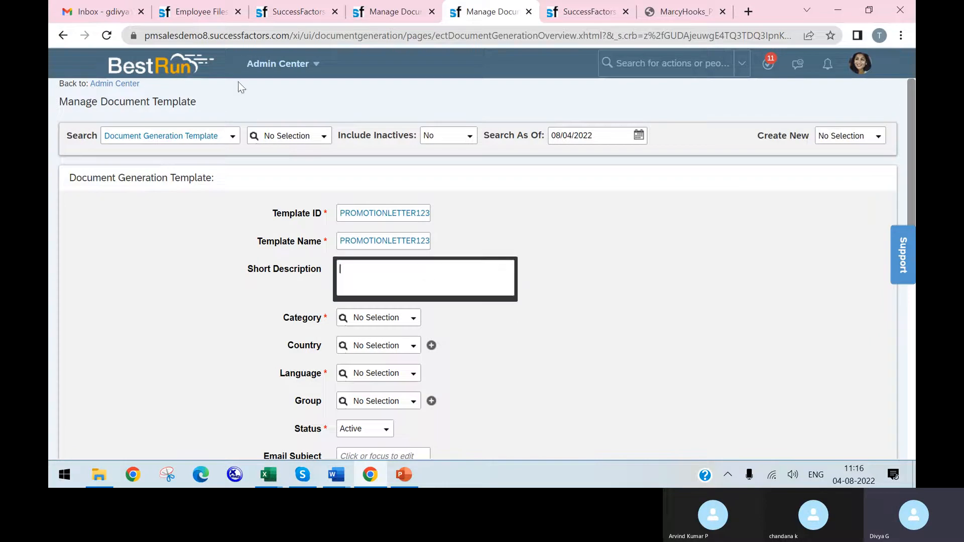
Step: Copy the short description of the PromitionLetter_123 document generation group into the template's Short Description
left_click(381, 12)
left_click_drag(404, 262, 338, 258)
key("ctrl+c")
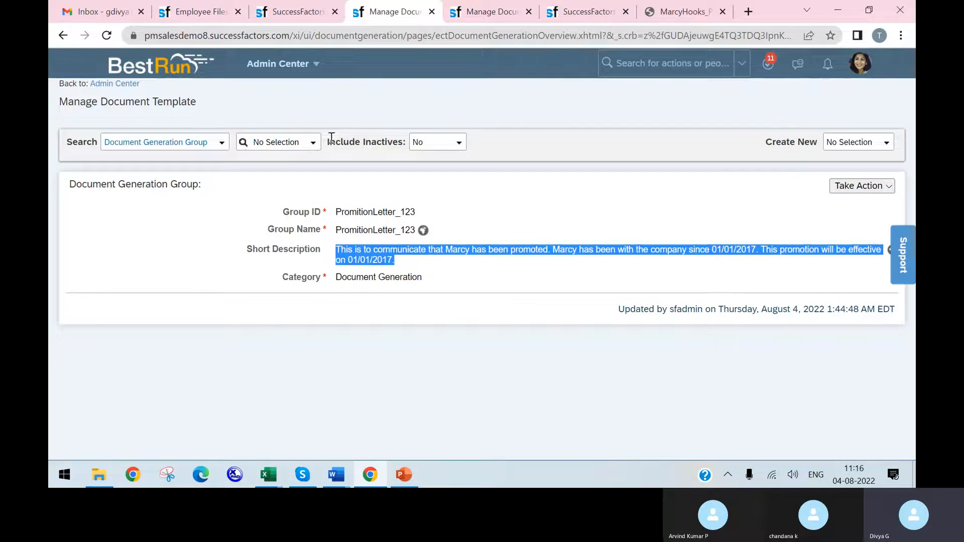
left_click(497, 11)
left_click(392, 264)
key("ctrl+v")
left_click(551, 299)
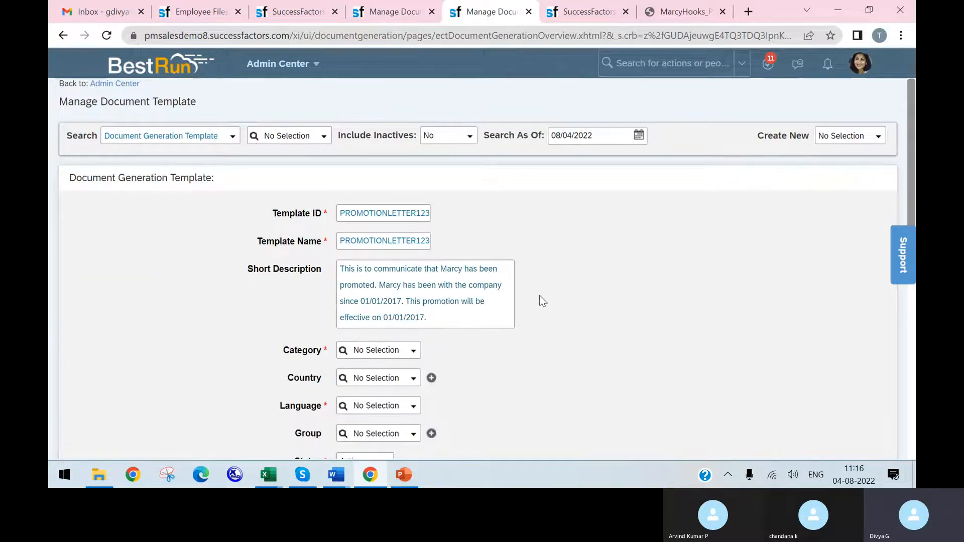
left_click(404, 290)
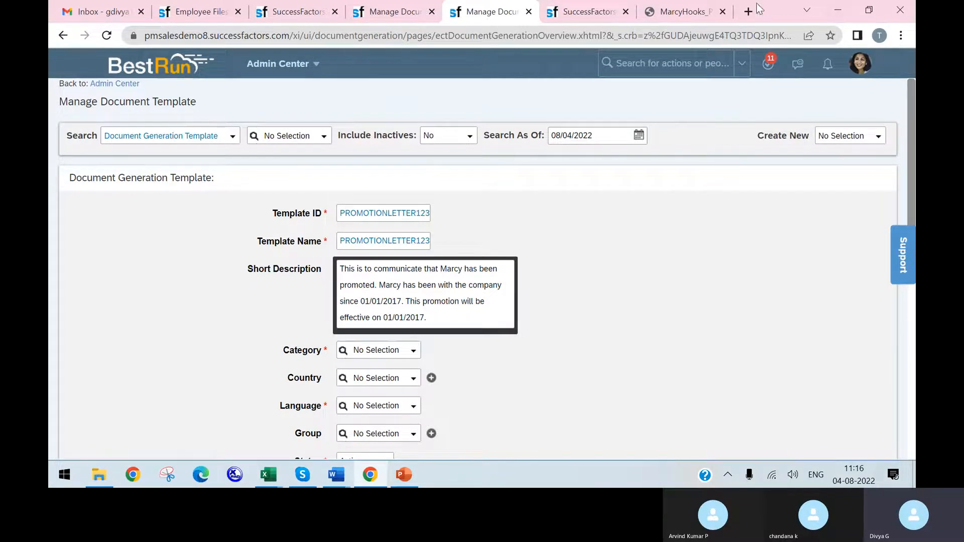
Step: Close the generated promotion letter PDF and search for TEST from the employee's profile page
left_click(683, 14)
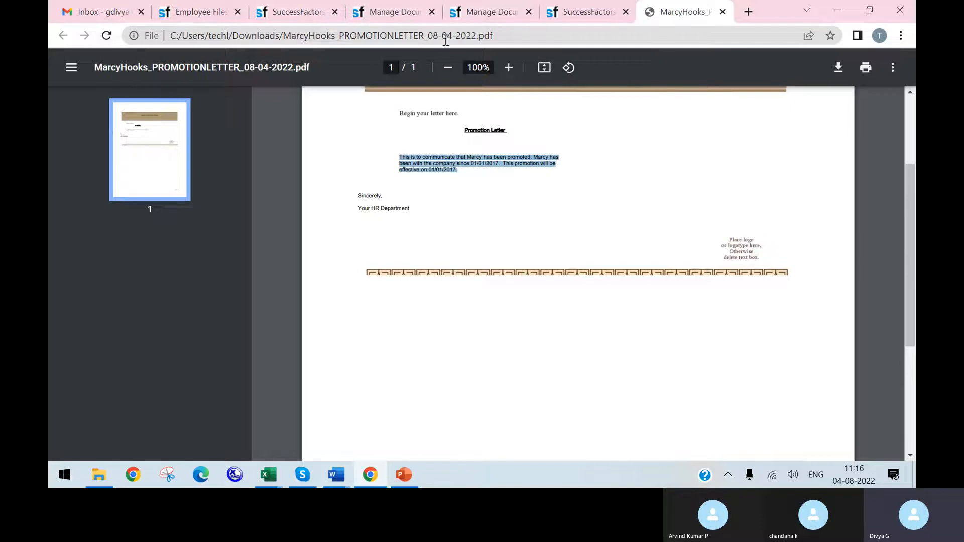
left_click(723, 12)
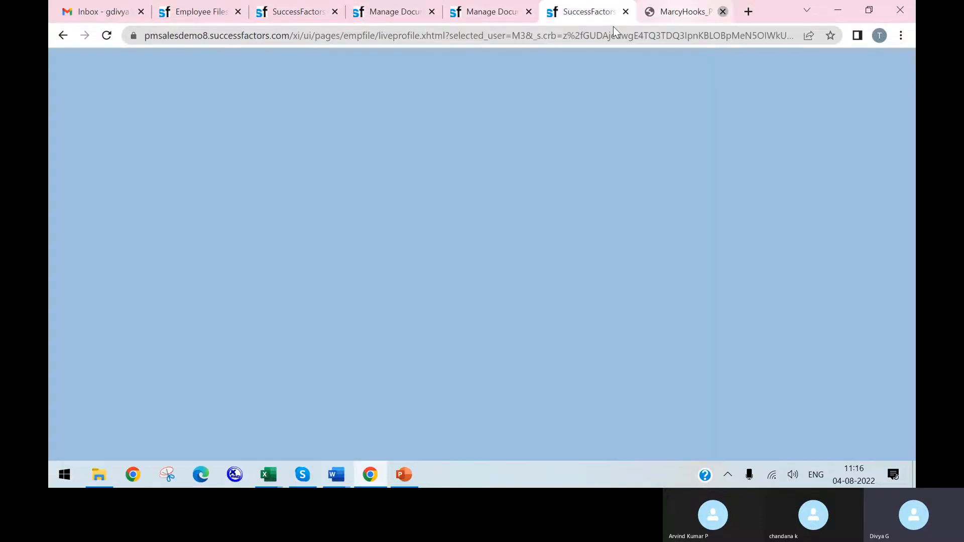
left_click(600, 64)
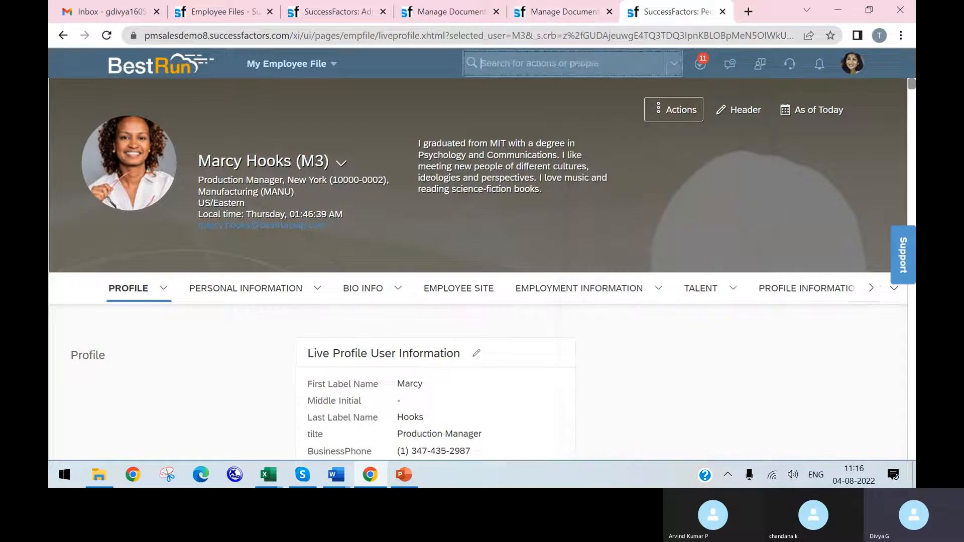
type("TEST")
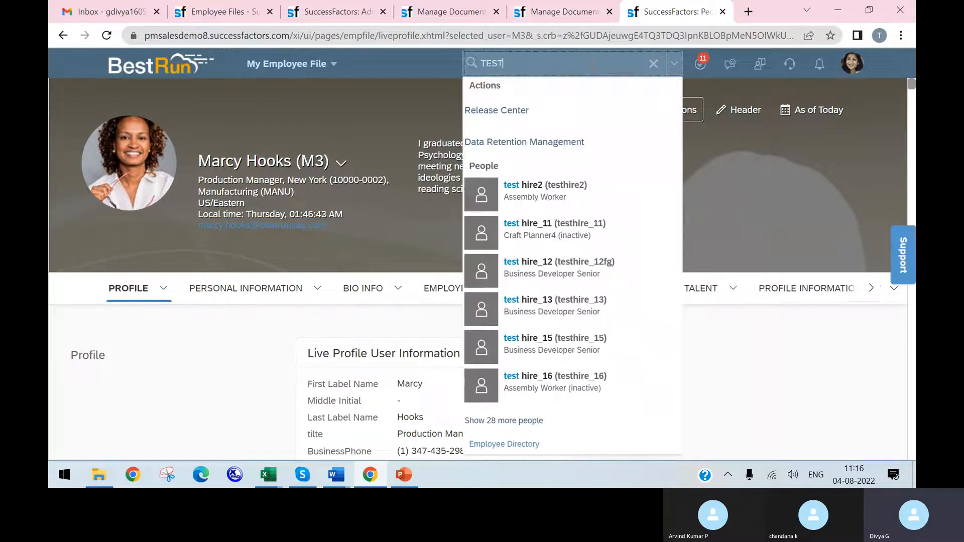
left_click(577, 15)
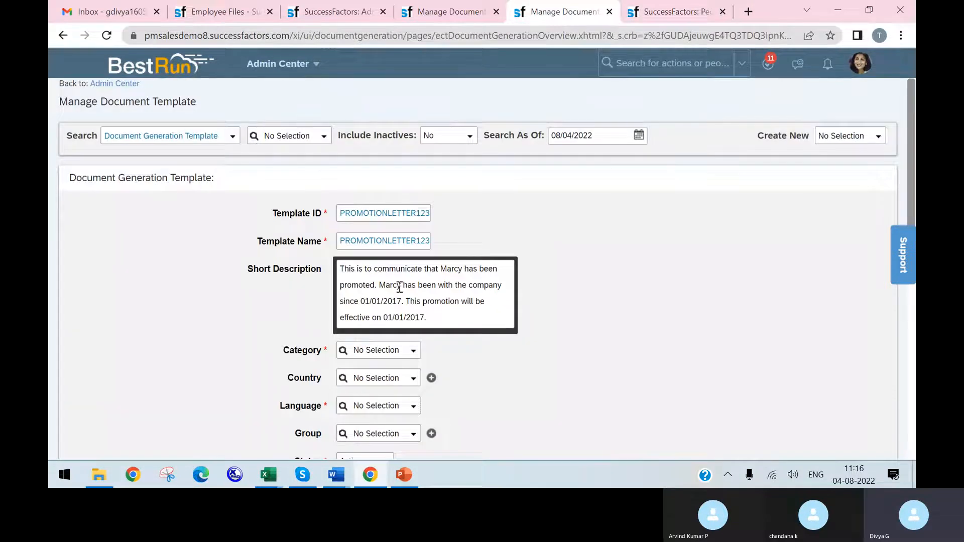
Step: Set the template's Category to Document Generation and check it against the saved document generation group
left_click_drag(403, 286, 381, 288)
left_click(433, 301)
scroll(505, 285, "down", 4)
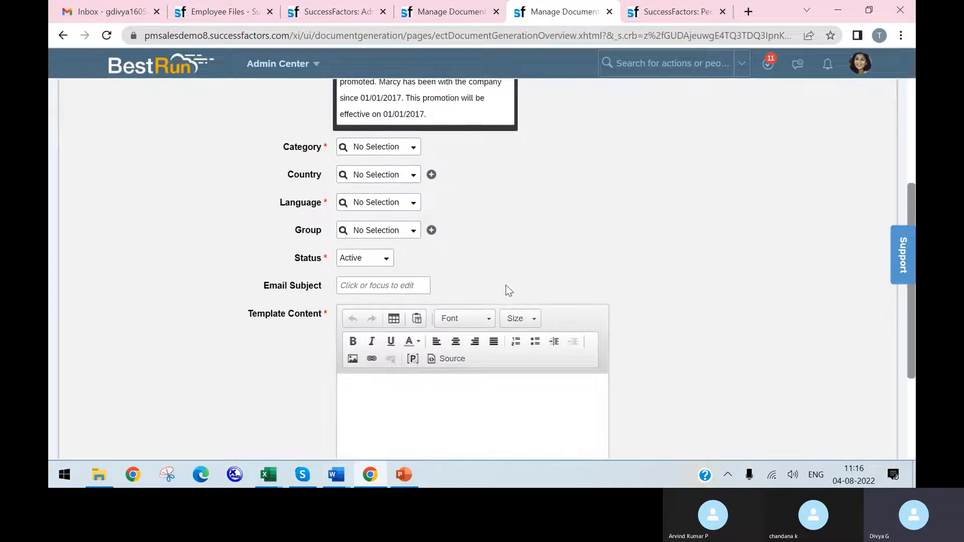
left_click(412, 149)
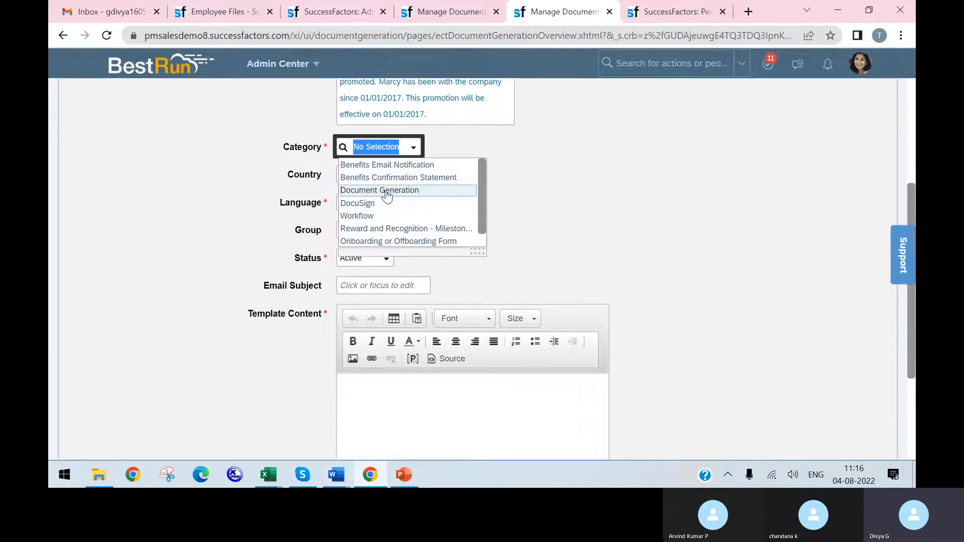
left_click(386, 193)
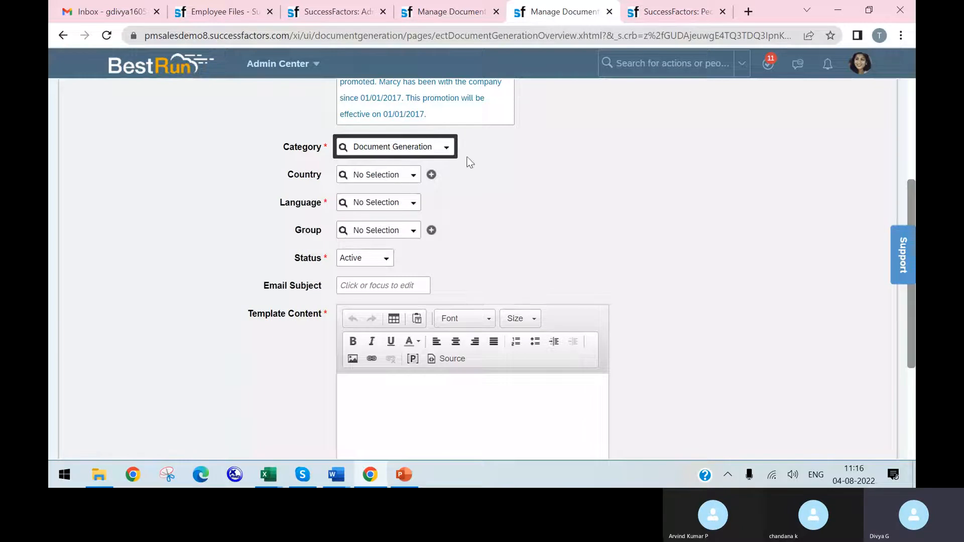
left_click(452, 11)
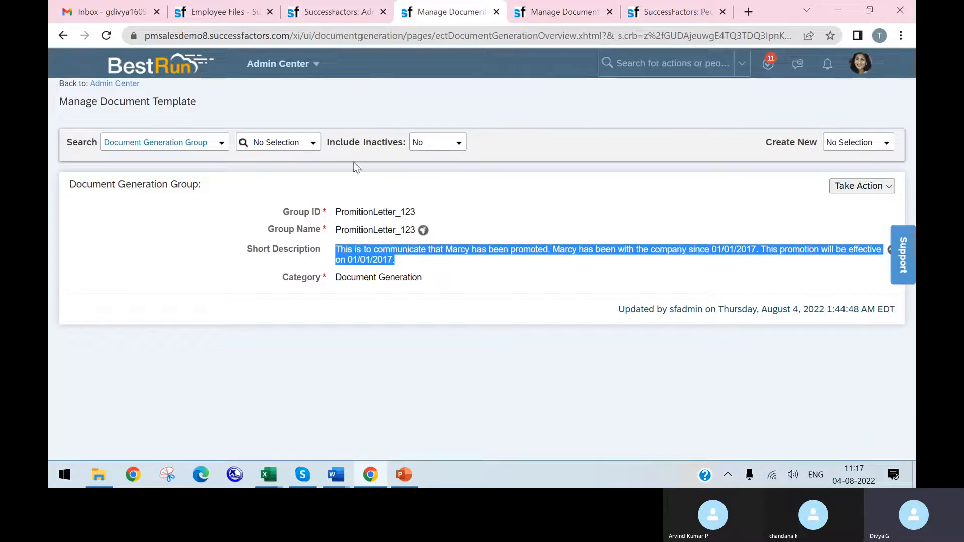
left_click(577, 11)
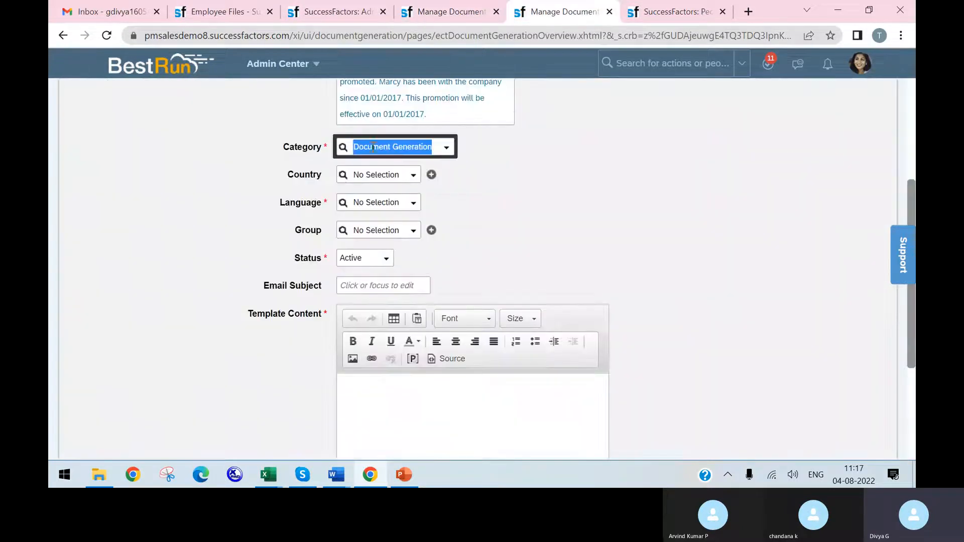
left_click(413, 177)
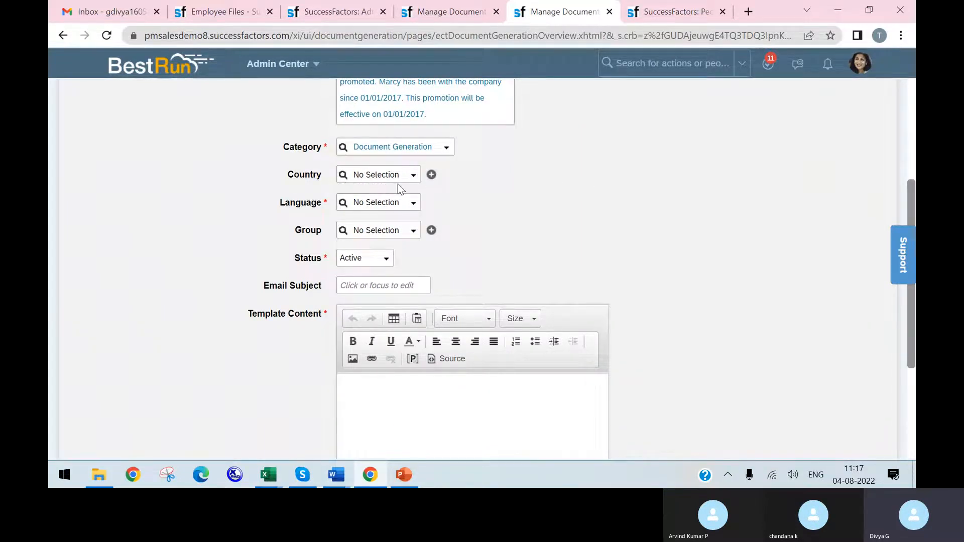
left_click(360, 174)
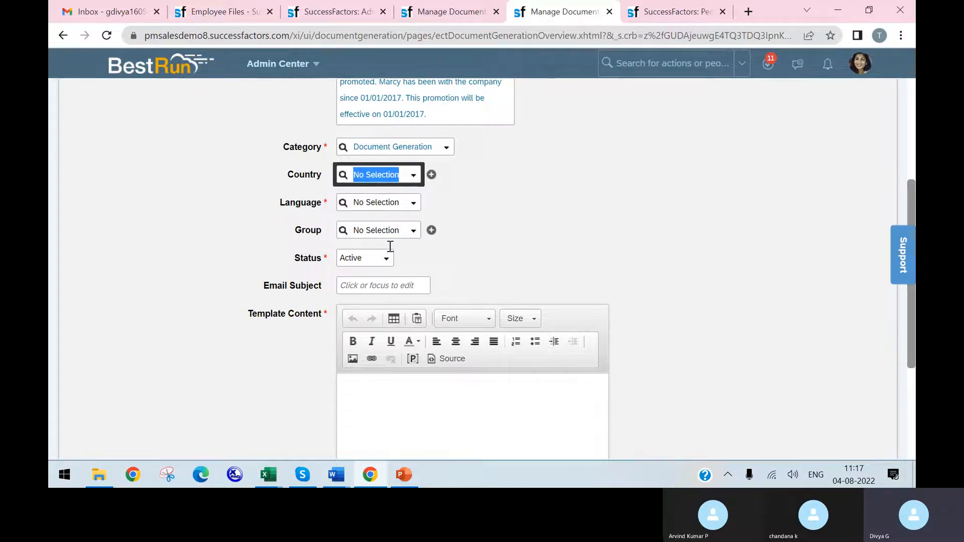
left_click(310, 473)
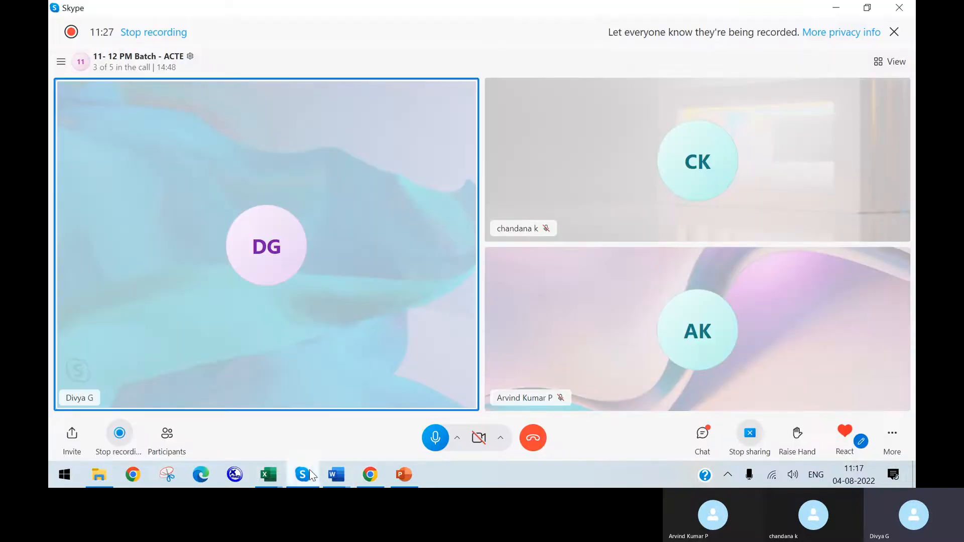
left_click(310, 472)
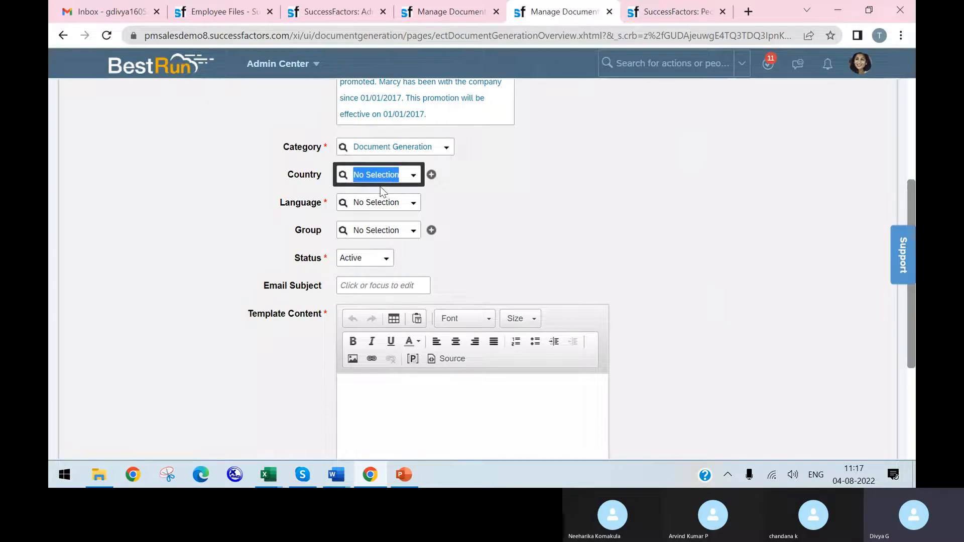
Step: Set the template's Language to English US (English US) (en_US)
left_click(411, 203)
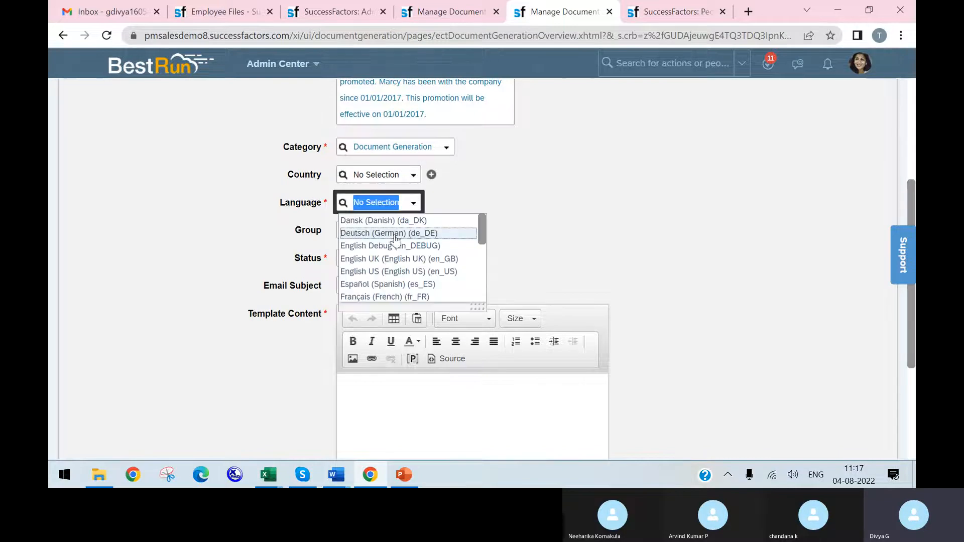
left_click(437, 276)
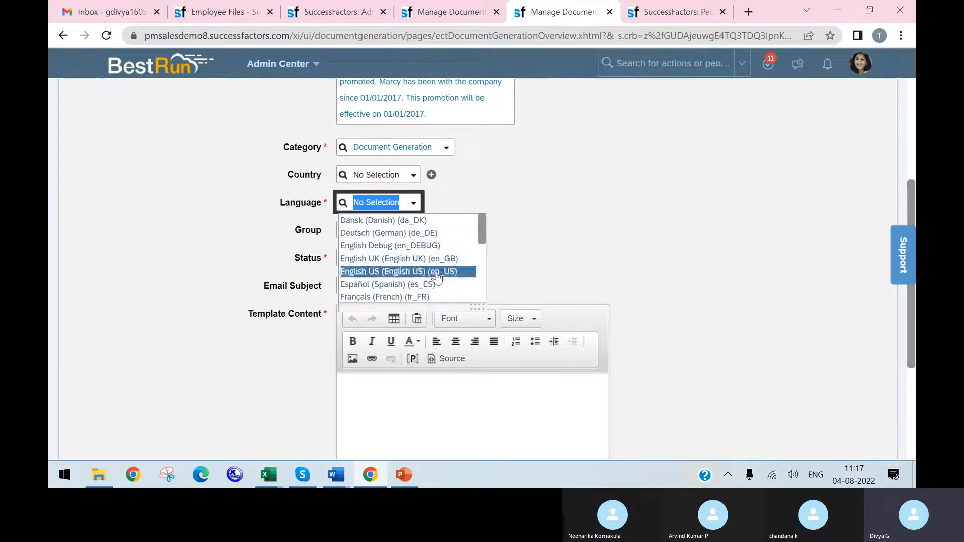
left_click(437, 273)
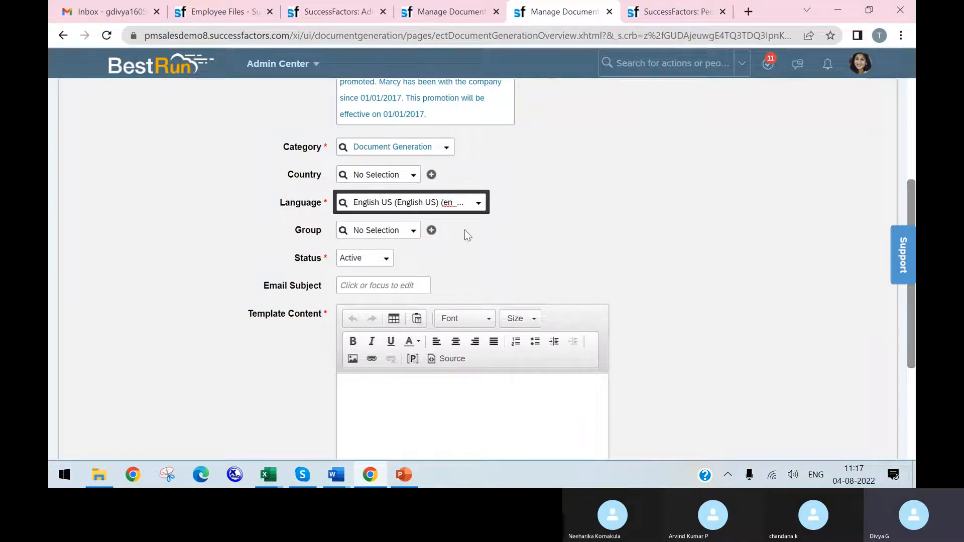
Step: Enter PROMOTIONLETTER as the template's Email Subject
left_click(377, 286)
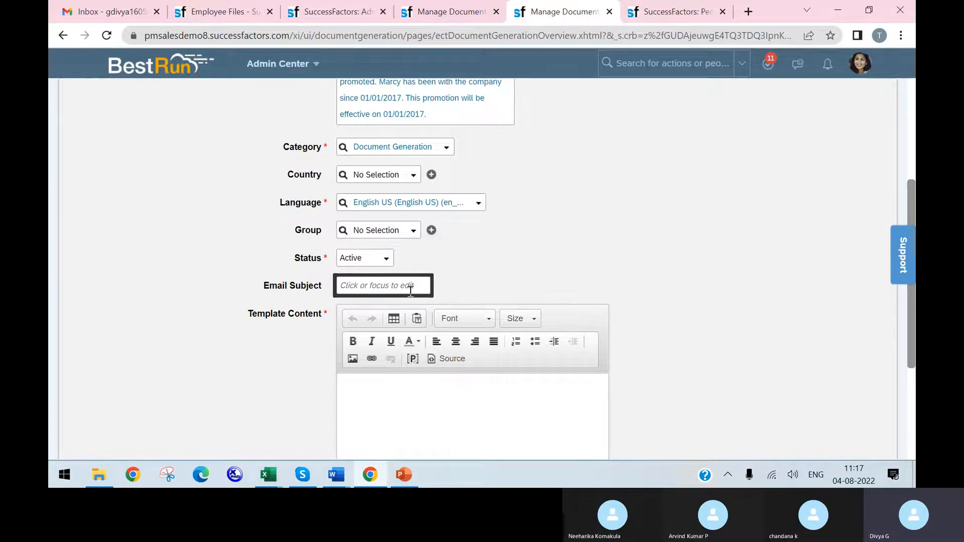
type("PROMOTIONLTEER")
key("BackSpace")
type("ETTER")
Step: Begin the Template Content with the greeting "Hi" followed by a placeholder named Fname
scroll(401, 321, "down", 1)
left_click(405, 334)
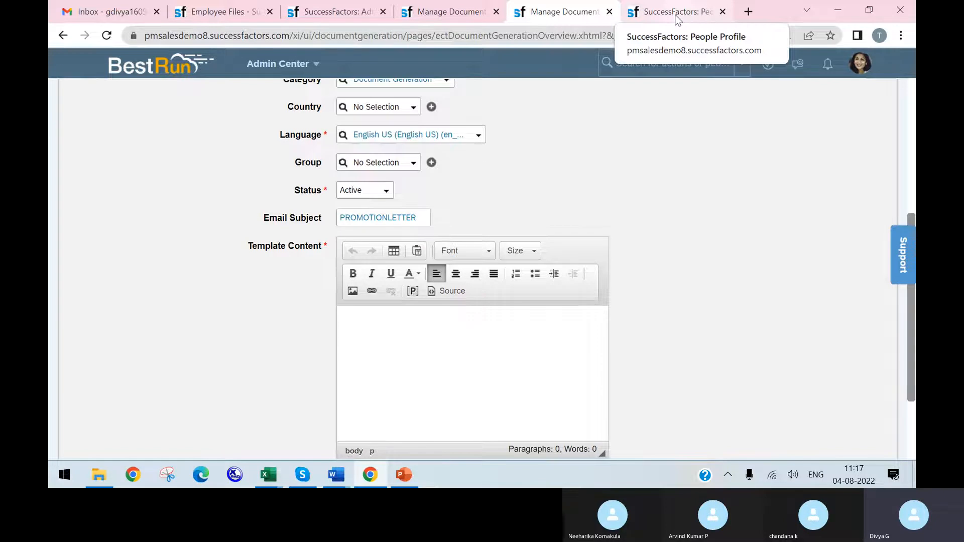
type("Hi")
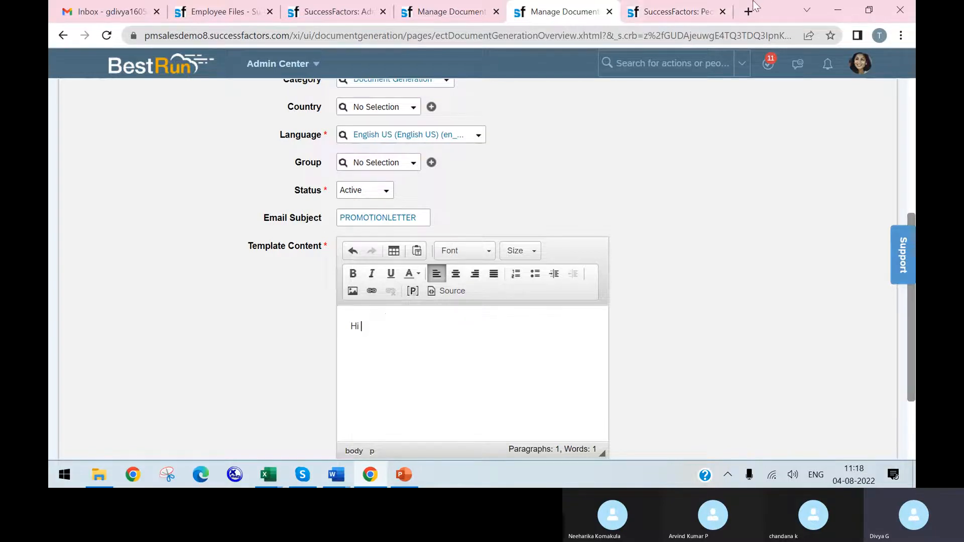
left_click(413, 292)
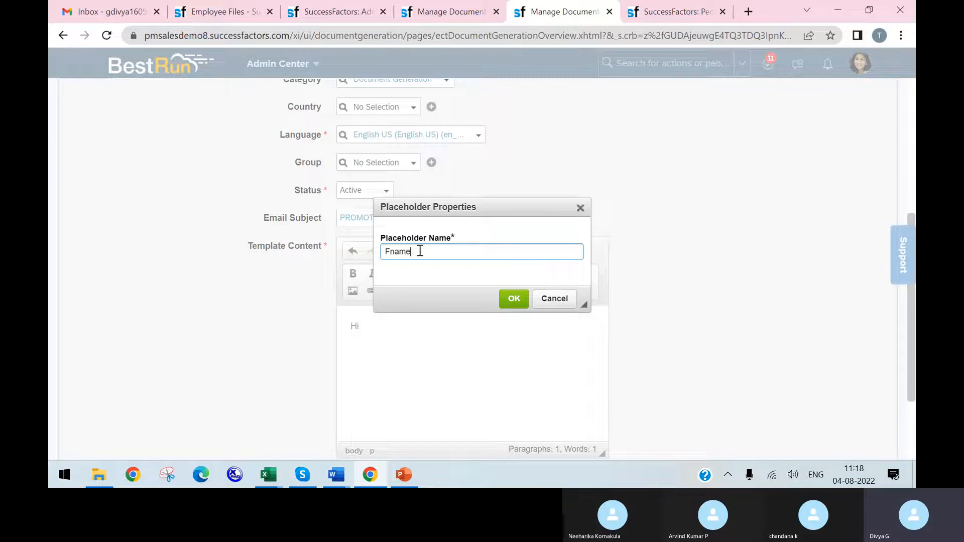
left_click(512, 298)
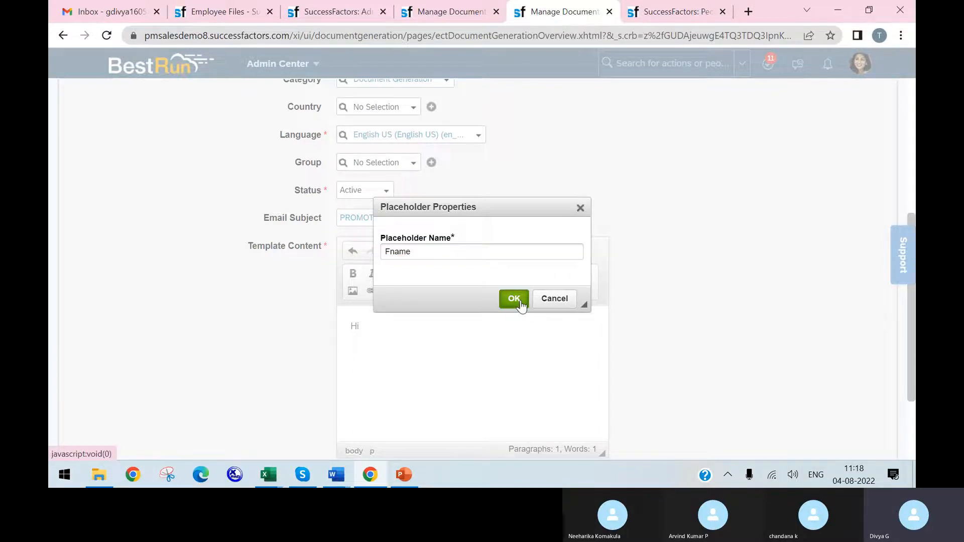
left_click(418, 330)
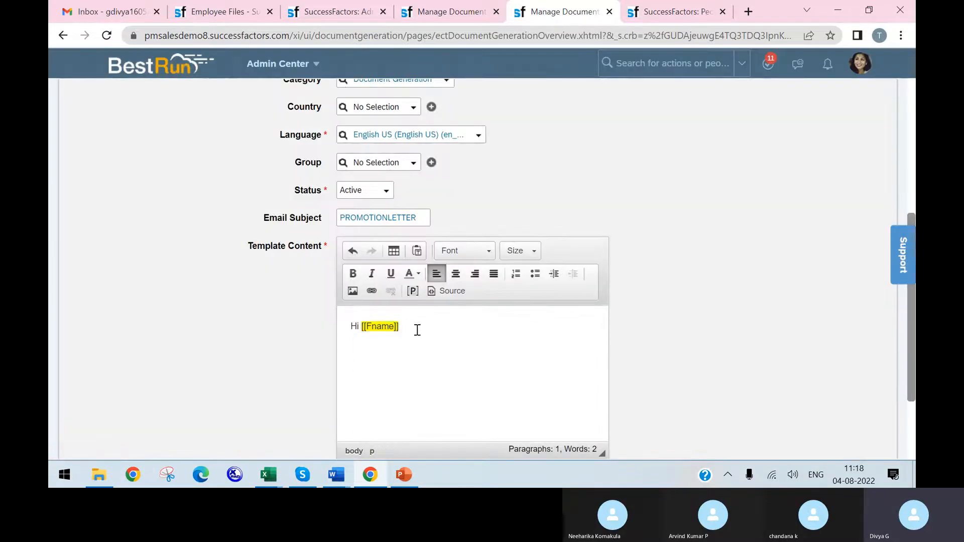
Step: Insert a placeholder named Lname directly after the Fname placeholder in the greeting
left_click(397, 325)
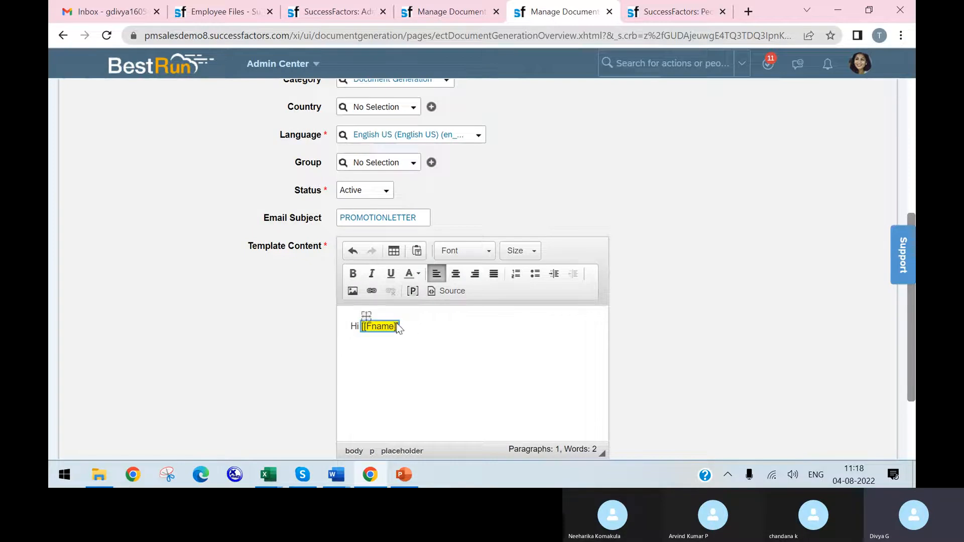
left_click(408, 335)
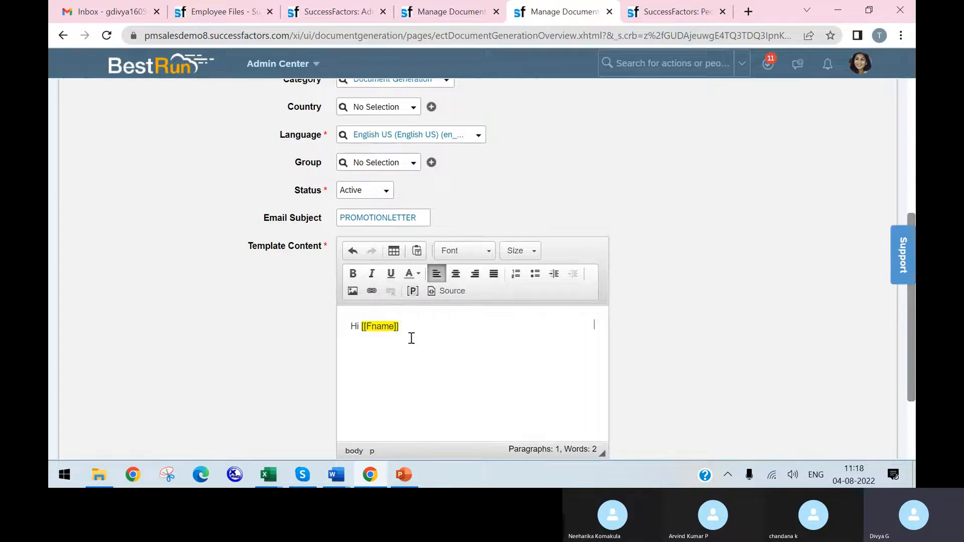
left_click(412, 292)
type("Lname")
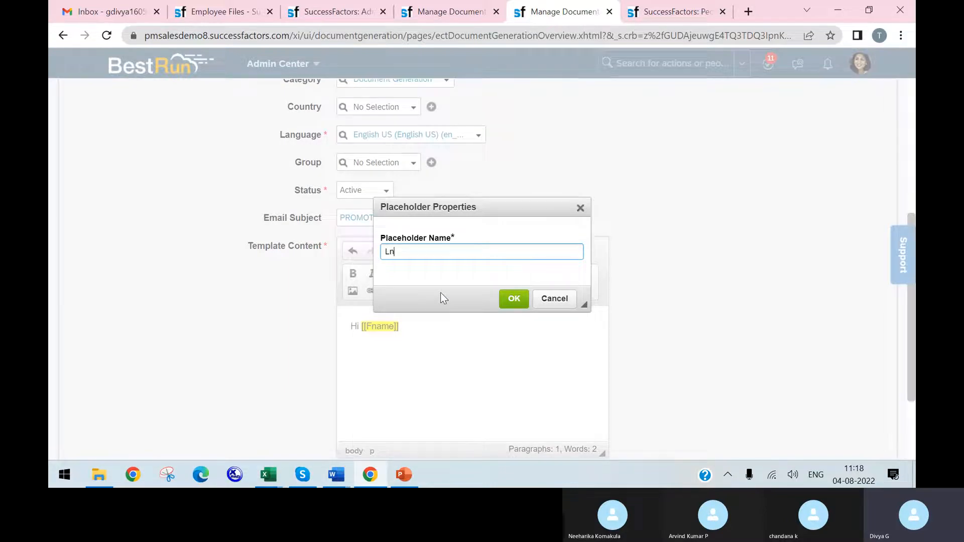
left_click(514, 299)
Step: Write "you have been Promoted" in a new paragraph below the greeting
left_click(448, 327)
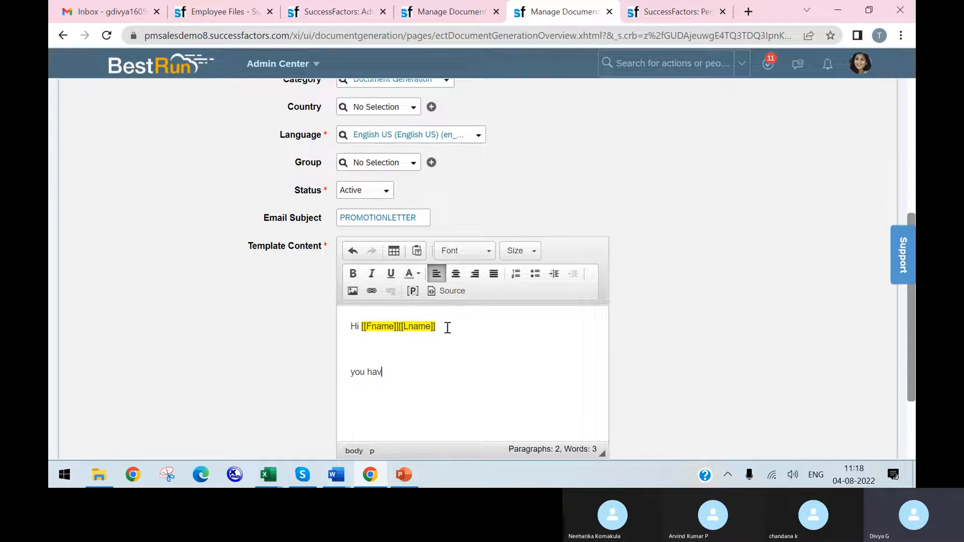
type("een Promit")
key("BackSpace")
key("BackSpace")
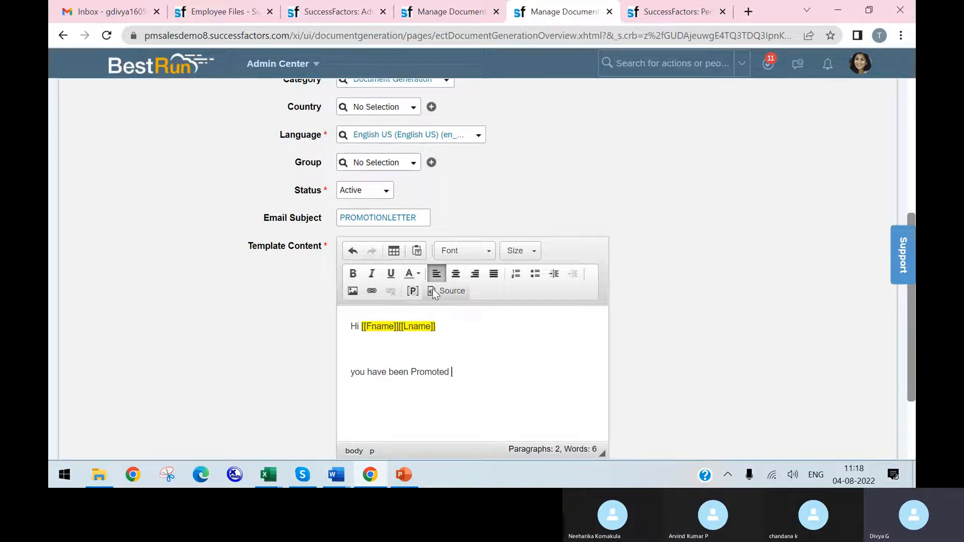
Step: Insert a placeholder named Uname after the text "you have been Promoted"
left_click(413, 291)
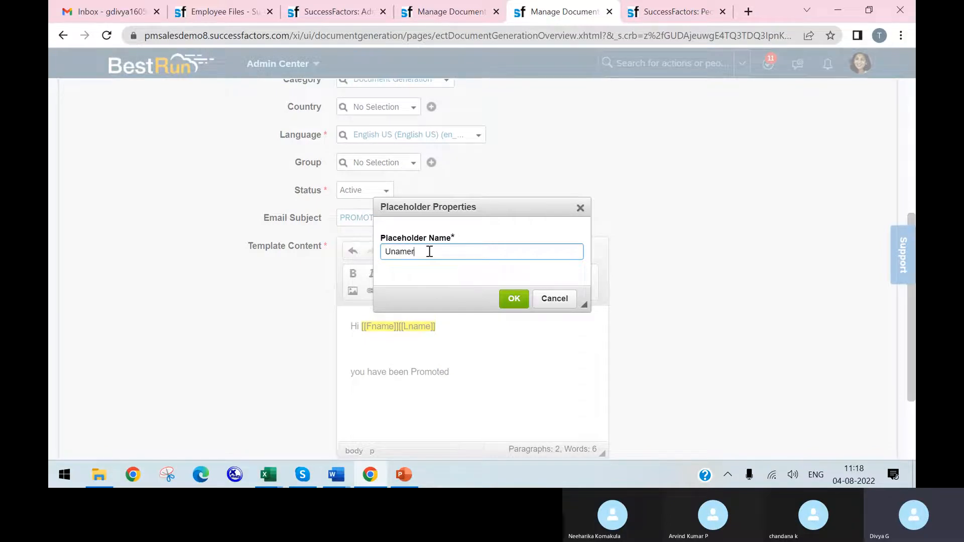
type("Unamer")
key("BackSpace")
left_click(513, 298)
Step: Look up the Company Property Listing document generation template in the other Manage Document Template tab and examine its placeholders
left_click(442, 11)
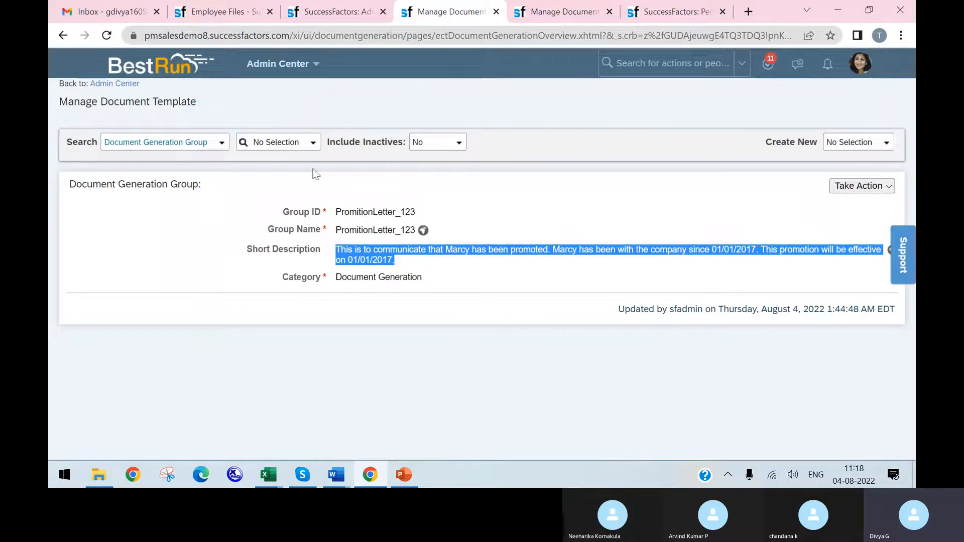
left_click(219, 144)
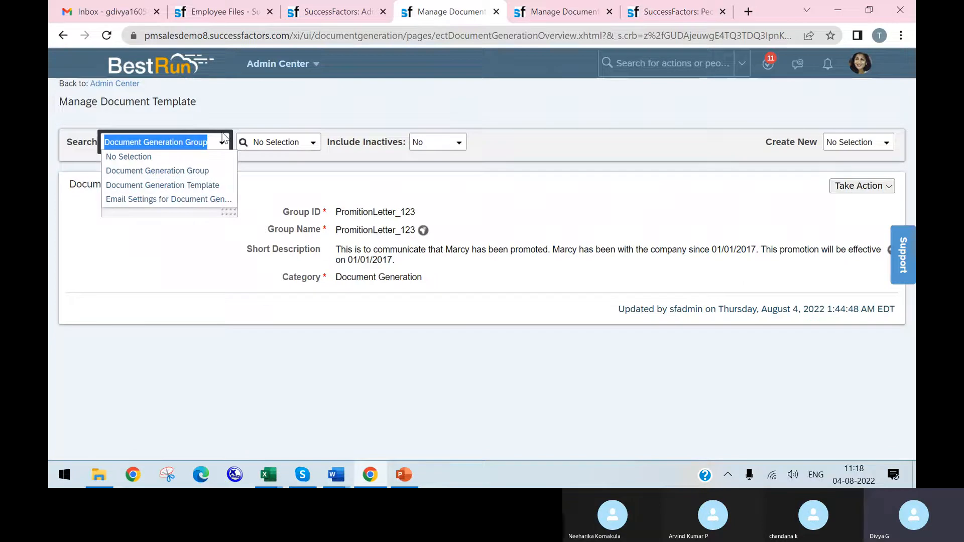
left_click(214, 185)
left_click(324, 143)
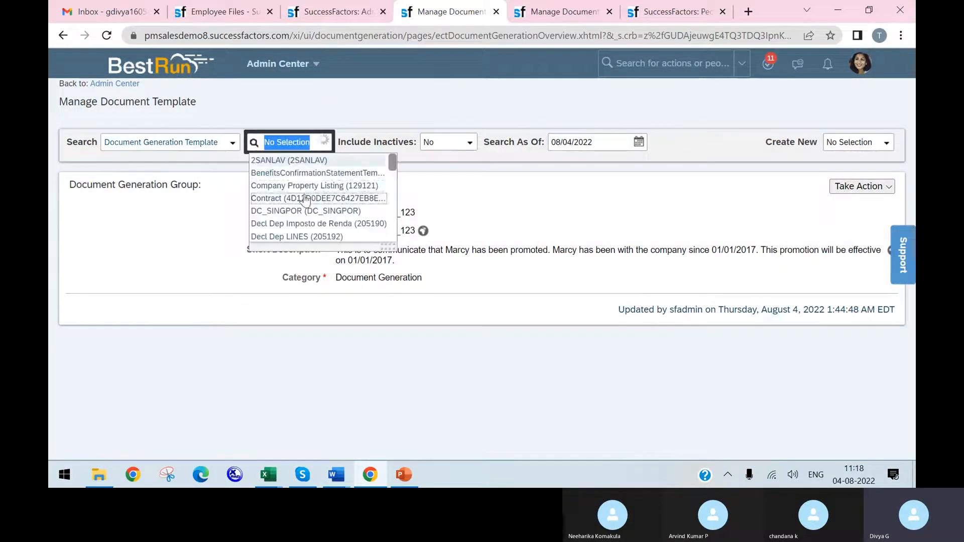
left_click(298, 187)
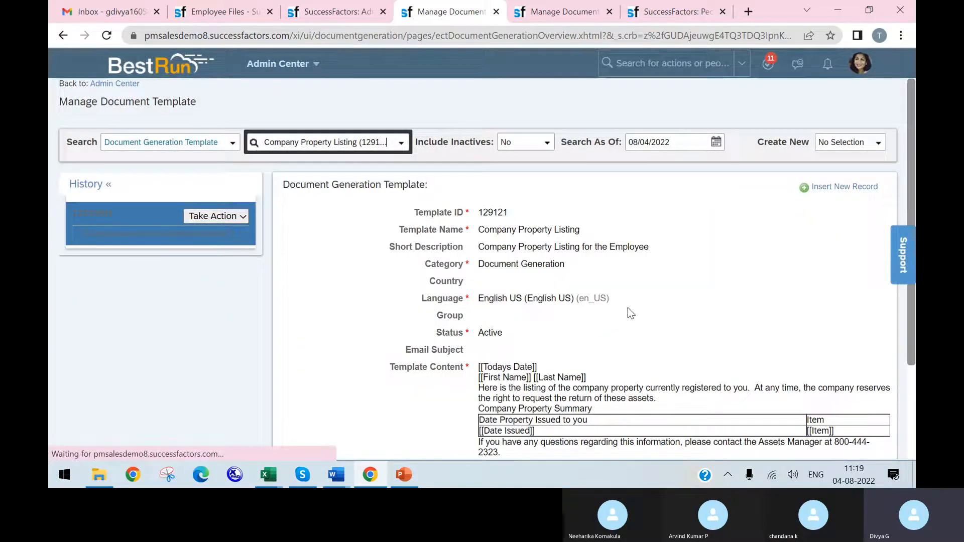
scroll(528, 324, "down", 1)
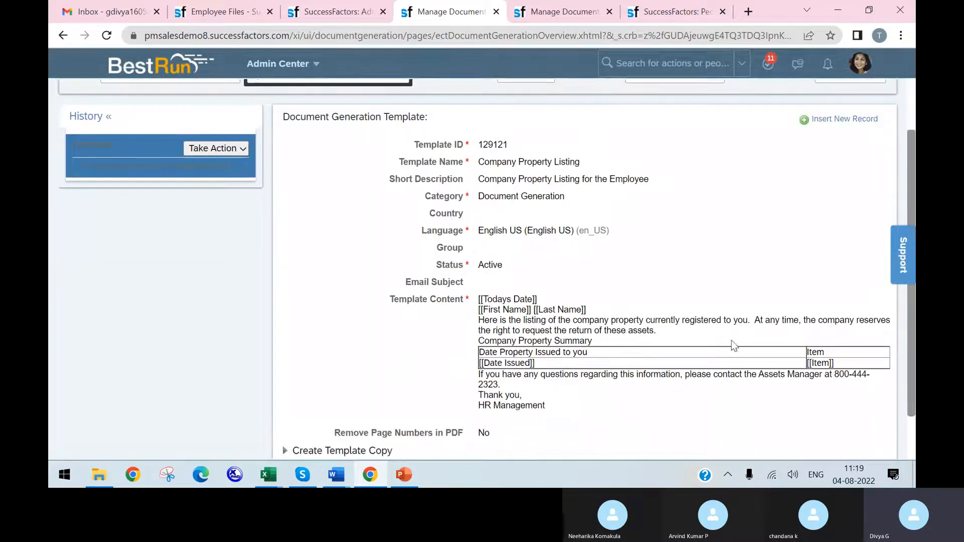
scroll(728, 351, "down", 1)
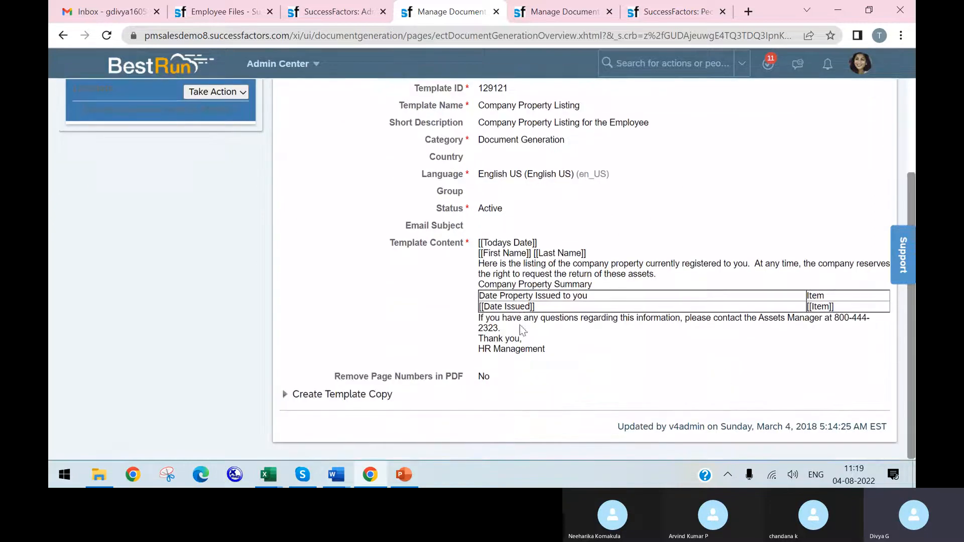
scroll(519, 255, "up", 1)
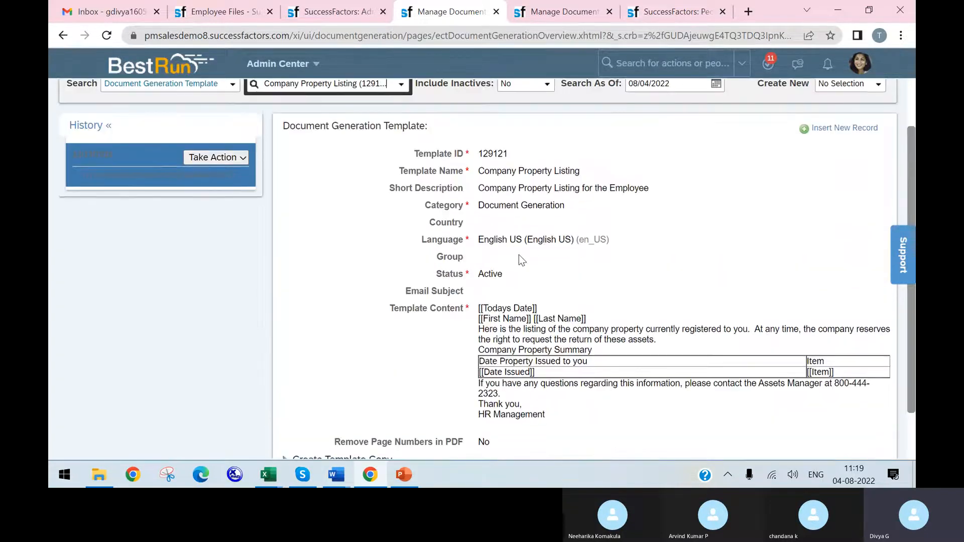
Step: Open the Decl Dep Imposto de Renda template and examine its template content
left_click(401, 88)
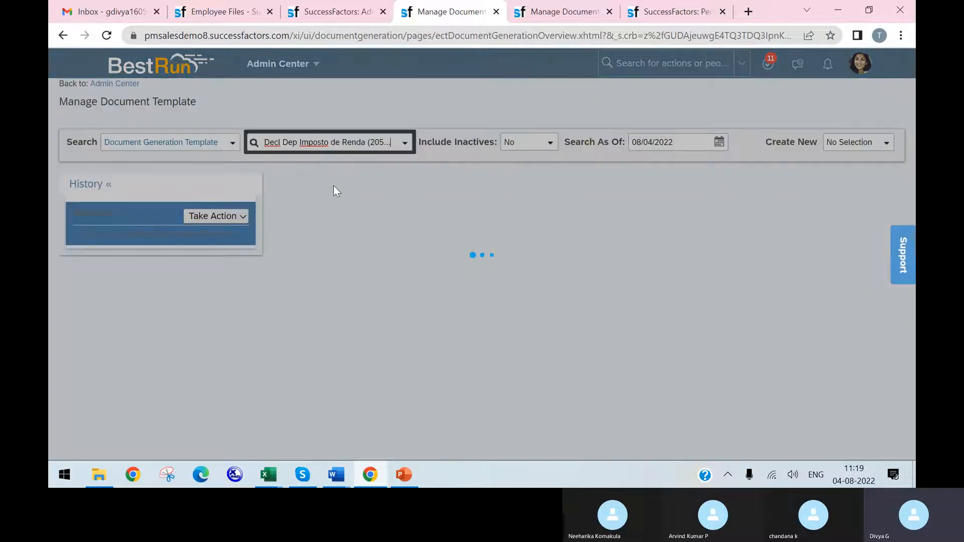
scroll(463, 277, "down", 1)
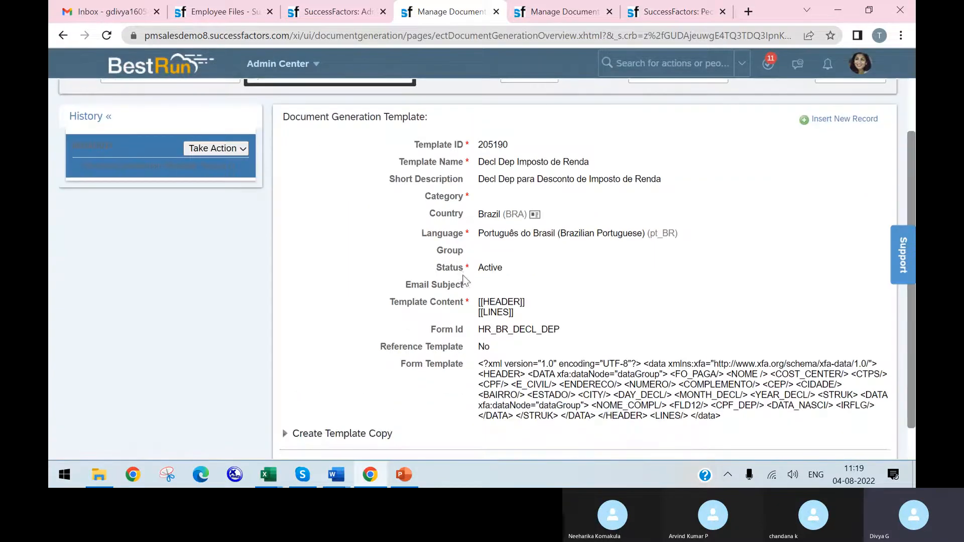
scroll(430, 248, "up", 1)
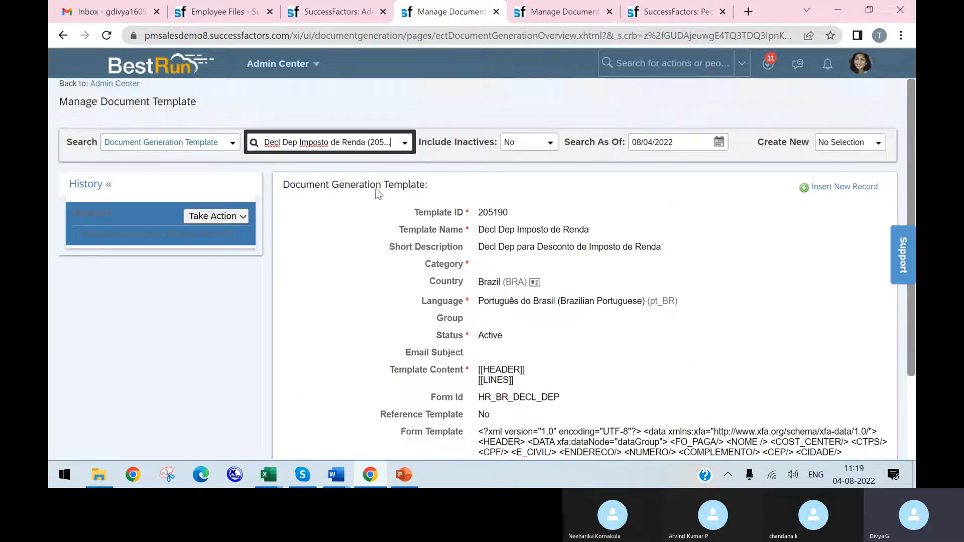
Step: Open the BenefitsConfirmationStatementTemplate record and read through the placeholders in its template content
left_click(402, 144)
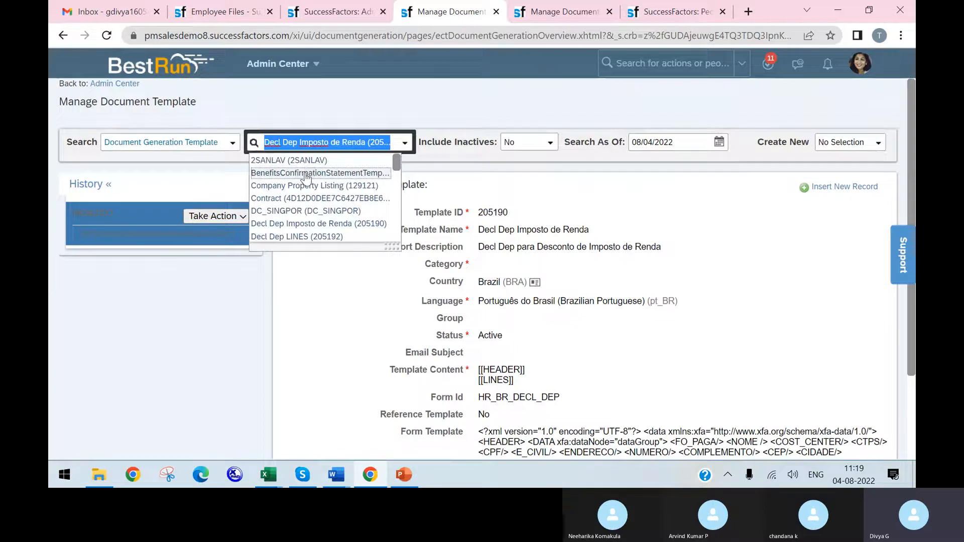
left_click(305, 174)
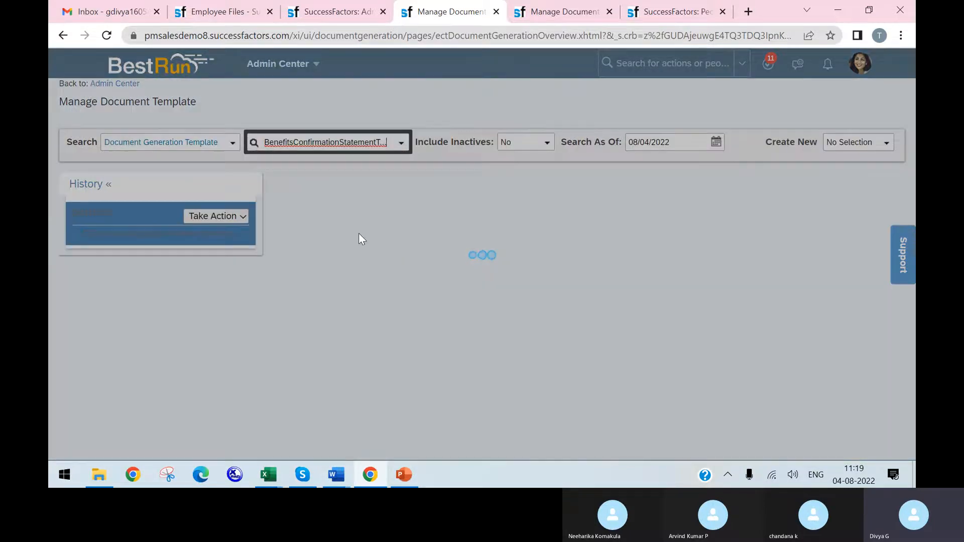
scroll(360, 233, "down", 3)
scroll(360, 234, "down", 1)
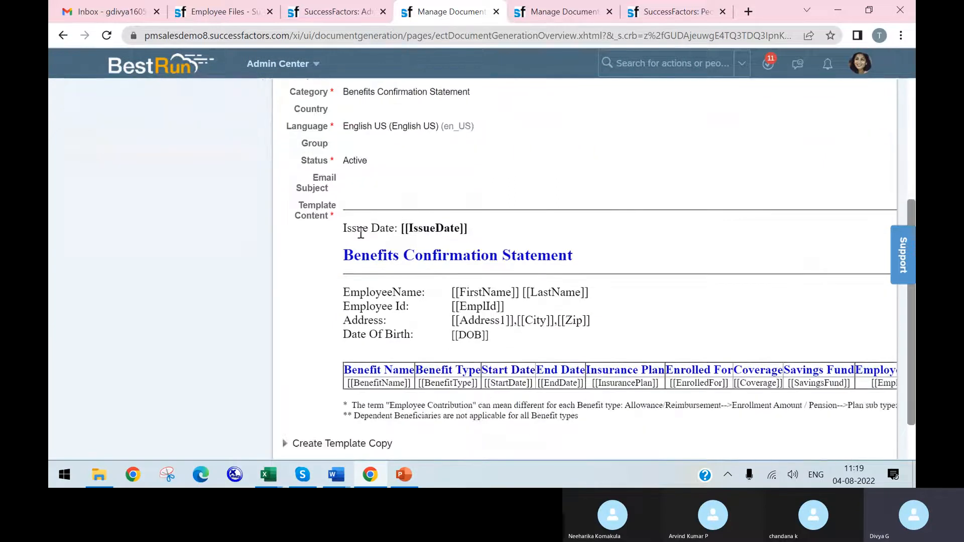
scroll(360, 233, "down", 1)
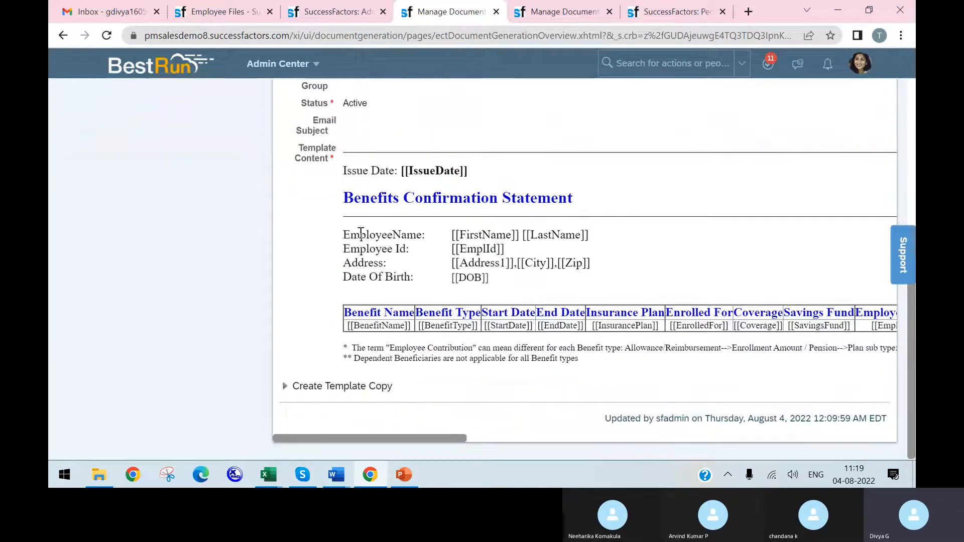
scroll(360, 233, "up", 4)
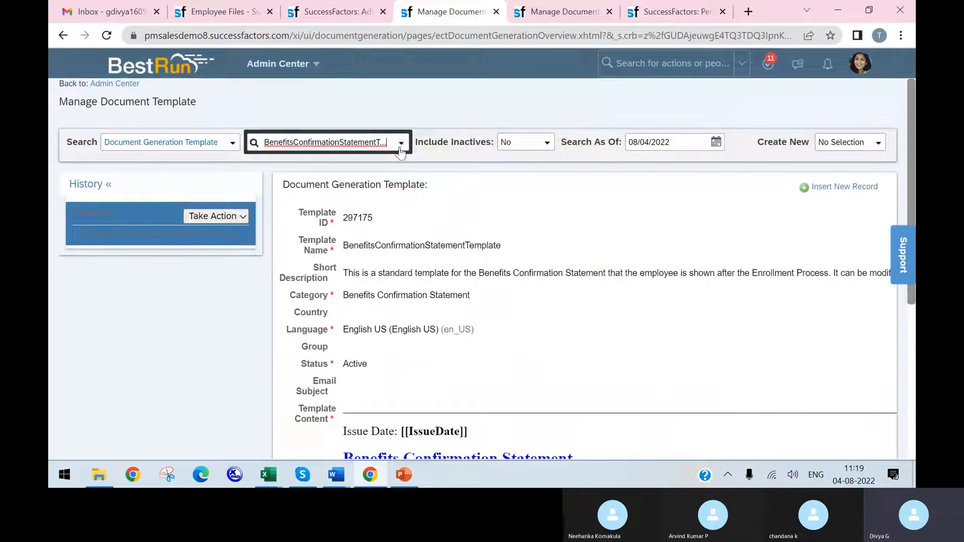
Step: Open the JOB_INFO CHANGE template and copy the [[SUBJECT_USER]] placeholder from its template content
left_click(400, 147)
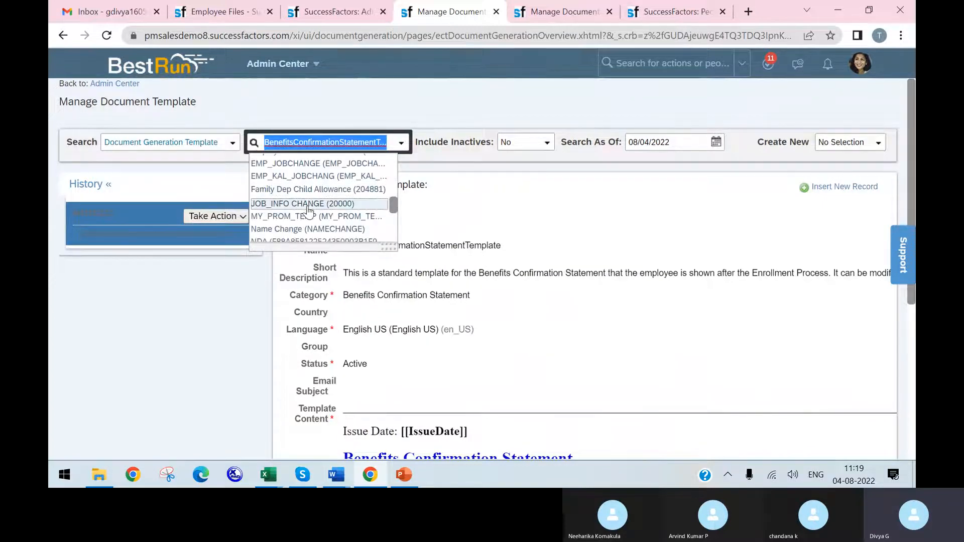
left_click(308, 205)
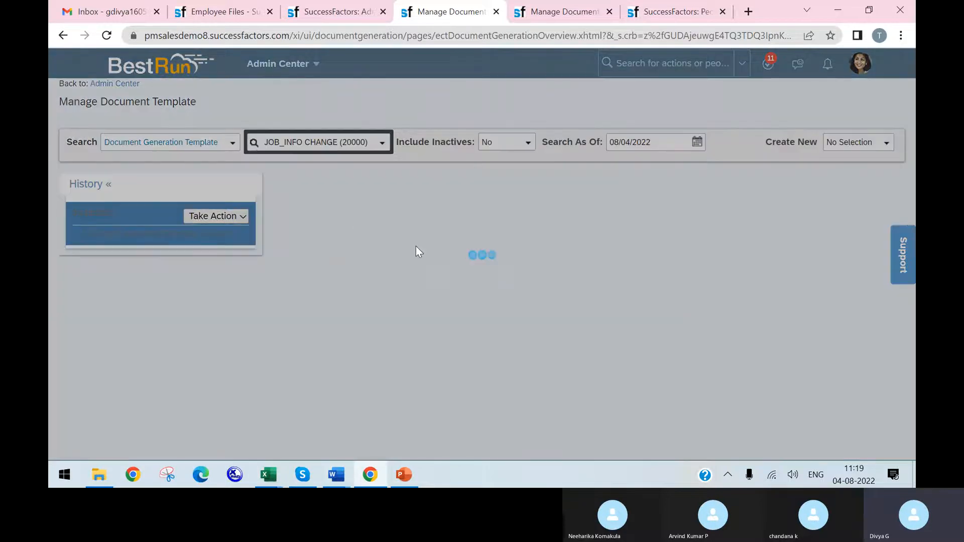
scroll(435, 258, "down", 2)
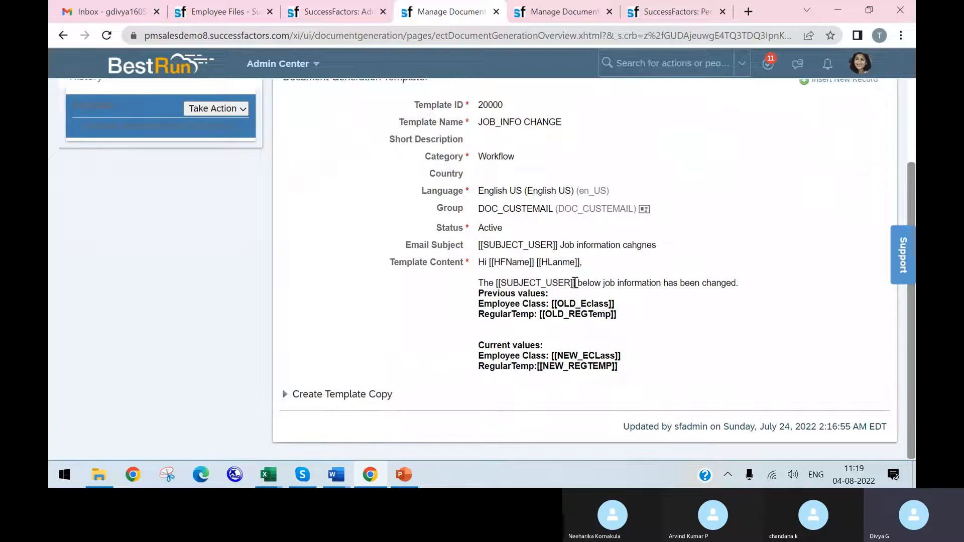
left_click_drag(575, 283, 496, 283)
key("ctrl+c")
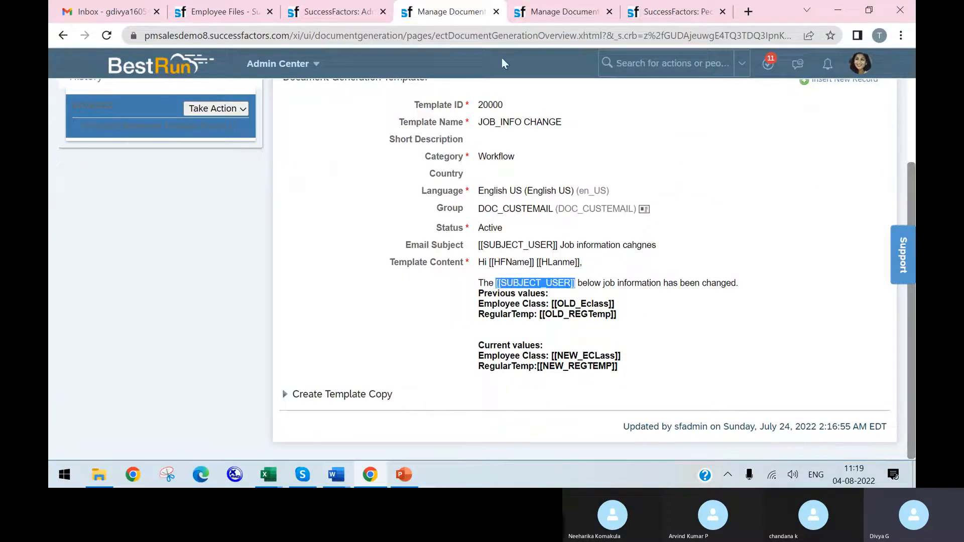
Step: Replace the Uname placeholder in the promotion letter's Template Content with the copied [[SUBJECT_USER]] placeholder
left_click(557, 11)
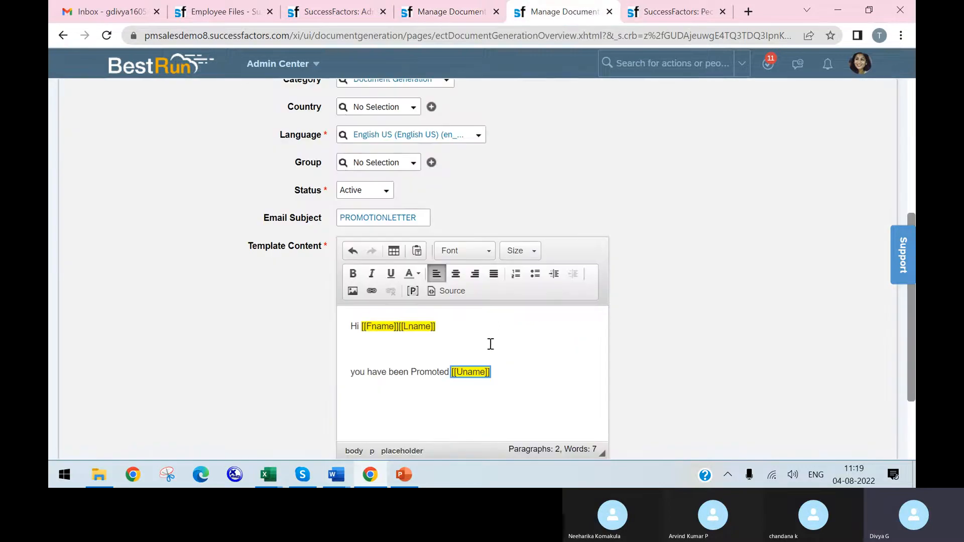
left_click(499, 370)
left_click(497, 367)
key("BackSpace")
key("ctrl+v")
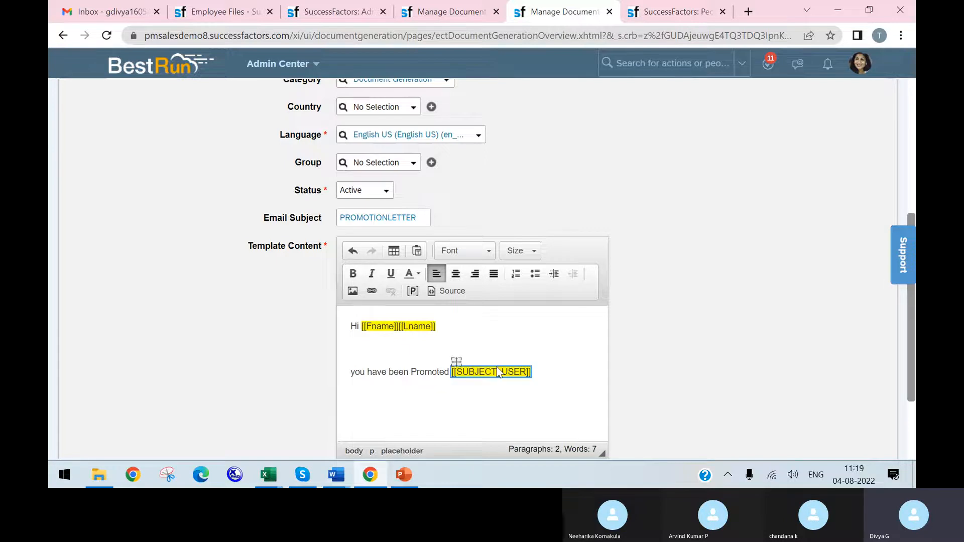
left_click(534, 372)
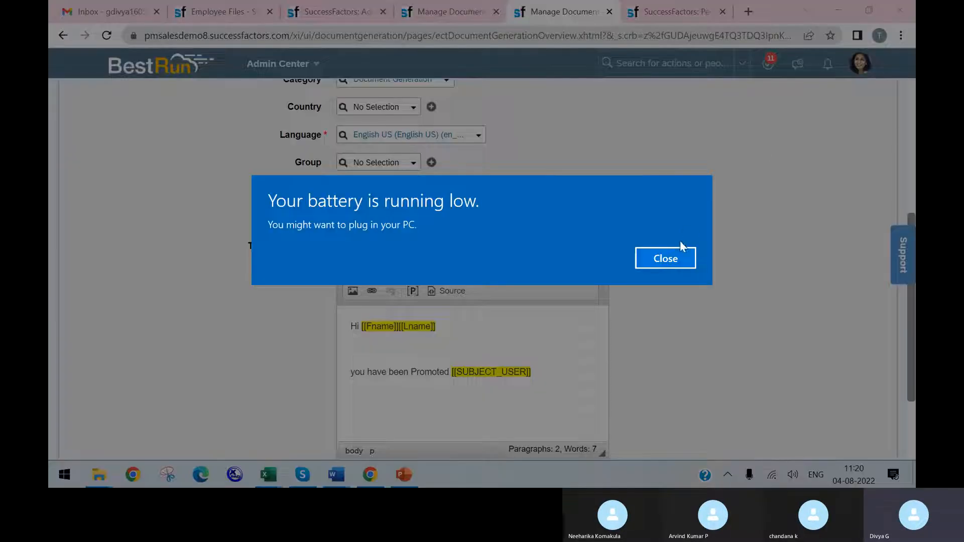
left_click(680, 254)
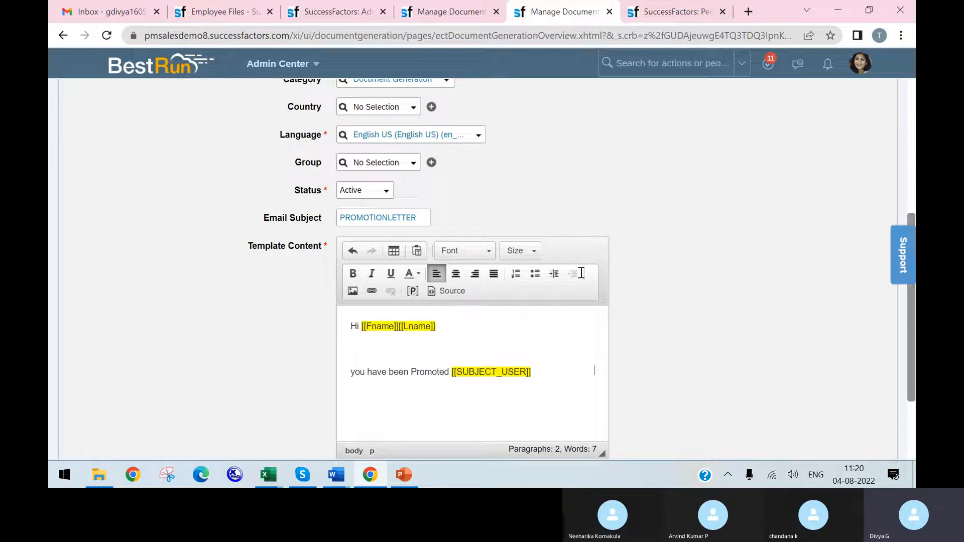
Step: Insert a placeholder named Edate directly after the SUBJECT_USER placeholder
left_click(413, 293)
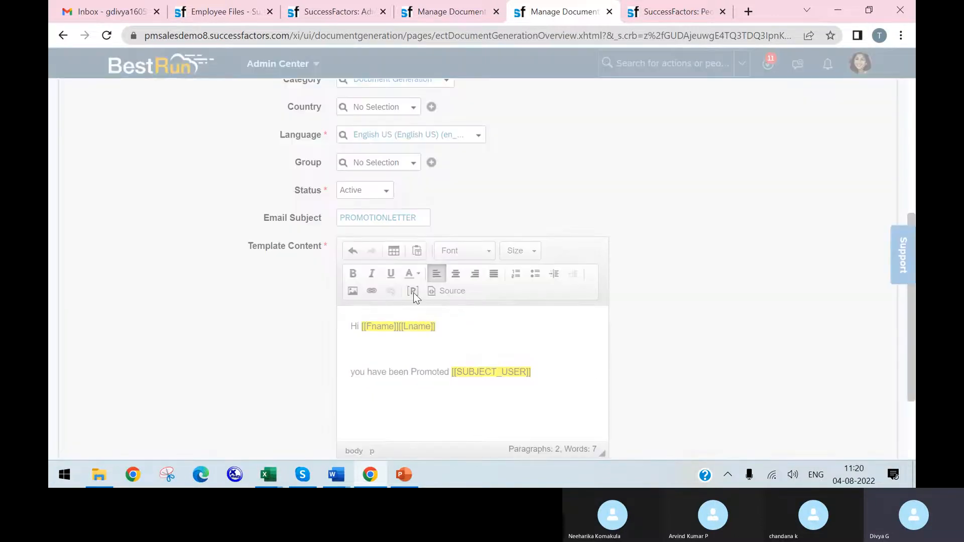
type("E")
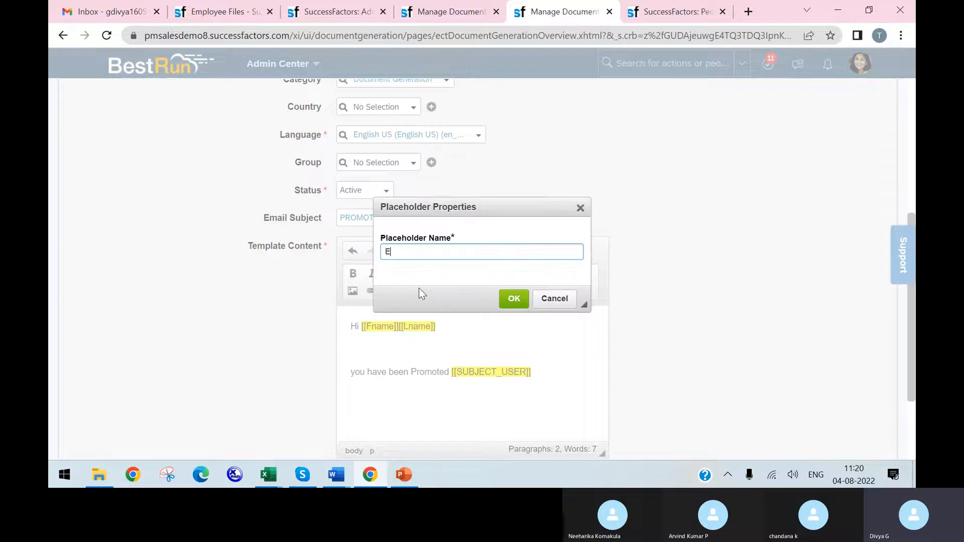
type("date")
left_click(515, 299)
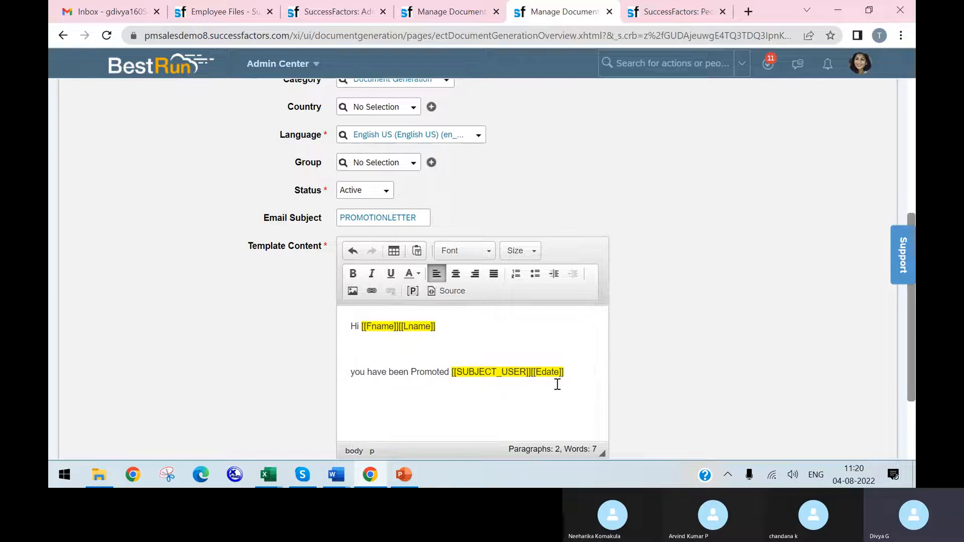
Step: Save the promotion letter template and review the saved record
scroll(661, 396, "down", 3)
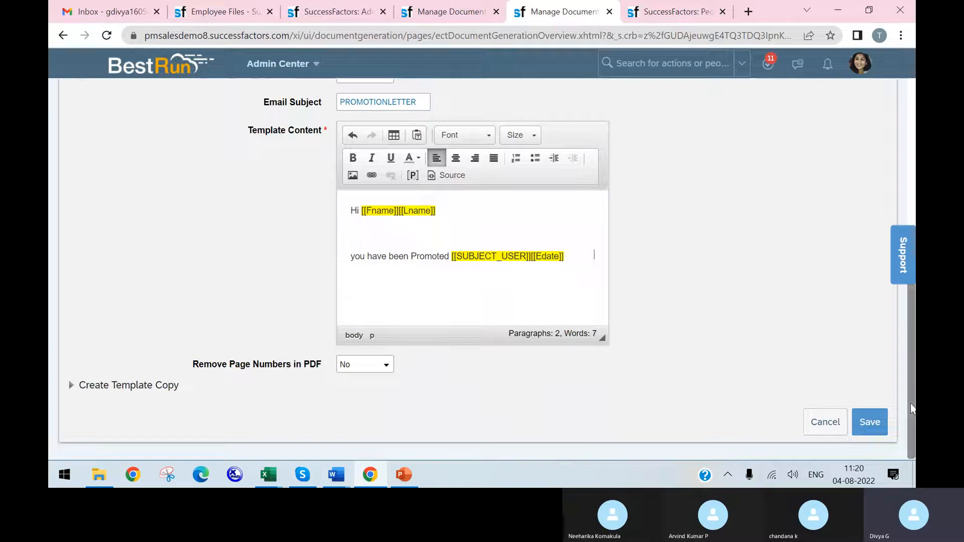
left_click(874, 421)
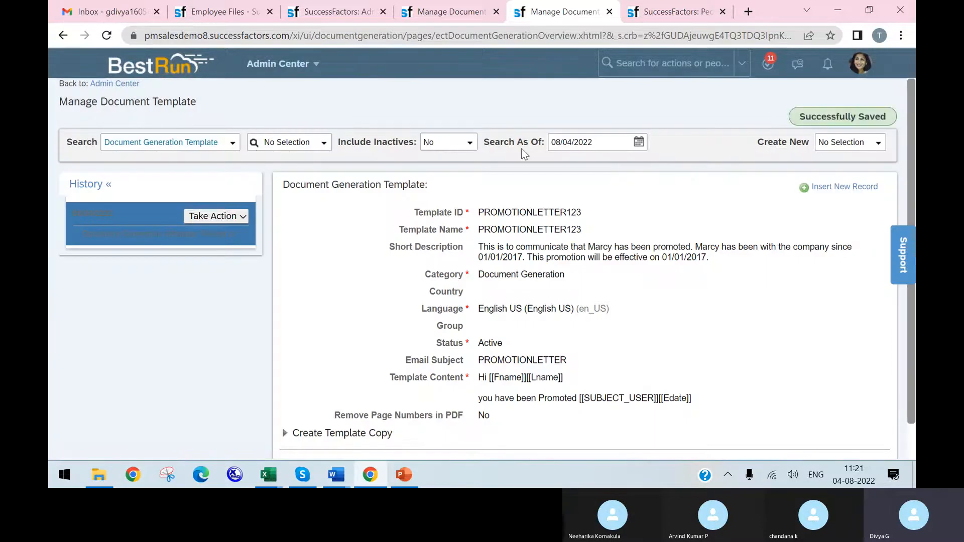
scroll(574, 329, "down", 1)
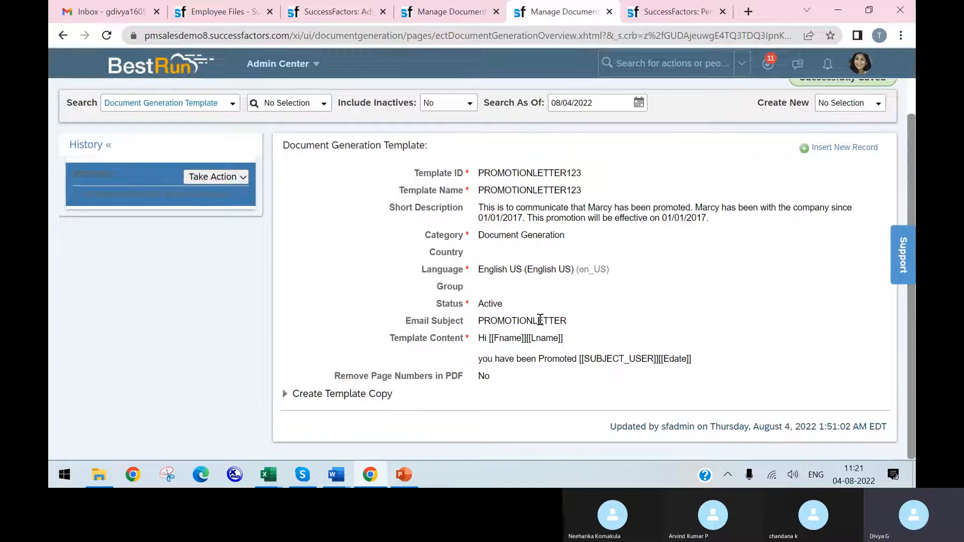
scroll(607, 353, "up", 1)
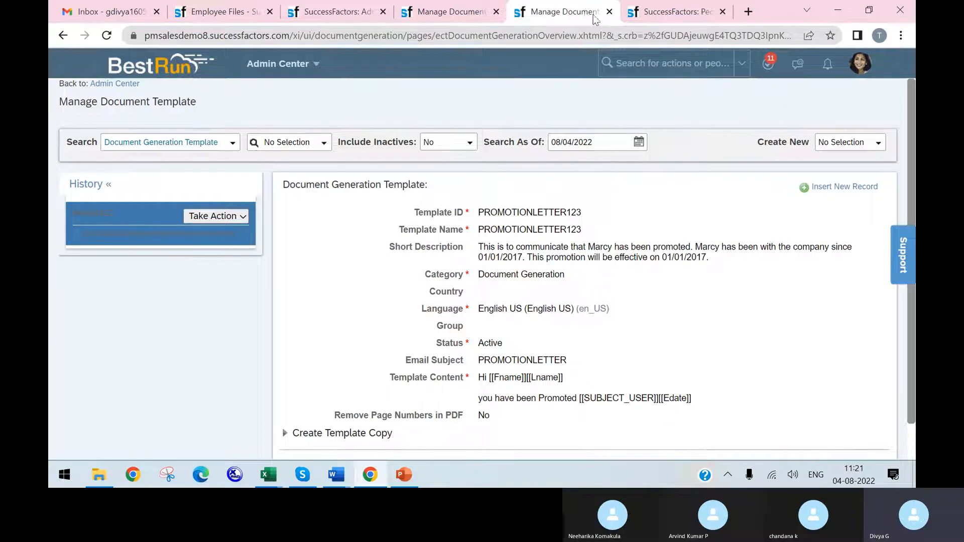
Step: Duplicate the template's browser tab and search the actions for "document" in the copy
right_click(577, 7)
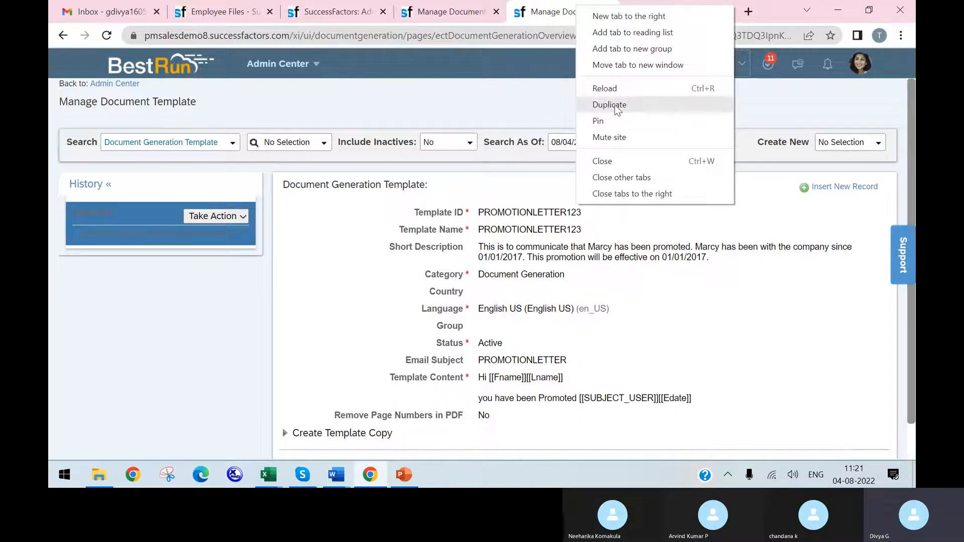
left_click(609, 104)
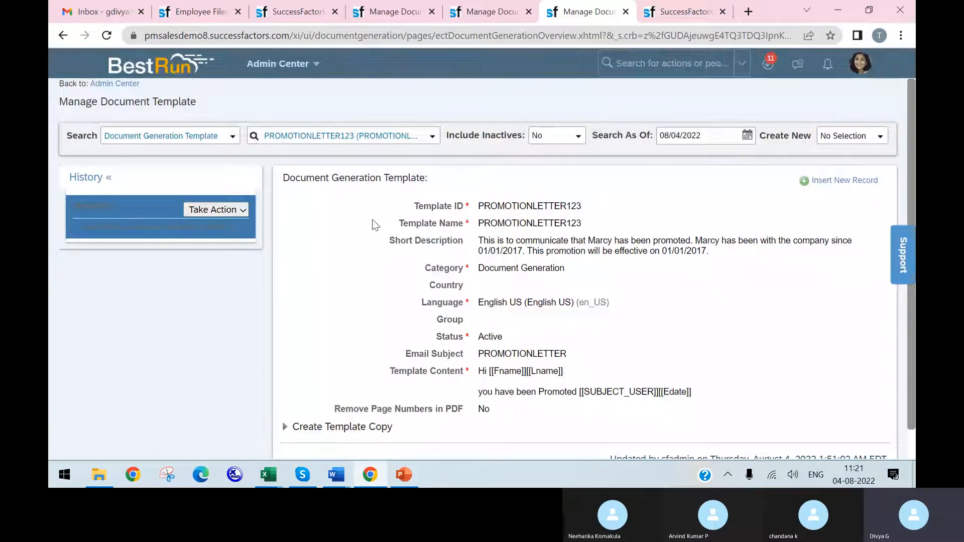
left_click(648, 63)
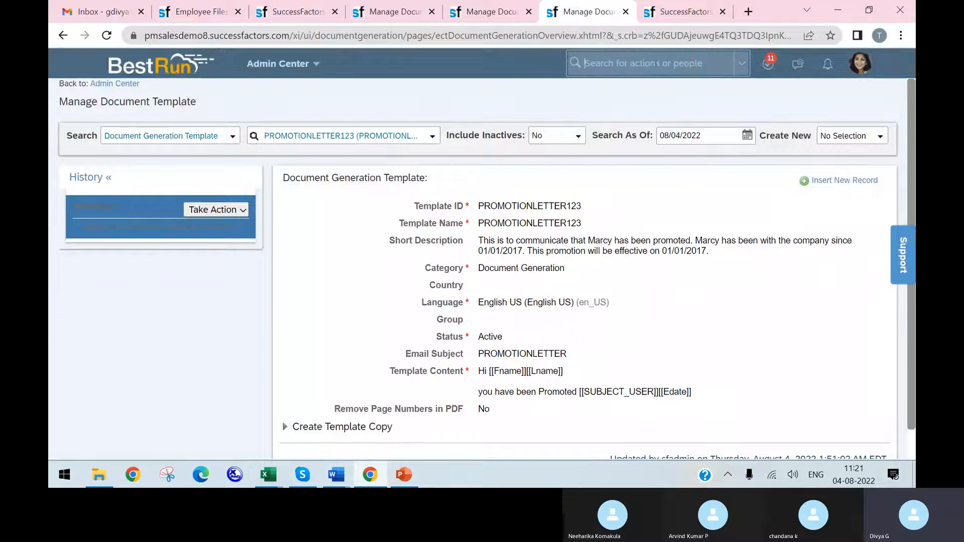
type("document")
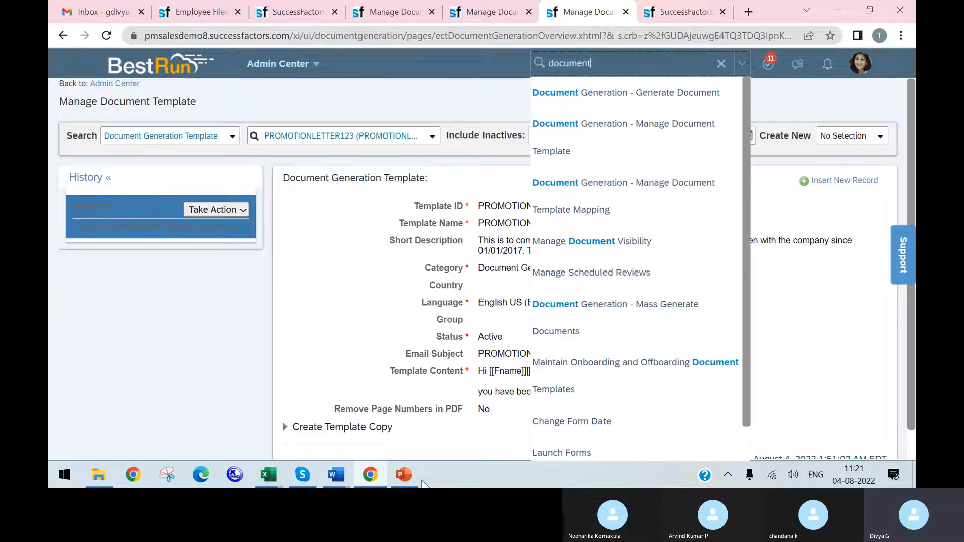
Step: Switch to PowerPoint to review the Document Generation outline slide
left_click(404, 474)
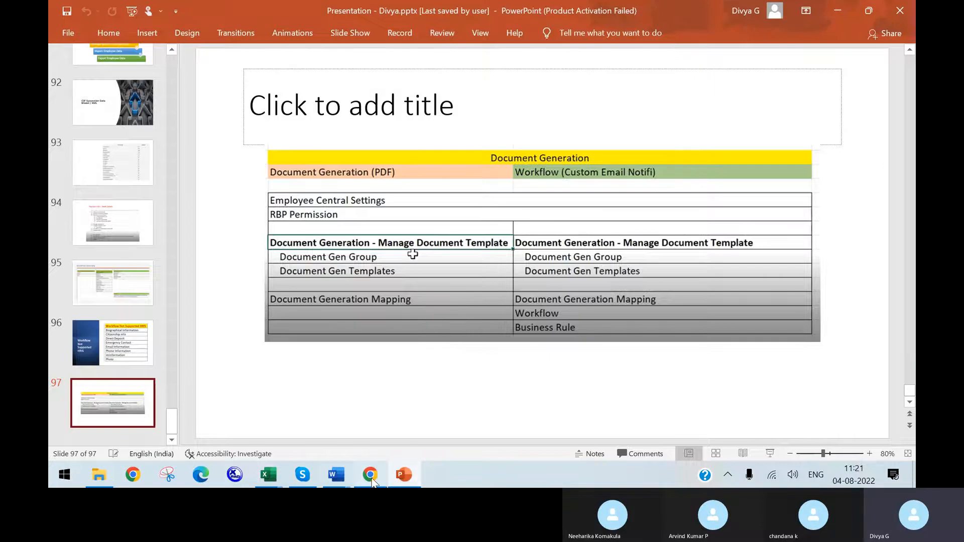
Step: Switch back to Chrome, search the actions for "document generation mapp" and open the document template mapping page
left_click(371, 475)
type("dcument")
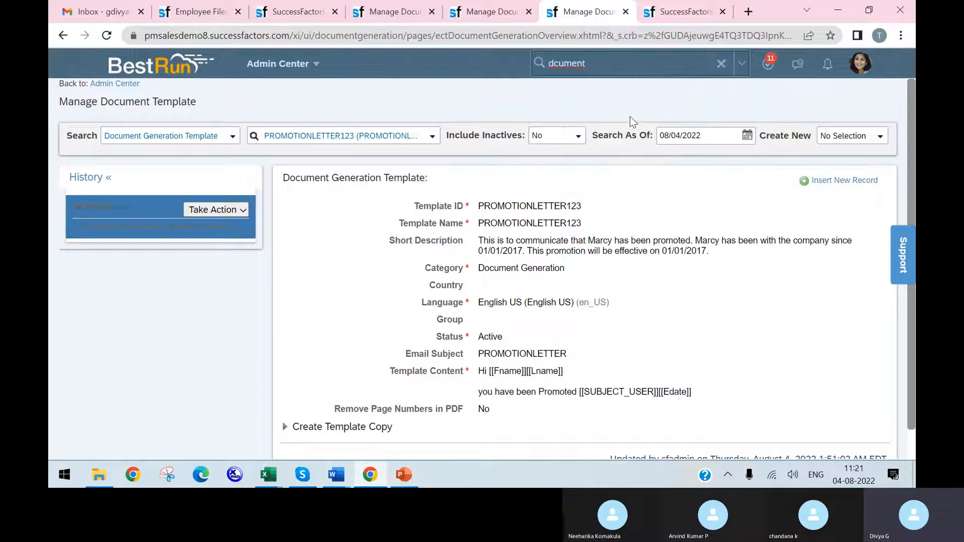
key("BackSpace")
key("BackSpace")
key("BackSpace")
key("BackSpace")
key("BackSpace")
key("BackSpace")
type("ocument generation mapp")
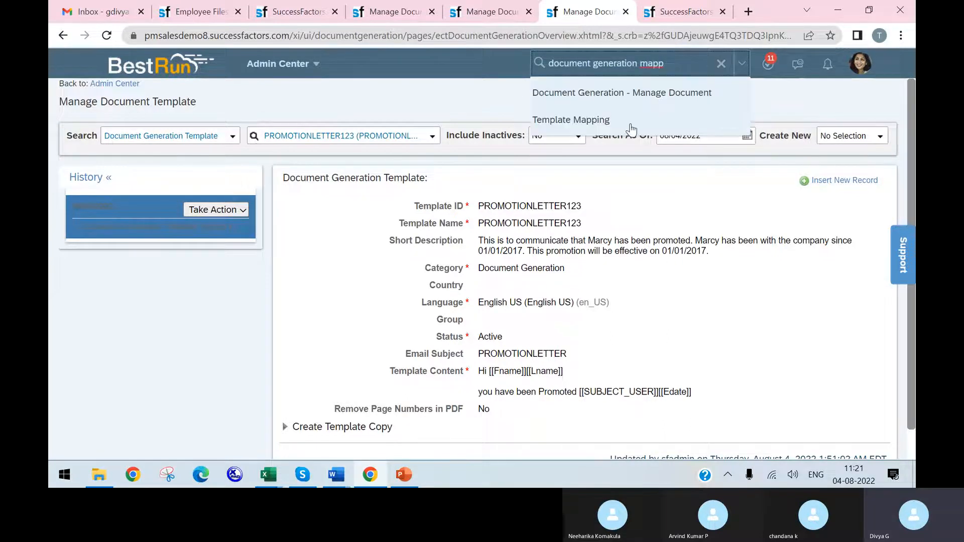
left_click(603, 115)
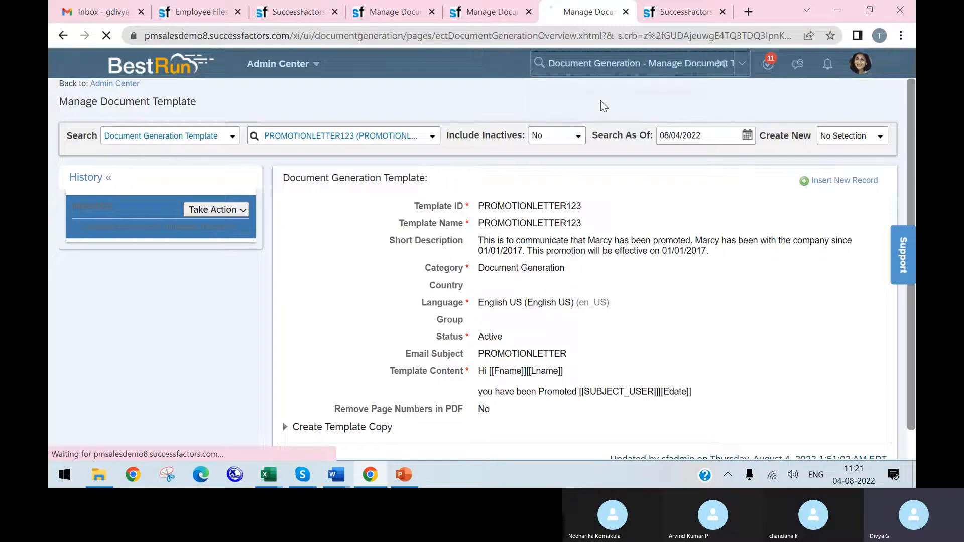
Step: Check the saved PROMOTIONLETTER123 template record for the template name needed in the mapping
left_click(486, 15)
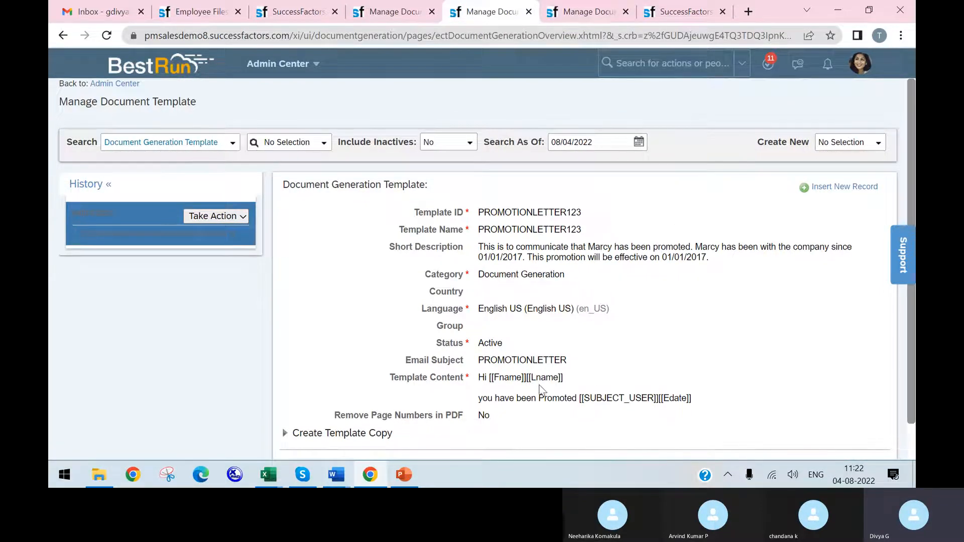
left_click(583, 11)
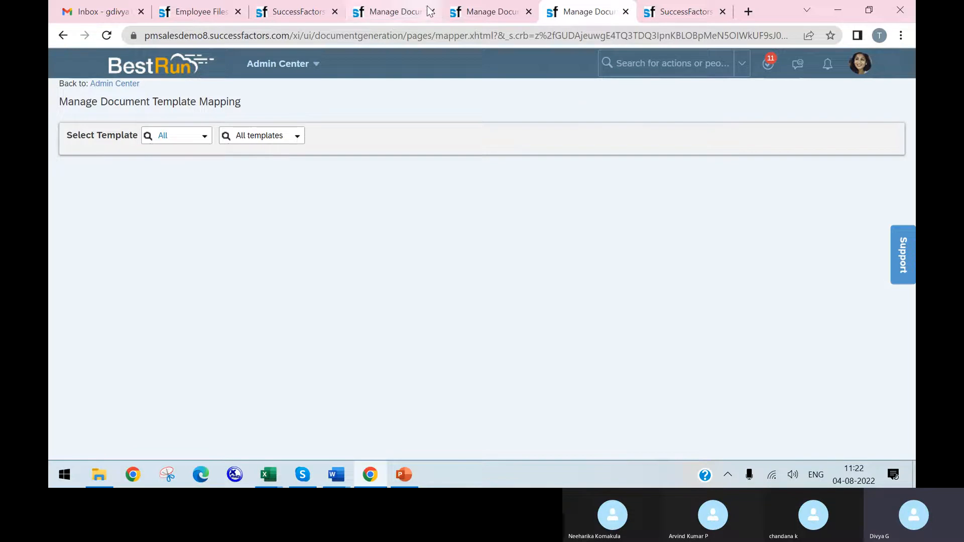
left_click(465, 11)
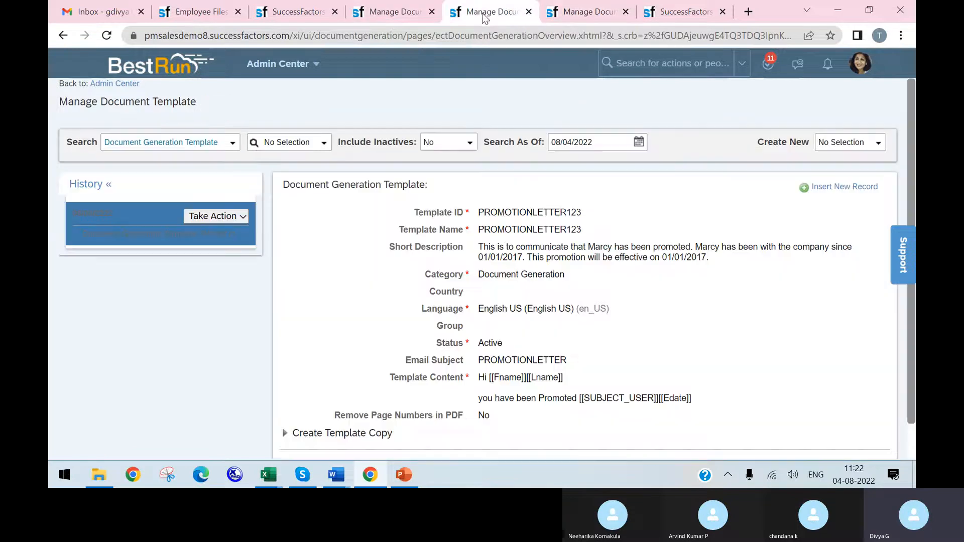
Step: Return to the template mapping page and select the PROMOTIONLETTER123 template to load its placeholders
left_click(601, 13)
left_click(297, 134)
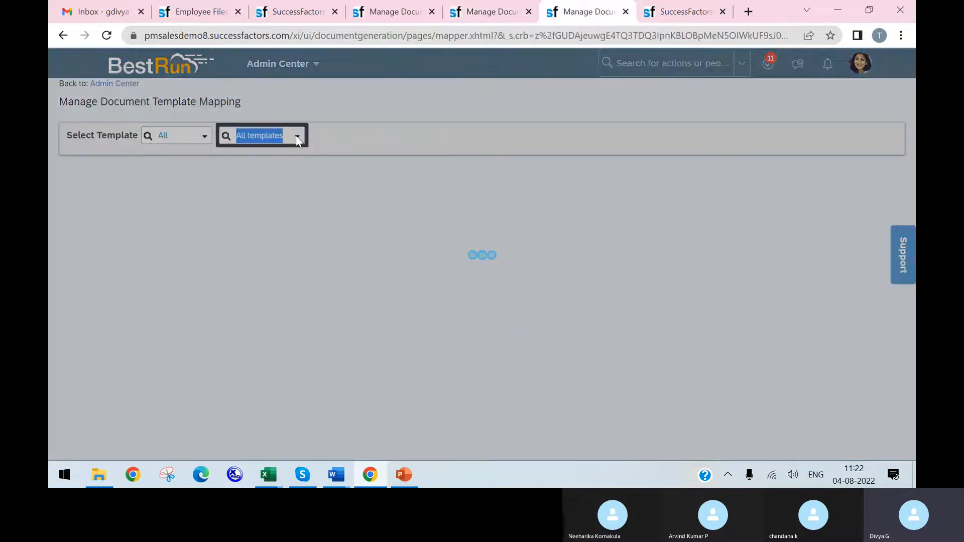
type("pro")
type("motion")
type("letter123")
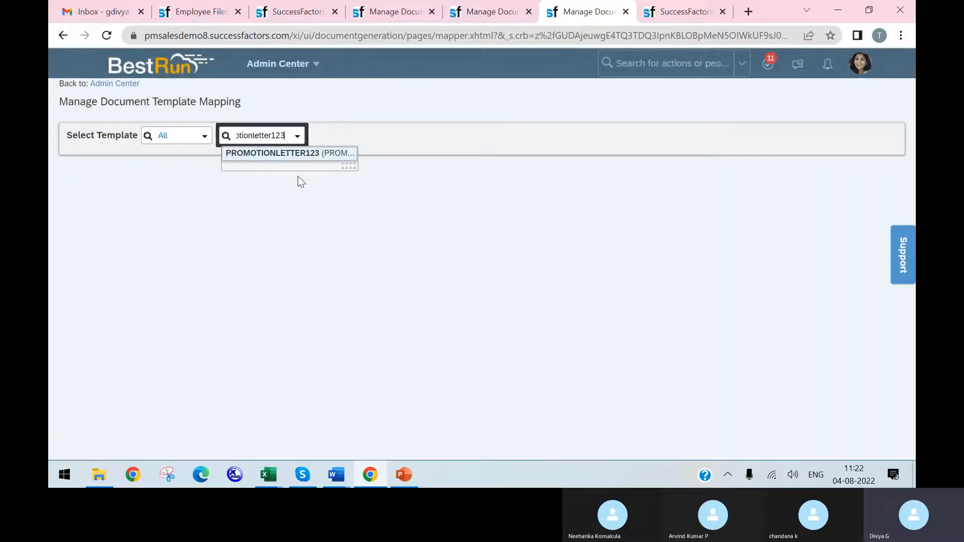
left_click(312, 154)
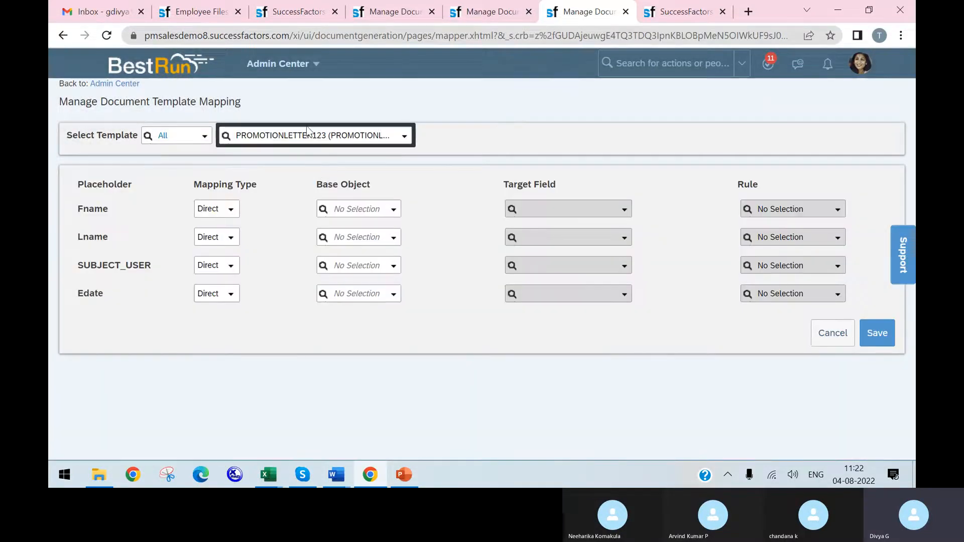
Step: Compare the placeholders in the saved template content with the employee's profile and return to the mapping page
left_click(481, 12)
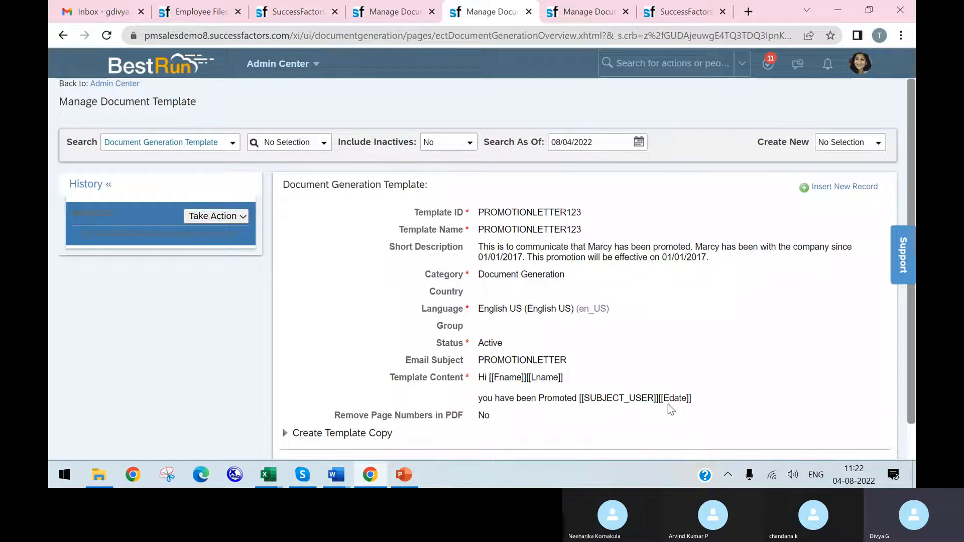
left_click(672, 11)
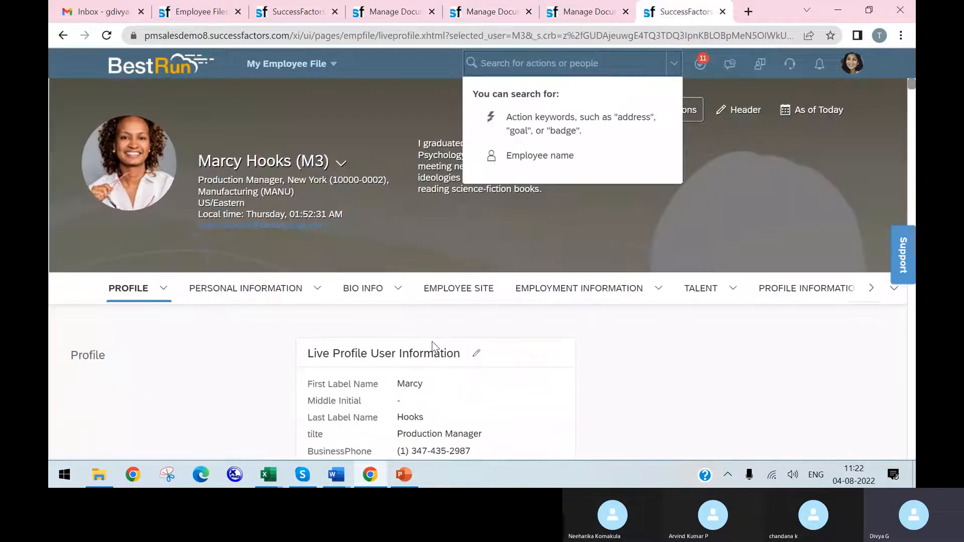
left_click(594, 13)
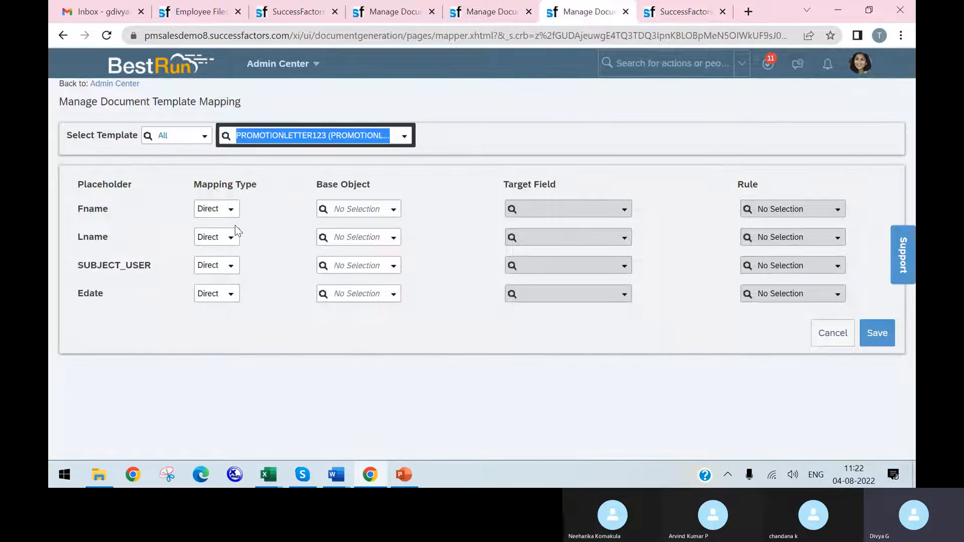
Step: Open the mapping type choices for the Fname placeholder
left_click(229, 209)
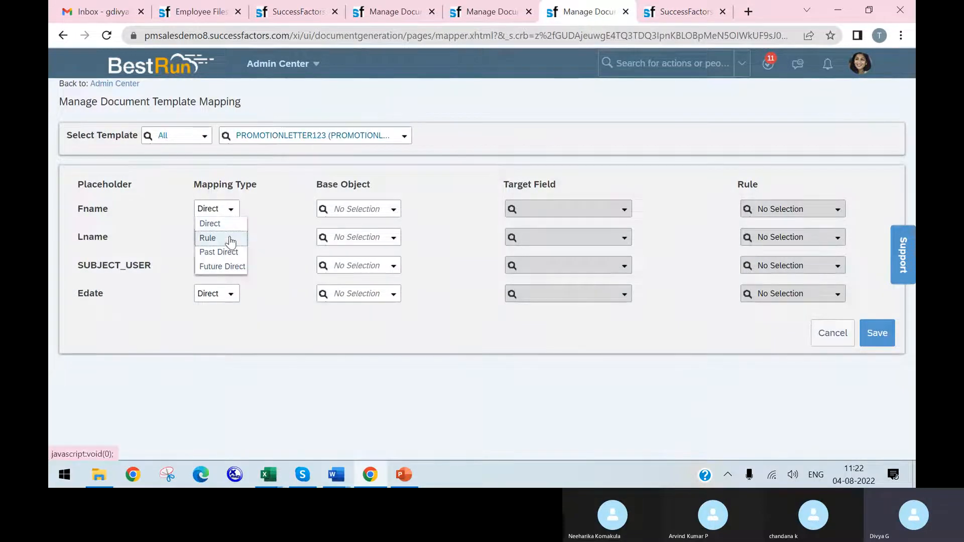
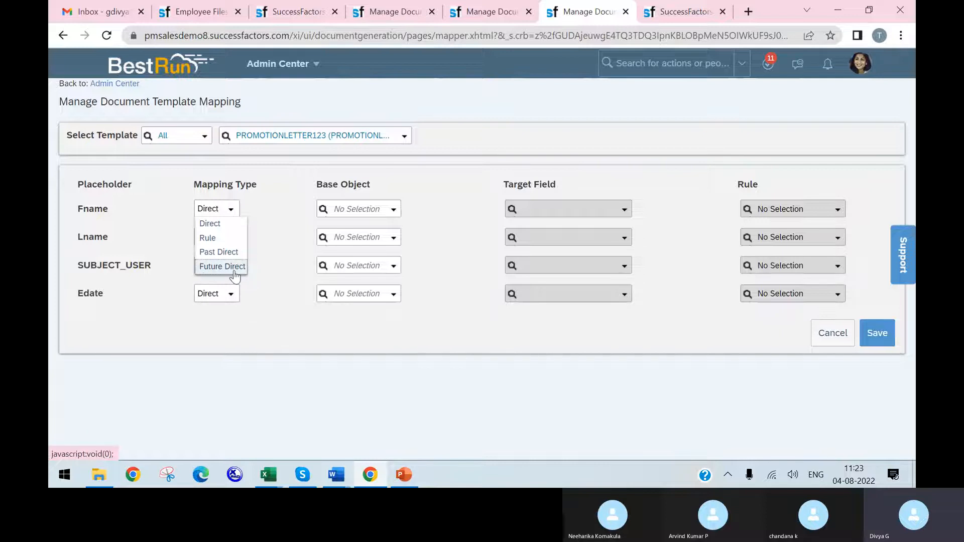
Step: Keep Fname on Direct mapping and set Personal Information as the base object for both Fname and Lname
left_click(224, 227)
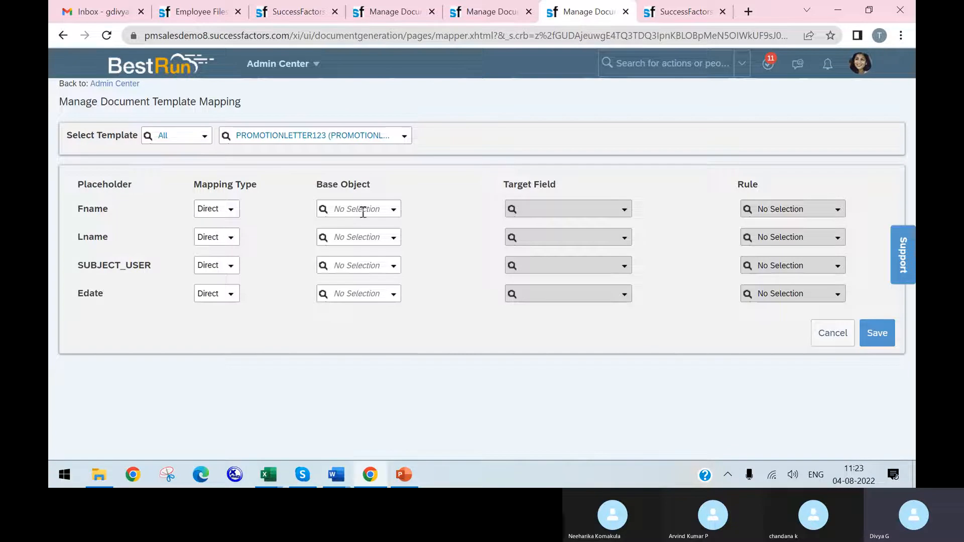
left_click(390, 210)
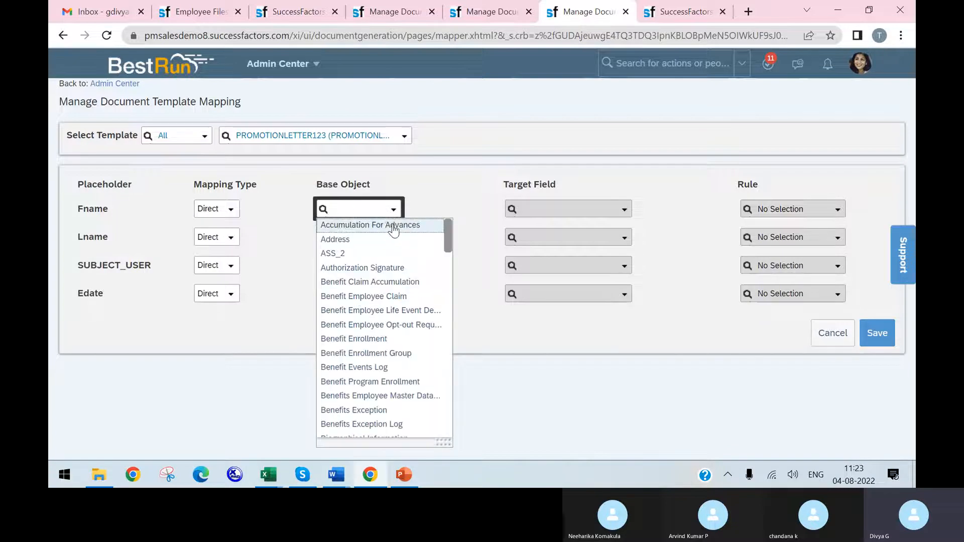
type("per")
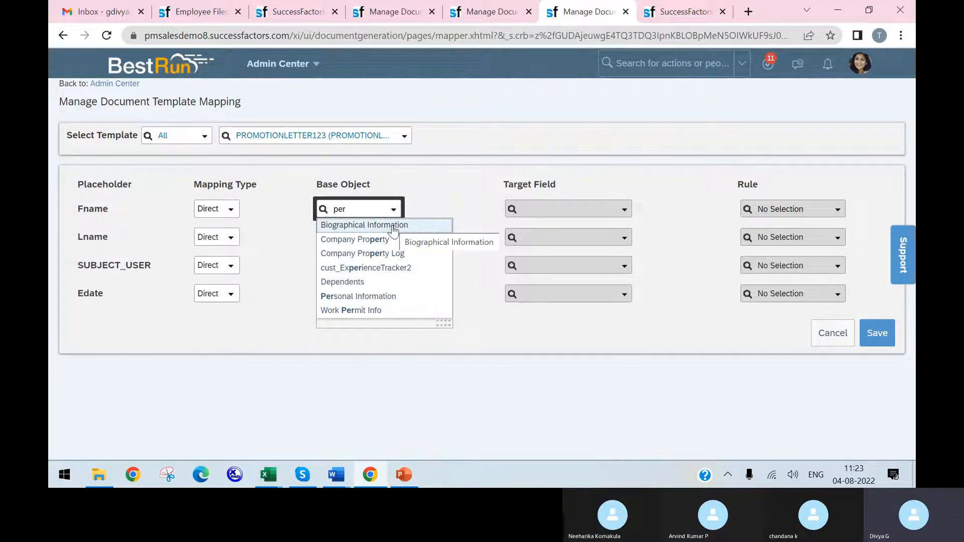
left_click(410, 297)
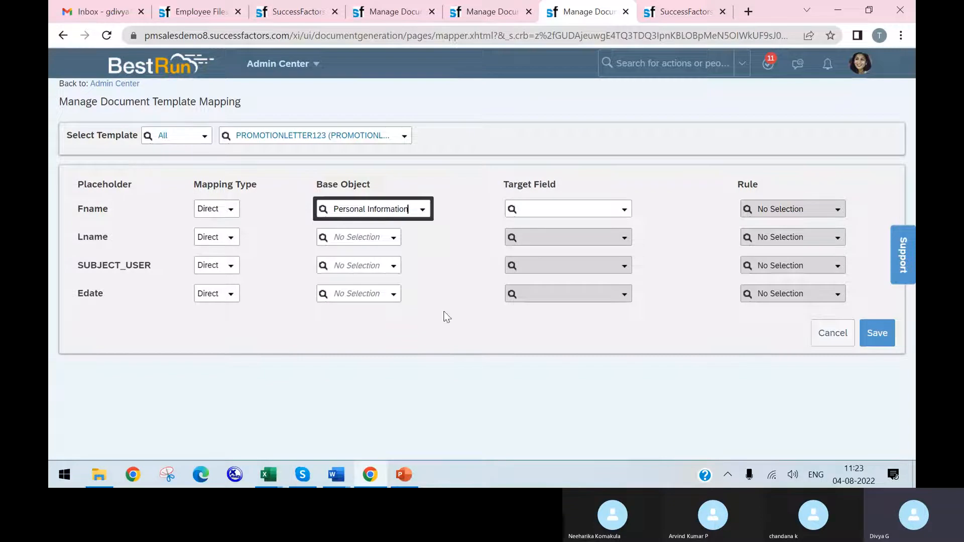
left_click(397, 240)
type("persona")
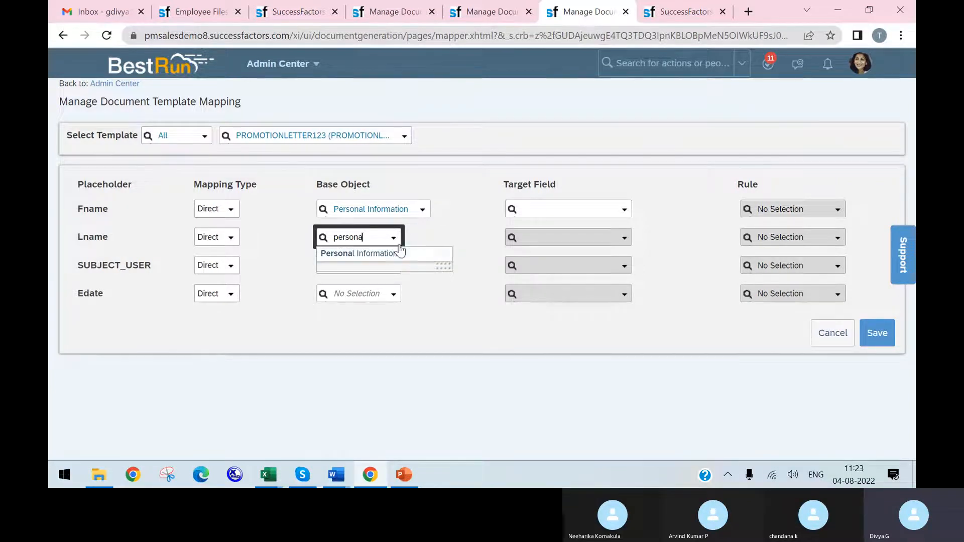
left_click(412, 257)
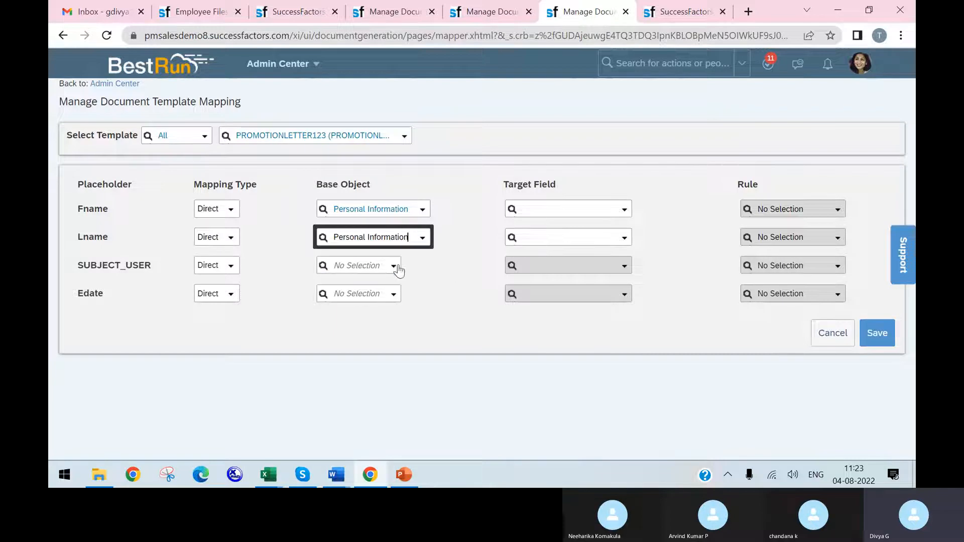
Step: Try a Rule mapping for SUBJECT_USER by searching the rules for "user", and restore its mapping type to Direct
left_click(229, 269)
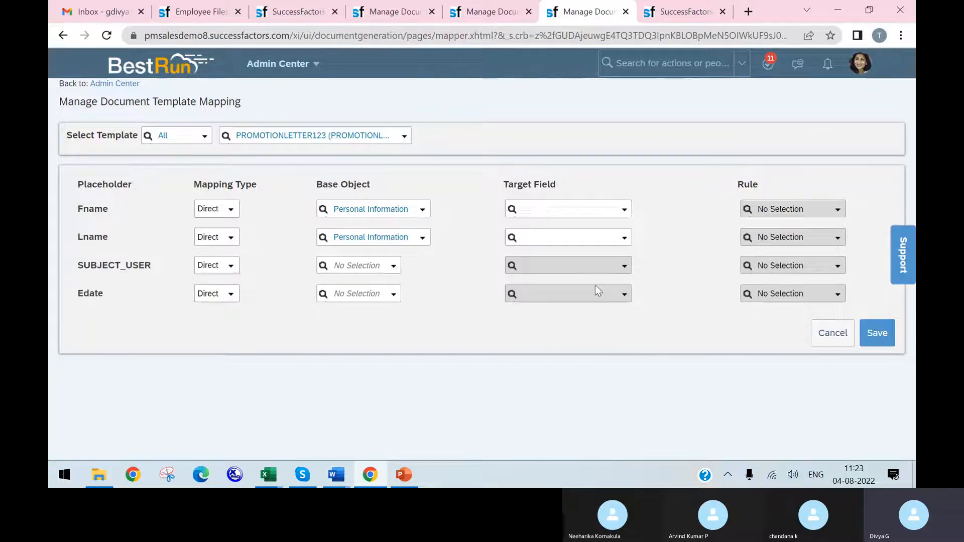
left_click(232, 269)
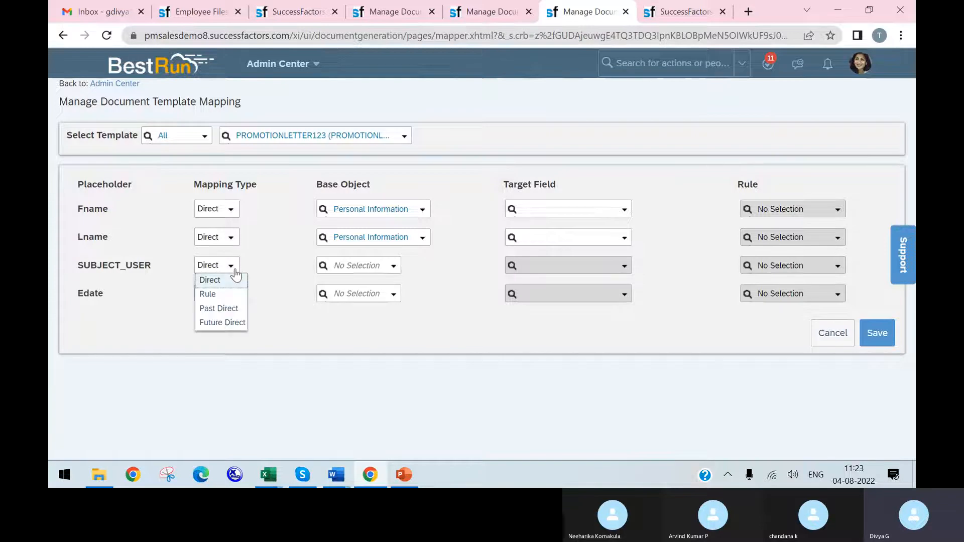
left_click(229, 299)
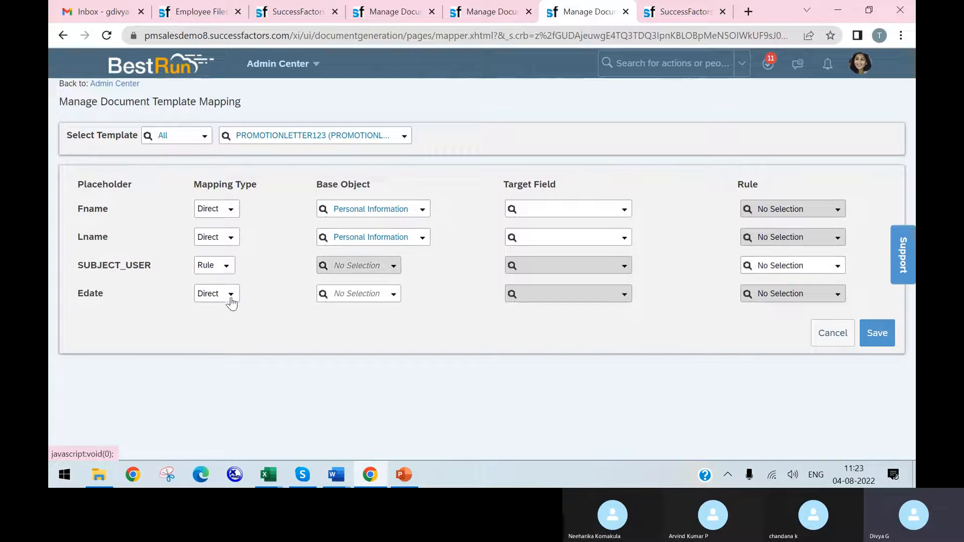
left_click(839, 267)
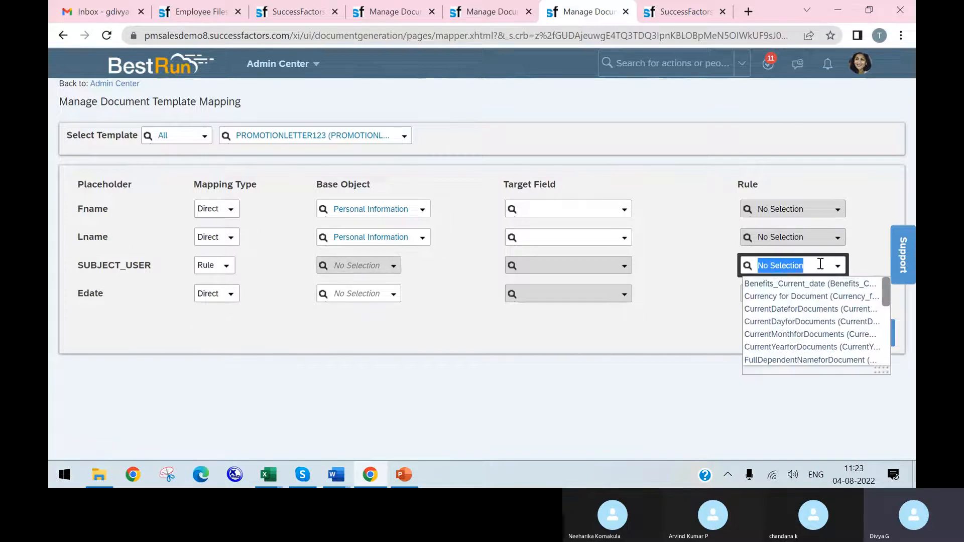
type("user")
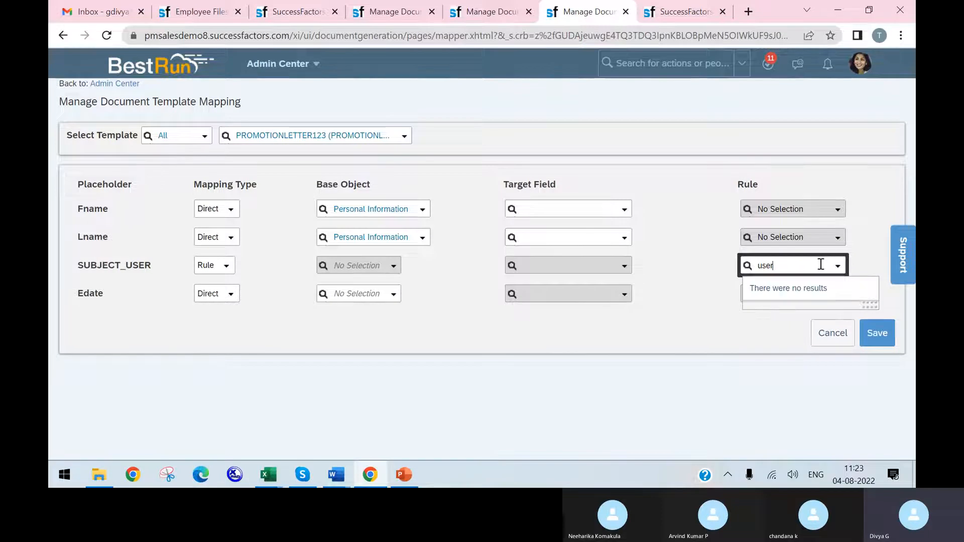
key("BackSpace")
key("BackSpace")
key("BackSpace")
key("BackSpace")
left_click(227, 269)
left_click(224, 278)
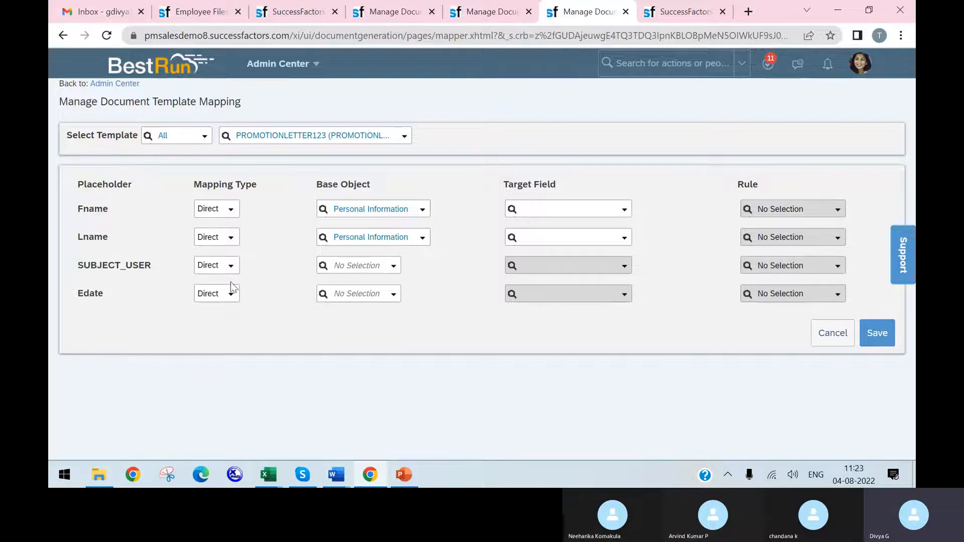
Step: Set User Field as the base object for SUBJECT_USER and look over its available target fields
left_click(394, 267)
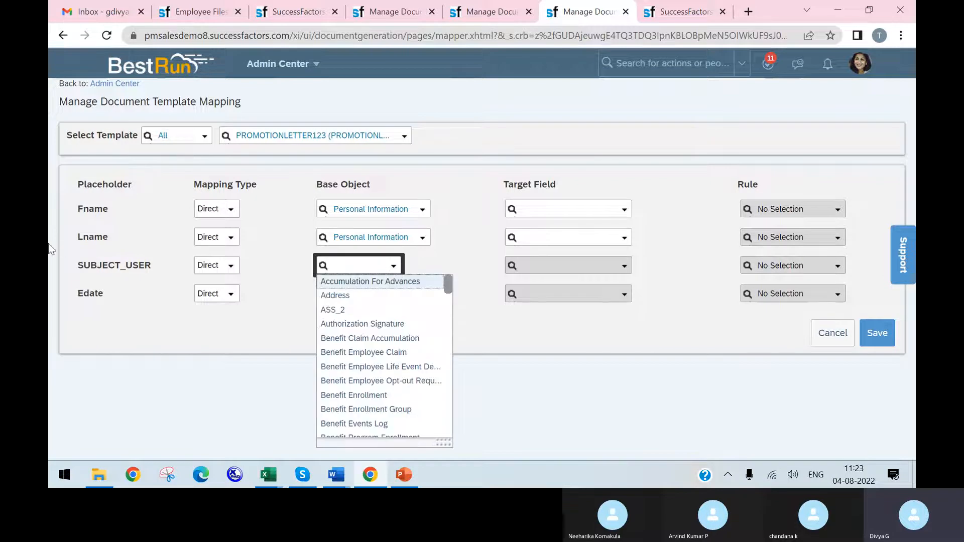
type("user")
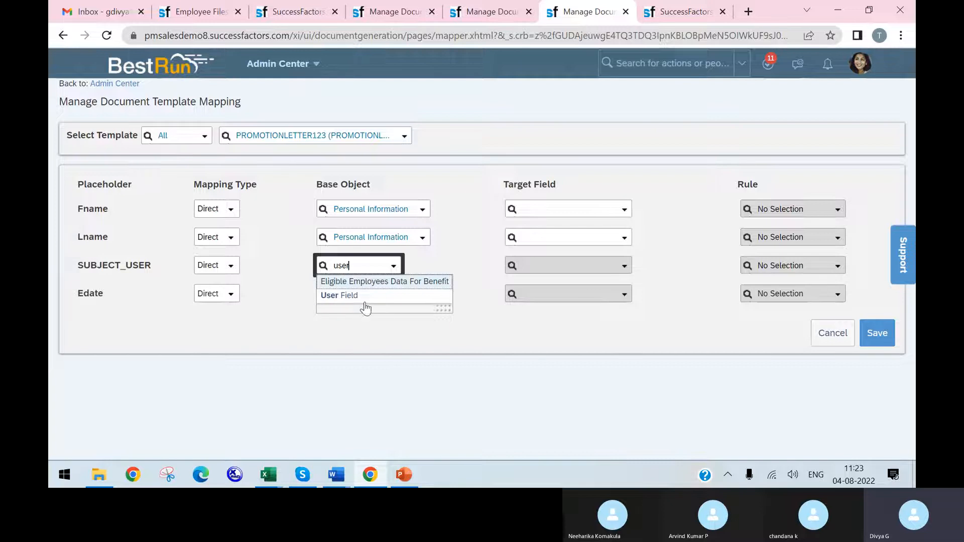
left_click(370, 298)
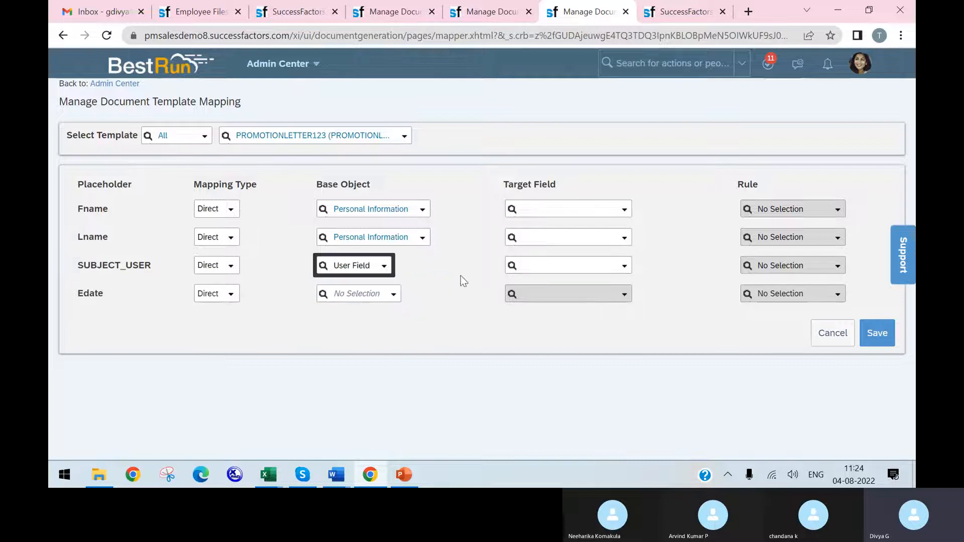
left_click(624, 266)
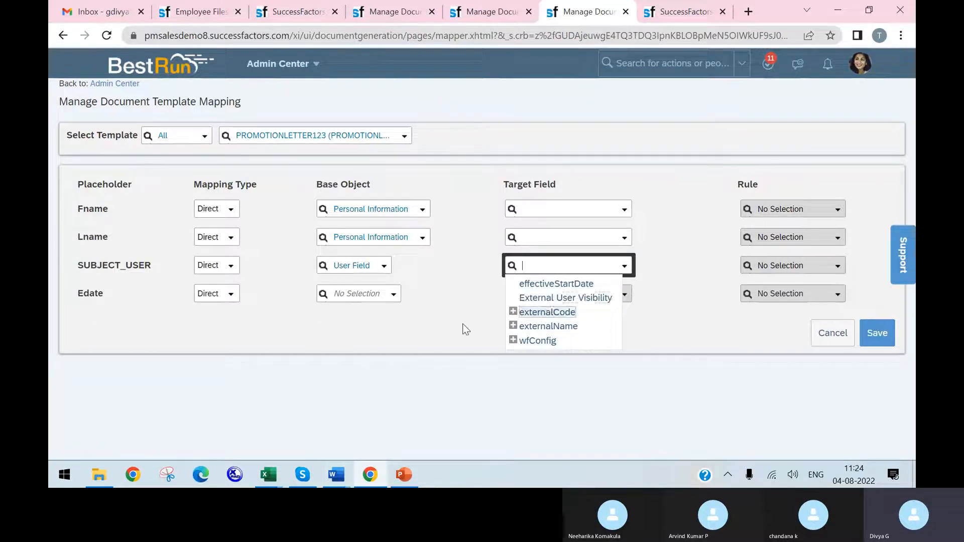
left_click(450, 293)
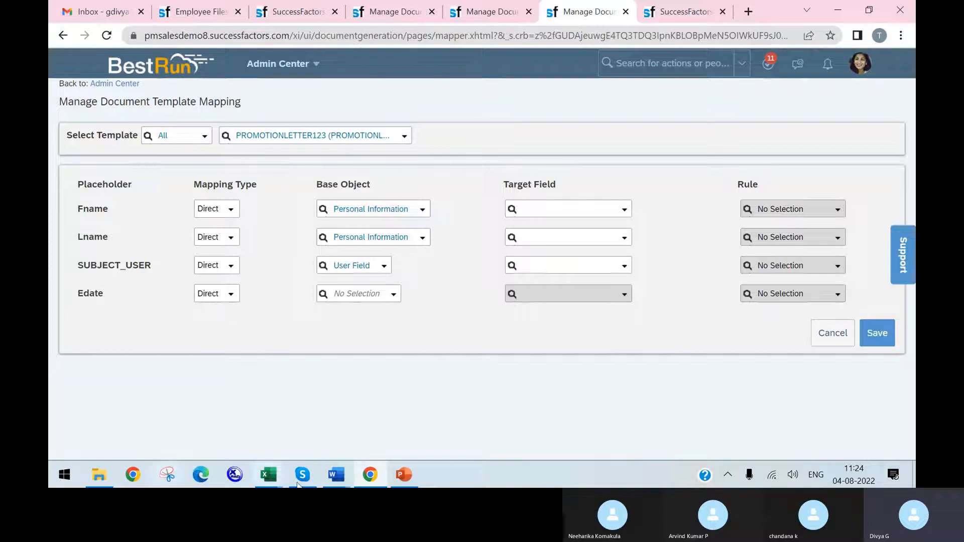
Step: Set Job Information as the base object for Edate and try to save the mapping
left_click(394, 296)
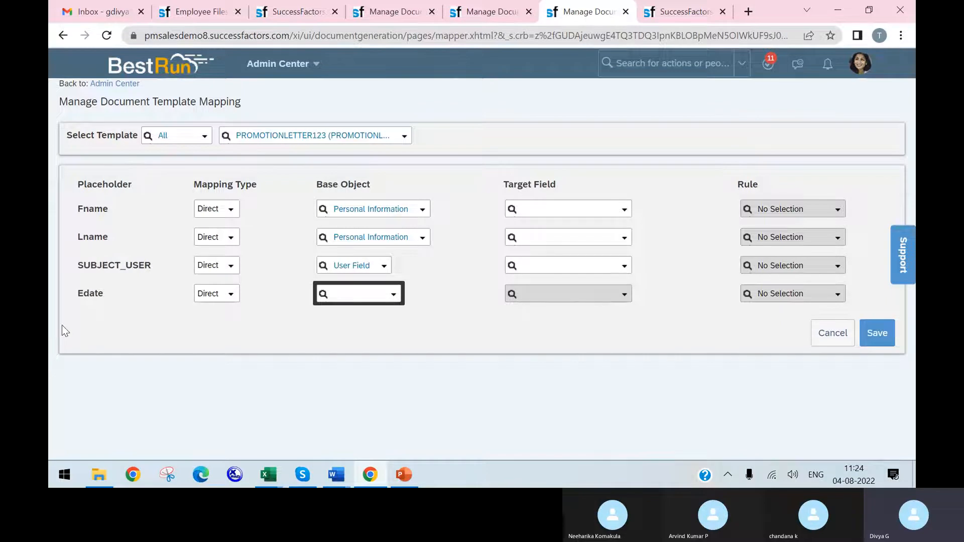
type("jobin")
left_click(375, 312)
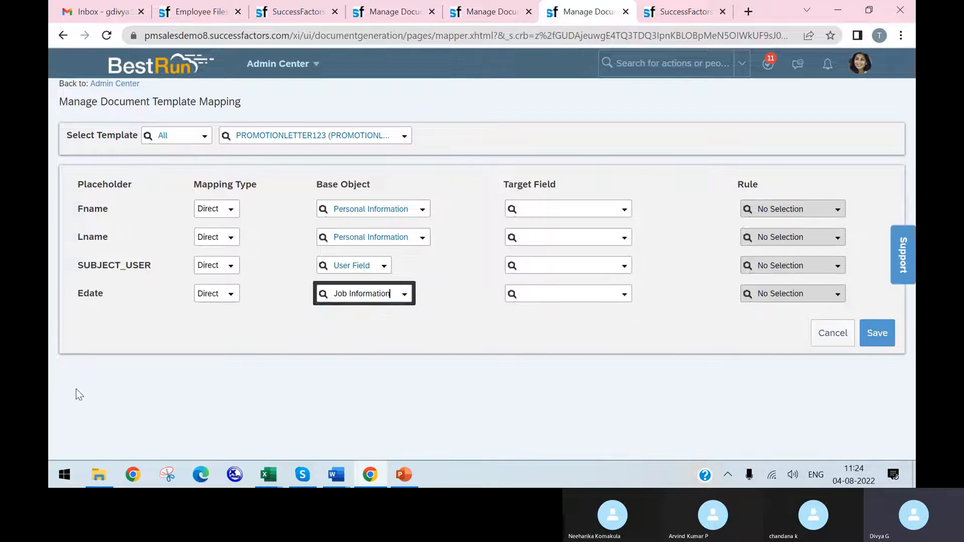
left_click(876, 342)
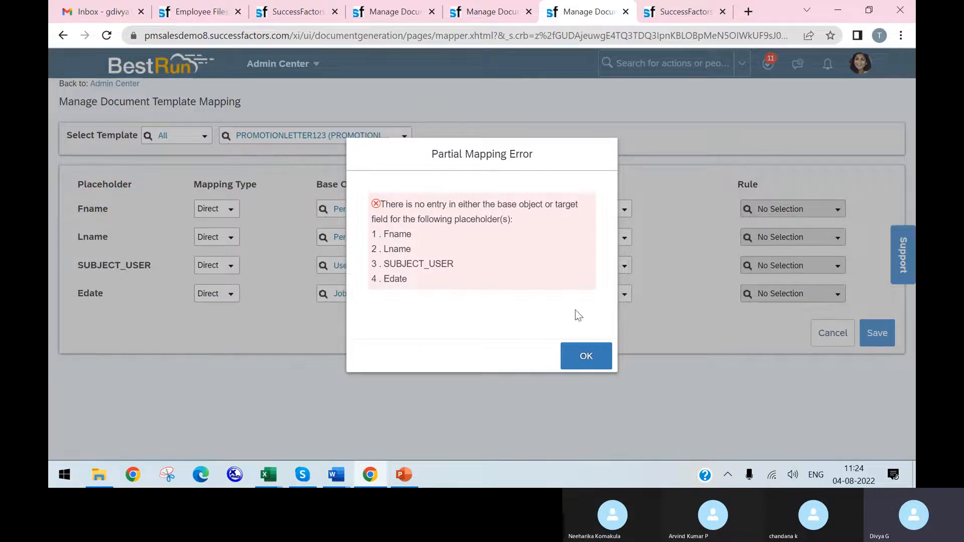
left_click(576, 353)
Step: Set the target field of Fname to First name and of Lname to Last Name
left_click(624, 209)
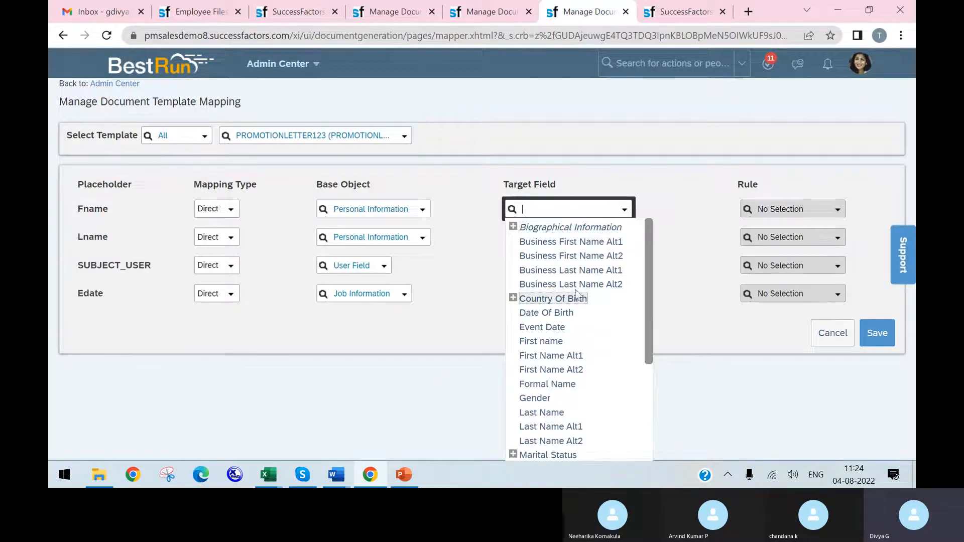
scroll(590, 352, "down", 2)
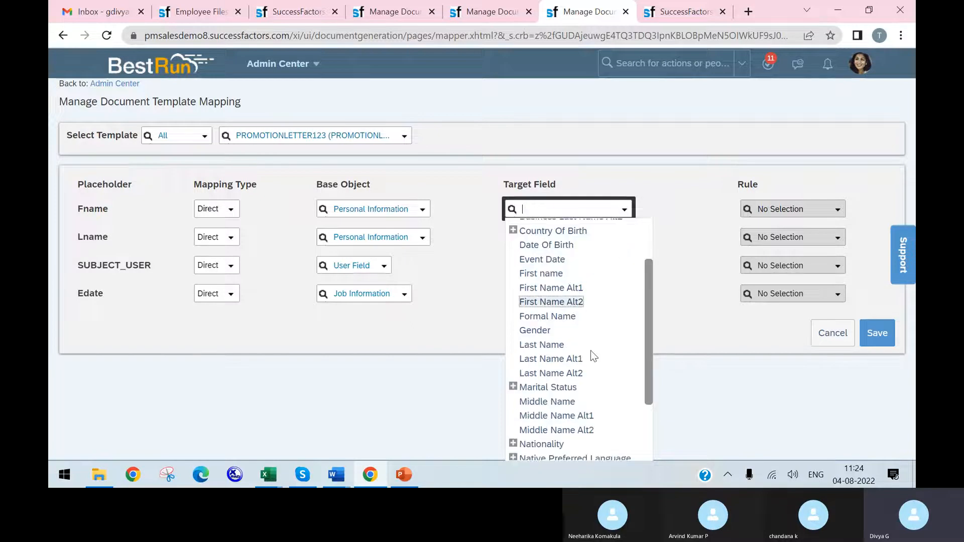
left_click(545, 274)
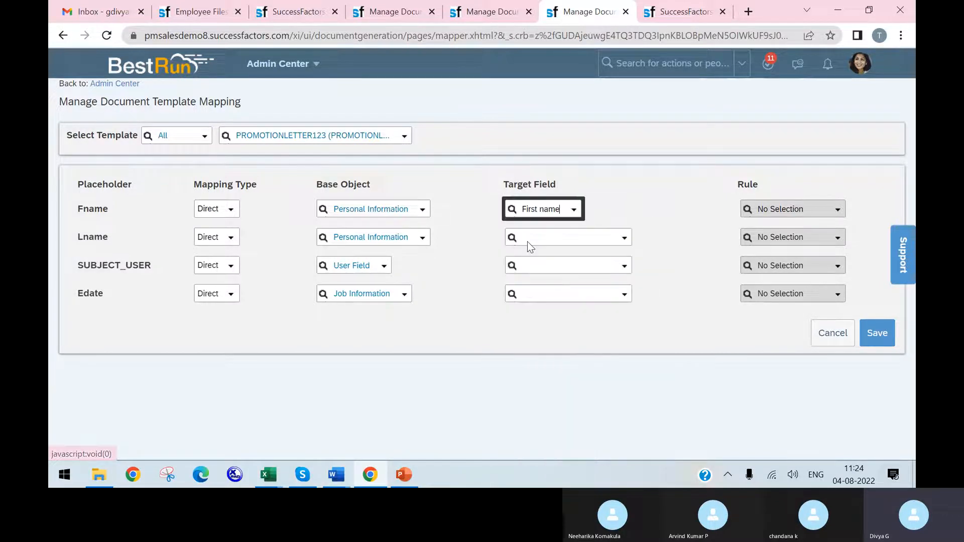
left_click(624, 239)
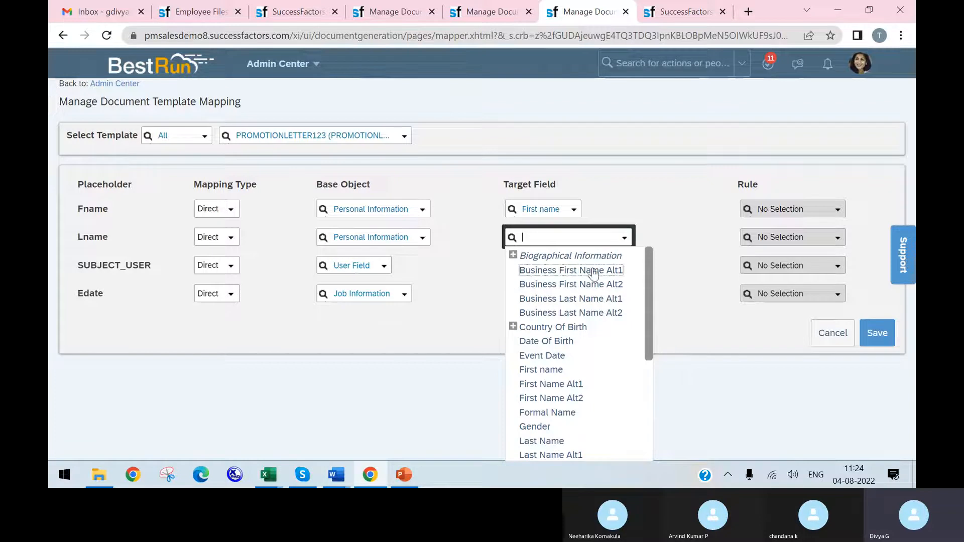
scroll(565, 380, "down", 1)
left_click(556, 370)
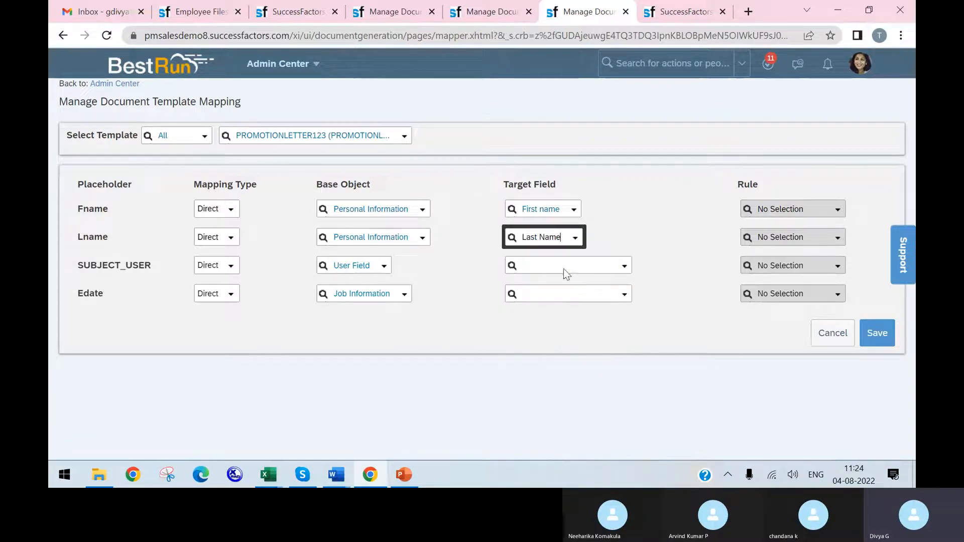
Step: Set the target field of SUBJECT_USER to External User Visibility and of Edate to Event Date, and save the mapping
left_click(624, 269)
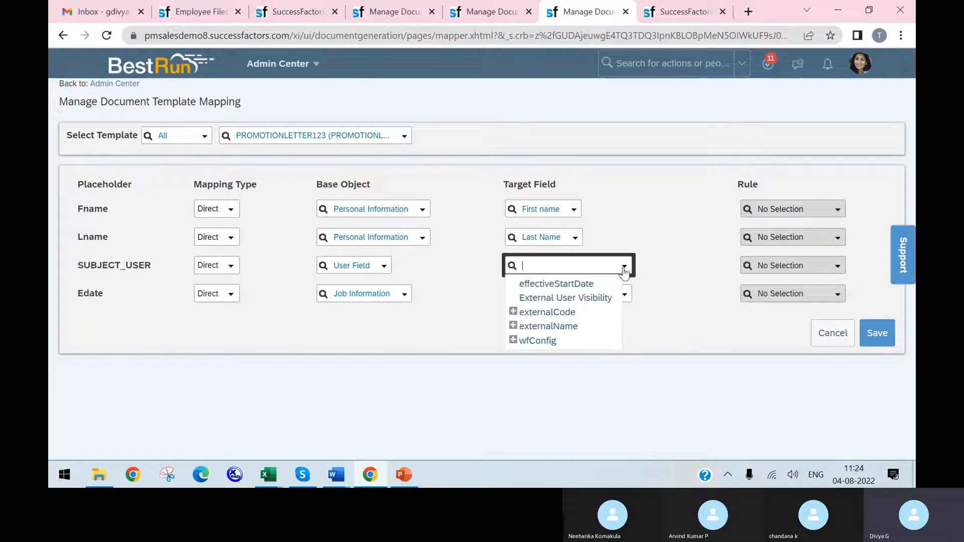
left_click(580, 299)
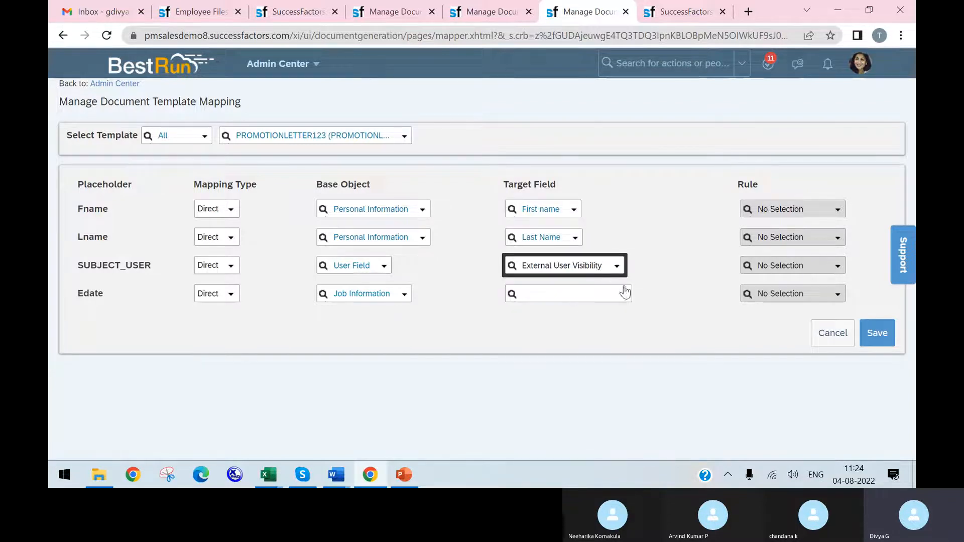
left_click(624, 296)
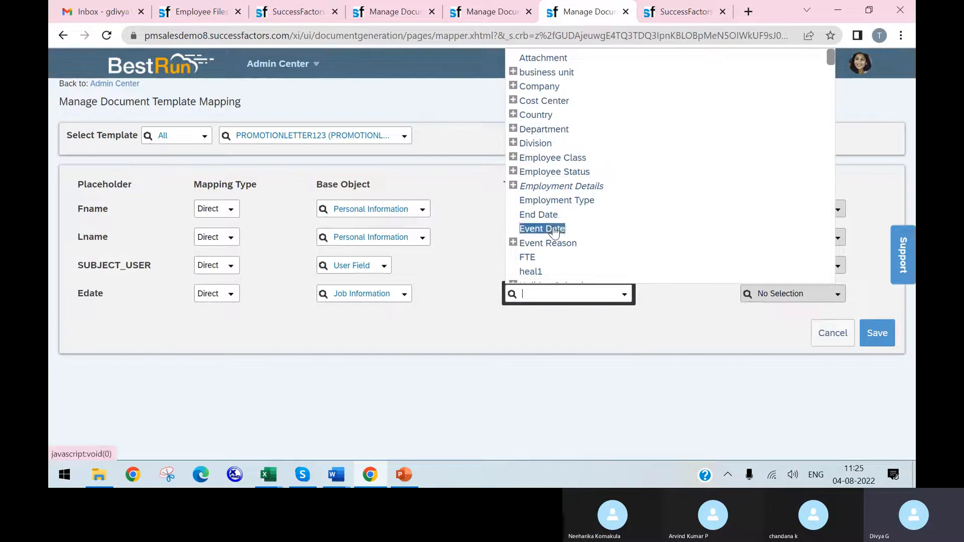
left_click(554, 232)
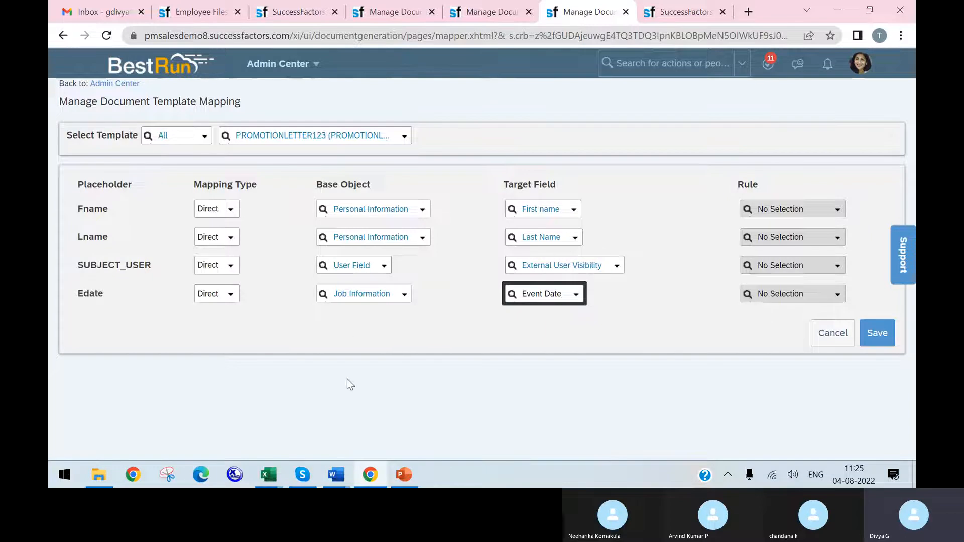
left_click(879, 335)
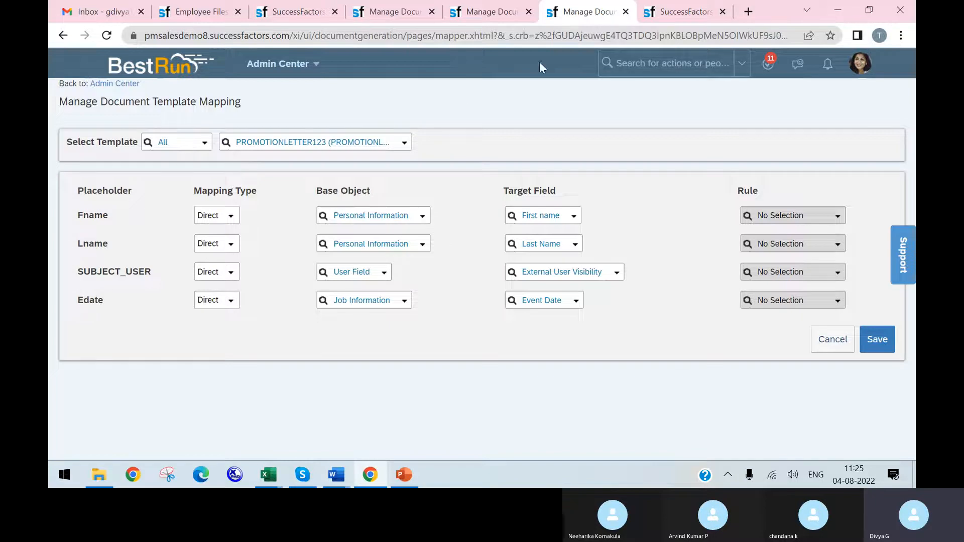
Step: Open the System Admin role's details from the permission role list, dismissing the alerts
left_click(387, 18)
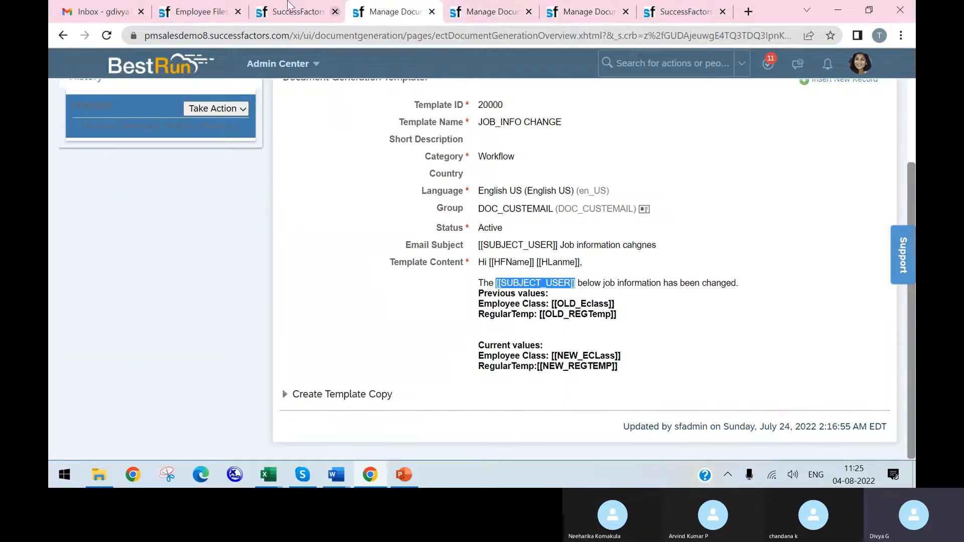
left_click(274, 12)
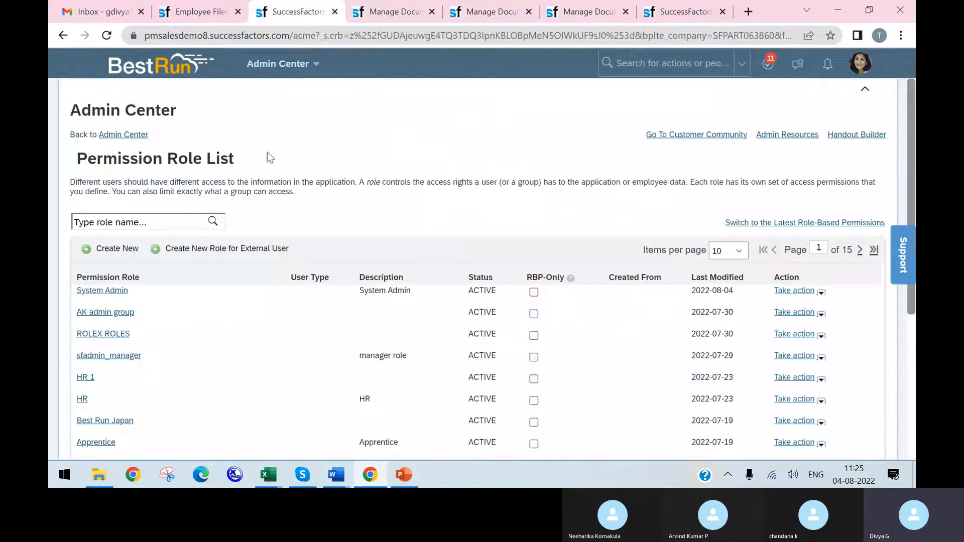
left_click(94, 293)
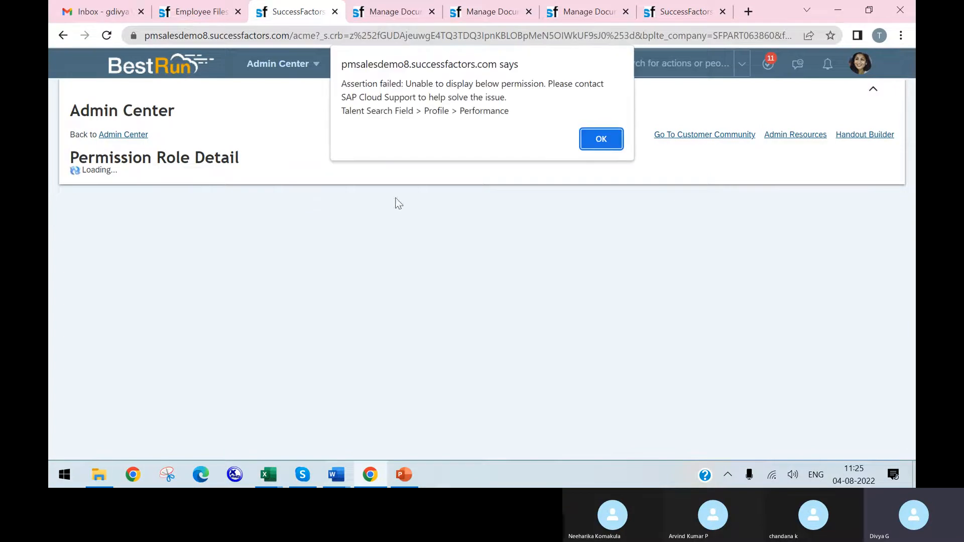
left_click(610, 143)
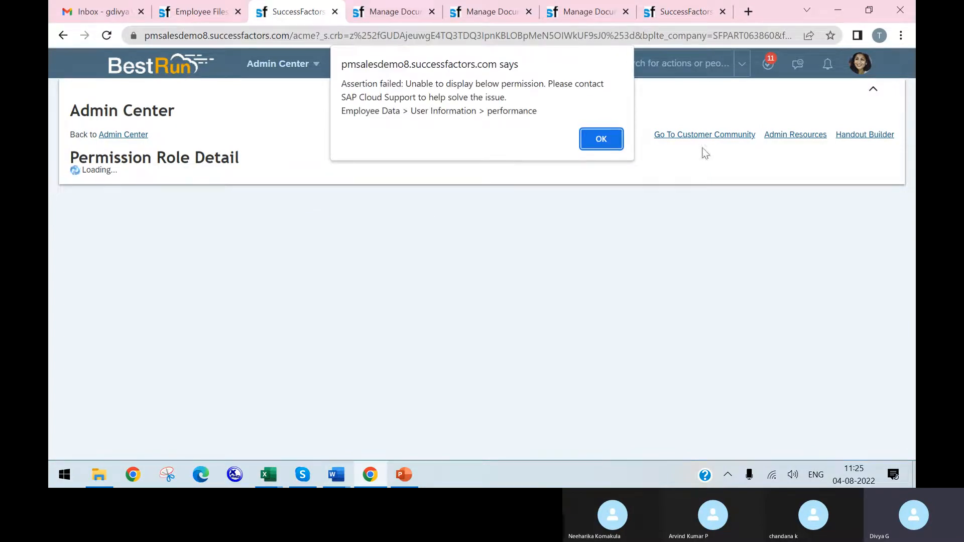
left_click(608, 141)
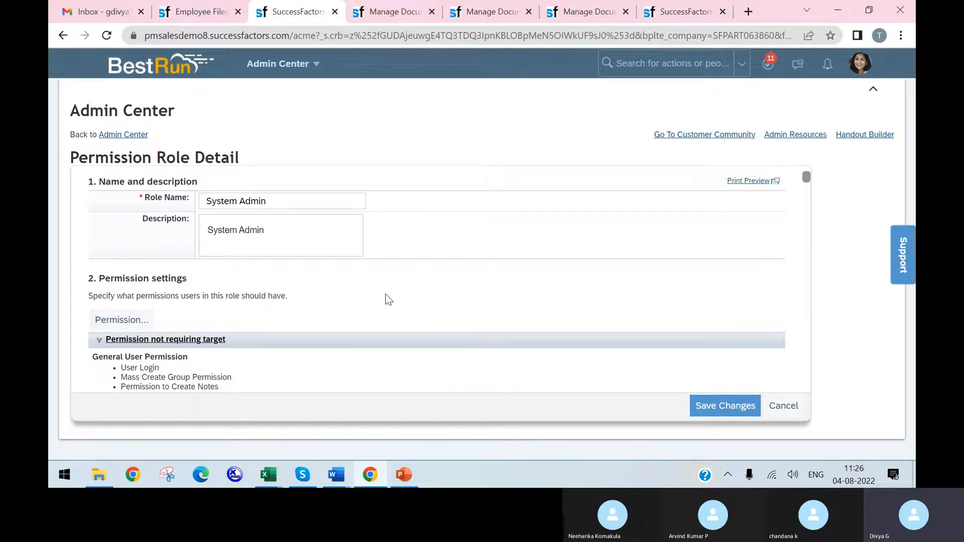
Step: Open the role's Manage Document Generation Templates permissions and look for the new promotion letter template under Generate Documents
left_click(129, 328)
scroll(292, 291, "down", 8)
scroll(312, 305, "down", 3)
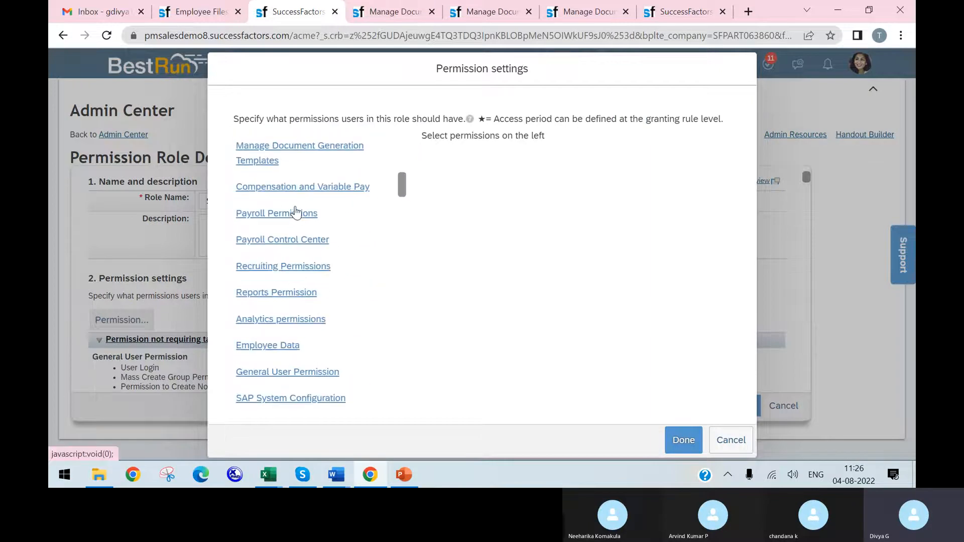
scroll(295, 211, "up", 1)
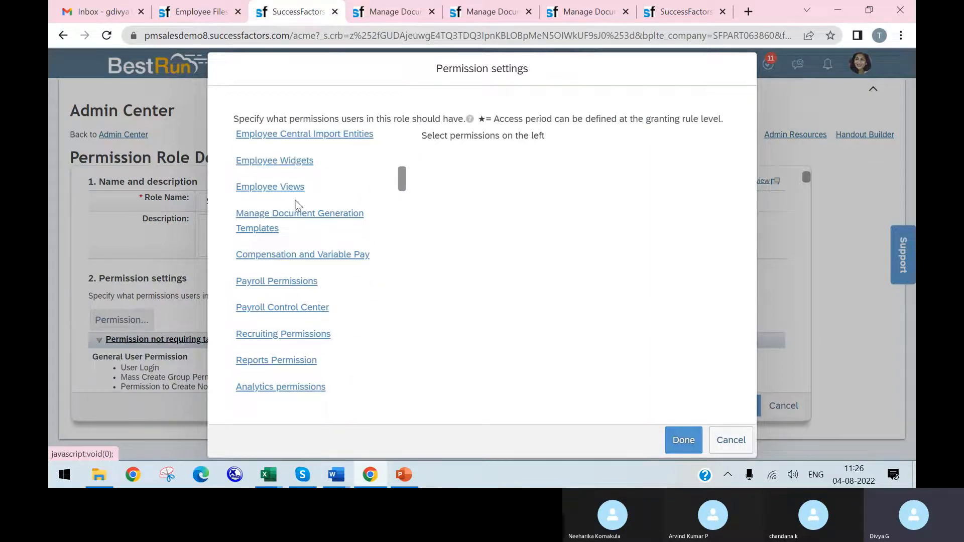
left_click(328, 226)
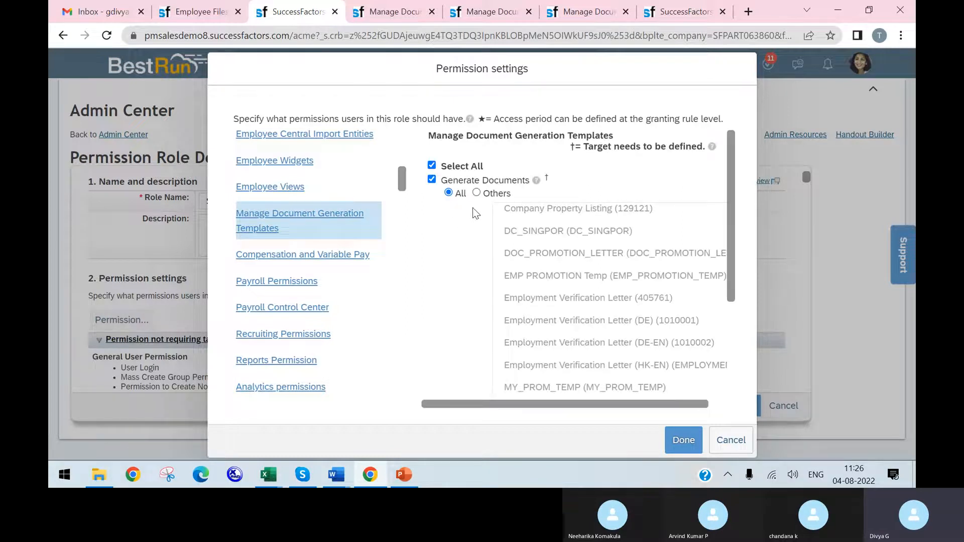
scroll(577, 246, "down", 1)
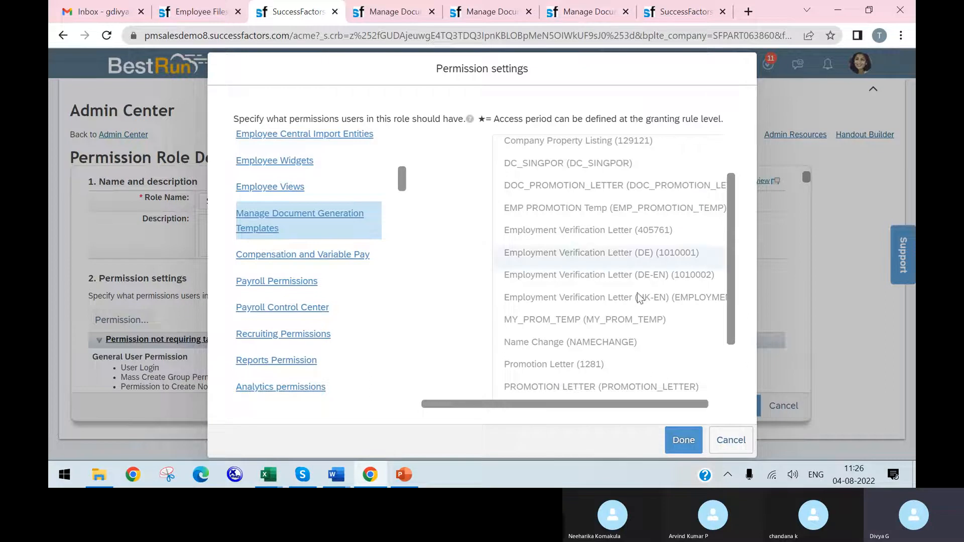
scroll(638, 297, "down", 2)
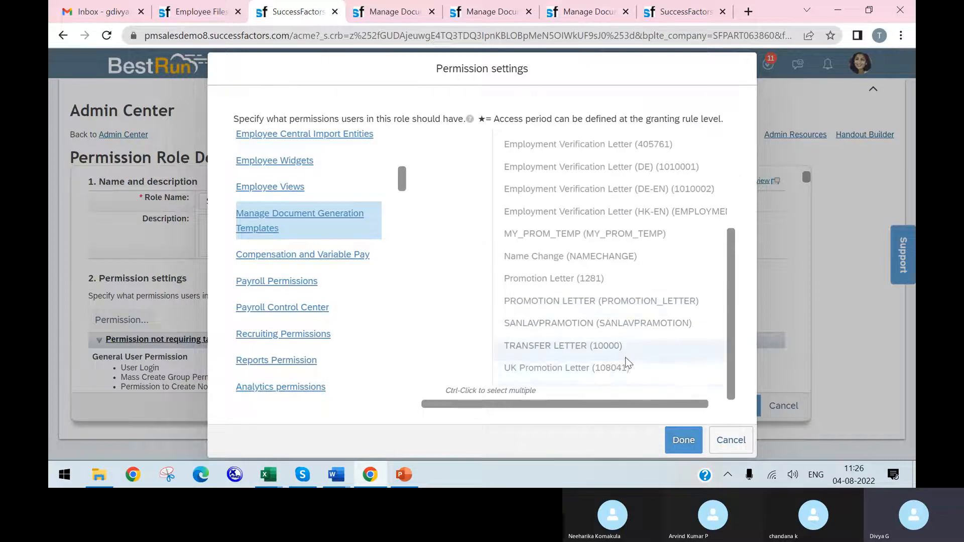
scroll(622, 357, "up", 3)
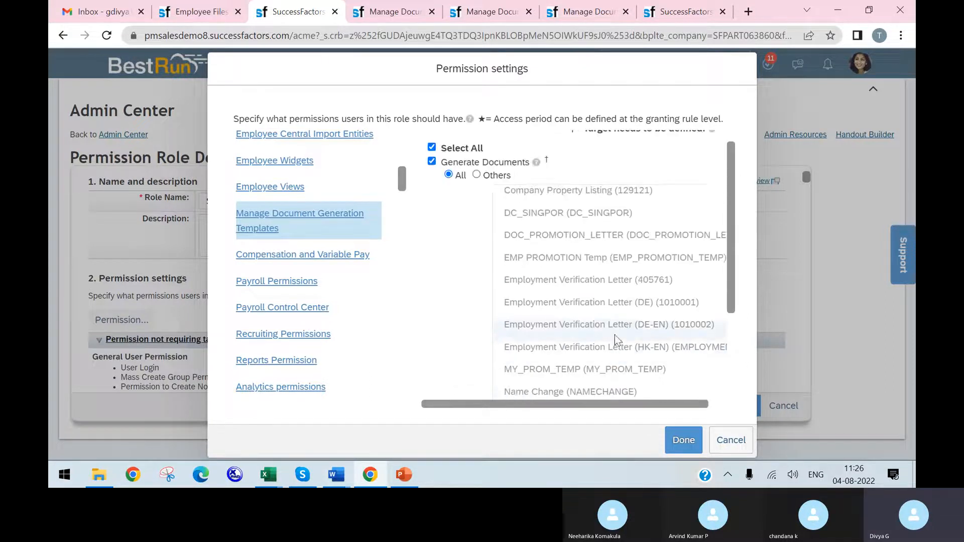
scroll(604, 287, "down", 3)
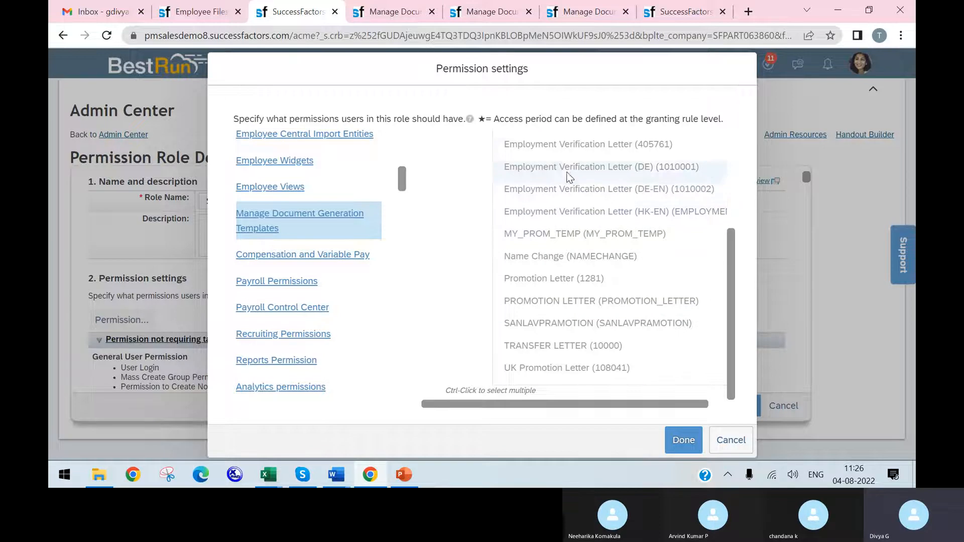
scroll(566, 150, "up", 3)
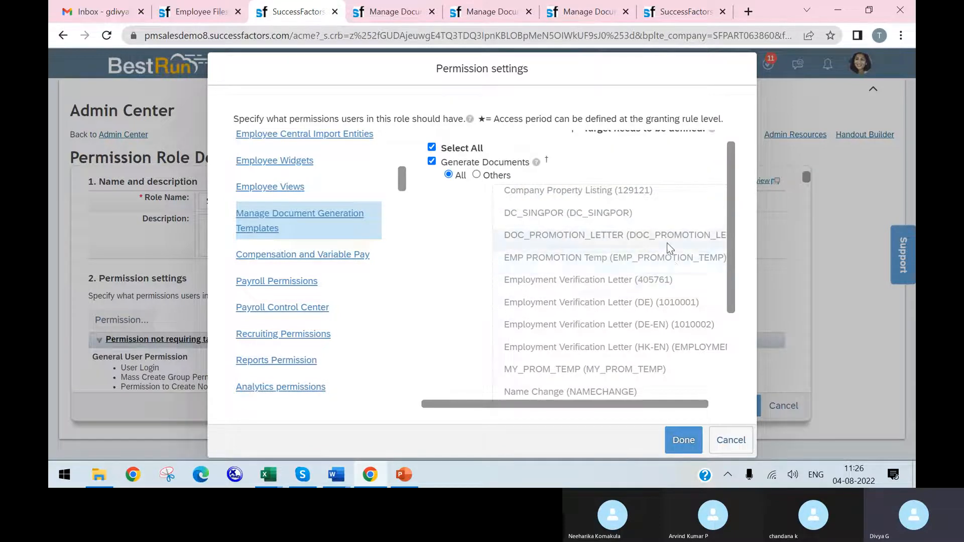
Step: Switch the Generate Documents target to Others and look through the selectable templates
left_click(477, 176)
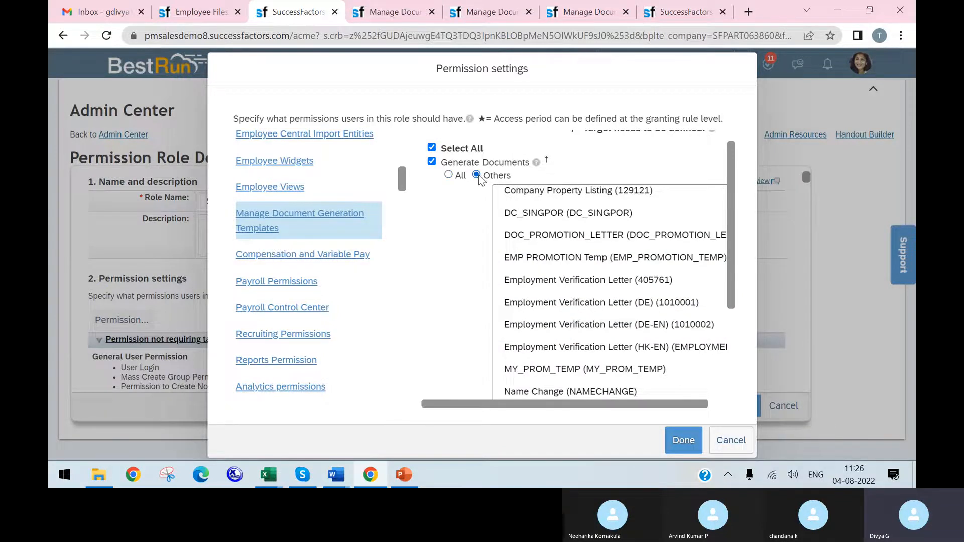
scroll(565, 221, "down", 3)
scroll(618, 262, "down", 1)
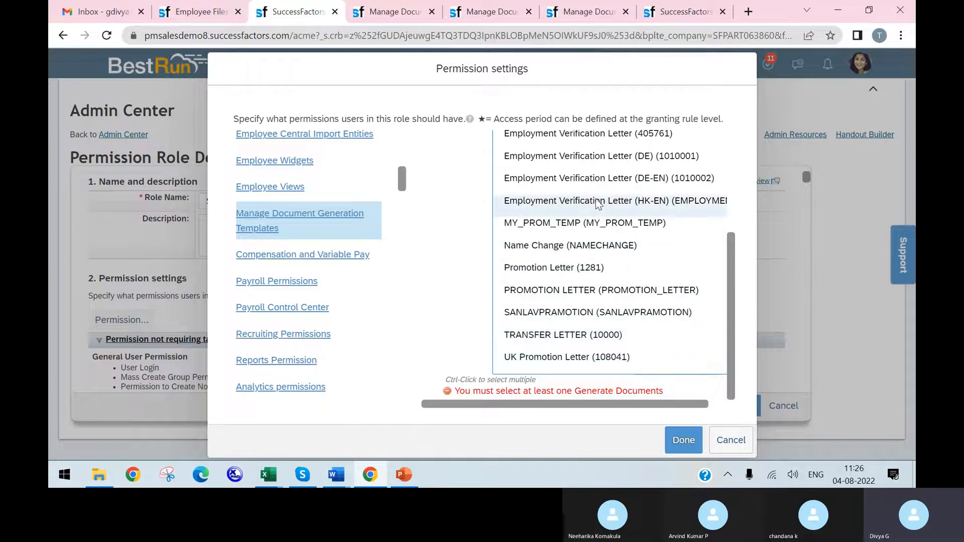
scroll(597, 201, "up", 2)
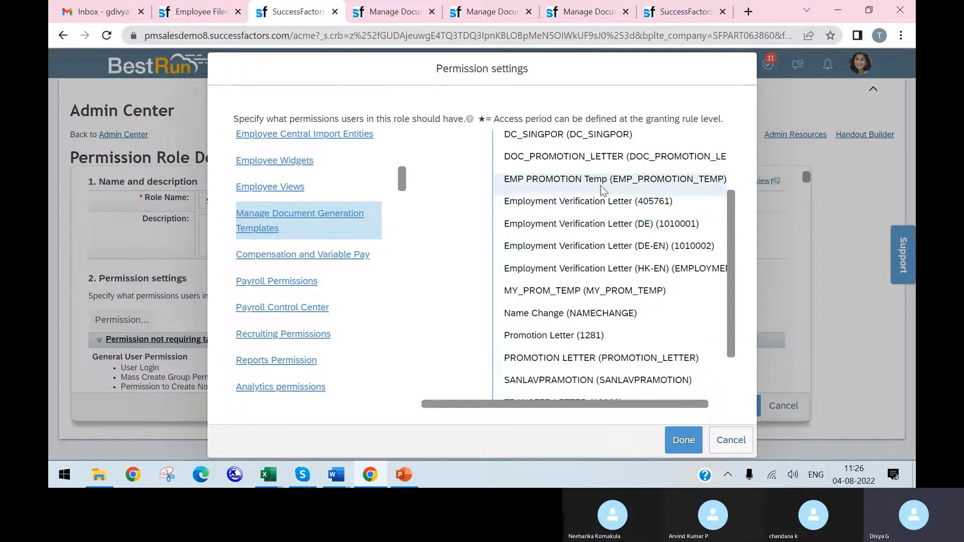
scroll(600, 185, "up", 3)
Step: Save the PROMOTIONLETTER123 template mapping again and check the template's record
left_click(582, 12)
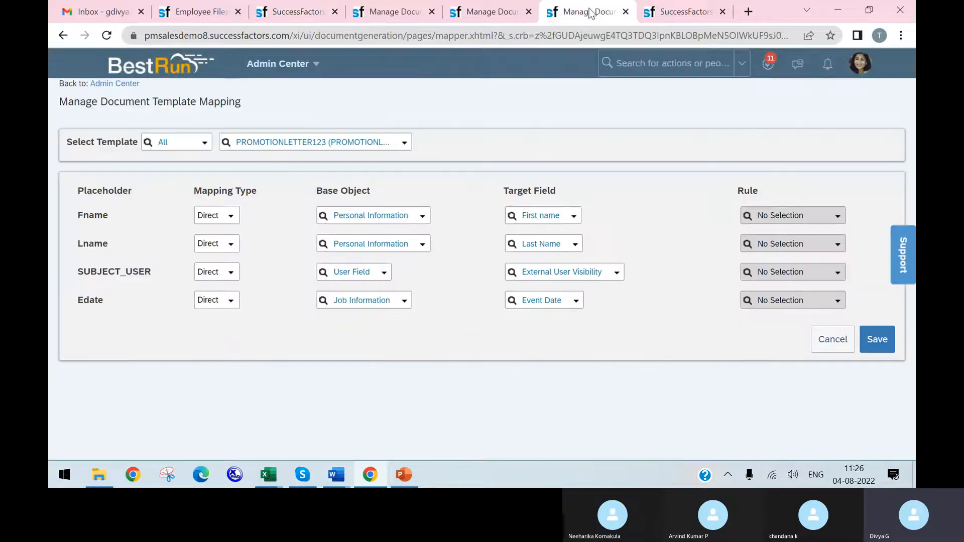
left_click(876, 346)
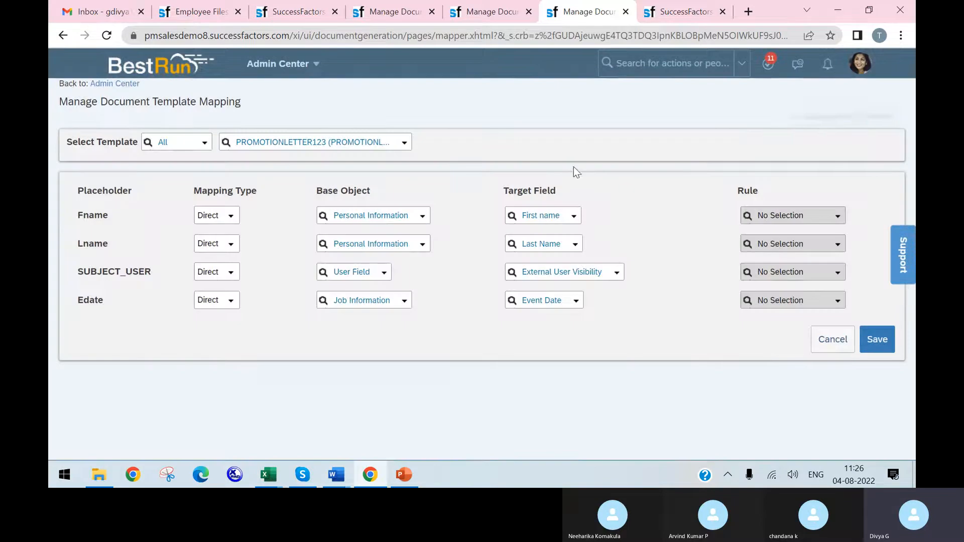
left_click(504, 15)
scroll(623, 238, "down", 1)
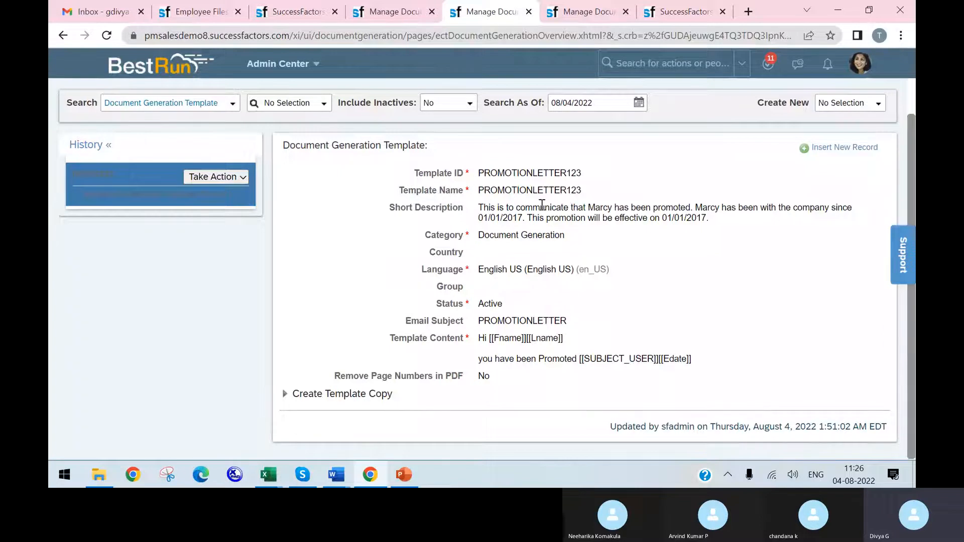
Step: Set the role's Generate Documents target back to All, recheck its template list, and cancel the permission settings
left_click(381, 12)
left_click(295, 11)
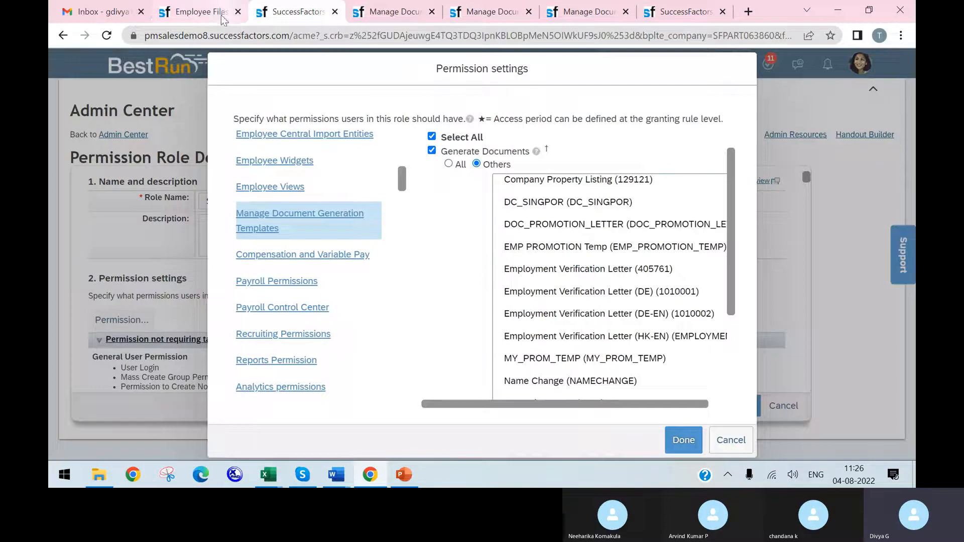
left_click(432, 137)
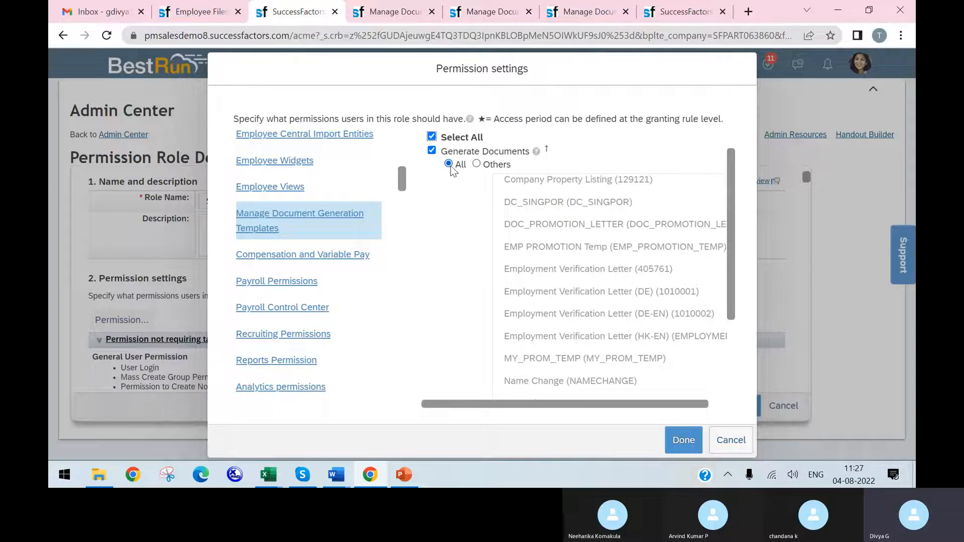
scroll(662, 326, "down", 3)
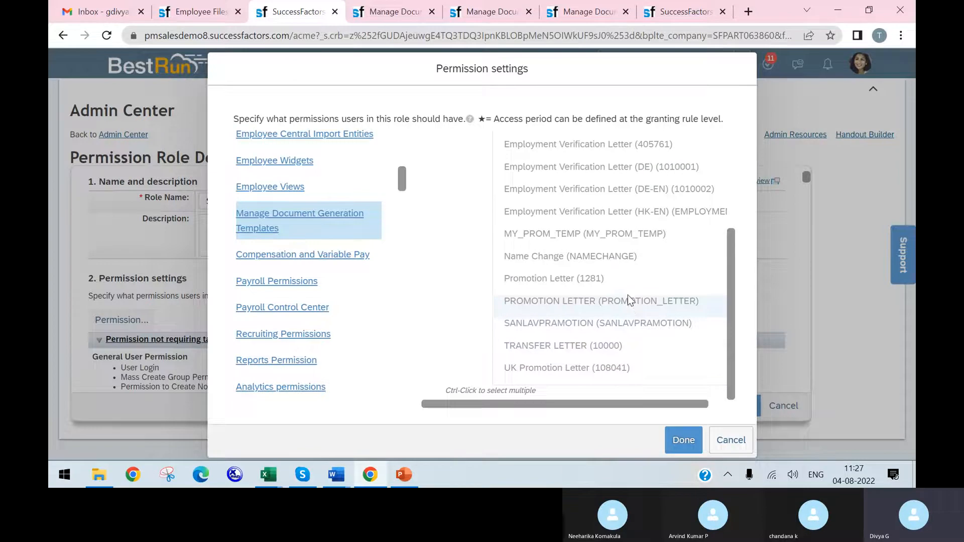
scroll(628, 296, "up", 3)
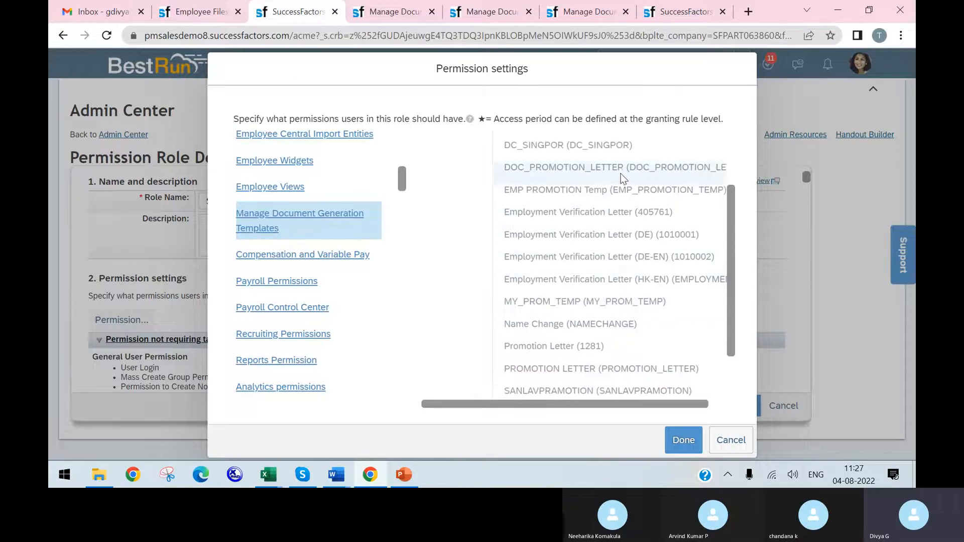
scroll(623, 185, "up", 2)
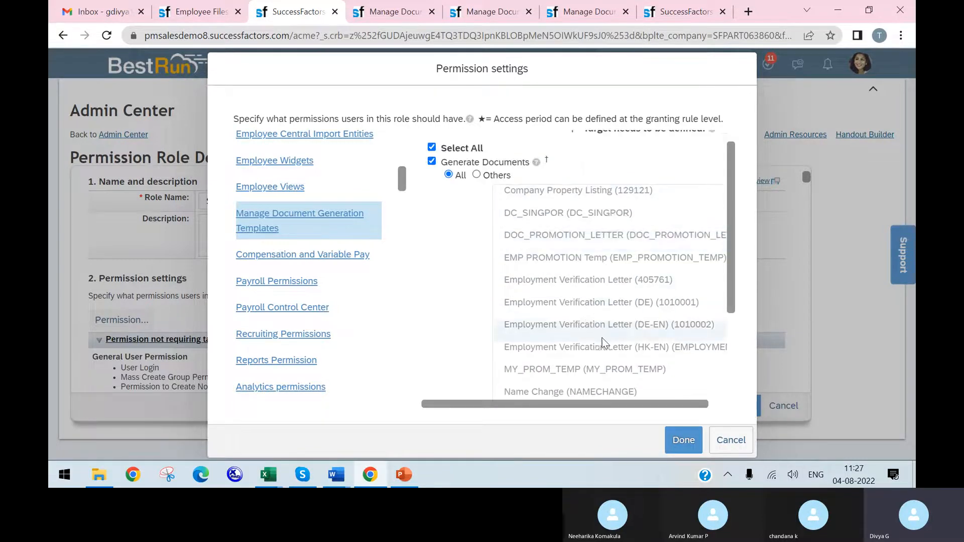
scroll(622, 380, "down", 5)
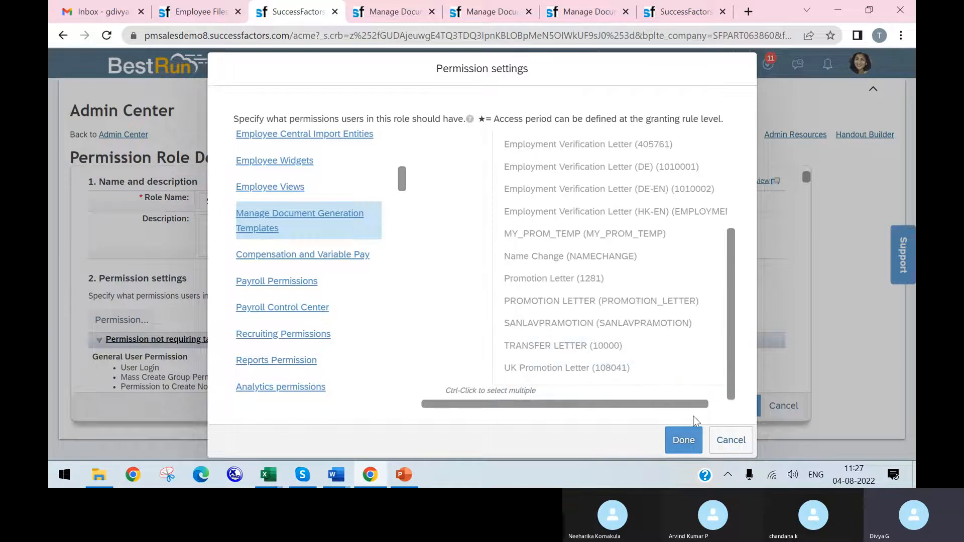
left_click(731, 440)
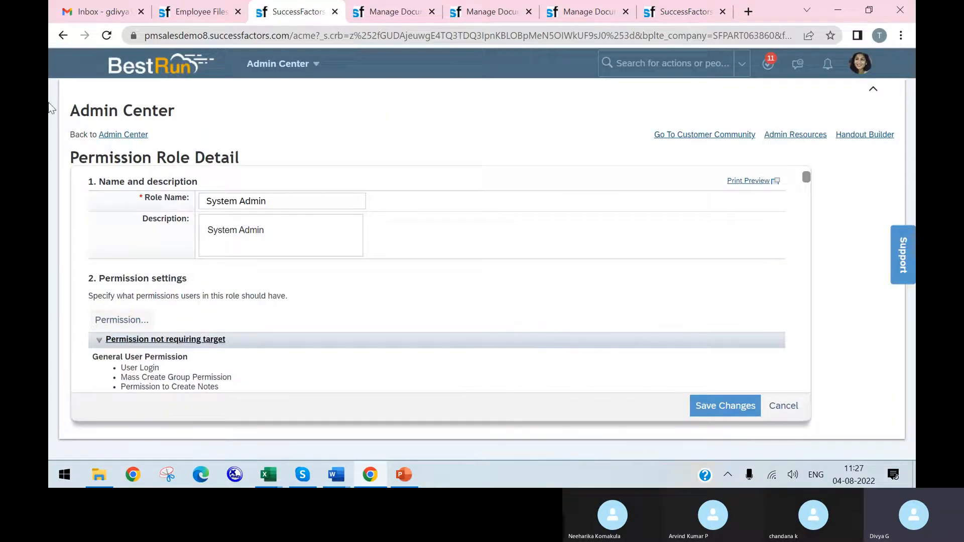
Step: Reload the System Admin role's detail page, dismissing the alerts
left_click(106, 35)
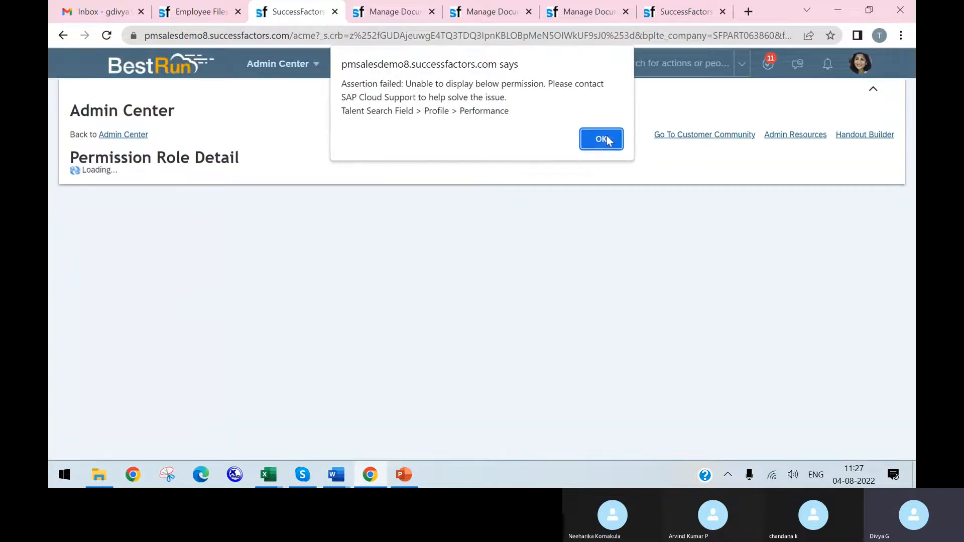
left_click(607, 140)
left_click(603, 140)
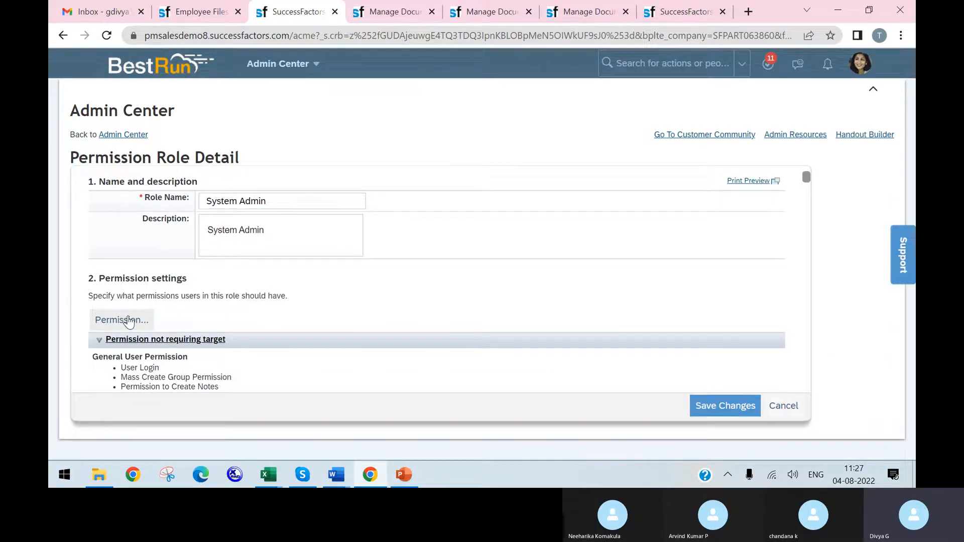
Step: Recheck the Generate Documents template list under Manage Document Generation Templates and close the permission settings without changes
left_click(129, 322)
scroll(306, 296, "down", 6)
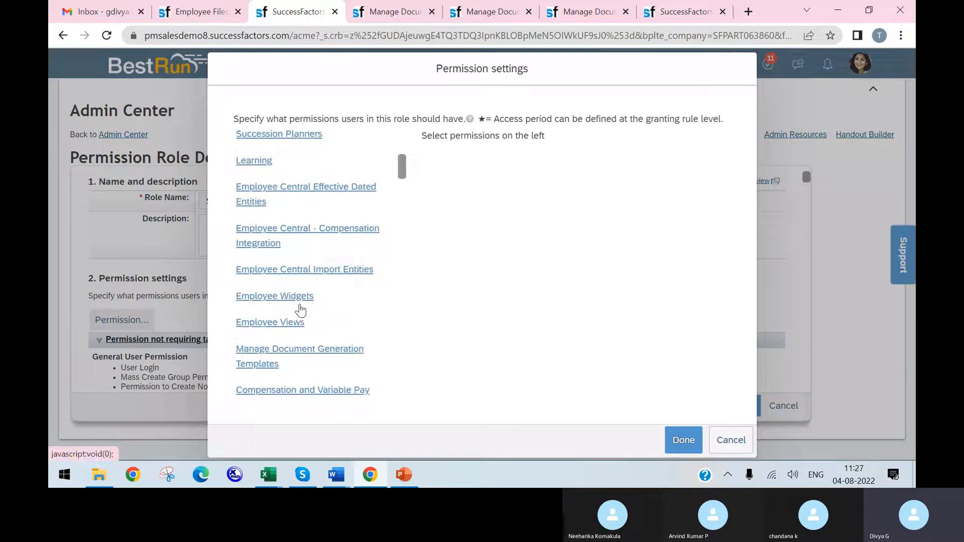
scroll(291, 241, "down", 3)
left_click(307, 223)
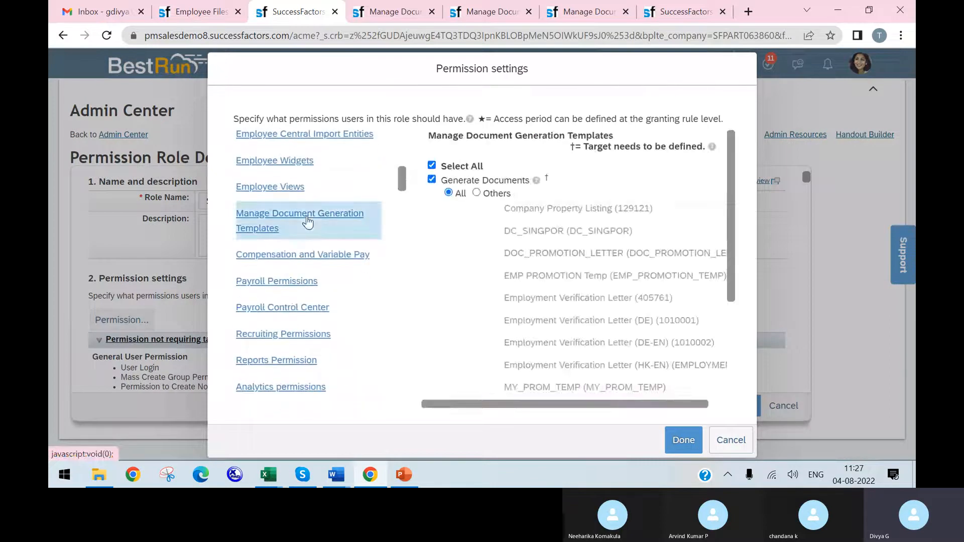
scroll(603, 240, "down", 3)
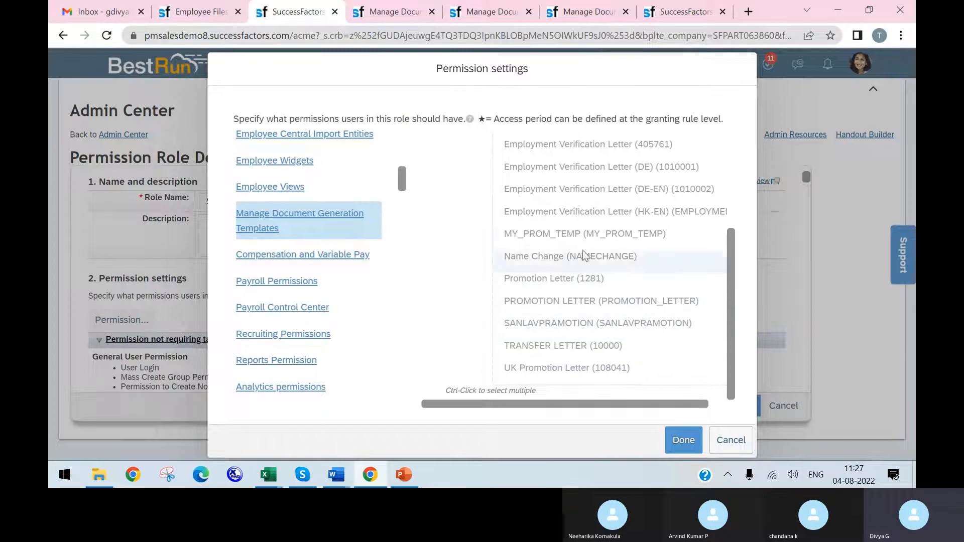
scroll(577, 234, "up", 2)
scroll(597, 256, "up", 1)
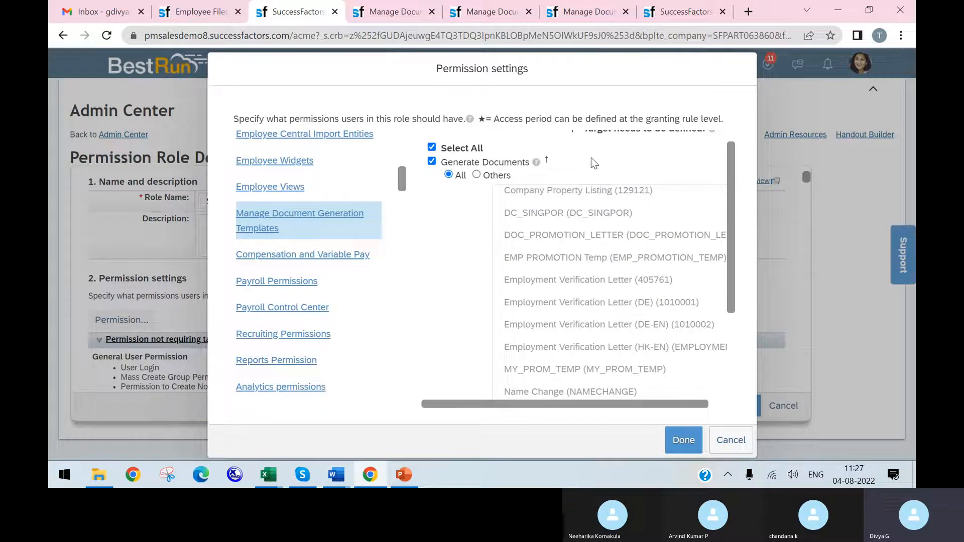
scroll(667, 211, "up", 1)
left_click(731, 440)
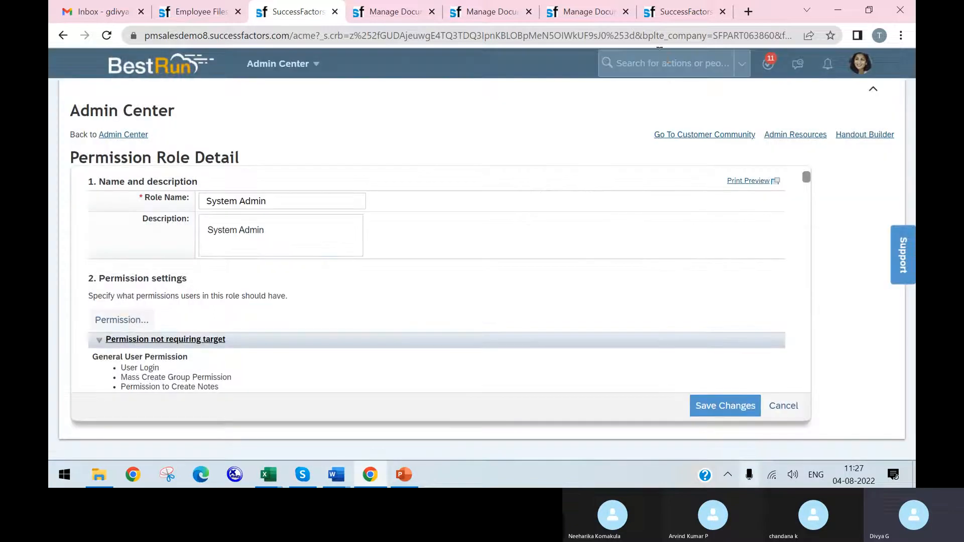
Step: Search the system actions for "manage permission rol" and open Manage Permission Roles
type("manage epe")
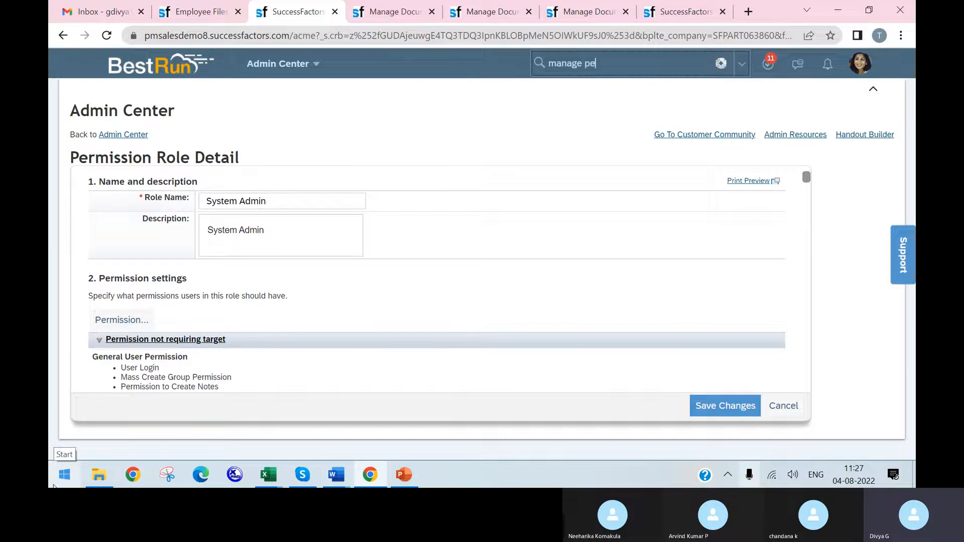
type("rmis")
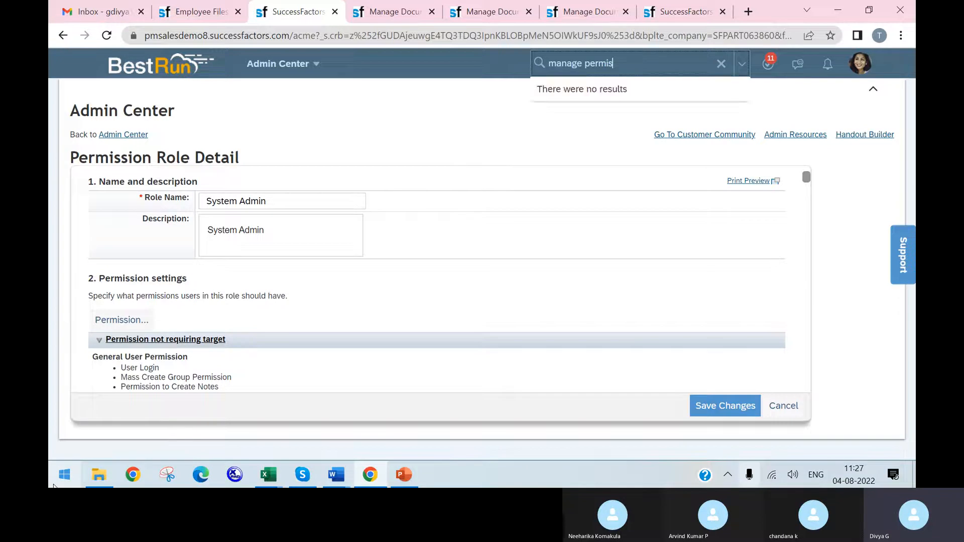
type("iiision rol")
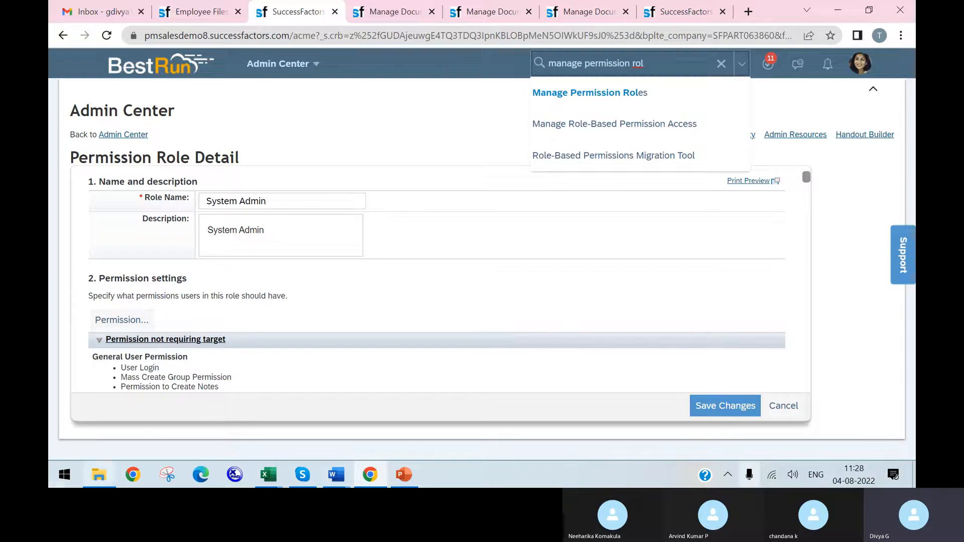
left_click(688, 98)
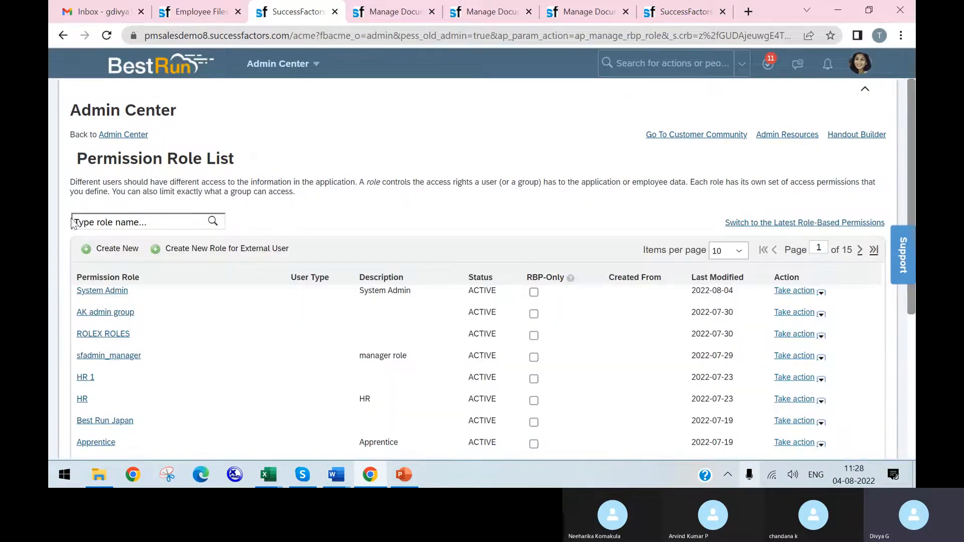
Step: Open the System Admin role from the permission role list, dismissing the alerts
left_click(105, 291)
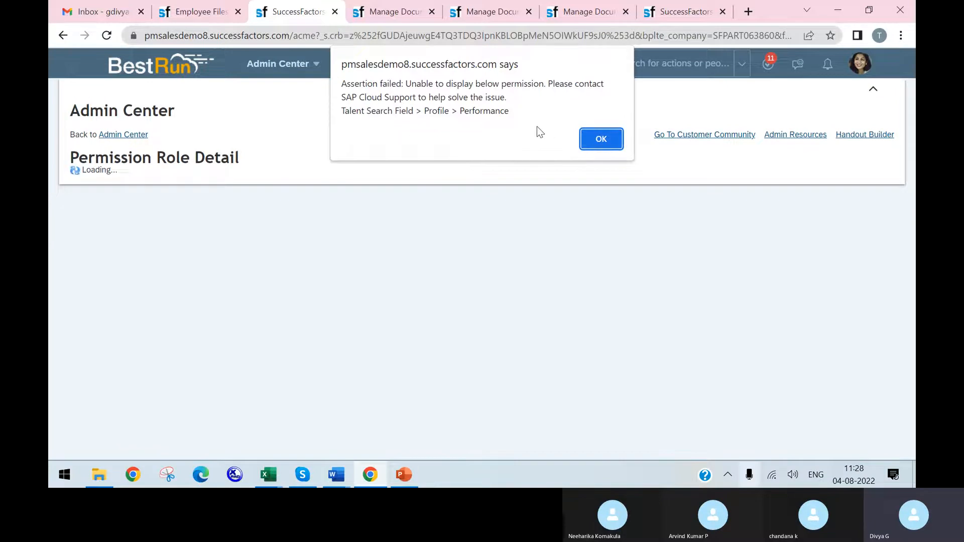
left_click(602, 143)
left_click(599, 142)
left_click(598, 142)
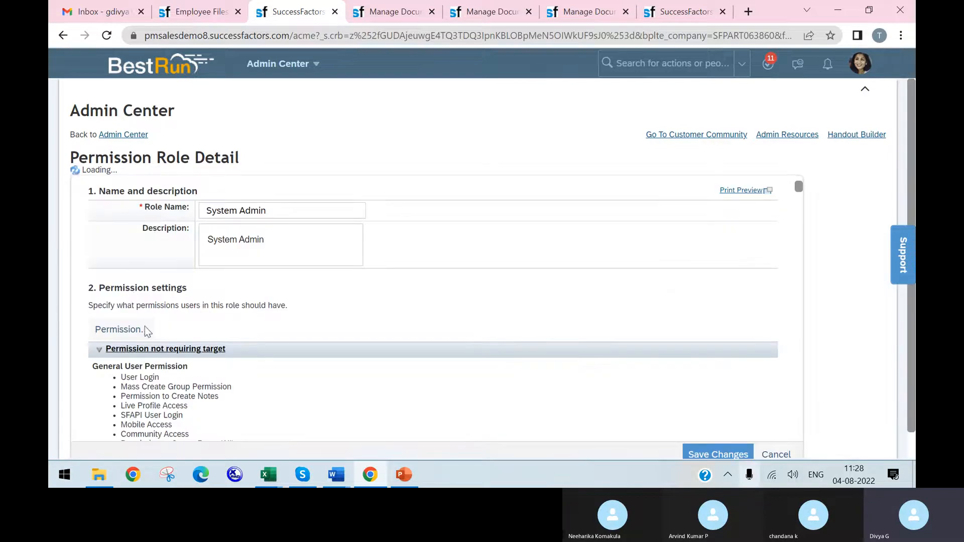
Step: Open the System Admin role's permission settings and display the Manage Document Generation Templates permissions
left_click(145, 327)
scroll(358, 246, "down", 2)
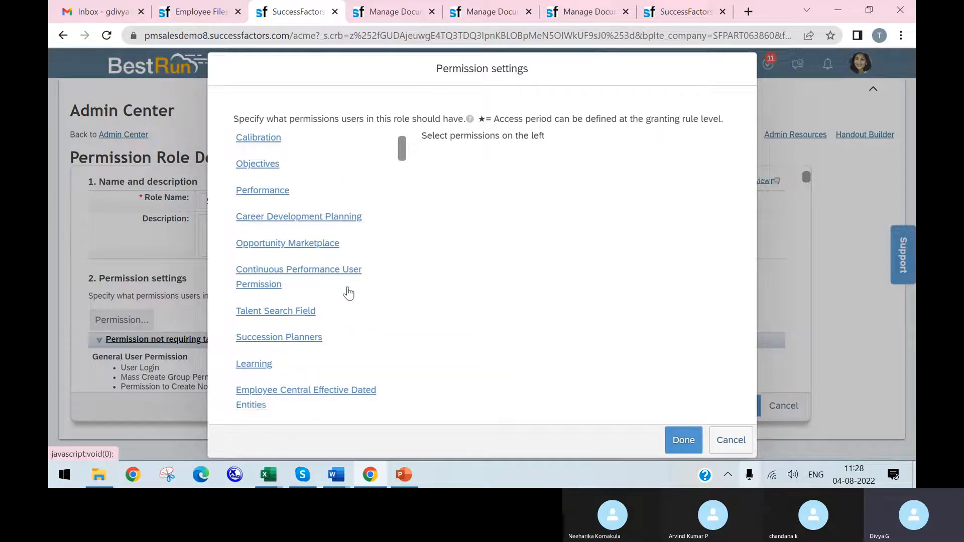
scroll(331, 297, "down", 3)
scroll(302, 312, "down", 2)
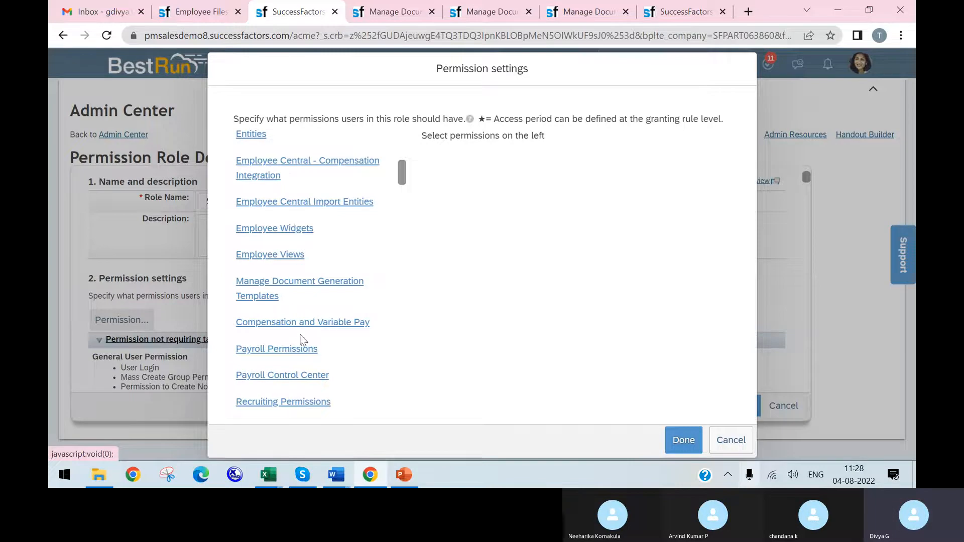
left_click(317, 285)
Step: Examine the full Generate Documents template list to check whether the newly created promotion letter template is included
scroll(584, 245, "down", 2)
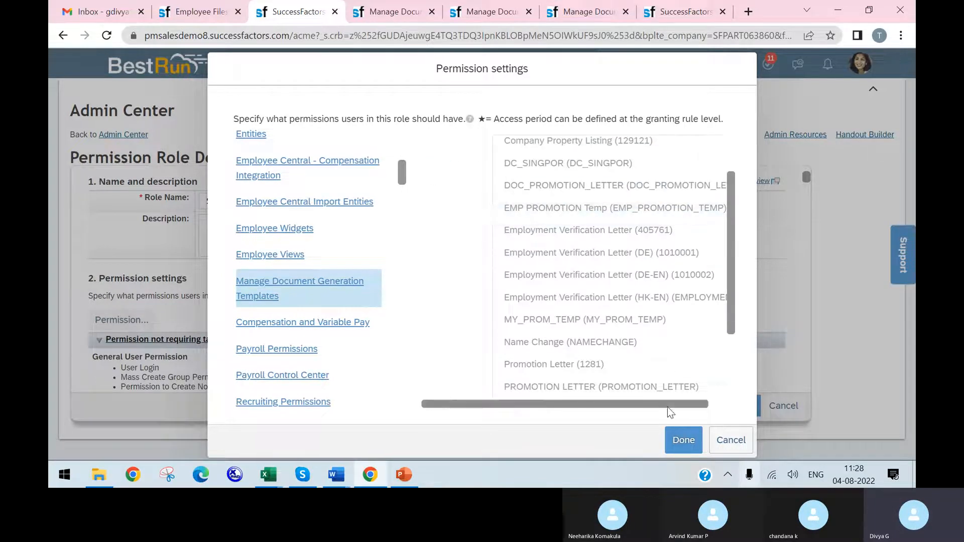
left_click_drag(666, 405, 731, 390)
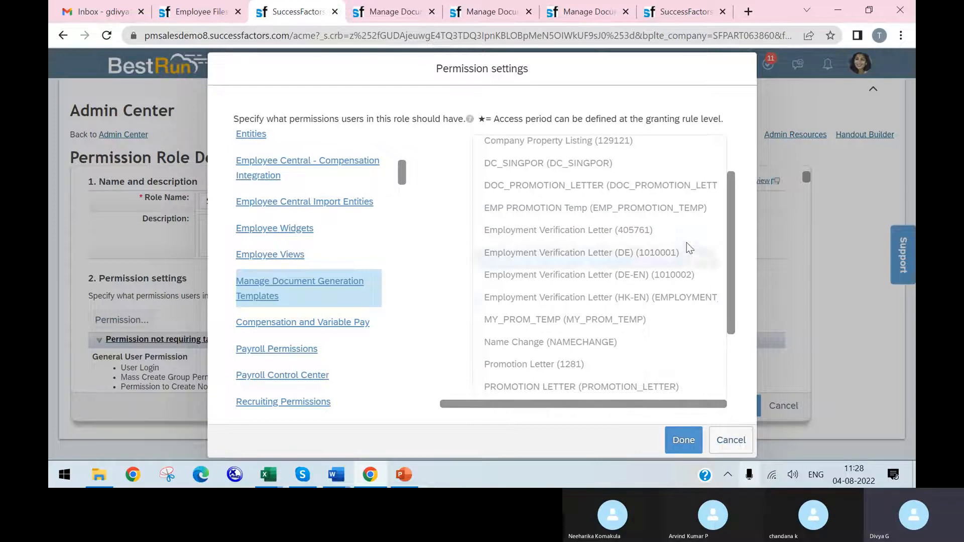
scroll(664, 281, "down", 2)
scroll(663, 294, "down", 1)
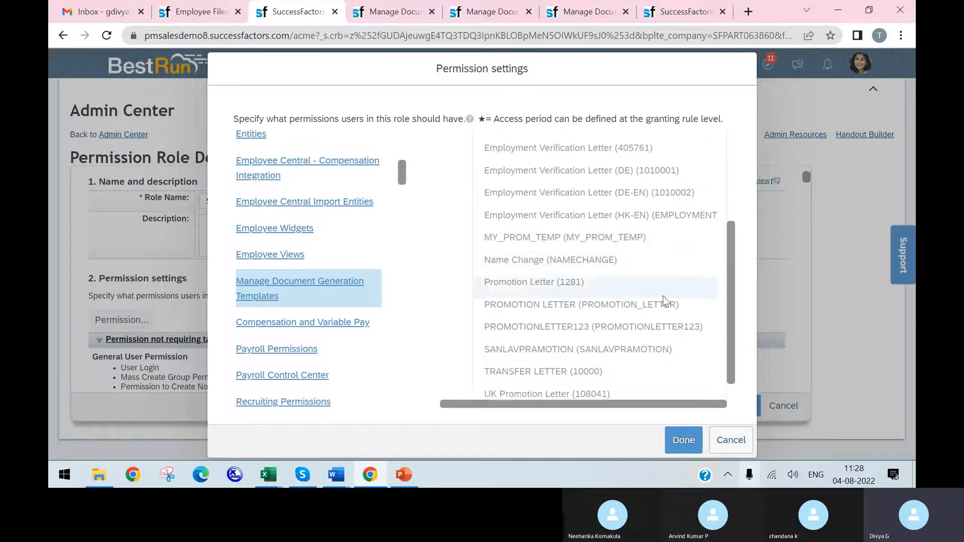
scroll(627, 321, "up", 2)
scroll(627, 346, "down", 2)
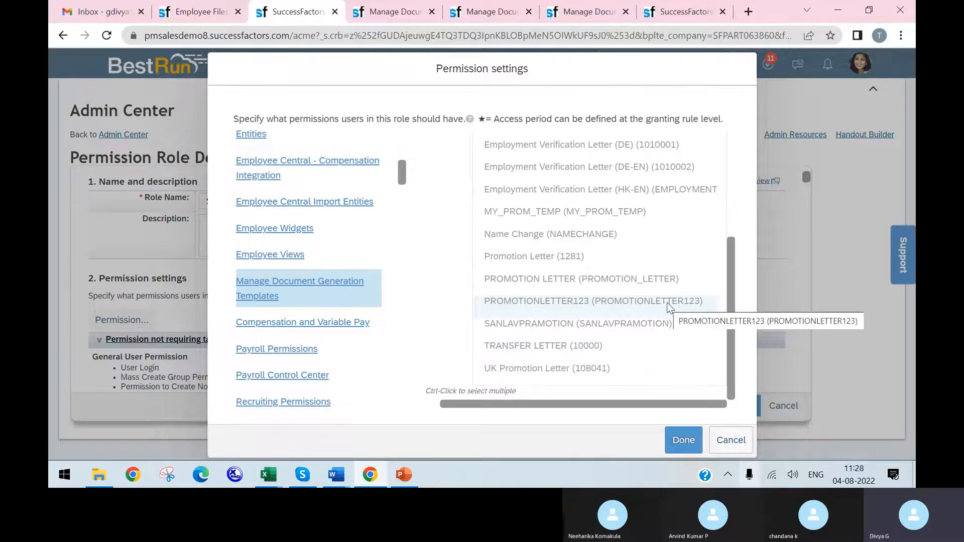
scroll(622, 275, "up", 4)
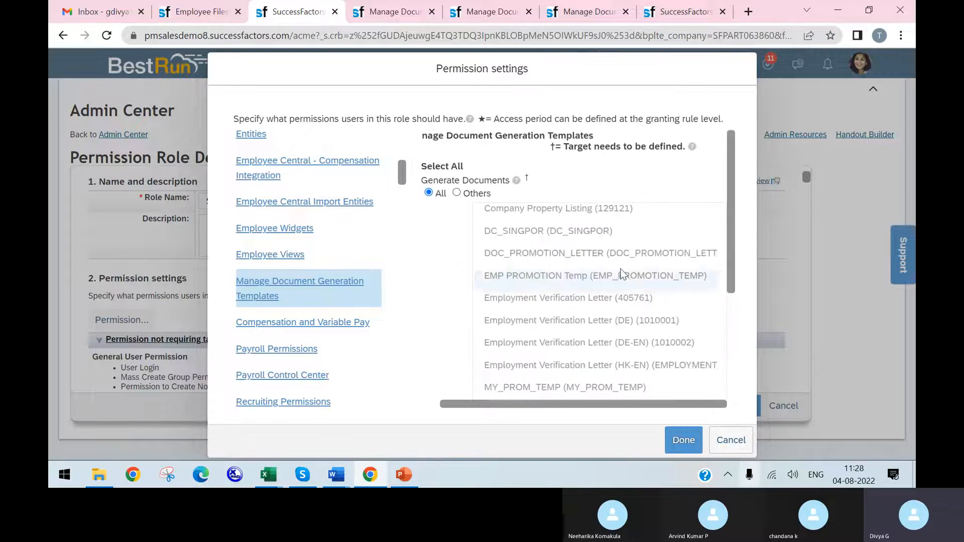
scroll(612, 332, "down", 4)
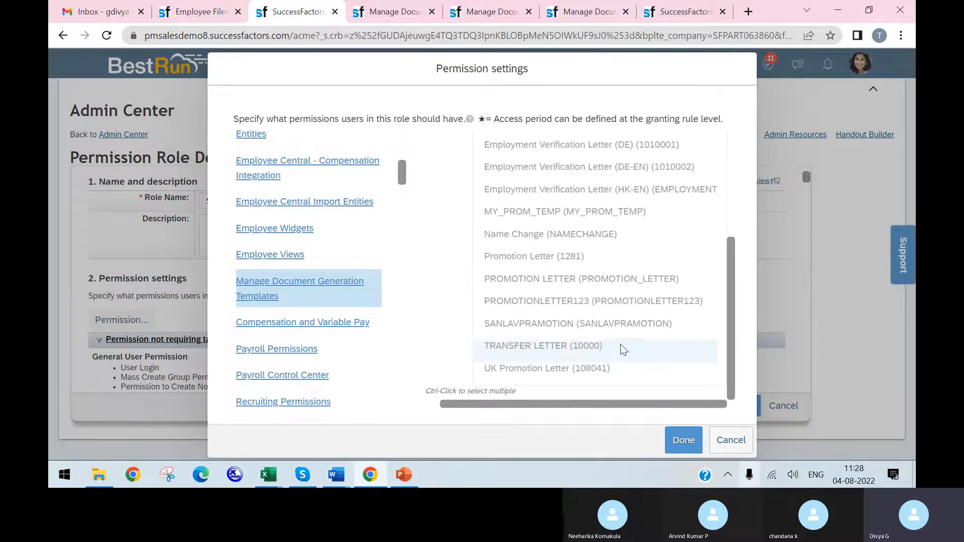
scroll(542, 241, "up", 4)
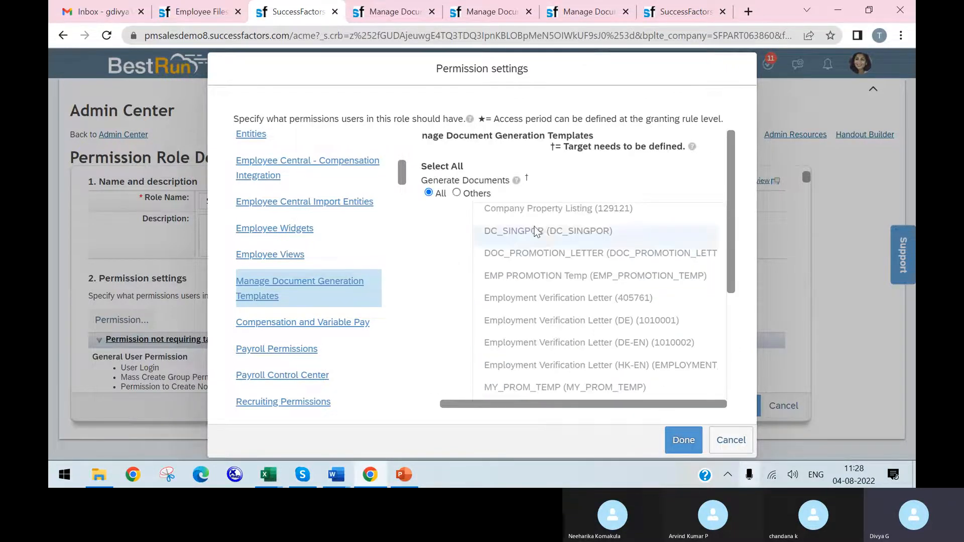
Step: Try limiting Generate Documents to individual templates including PROMOTIONLETTER123, restore the All option and confirm the permission settings
left_click(457, 194)
scroll(577, 271, "down", 5)
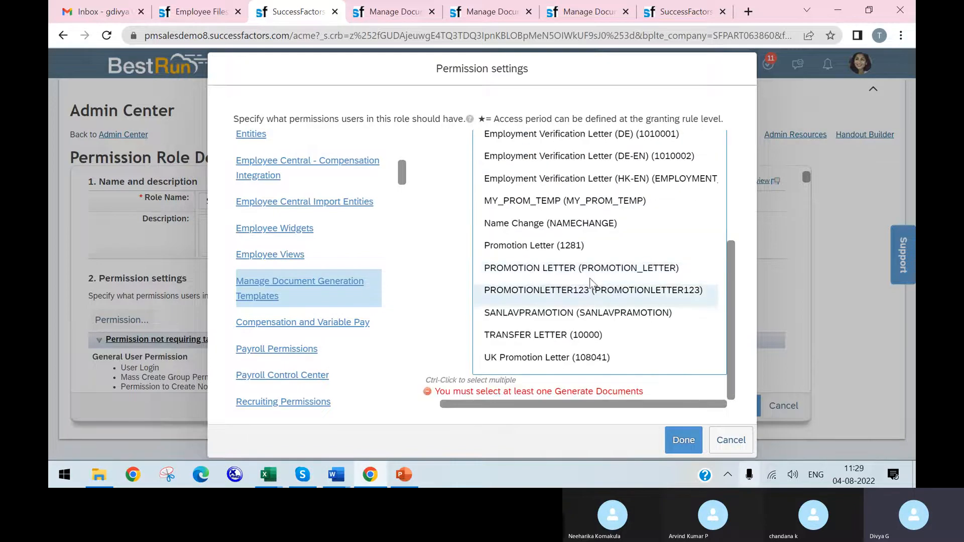
left_click(591, 292)
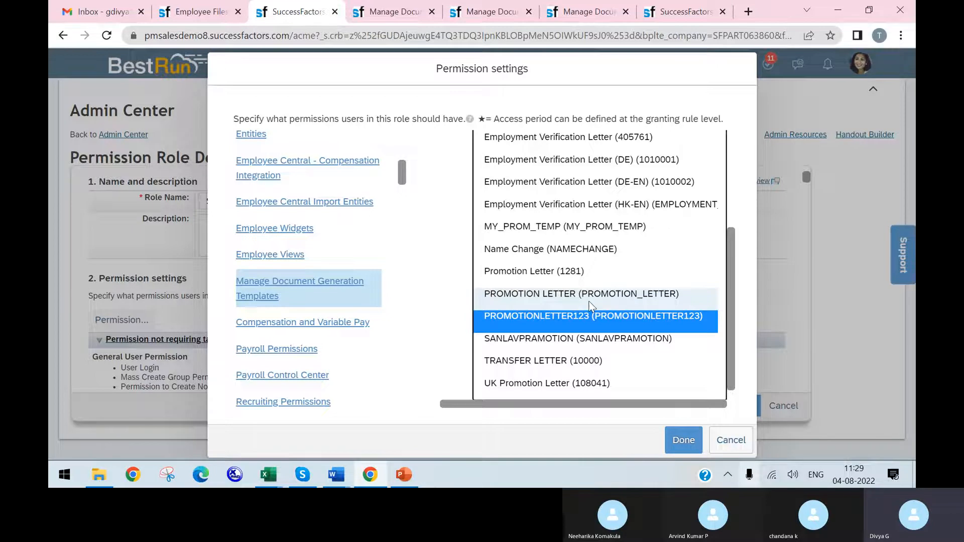
left_click_drag(564, 256, 550, 182)
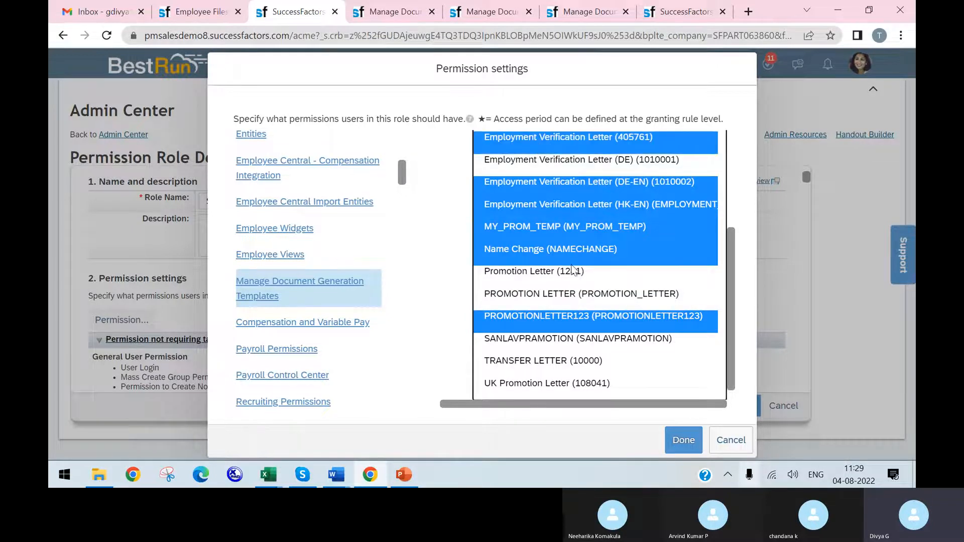
scroll(531, 284, "up", 3)
left_click(428, 193)
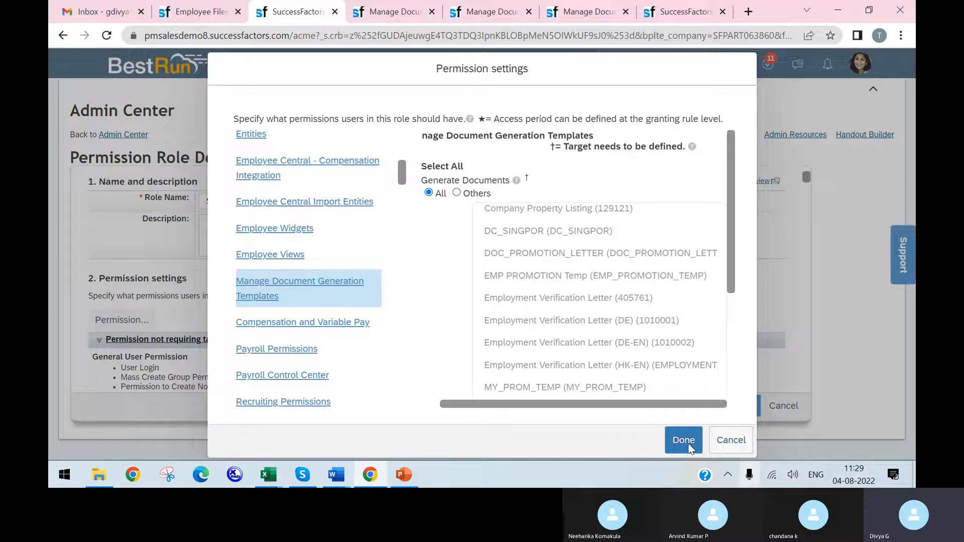
left_click(694, 438)
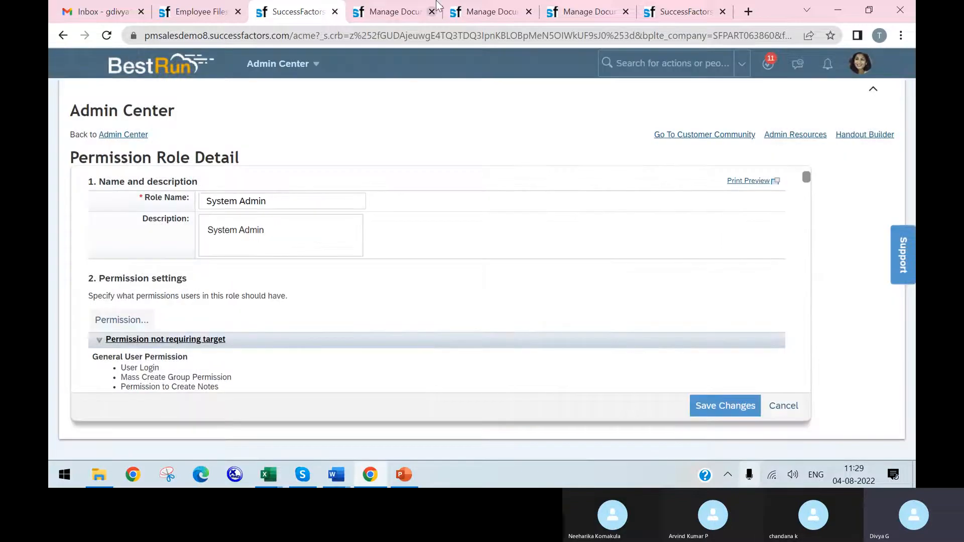
Step: Look through the open SuccessFactors pages for the employee's profile page and reload it
left_click(412, 15)
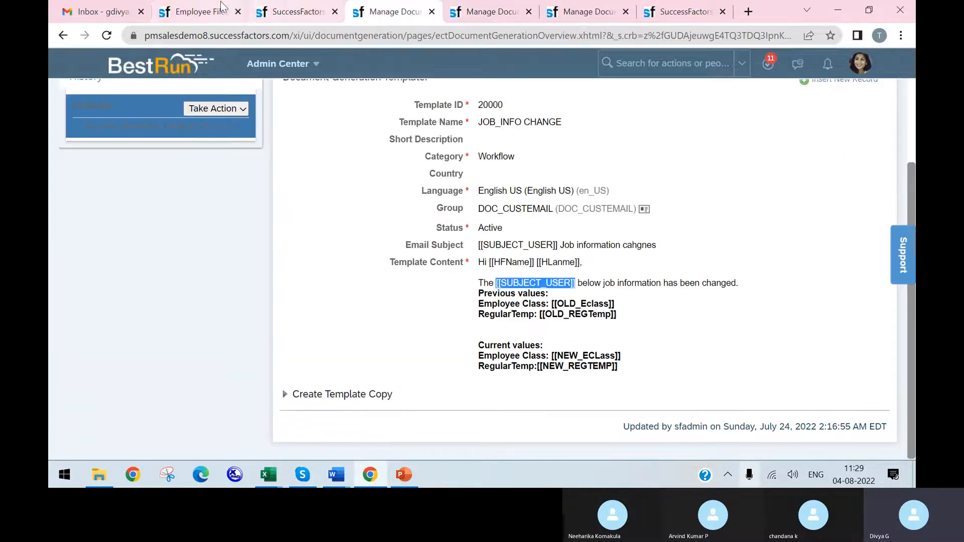
left_click(201, 11)
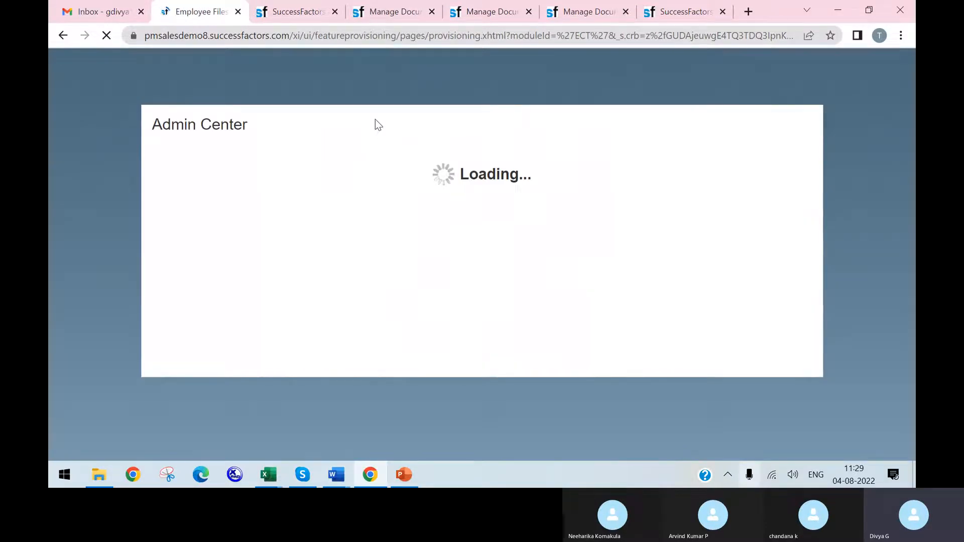
left_click(382, 15)
left_click(479, 14)
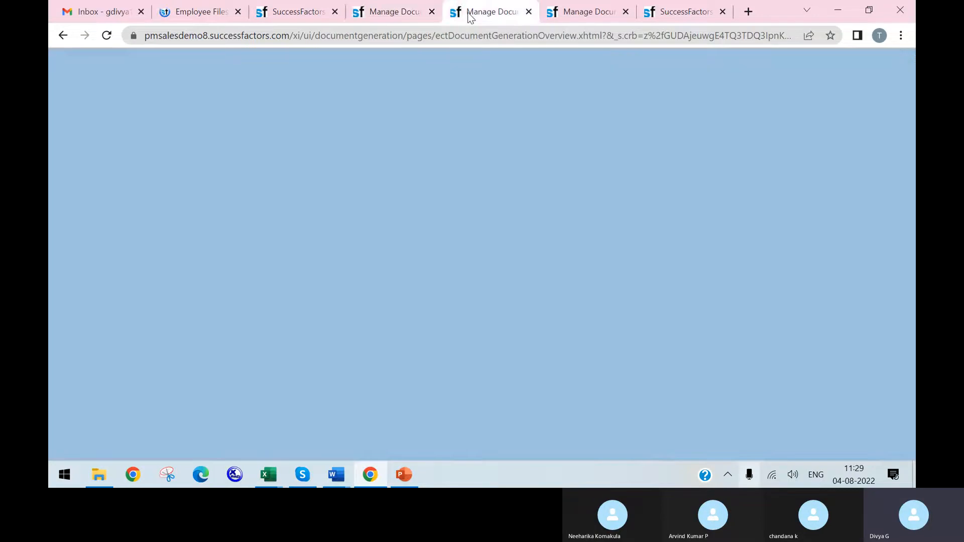
left_click(581, 19)
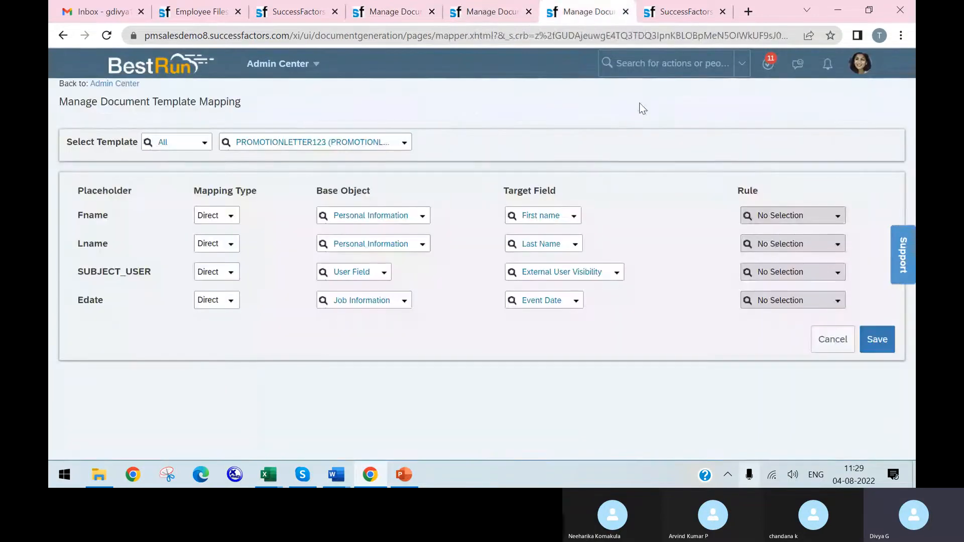
left_click(683, 12)
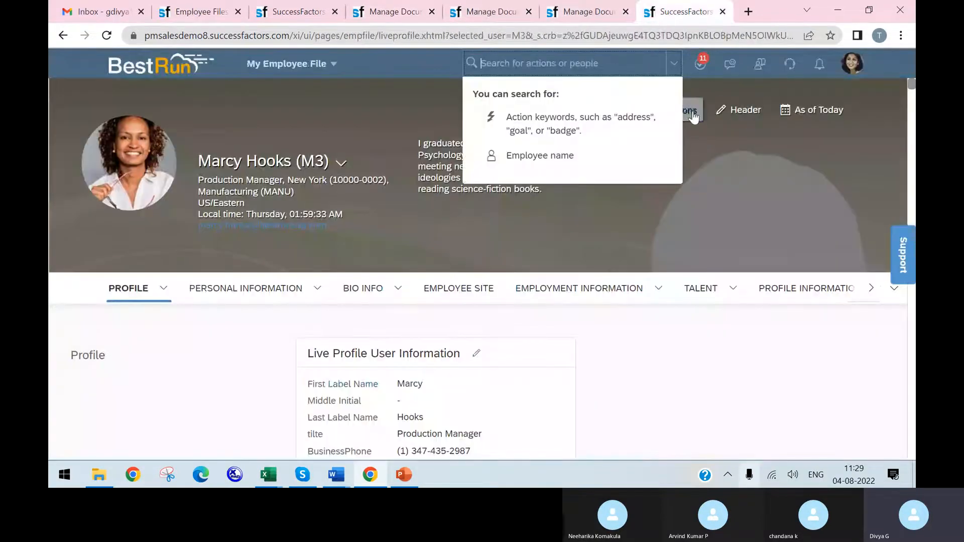
left_click(109, 37)
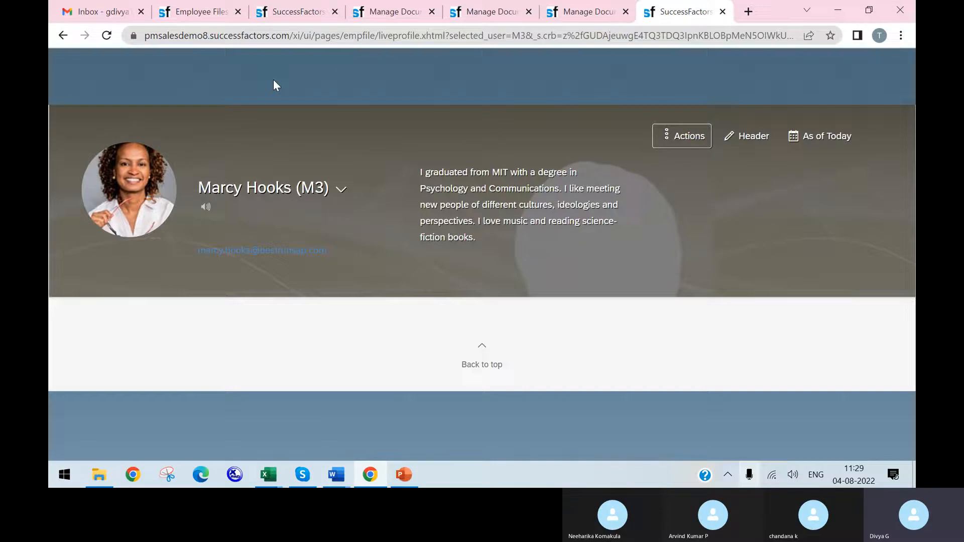
Step: Start the Generate Document action for the employee and choose the PROMOTIONLETTER123 template
left_click(665, 141)
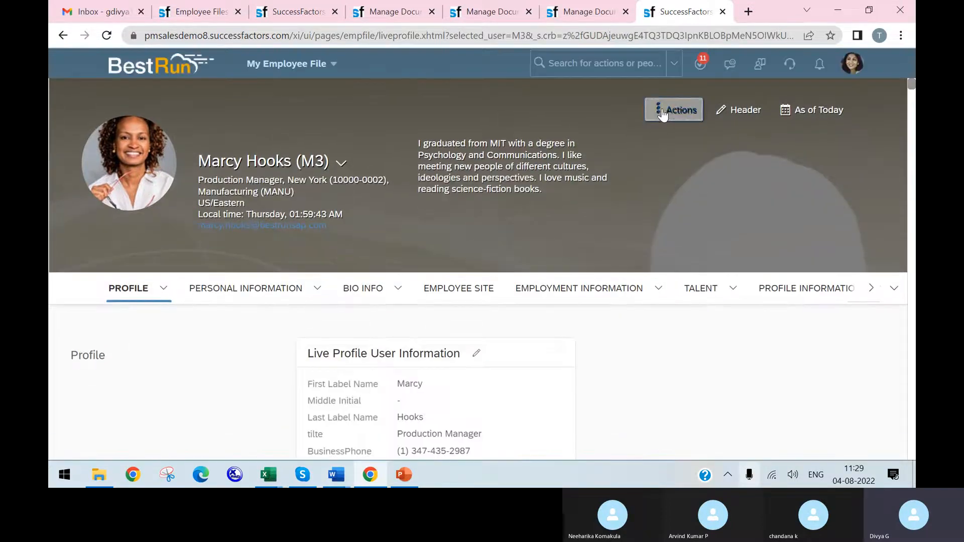
left_click(658, 111)
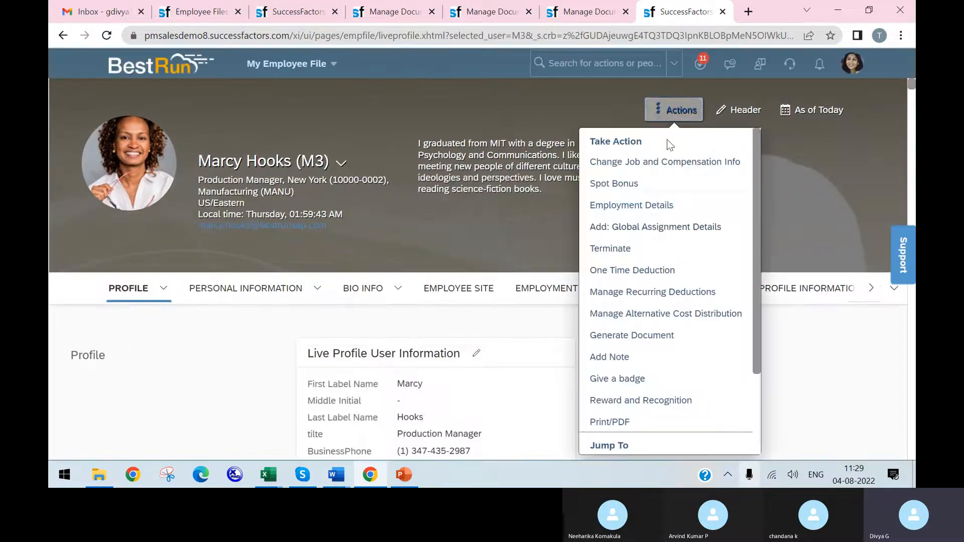
left_click(661, 335)
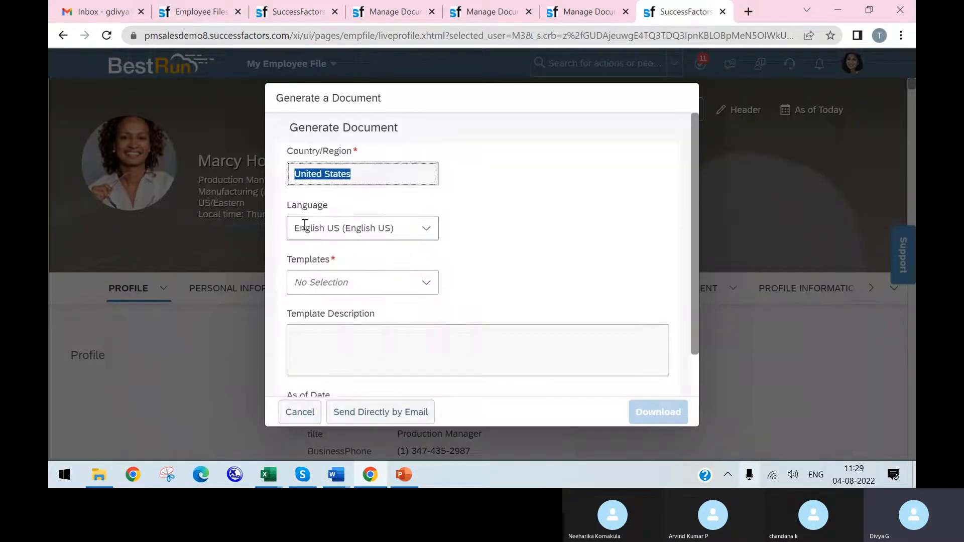
scroll(427, 271, "down", 1)
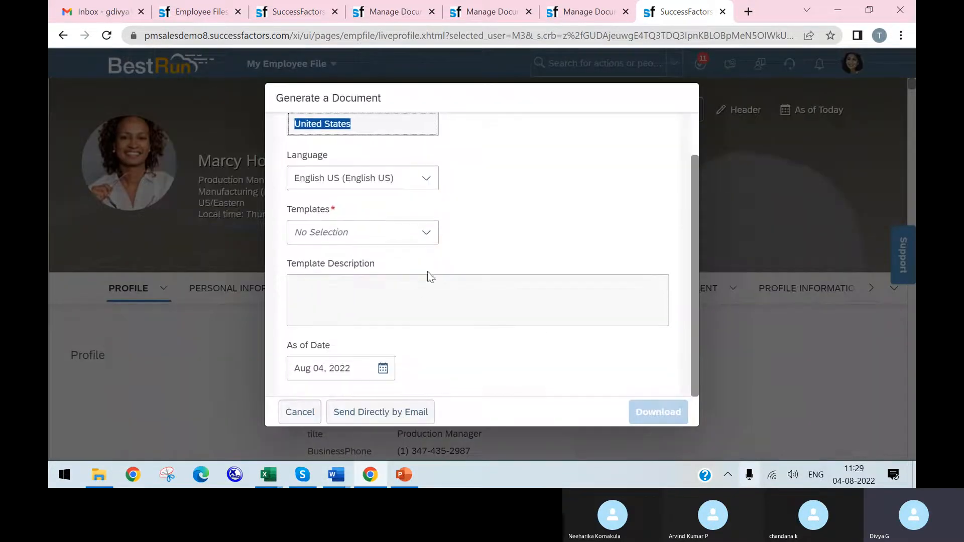
left_click(426, 233)
scroll(416, 311, "down", 1)
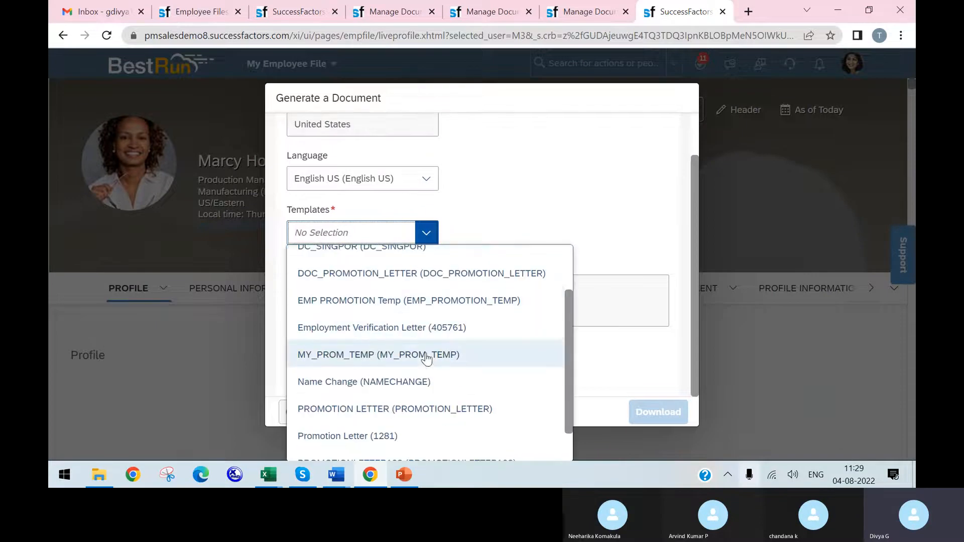
scroll(423, 382, "down", 1)
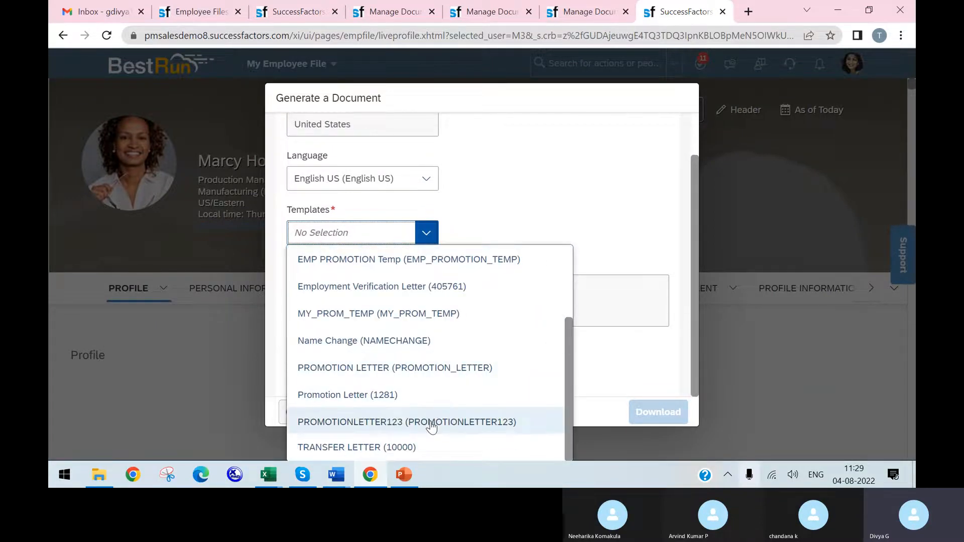
left_click(430, 427)
Step: Download the promotion letter, proceeding with the SUBJECT_USER placeholder left empty, and open the downloaded PDF
left_click(646, 411)
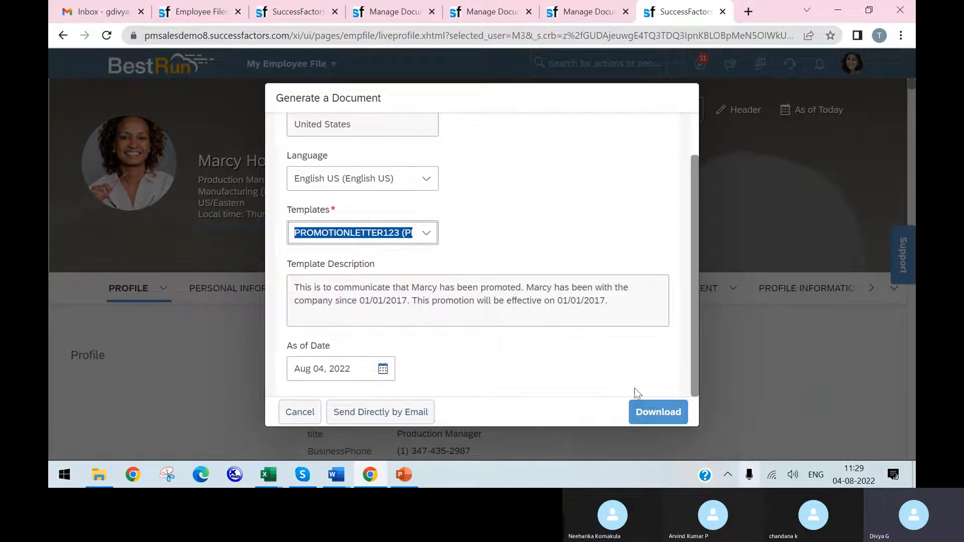
left_click(659, 413)
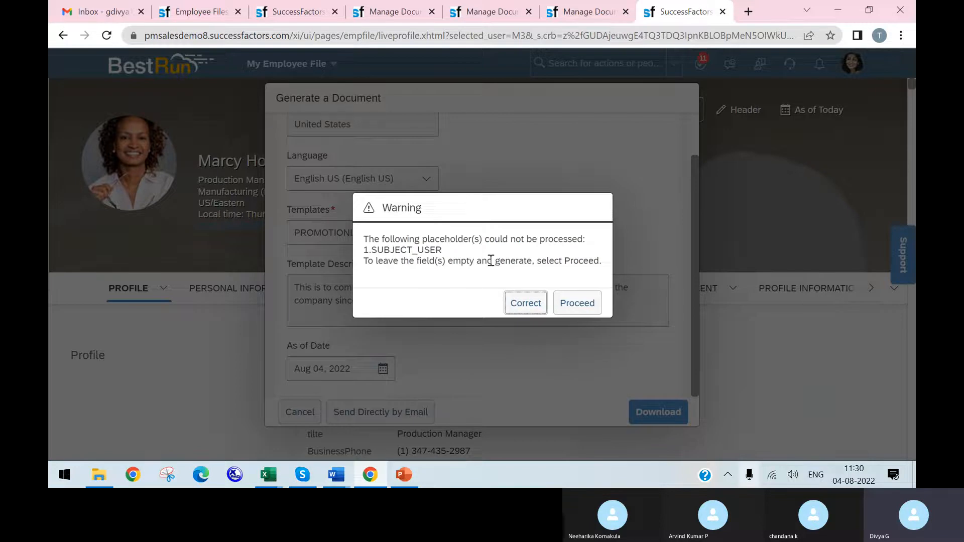
left_click(572, 303)
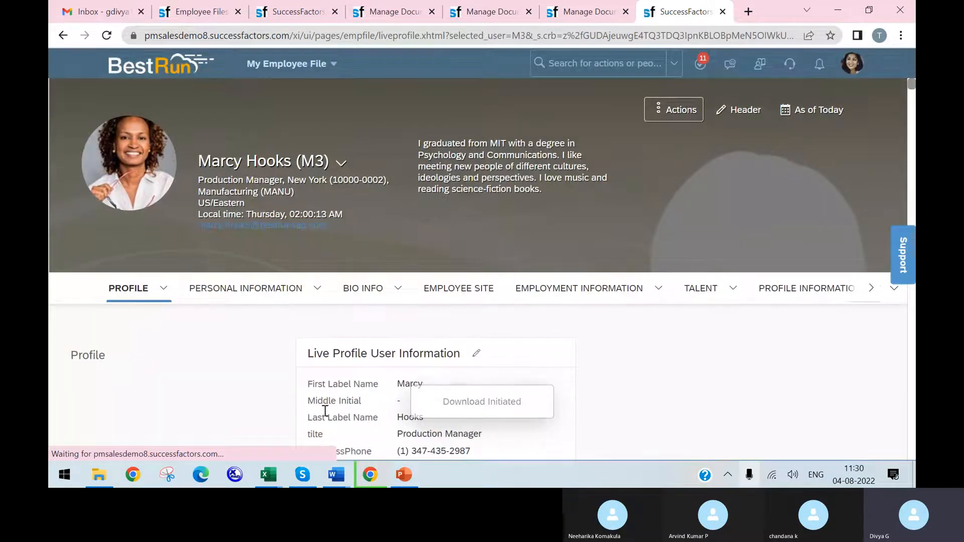
left_click(90, 444)
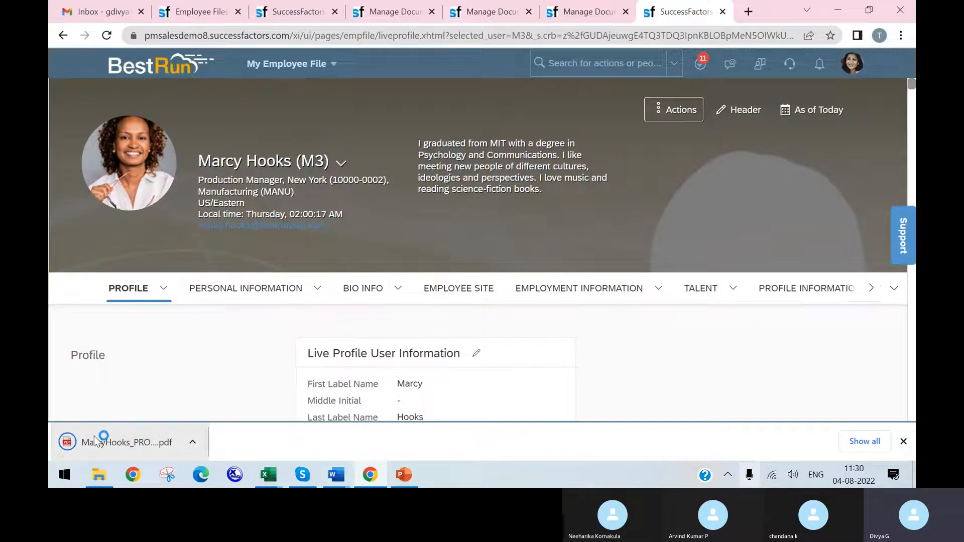
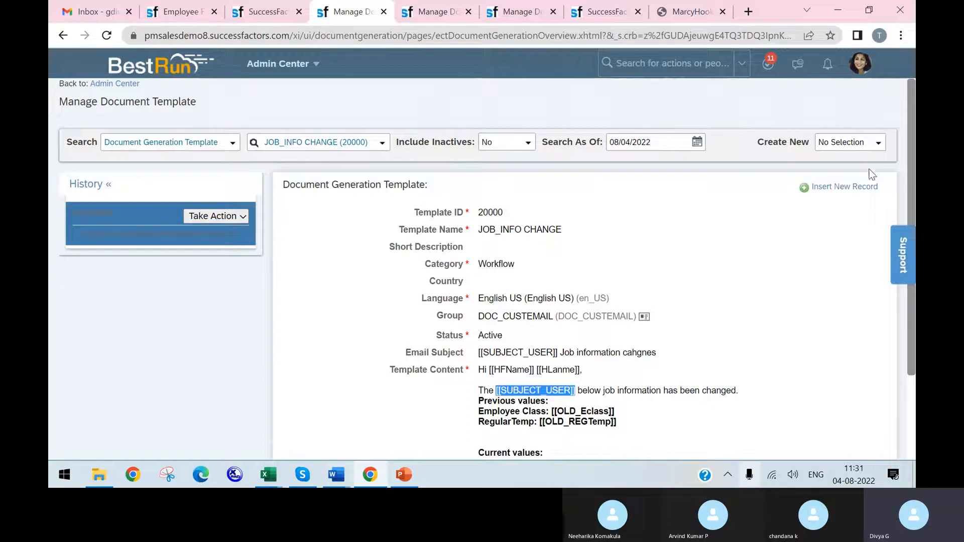
Step: Create a new Document Generation Group and set its Group ID to Address_Chnge
left_click(878, 143)
left_click(798, 168)
left_click(390, 219)
type("Adres")
key("BackSpace")
key("BackSpace")
key("BackSpace")
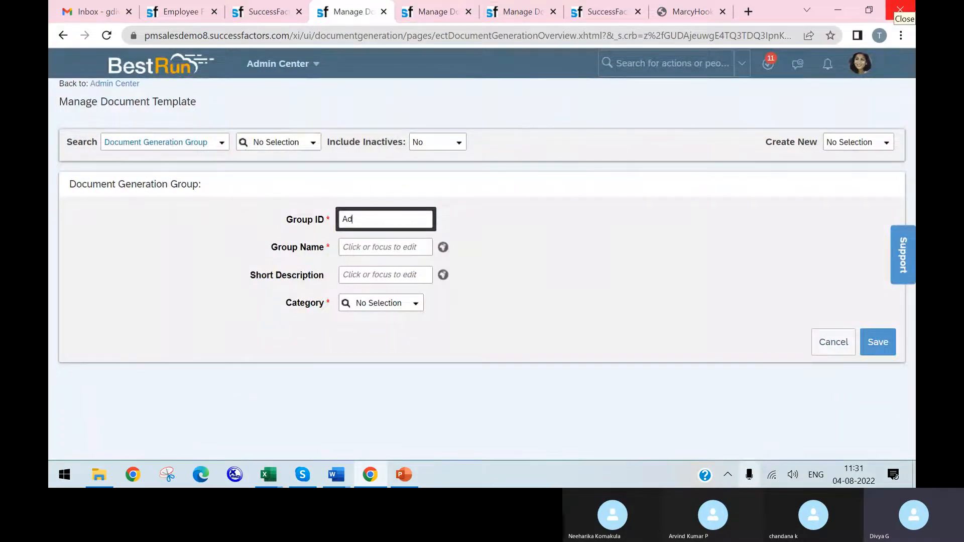
type("dress")
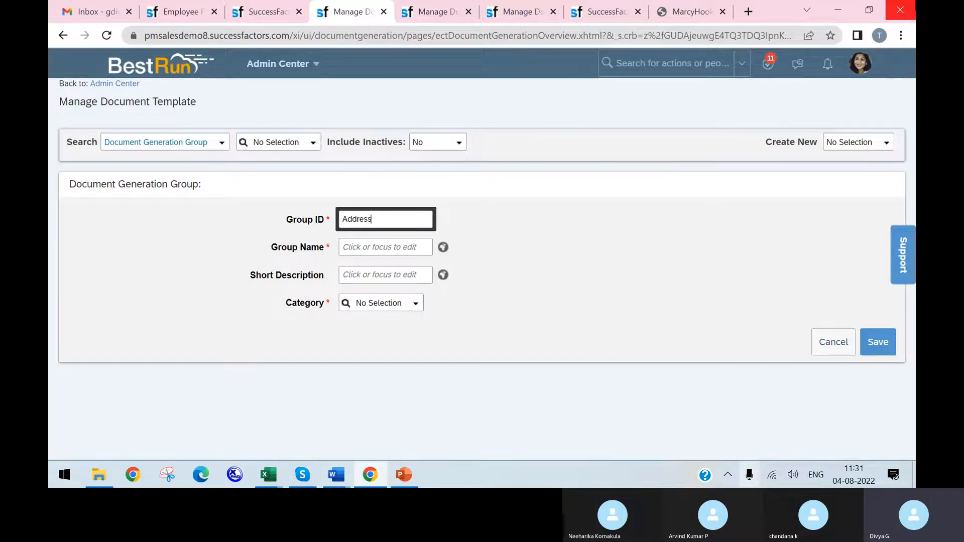
type("_Chnge")
key("Tab")
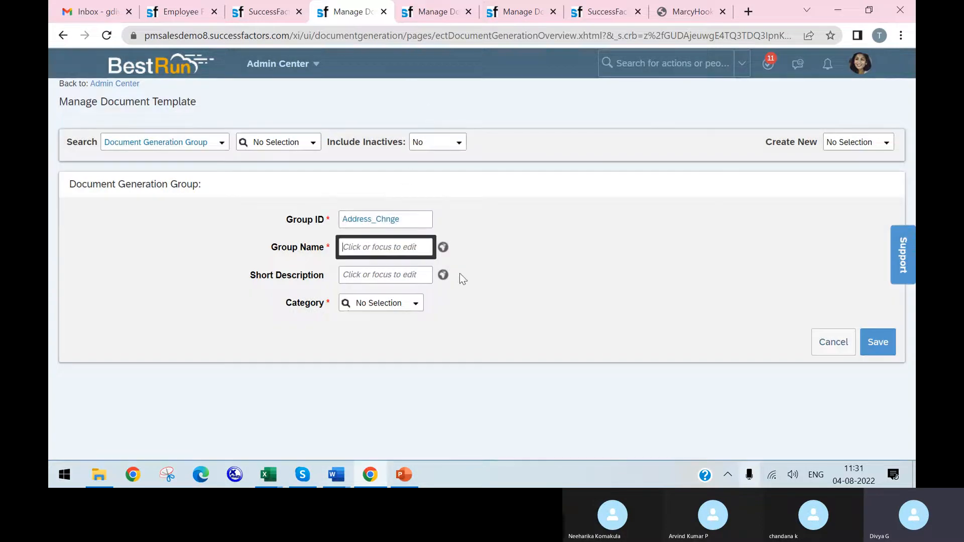
Step: Reuse the Group ID Address_Chnge as the Group Name
left_click_drag(415, 221, 220, 188)
key("ctrl+c")
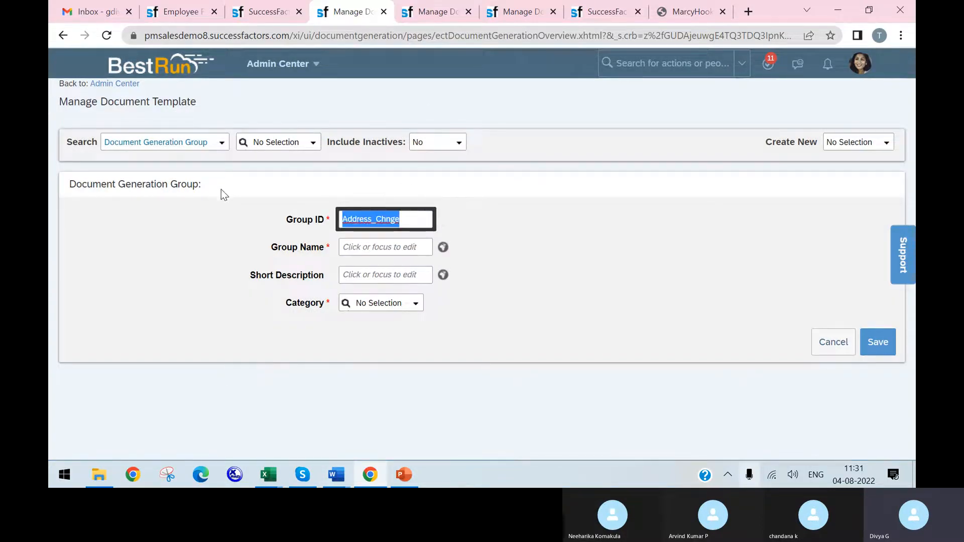
left_click(383, 248)
key("ctrl+v")
Step: Enter the group's short description "My Address has been changed" and set its category to Workflow
left_click(391, 277)
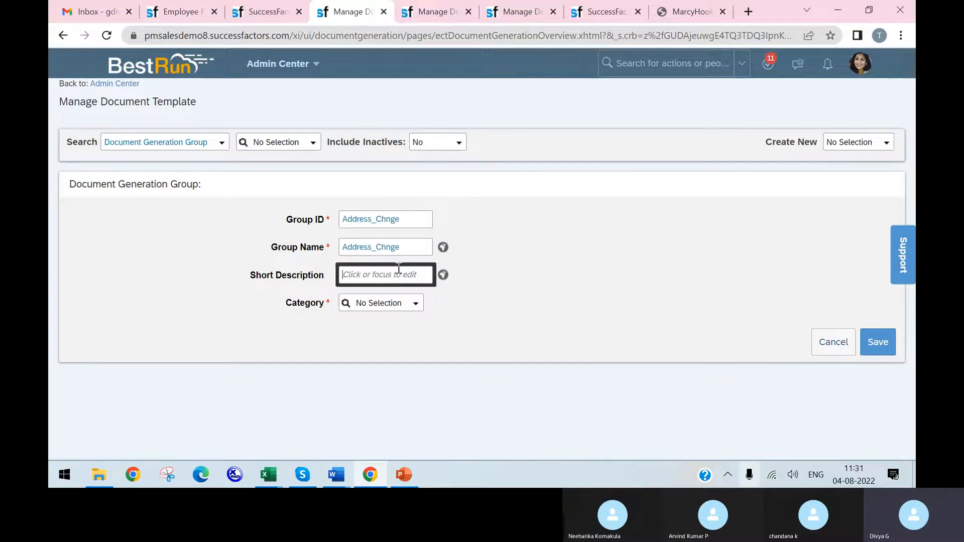
type("My Address has been changed")
left_click(420, 309)
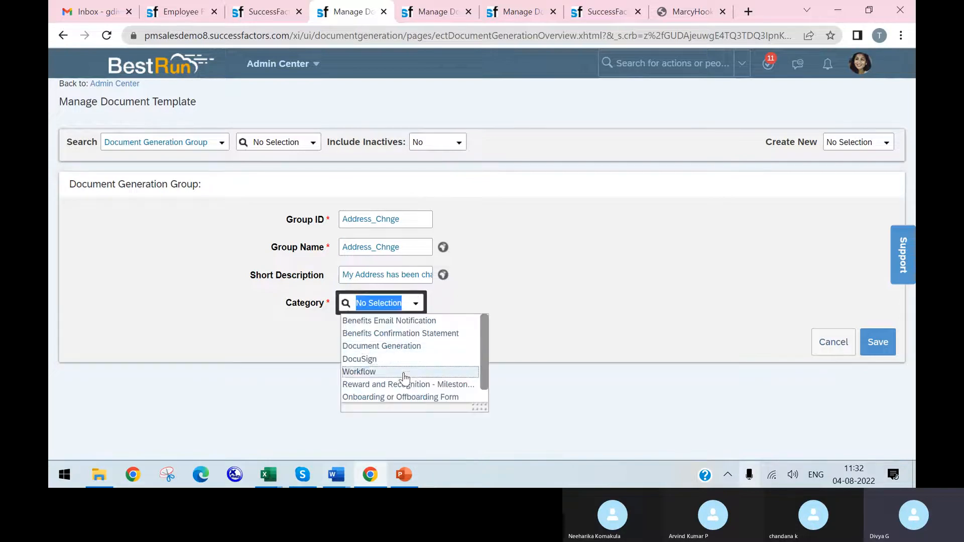
left_click(406, 375)
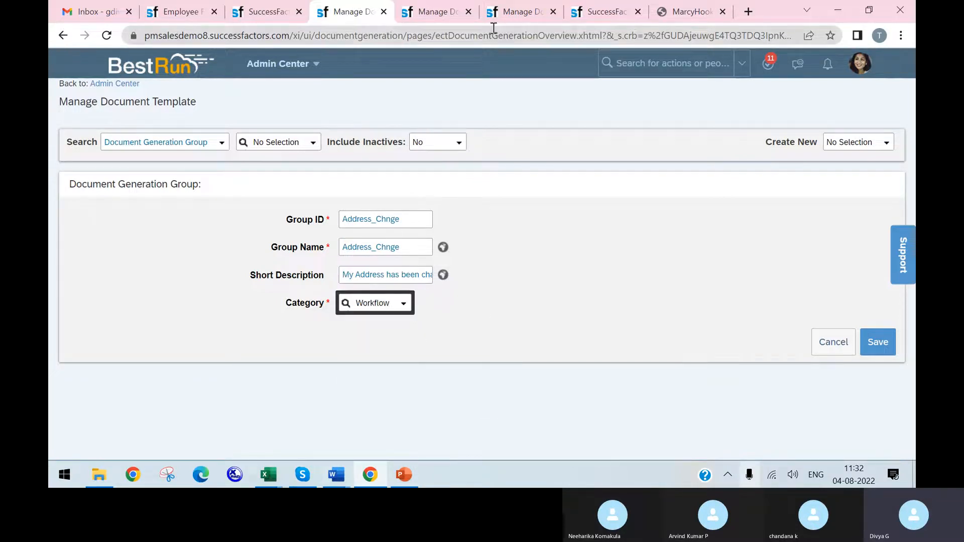
left_click(426, 8)
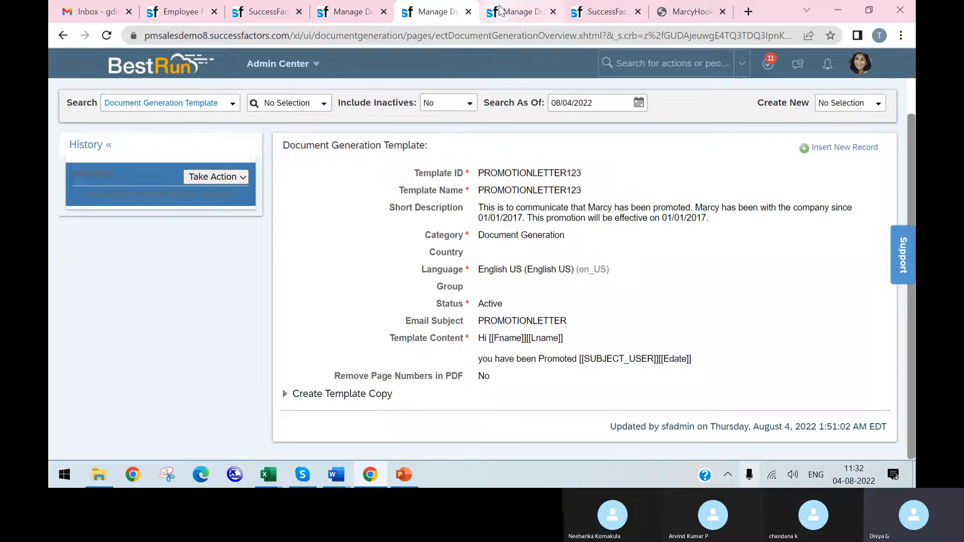
left_click(519, 11)
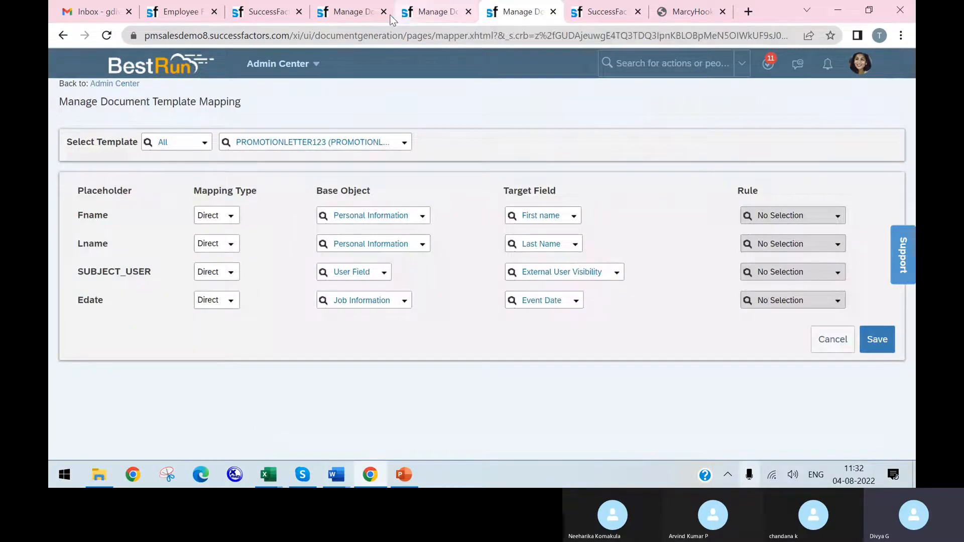
left_click(340, 11)
left_click(257, 13)
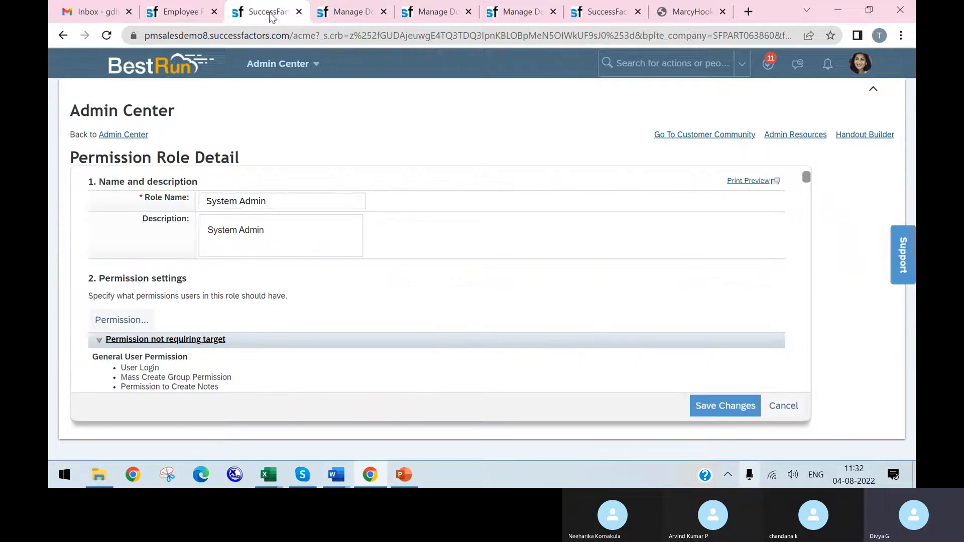
left_click(342, 20)
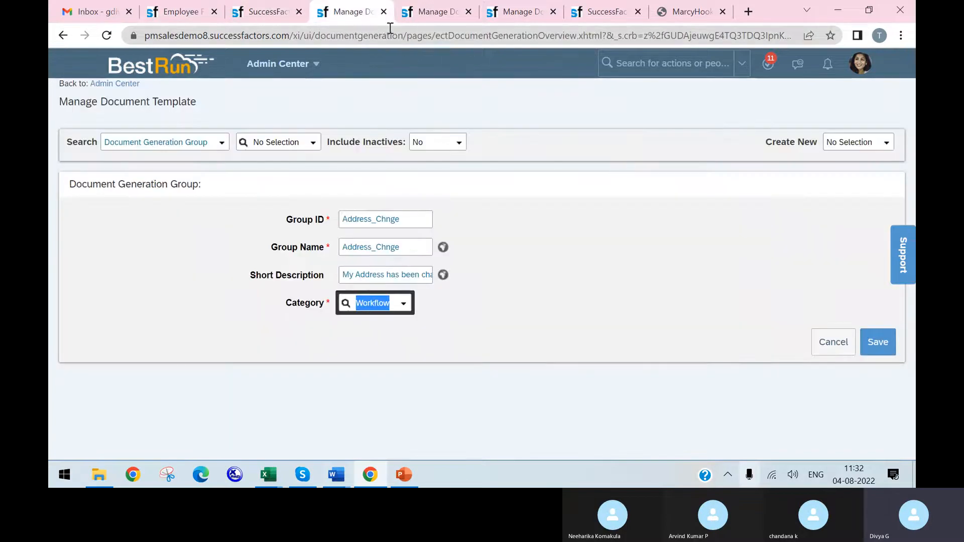
Step: Duplicate the Manage Document Template page and start a new Document Generation Template in the copy
right_click(341, 20)
left_click(419, 110)
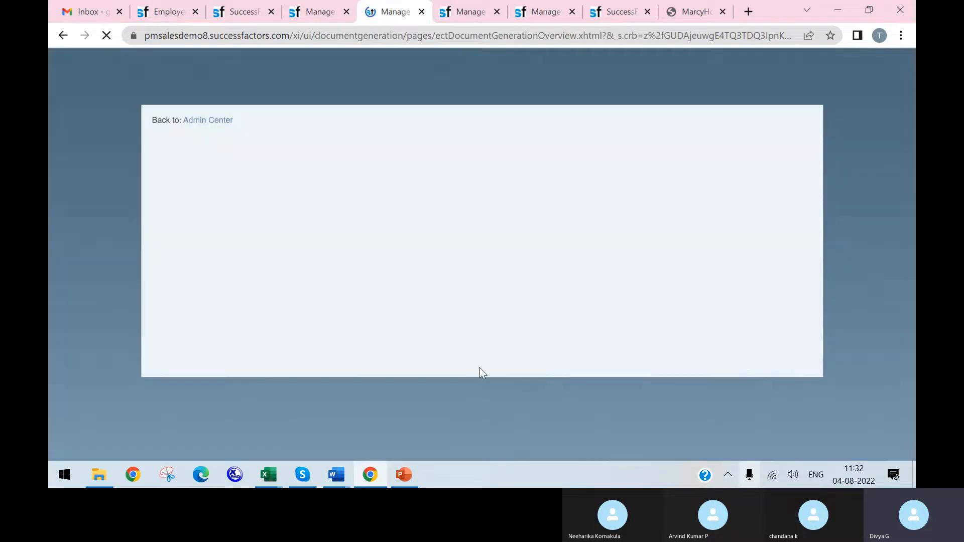
left_click(406, 474)
left_click(406, 474)
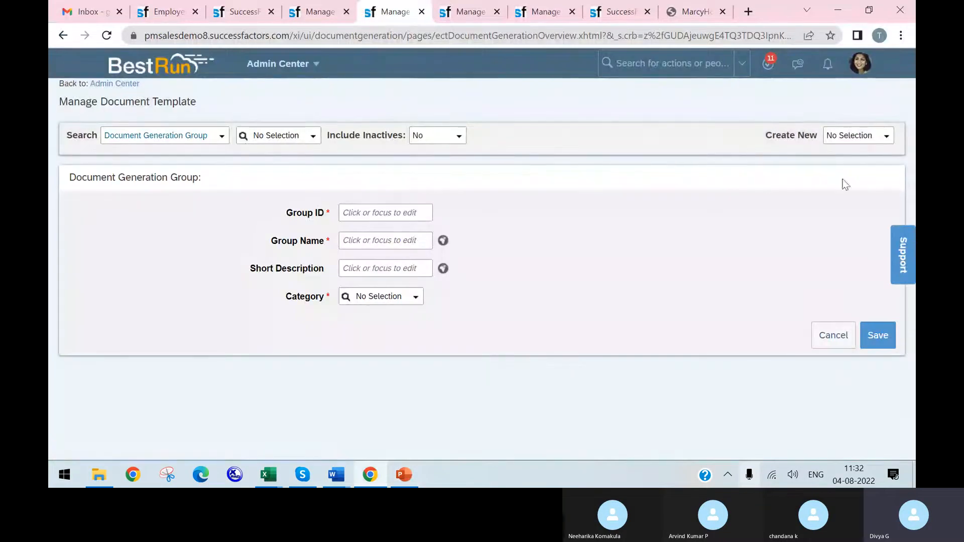
left_click(886, 136)
left_click(813, 178)
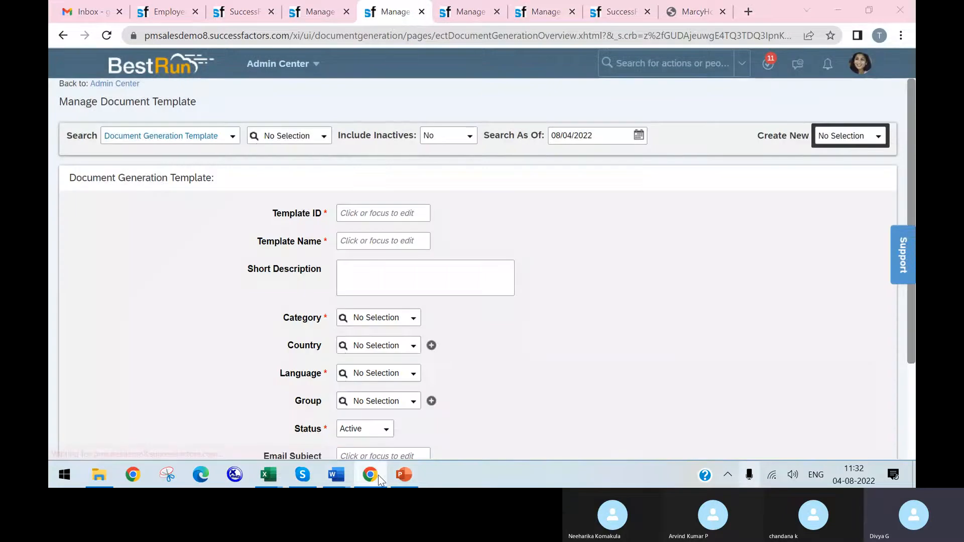
left_click(378, 475)
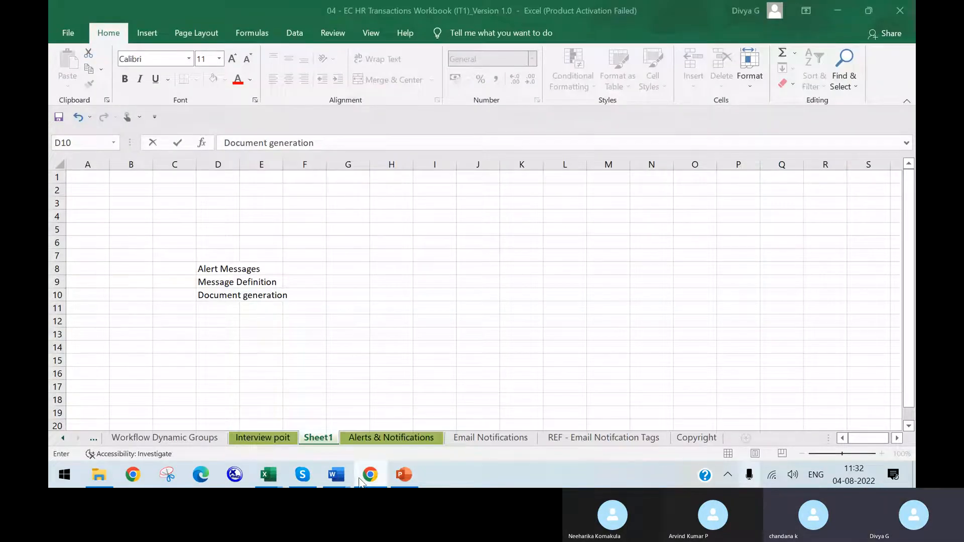
left_click(302, 474)
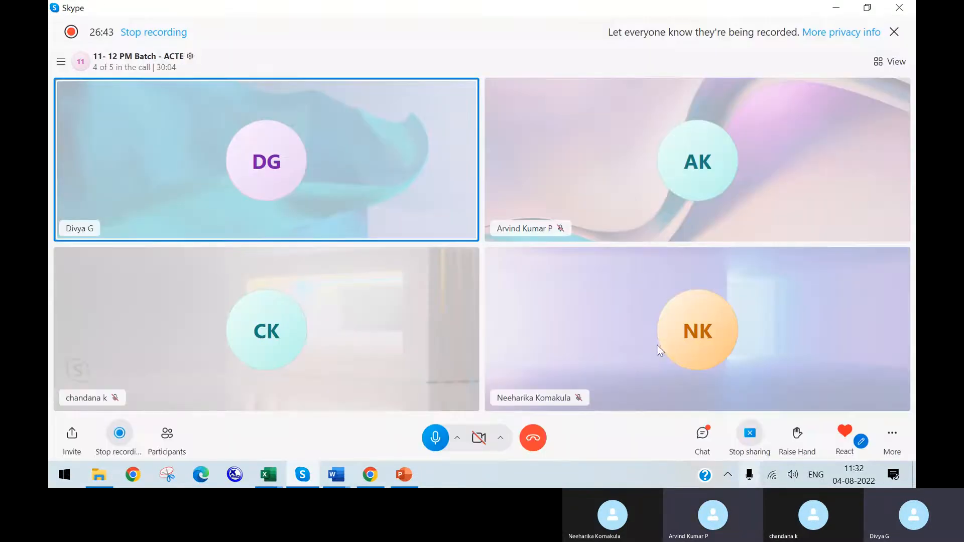
left_click(404, 474)
left_click(370, 475)
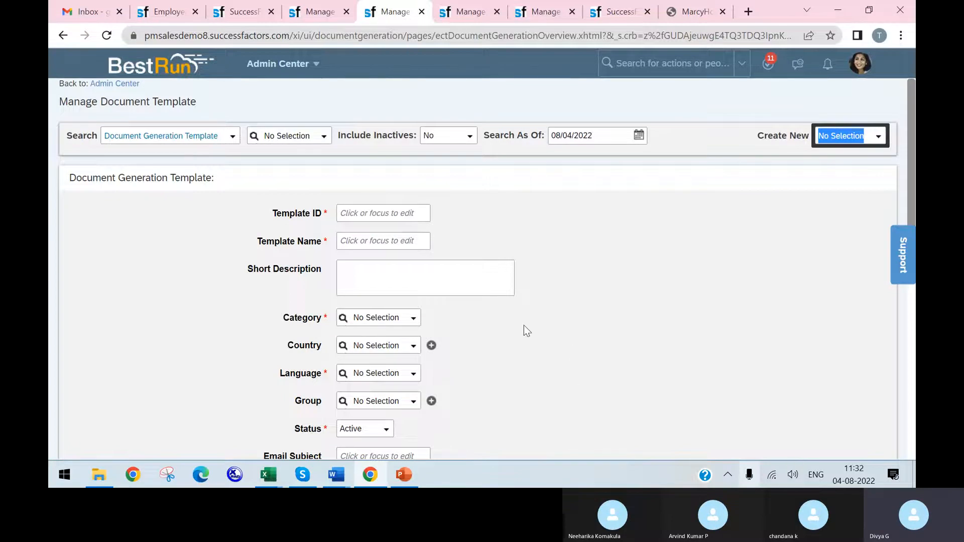
Step: Set the new template's ID to ADDRESSCHNGE and its name to Address_Chnge
left_click(384, 214)
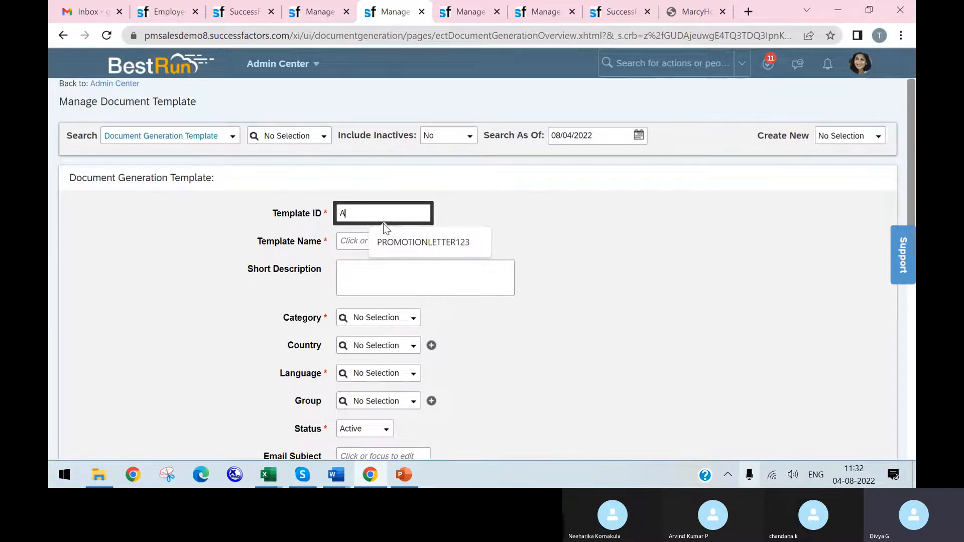
type("Ad")
key("BackSpace")
type("DDRESSCHNGE")
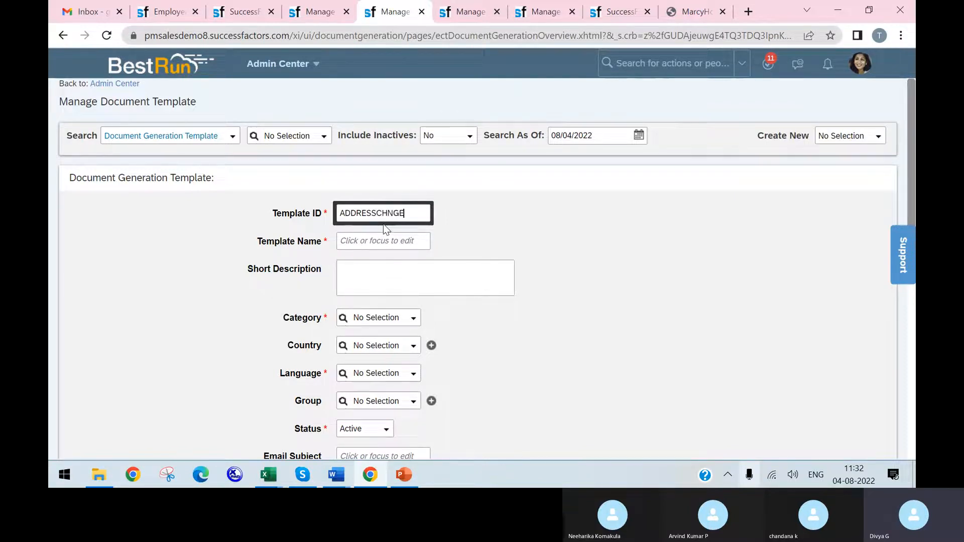
double_click(410, 215)
left_click(409, 216)
left_click(399, 238)
type("Address_Chnge")
Step: Enter "MY ADRESS HAS BEEN CHANGED" as the template's short description
left_click(450, 265)
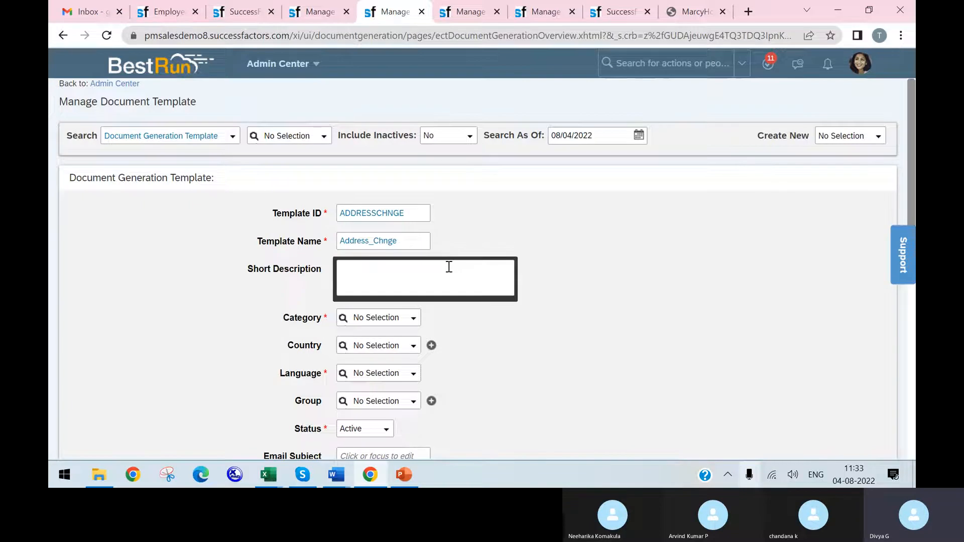
type("MY ADRESS HAS")
type("BEEN CHANGED")
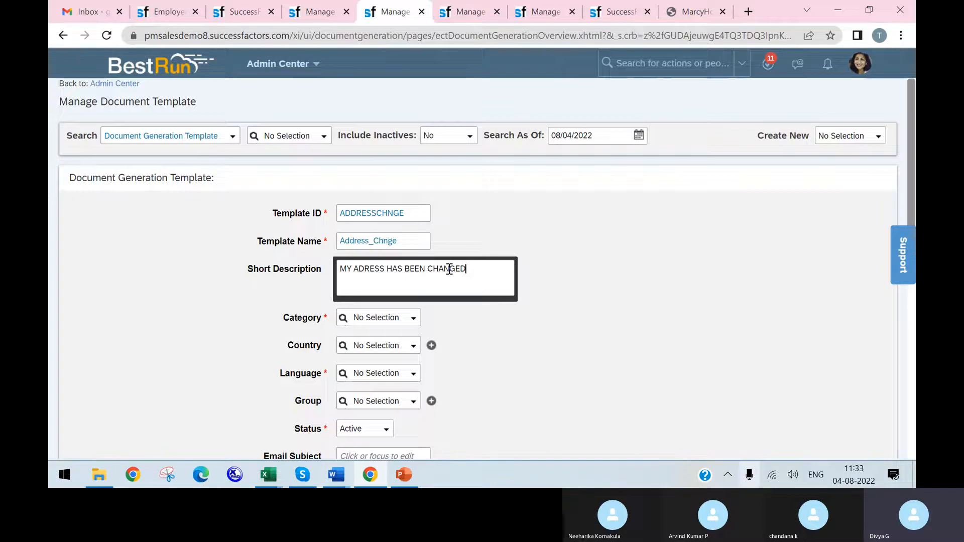
Step: Set the template's category to Workflow and its language to English US (English US)
left_click(410, 319)
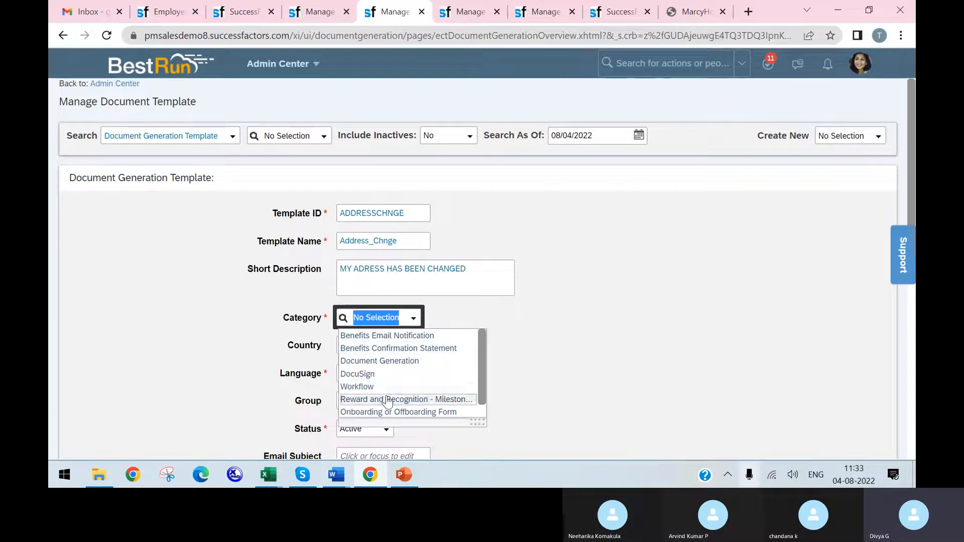
left_click(387, 388)
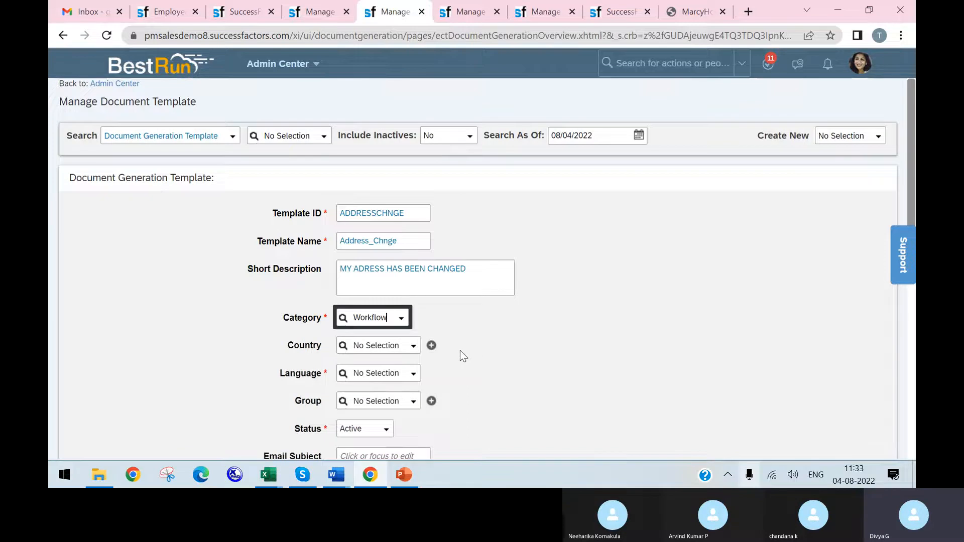
scroll(459, 352, "down", 3)
left_click(411, 240)
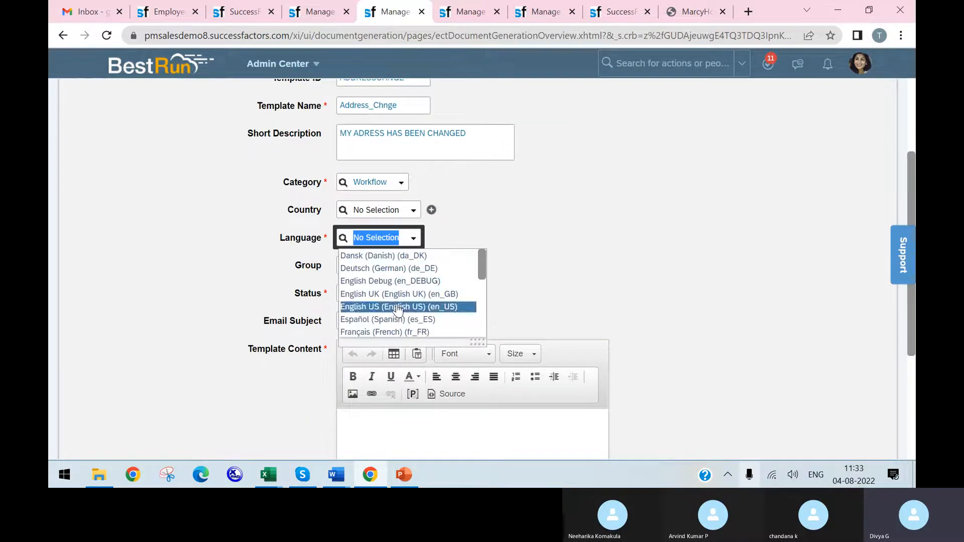
left_click(395, 306)
scroll(438, 316, "down", 1)
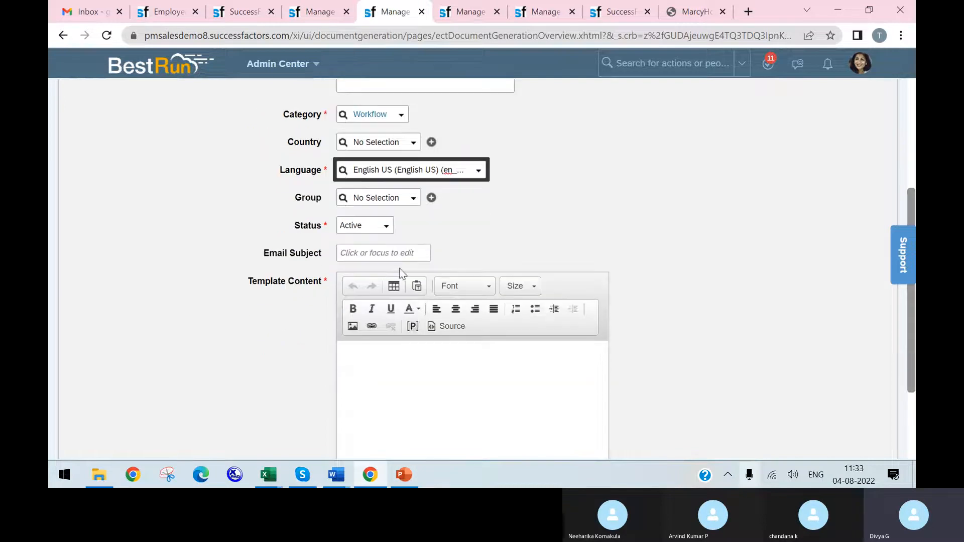
Step: Enter ADDRESS as the email subject and place the cursor in the template content
left_click(405, 253)
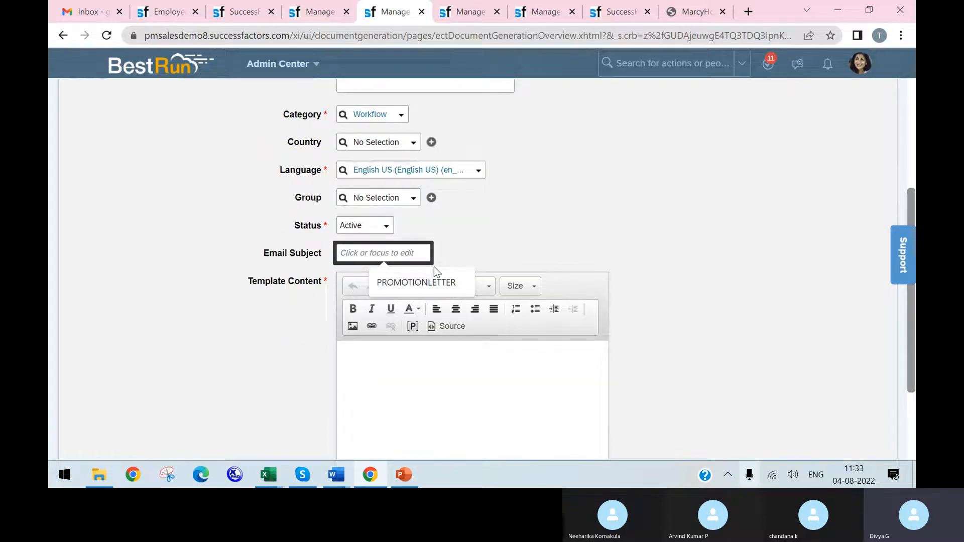
type("ADDRESS")
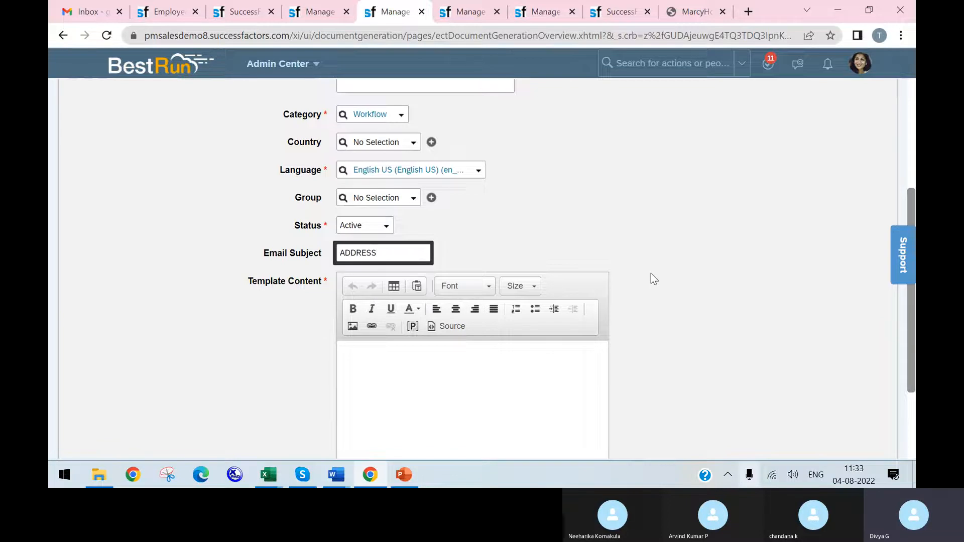
left_click(479, 388)
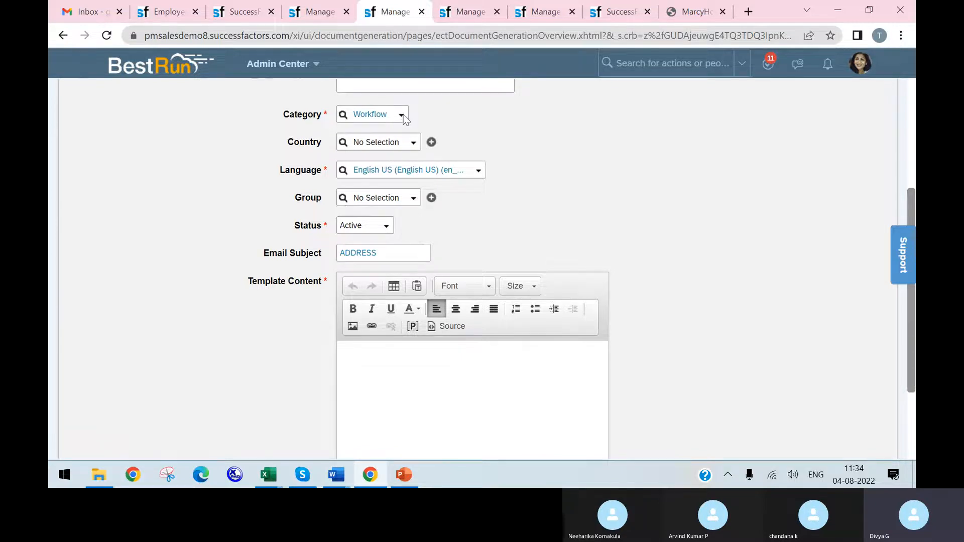
Step: Try to insert an image into the template content through the upload option, and cancel the image properties
scroll(351, 301, "down", 1)
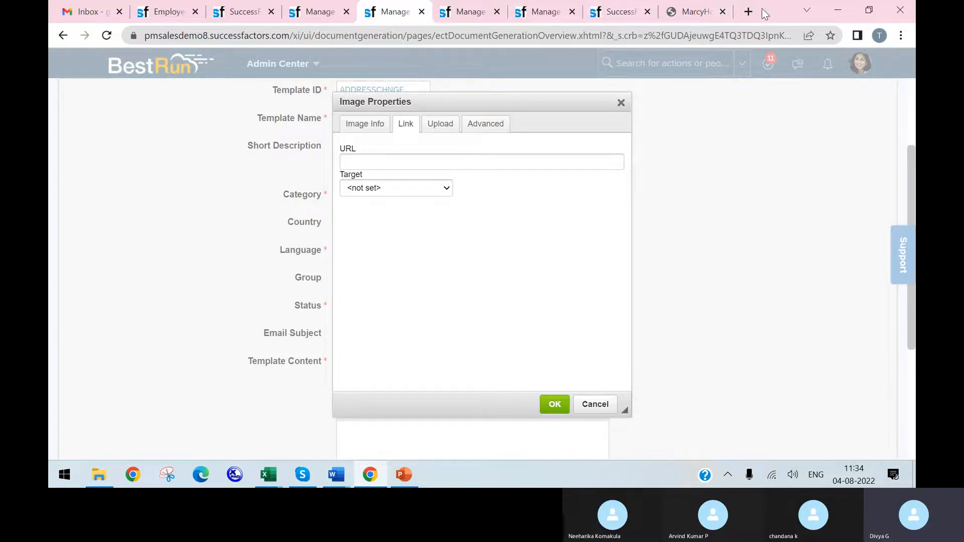
left_click(443, 128)
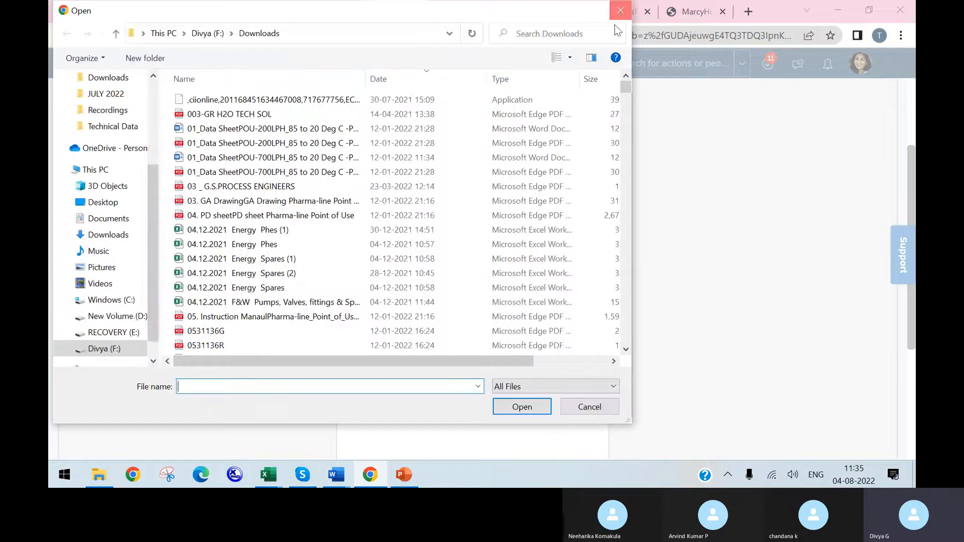
left_click(621, 10)
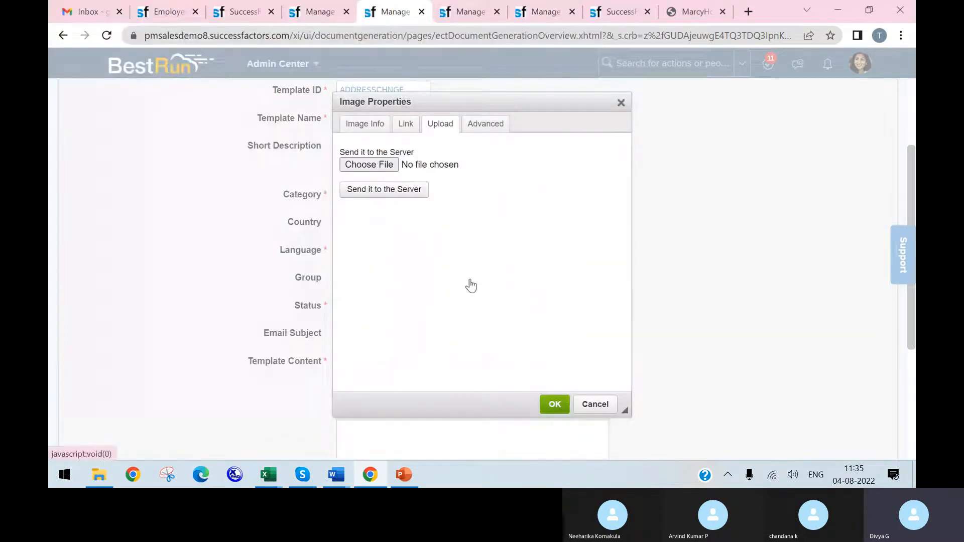
left_click(554, 404)
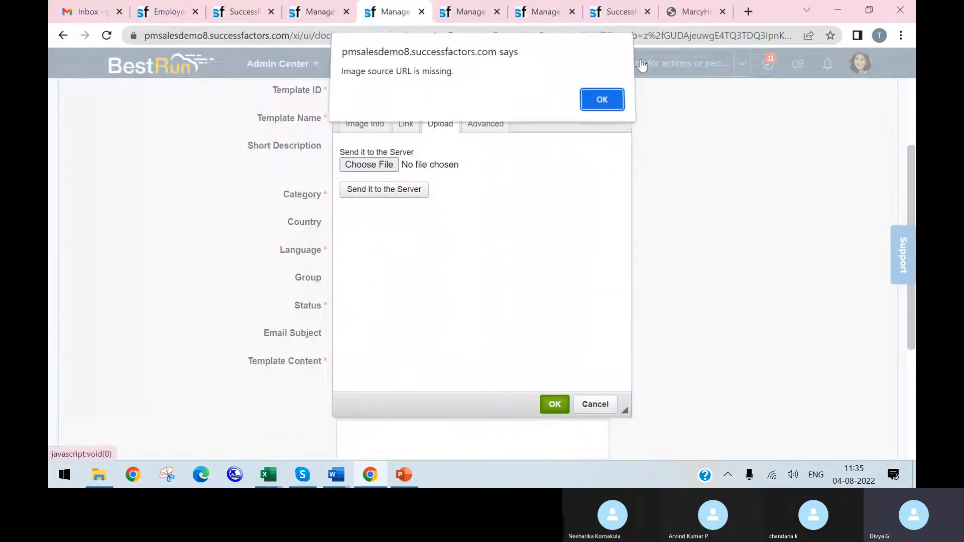
left_click(609, 114)
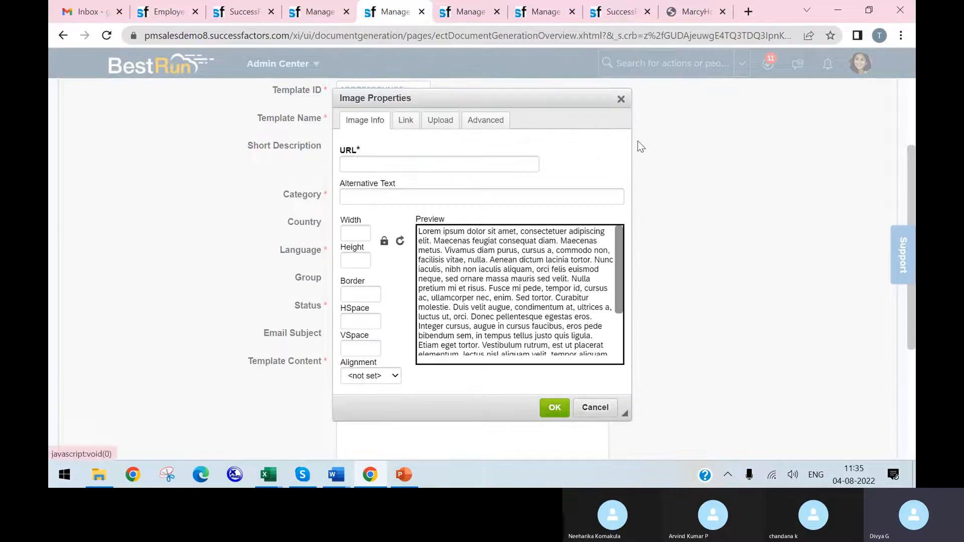
left_click(621, 99)
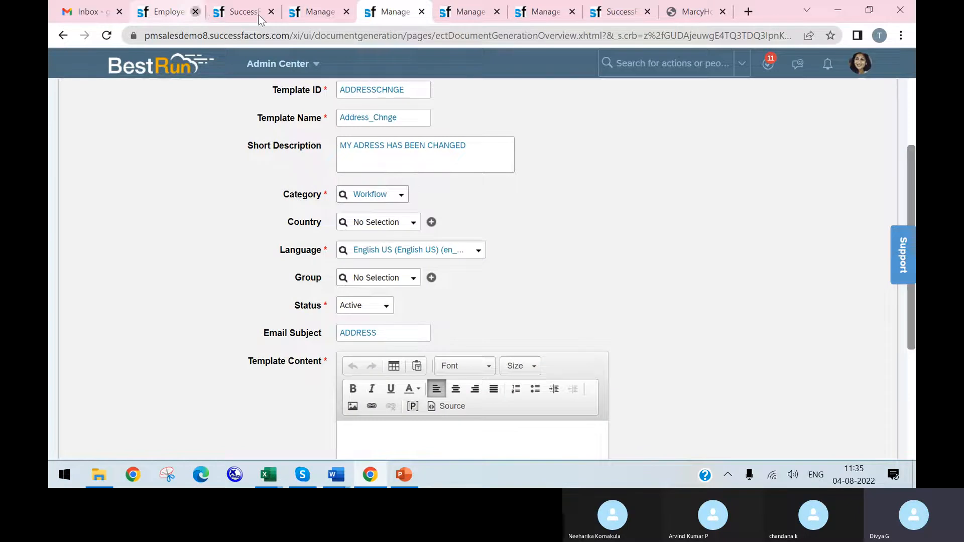
Step: Close the employee profile page and the permission role page, keeping the template form open
left_click(195, 12)
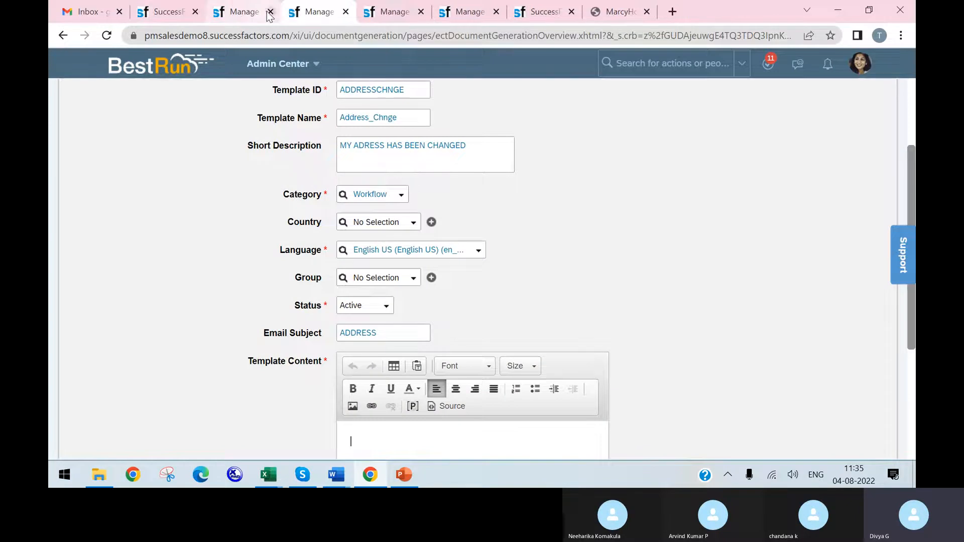
left_click(195, 12)
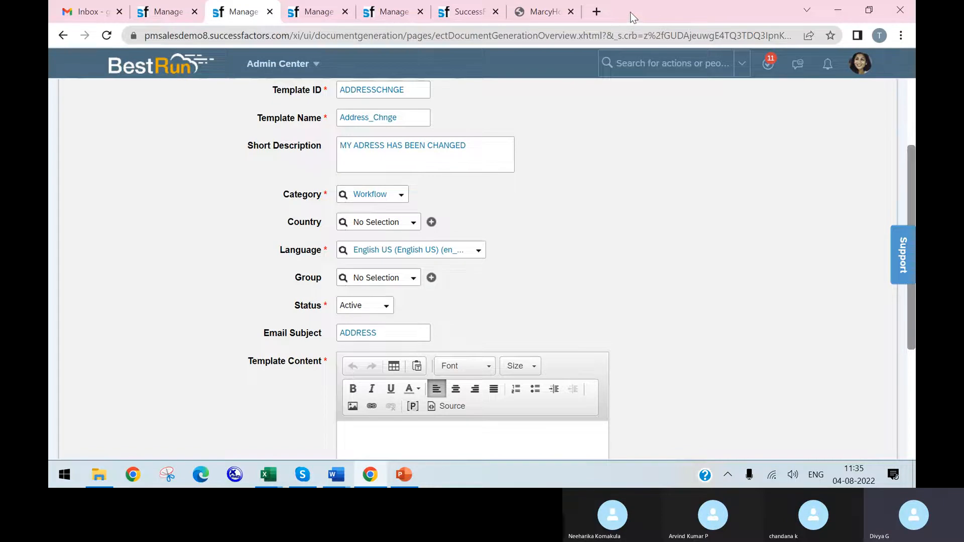
Step: Search the web in a new browser tab for "letter head format" and open one of the sample letterhead images
left_click(596, 12)
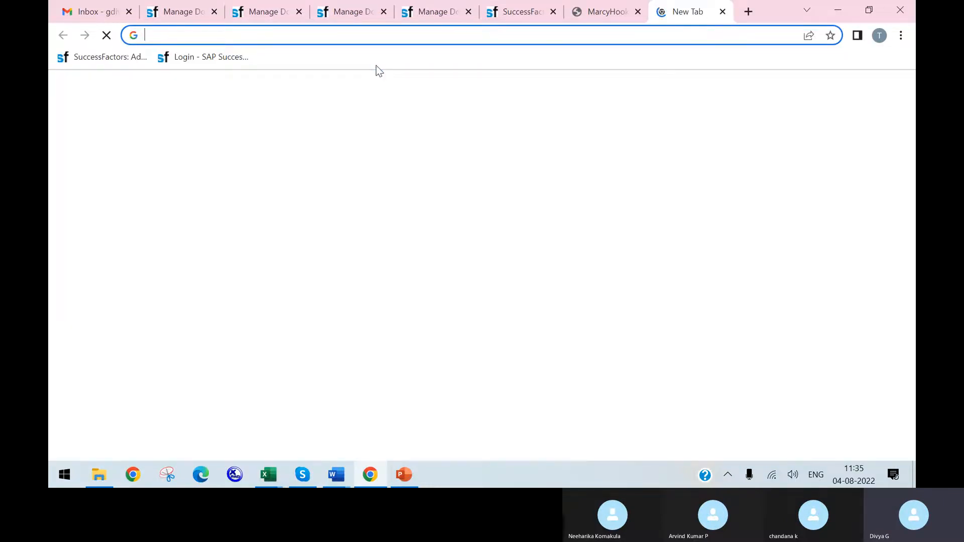
type("LETTER HEAD")
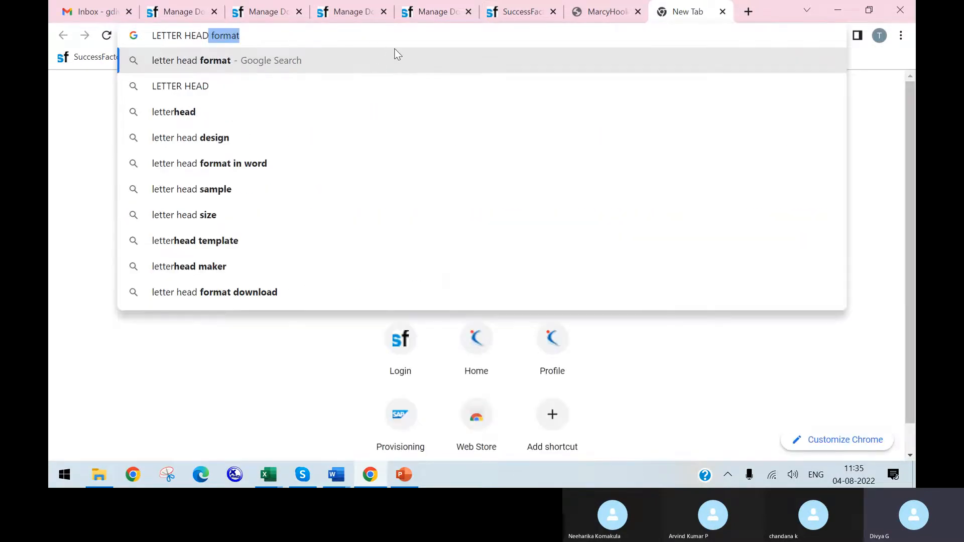
key("Return")
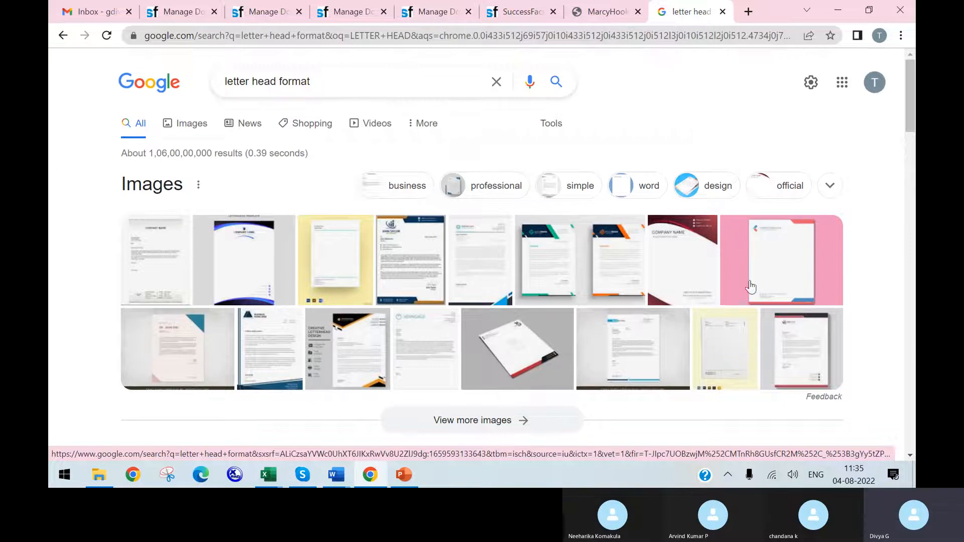
left_click(798, 264)
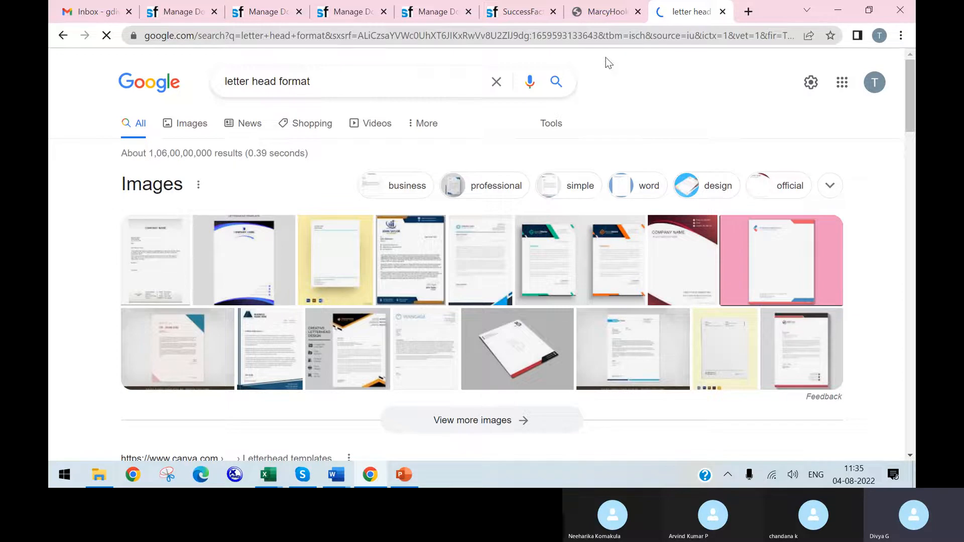
Step: Return to the address-change template form and write "Hi" followed by a placeholder named fname in the template content
left_click(246, 18)
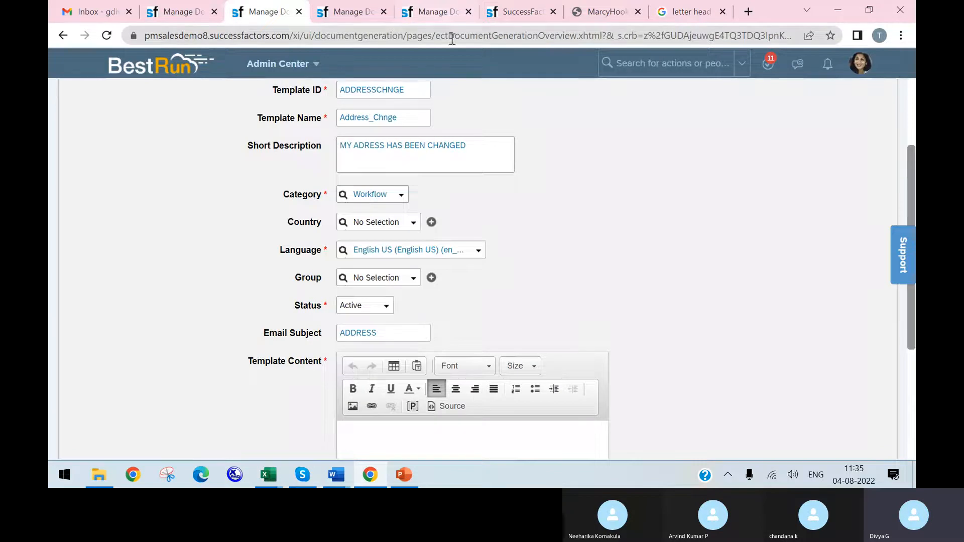
scroll(413, 153, "down", 3)
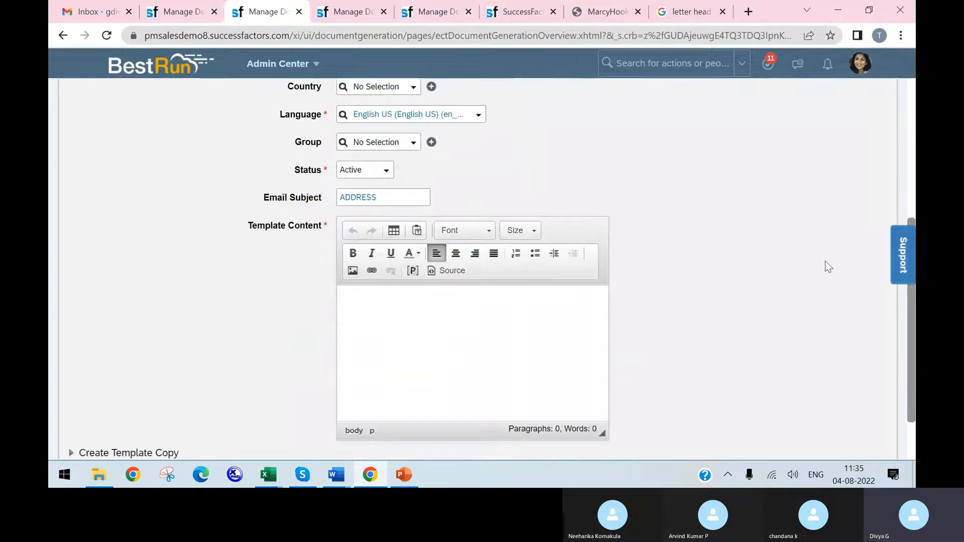
type("FIRS")
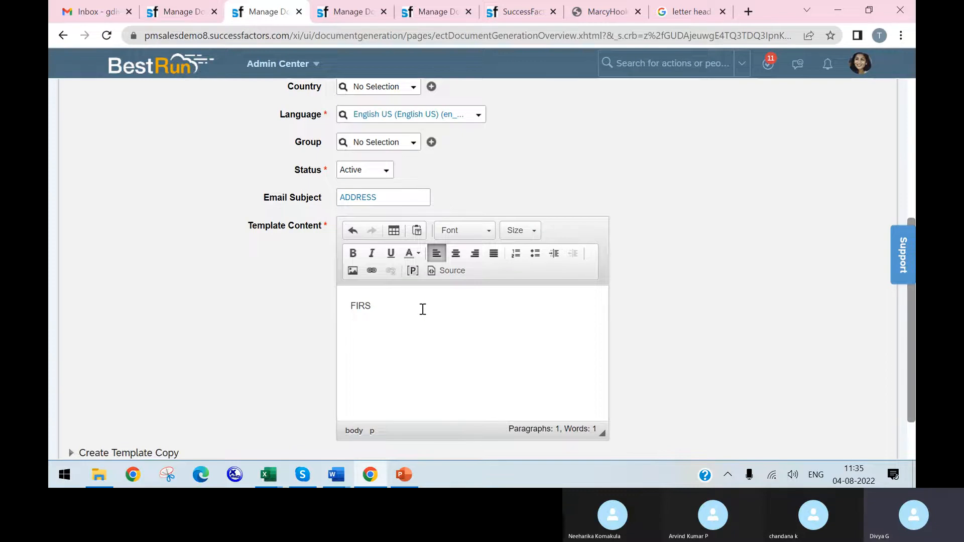
key("ctrl+z")
type("Hi")
left_click(410, 270)
type("f")
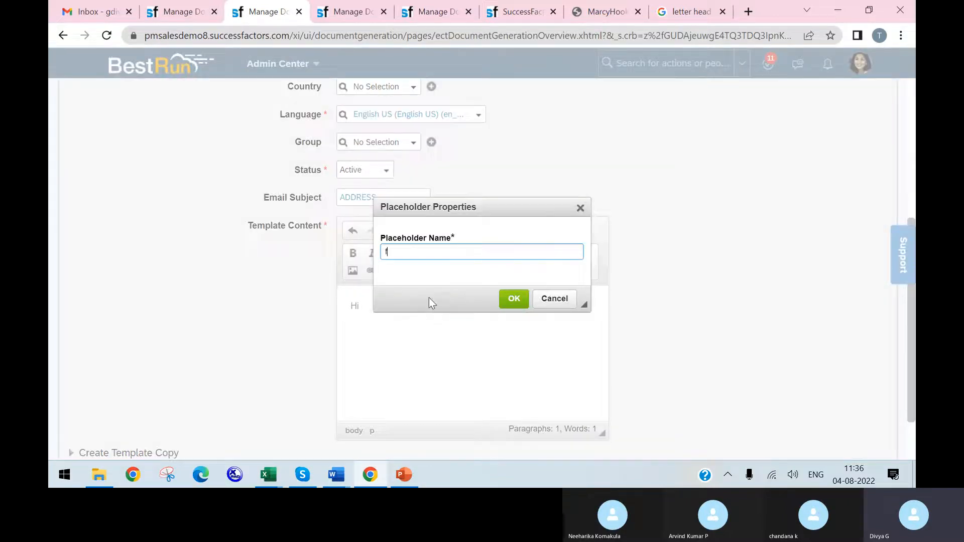
type("name")
left_click(513, 298)
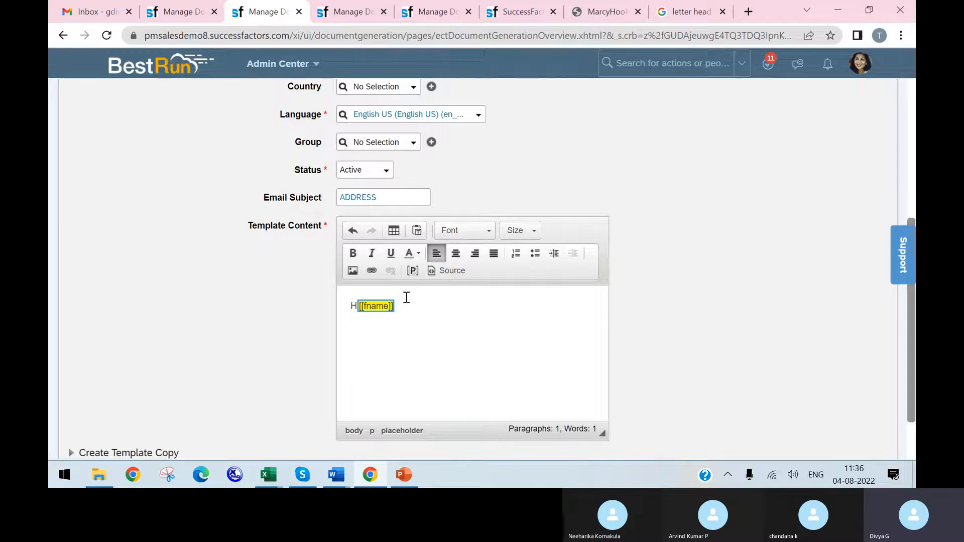
Step: Add a placeholder named lname after the fname placeholder and check the template content's source code
left_click(422, 309)
left_click(413, 270)
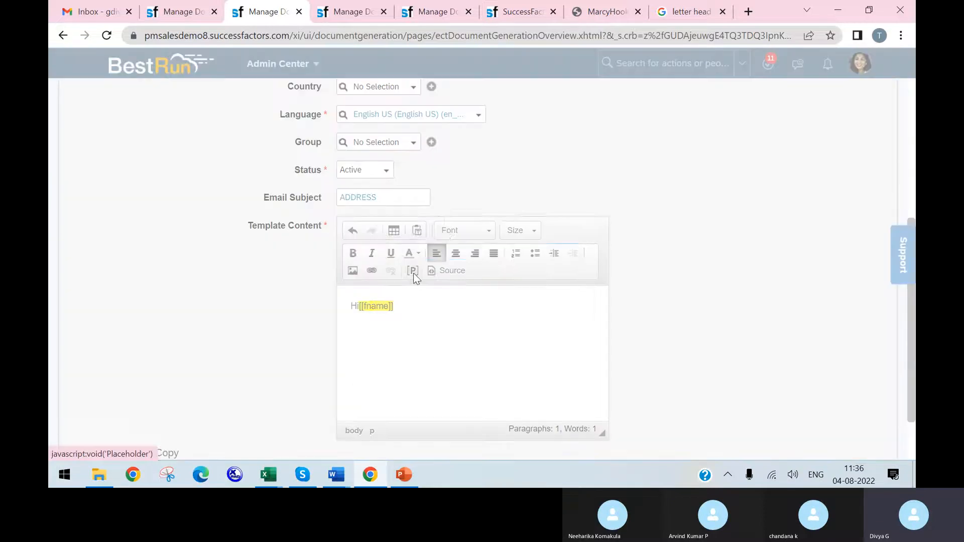
type("lname")
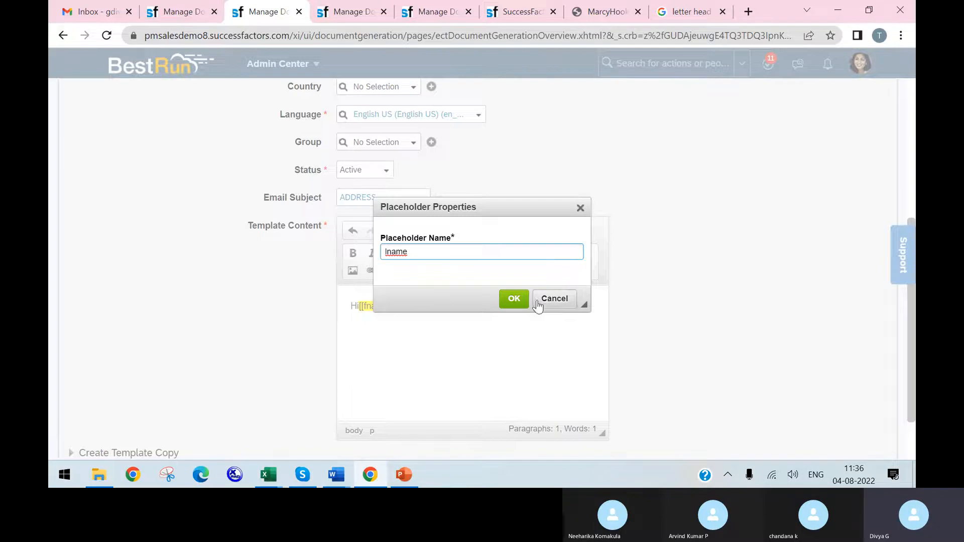
left_click(515, 299)
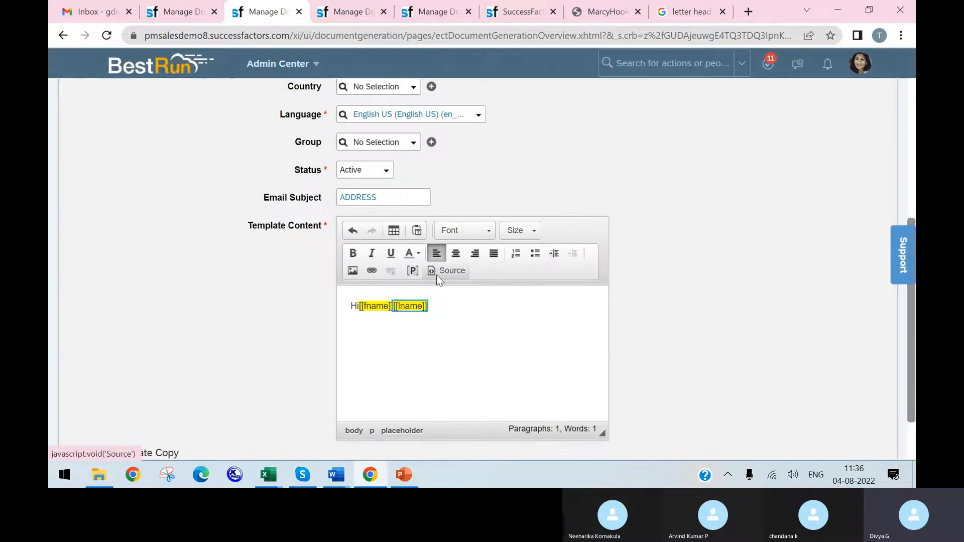
left_click(436, 277)
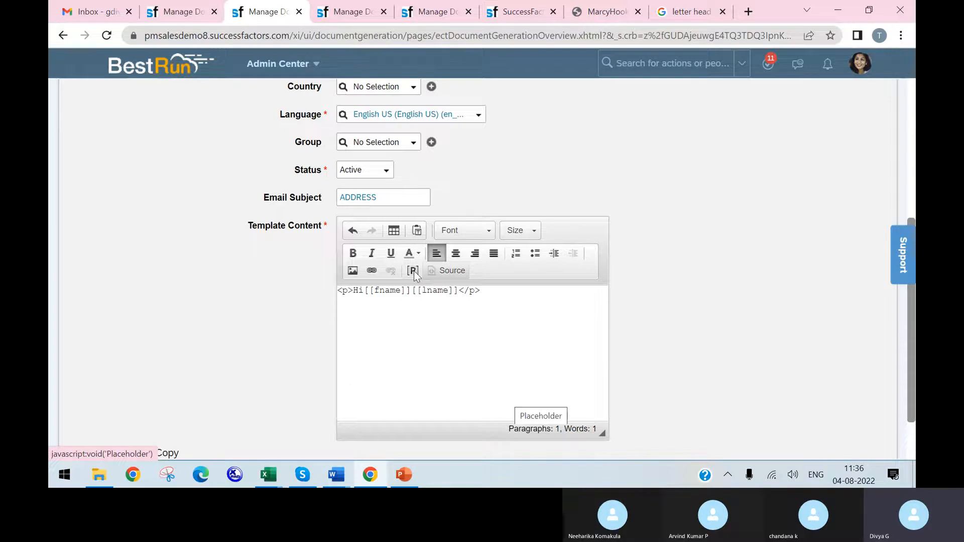
left_click(440, 275)
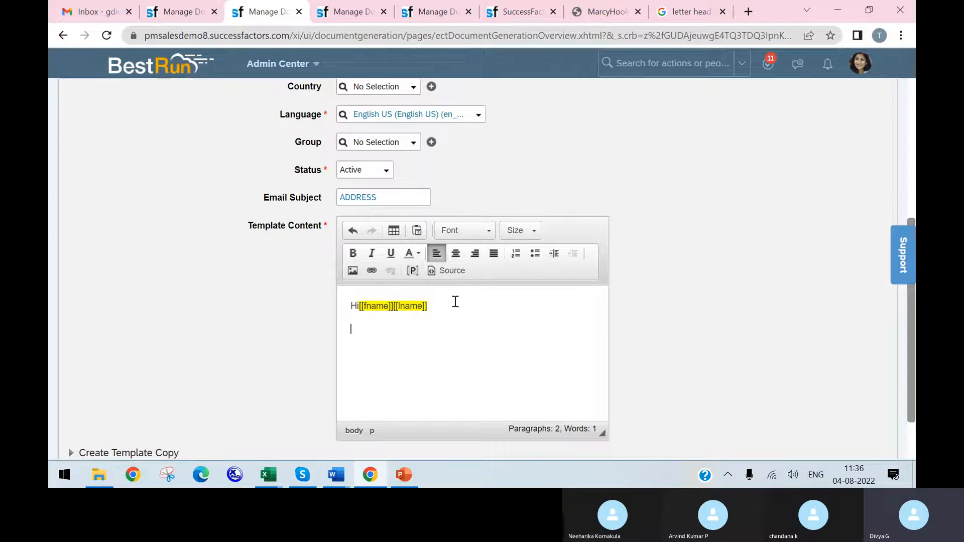
Step: Write "My Address Has been Changed on" as the second paragraph of the template content
type("y Address Has been Changed on")
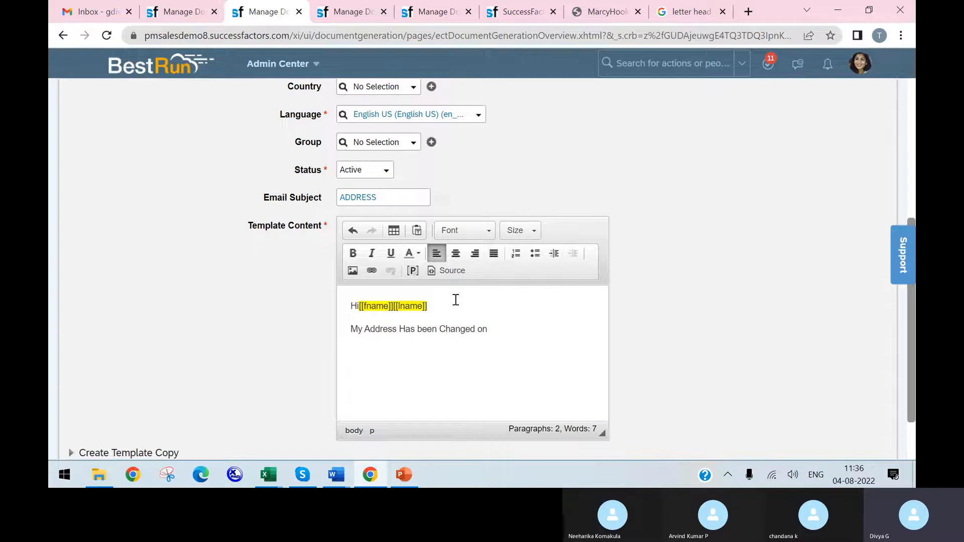
type("Dat")
key("BackSpace")
key("BackSpace")
key("BackSpace")
key("BackSpace")
Step: Insert a placeholder named Date at the end of the address sentence and make it bold
left_click(412, 271)
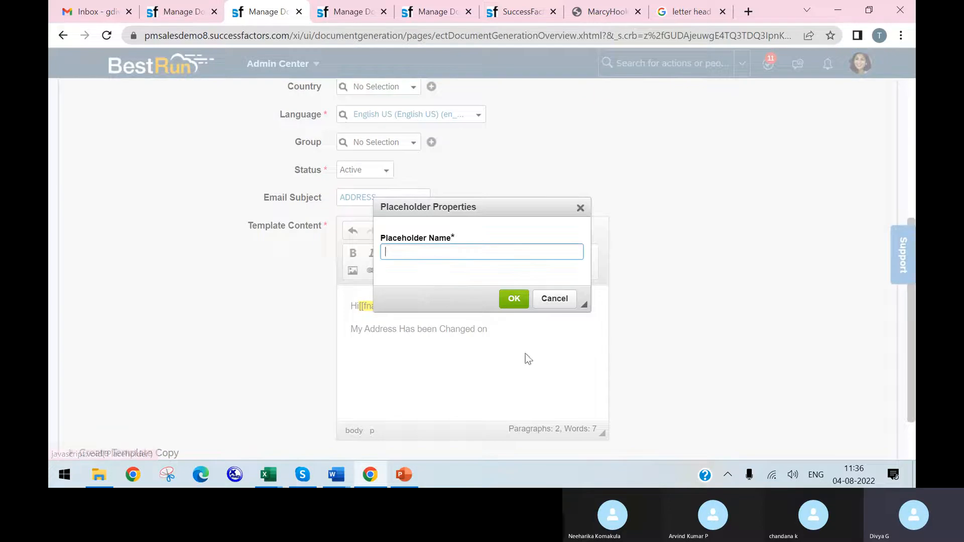
type("Date")
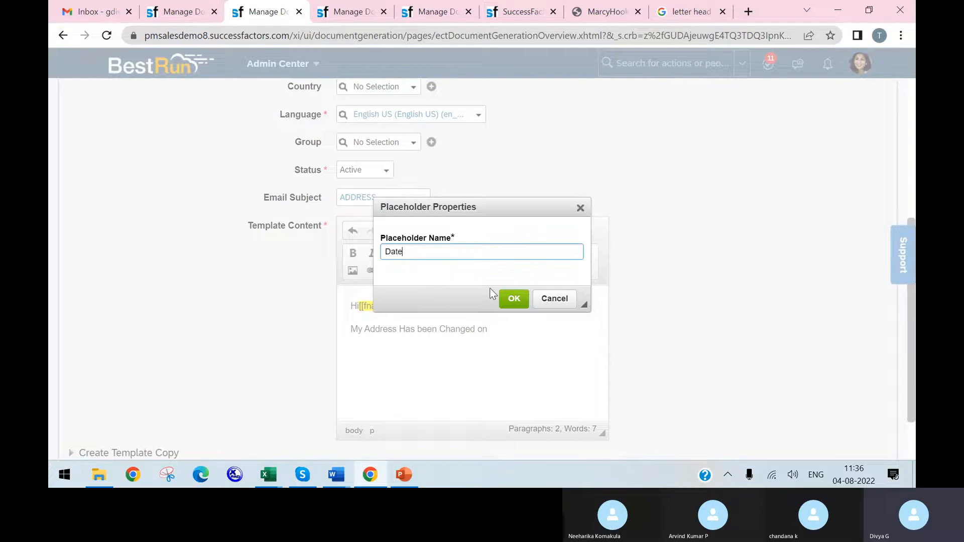
left_click(512, 298)
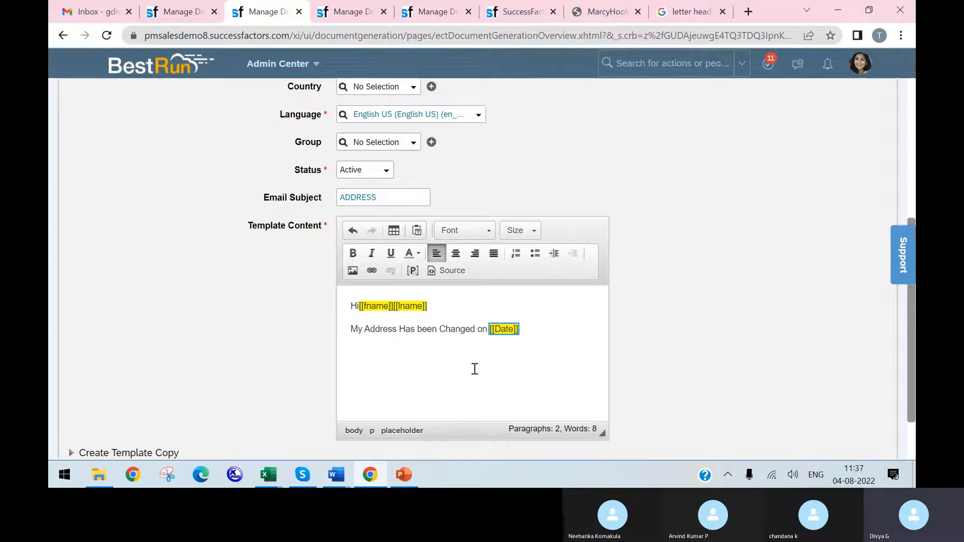
left_click(354, 254)
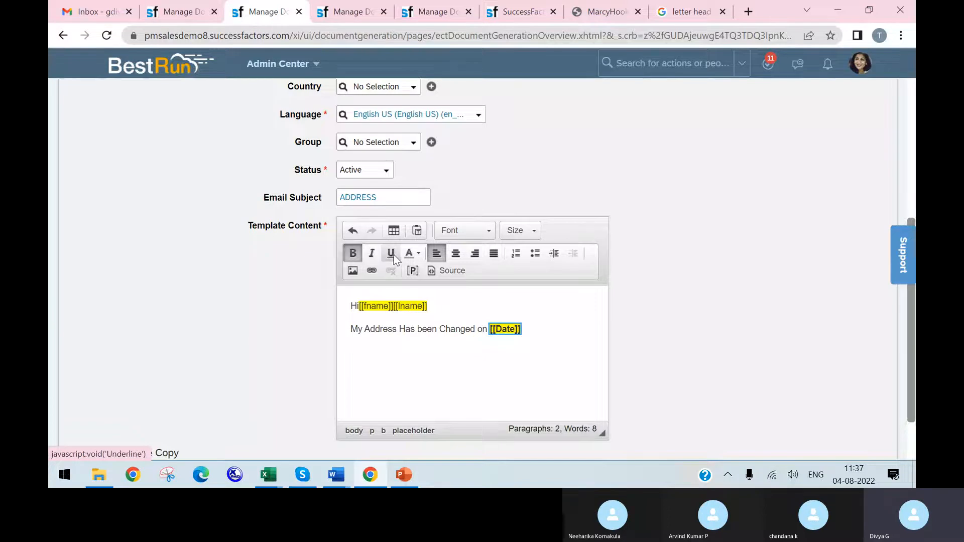
left_click(419, 254)
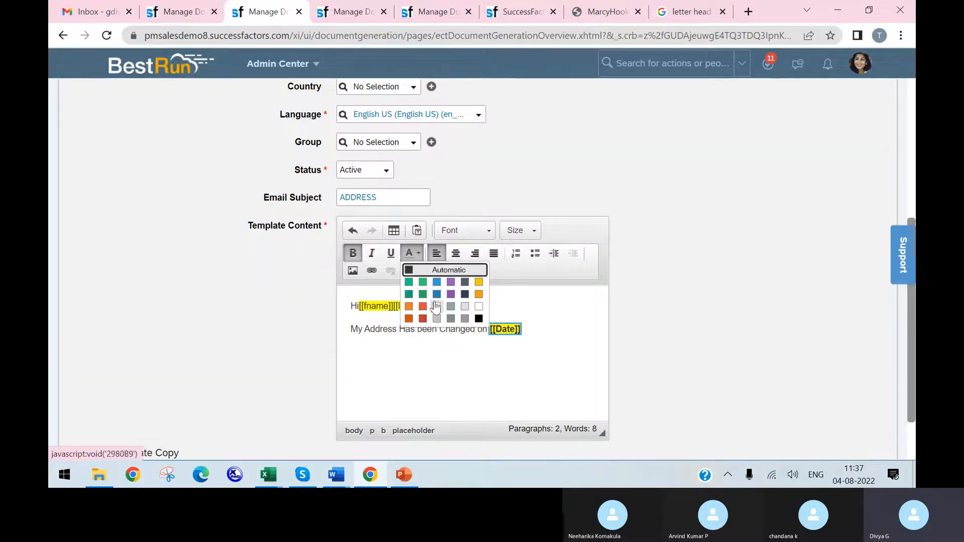
left_click(505, 300)
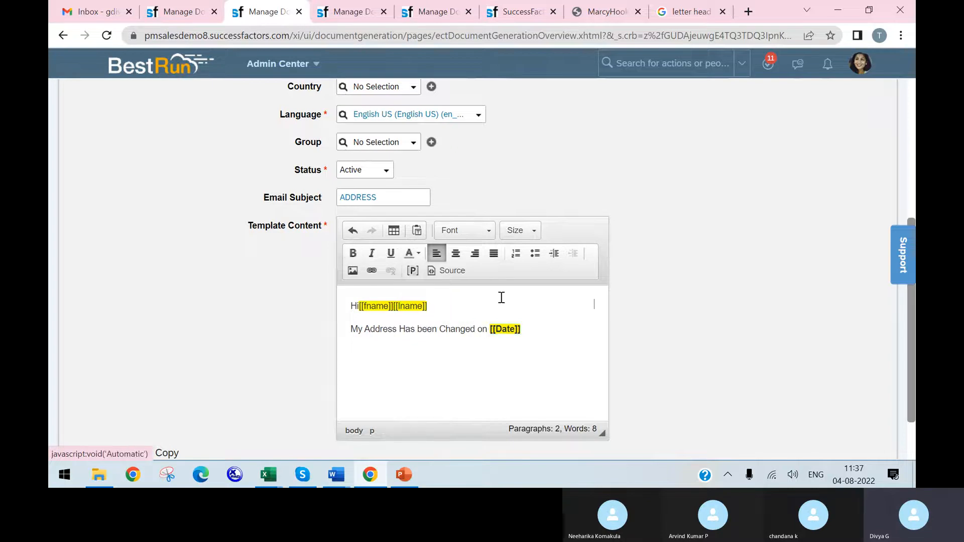
left_click(490, 232)
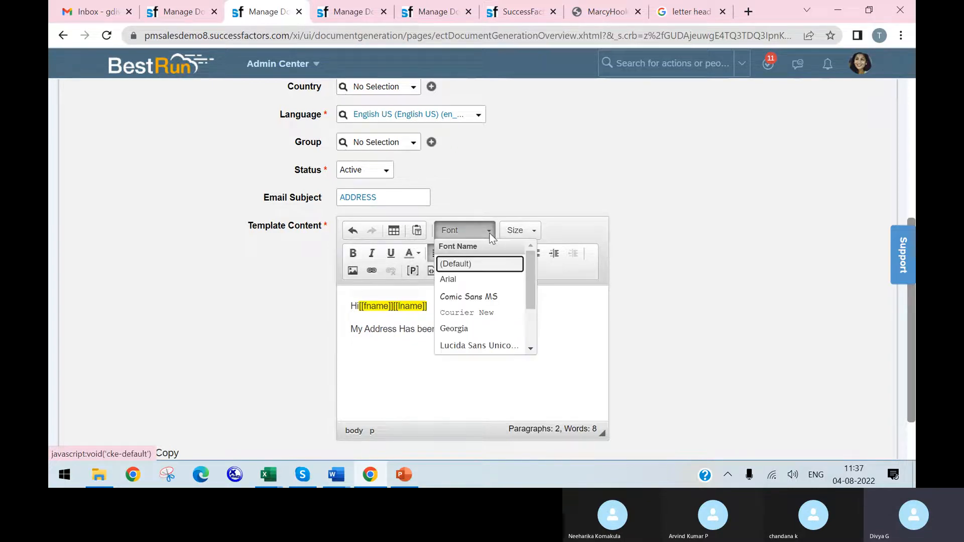
left_click(534, 228)
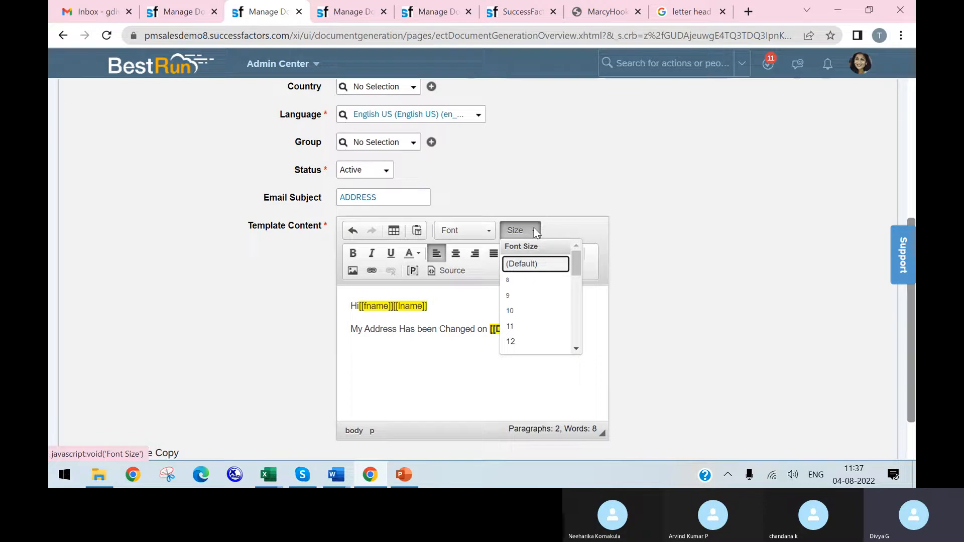
left_click(486, 234)
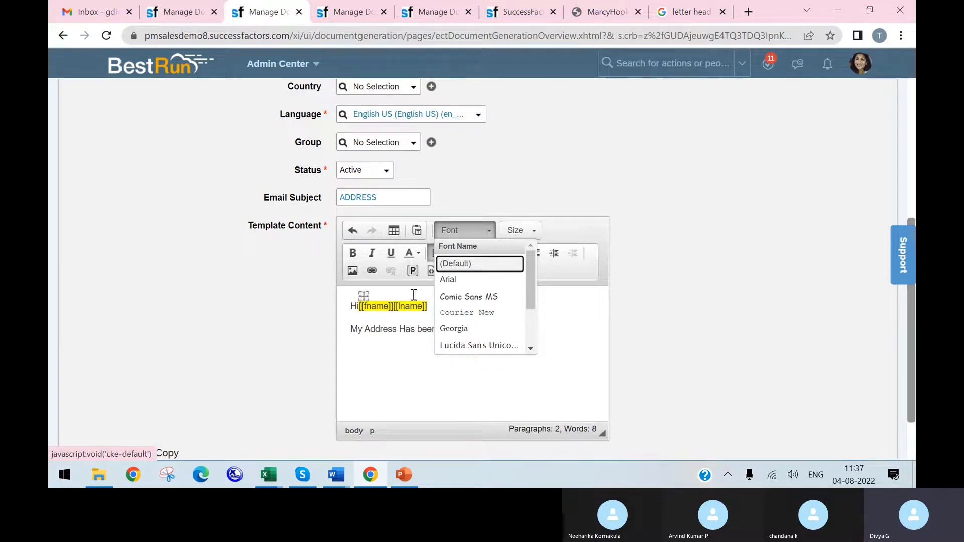
Step: Save the Address_Chnge document generation template
left_click(561, 355)
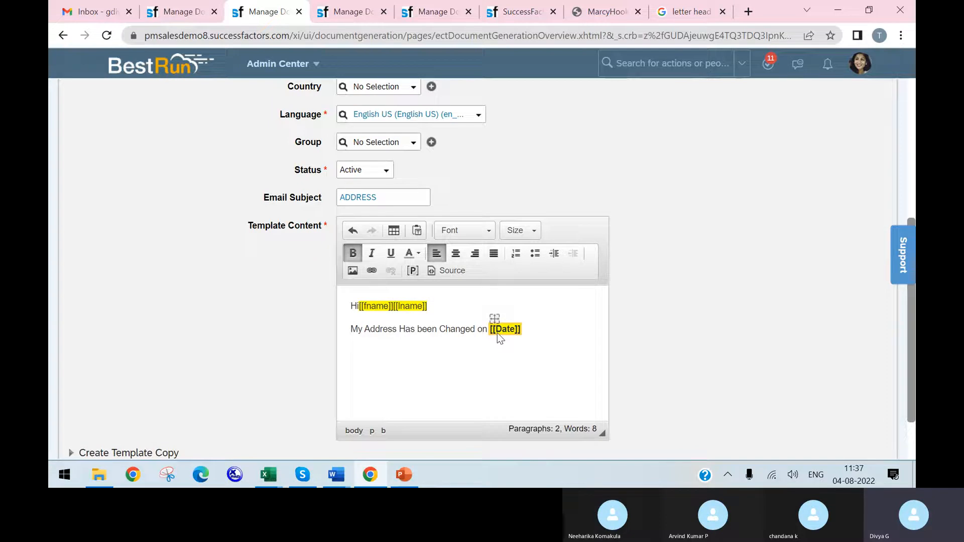
scroll(510, 354, "down", 1)
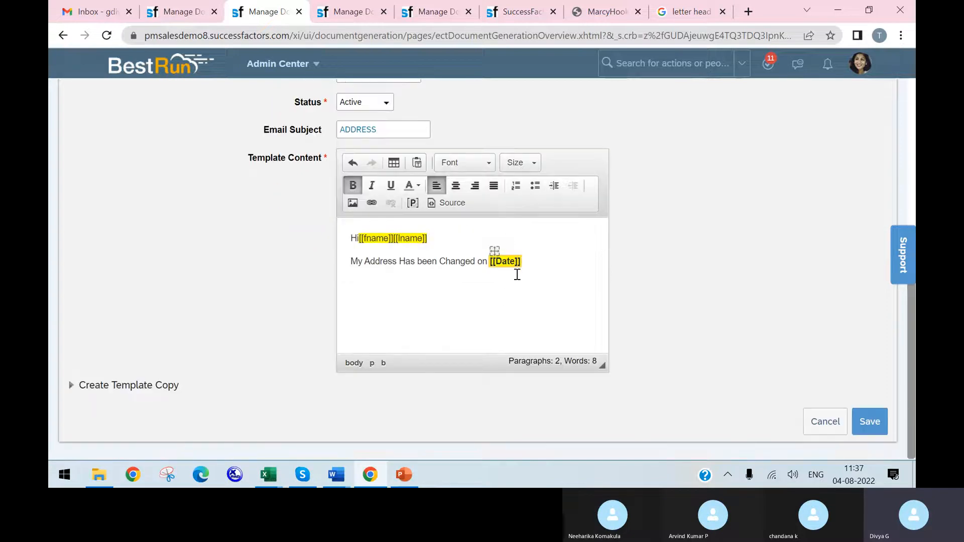
left_click(871, 426)
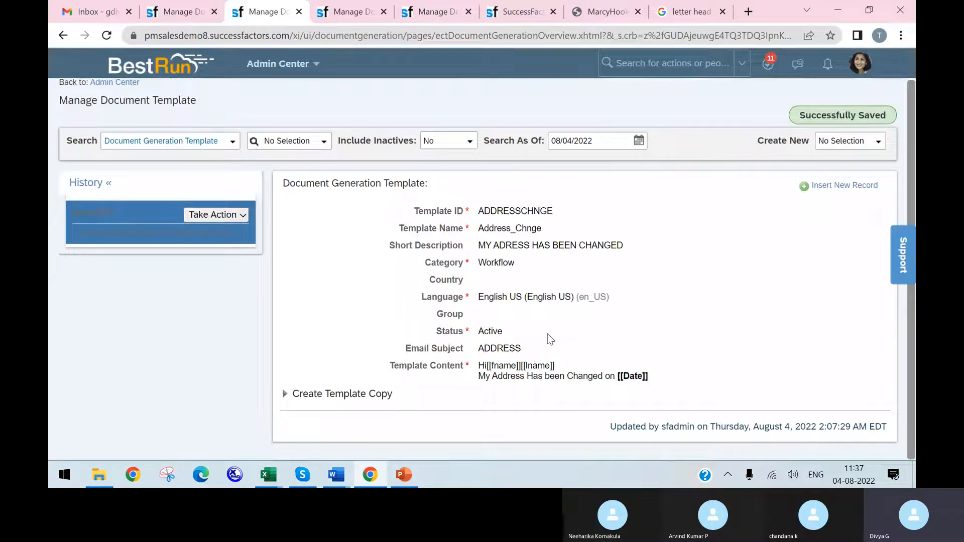
Step: Select the Address_Chnge (ADDRESSCHNGE) template on the document template mapping page and open the base object choices for the fname placeholder
left_click(345, 17)
left_click(421, 15)
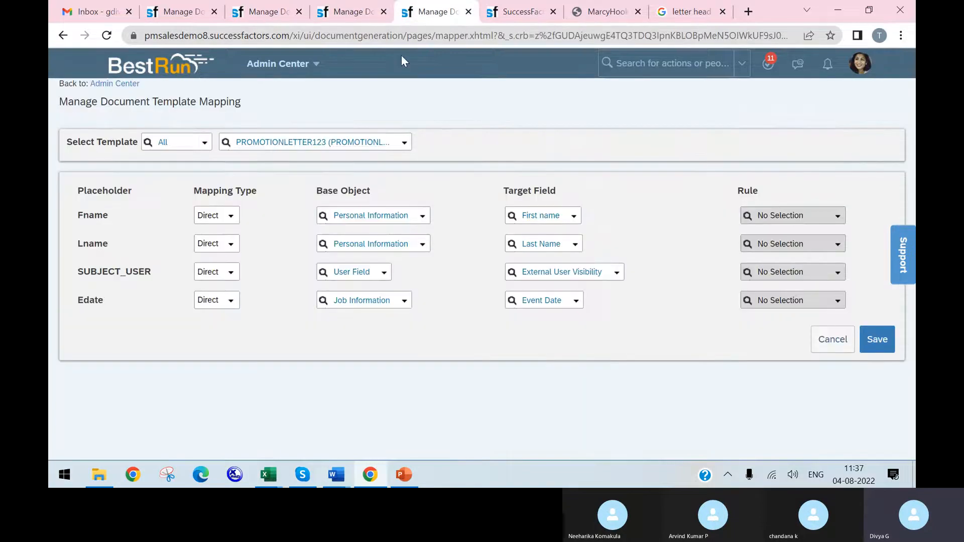
left_click(403, 144)
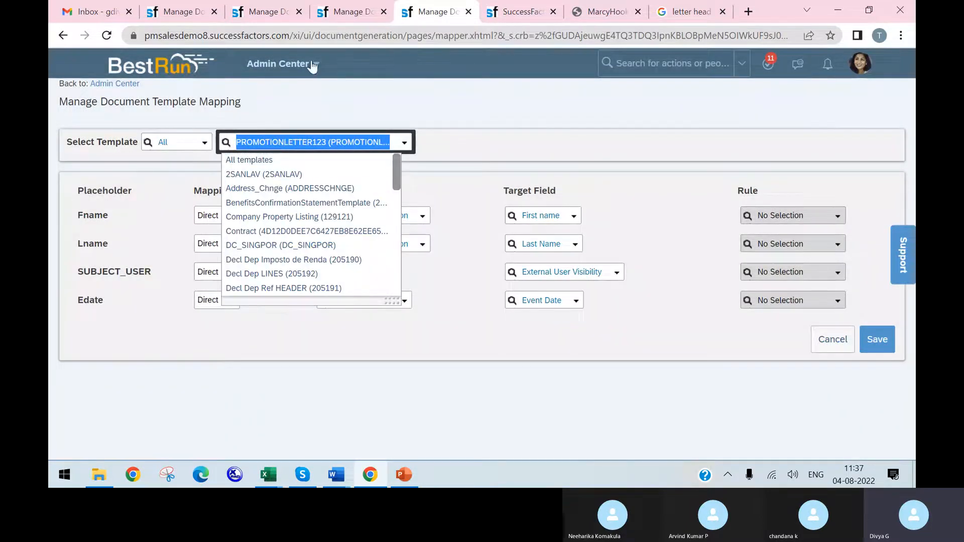
type("addre")
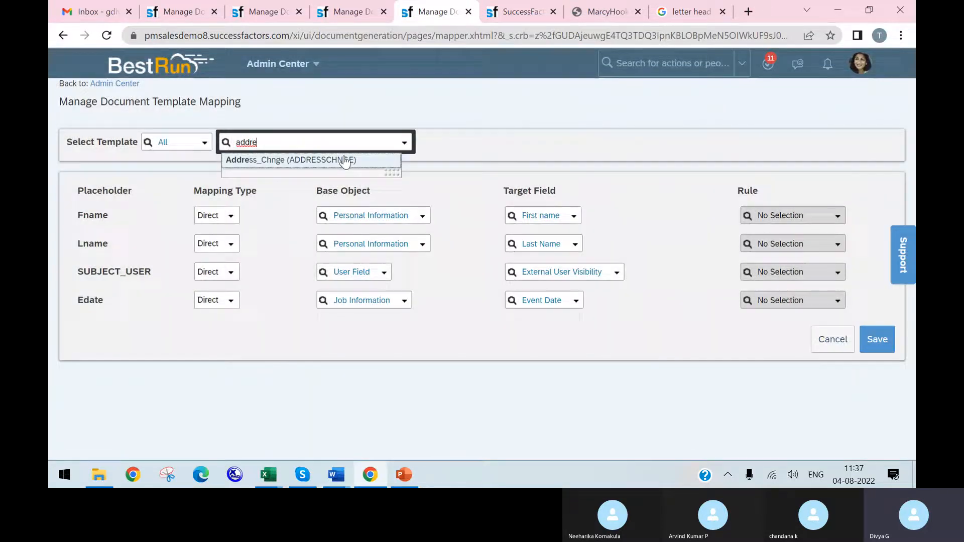
left_click(345, 157)
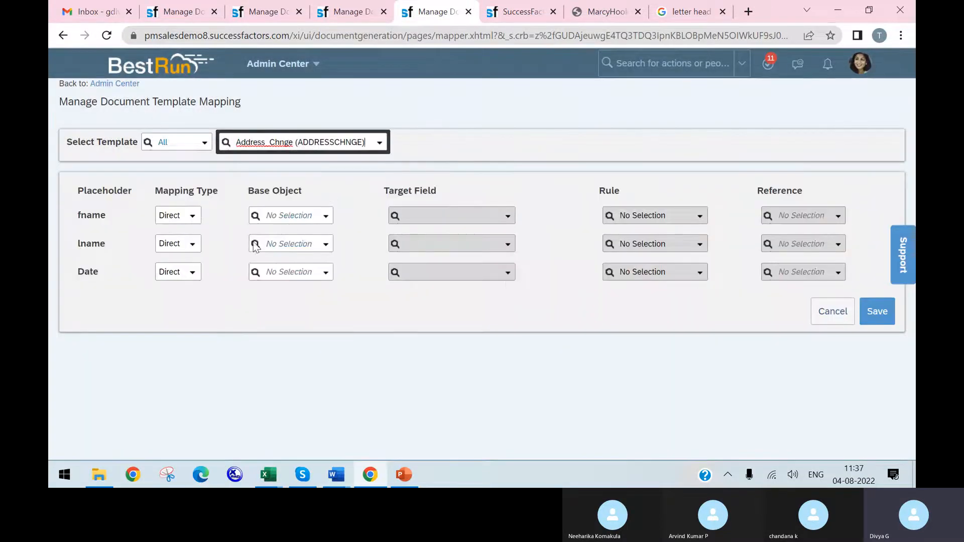
left_click(324, 217)
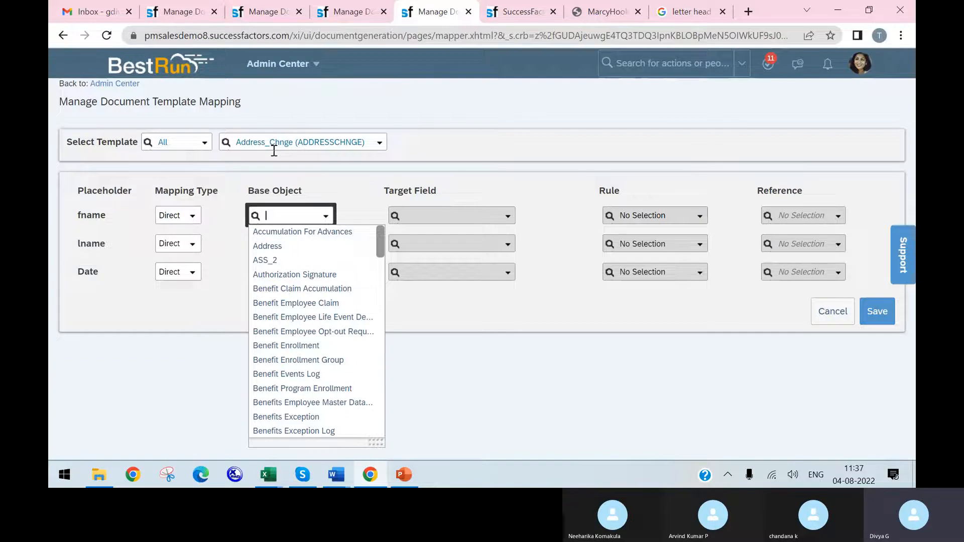
Step: Return to the Address_Chnge document generation template and open its record for correction
left_click(256, 13)
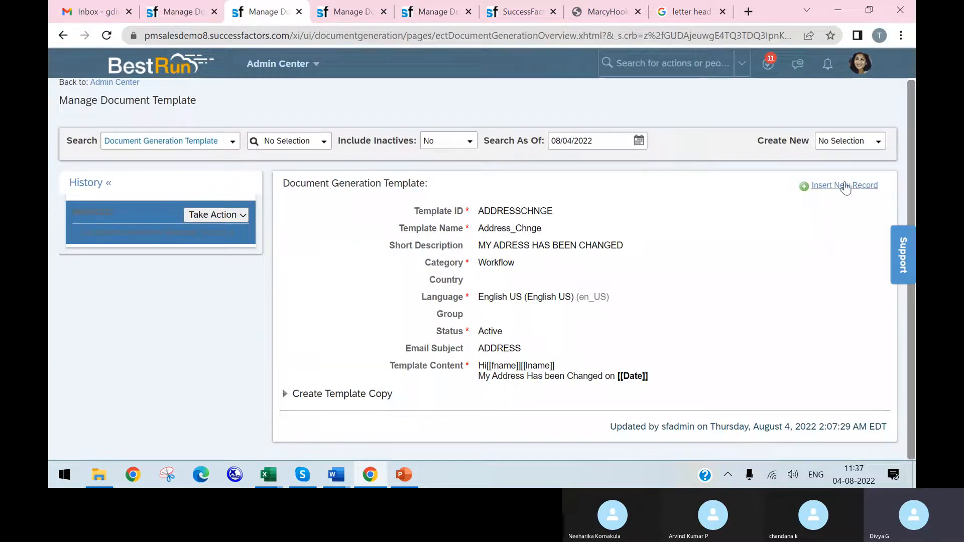
left_click(242, 216)
left_click(240, 234)
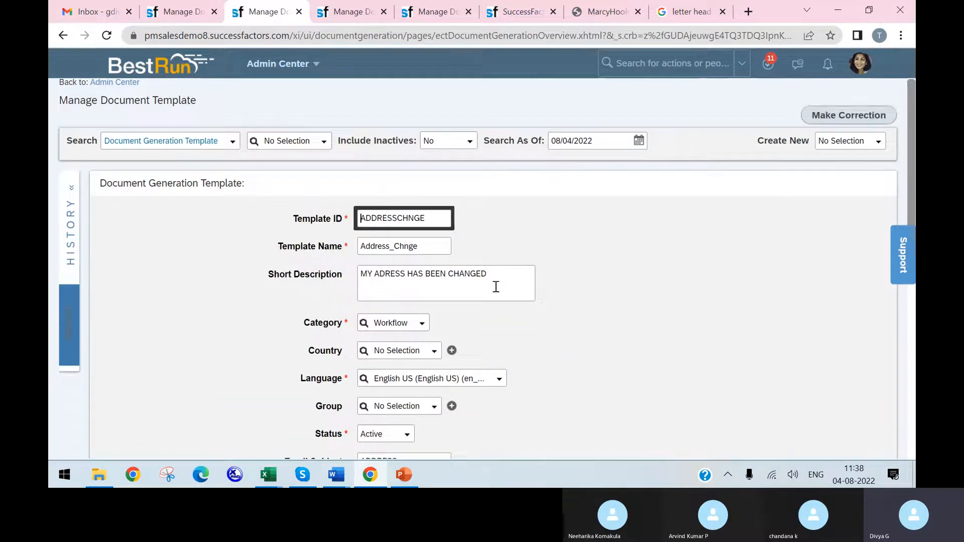
scroll(495, 286, "down", 4)
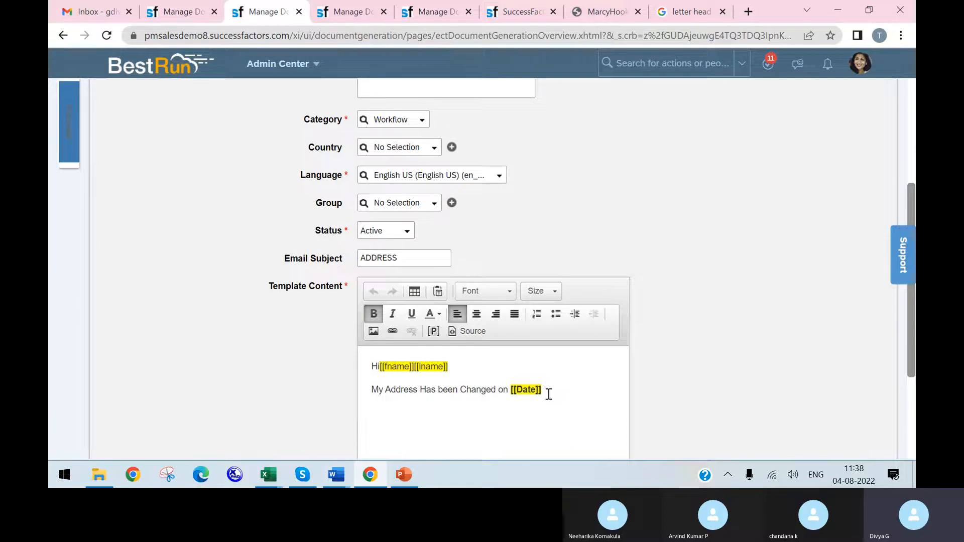
Step: Replace the bold Date placeholder in the address sentence with a placeholder named adress
left_click_drag(552, 389, 510, 390)
left_click(433, 332)
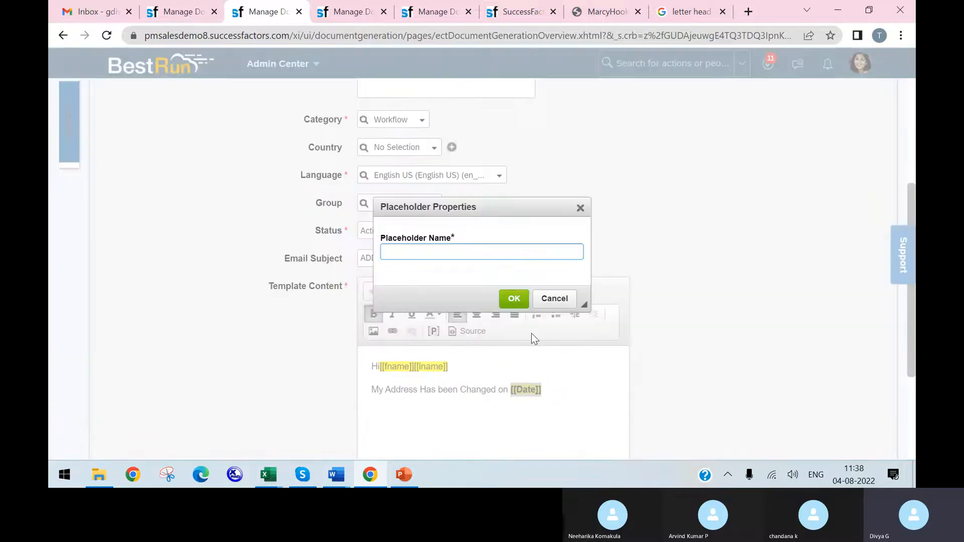
type("adress")
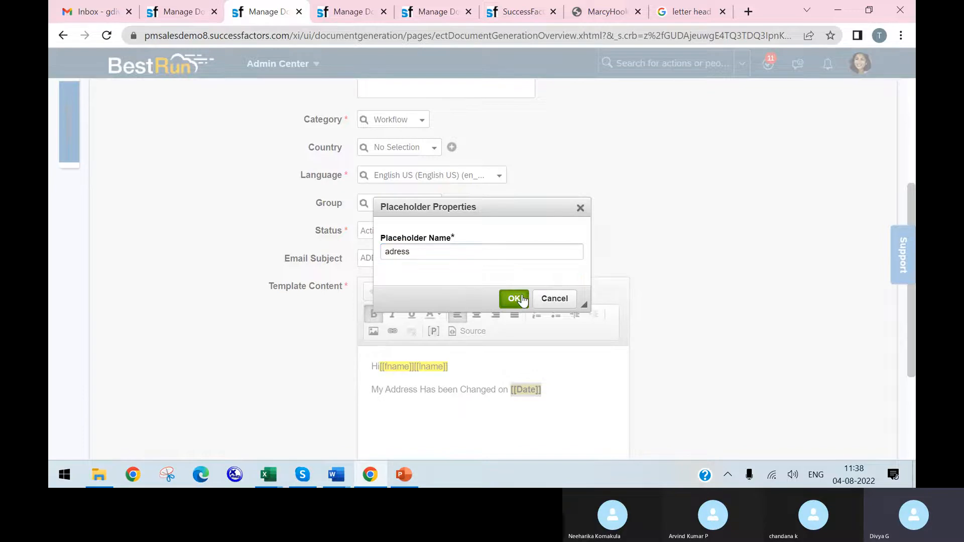
left_click(517, 300)
Step: Insert a placeholder named date directly after the adress placeholder in the template content
left_click(564, 388)
left_click(433, 331)
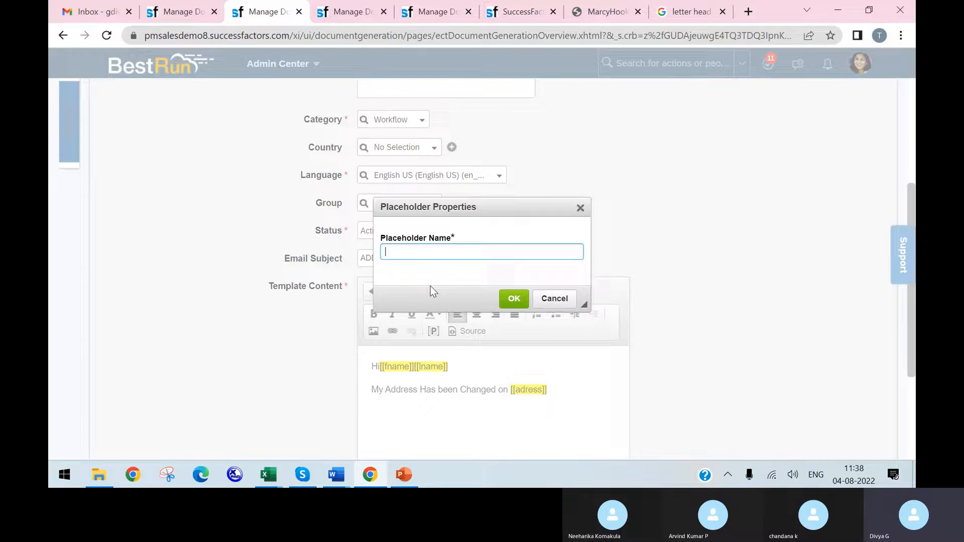
type("dare")
key("BackSpace")
key("BackSpace")
type("te")
left_click(508, 297)
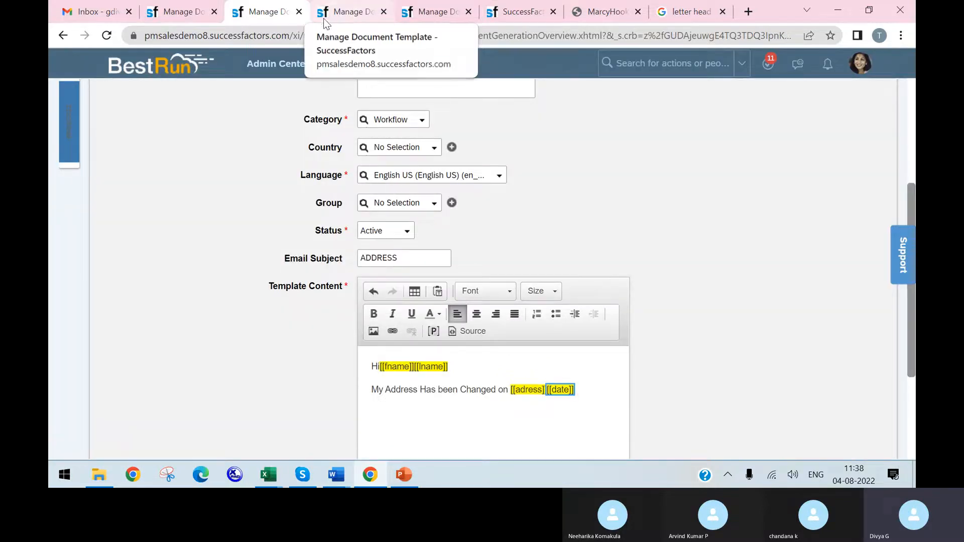
Step: Try to refresh the placeholder list on the document template mapping page by reselecting Address_Chnge (ADDRESSCHNGE) and reloading the page
left_click(354, 15)
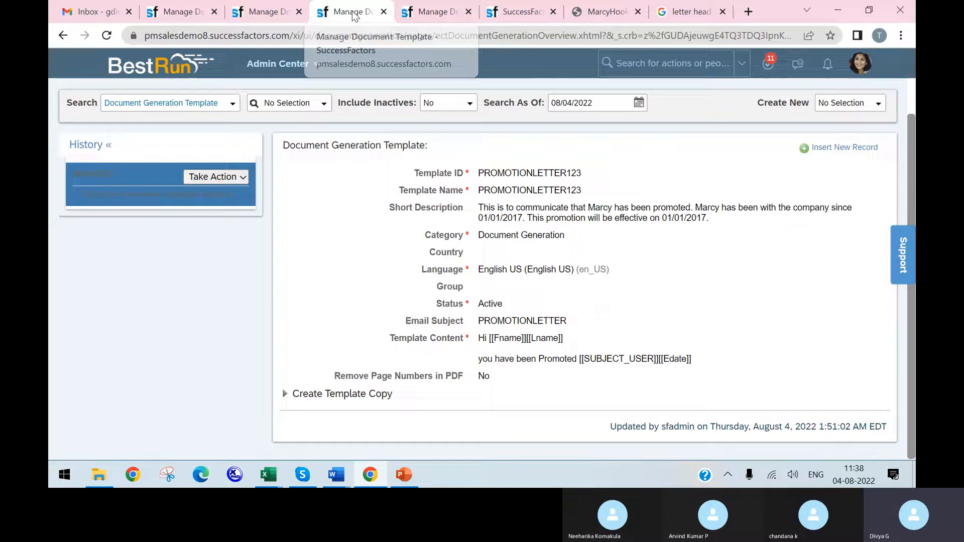
left_click(438, 13)
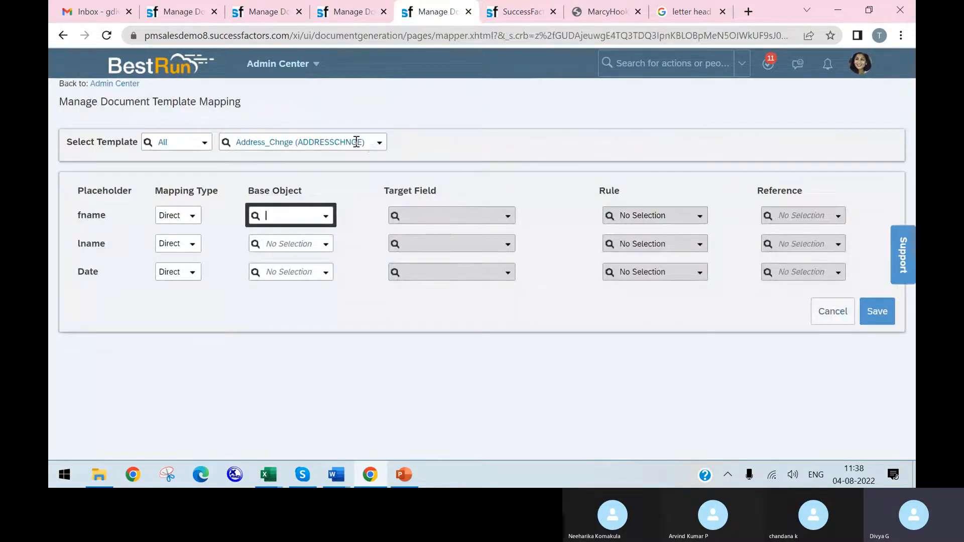
left_click(348, 142)
type("adre")
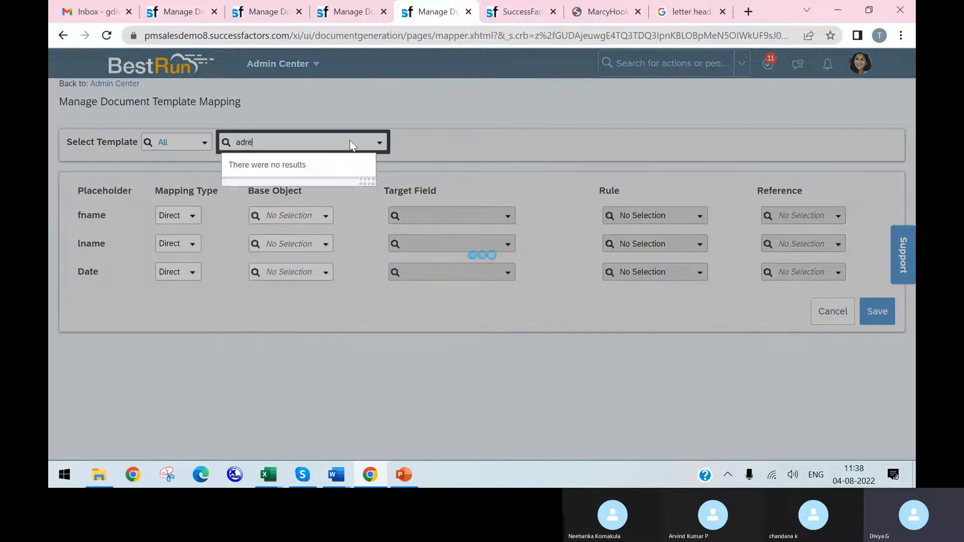
key("BackSpace")
key("BackSpace")
type("dr")
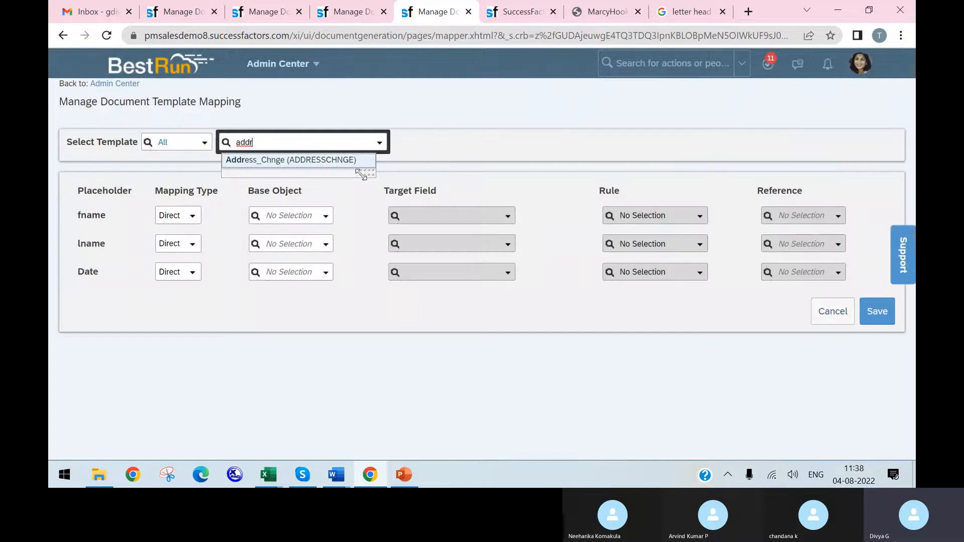
left_click(339, 162)
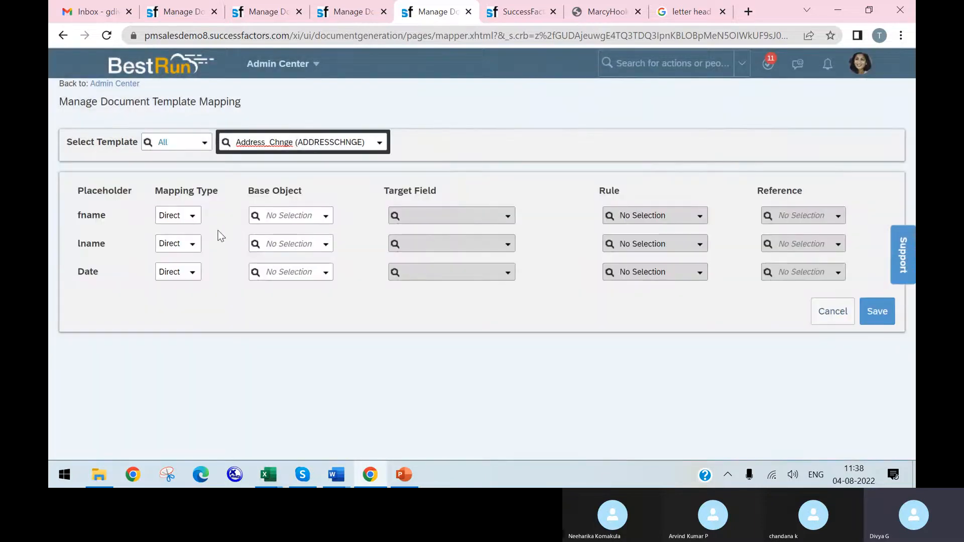
left_click(106, 35)
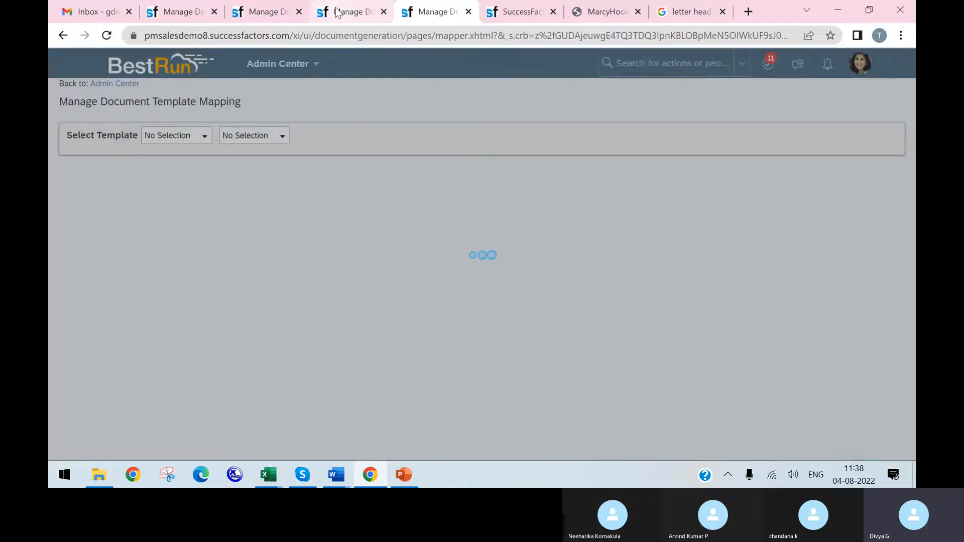
Step: Return to the Address_Chnge template correction and save the changed template content
left_click(349, 11)
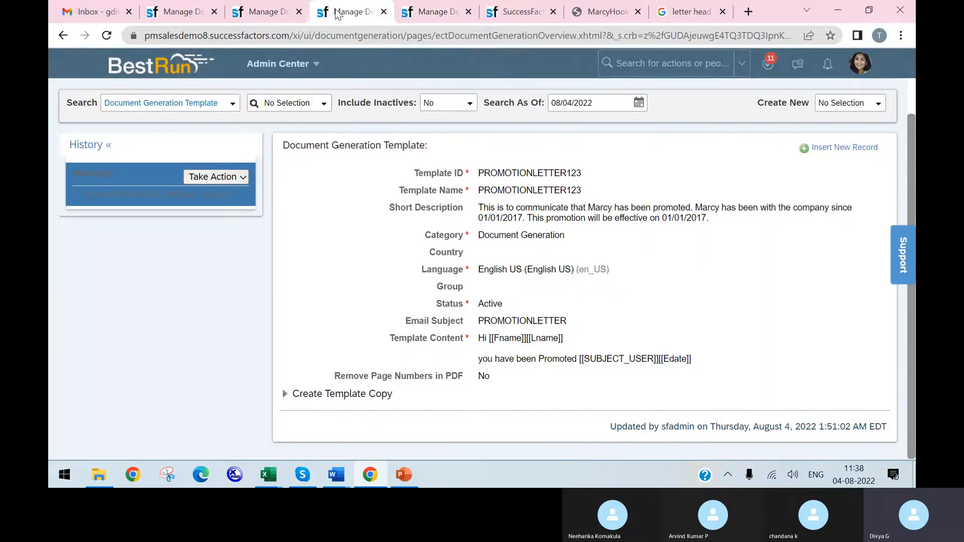
left_click(254, 11)
scroll(731, 340, "down", 3)
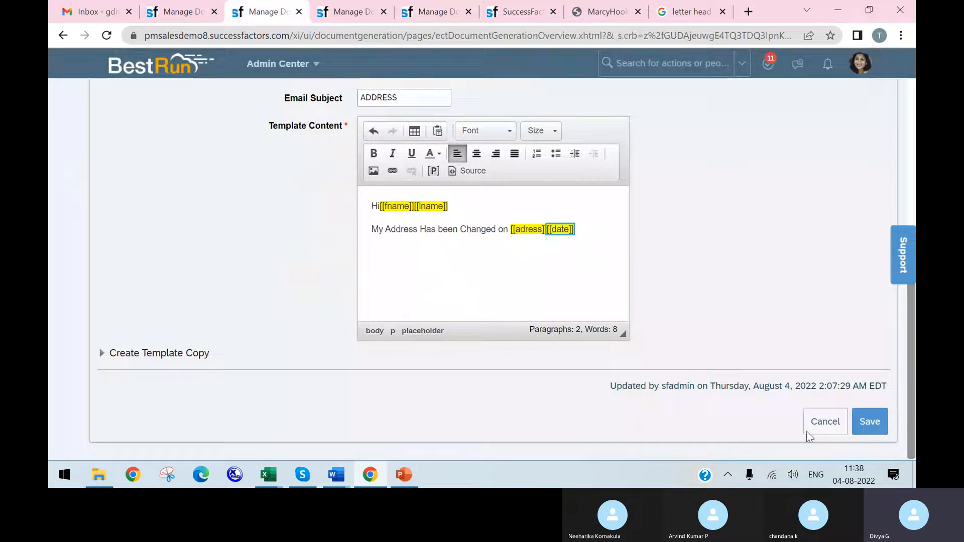
left_click(867, 420)
Step: Select the Address_Chnge (ADDRESSCHNGE) template again on the document template mapping page to load its updated placeholders
left_click(432, 12)
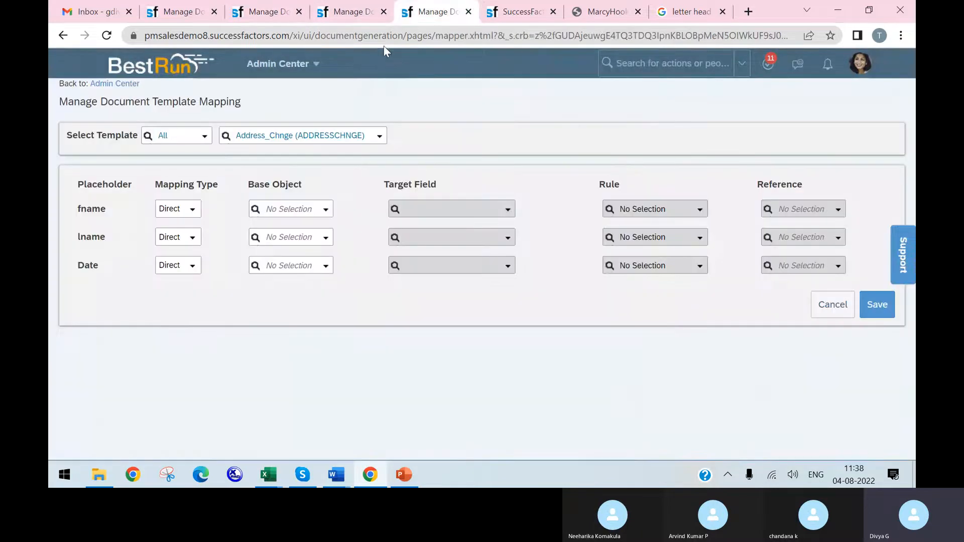
left_click(346, 132)
type("adr")
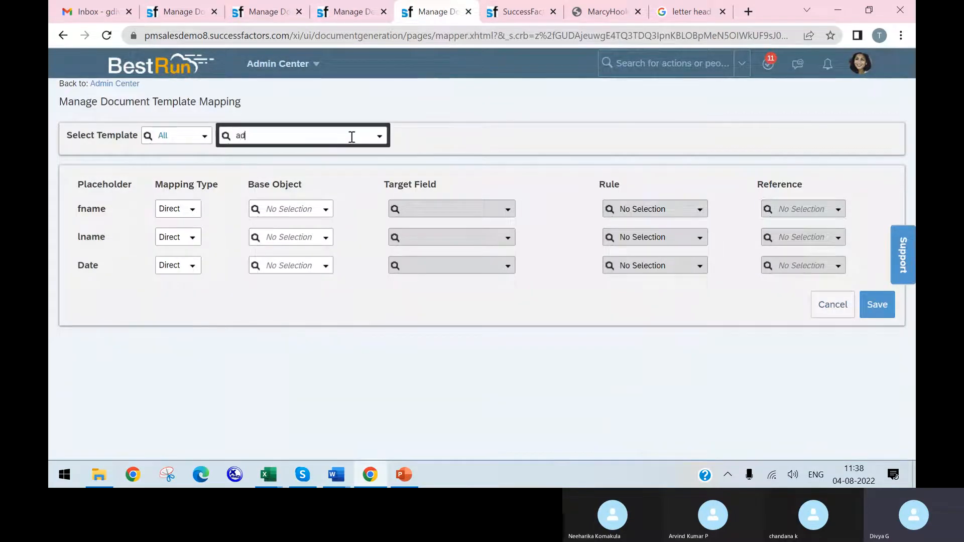
key("BackSpace")
type("dr")
left_click(332, 153)
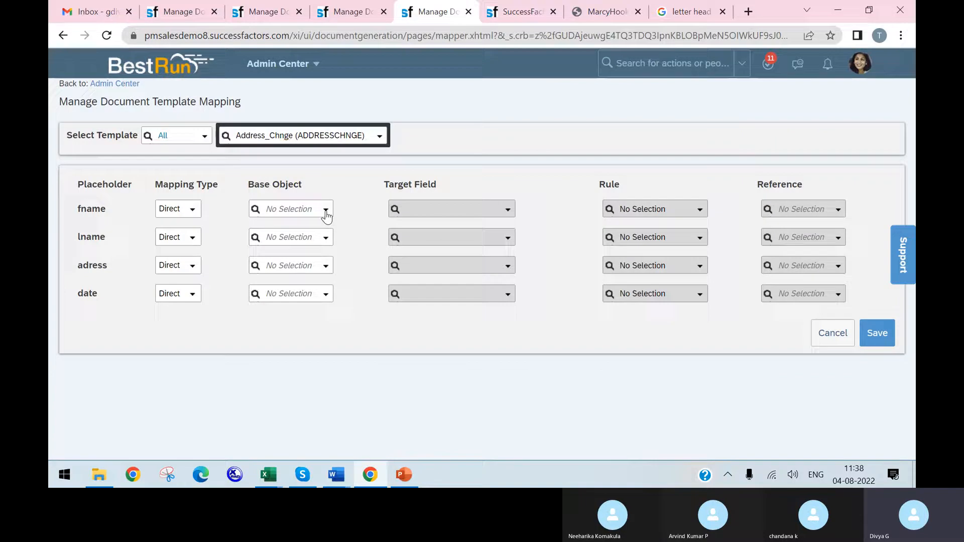
Step: Map the fname placeholder to the Personal Information base object with First name as the target field
left_click(326, 210)
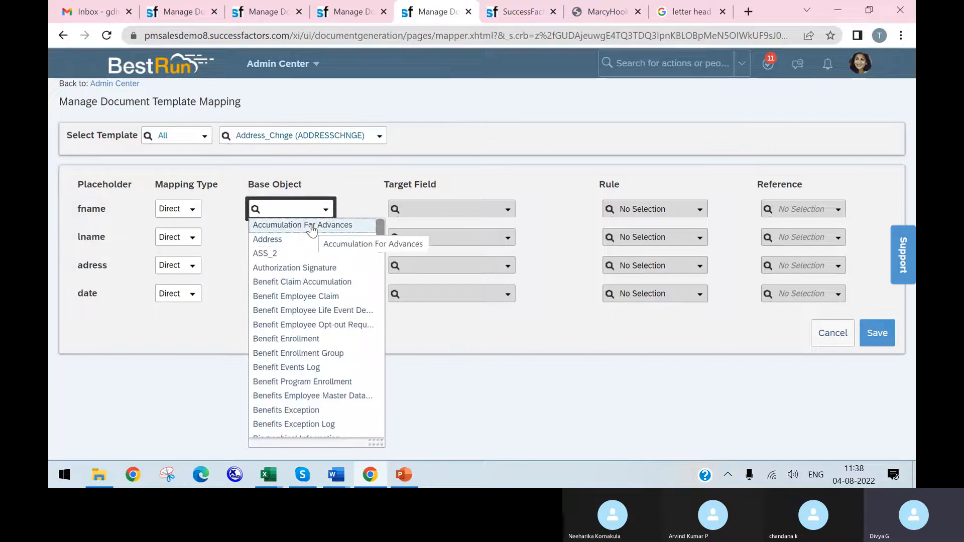
type("per")
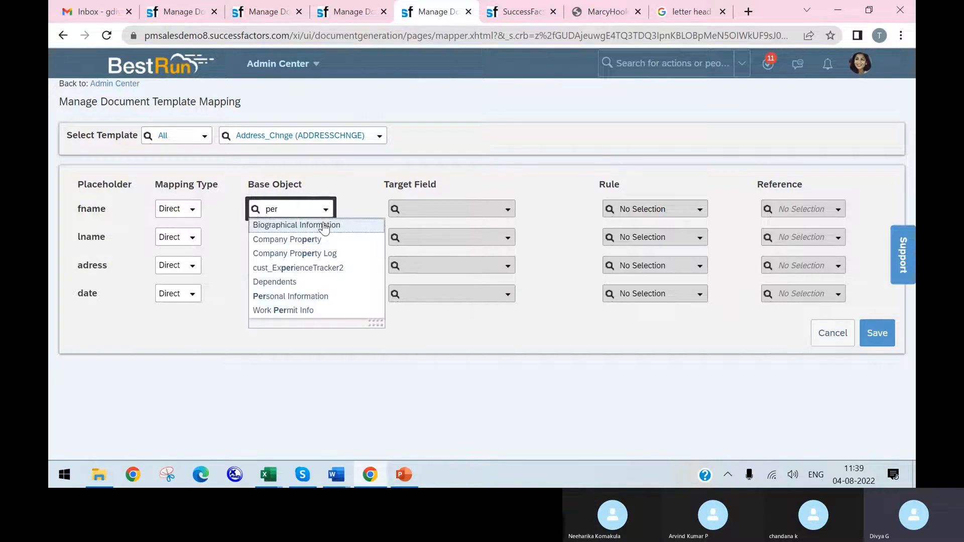
left_click(321, 298)
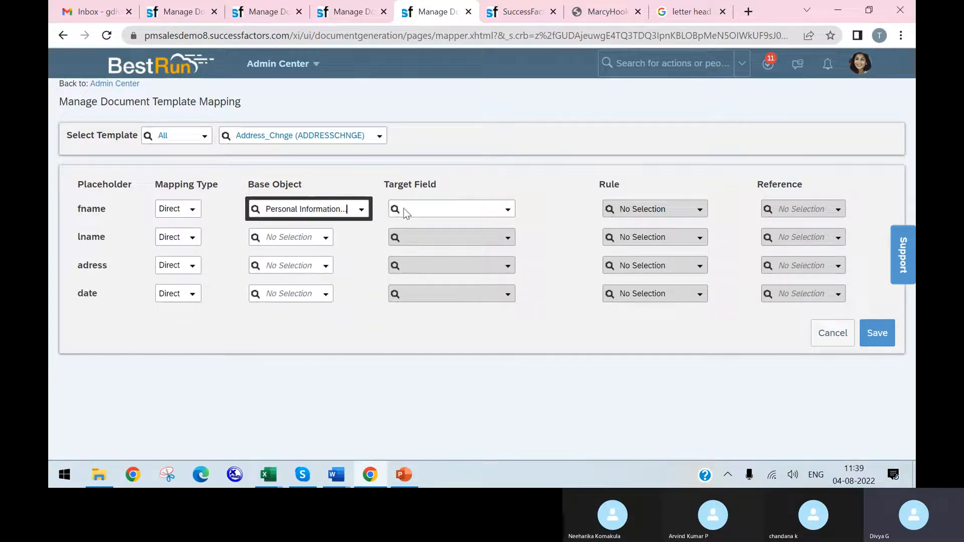
left_click(507, 211)
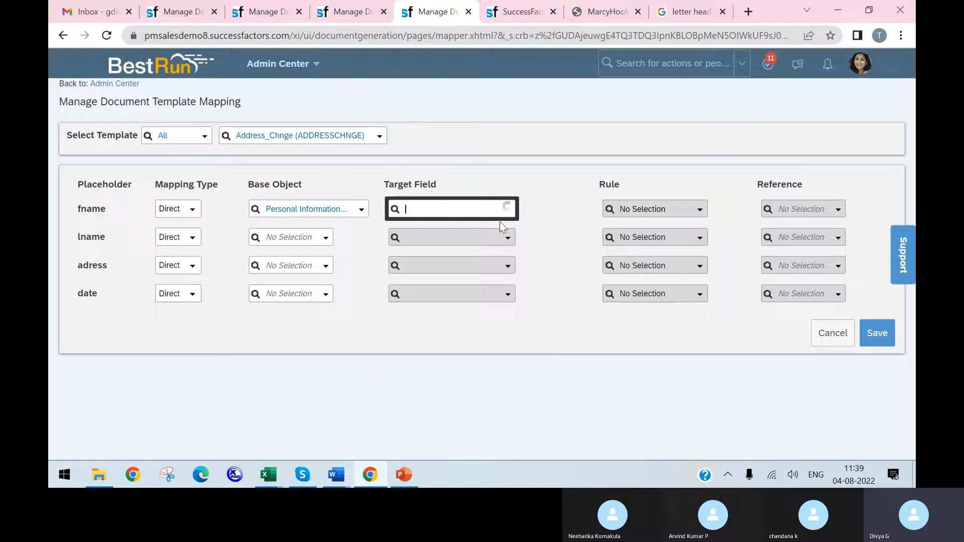
left_click(435, 342)
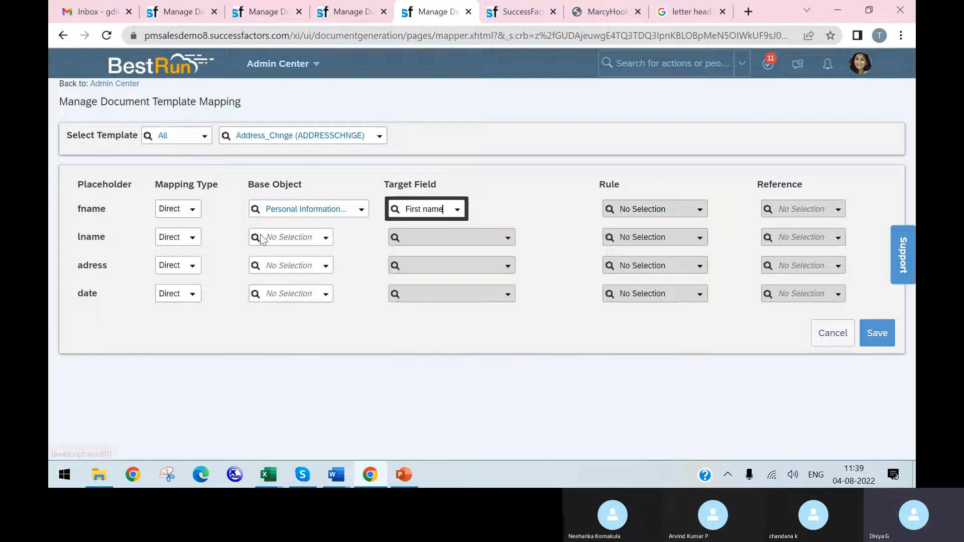
Step: Map the lname placeholder to the Personal Information base object with Last Name as the target field
left_click(319, 241)
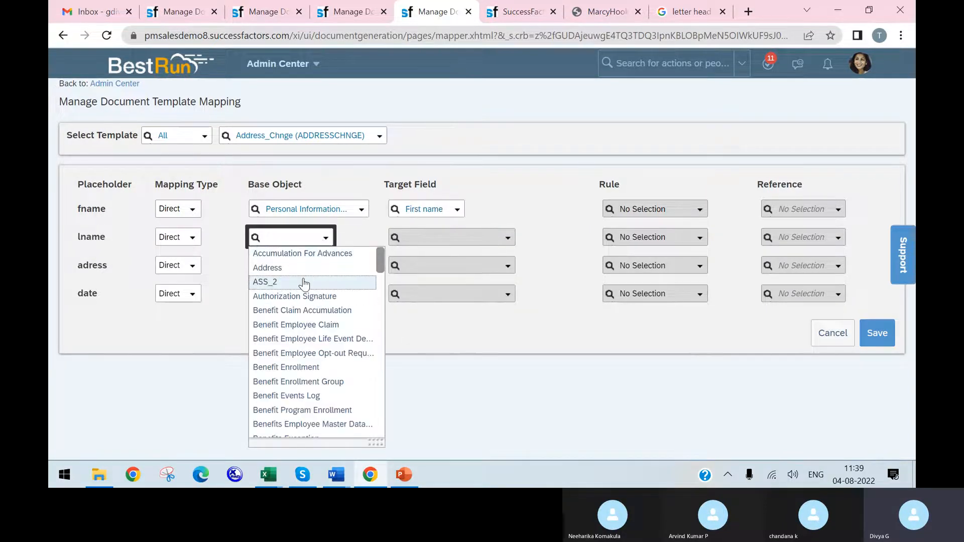
type("per")
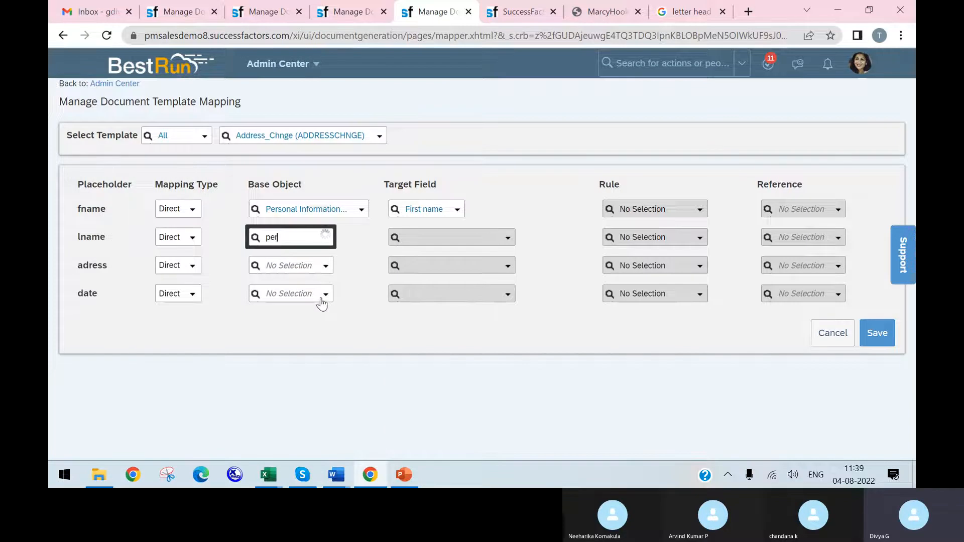
left_click(326, 326)
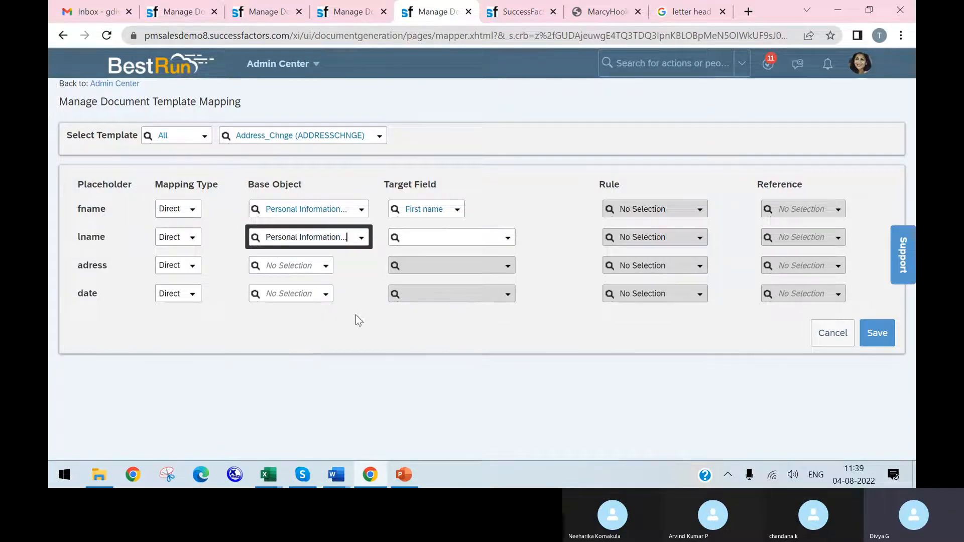
left_click(507, 238)
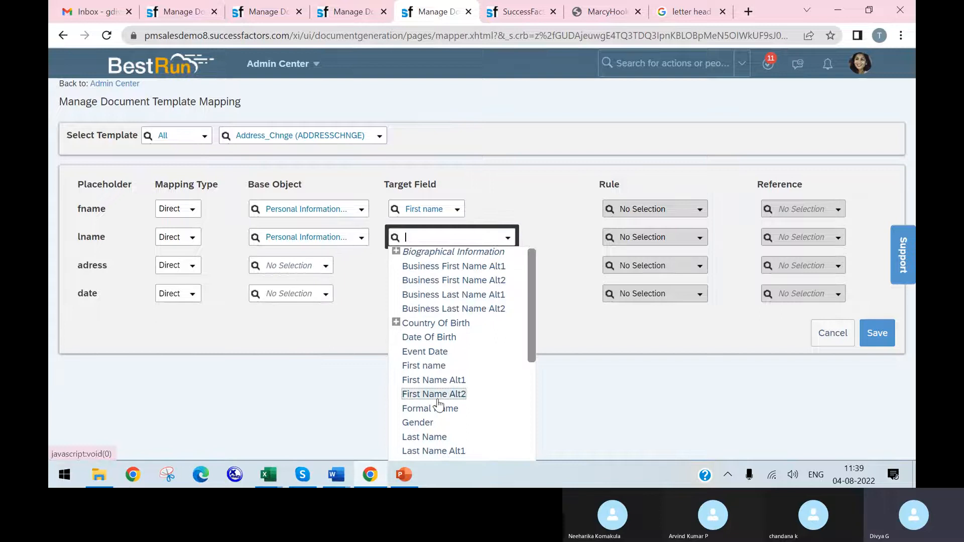
scroll(438, 405, "down", 2)
left_click(429, 372)
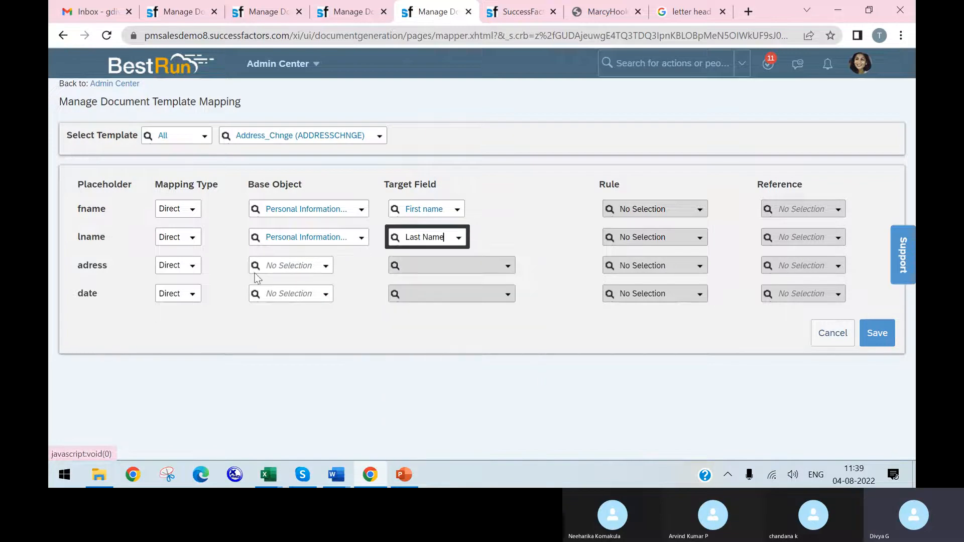
Step: Map the adress placeholder to the Address base object with Address1 as the target field
left_click(326, 271)
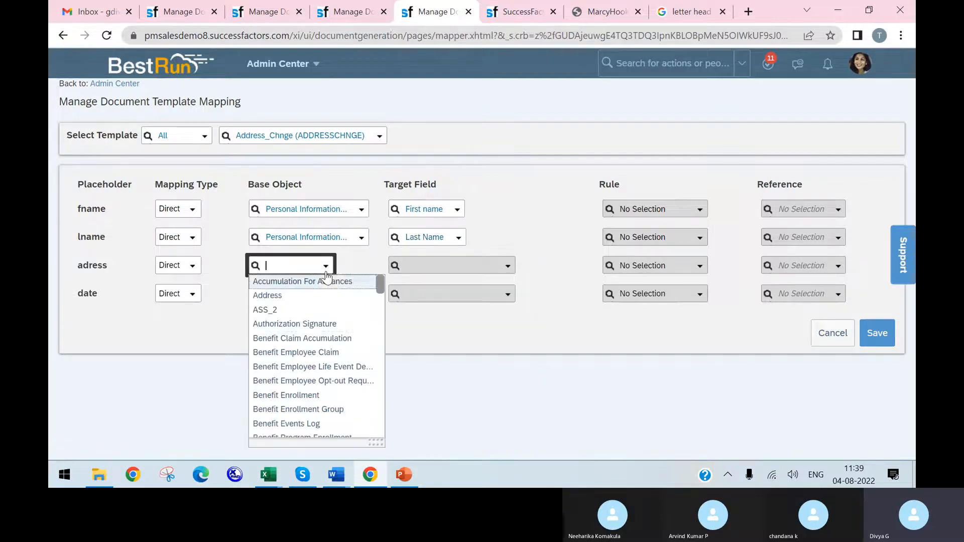
left_click(299, 295)
left_click(507, 270)
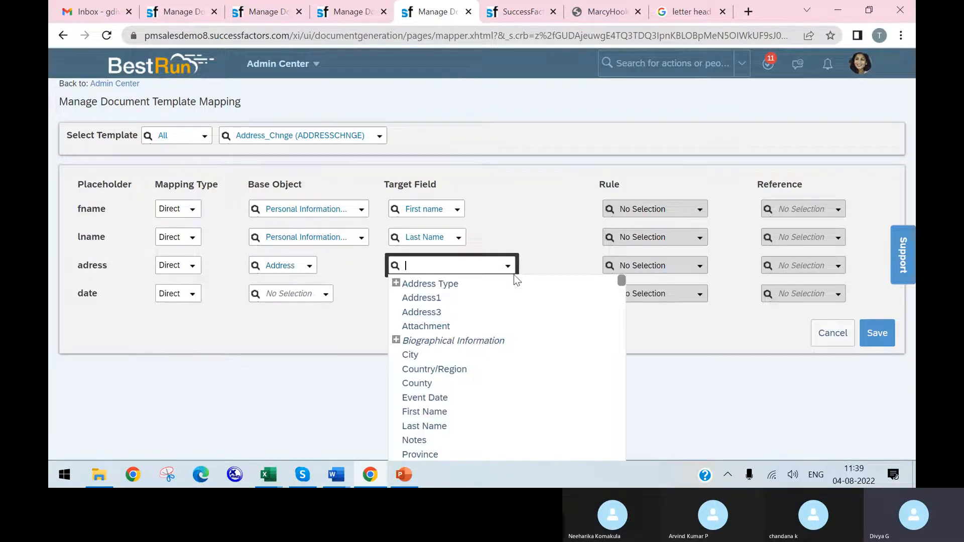
left_click(456, 297)
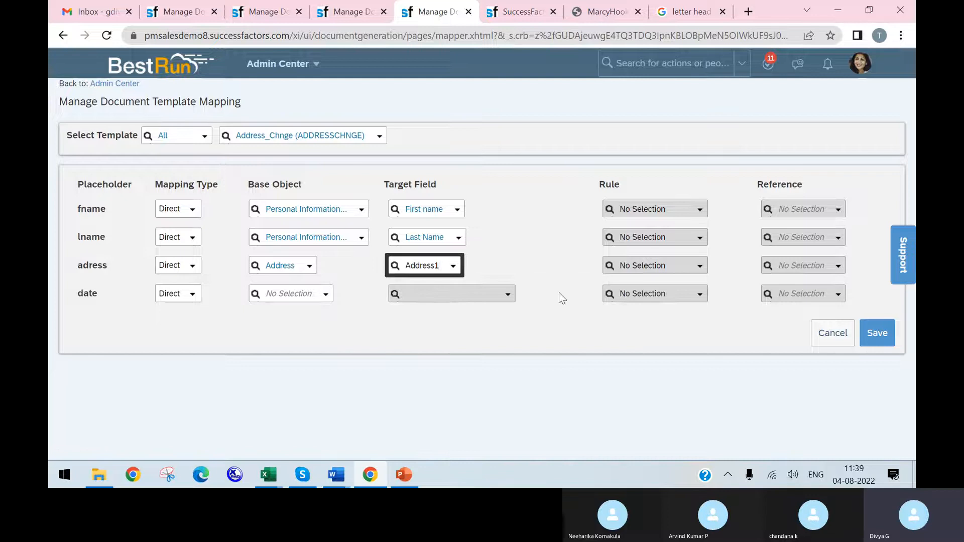
Step: Search the date placeholder's base objects for "dat" and "eve"
left_click(305, 299)
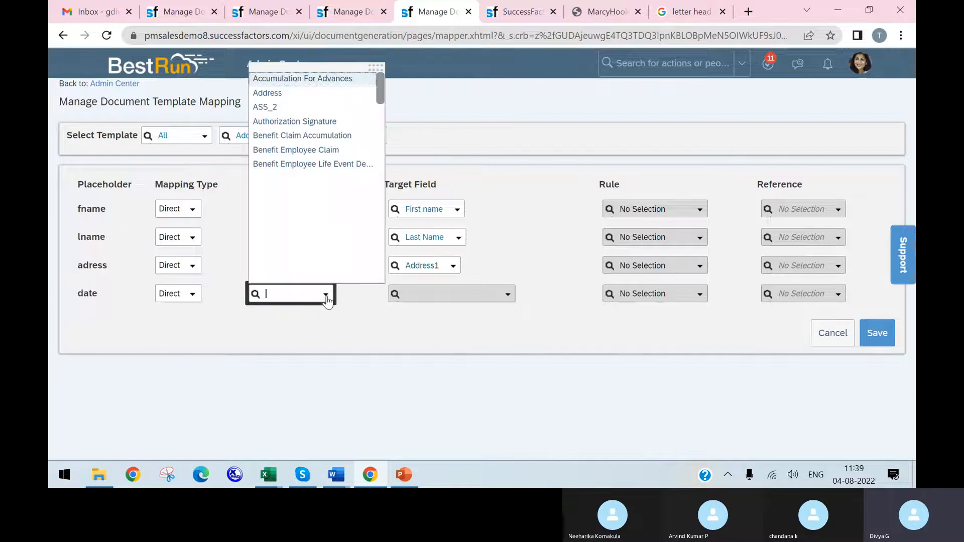
scroll(331, 221, "down", 1)
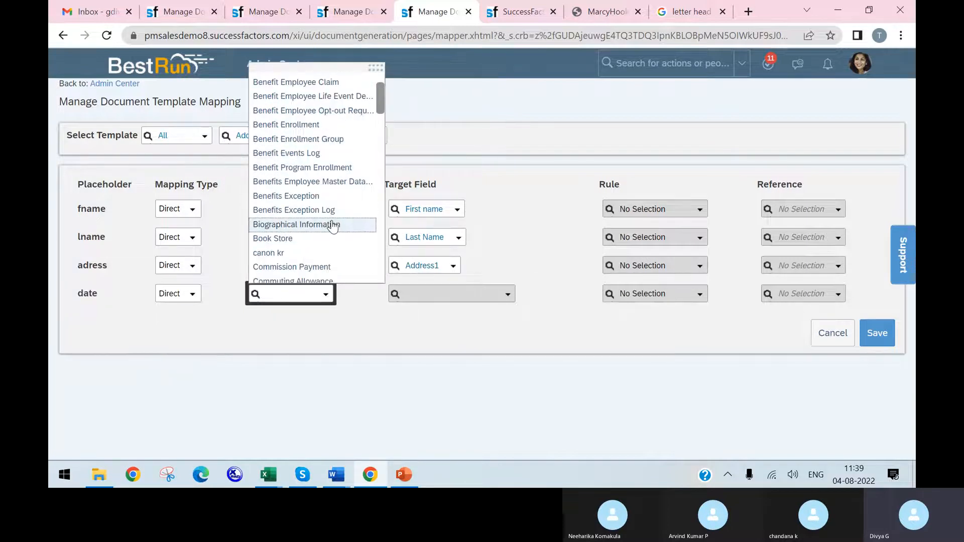
type("dat")
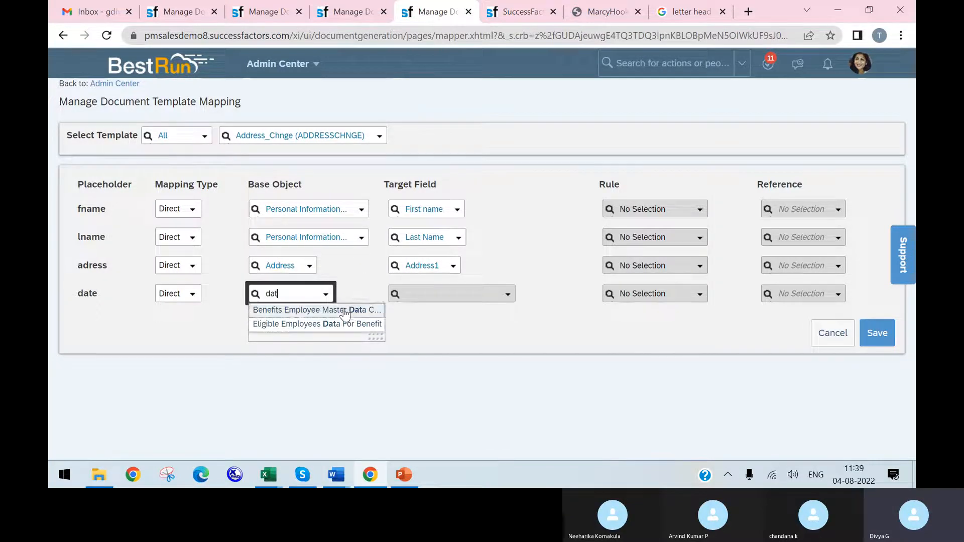
key("BackSpace")
key("BackSpace")
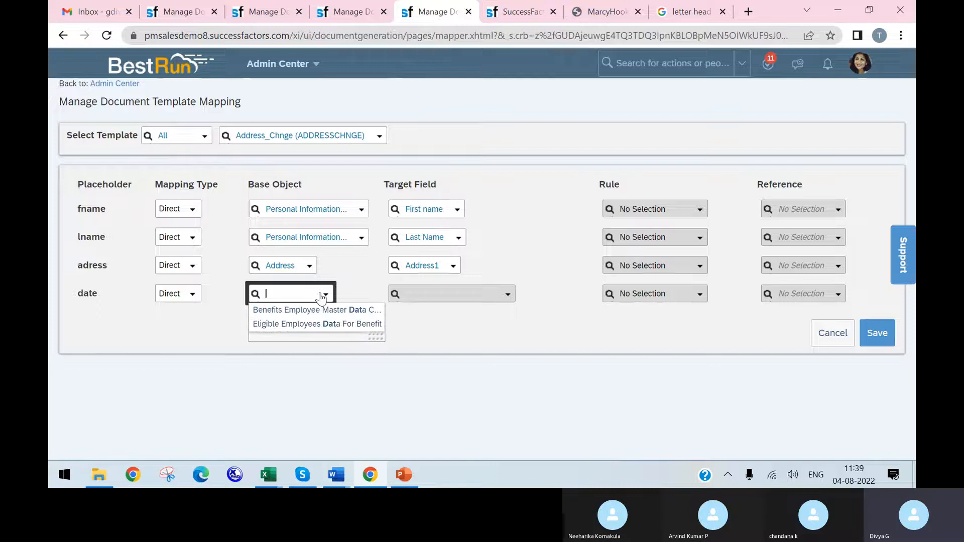
type("eve")
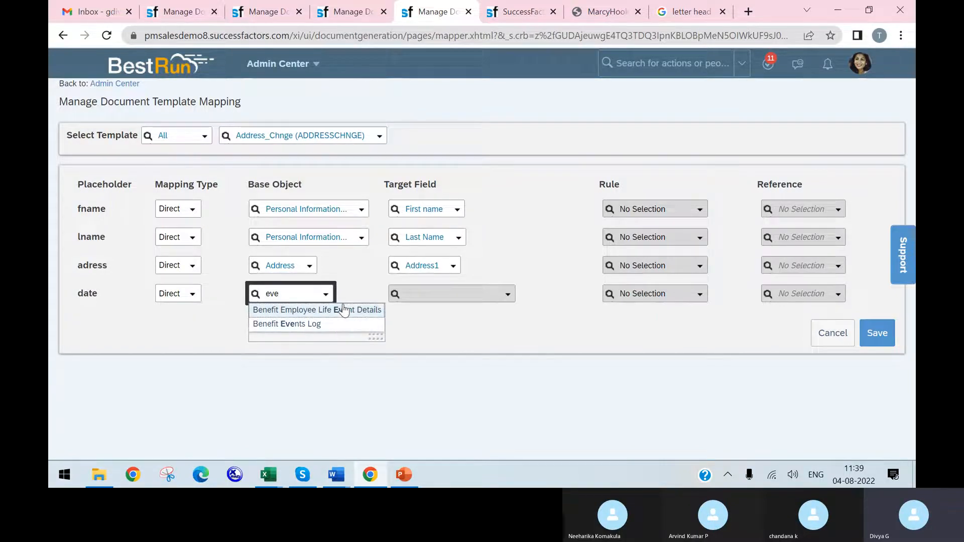
Step: Examine the full list of base objects for one that holds a date suitable for the date placeholder
left_click(326, 294)
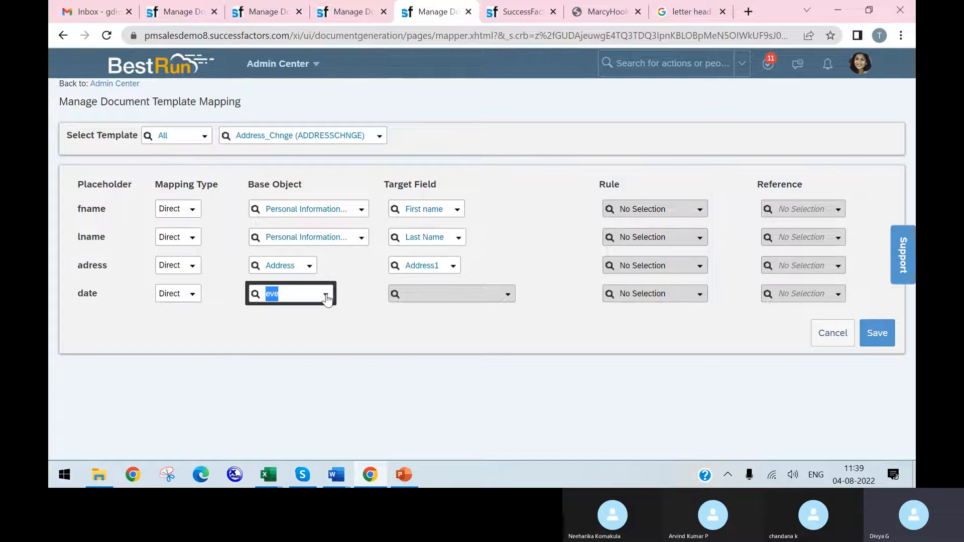
scroll(319, 211, "down", 4)
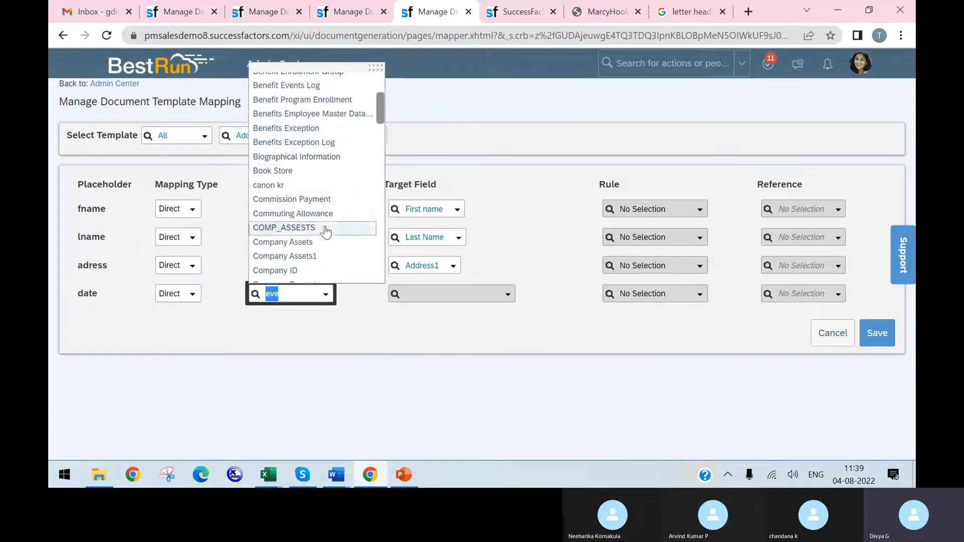
scroll(309, 165, "down", 3)
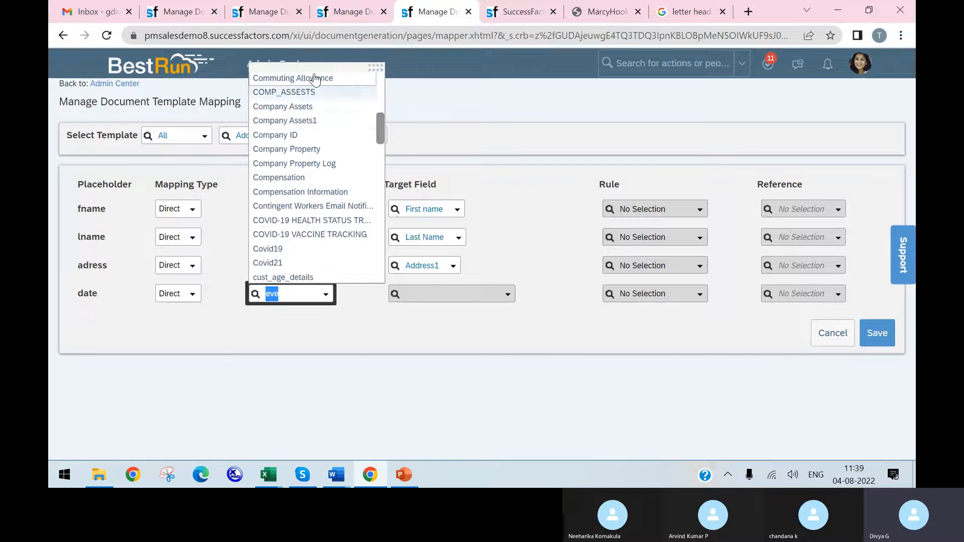
scroll(314, 263, "down", 2)
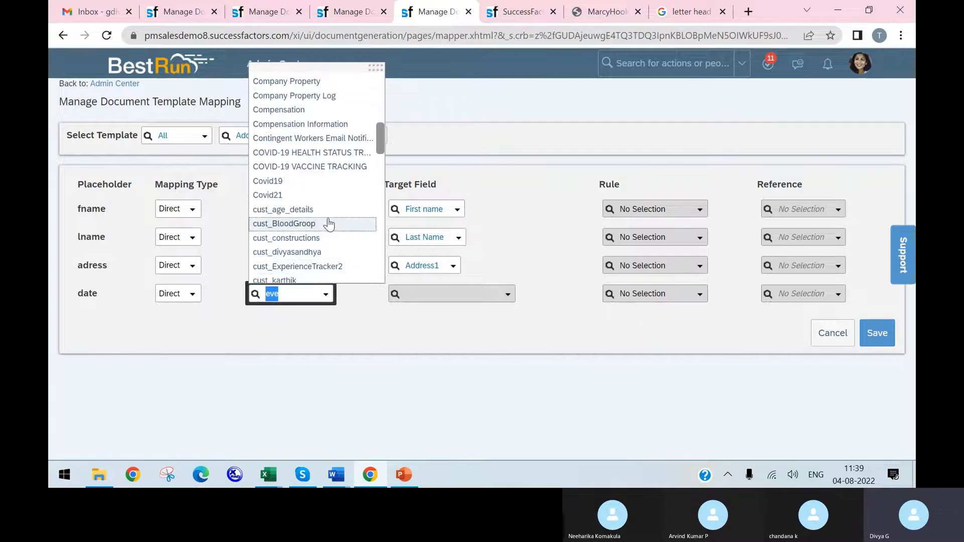
scroll(329, 236, "down", 3)
scroll(332, 253, "down", 3)
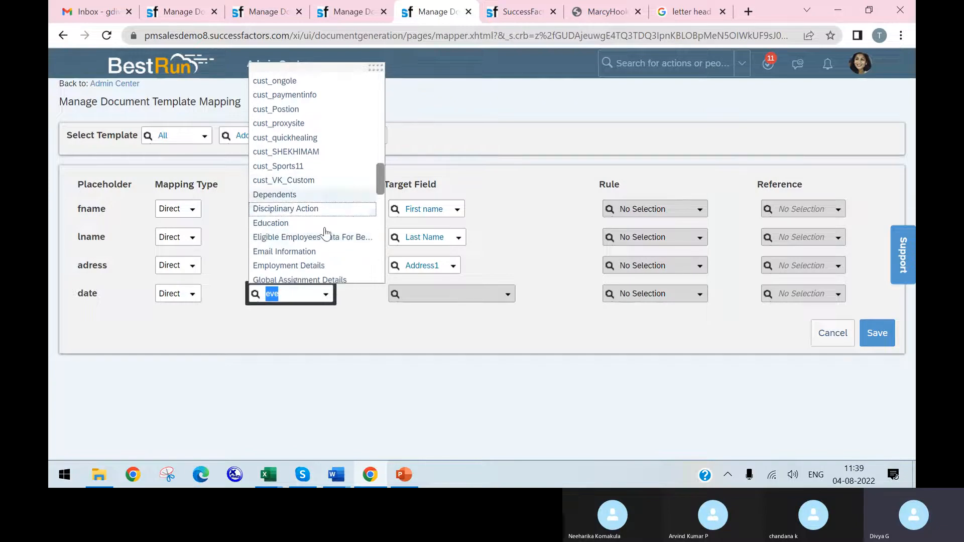
scroll(322, 254, "down", 3)
scroll(326, 251, "down", 1)
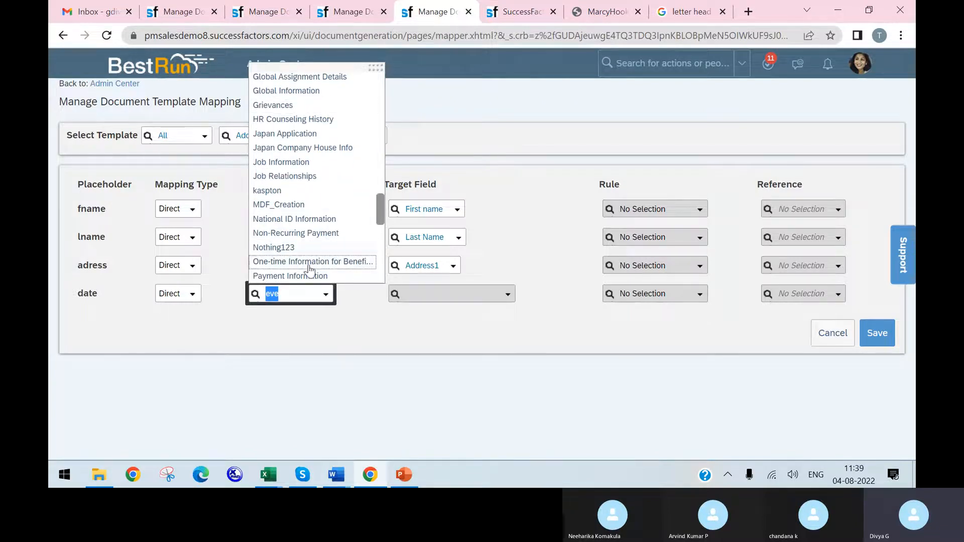
scroll(309, 270, "down", 3)
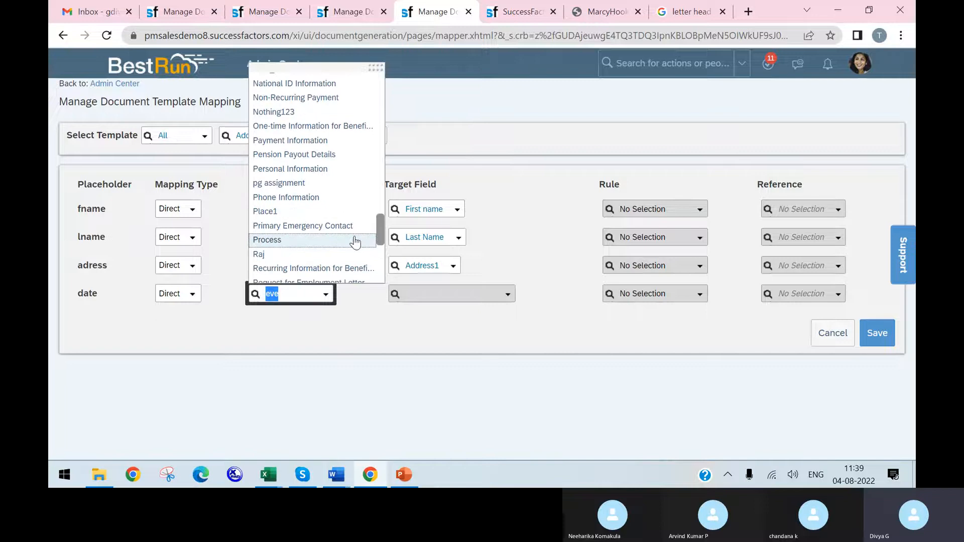
left_click_drag(379, 233, 374, 260)
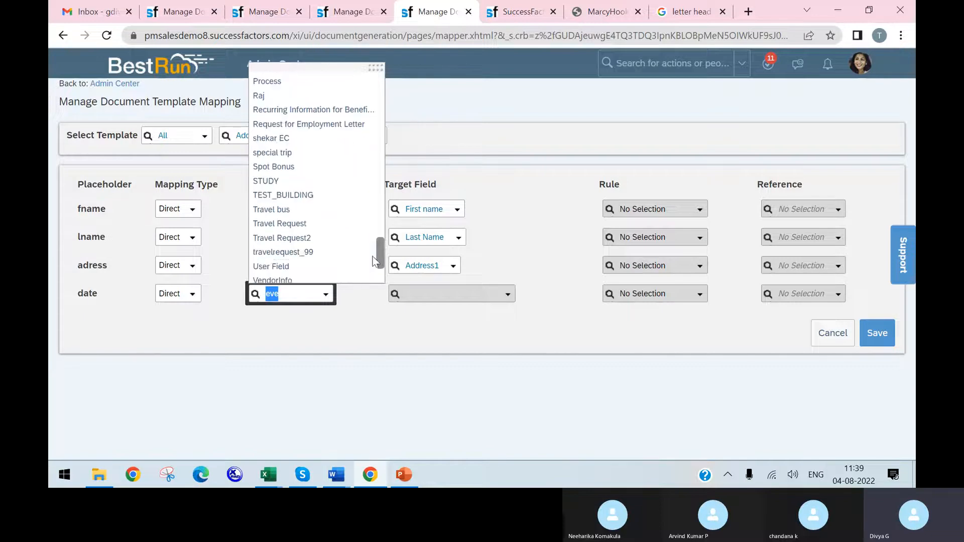
Step: Try Biographical Information as the date placeholder's base object, search for alternatives, and clear the selection
type("ca")
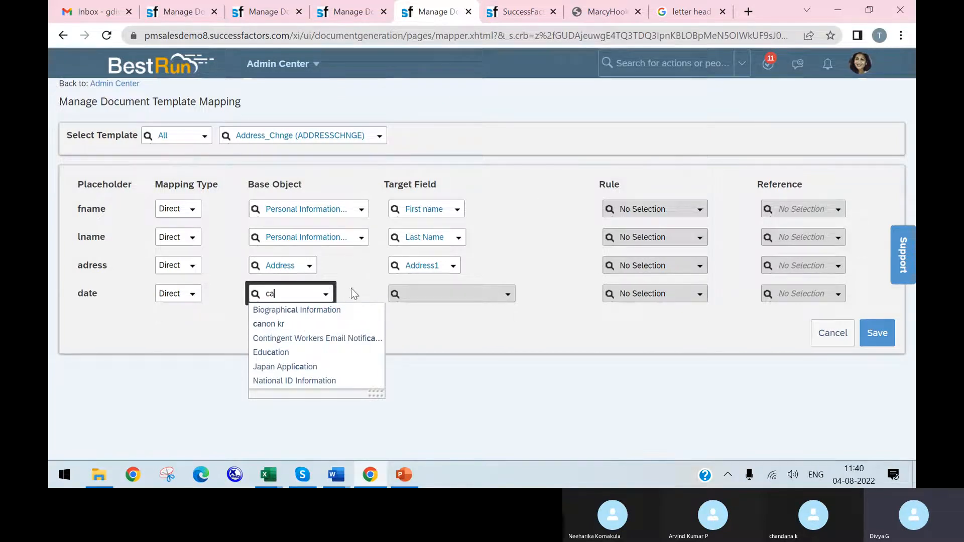
left_click(332, 310)
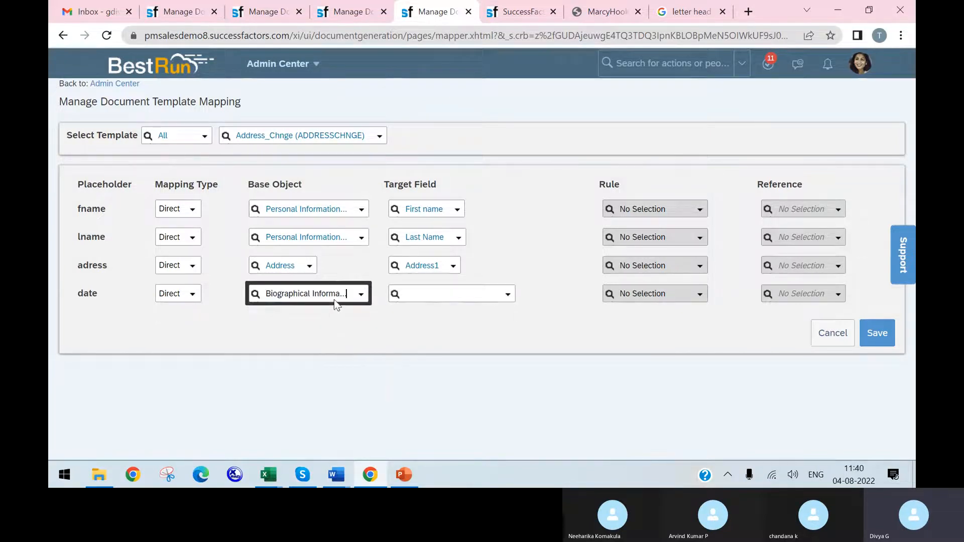
left_click(361, 297)
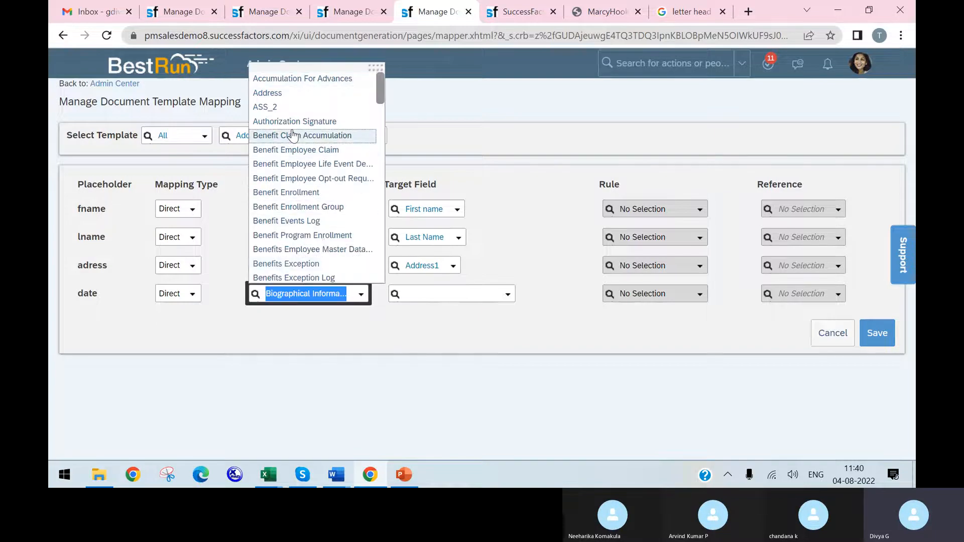
type("ti")
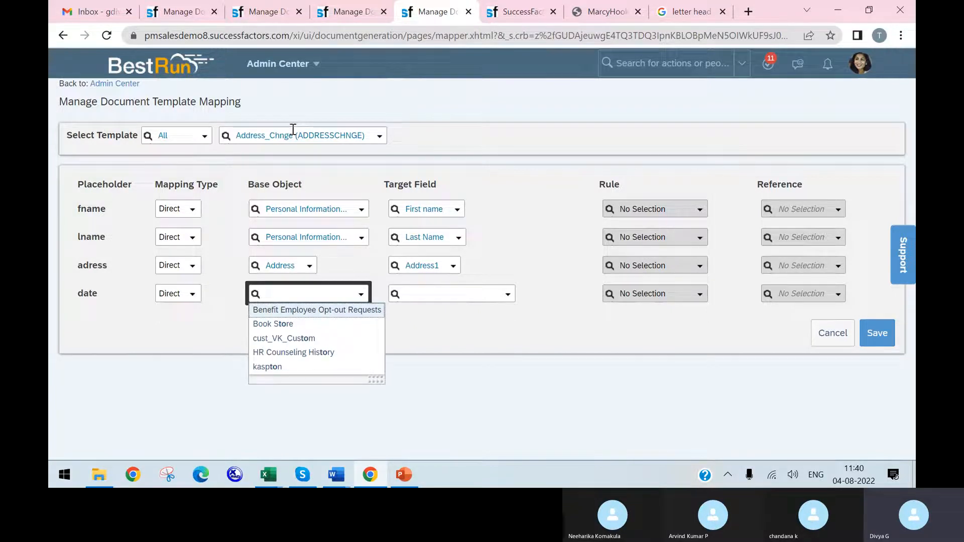
type("da")
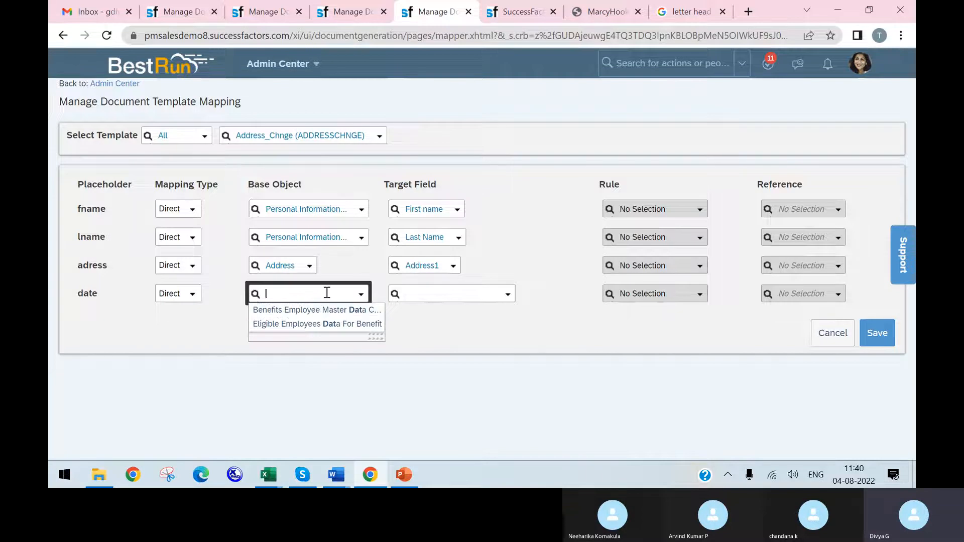
left_click(452, 336)
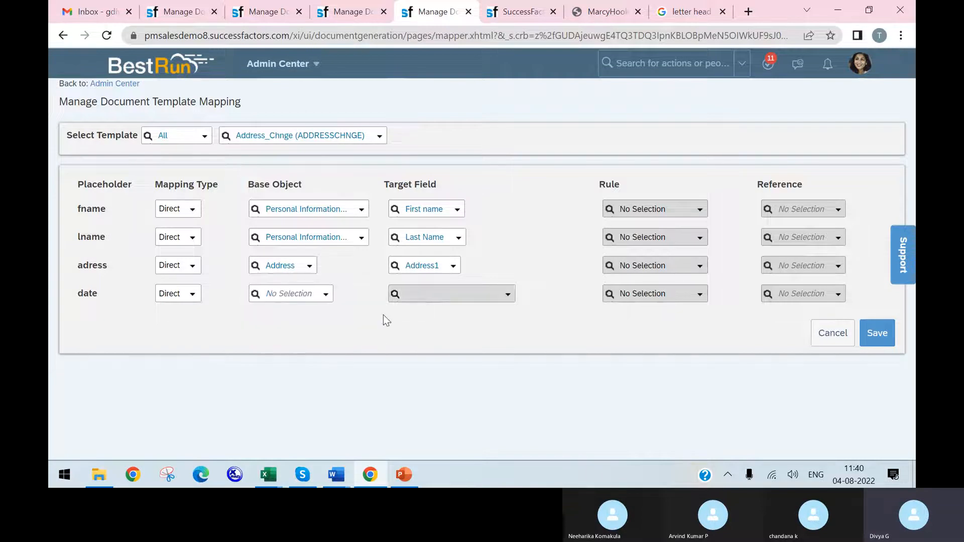
Step: Set the date placeholder's base object to Job Information
left_click(326, 296)
scroll(332, 211, "down", 2)
scroll(336, 224, "down", 5)
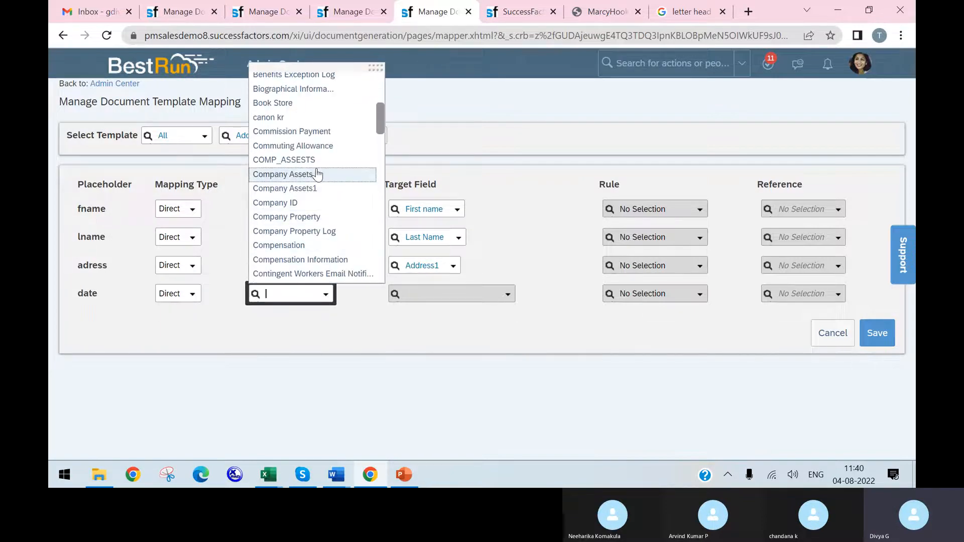
scroll(318, 236, "down", 3)
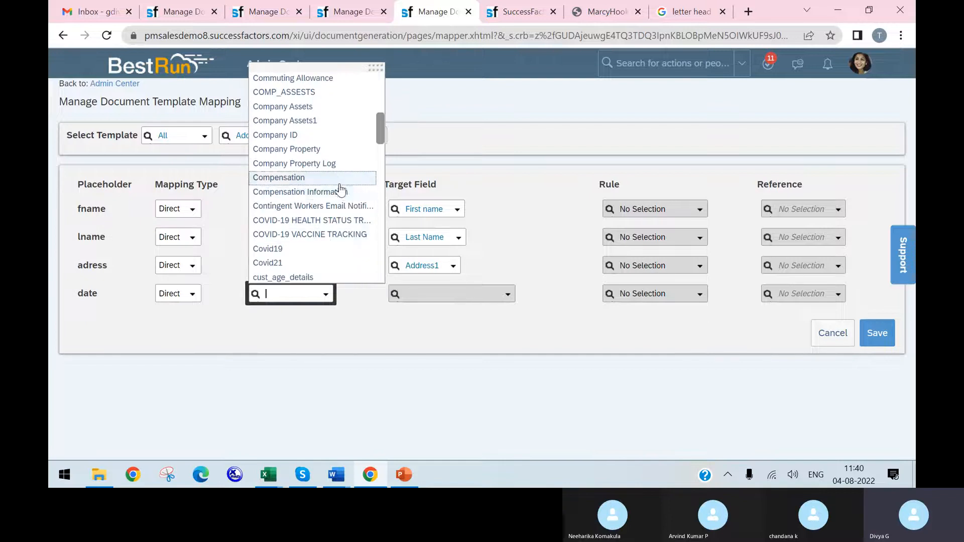
scroll(336, 196, "down", 5)
scroll(331, 199, "up", 2)
scroll(331, 200, "down", 4)
scroll(331, 199, "down", 3)
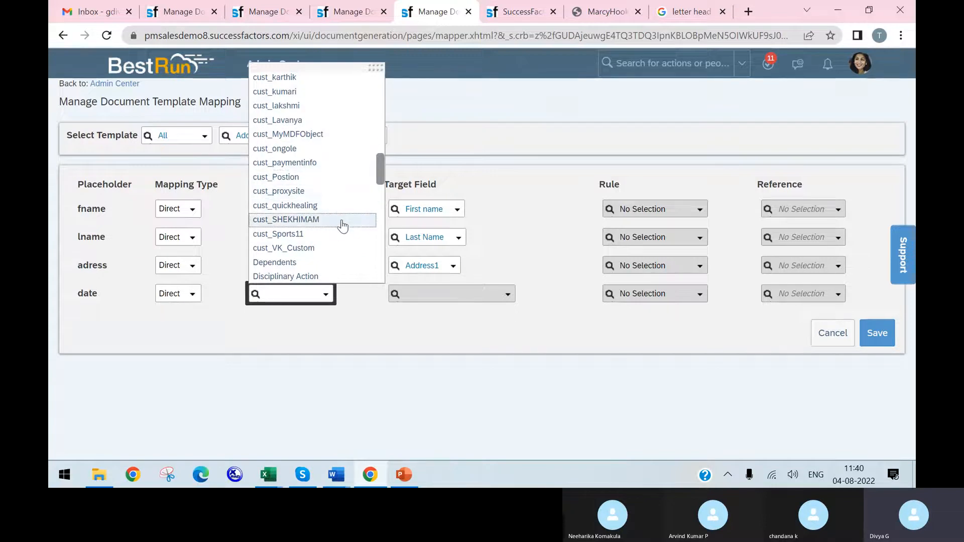
scroll(343, 257, "down", 6)
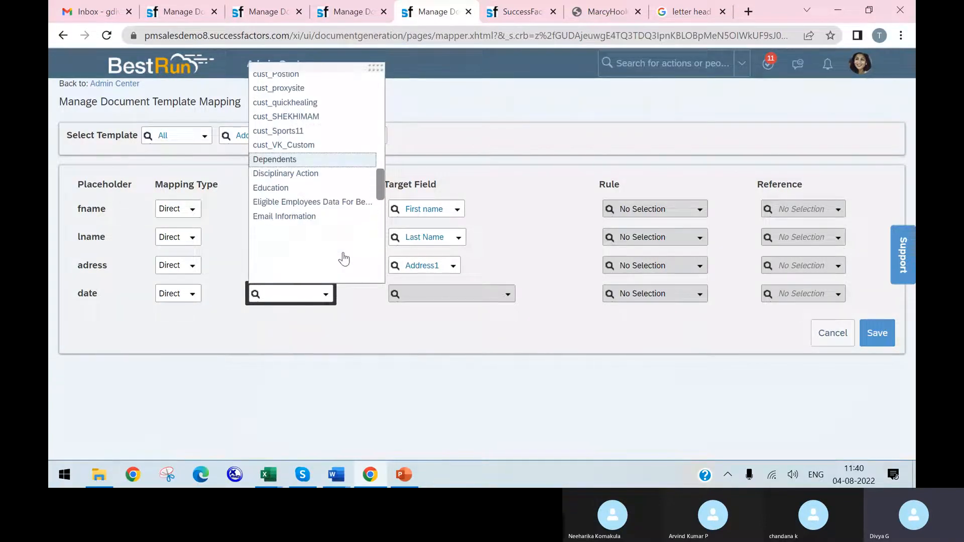
scroll(343, 257, "down", 3)
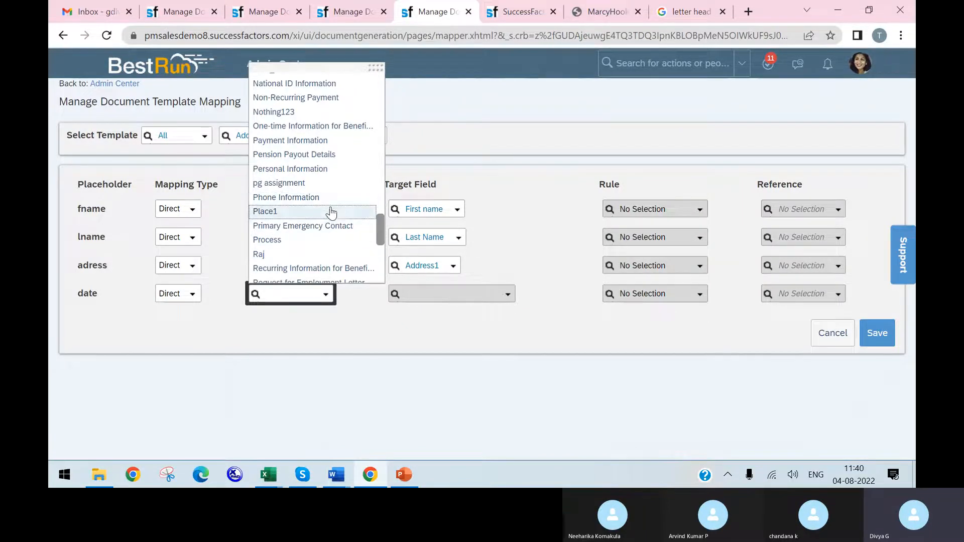
type("d")
type("b")
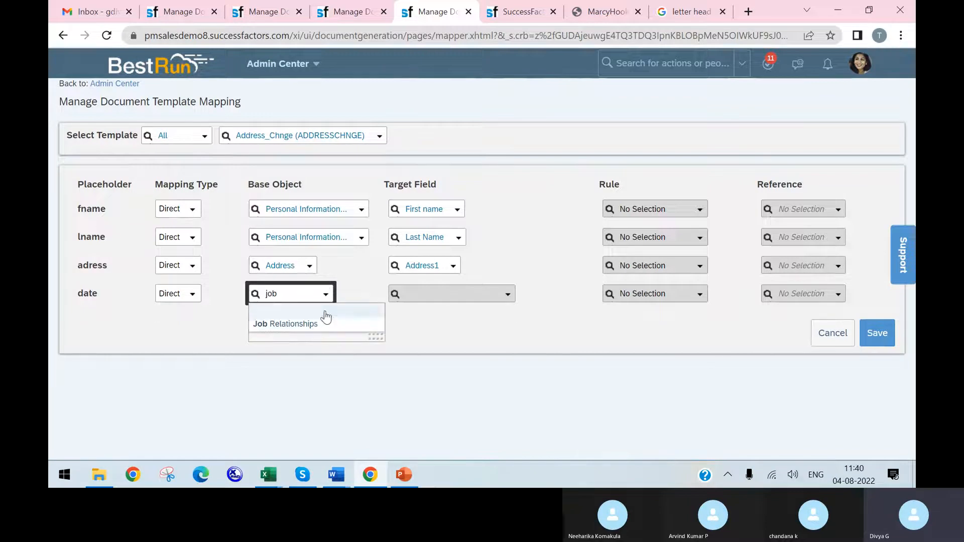
left_click(322, 312)
Step: Set the date placeholder's target field to Event Date and save the template mapping
left_click(507, 298)
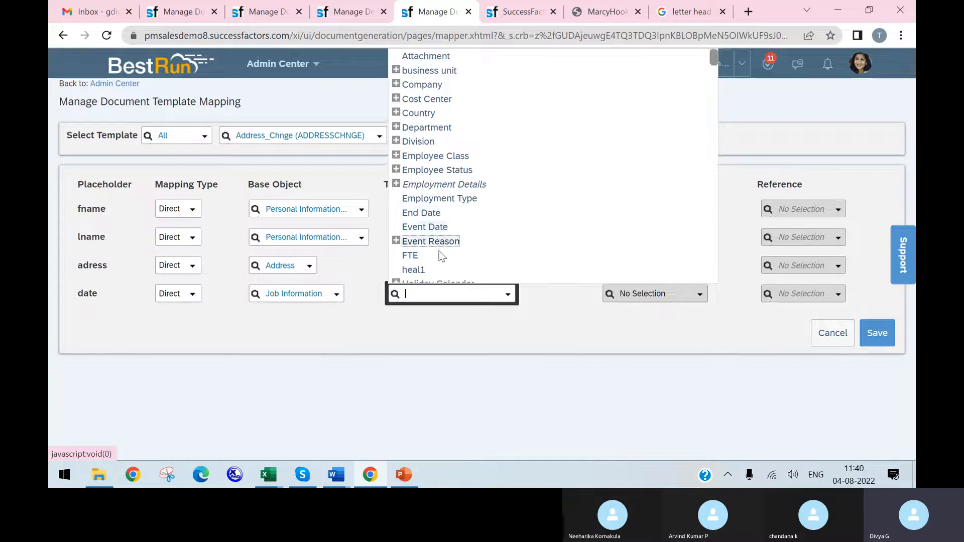
scroll(439, 195, "down", 3)
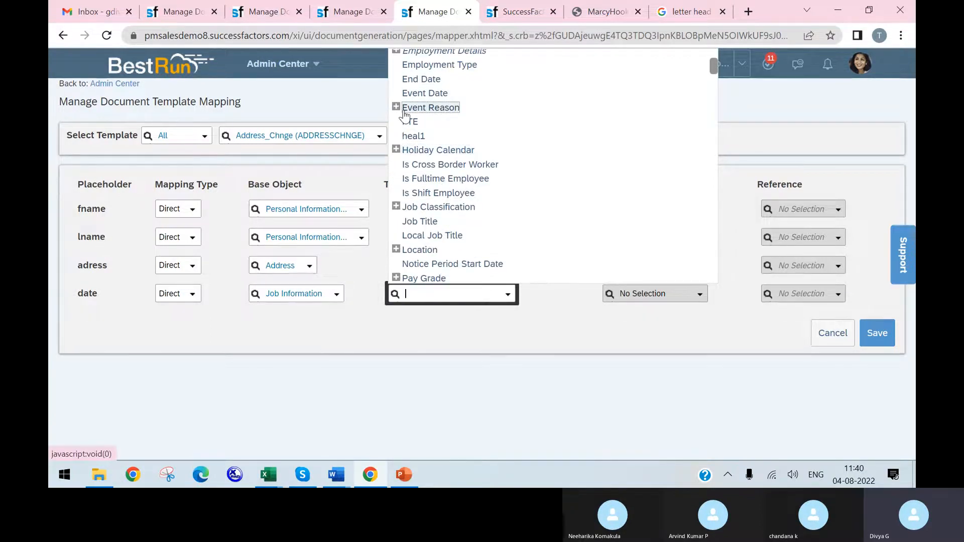
scroll(452, 113, "up", 2)
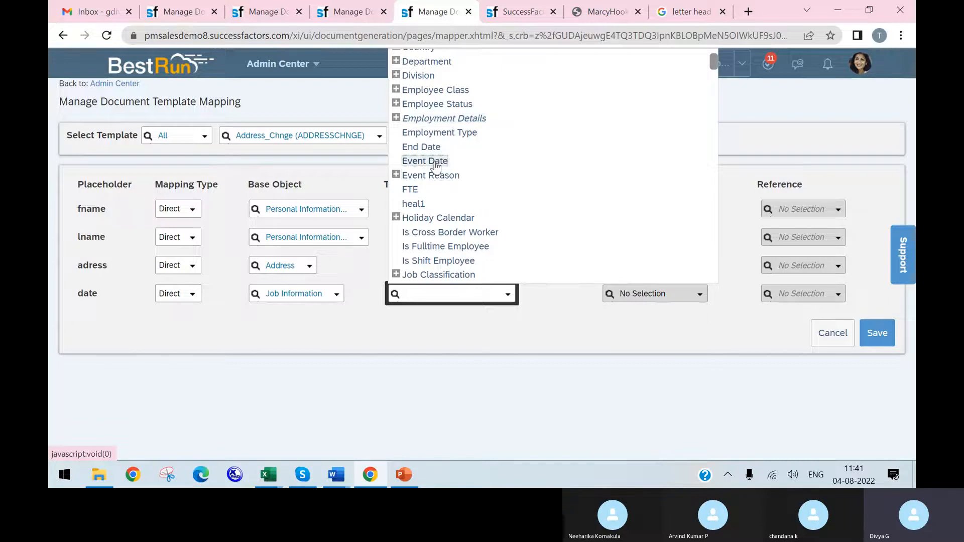
left_click(435, 162)
left_click(875, 336)
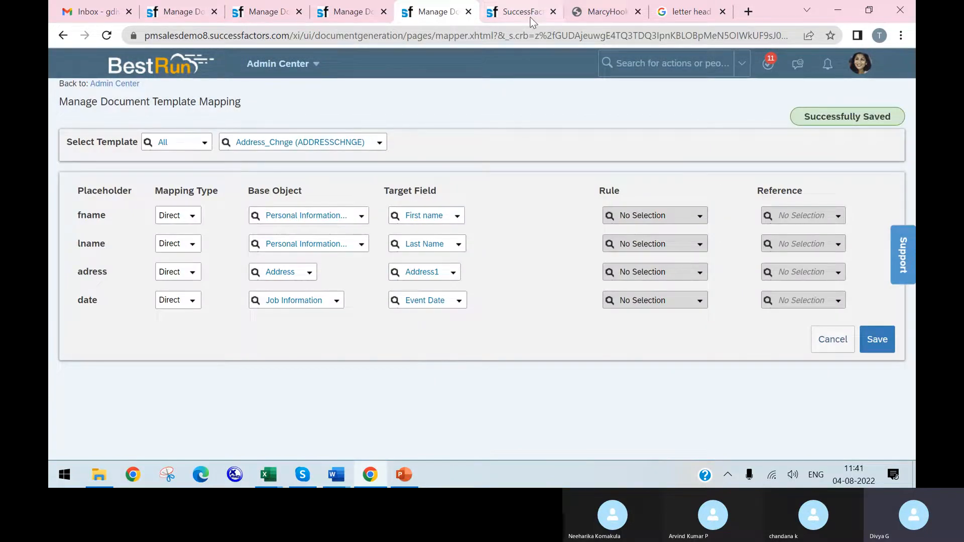
Step: Look through the other open browser tabs, close the promotion letter PDF, and return to the template mapping page
left_click(181, 11)
left_click(258, 16)
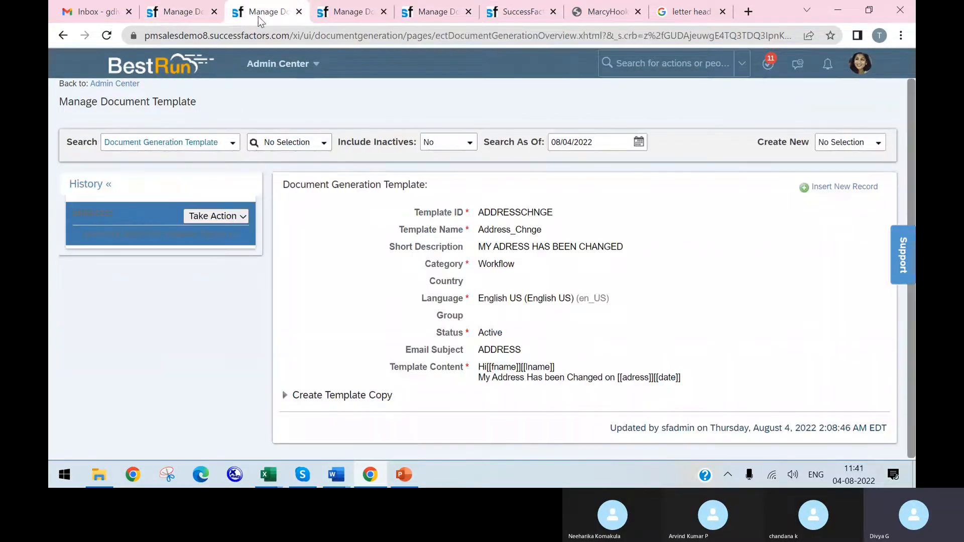
left_click(685, 17)
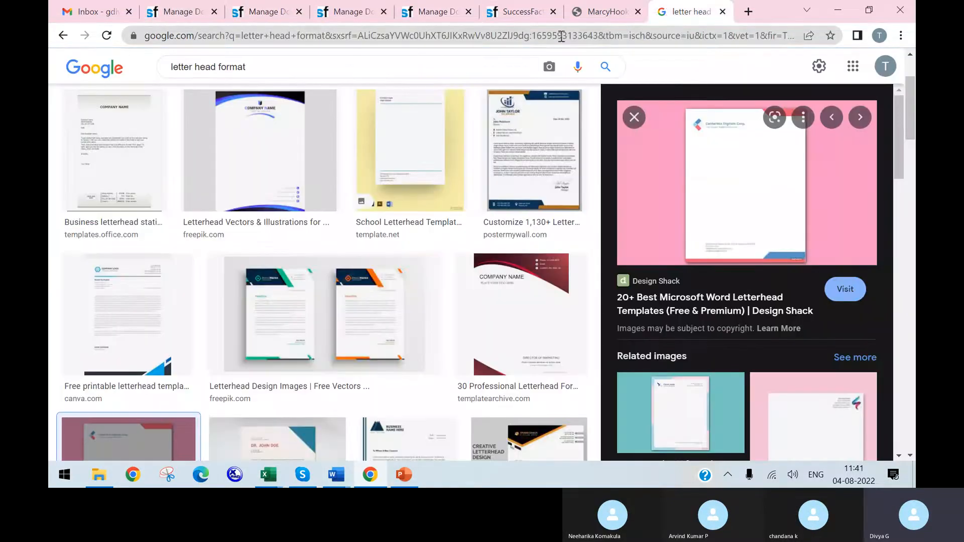
left_click(595, 15)
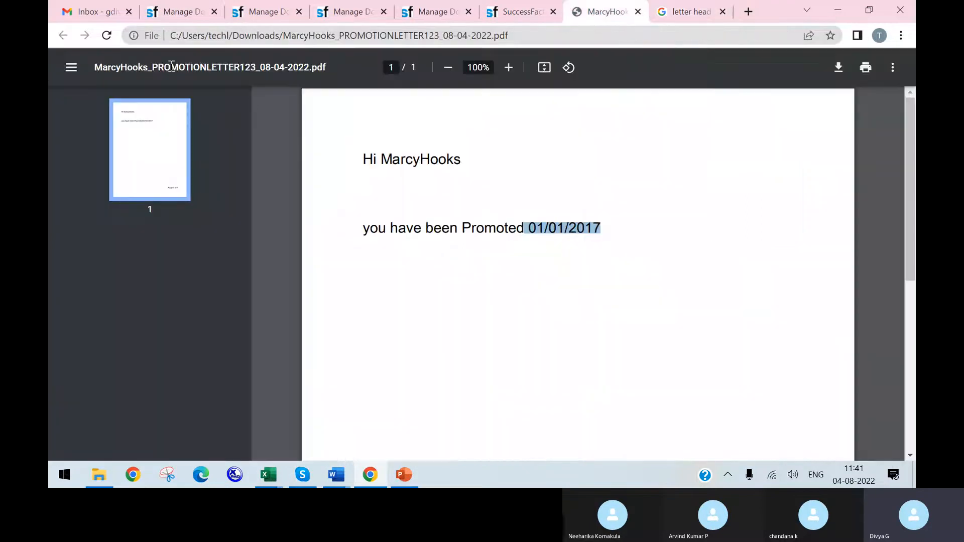
left_click(107, 36)
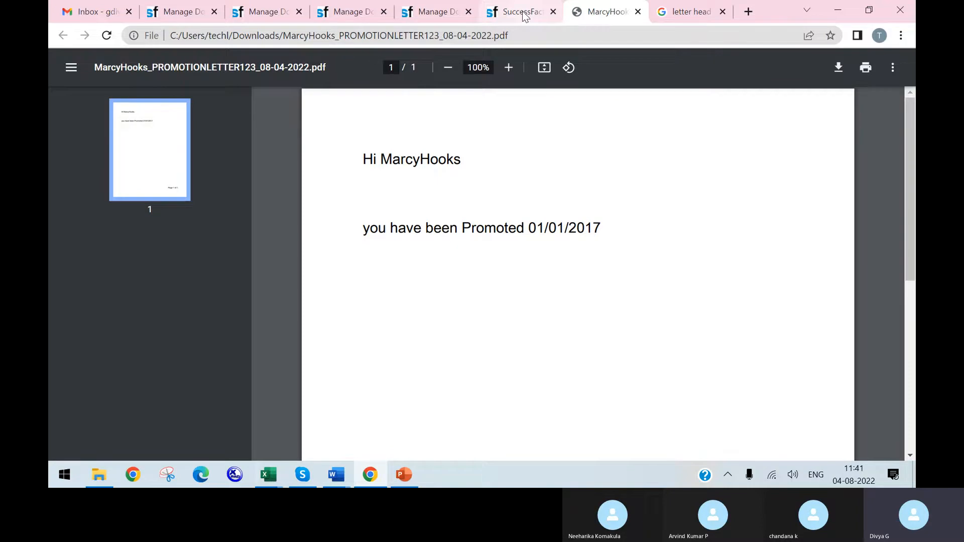
left_click(434, 12)
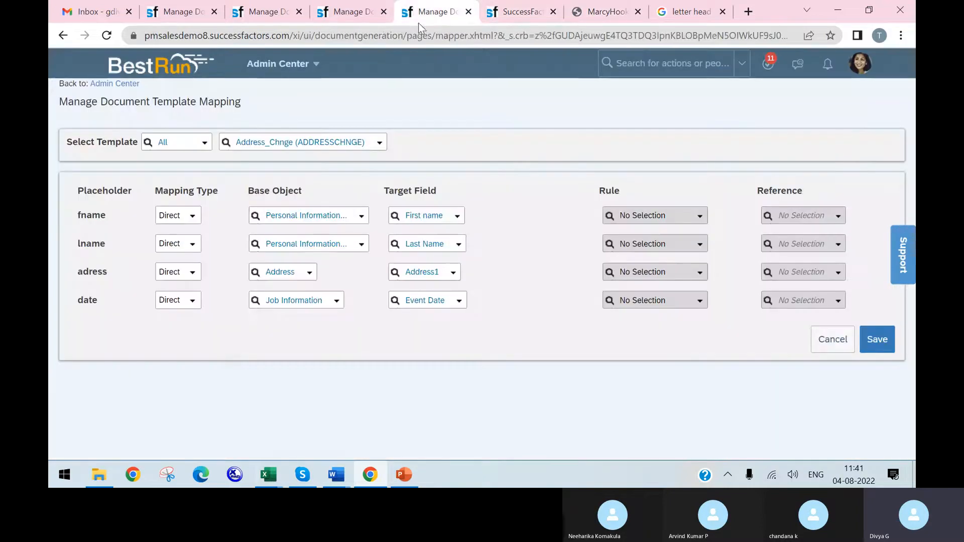
left_click(638, 11)
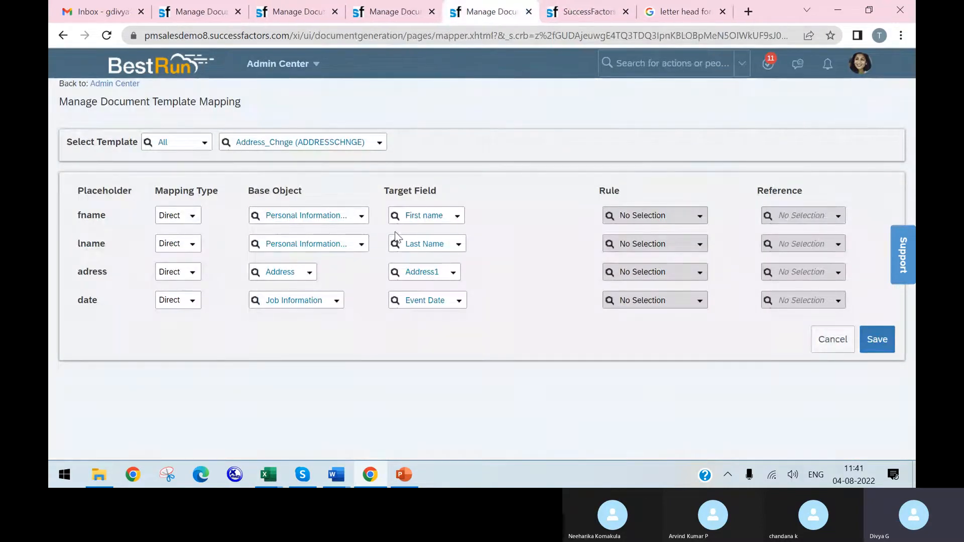
Step: Glance at the document generation slide, duplicate the employee profile browser tab, and open Manage Organization, Pay and Job Structures in the copy
left_click(402, 476)
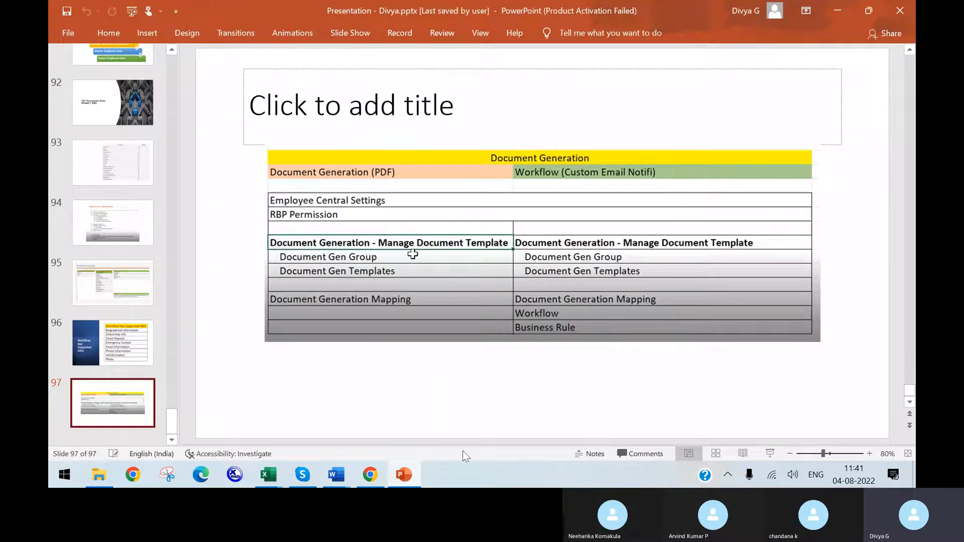
left_click(370, 475)
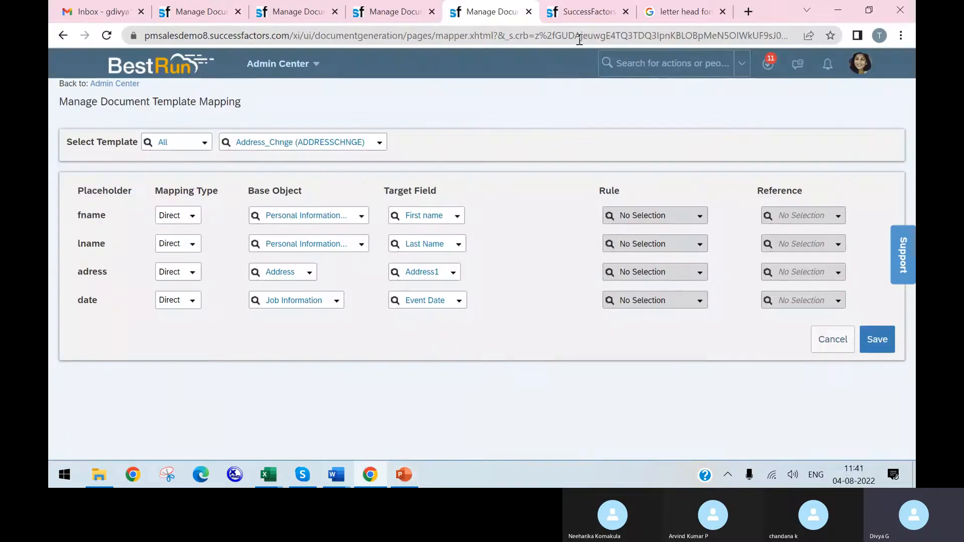
left_click(587, 12)
right_click(610, 19)
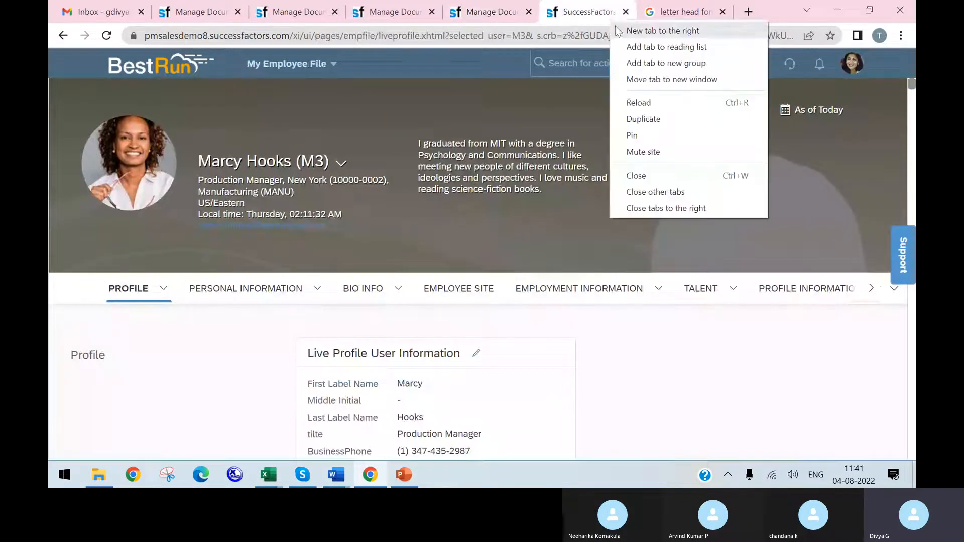
left_click(643, 119)
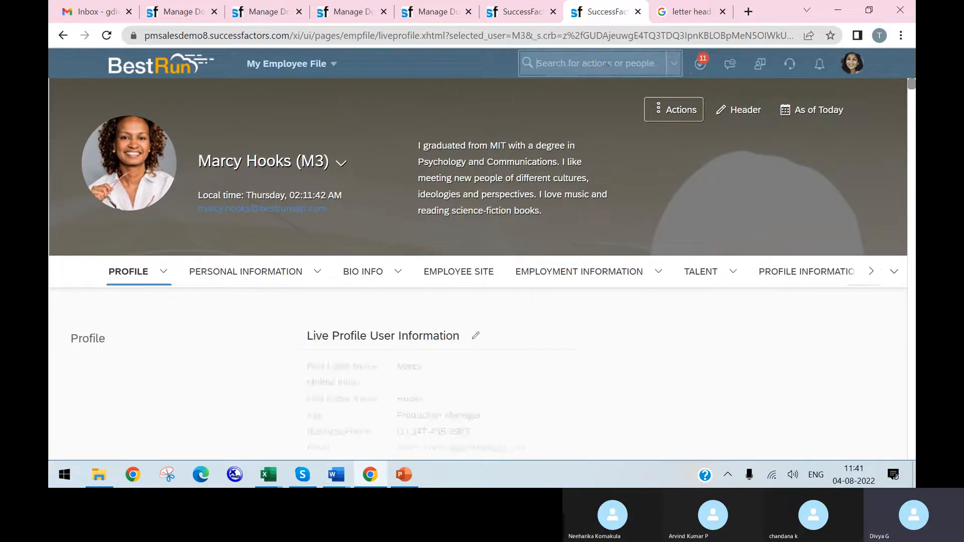
left_click(609, 63)
type("manage org")
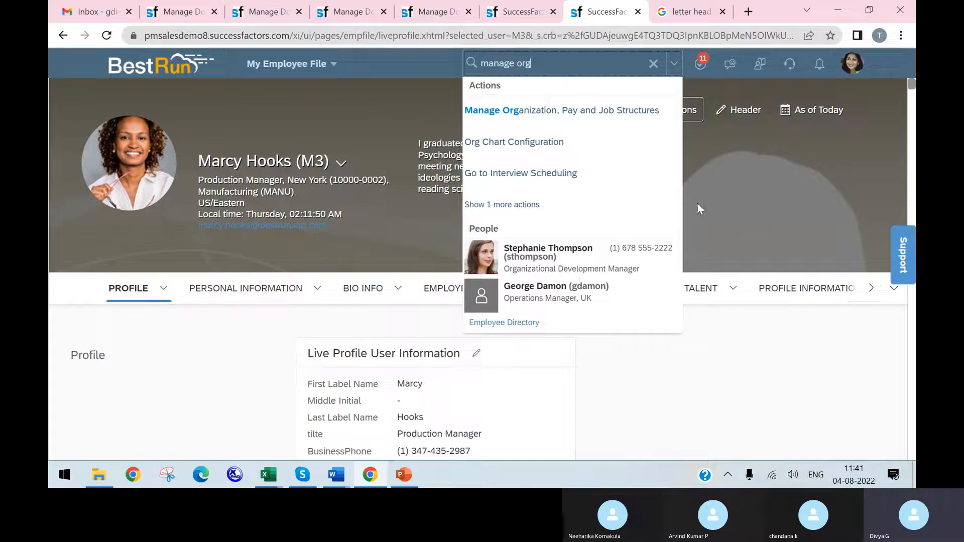
left_click(620, 111)
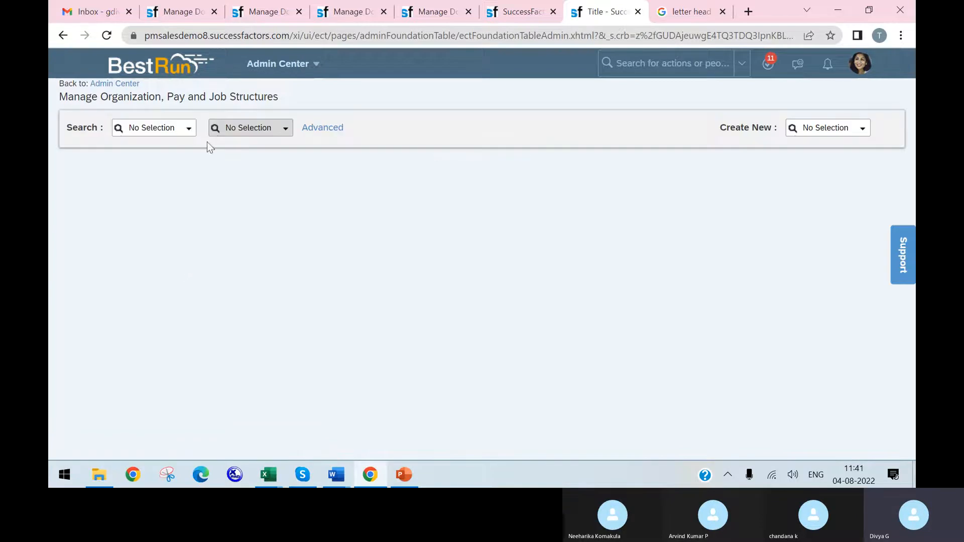
Step: Look through the searchable object types and start creating a new Workflow object
left_click(189, 129)
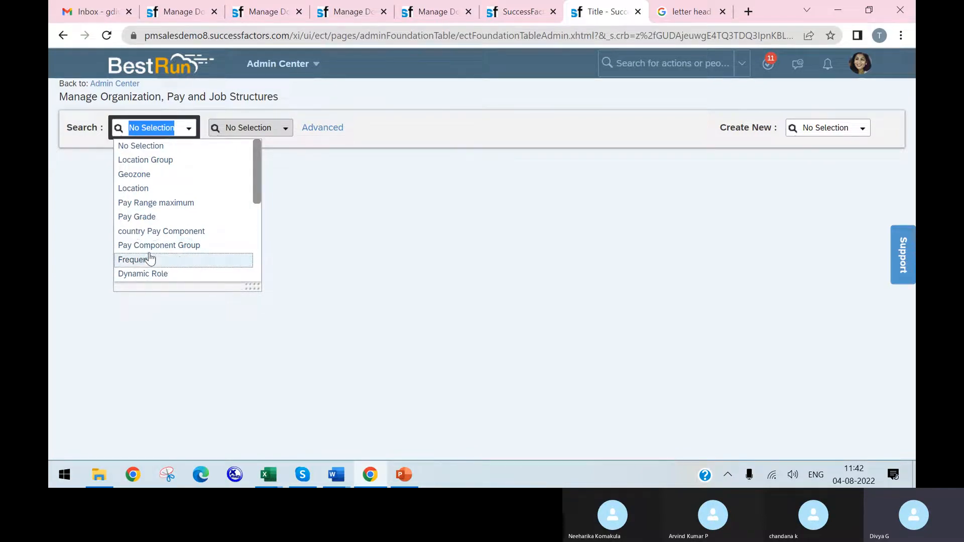
scroll(170, 253, "down", 3)
scroll(173, 241, "down", 2)
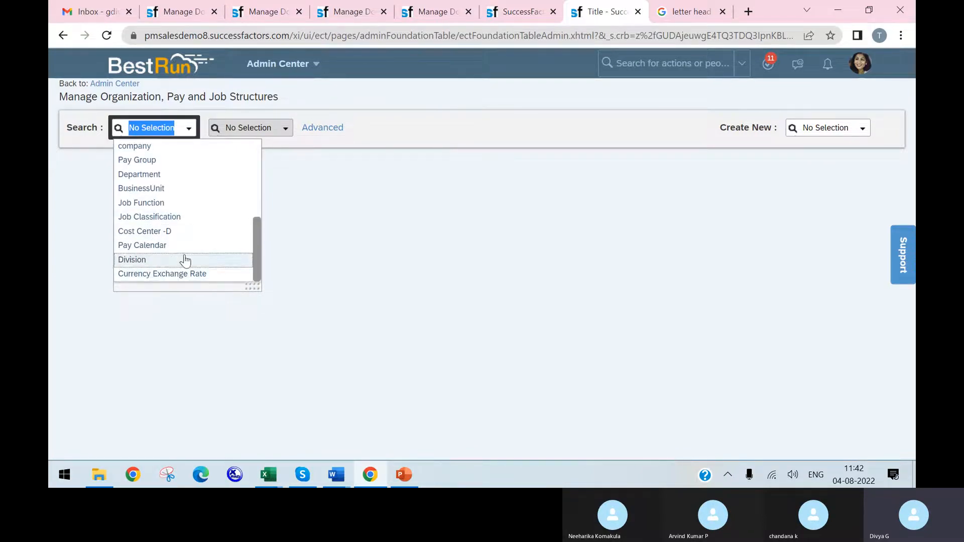
scroll(185, 256, "up", 3)
left_click(822, 130)
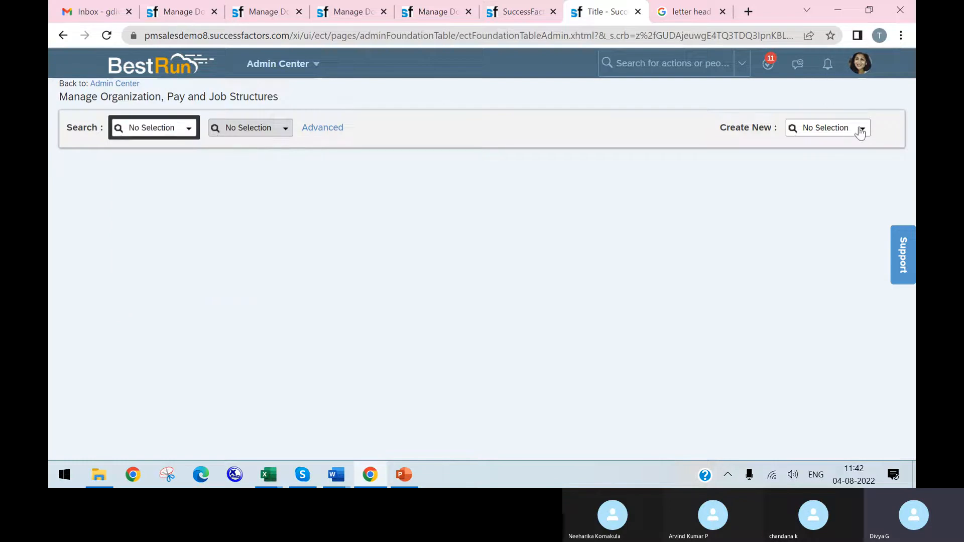
type("work")
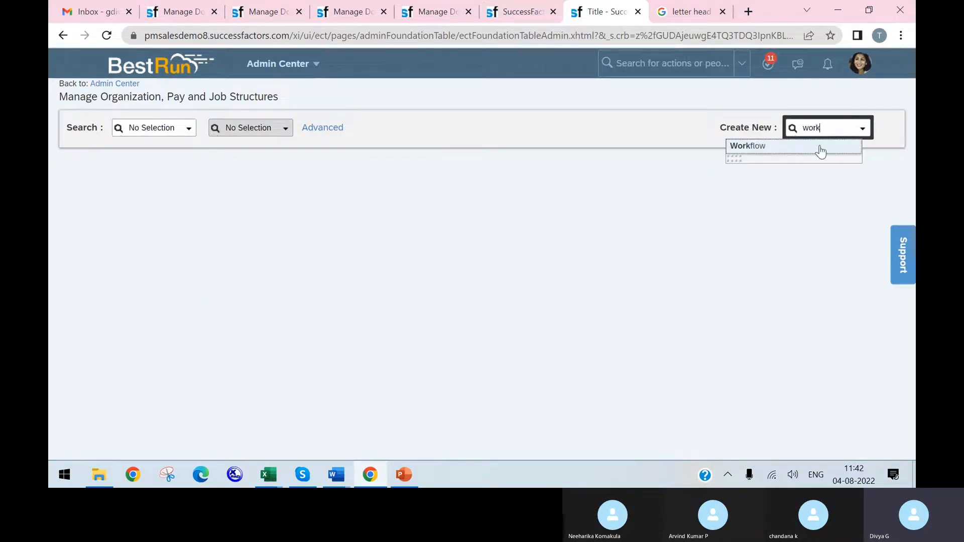
left_click(819, 149)
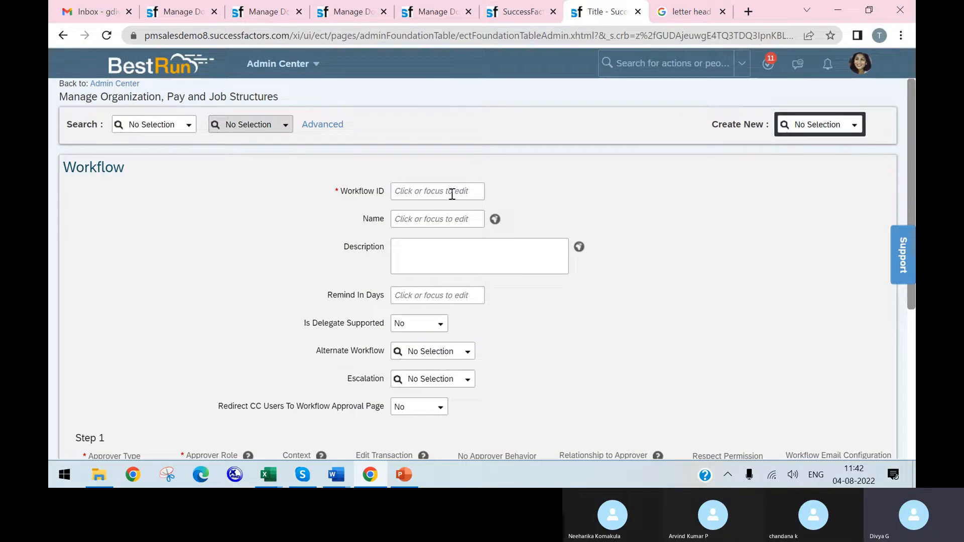
Step: Enter Addresschnge as the new workflow's ID
left_click(452, 194)
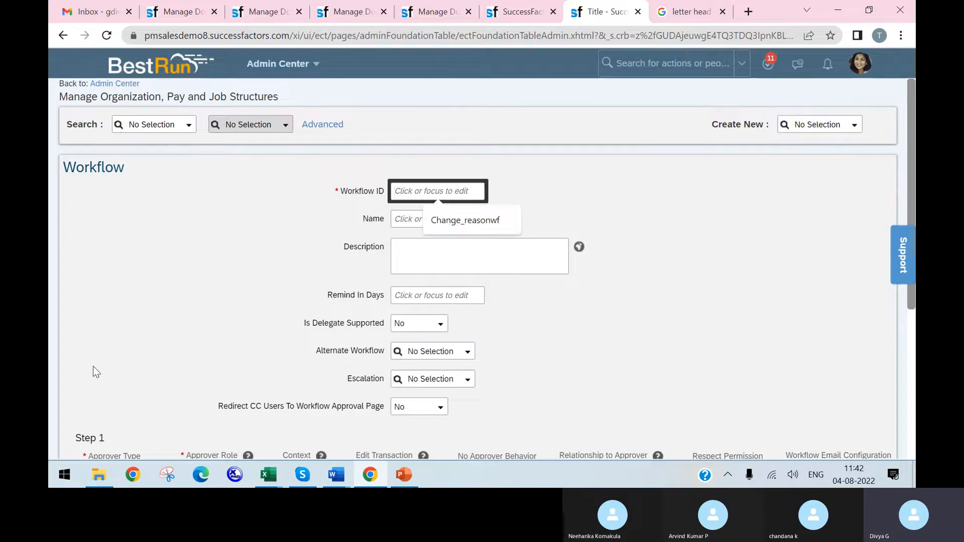
type("adress")
key("BackSpace")
key("BackSpace")
key("BackSpace")
key("BackSpace")
key("BackSpace")
type("Addresschnge")
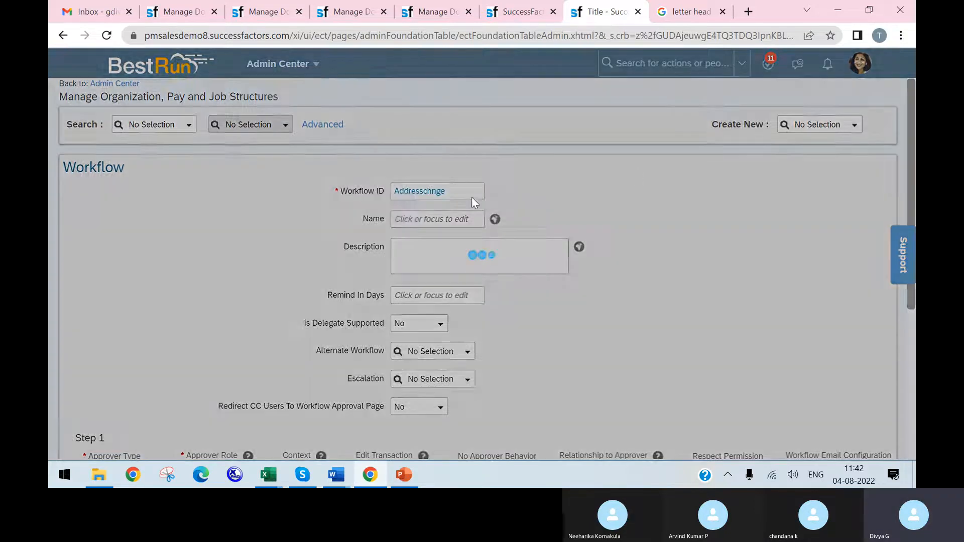
Step: Copy the workflow ID Addresschnge into the workflow's name and description
double_click(458, 193)
key("ctrl+c")
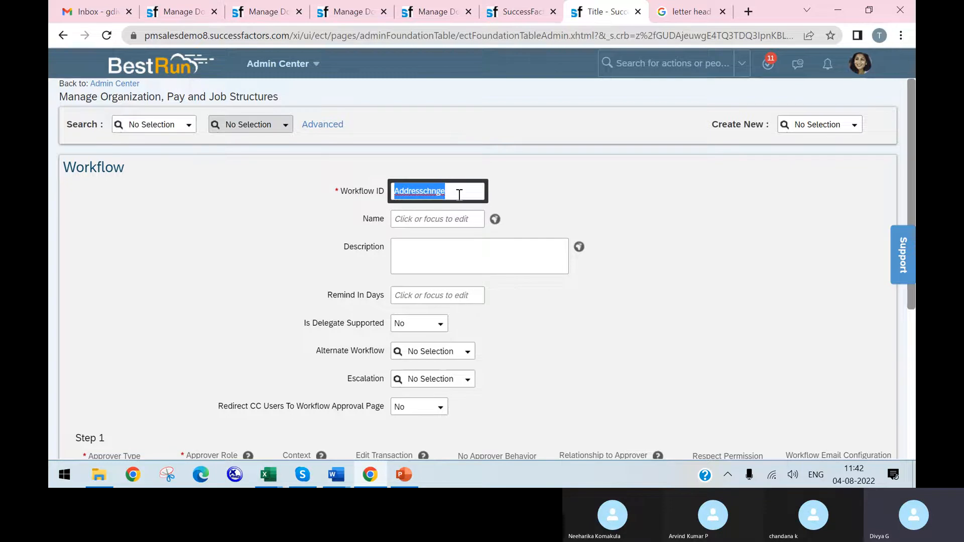
left_click(441, 213)
key("ctrl+v")
left_click(441, 254)
key("ctrl+v")
Step: Try to set the first CC role to Self with the Employee relationship and save the workflow
scroll(646, 296, "down", 5)
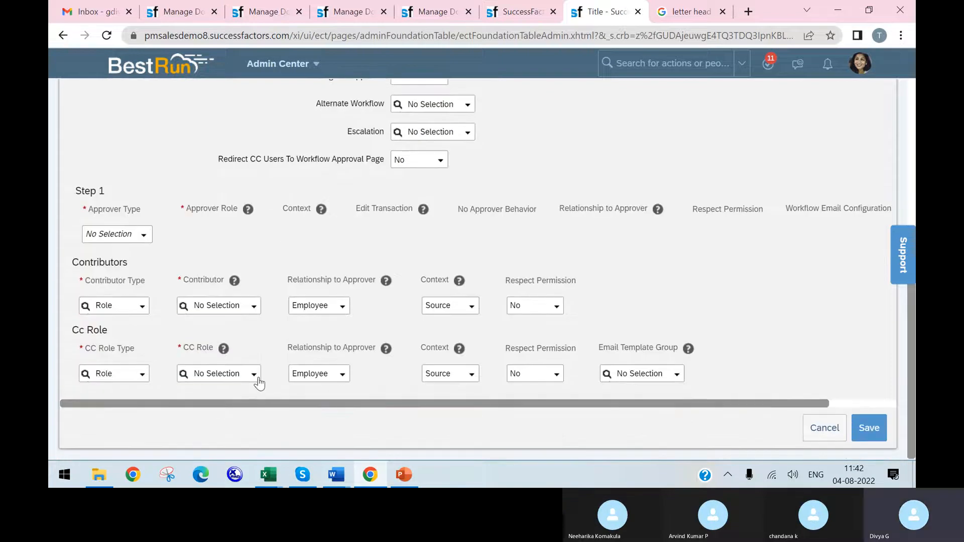
left_click(257, 382)
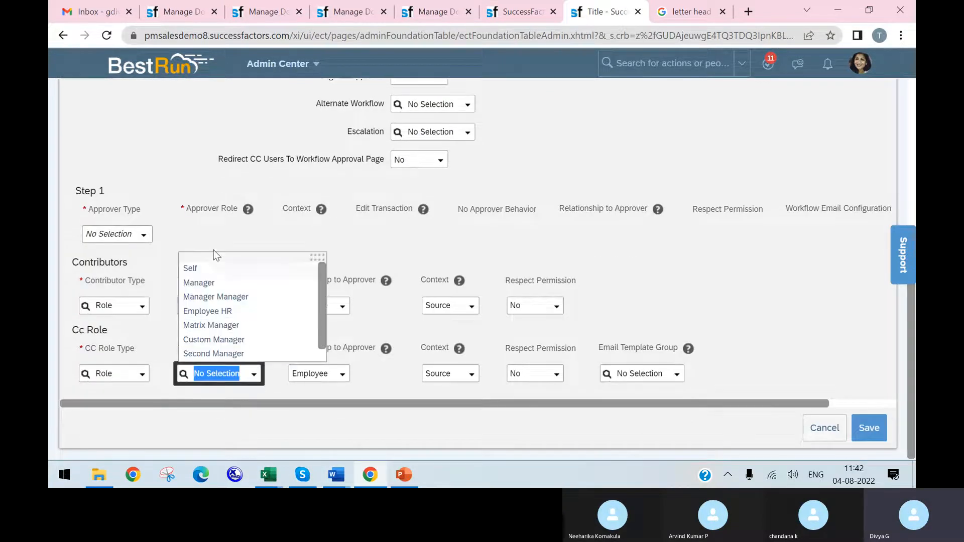
left_click(215, 271)
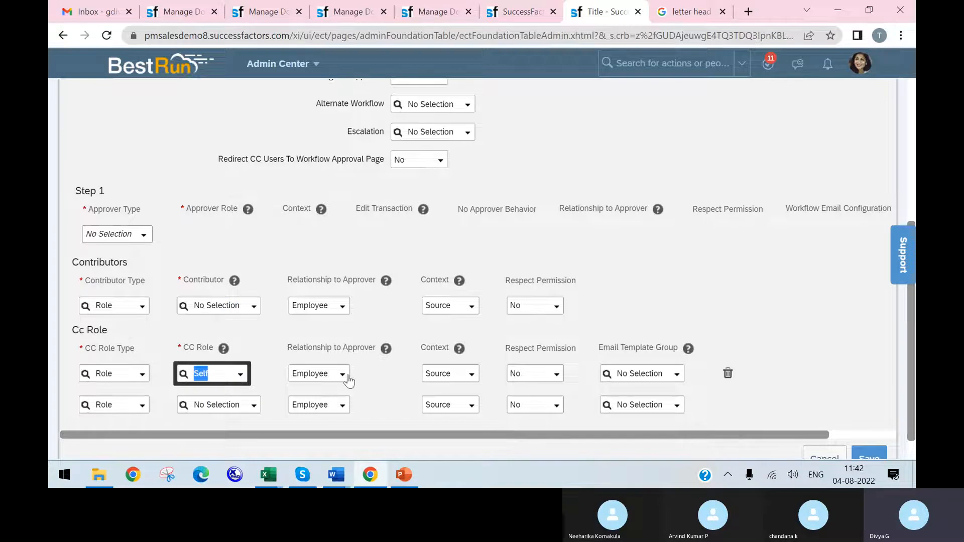
left_click(347, 377)
left_click(393, 386)
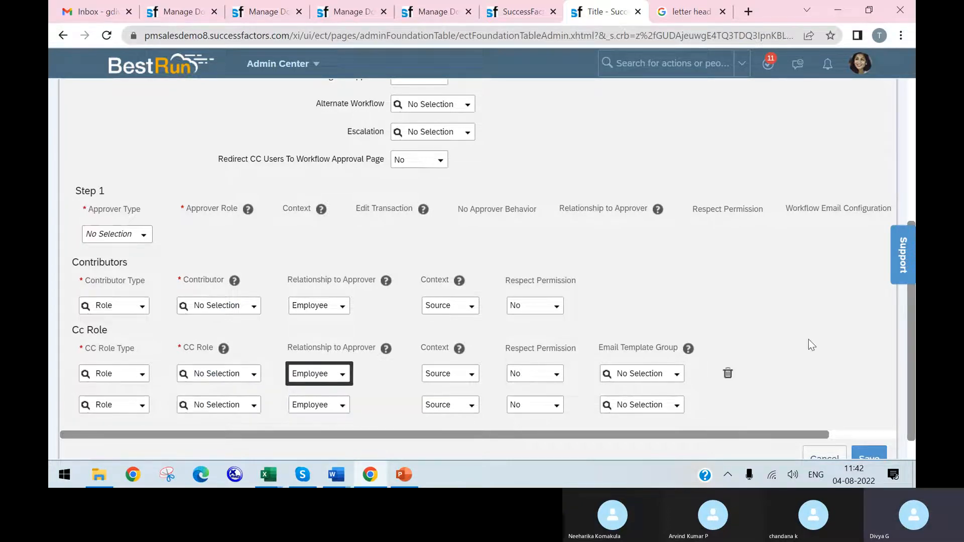
scroll(826, 337, "down", 1)
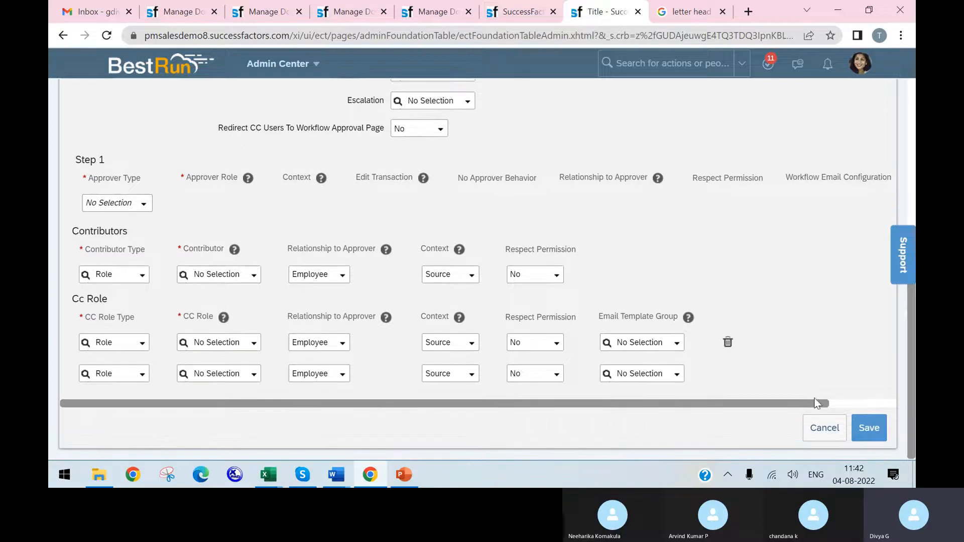
left_click(882, 421)
left_click(583, 335)
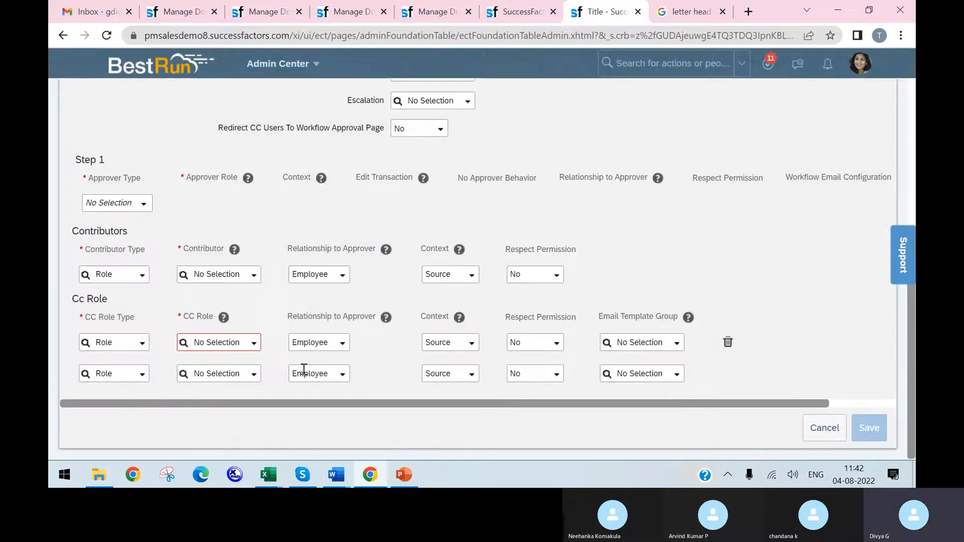
Step: Set the first CC role to Self and save the workflow
left_click(252, 348)
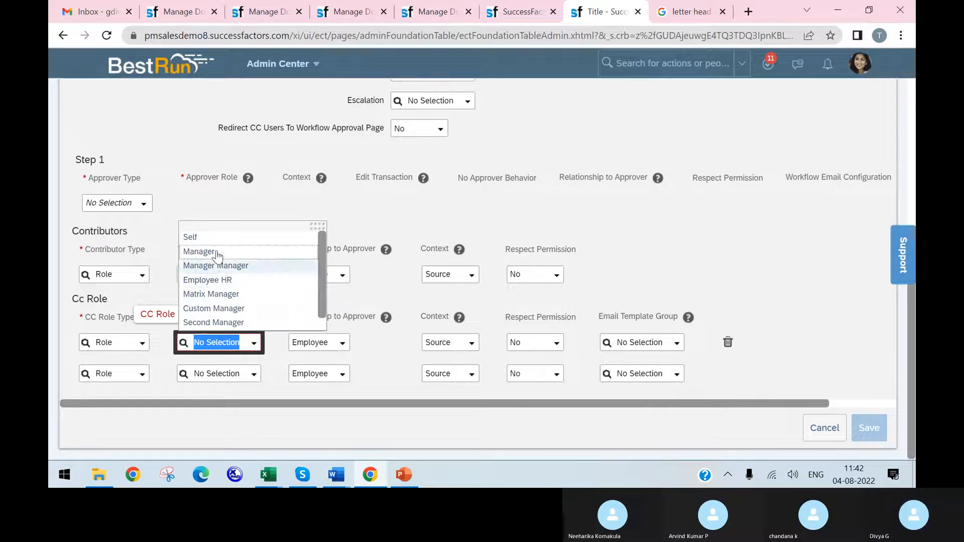
left_click(224, 238)
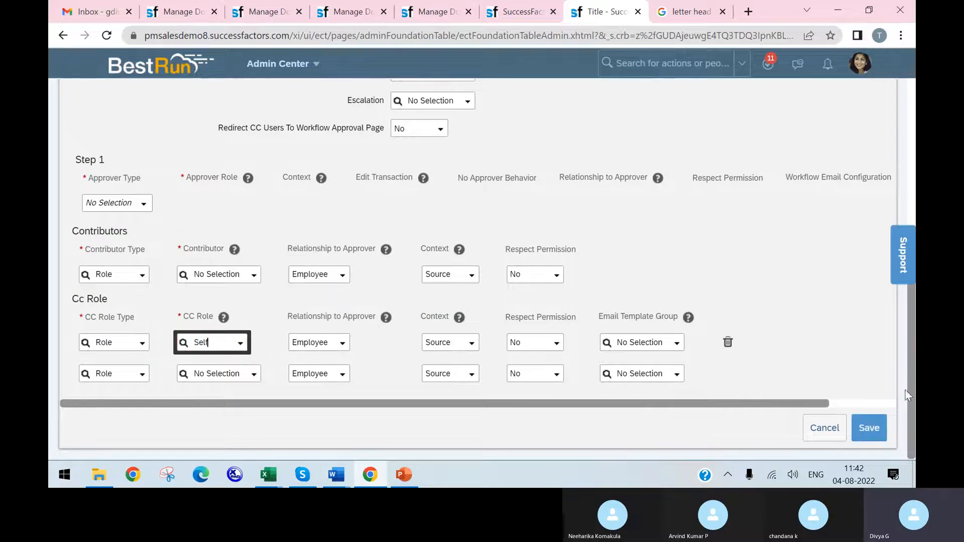
left_click(868, 427)
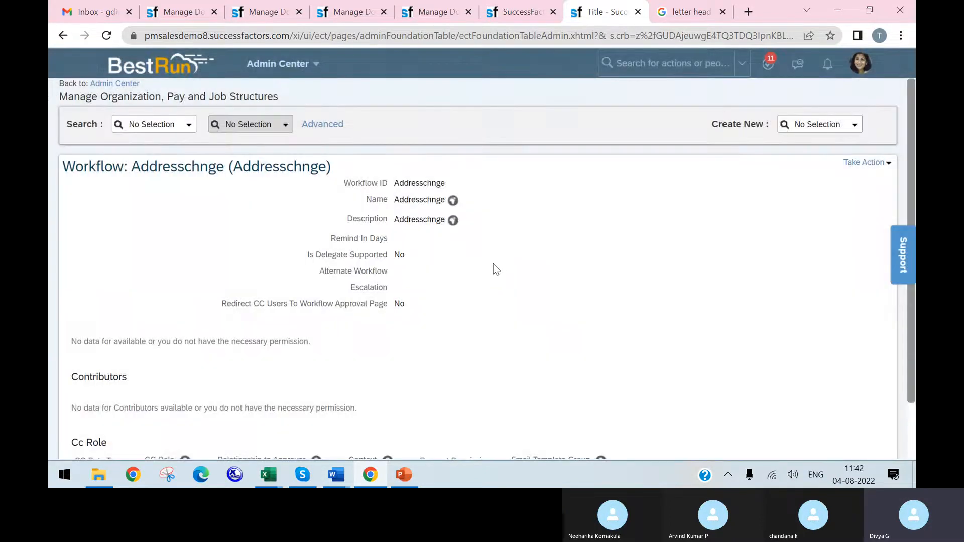
Step: Review the saved Addresschnge workflow, open it for editing, and check the context options of its CC role
scroll(507, 269, "down", 2)
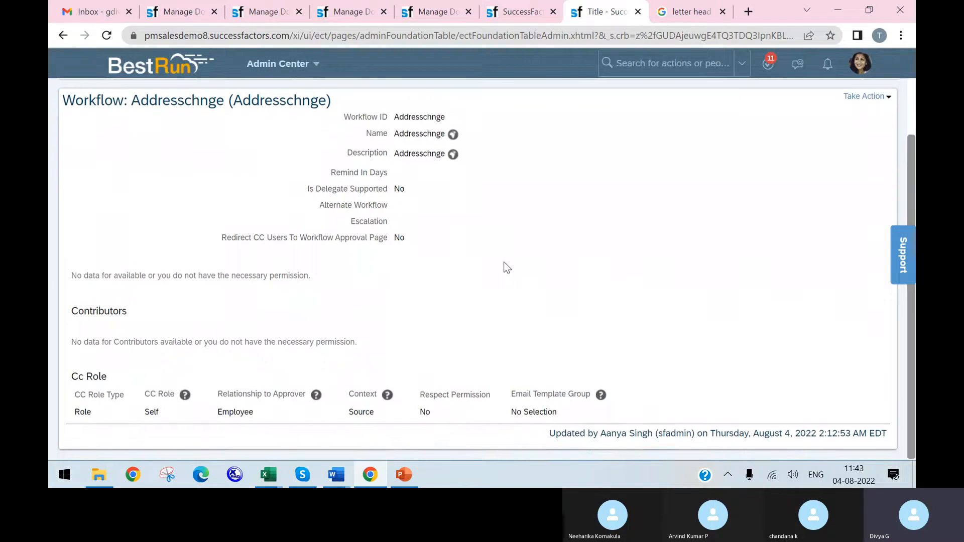
scroll(824, 300, "up", 2)
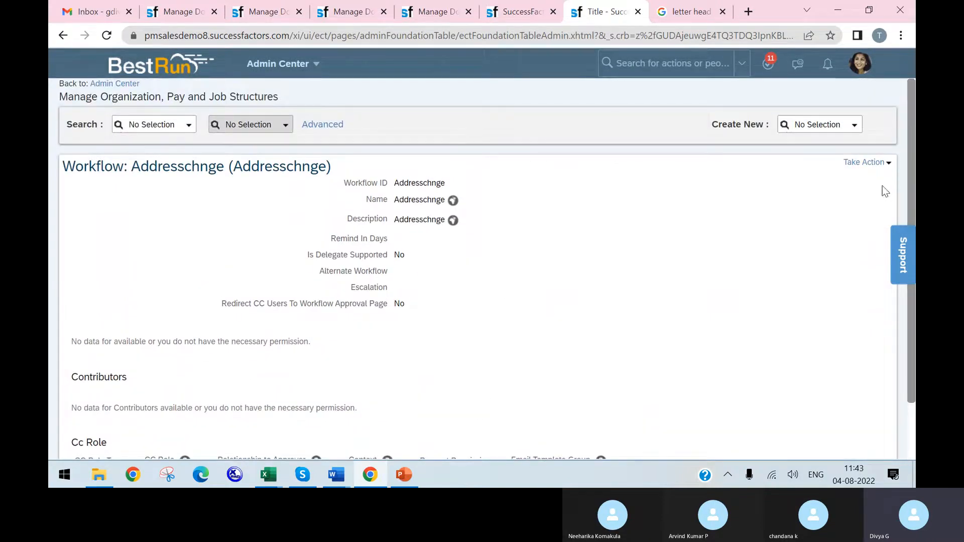
left_click(867, 161)
left_click(857, 177)
scroll(478, 307, "down", 5)
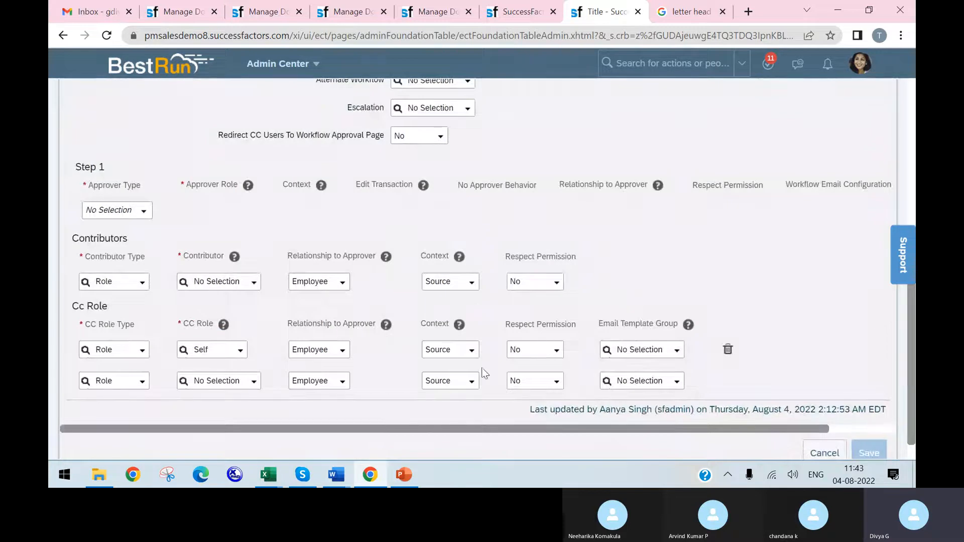
left_click(473, 350)
left_click(473, 350)
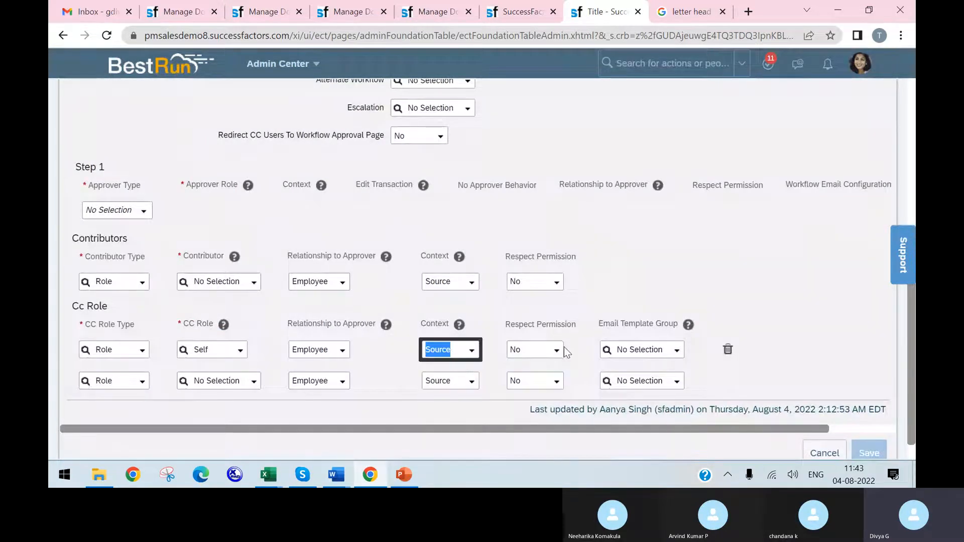
Step: Search the Self CC role's email template groups for "add" and cancel the workflow edit
left_click(677, 350)
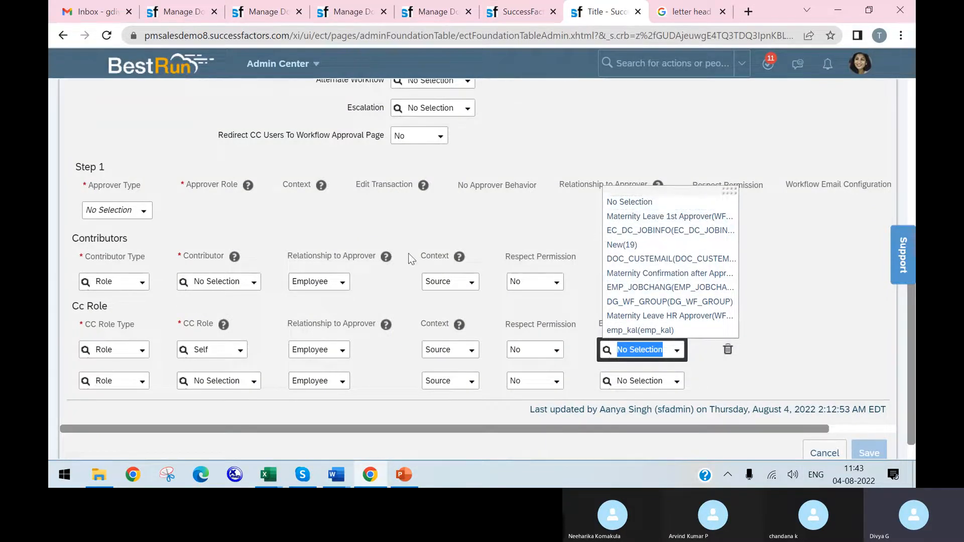
type("adr")
key("BackSpace")
type("d")
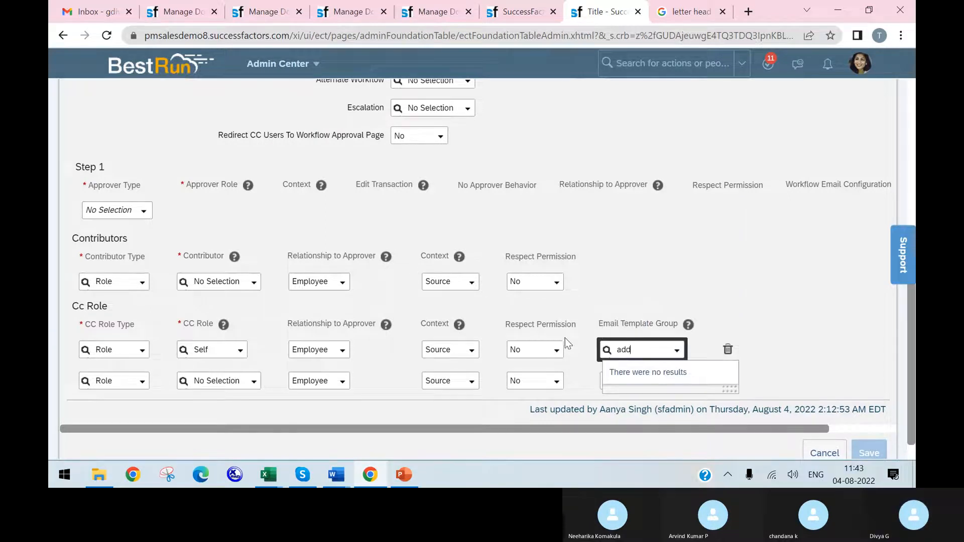
left_click(665, 347)
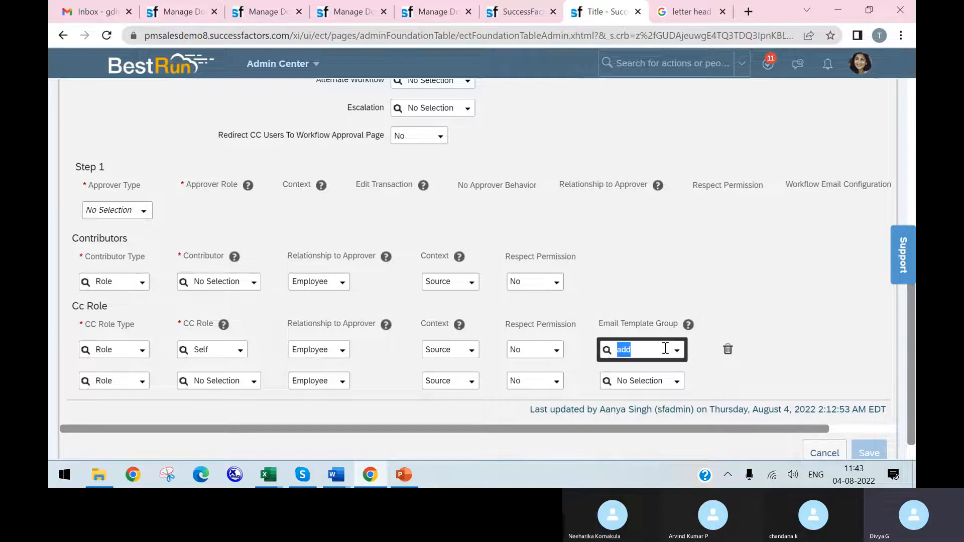
type("ad")
left_click(663, 349)
left_click(809, 348)
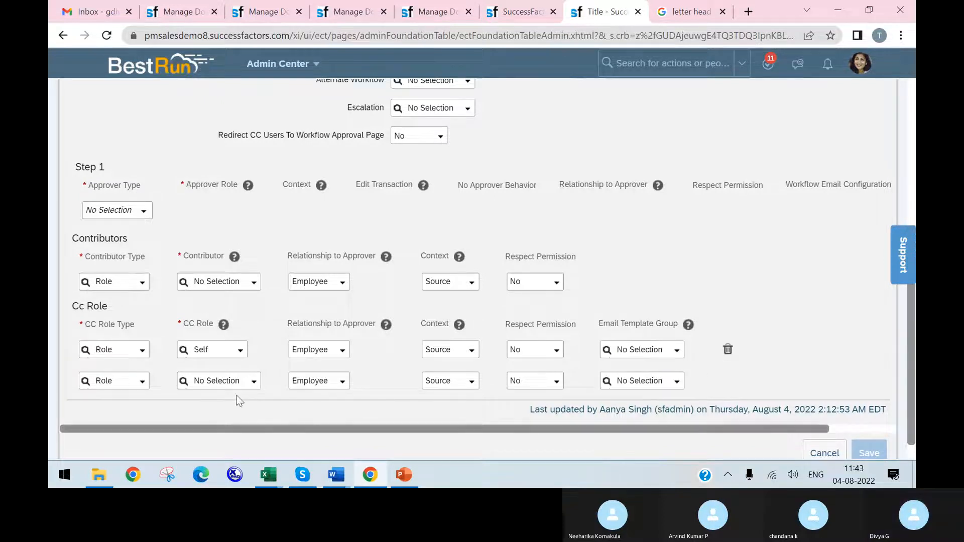
scroll(899, 435, "down", 1)
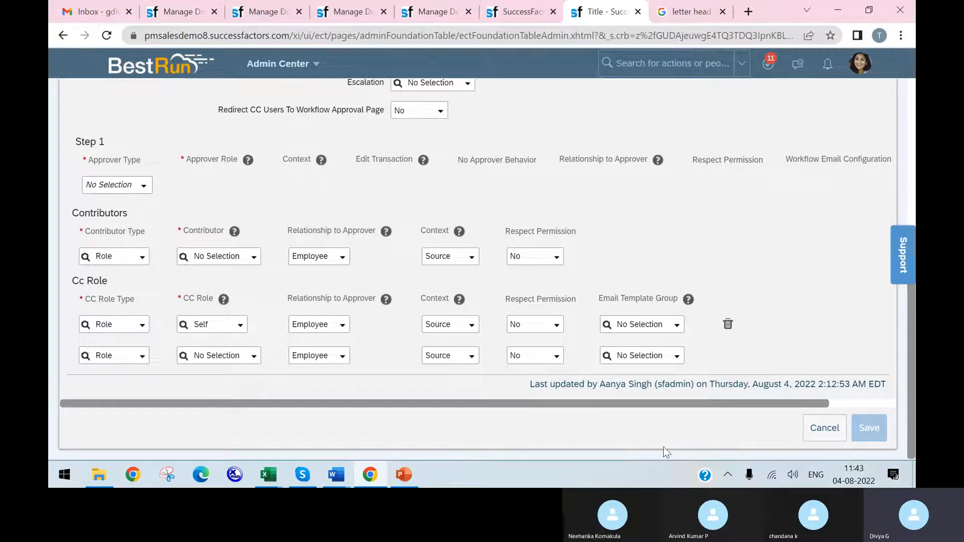
left_click(822, 429)
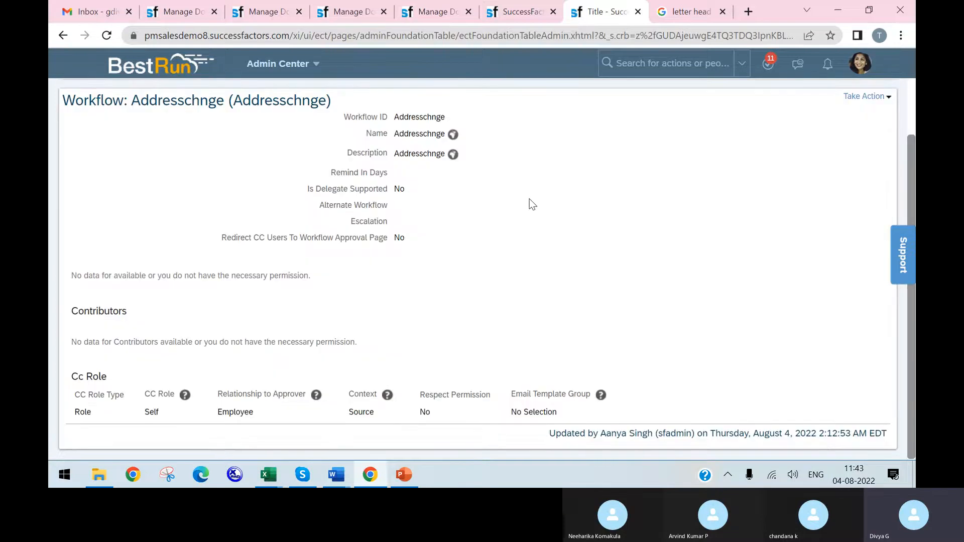
Step: Duplicate the Addresschnge workflow's browser tab and open Configure Business Rules in the copy
right_click(619, 23)
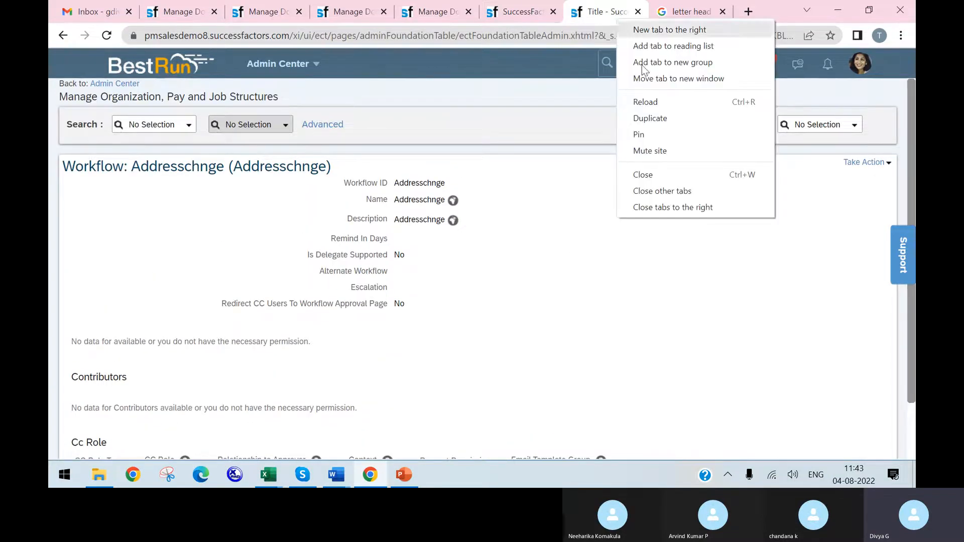
left_click(655, 119)
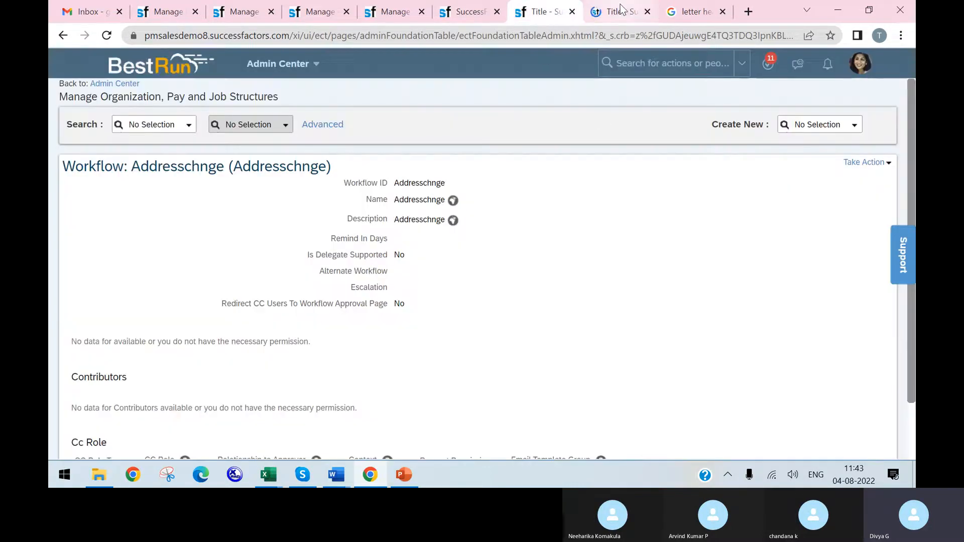
left_click(621, 11)
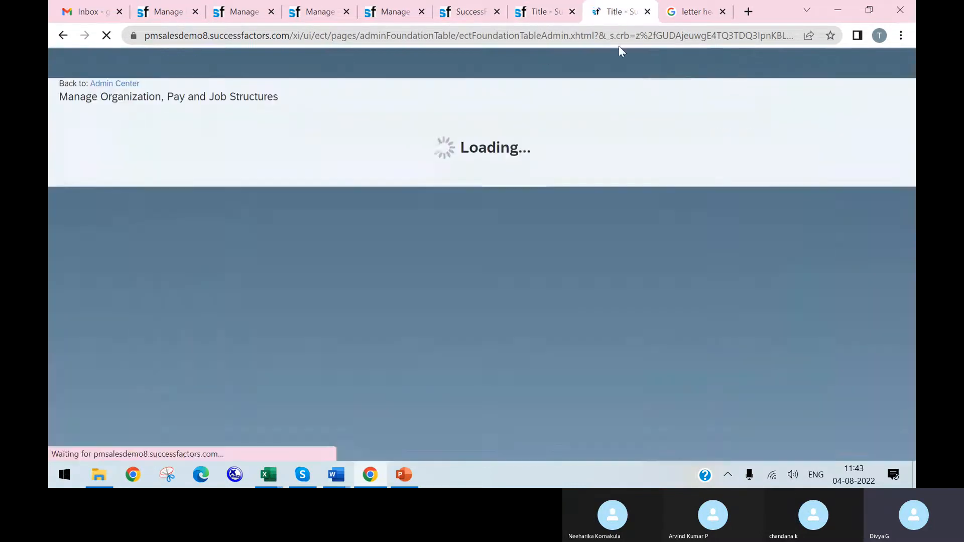
type("configure business")
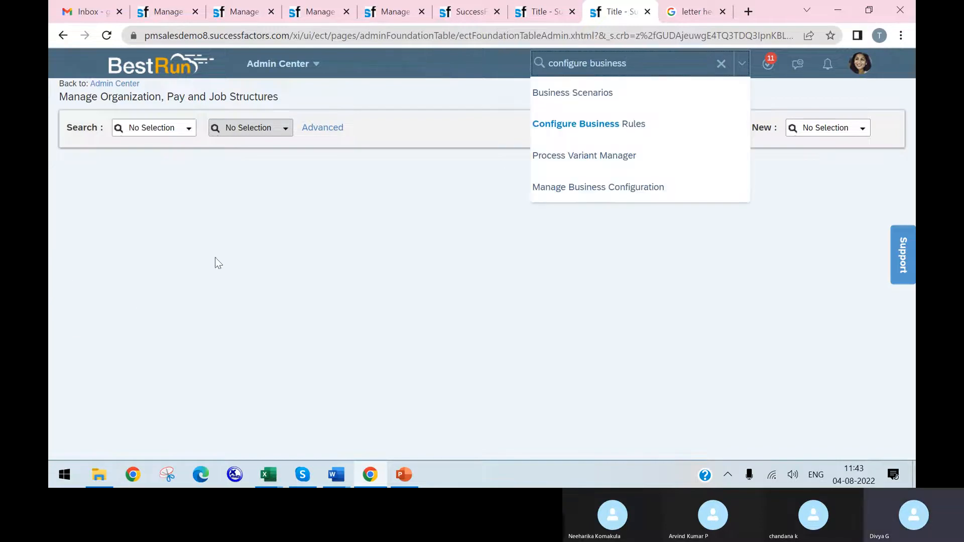
left_click(628, 126)
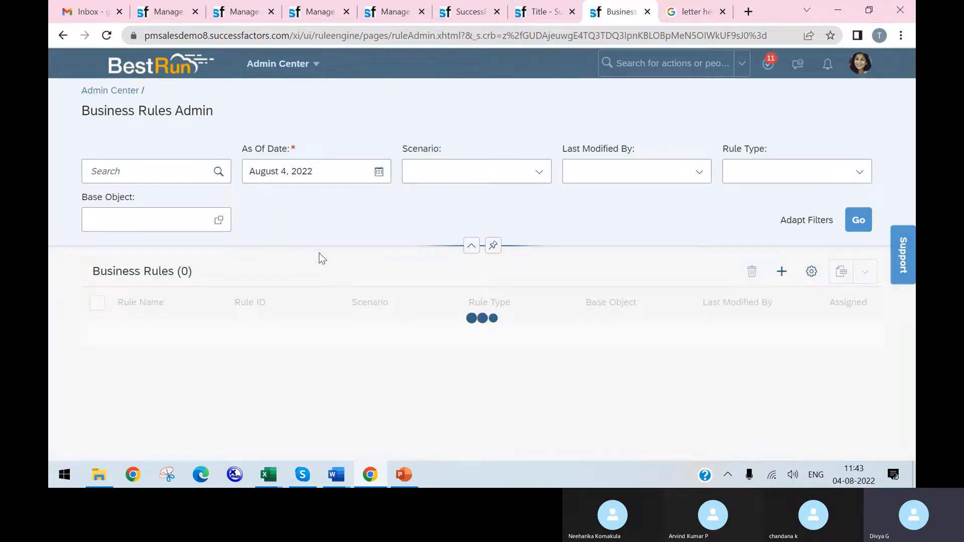
Step: Start a new business rule and choose the Basic scenario for it
scroll(452, 246, "down", 1)
left_click(773, 203)
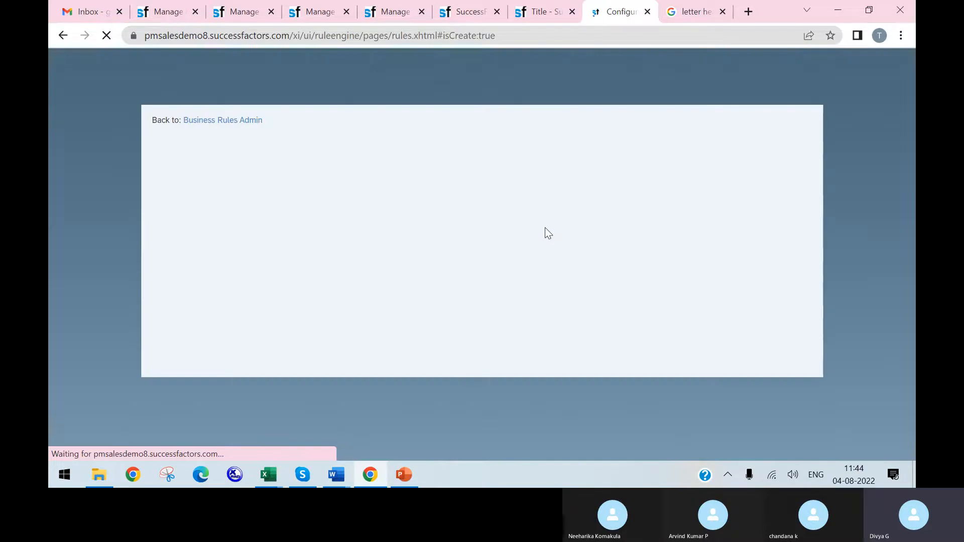
scroll(254, 383, "down", 4)
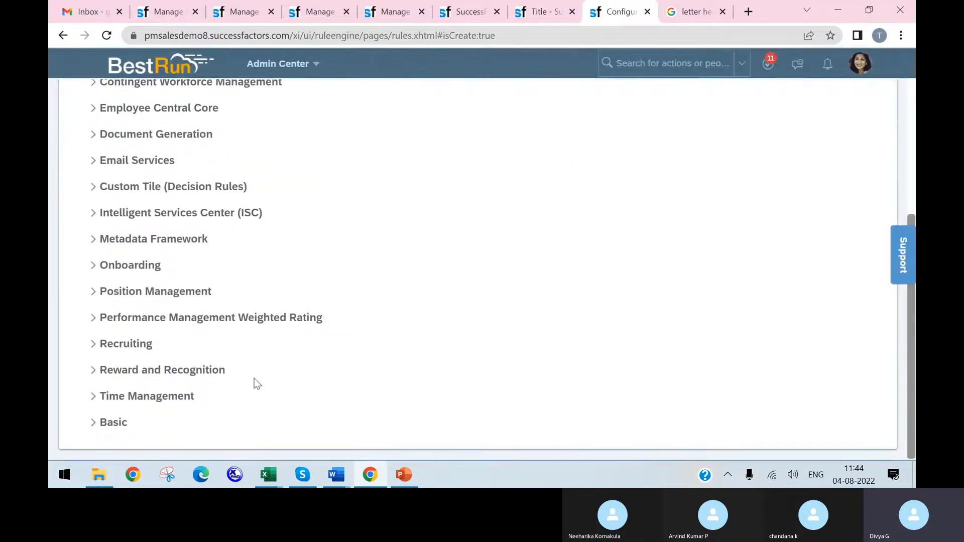
left_click(91, 427)
left_click(104, 440)
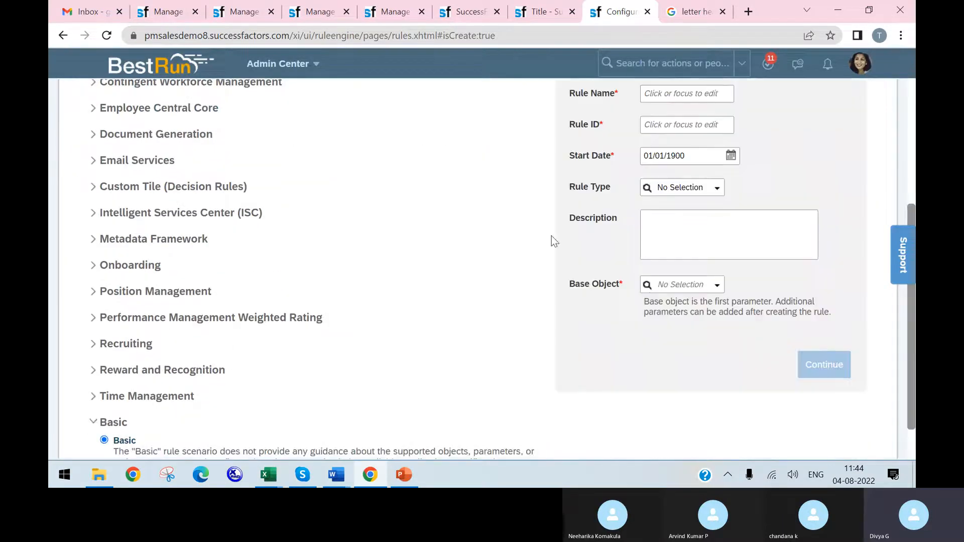
Step: Set both the new rule's name and its ID to adress
scroll(693, 118, "up", 1)
left_click(683, 161)
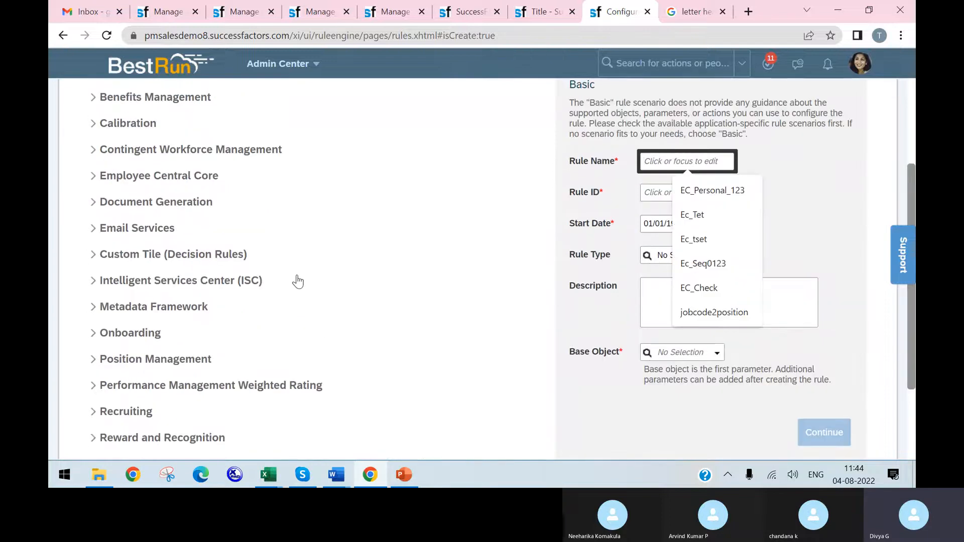
type("adress")
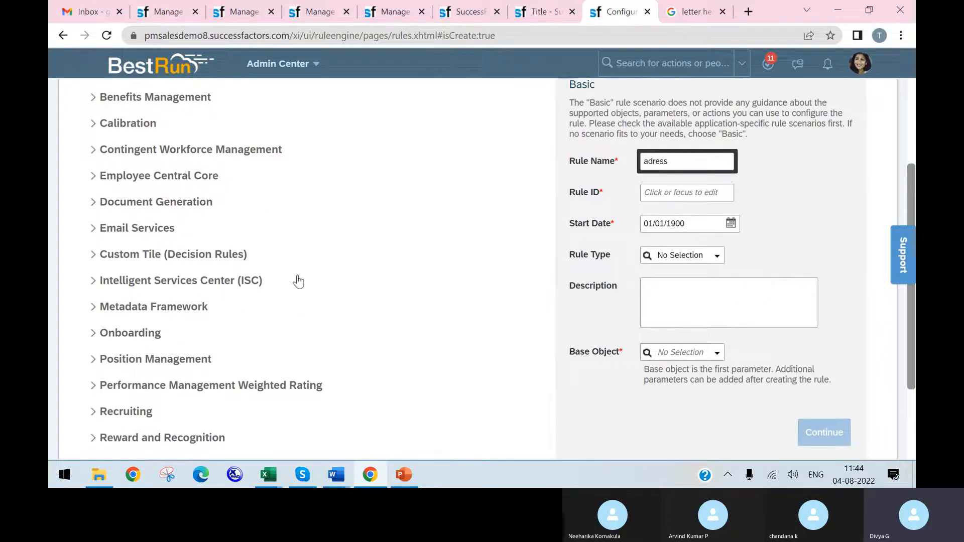
left_click(687, 194)
double_click(828, 270)
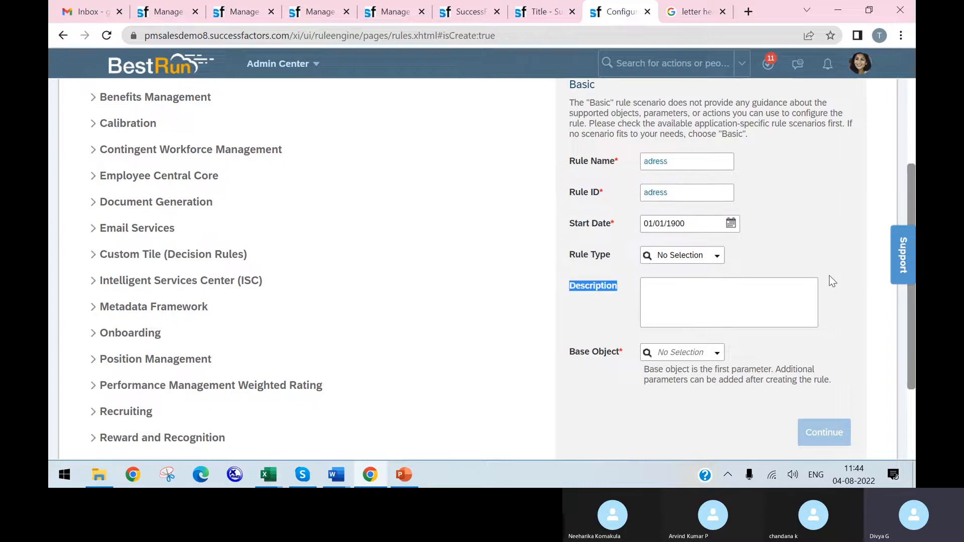
Step: Set the rule's base object to Address and continue to the rule editor
left_click(716, 355)
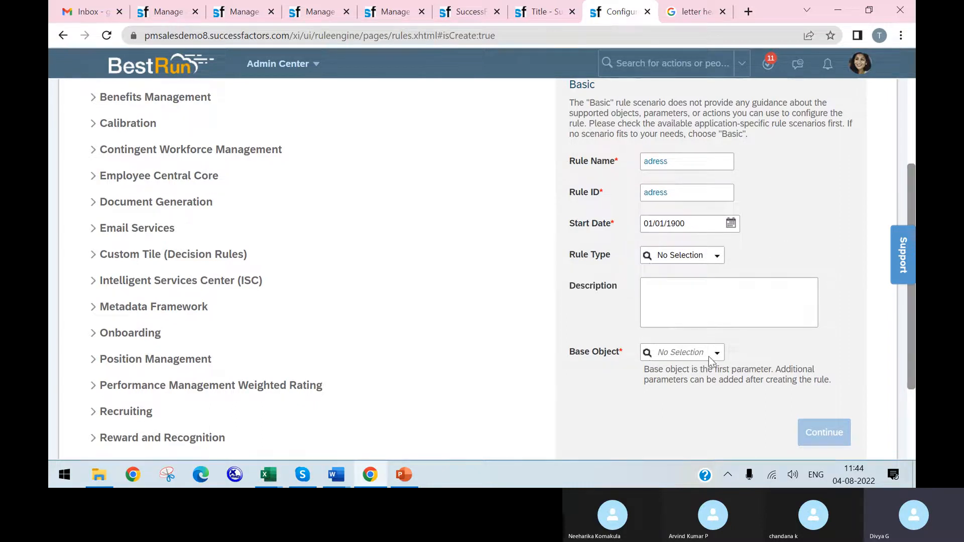
left_click(719, 354)
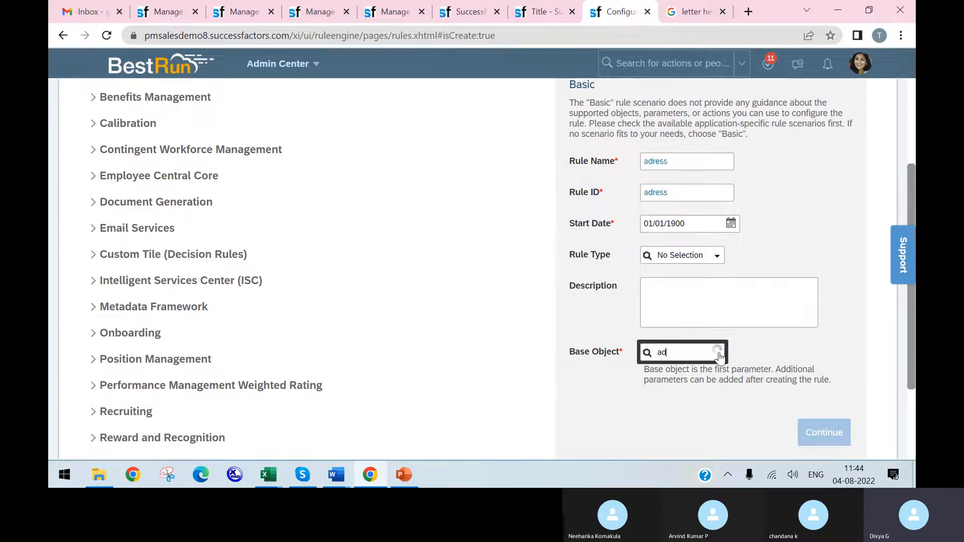
type("add")
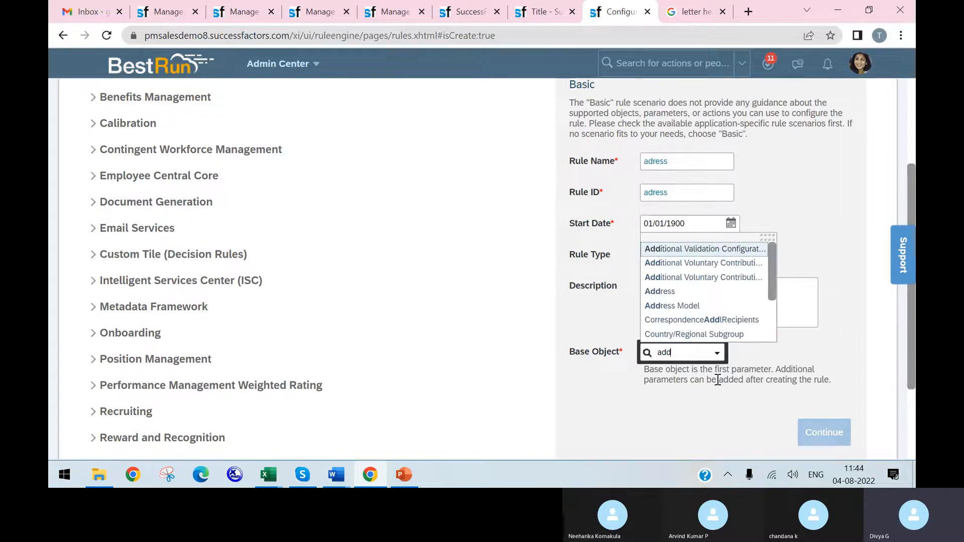
left_click(659, 291)
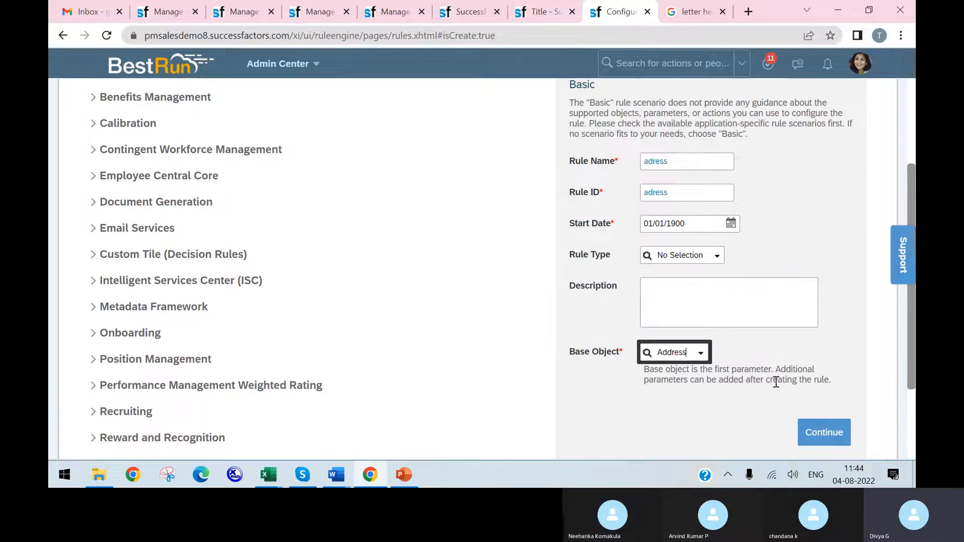
left_click(826, 432)
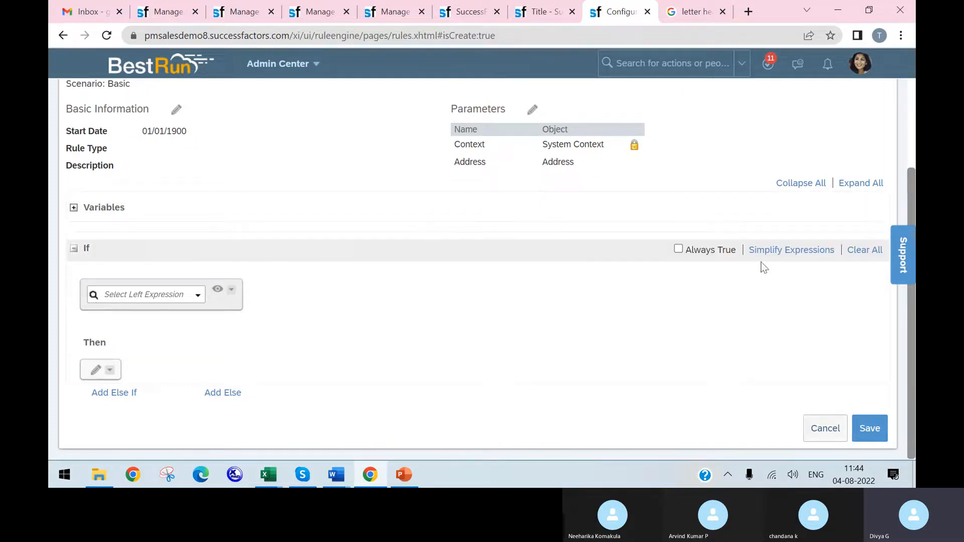
Step: Make the rule's If condition always true and set the Then output type to Set
left_click(677, 248)
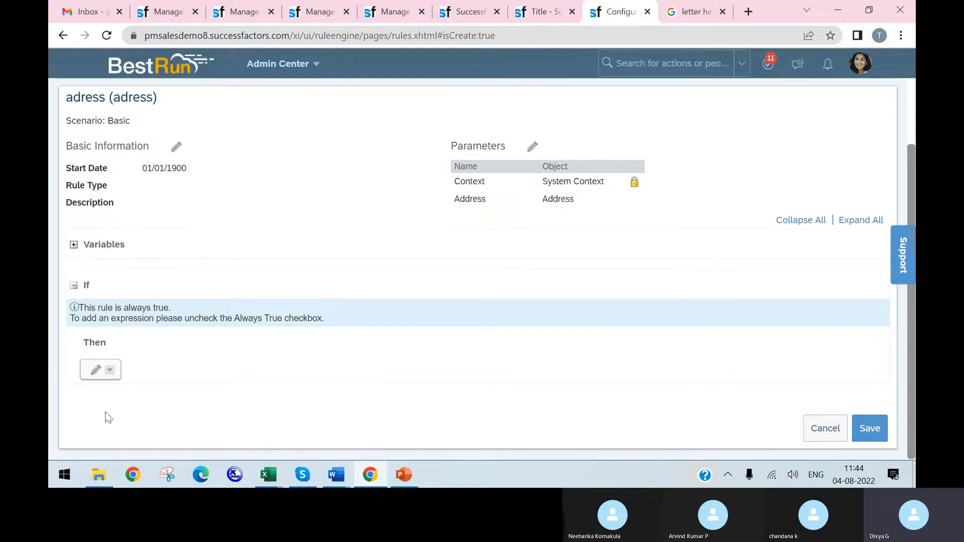
left_click(96, 373)
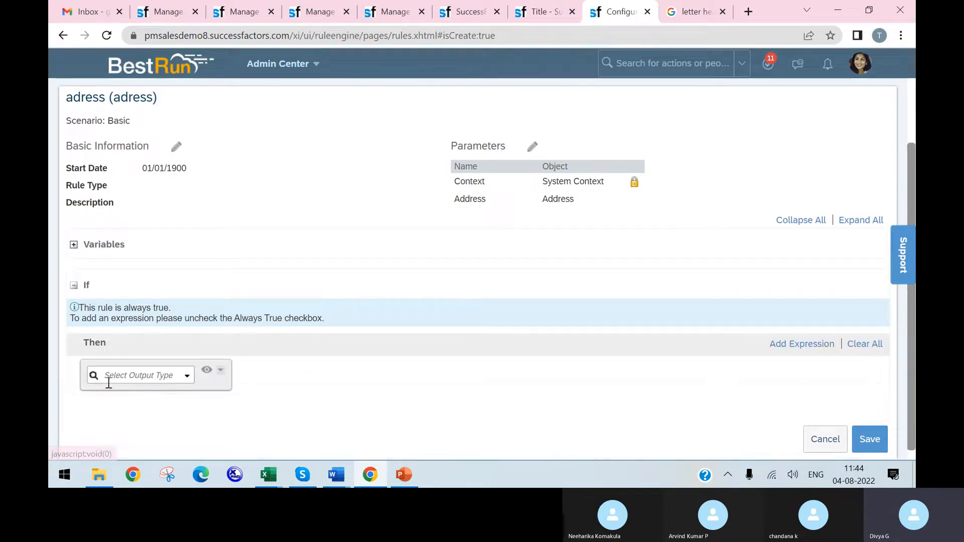
left_click(186, 375)
left_click(156, 288)
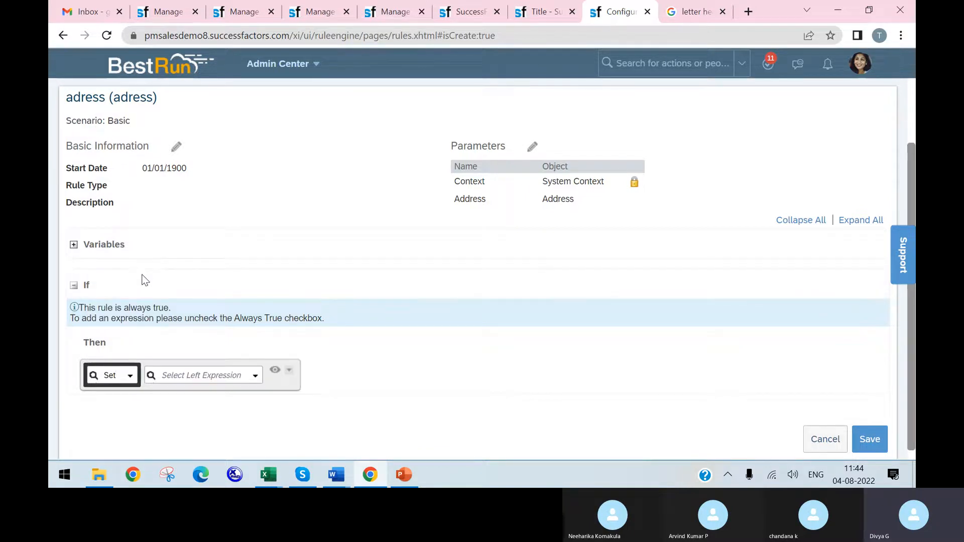
Step: Choose the Address object's wfConfig field as the left expression of the Set statement
mouse_move(218, 321)
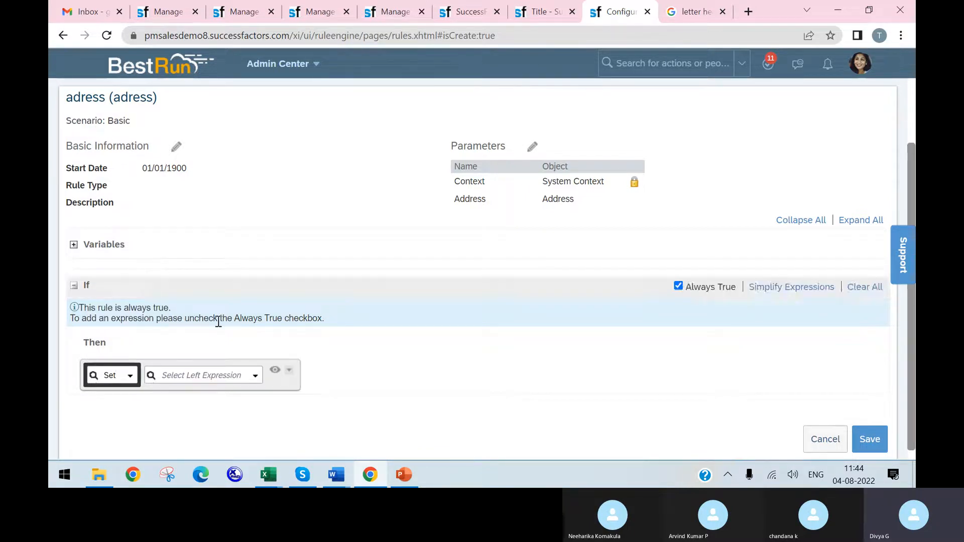
left_click(255, 376)
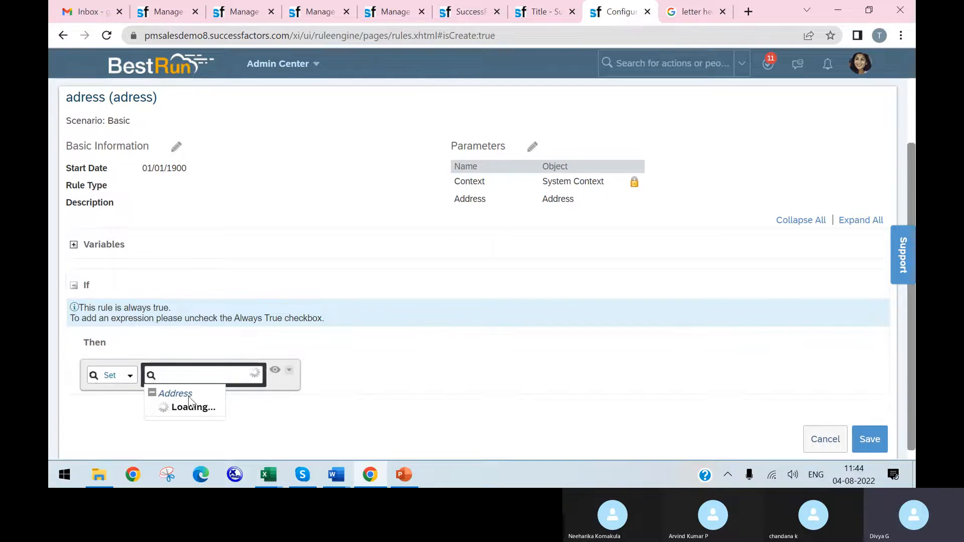
scroll(266, 278, "down", 4)
scroll(266, 277, "down", 10)
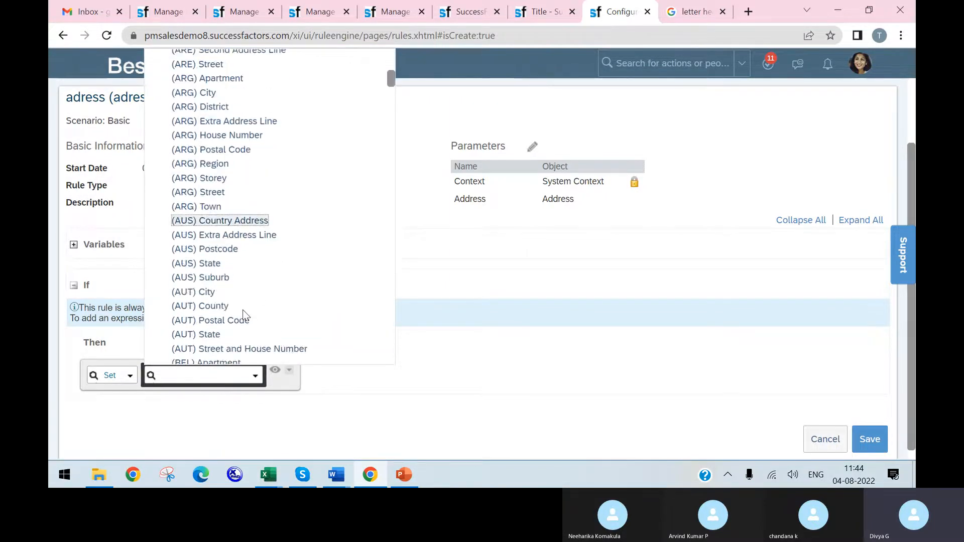
scroll(387, 101, "down", 5)
left_click_drag(384, 111, 354, 372)
scroll(374, 321, "up", 5)
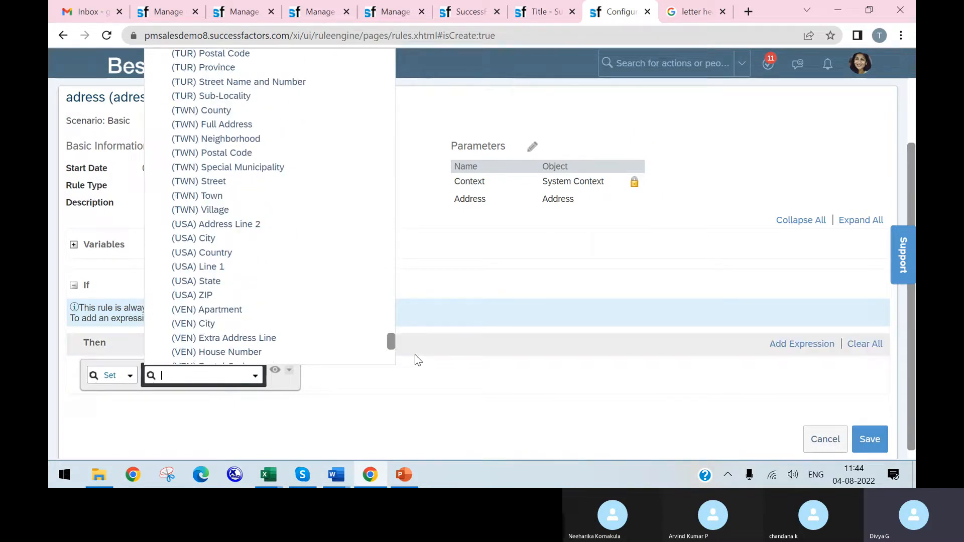
left_click_drag(391, 345, 377, 57)
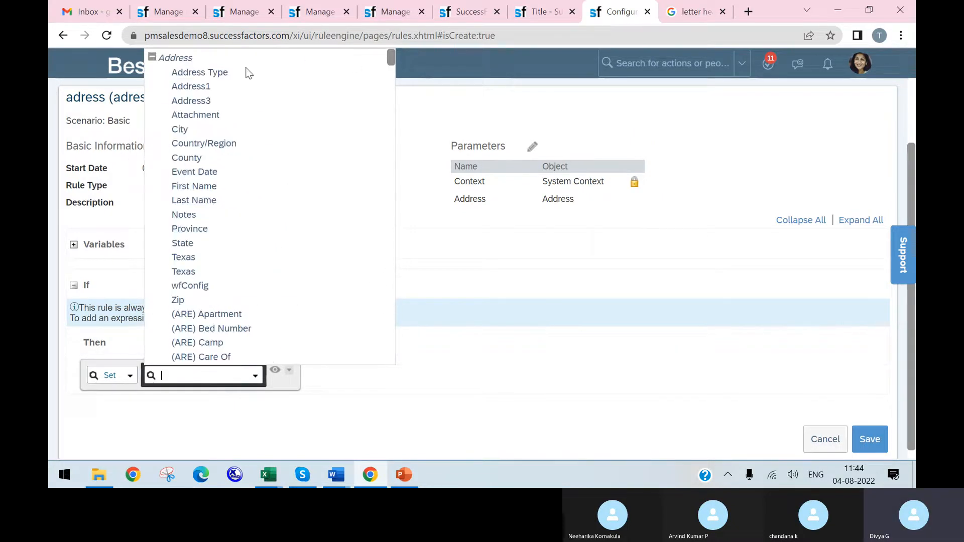
left_click(200, 285)
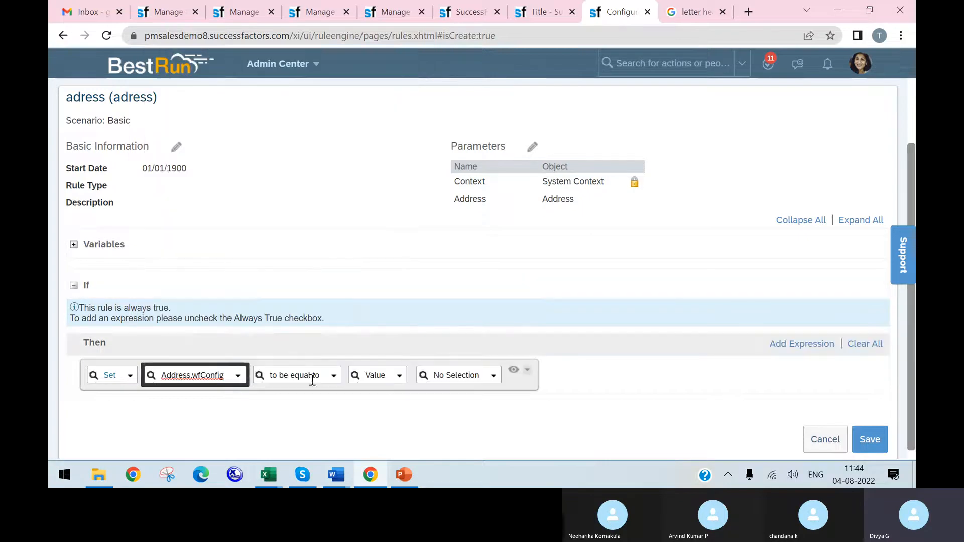
Step: Set the Address.wfConfig value to the Addresschnge workflow, copying its ID from the workflow page, and save the rule
left_click(467, 379)
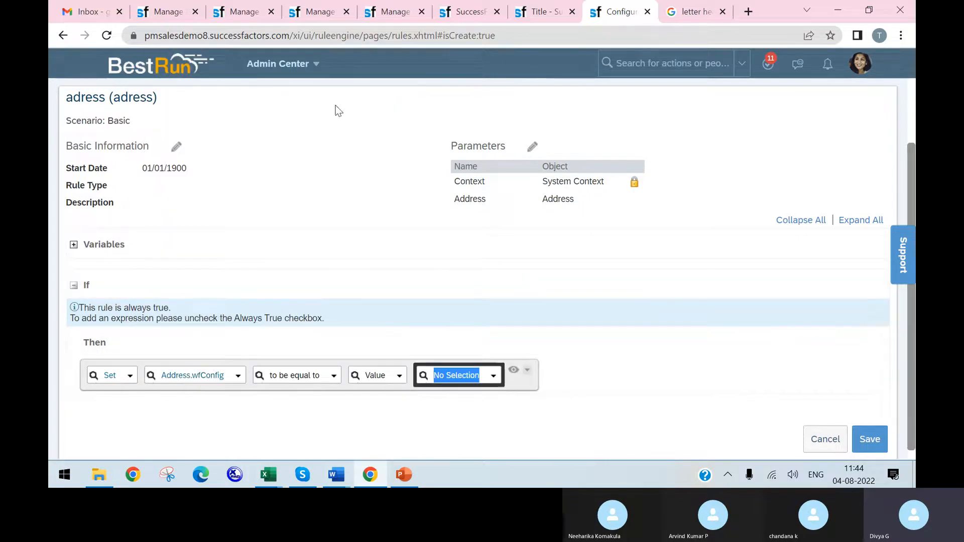
left_click(544, 15)
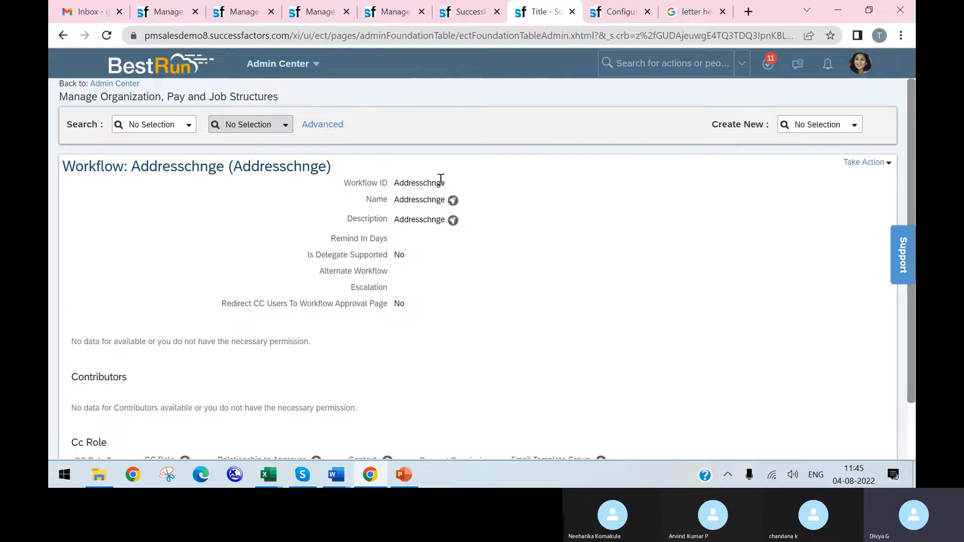
left_click_drag(438, 182, 394, 183)
key("ctrl+c")
left_click(398, 193)
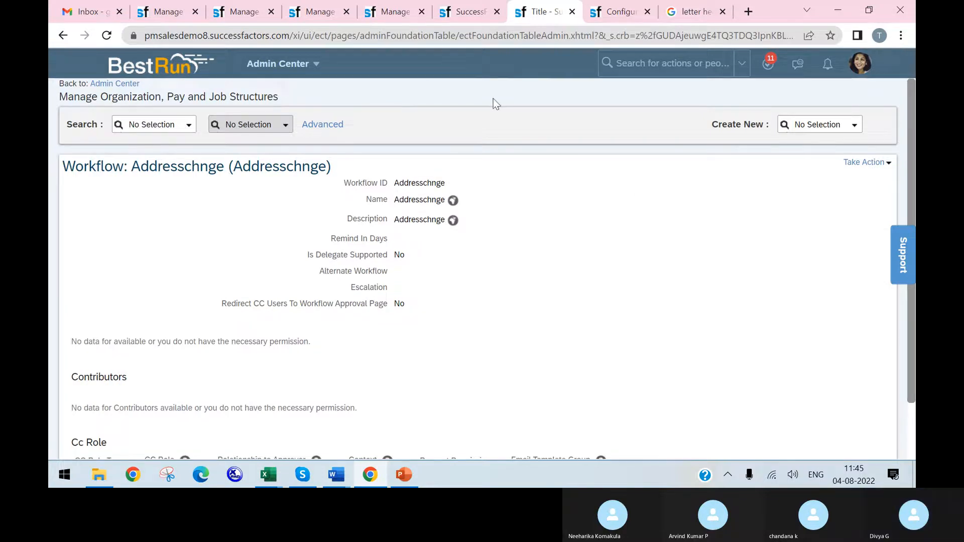
left_click(618, 11)
key("ctrl+v")
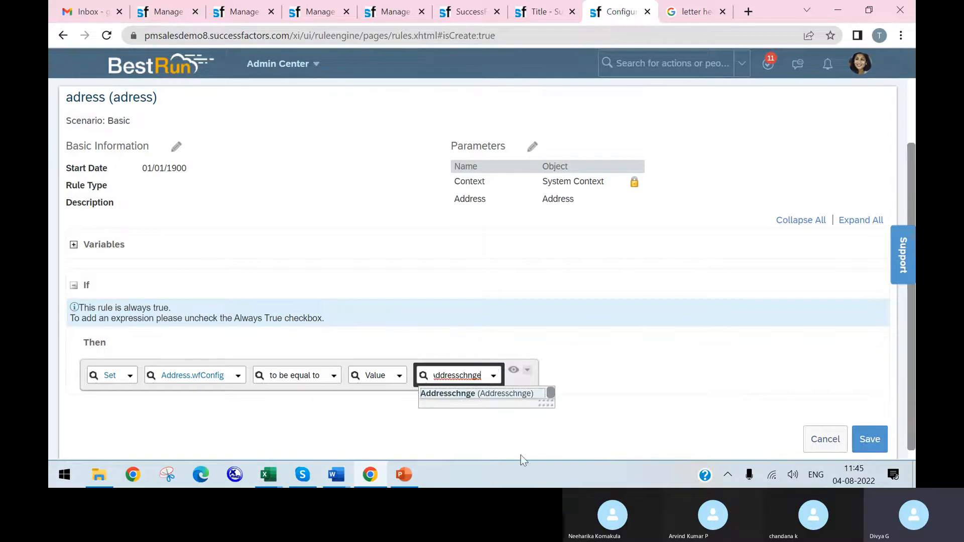
left_click(502, 394)
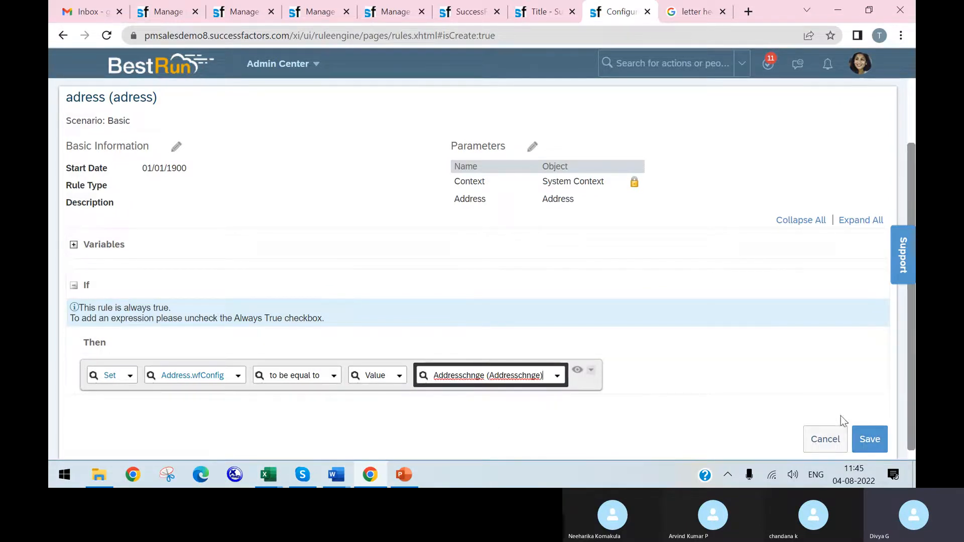
left_click(868, 438)
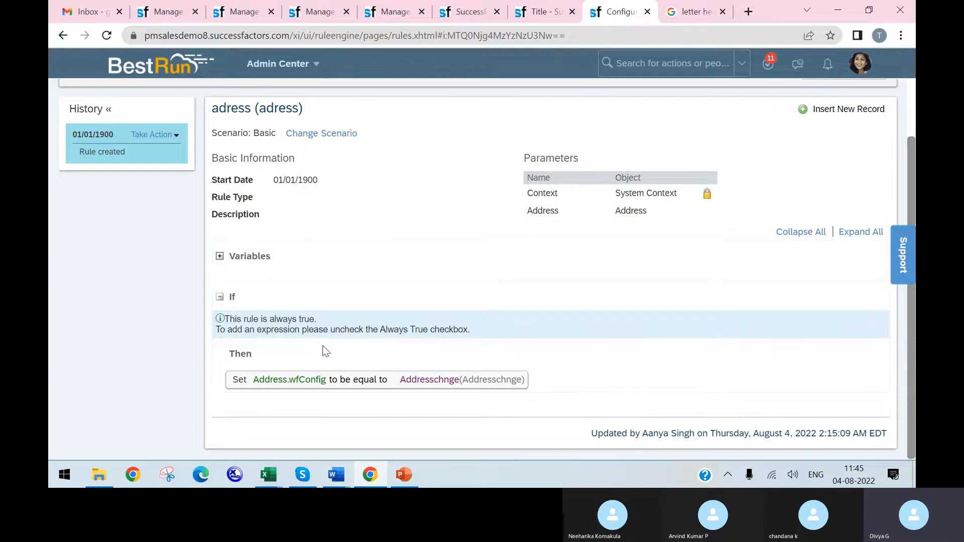
Step: Review the open tabs with the document template mapping, the Address_Chnge template and the document generation group
left_click(560, 11)
left_click(466, 11)
left_click(392, 12)
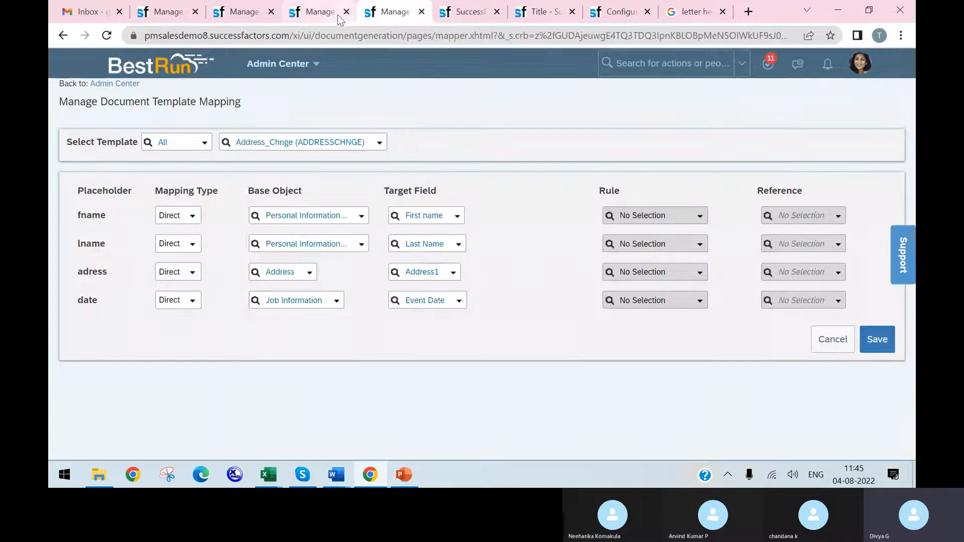
left_click(321, 17)
left_click(250, 15)
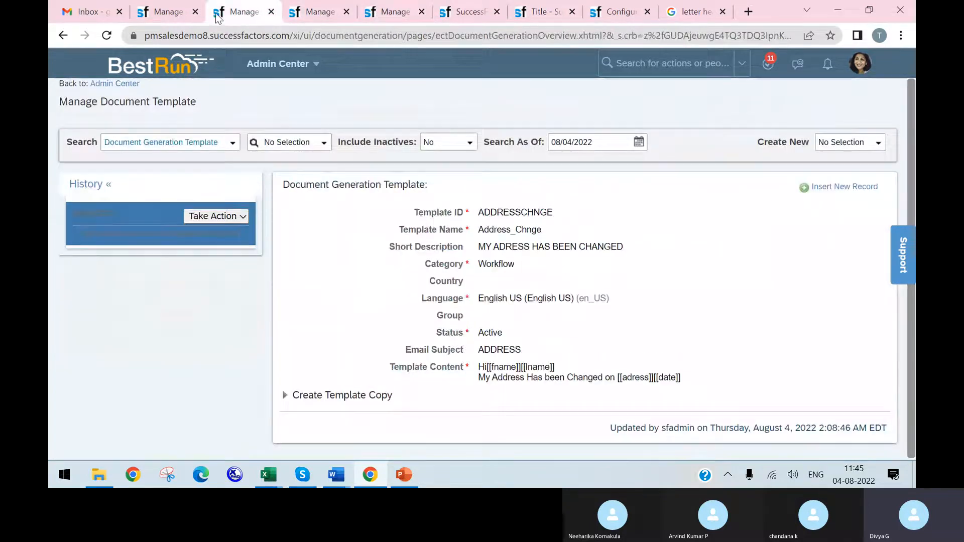
left_click(190, 11)
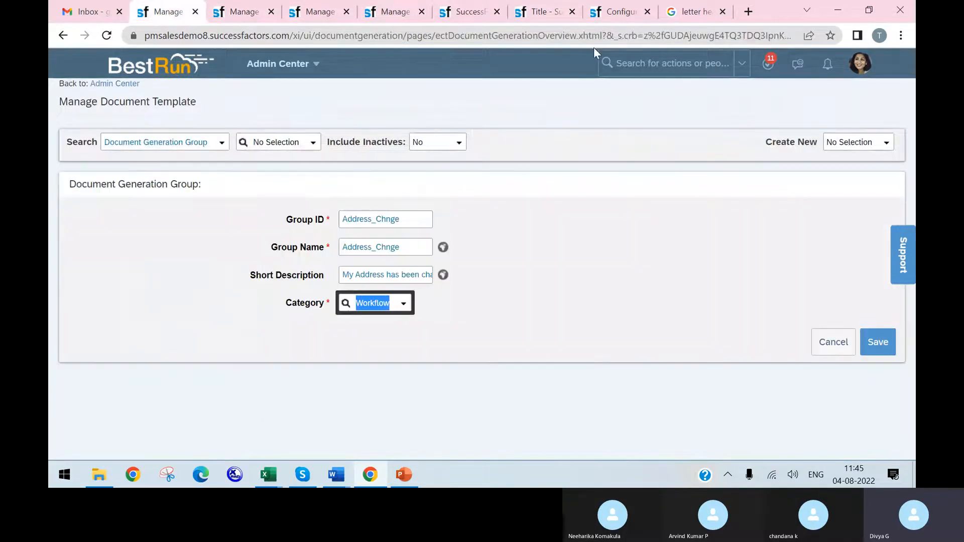
left_click(684, 13)
Step: Duplicate the browser tab that shows the adress business rule
left_click(619, 15)
right_click(621, 15)
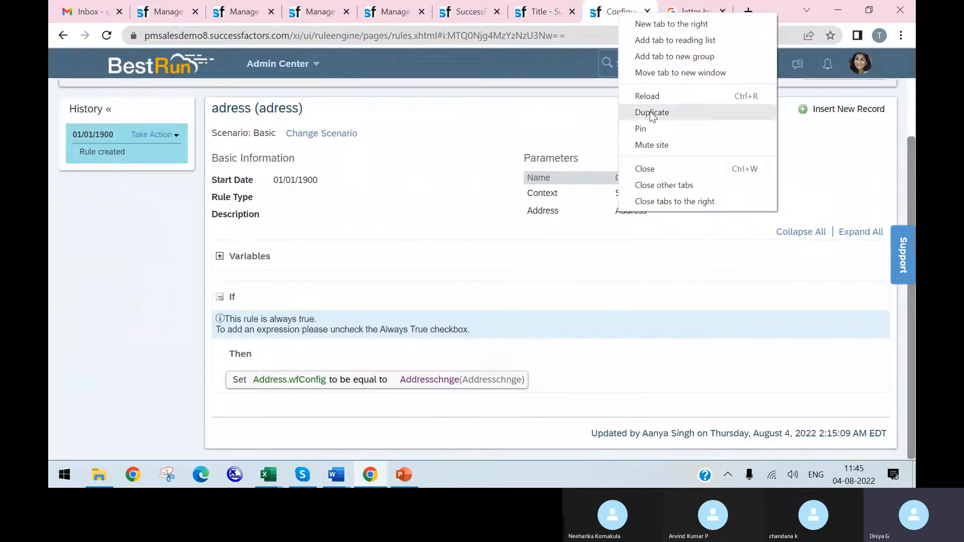
left_click(544, 15)
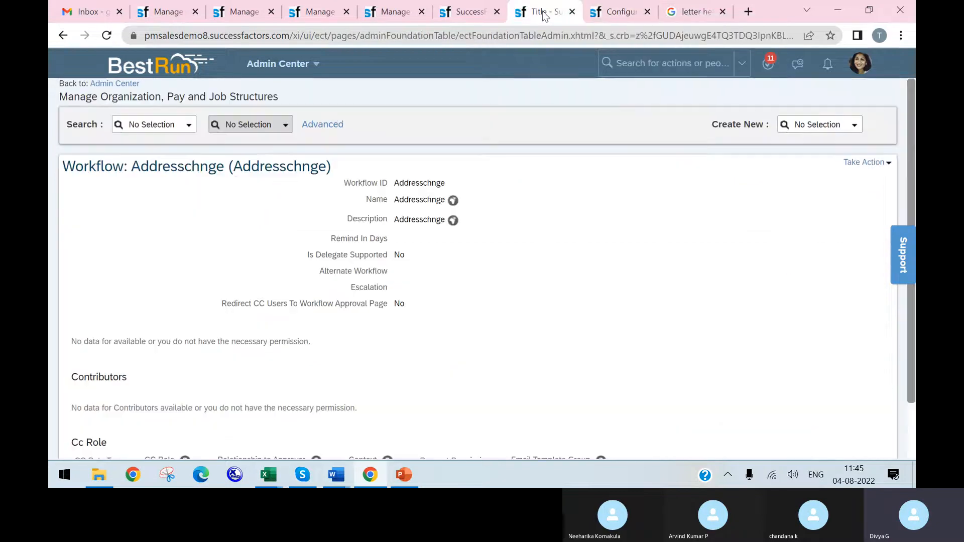
left_click(619, 12)
right_click(619, 14)
left_click(657, 114)
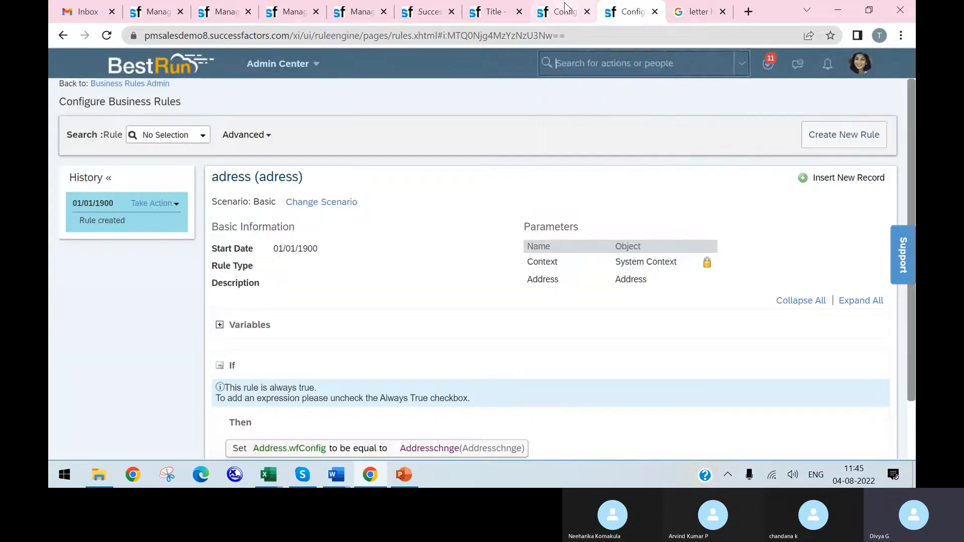
Step: Search the available actions for "manage business co" and open Manage Business Configuration
left_click(596, 63)
type("ma")
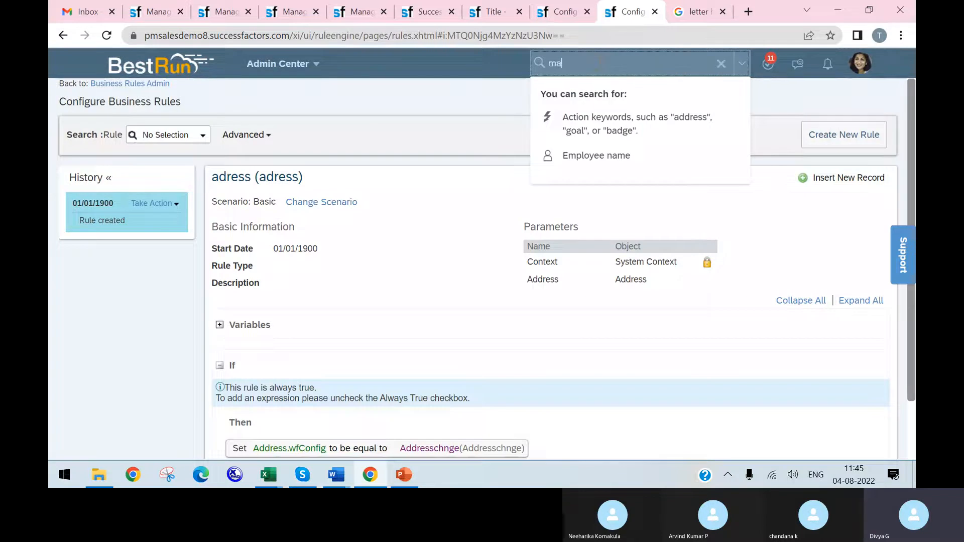
type("nage business")
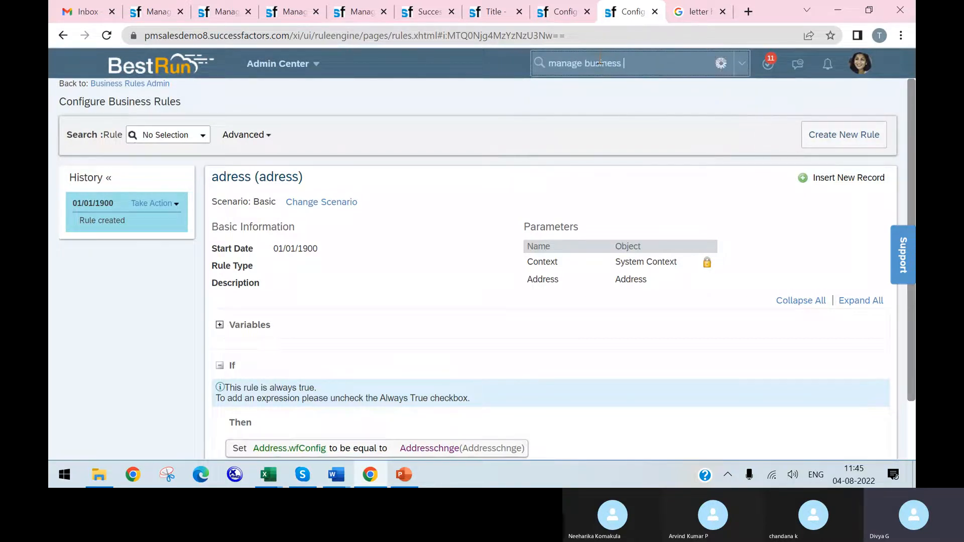
type(" co")
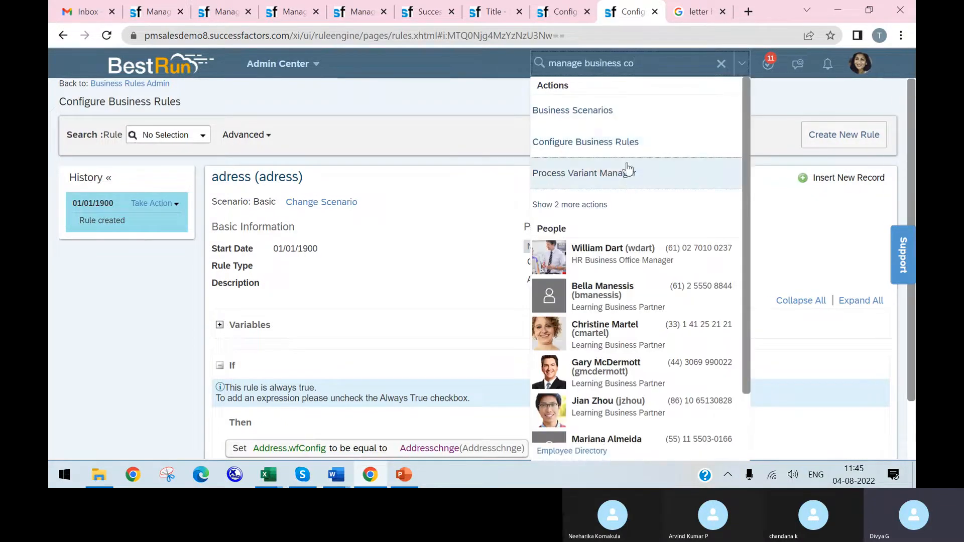
left_click(605, 204)
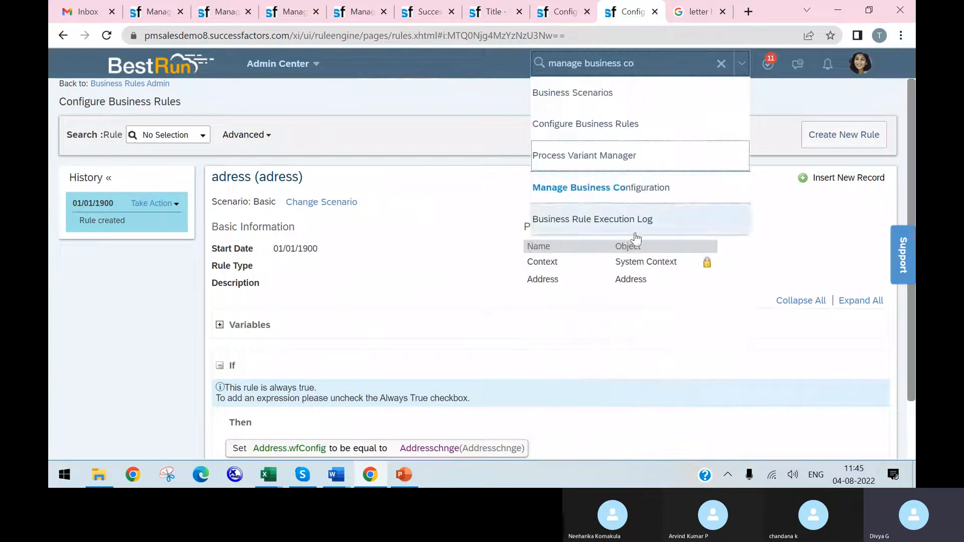
left_click(634, 203)
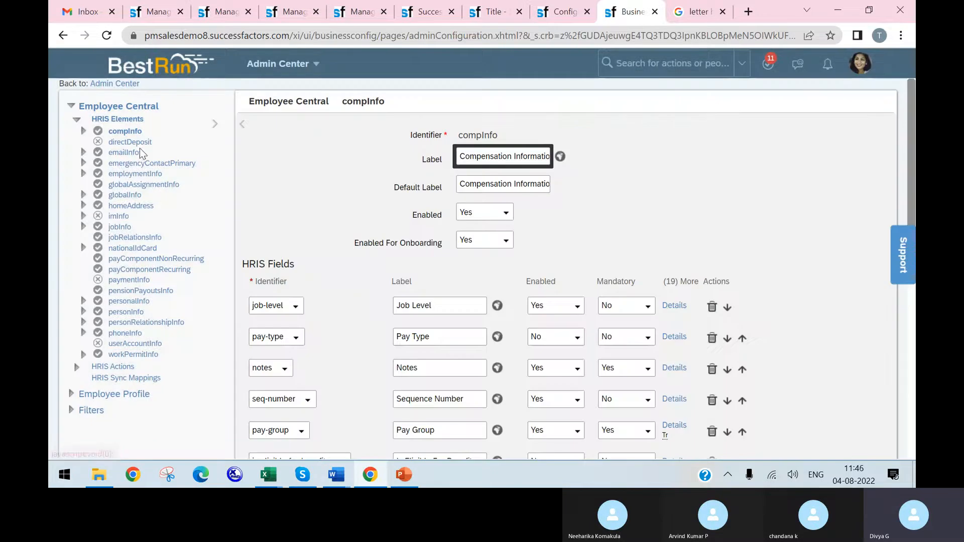
Step: Open the homeAddress HRIS element and add a trigger rule for the Address base object with event type onInit
left_click(139, 207)
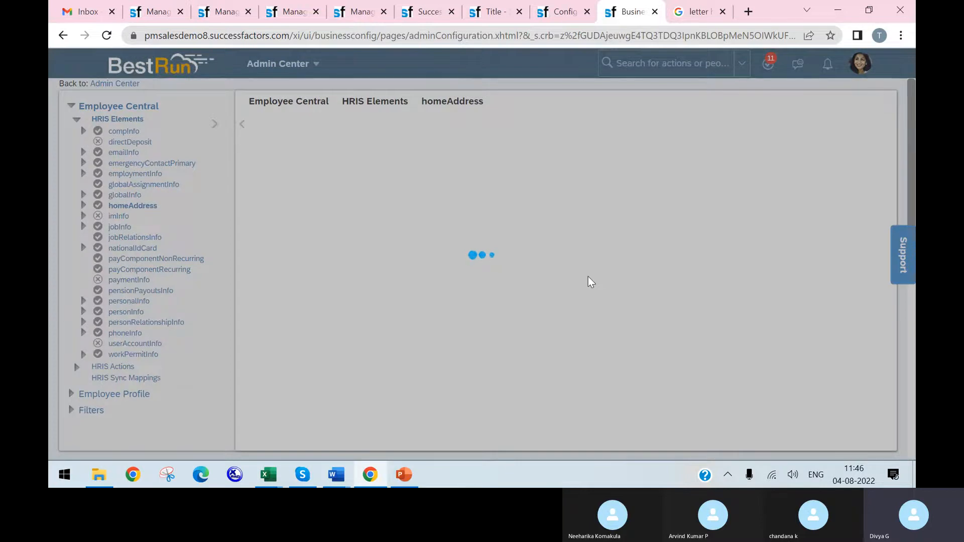
scroll(577, 301, "down", 15)
scroll(527, 334, "down", 10)
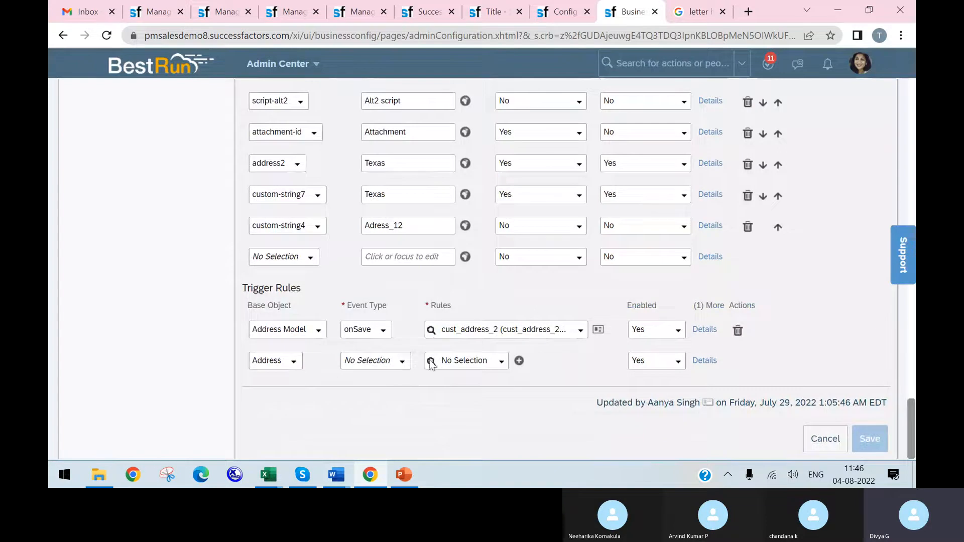
left_click(402, 363)
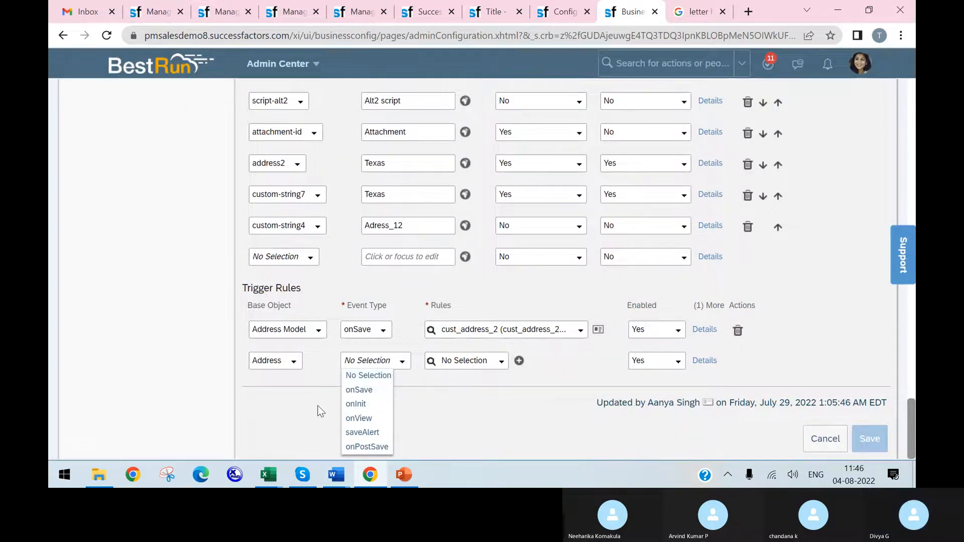
left_click(357, 404)
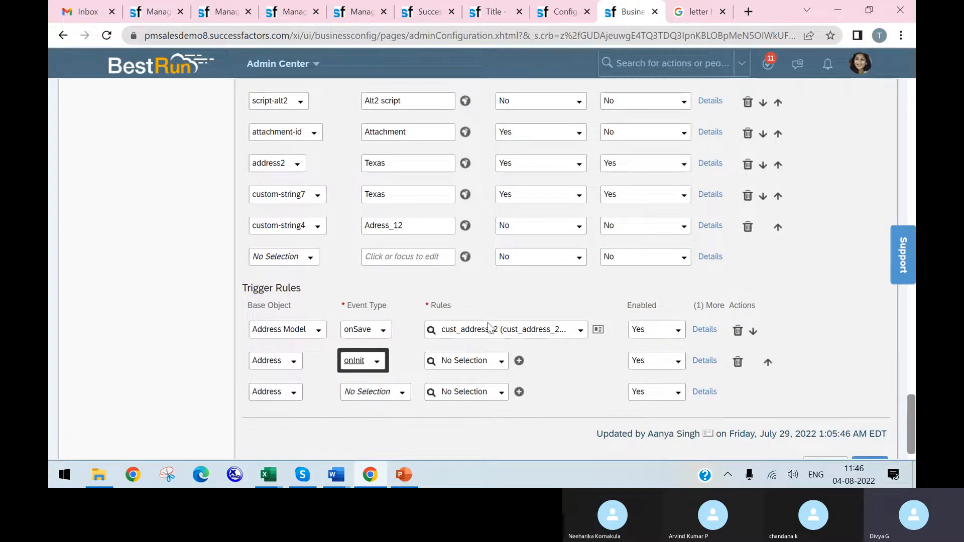
Step: Assign the adress rule to the onInit trigger, checking it against the business rule page, and save the homeAddress configuration
left_click(497, 368)
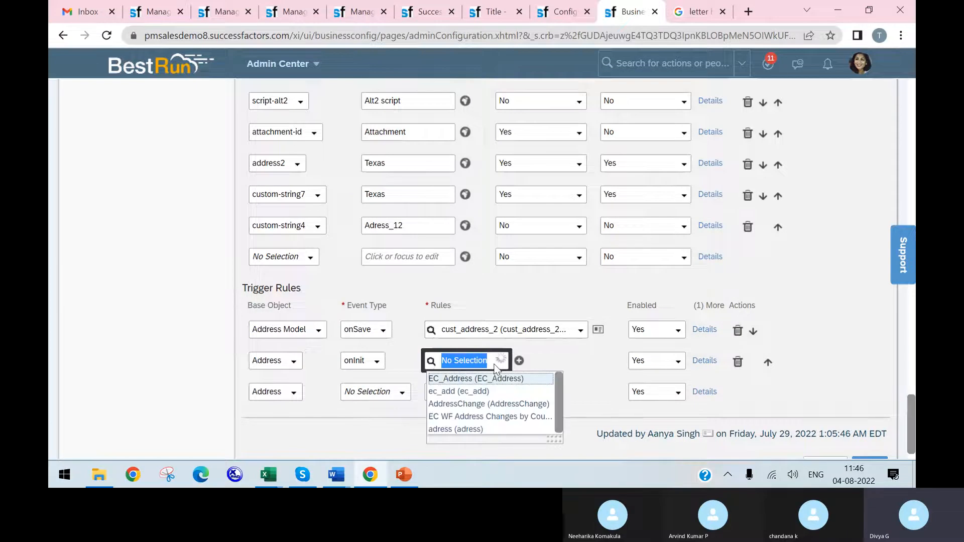
left_click(474, 430)
left_click(559, 12)
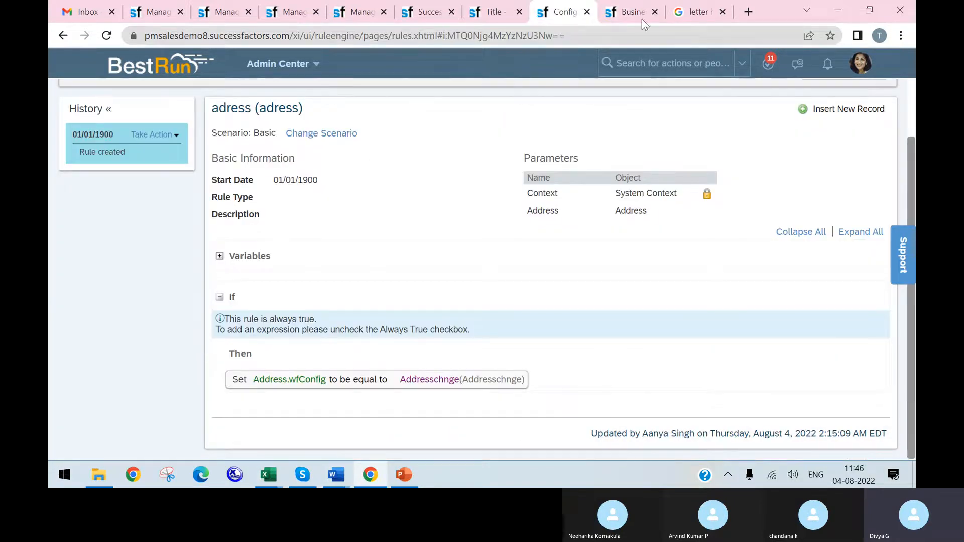
left_click(628, 12)
scroll(718, 393, "down", 1)
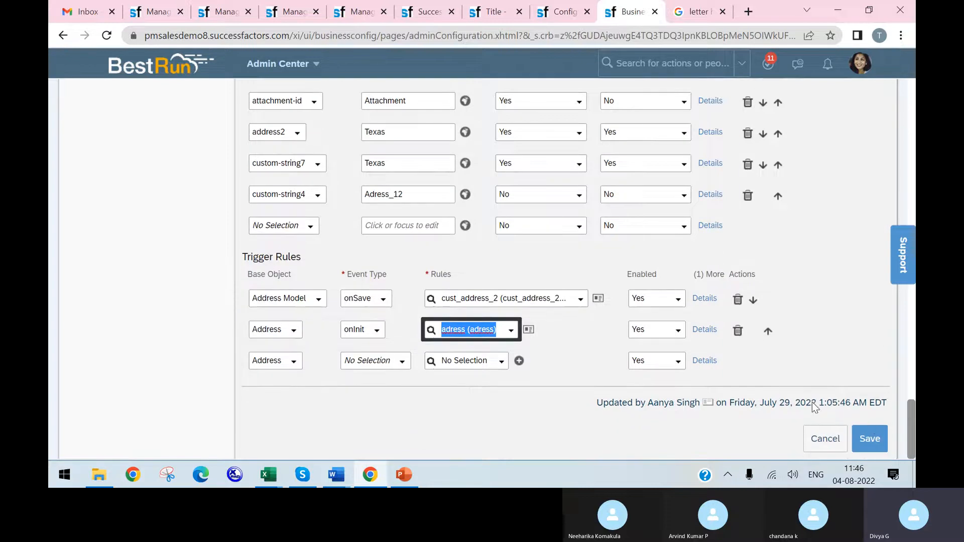
left_click(869, 442)
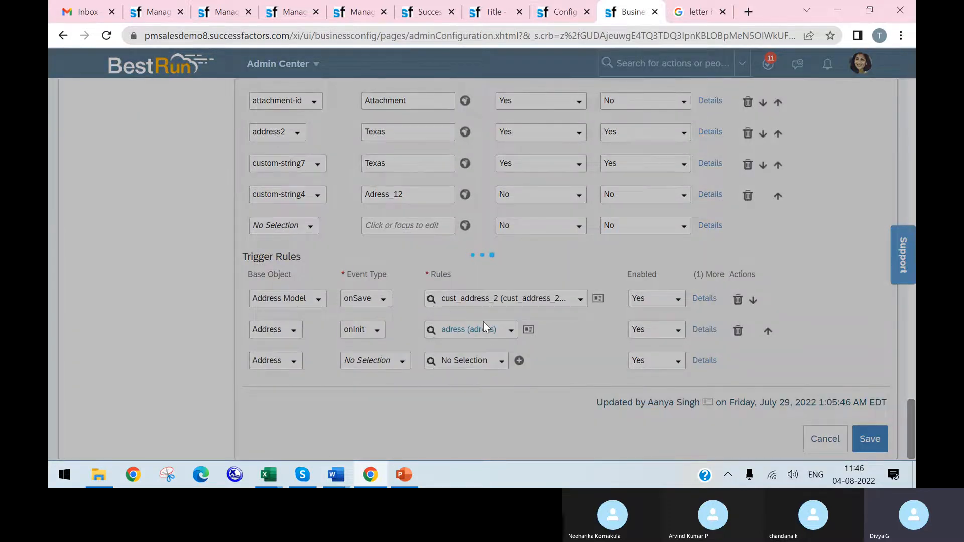
Step: Review the Document Generation outline slide in PowerPoint, and recheck the homeAddress configuration, business rule and workflow in the browser
left_click(404, 474)
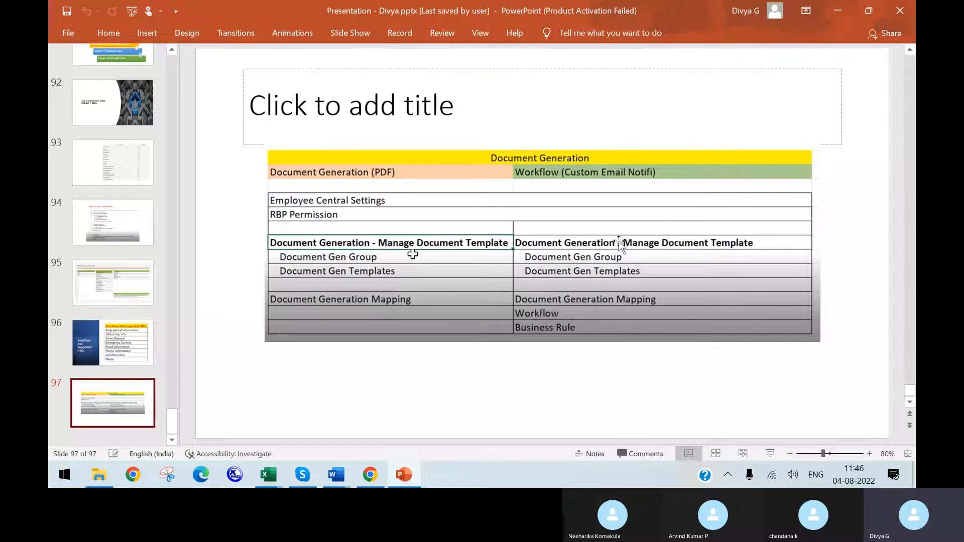
left_click(407, 478)
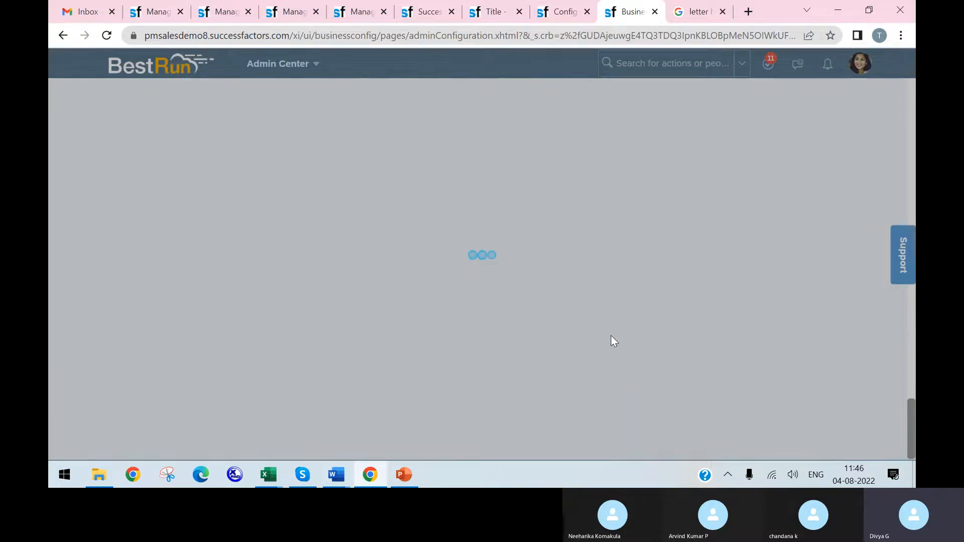
scroll(622, 335, "down", 3)
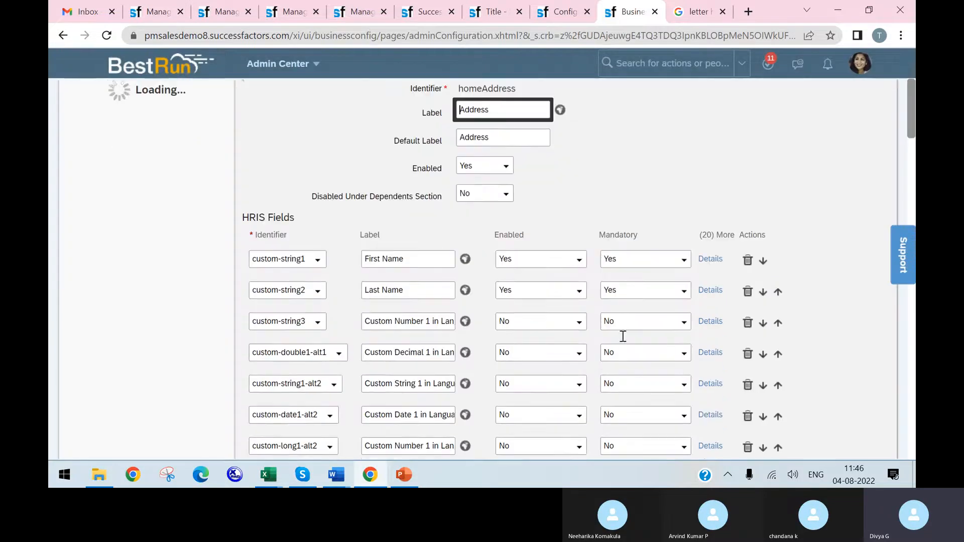
scroll(652, 339, "up", 3)
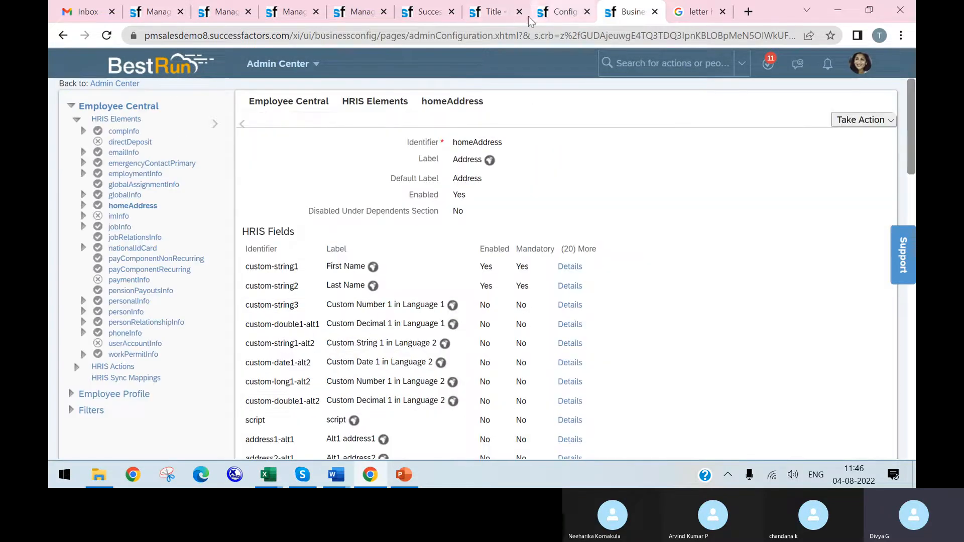
left_click(552, 12)
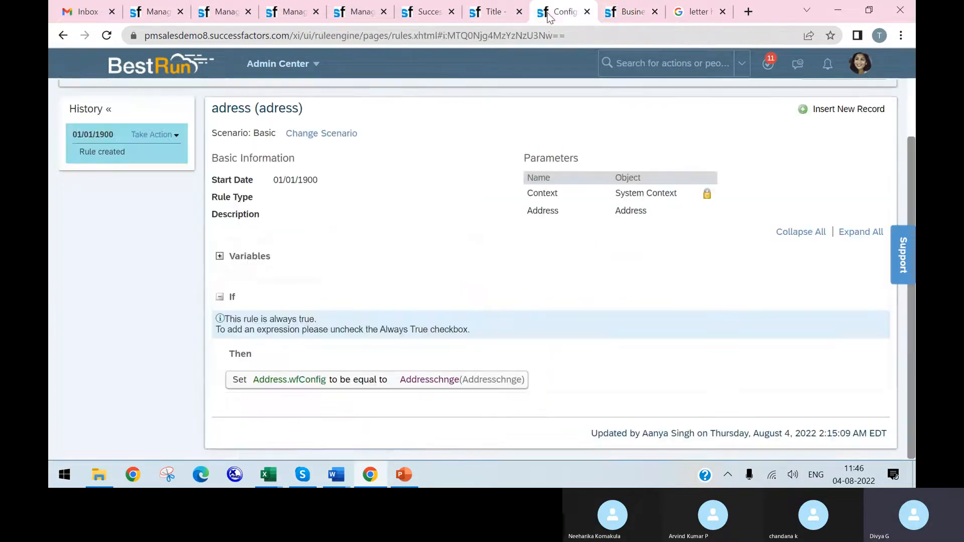
left_click(483, 10)
left_click(625, 16)
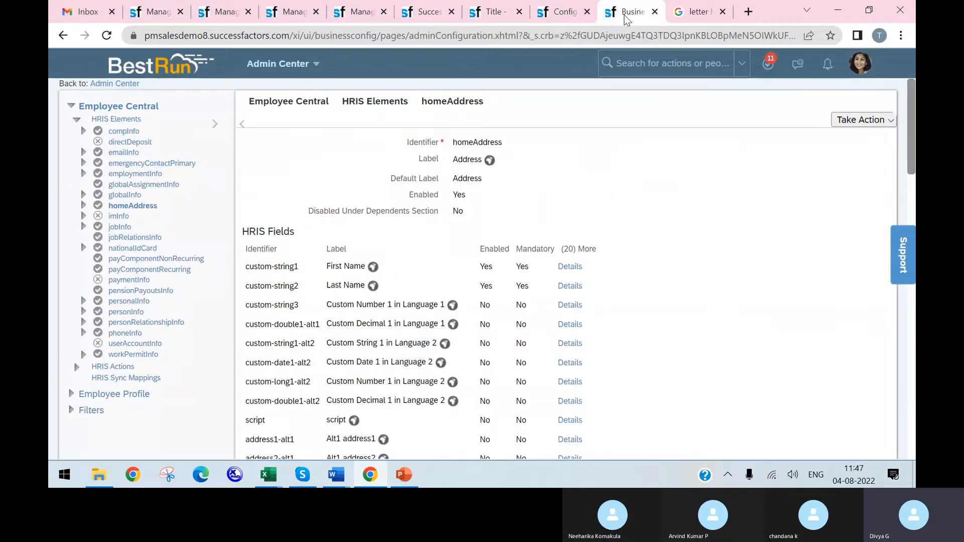
Step: Go to the employee's profile and start the Generate Document action
left_click(300, 17)
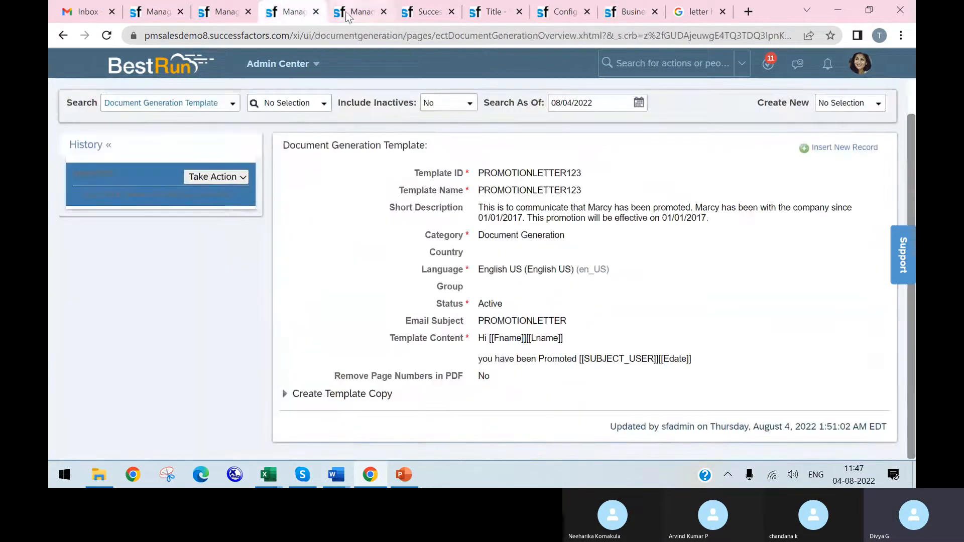
left_click(345, 20)
left_click(428, 15)
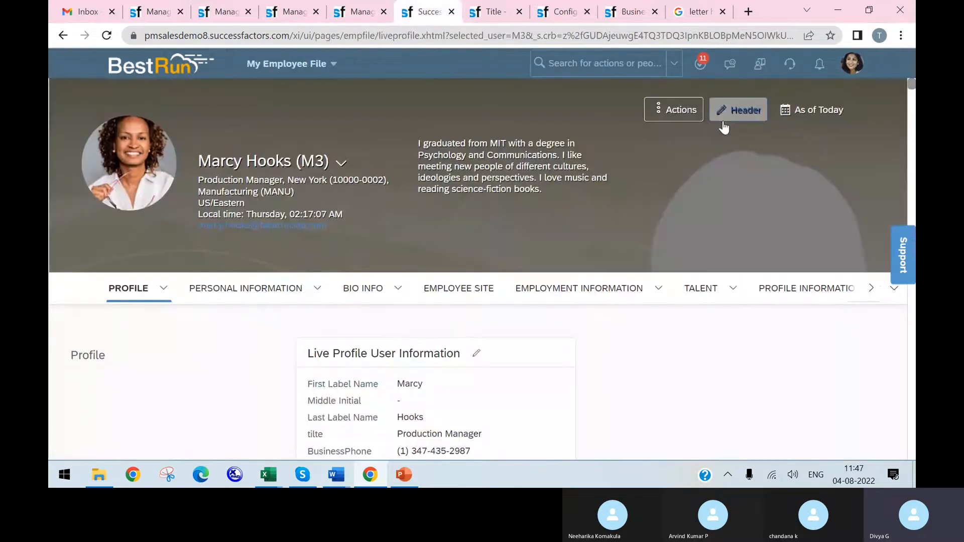
left_click(663, 111)
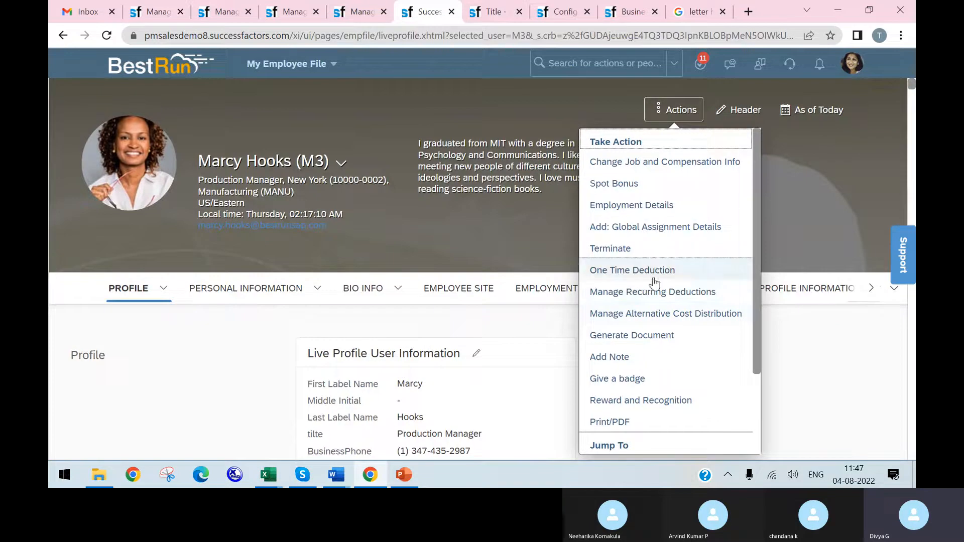
left_click(640, 338)
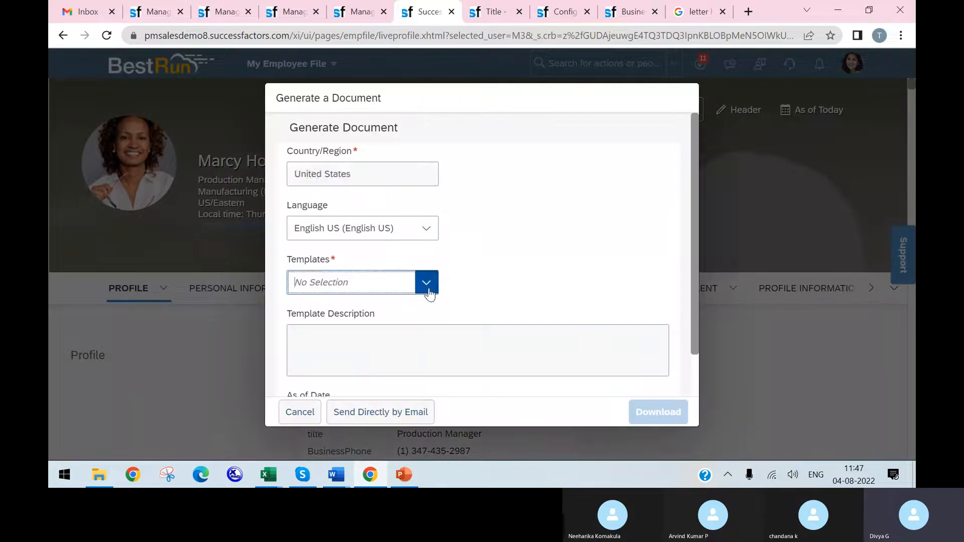
Step: Look through the available document templates for the address change template, filtering with "ad"
left_click(428, 284)
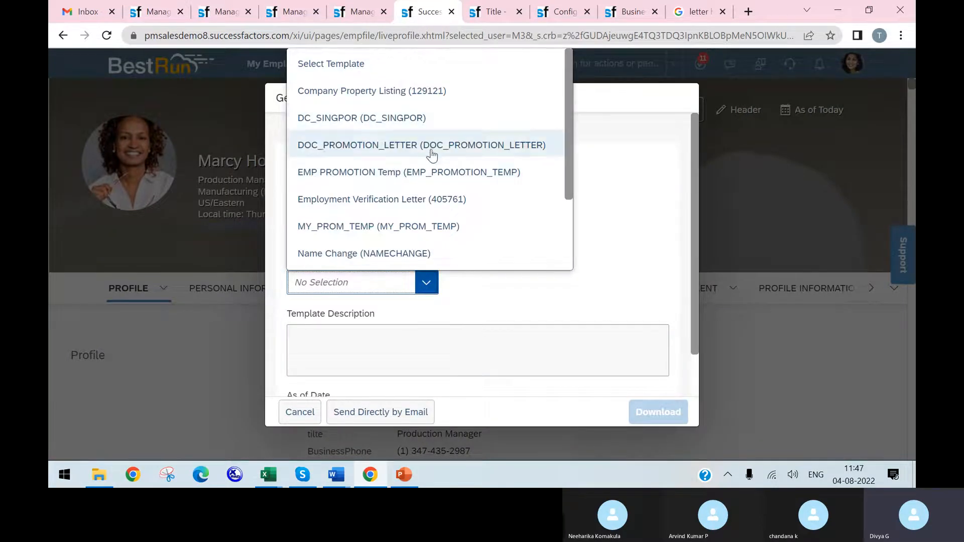
scroll(442, 181, "down", 2)
scroll(441, 234, "down", 1)
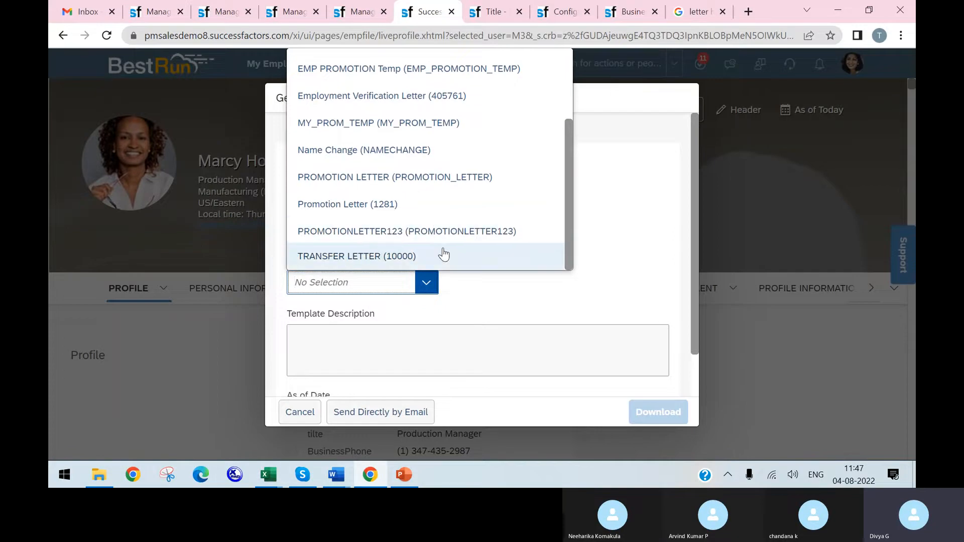
scroll(443, 251, "up", 3)
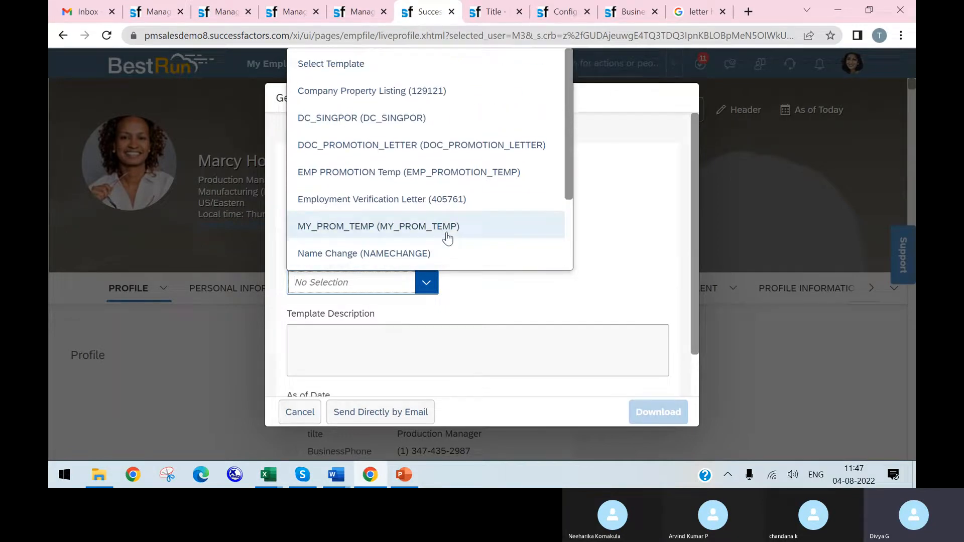
scroll(447, 236, "down", 3)
left_click(377, 273)
type("ad")
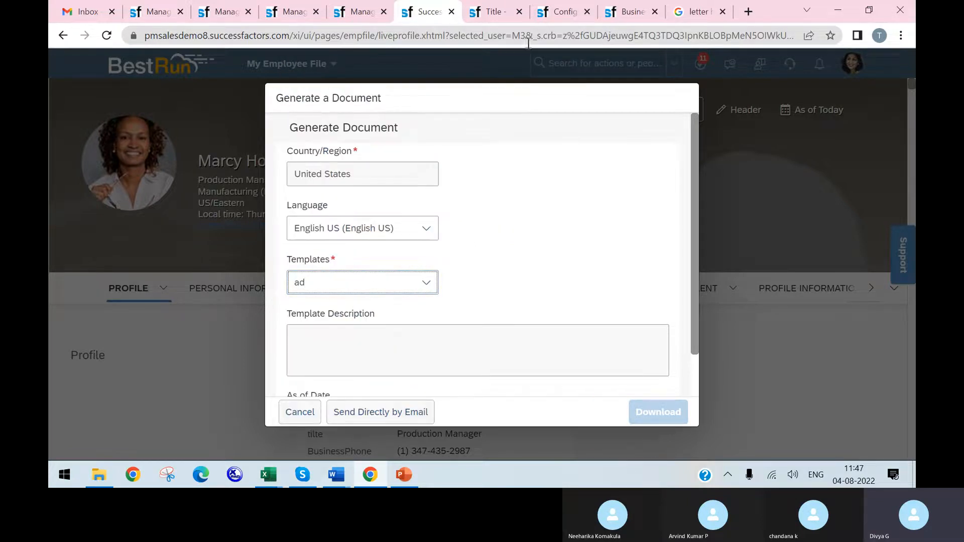
Step: Compare the Address_Chnge template mapping, the Addresschnge workflow and the PROMOTIONLETTER123 template across the open tabs
left_click(498, 21)
left_click(362, 14)
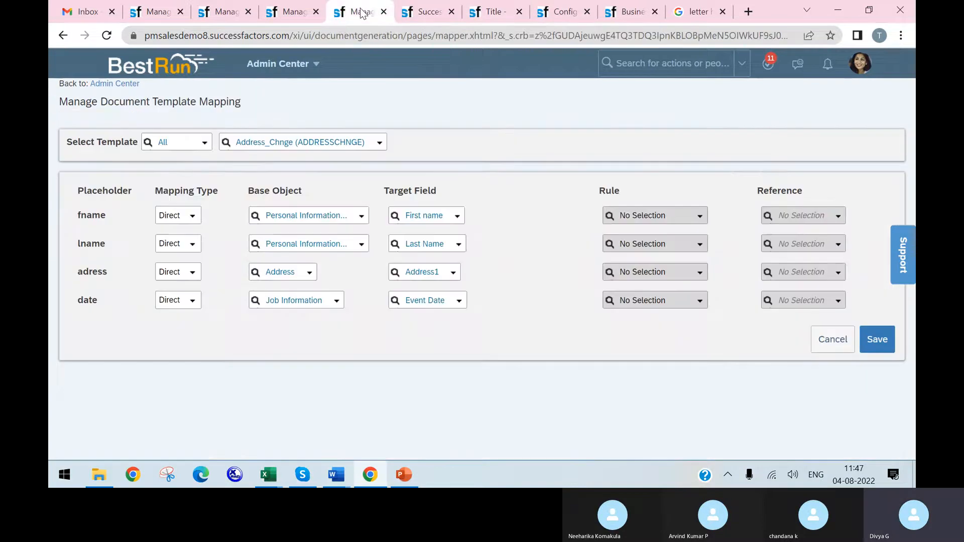
left_click(417, 12)
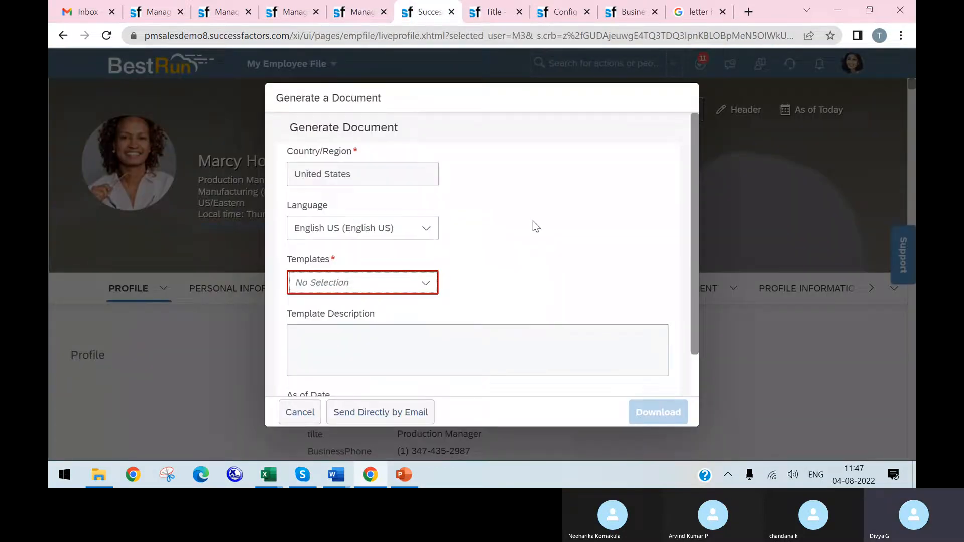
left_click(489, 13)
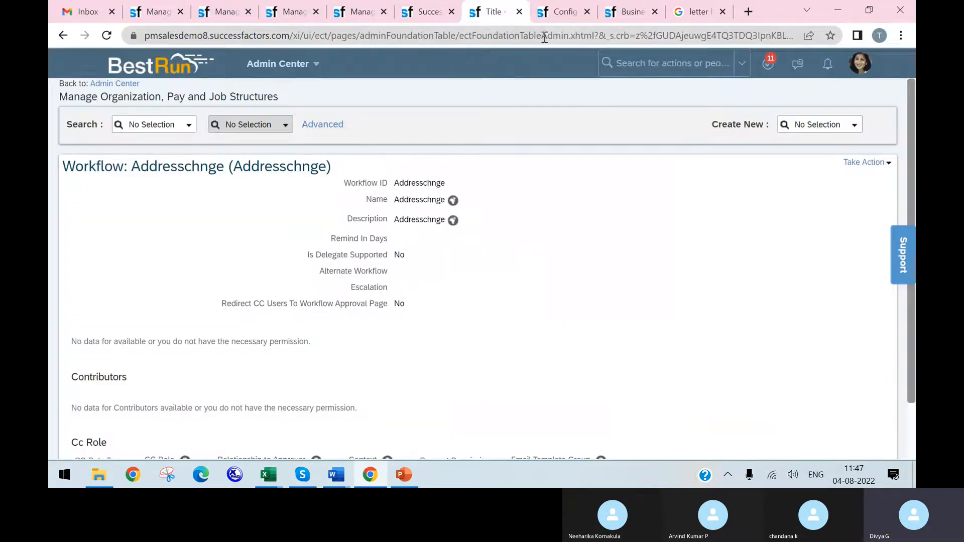
left_click(374, 15)
left_click(269, 17)
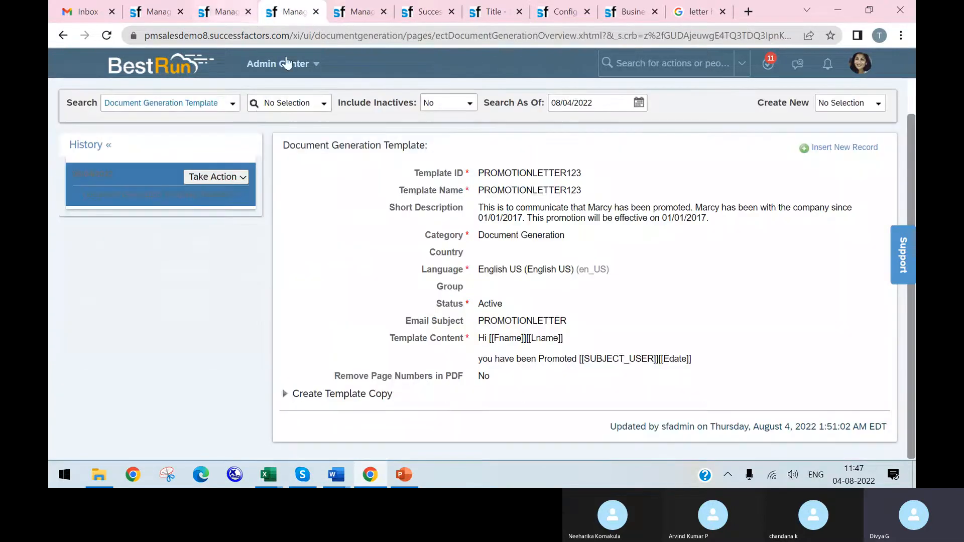
left_click(354, 15)
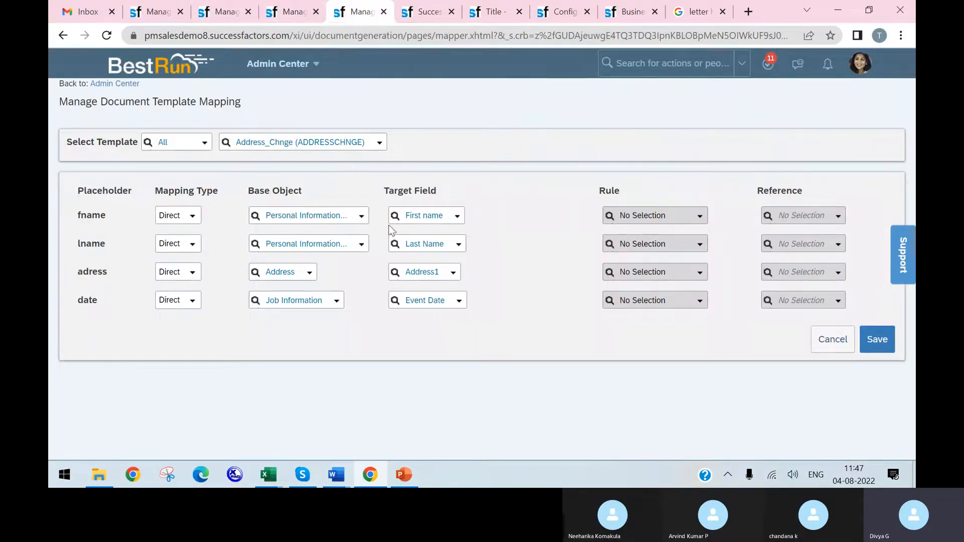
Step: Check the Address_Chnge template against its placeholder mapping and save the mapping
left_click(234, 17)
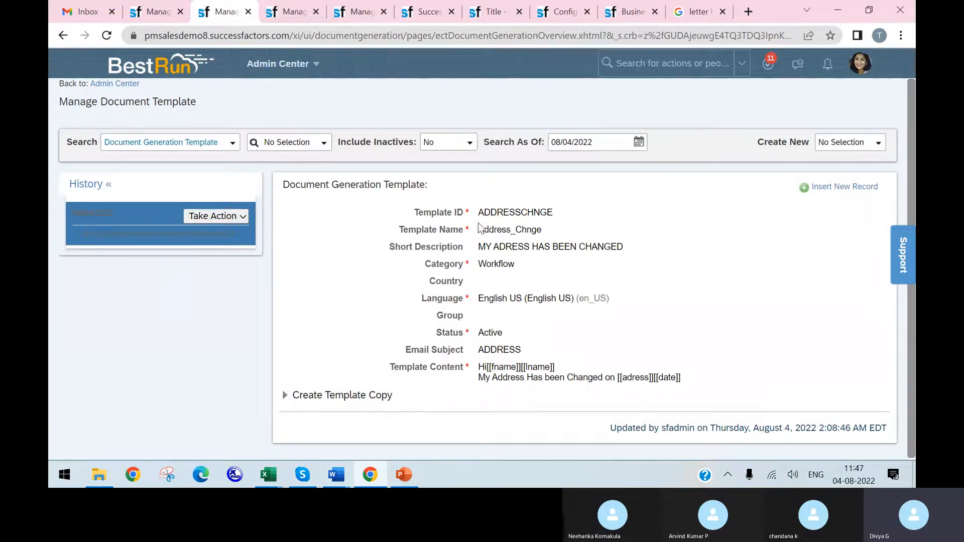
left_click(363, 15)
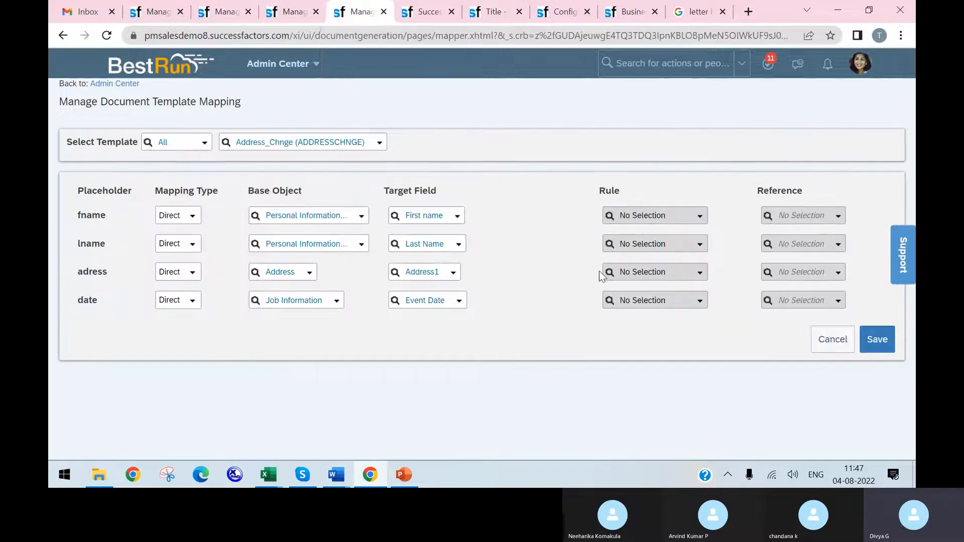
left_click(885, 334)
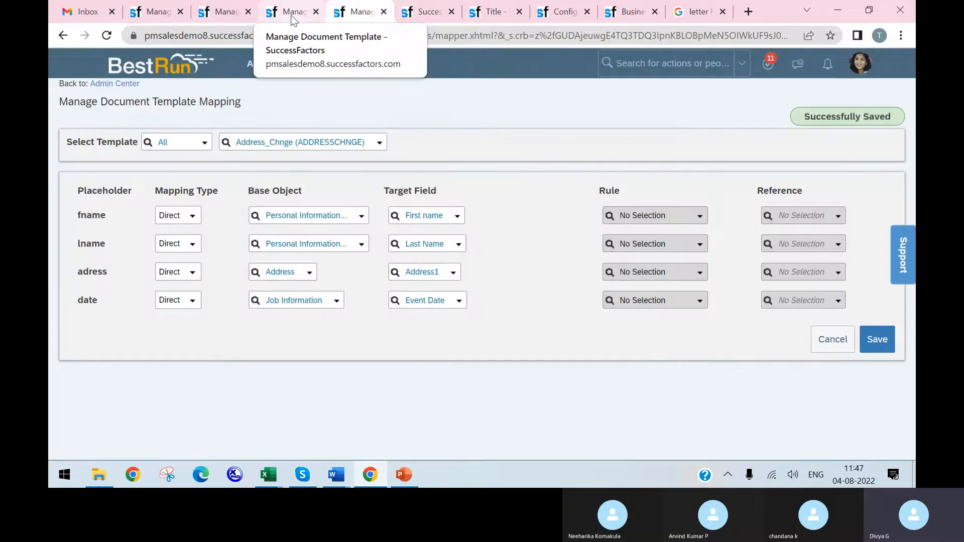
Step: Copy the template ID ADDRESSCHNGE from the Address_Chnge record and enter it as the template in the employee's Generate Document form
left_click(293, 16)
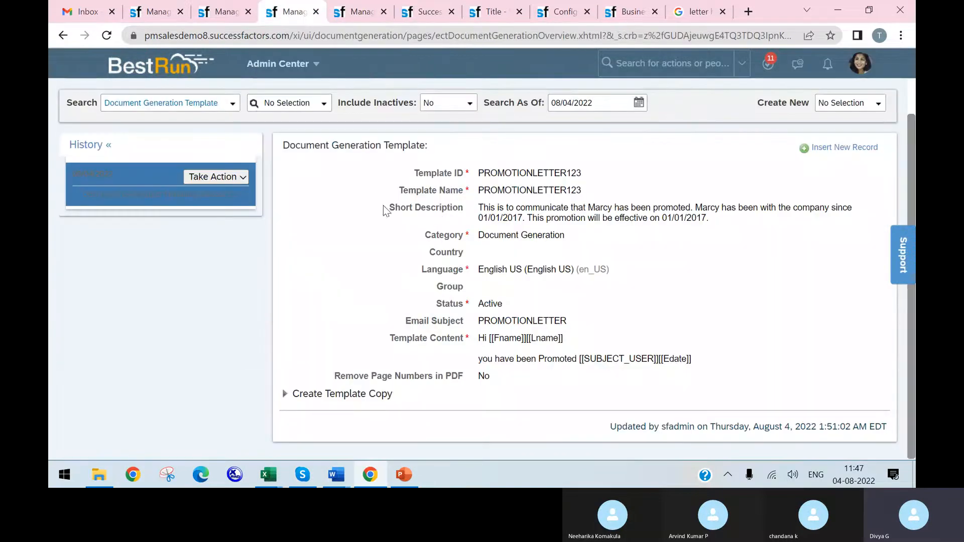
left_click(240, 11)
left_click_drag(555, 212, 477, 213)
key("ctrl+c")
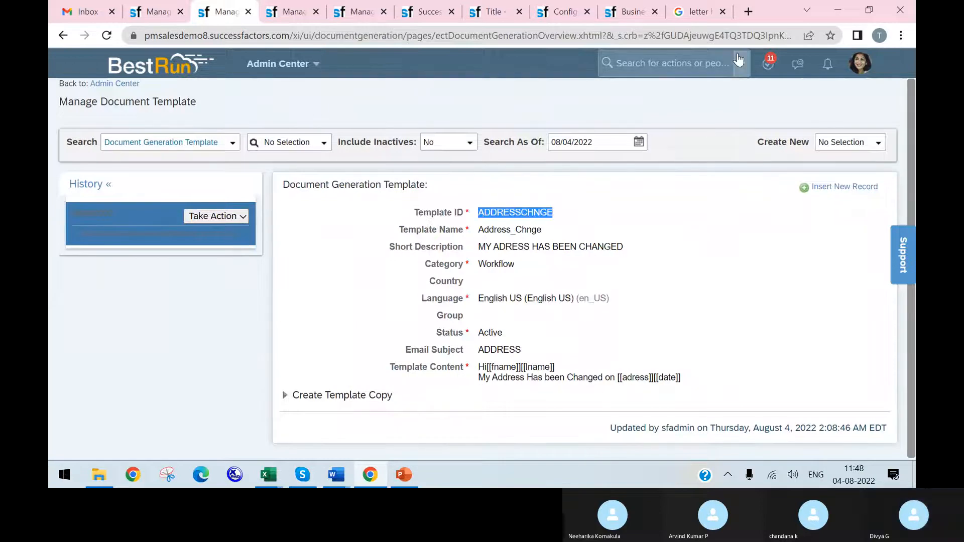
left_click(486, 14)
left_click(432, 16)
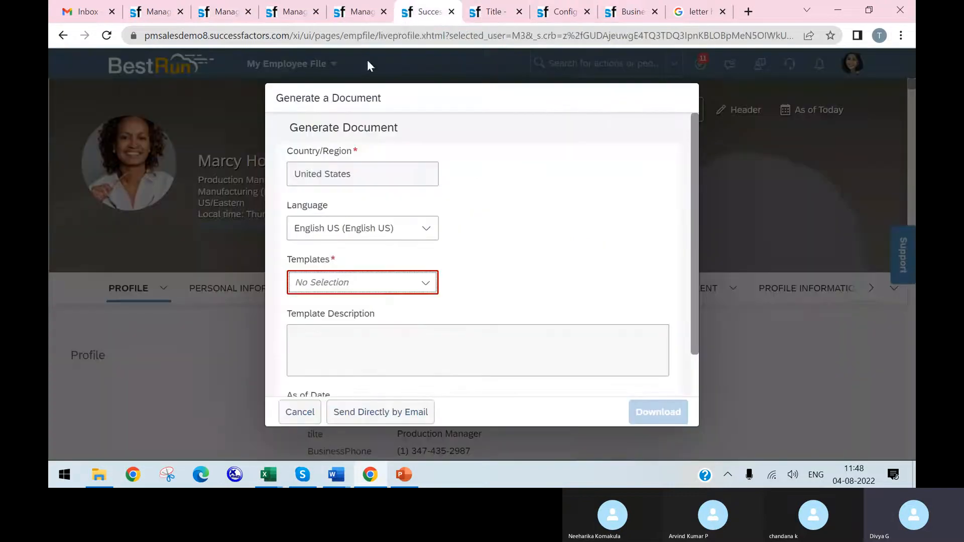
left_click(400, 281)
key("ctrl+v")
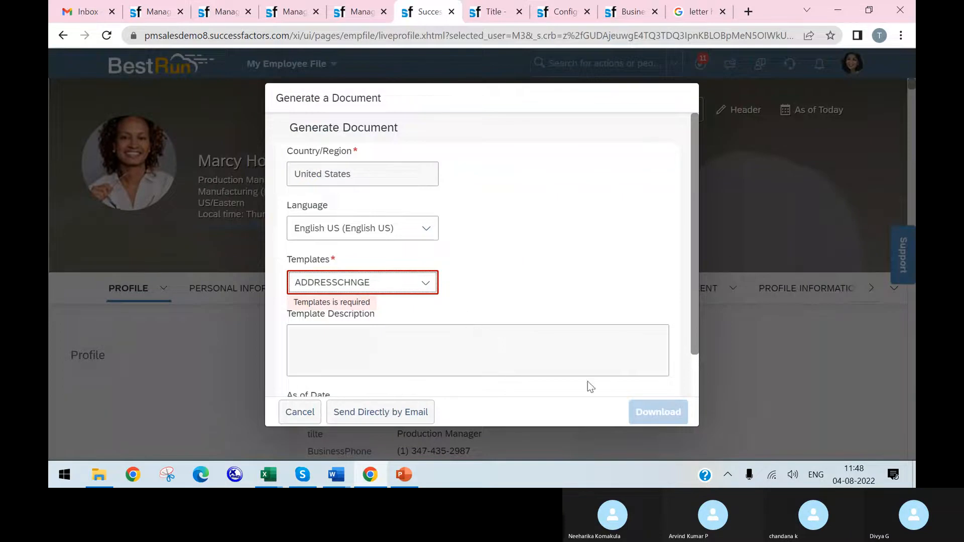
Step: Reload the employee's profile, restart the Generate Document action and enter ADDRESSCHNGE as the template again
left_click(107, 35)
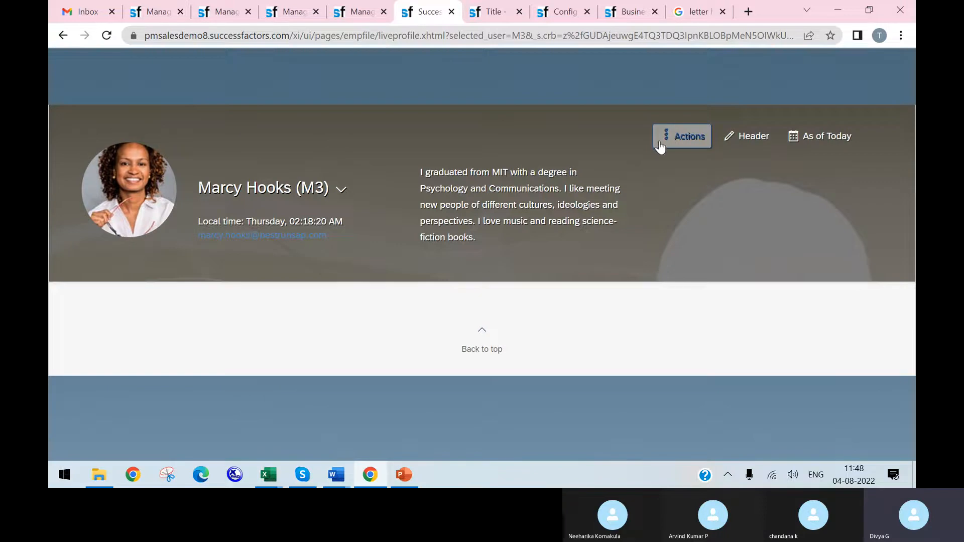
left_click(664, 140)
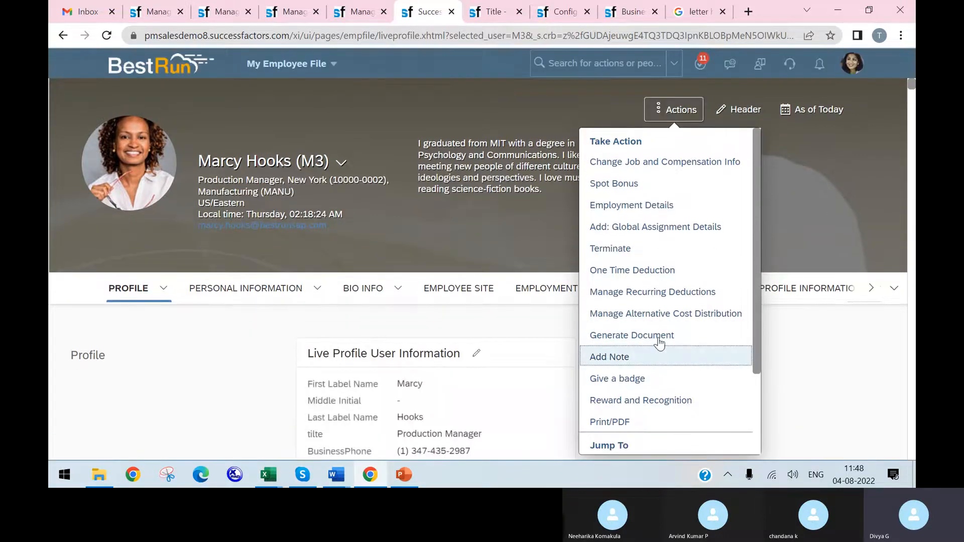
left_click(659, 347)
left_click(626, 380)
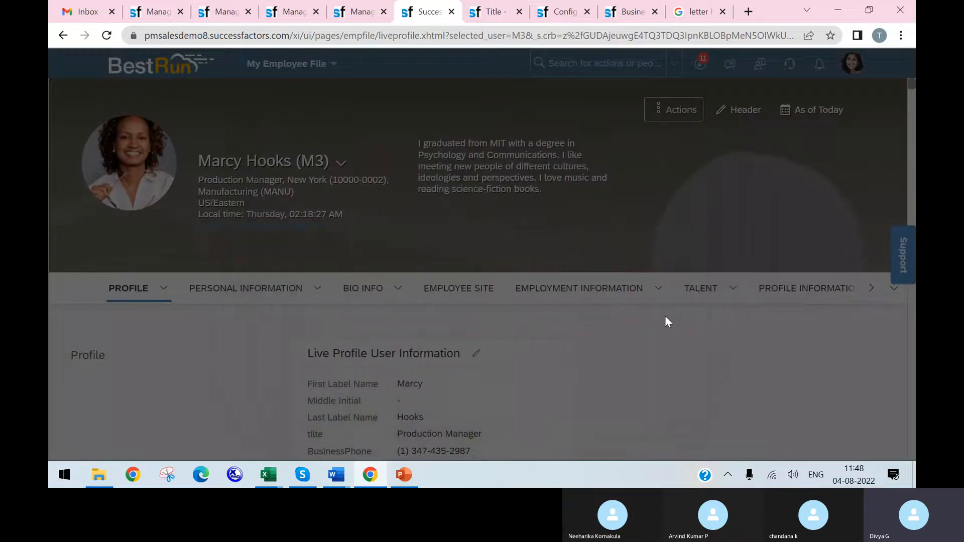
left_click(670, 108)
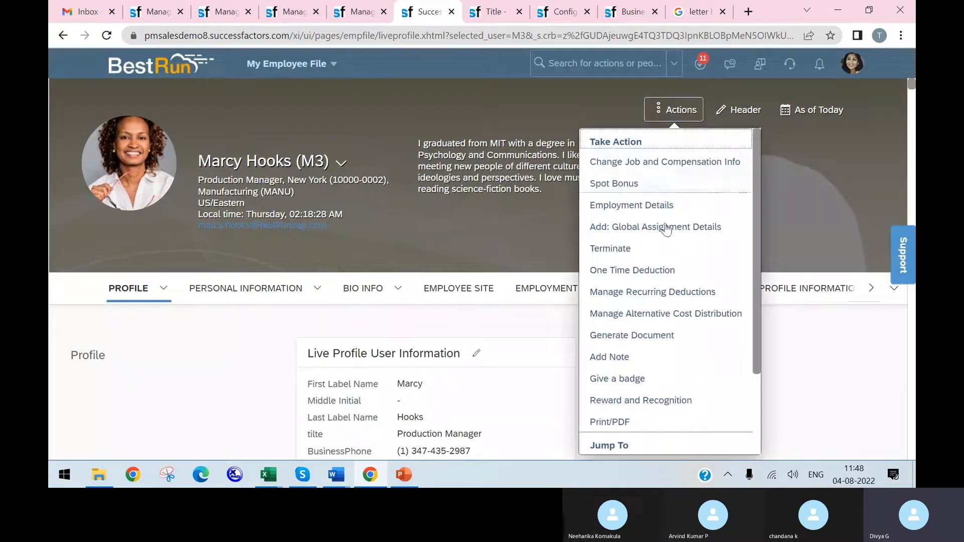
left_click(638, 337)
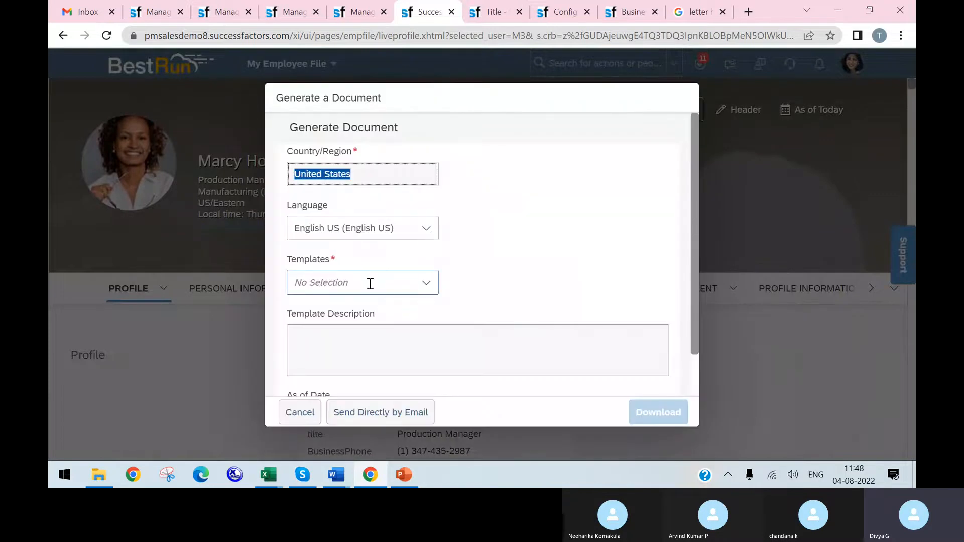
left_click(396, 281)
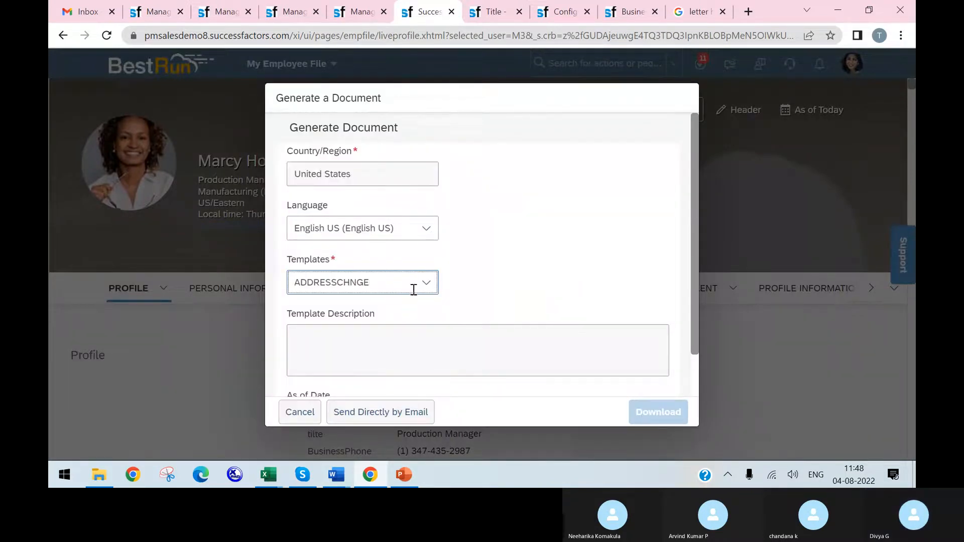
Step: Look through the full list of available templates in the Generate Document form for the address change template
left_click(431, 291)
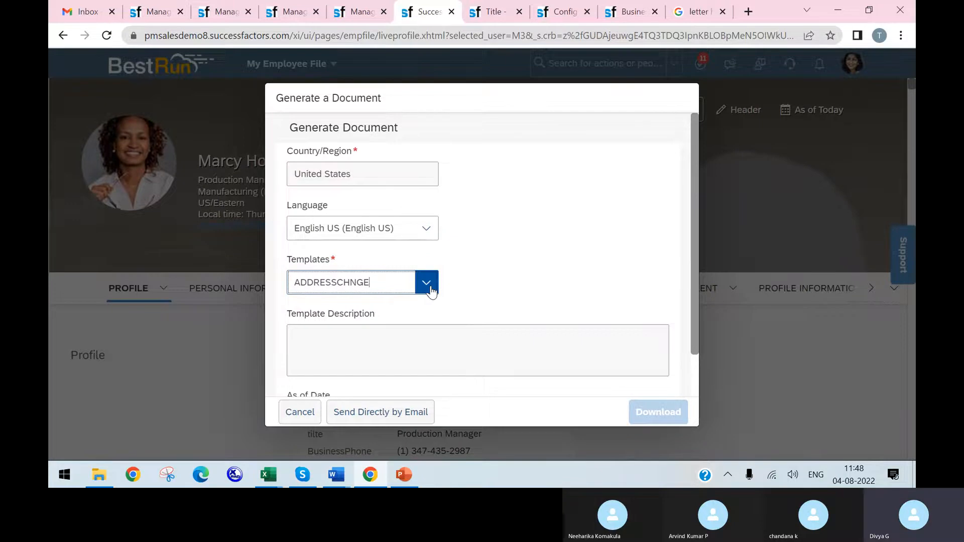
scroll(425, 211, "down", 3)
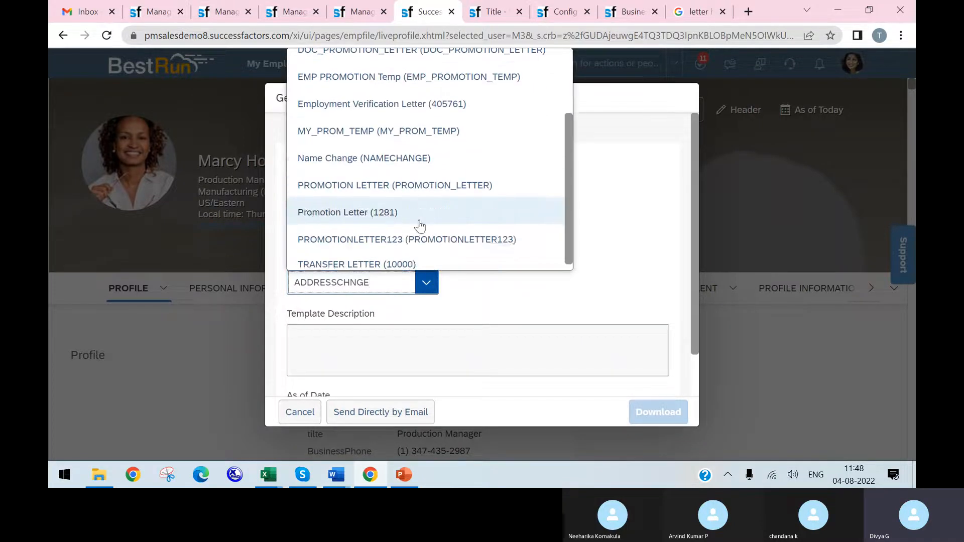
scroll(407, 236, "up", 2)
scroll(406, 231, "up", 1)
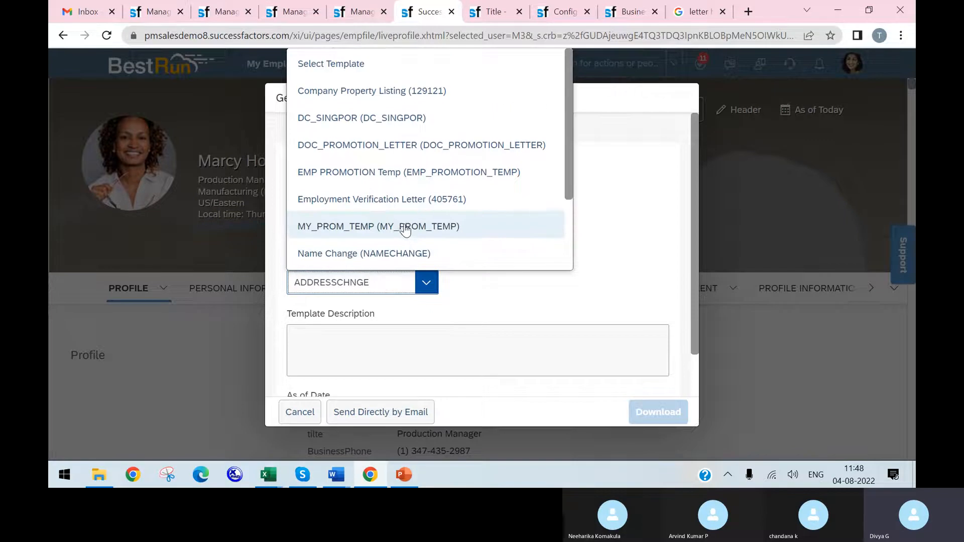
left_click(646, 234)
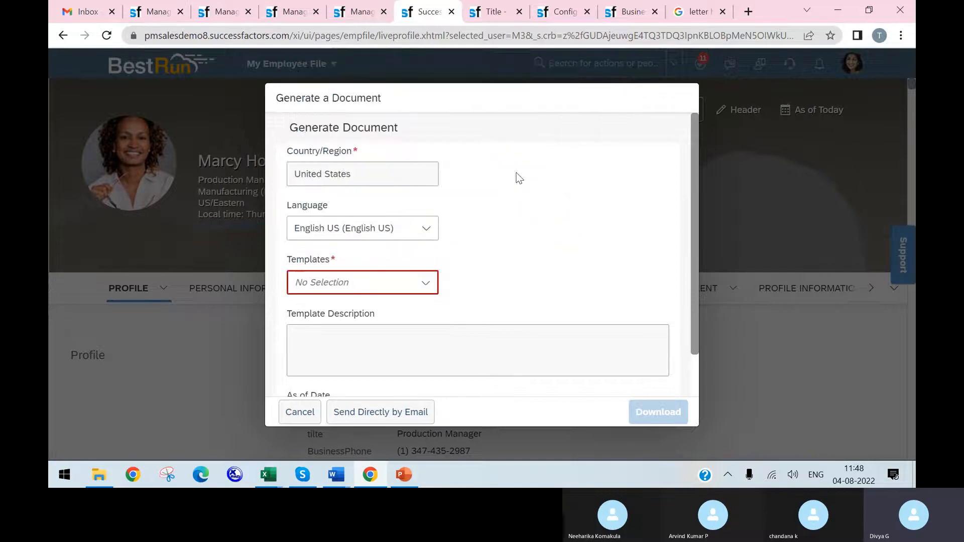
left_click(426, 282)
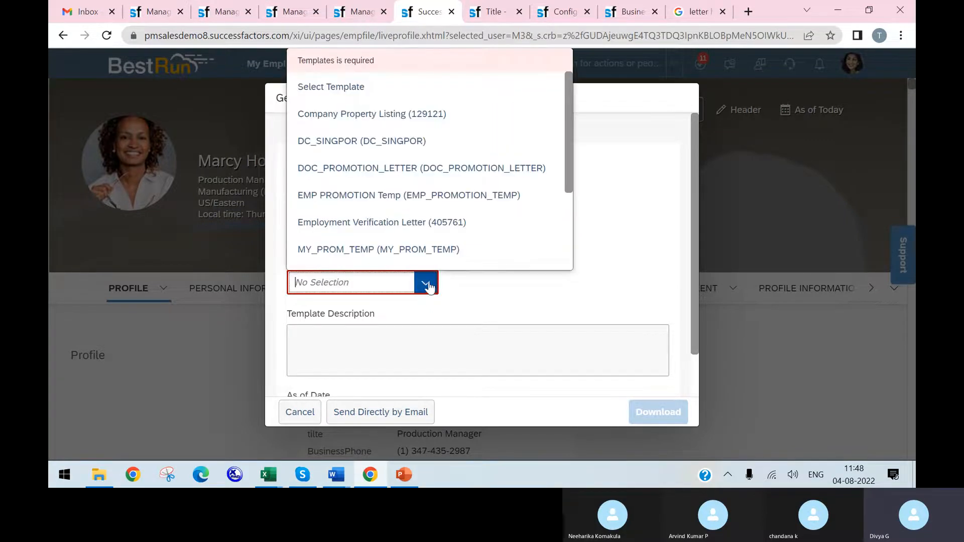
scroll(437, 150, "down", 4)
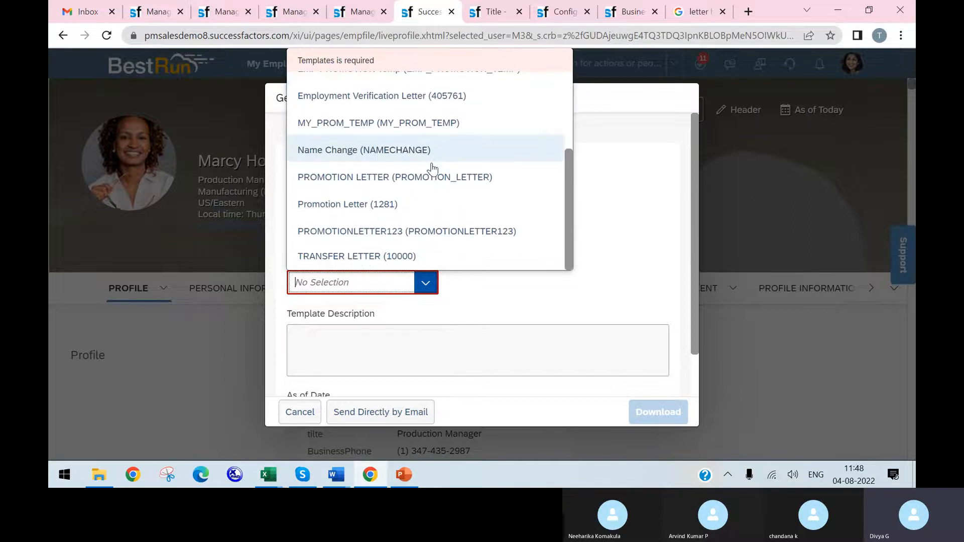
scroll(404, 170, "up", 3)
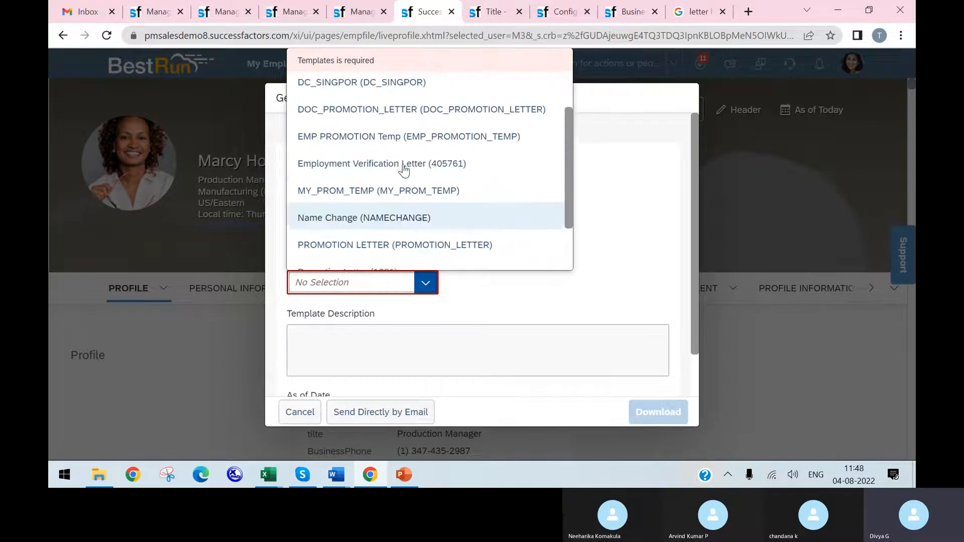
scroll(405, 168, "up", 1)
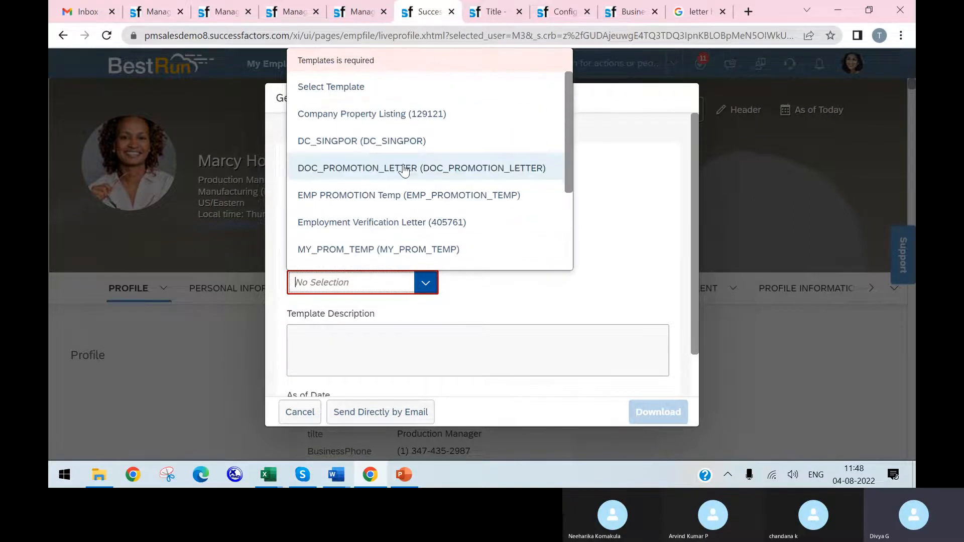
left_click(622, 215)
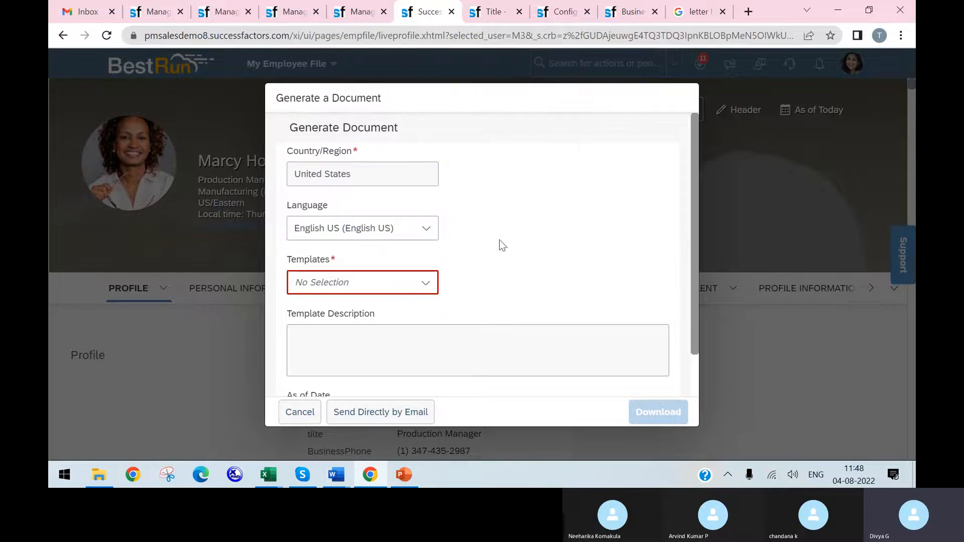
Step: Search the available actions for "manage role permission" and open the Permission Role List
left_click(293, 11)
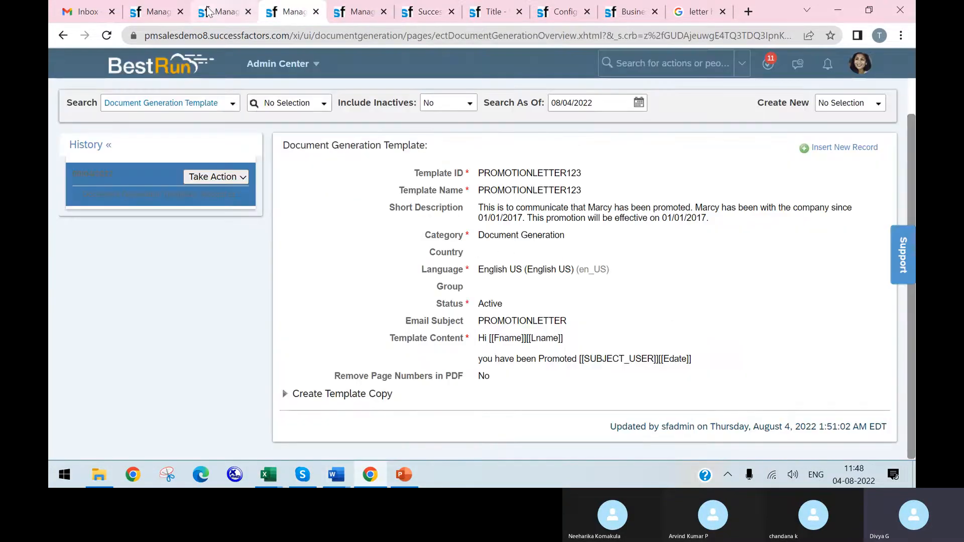
left_click(616, 63)
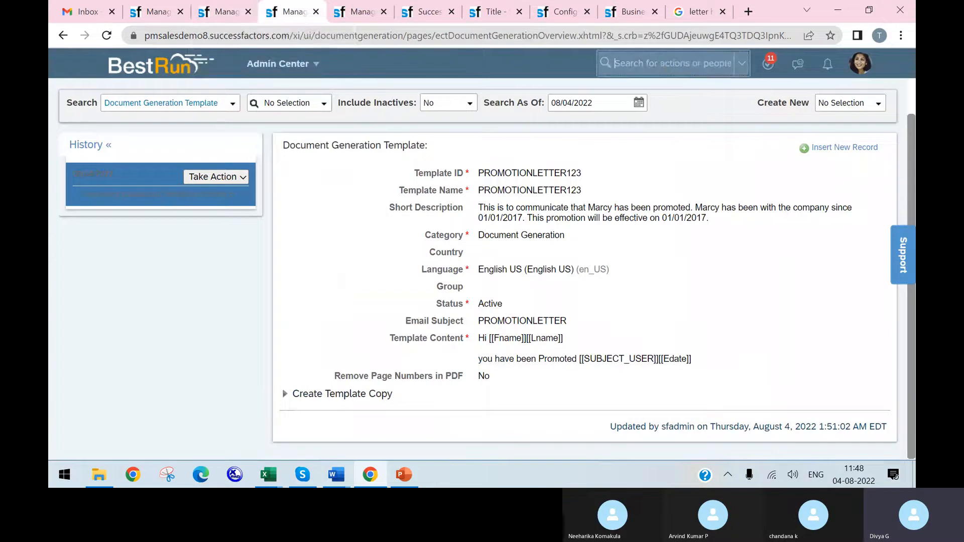
type("manage")
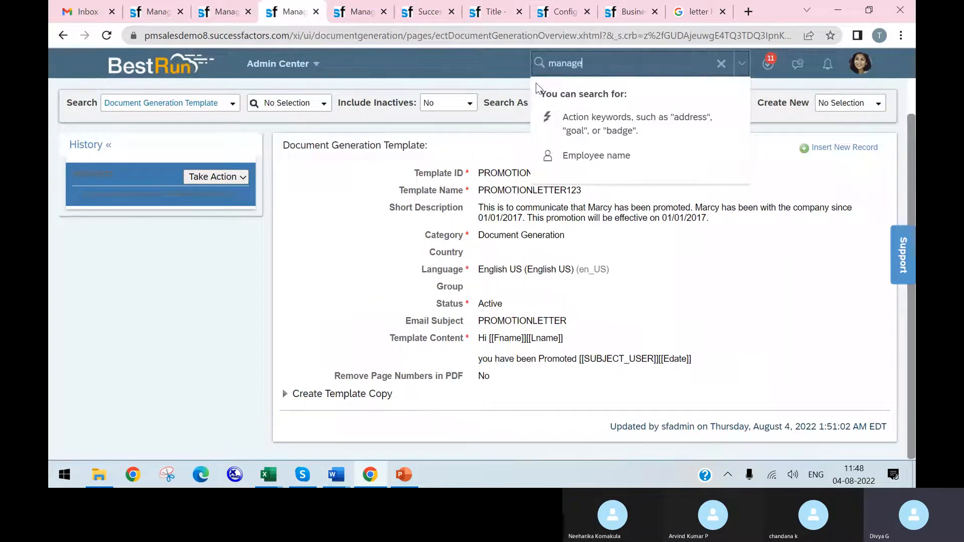
type(" role per")
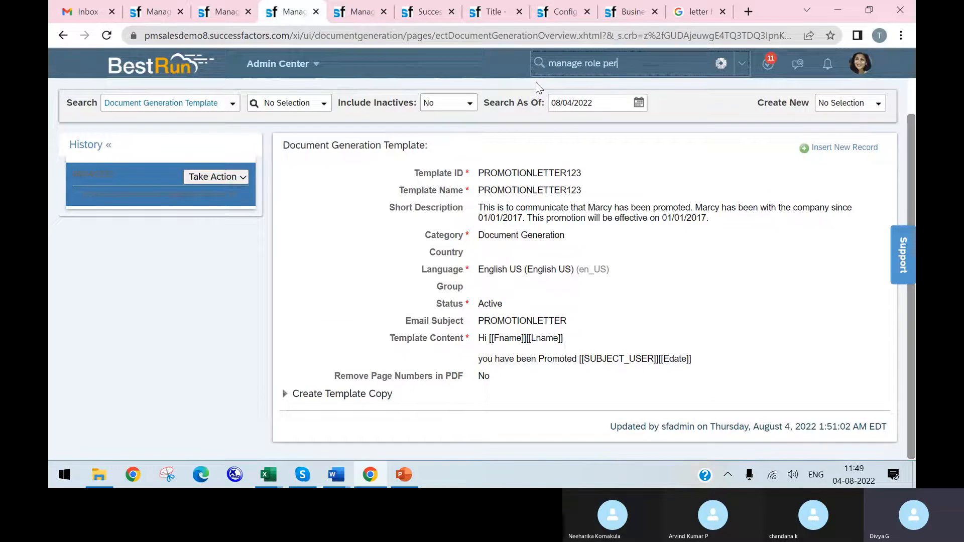
type("mission")
left_click(607, 159)
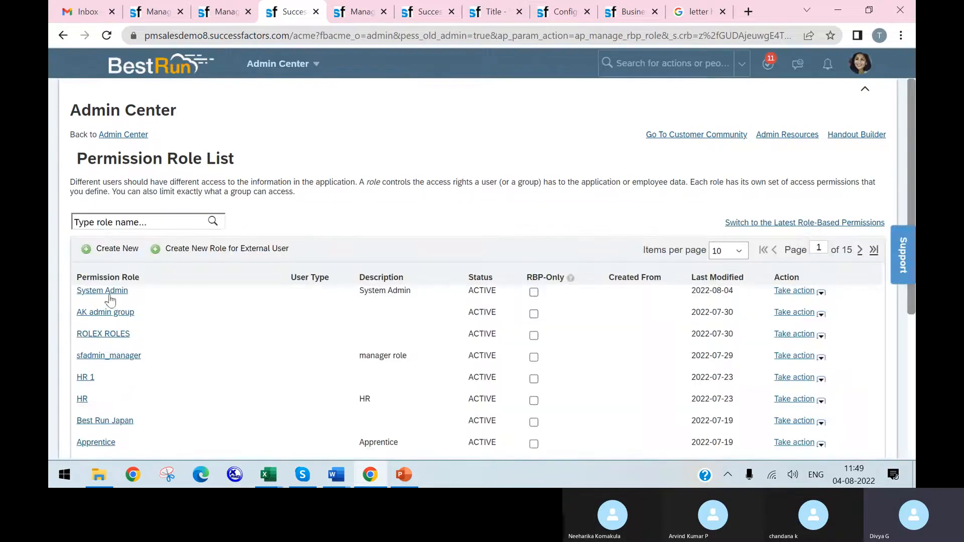
Step: Open the admin permission role's details and dismiss the assertion alerts
left_click(107, 310)
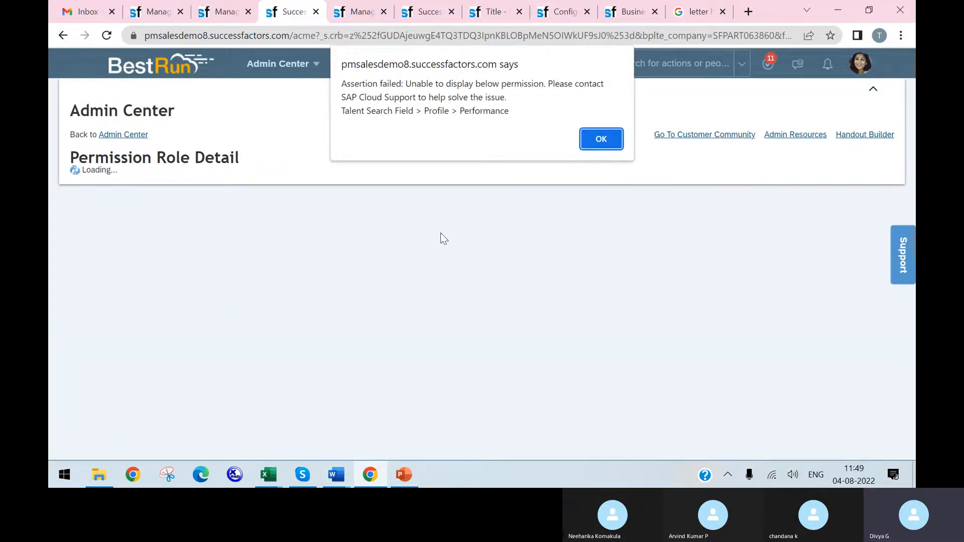
left_click(609, 143)
left_click(604, 143)
left_click(604, 142)
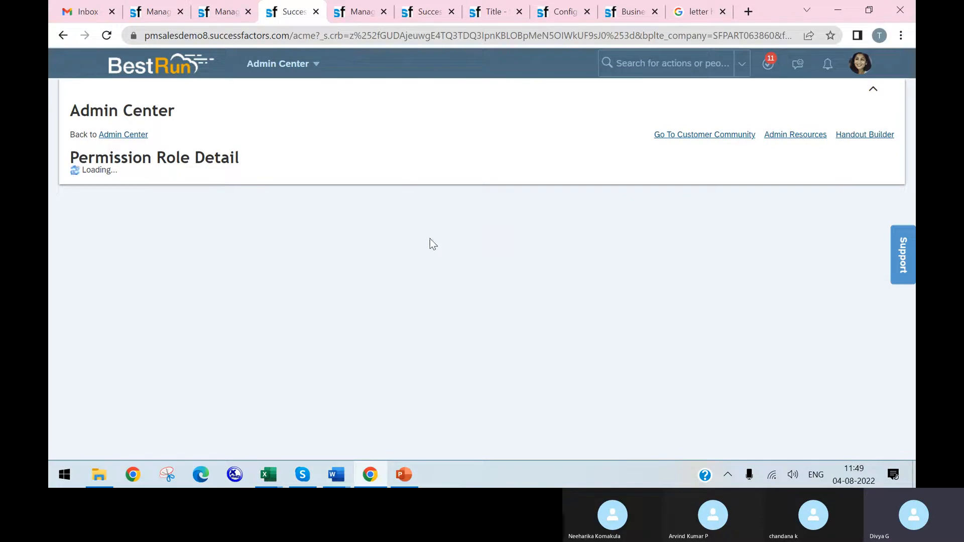
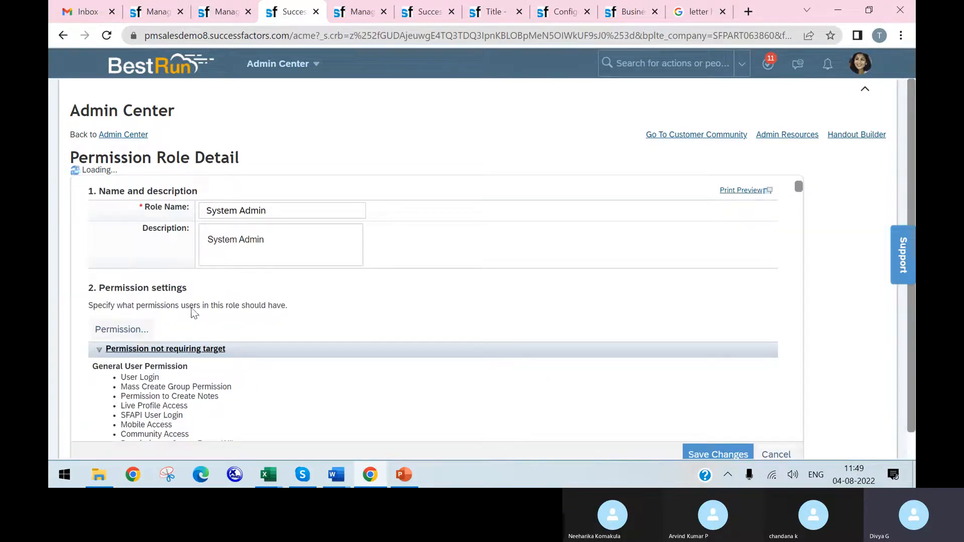
Step: Open the System Admin role's permission settings and display the Manage Document Generation Templates permissions
left_click(115, 322)
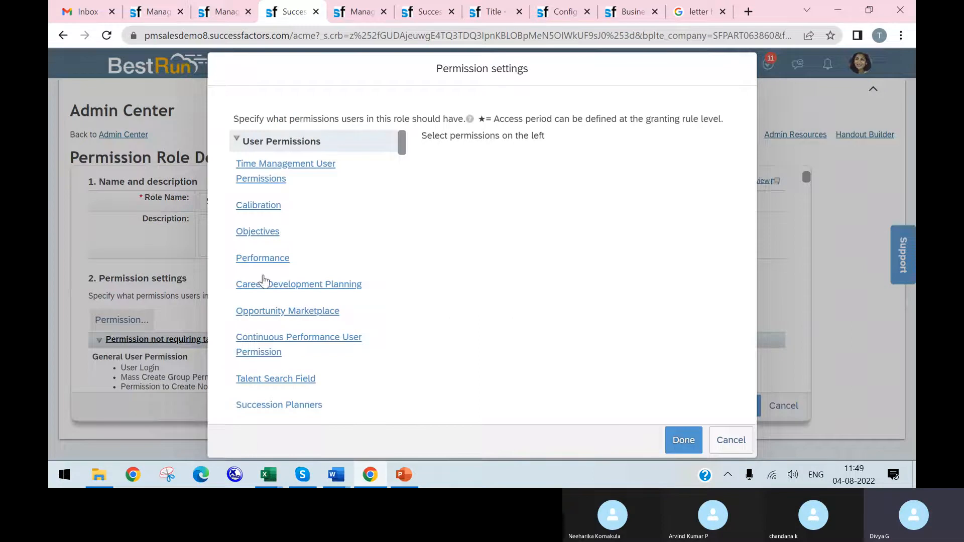
scroll(276, 296, "down", 3)
scroll(290, 317, "down", 5)
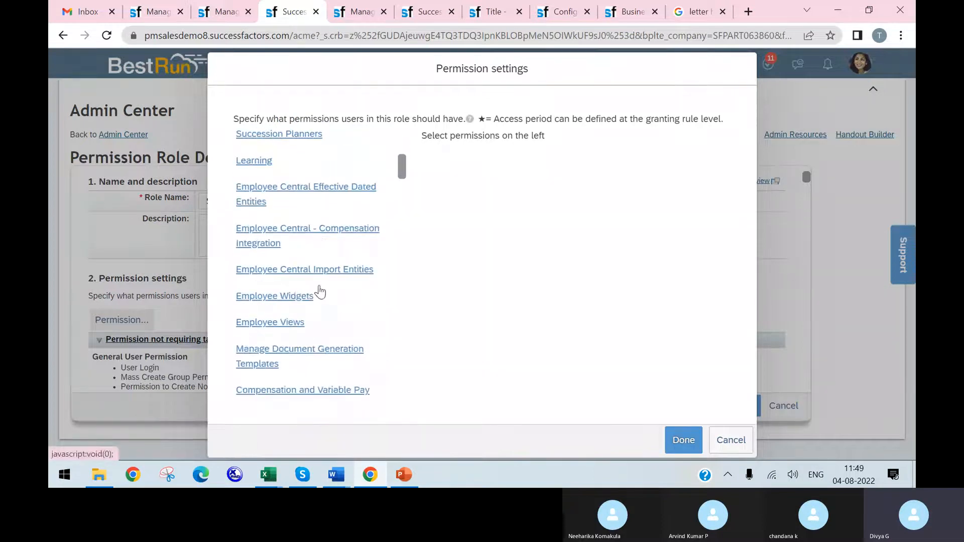
scroll(323, 278, "down", 1)
left_click(329, 221)
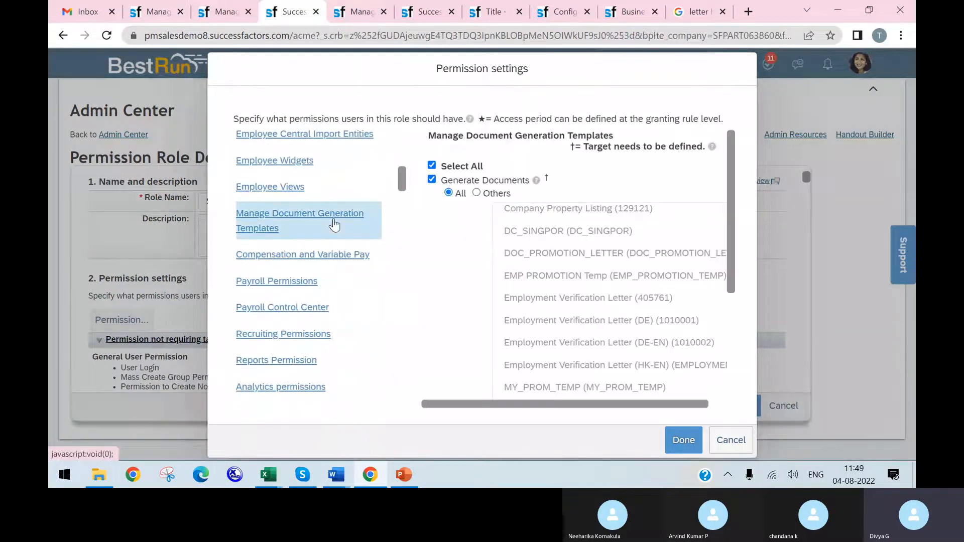
Step: Check the templates listed under Generate Documents for the address change template and close the permission settings
scroll(601, 236, "down", 5)
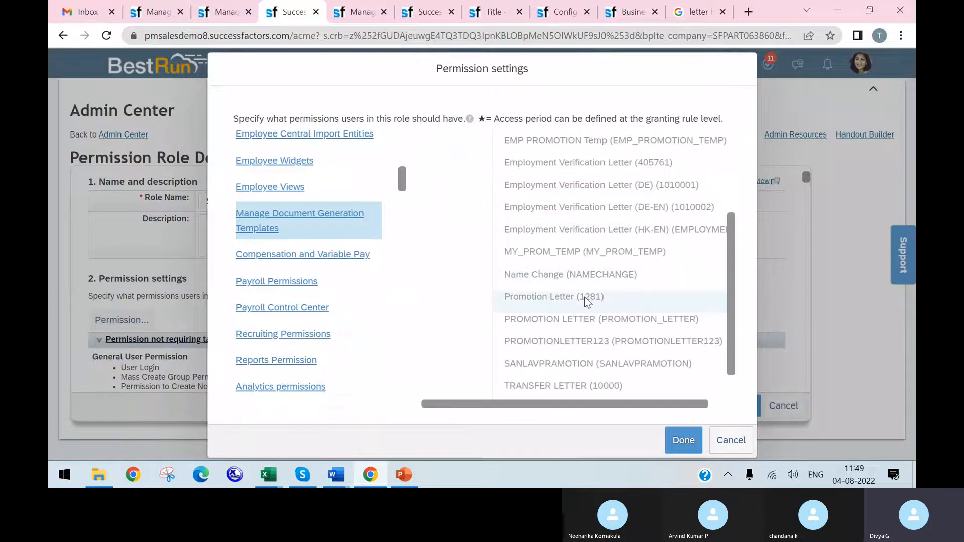
scroll(568, 339, "up", 7)
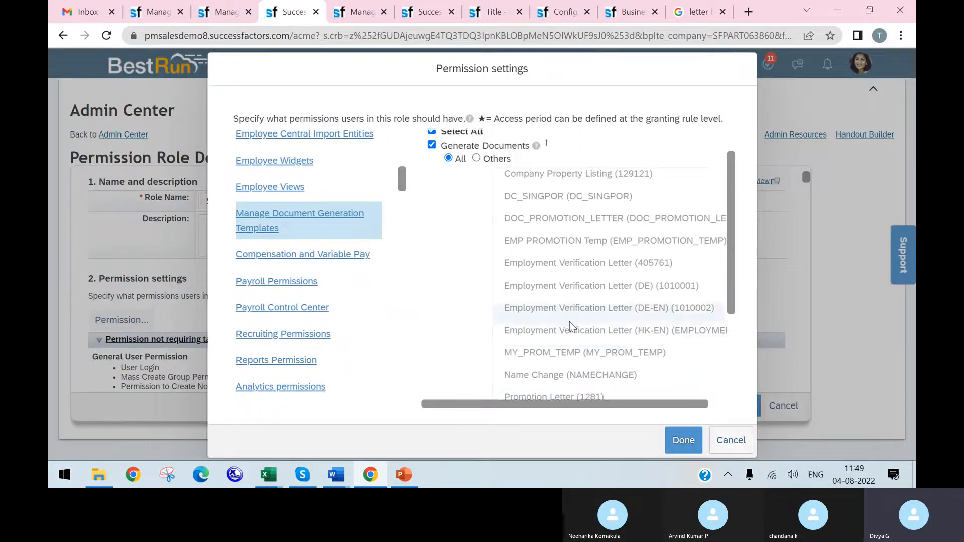
scroll(575, 266, "down", 5)
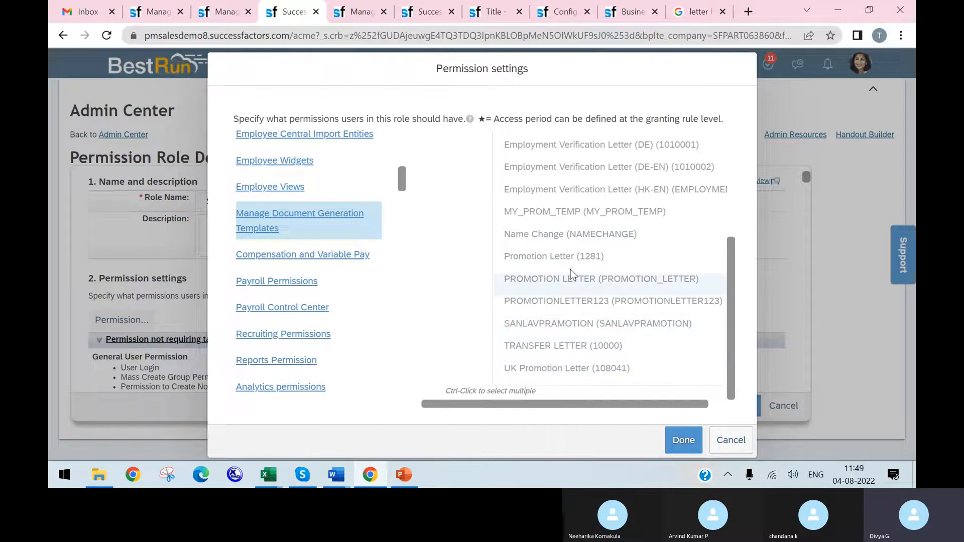
scroll(573, 251, "up", 2)
scroll(574, 234, "up", 3)
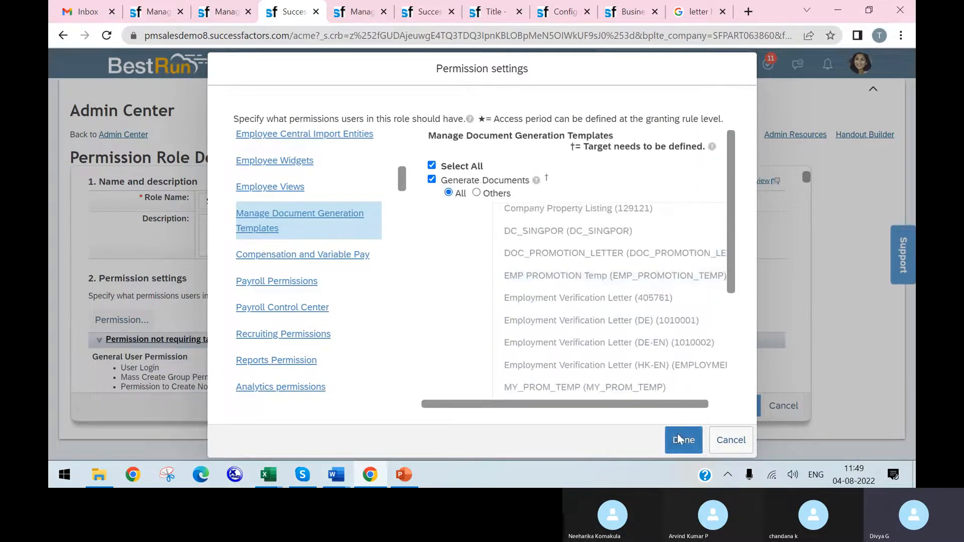
scroll(577, 316, "down", 4)
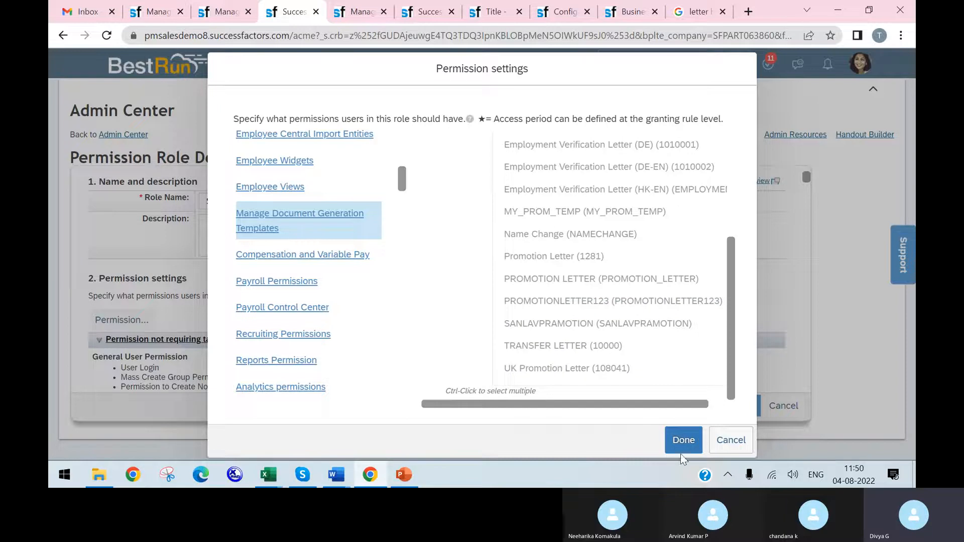
left_click(691, 446)
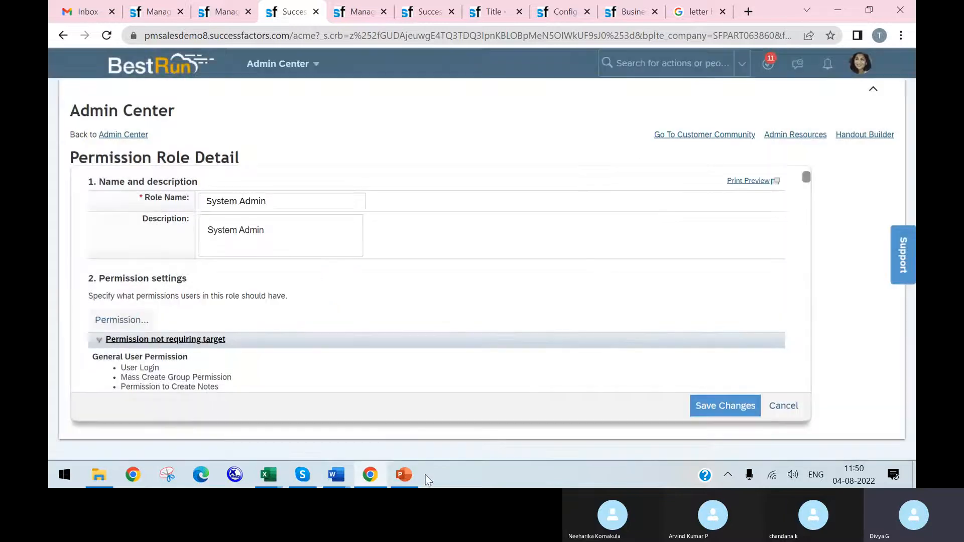
Step: Review the Document Generation overview slide in PowerPoint, then the address change mapping, template and group records in the browser
left_click(404, 475)
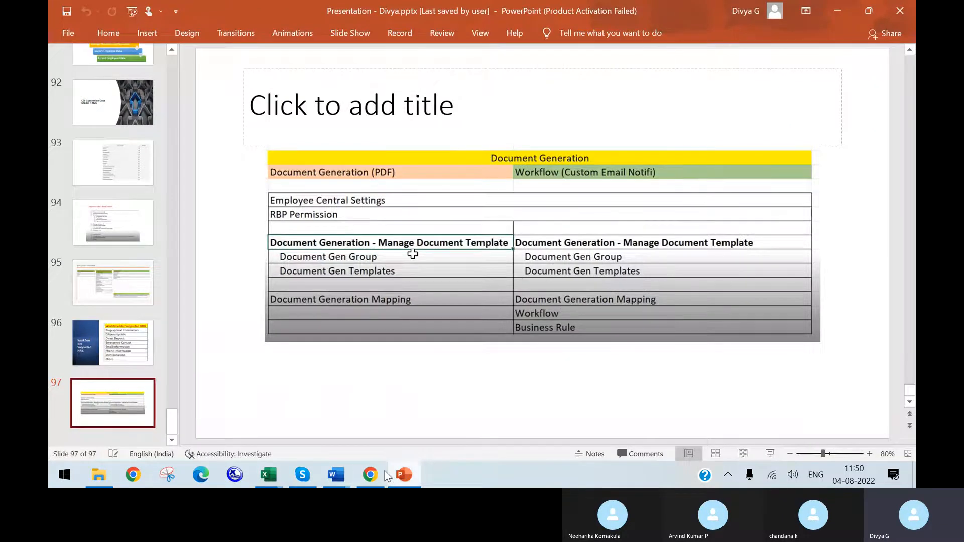
left_click(370, 474)
left_click(346, 12)
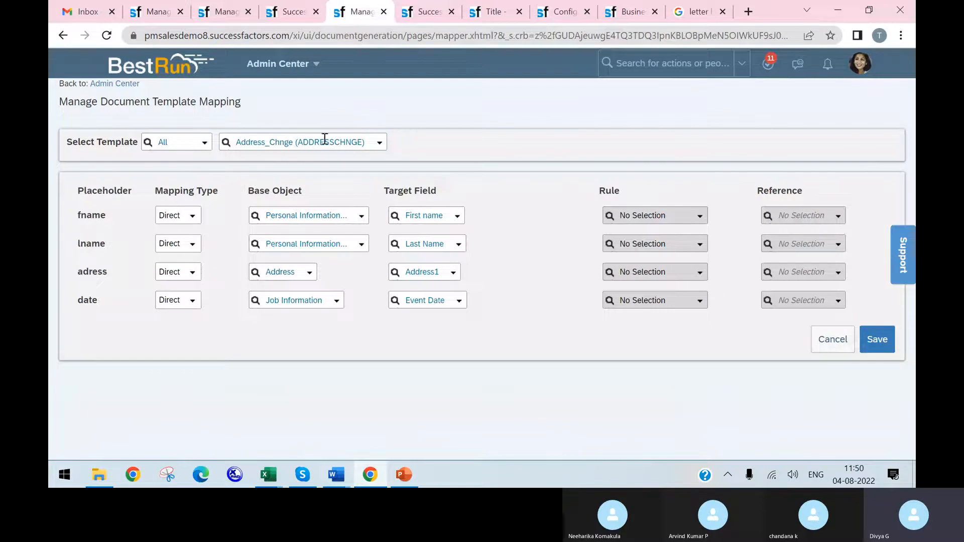
left_click(232, 20)
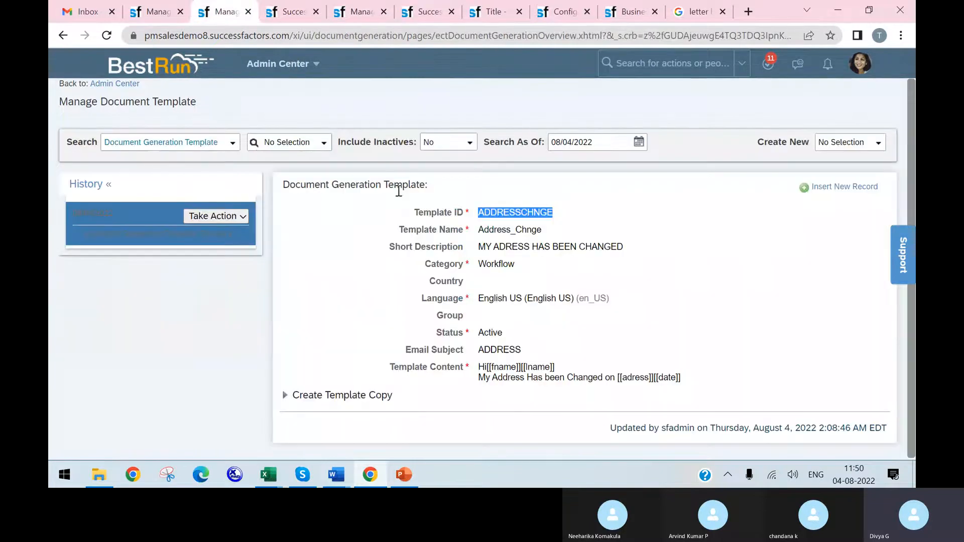
left_click(177, 4)
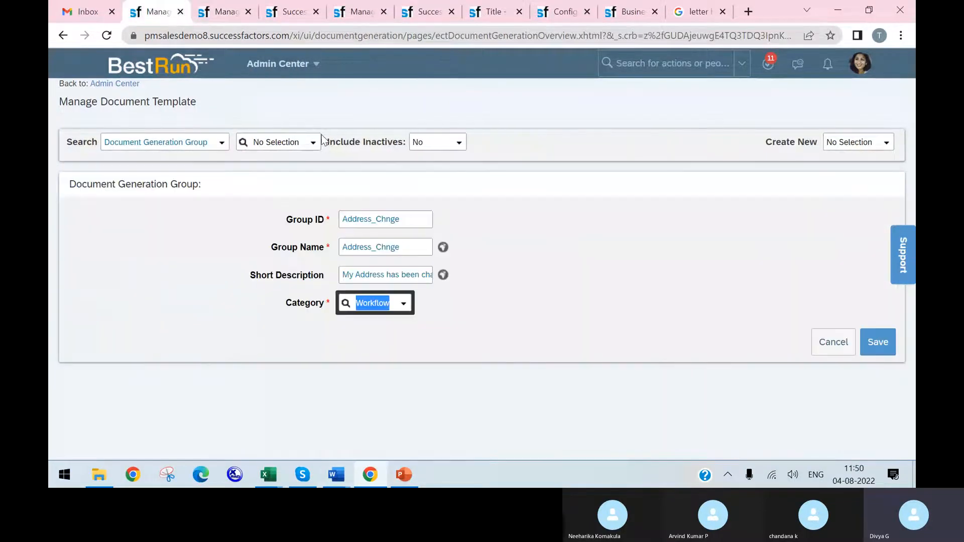
left_click(226, 12)
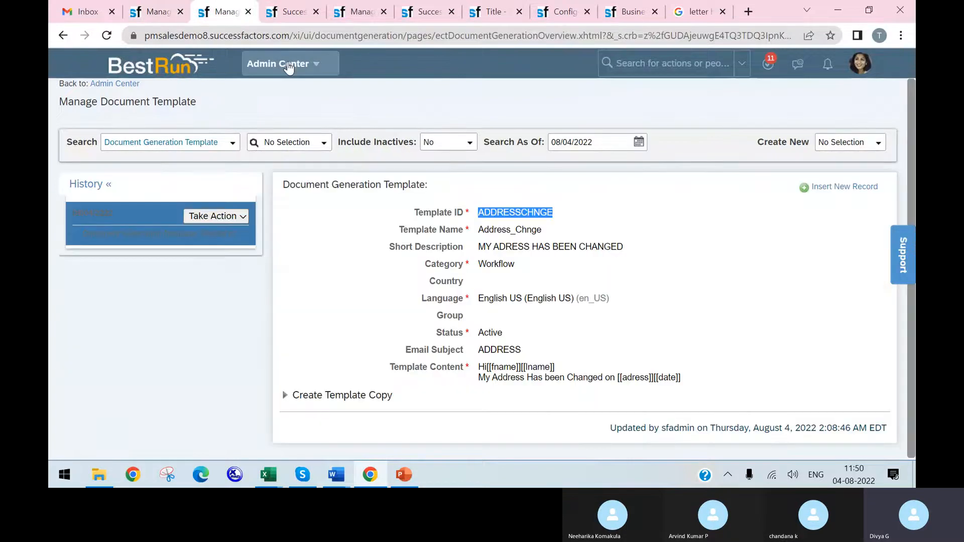
Step: Search the document generation templates for "promotio" and open PROMOTIONLETTER123
left_click(321, 146)
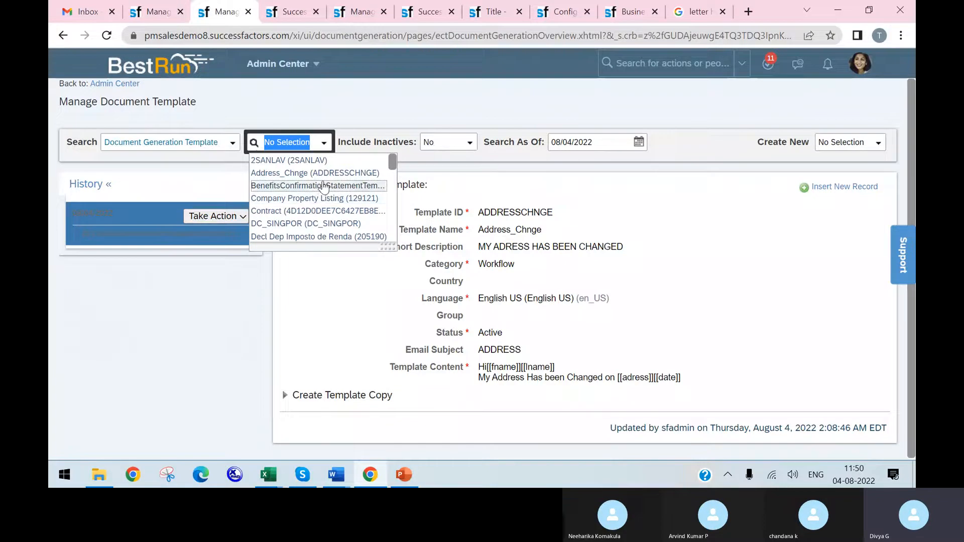
type("promtio")
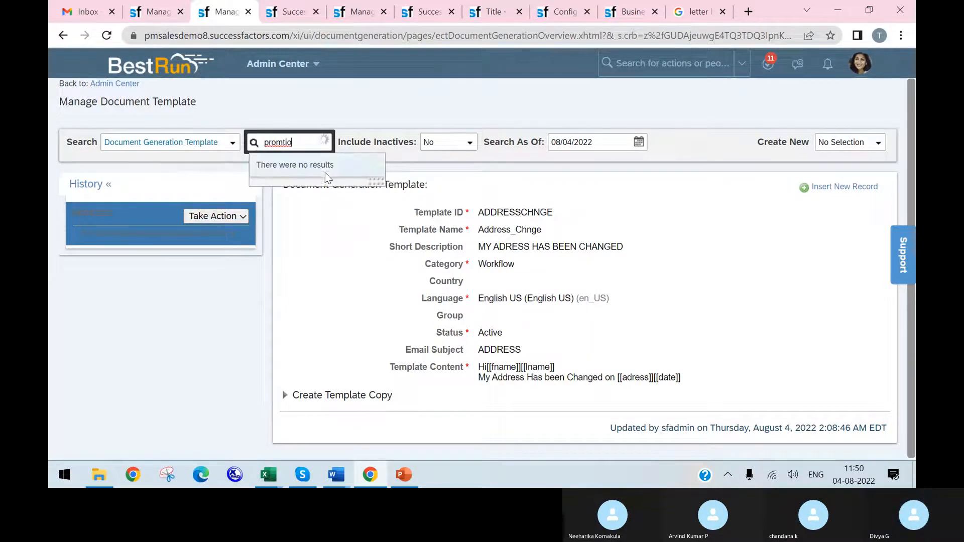
key("BackSpace")
key("BackSpace")
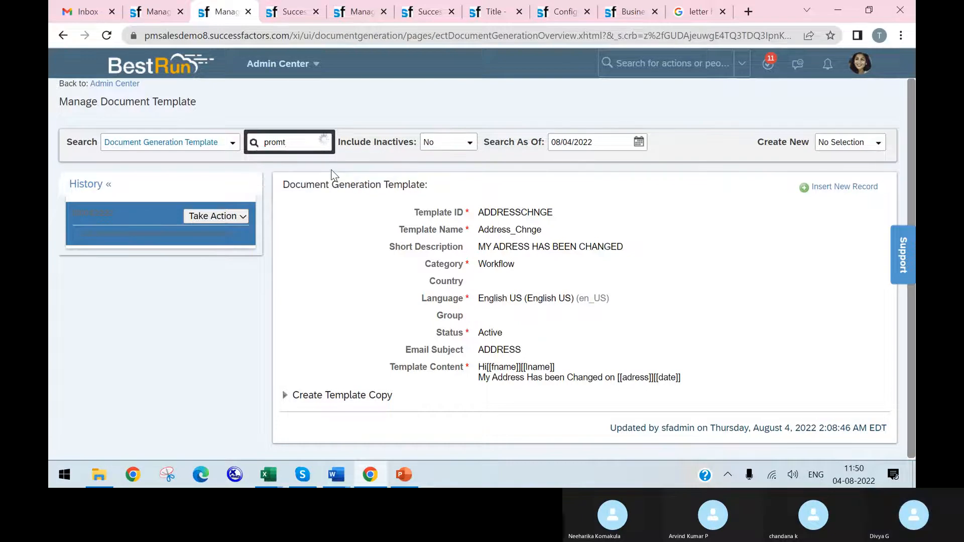
type("tio")
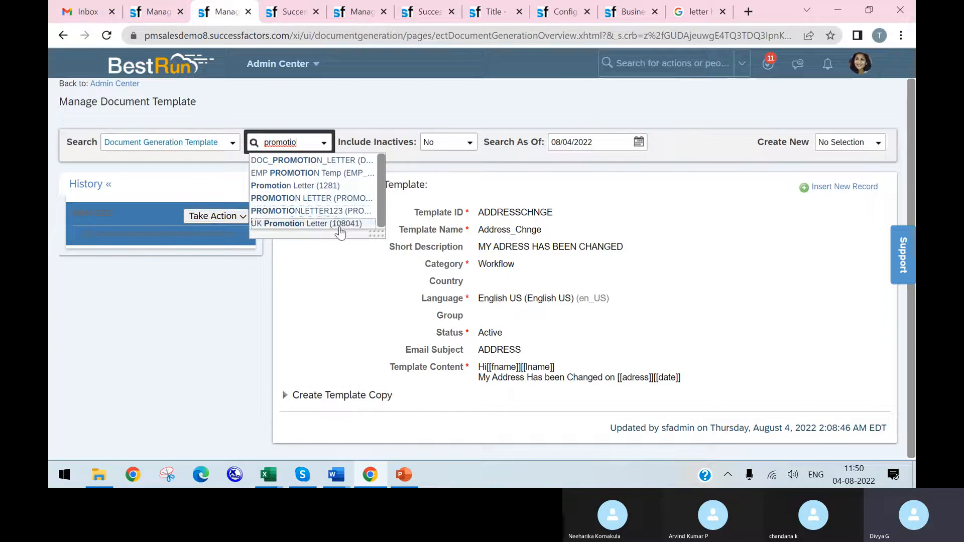
left_click(343, 212)
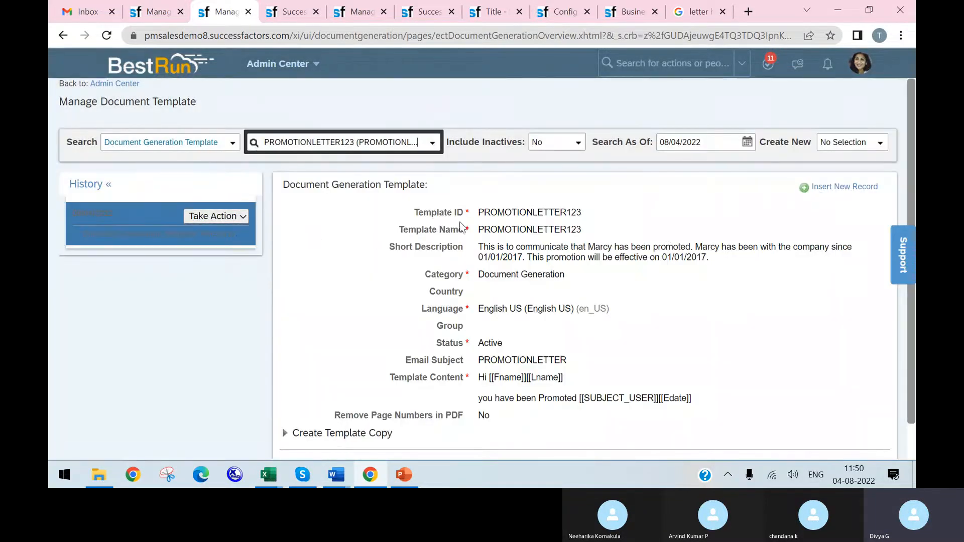
Step: Open the PROMOTIONLETTER123 template record for correction and bring up its Template Content editor
left_click(226, 223)
left_click(237, 234)
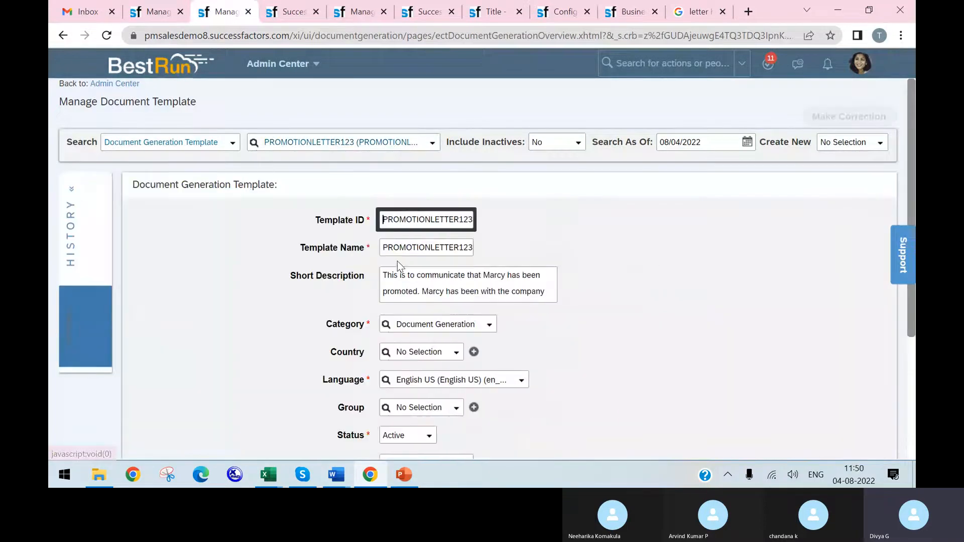
scroll(444, 282, "down", 5)
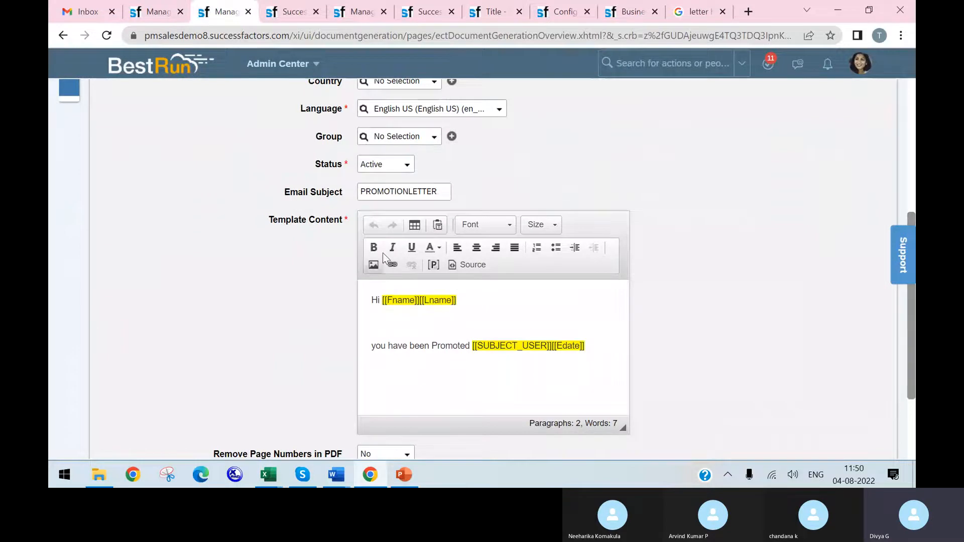
Step: Browse the Google image results for "letter head format" and open the City Dental letterhead template's web page
left_click(696, 11)
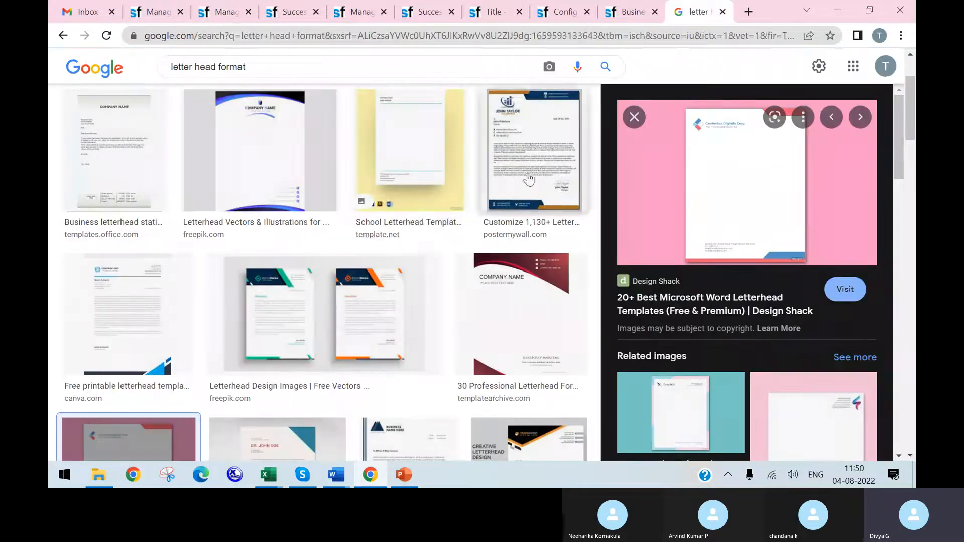
scroll(352, 351, "down", 5)
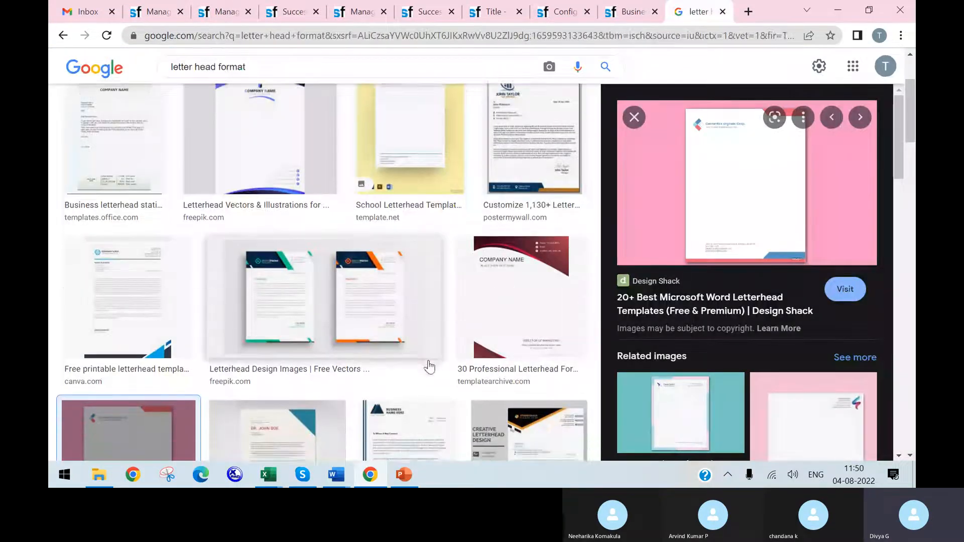
scroll(369, 352, "down", 4)
scroll(345, 333, "down", 3)
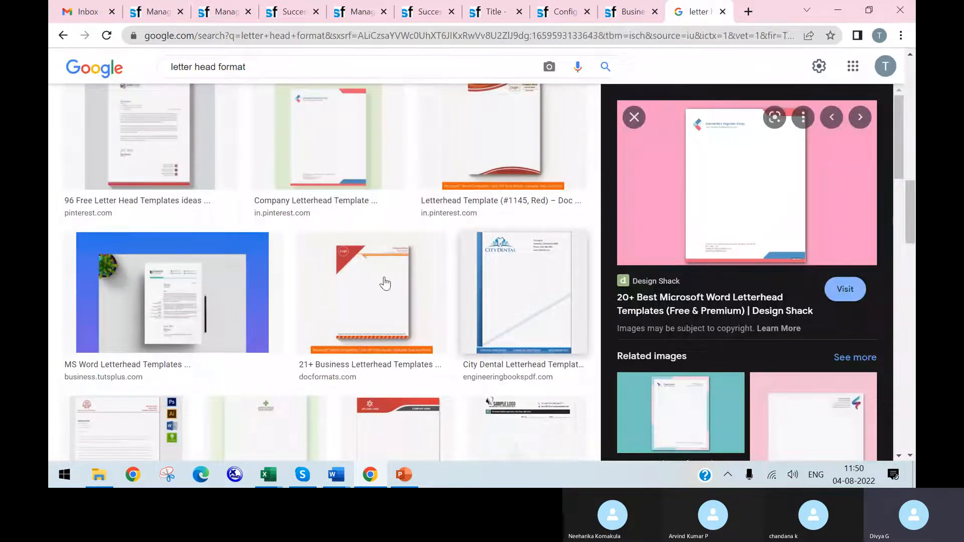
left_click(531, 285)
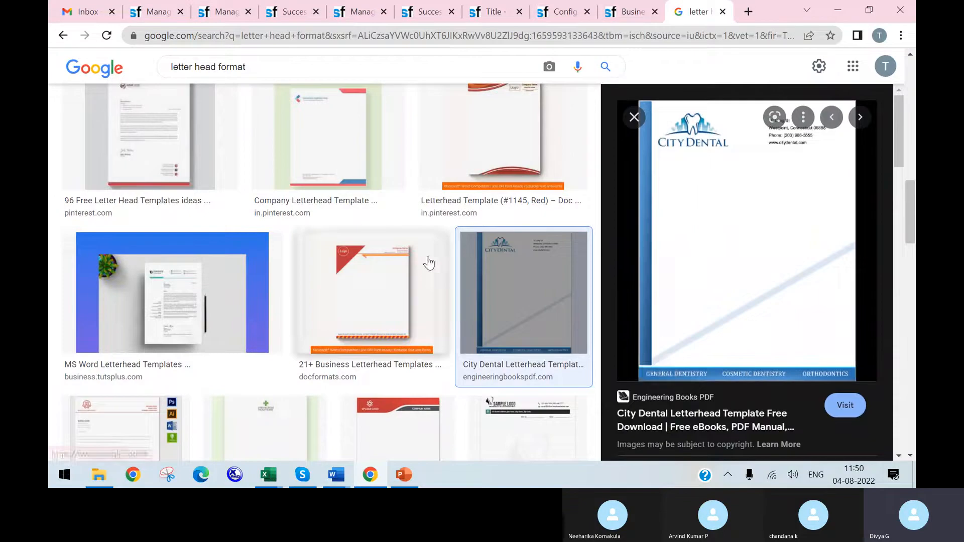
left_click(178, 273)
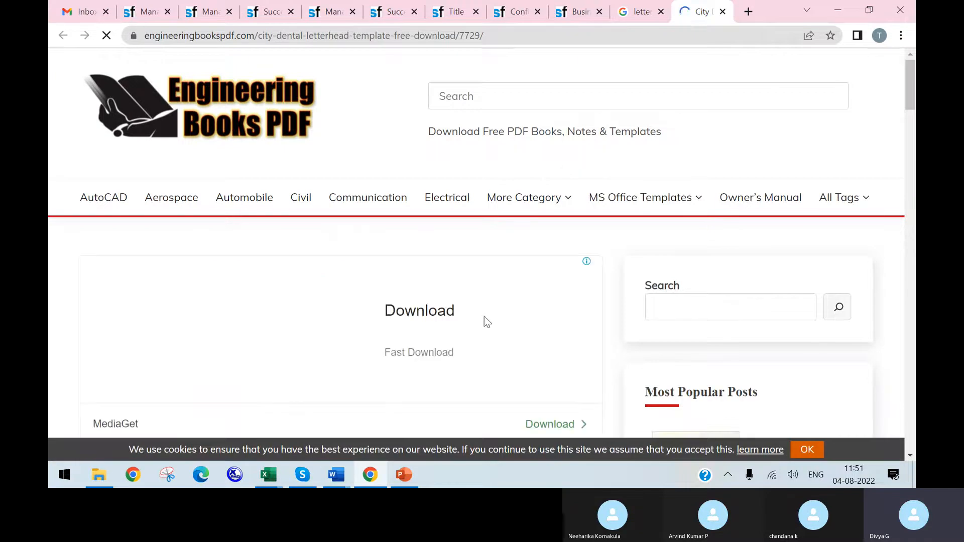
Step: Capture the City Dental letterhead's header area, about 466 x 135 pixels, and save it to the Desktop as a JPEG
scroll(549, 306, "down", 8)
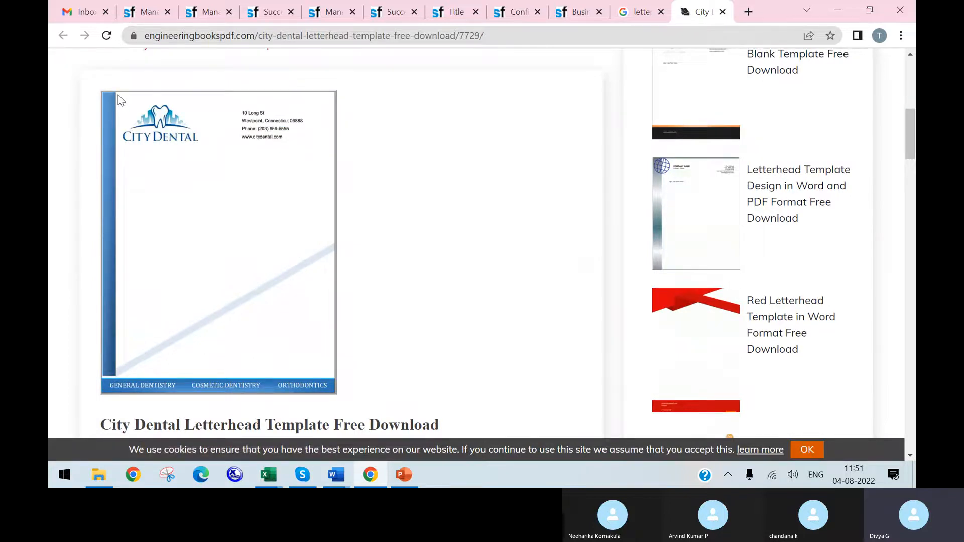
key("super+shift+s")
left_click_drag(115, 92, 148, 117)
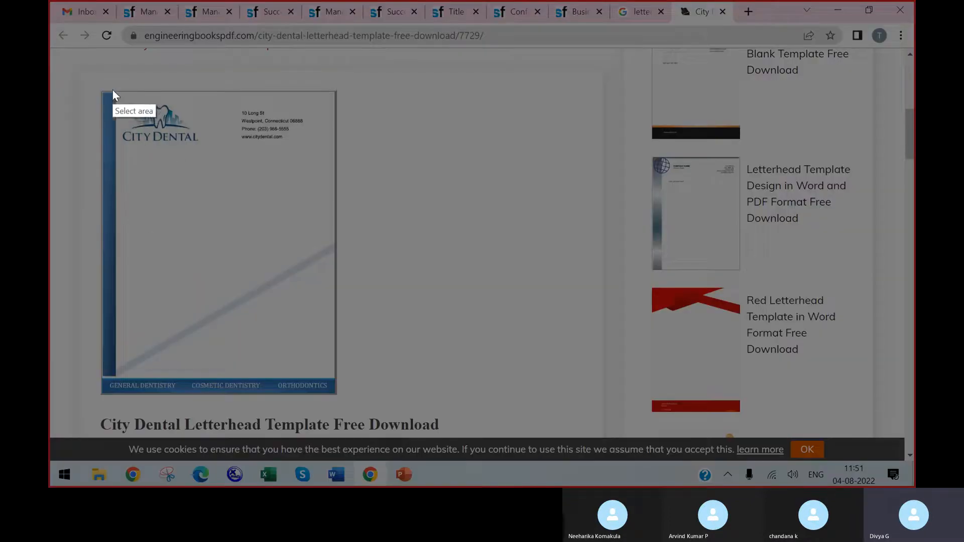
left_click_drag(116, 92, 326, 154)
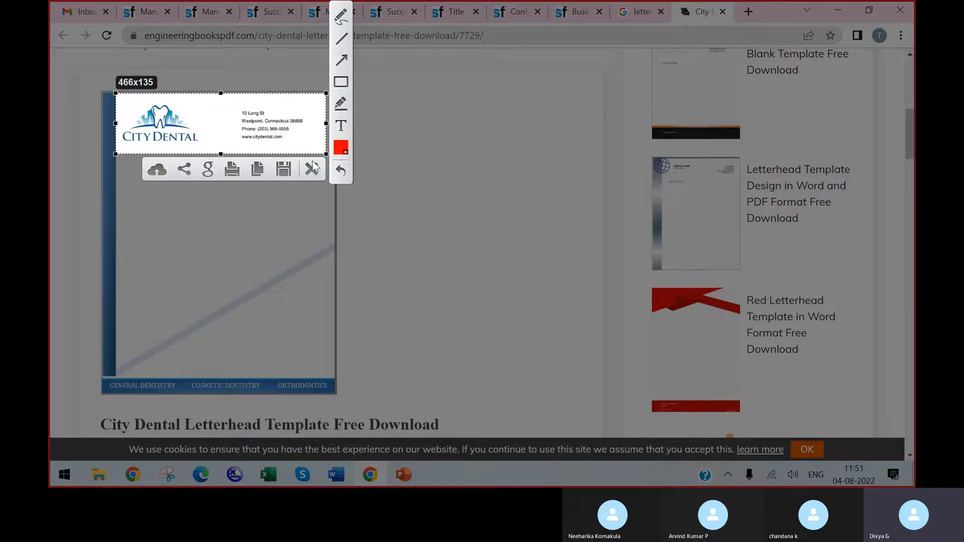
left_click(283, 170)
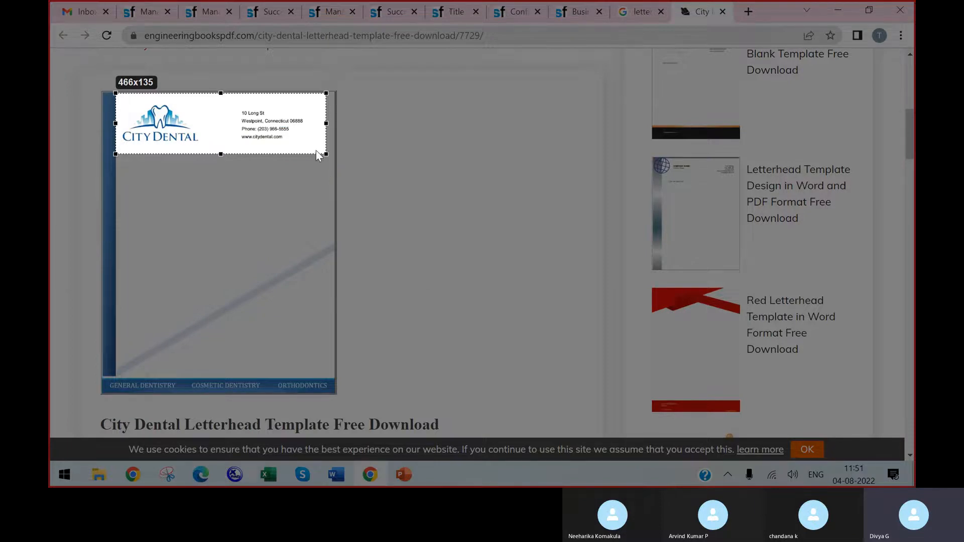
key("ctrl+s")
left_click(86, 111)
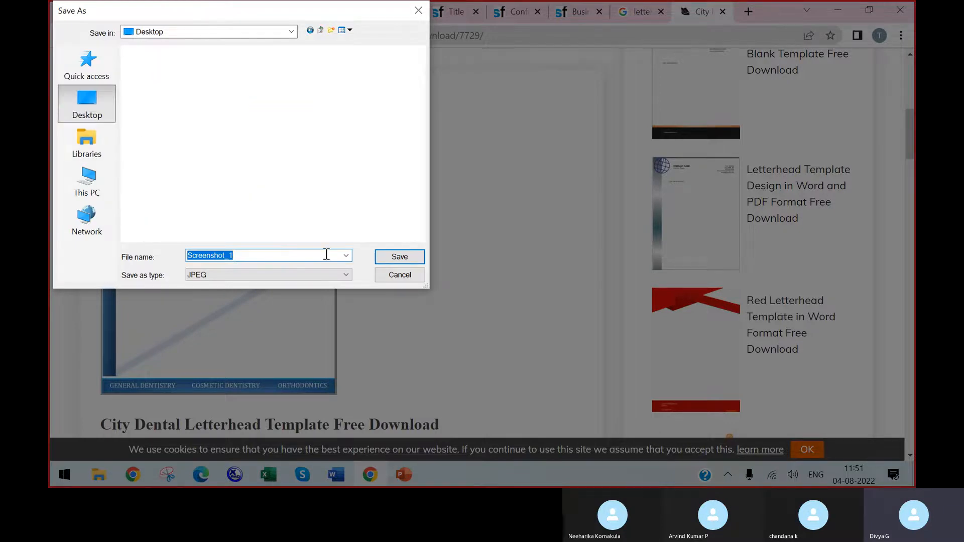
left_click(397, 257)
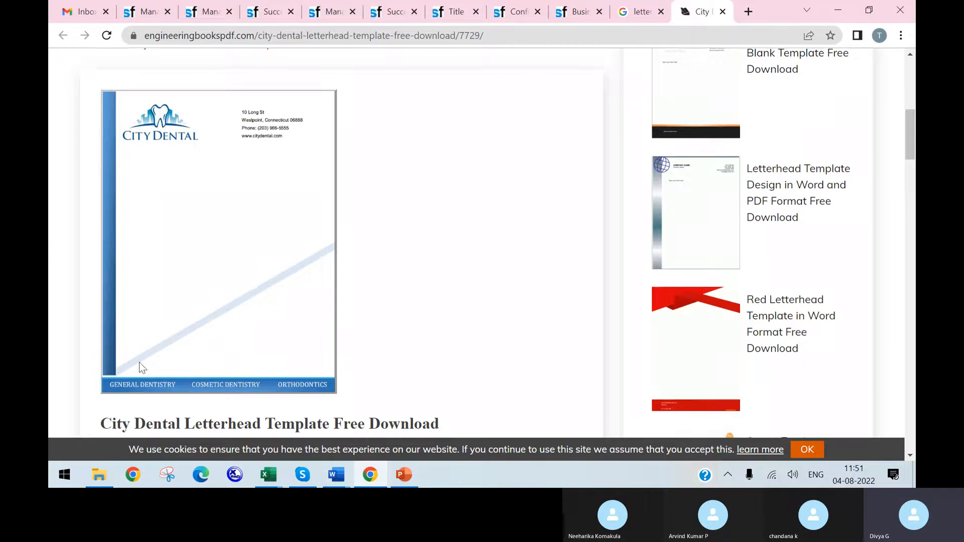
Step: Capture the City Dental letterhead's footer area, about 519 x 100 pixels, and save it to the Desktop as a JPEG named Screenshot_2
scroll(350, 282, "down", 1)
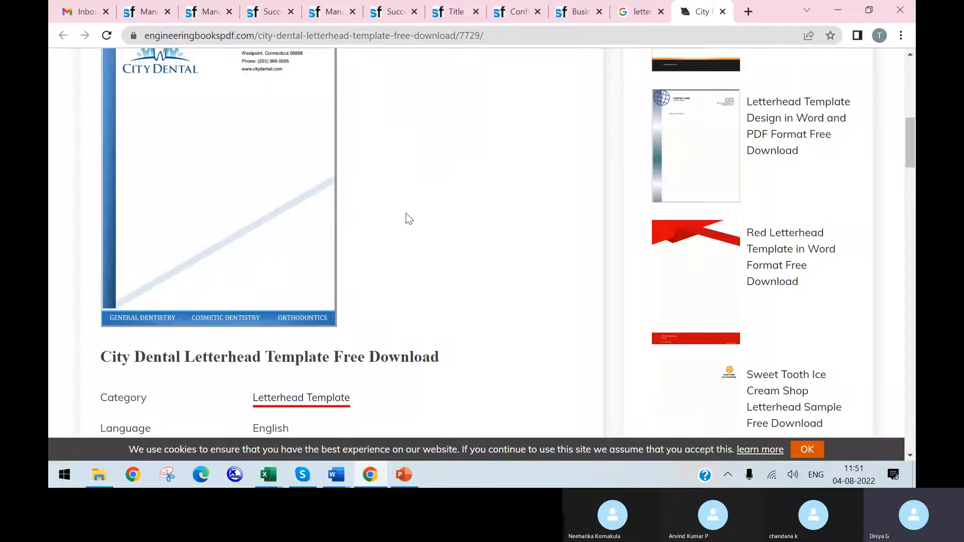
key("Print")
mouse_move(107, 284)
left_mouse_down()
mouse_move(318, 316)
mouse_move(343, 329)
left_mouse_up()
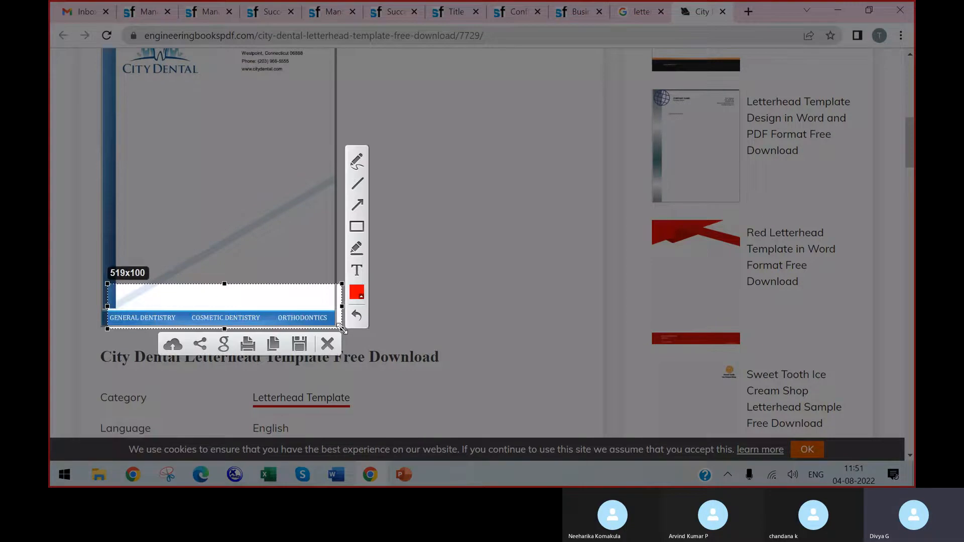
left_click(300, 344)
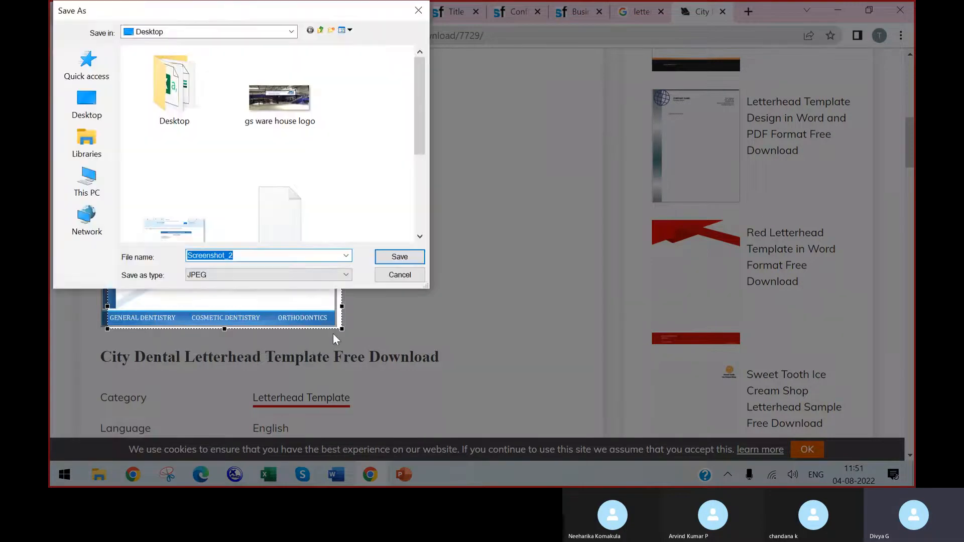
left_click(400, 258)
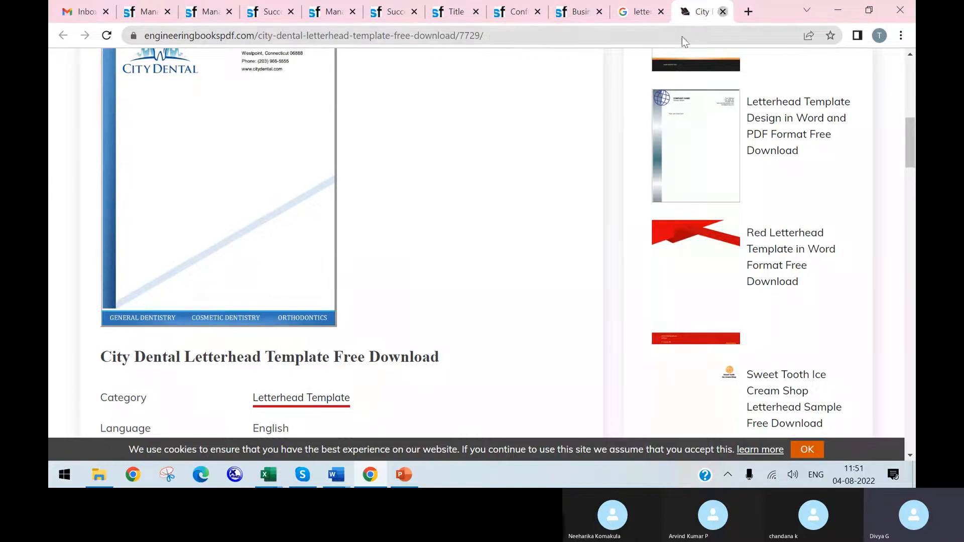
Step: Close the letterhead page and the Google image results, and return to the PROMOTIONLETTER123 template being edited
left_click(723, 11)
left_click(723, 11)
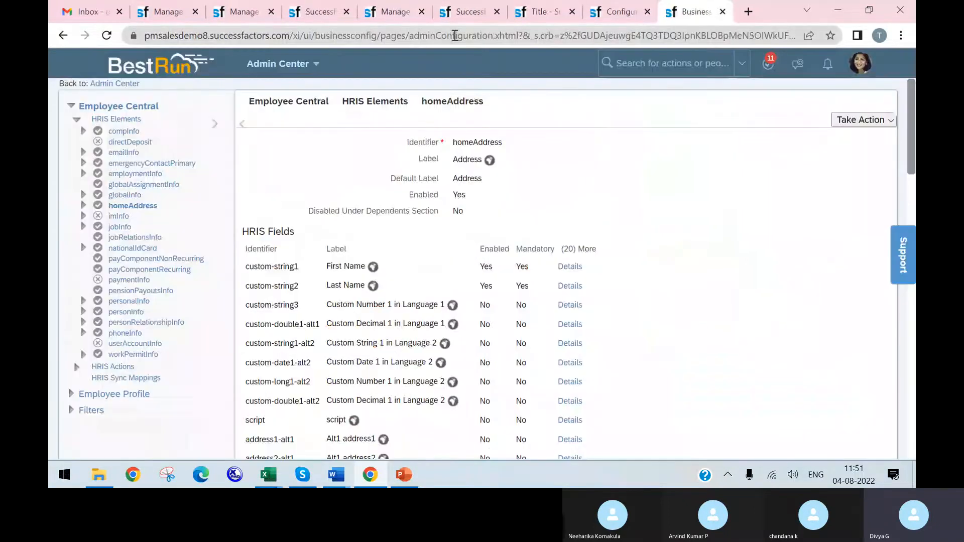
left_click(311, 12)
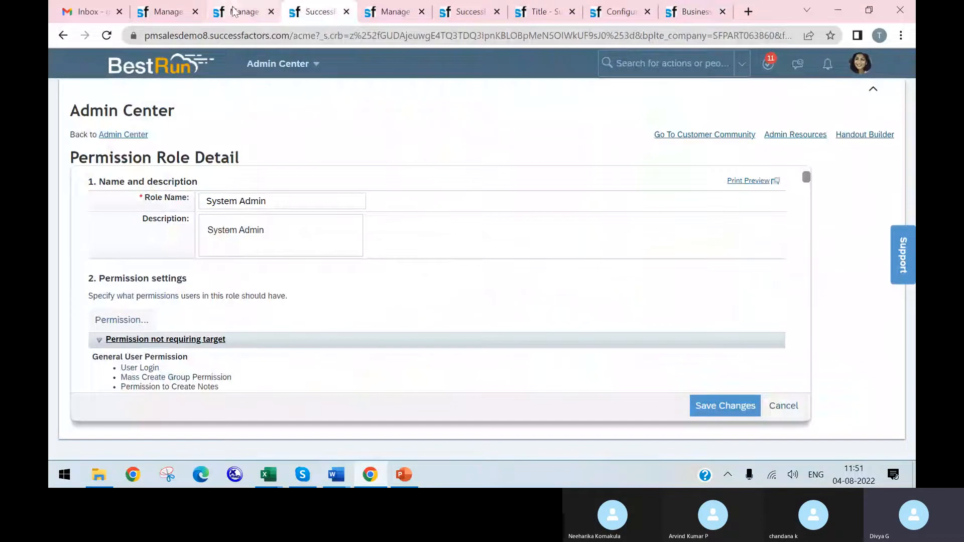
left_click(233, 11)
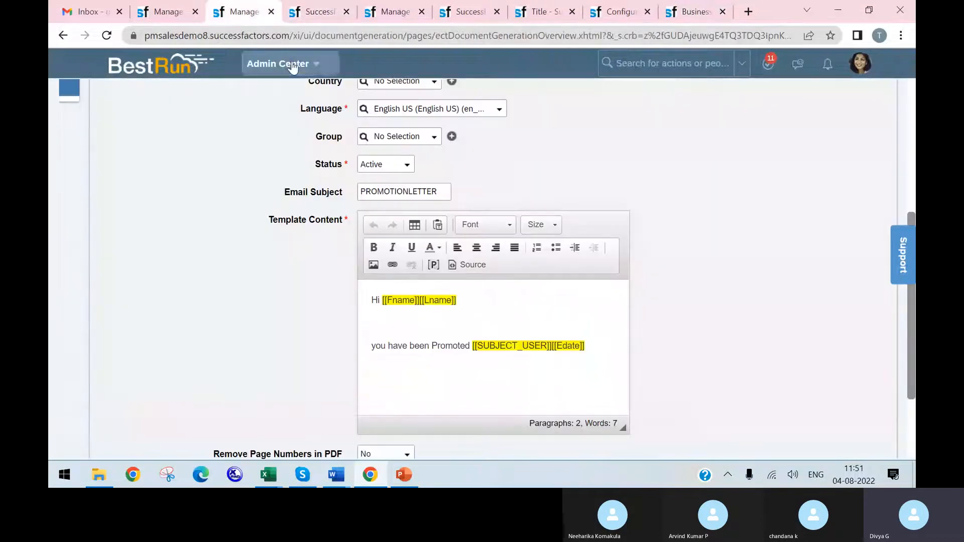
Step: Add two new lines above the "Hi" greeting in the Template Content and start from the first line
left_click(375, 289)
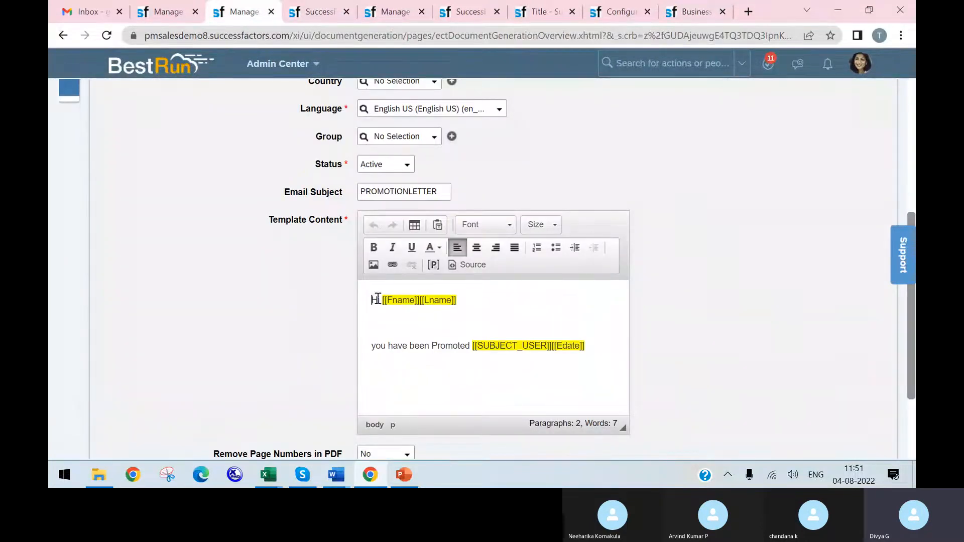
key("Return")
key("Return")
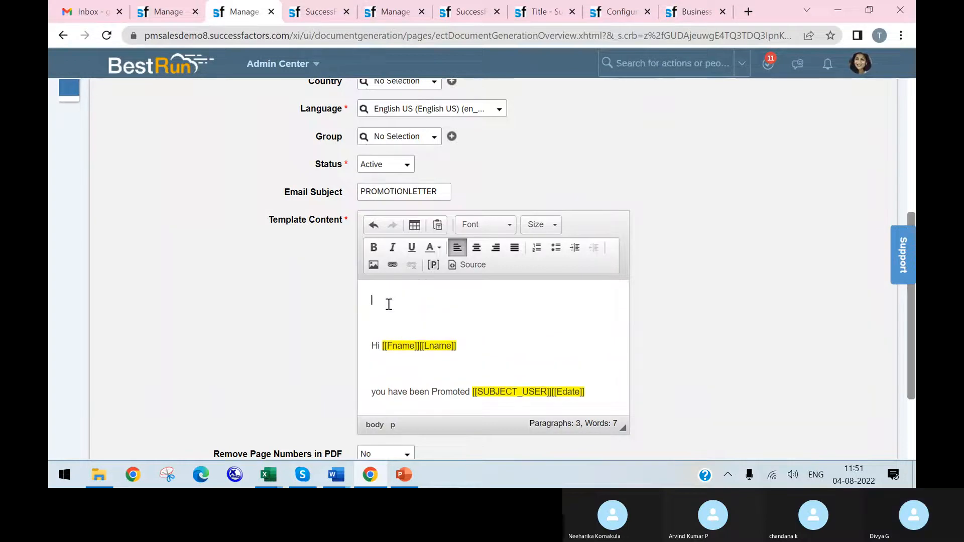
Step: Upload Screenshot_1 from the Desktop to the server and insert it as the header image above the greeting
left_click(373, 265)
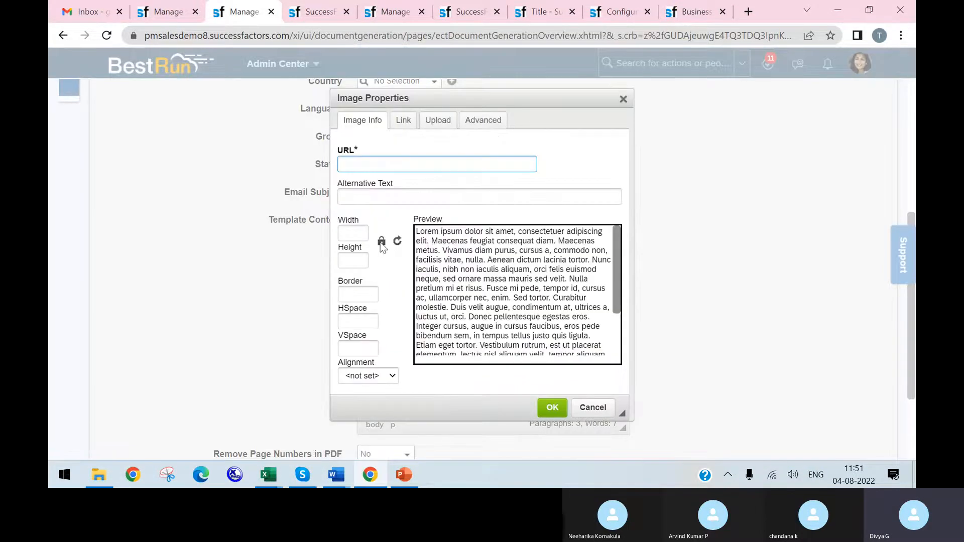
left_click(436, 120)
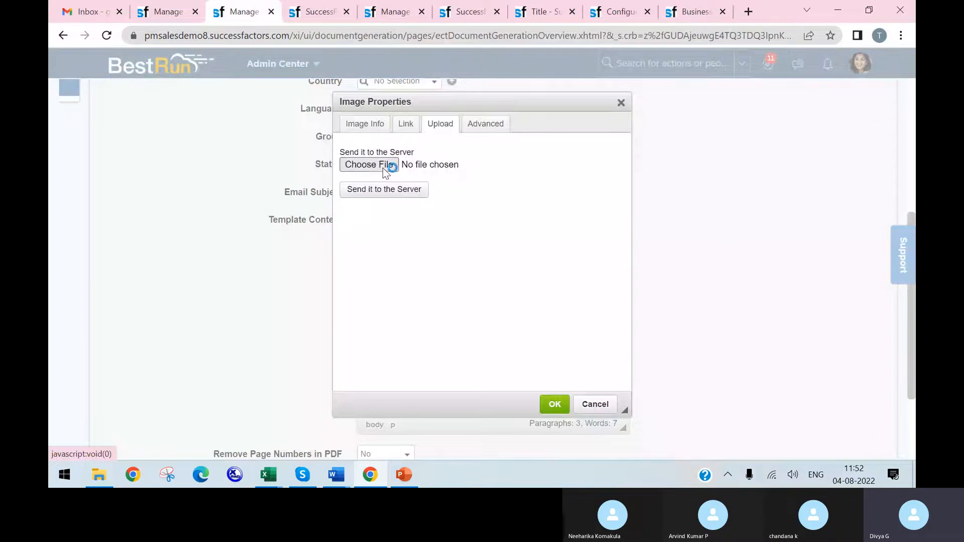
left_click(404, 189)
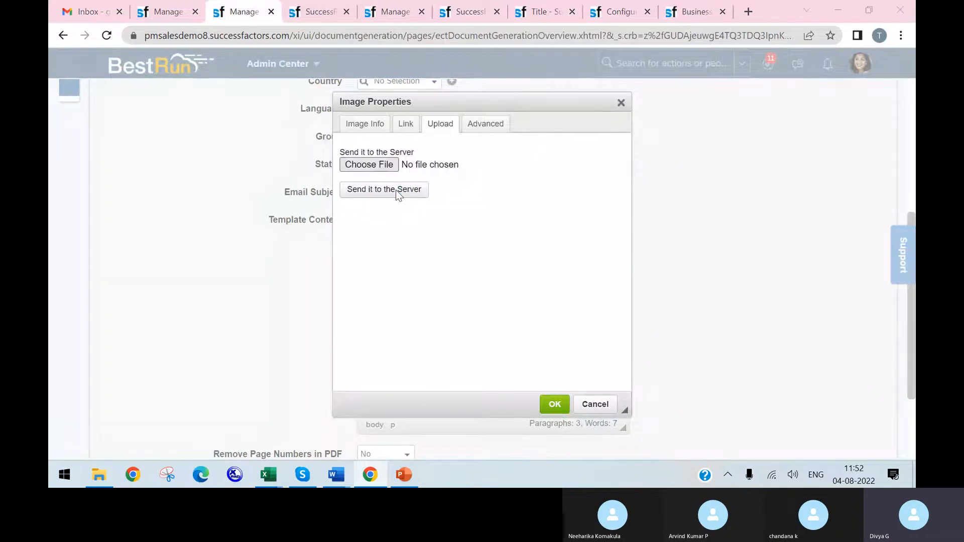
left_click(397, 190)
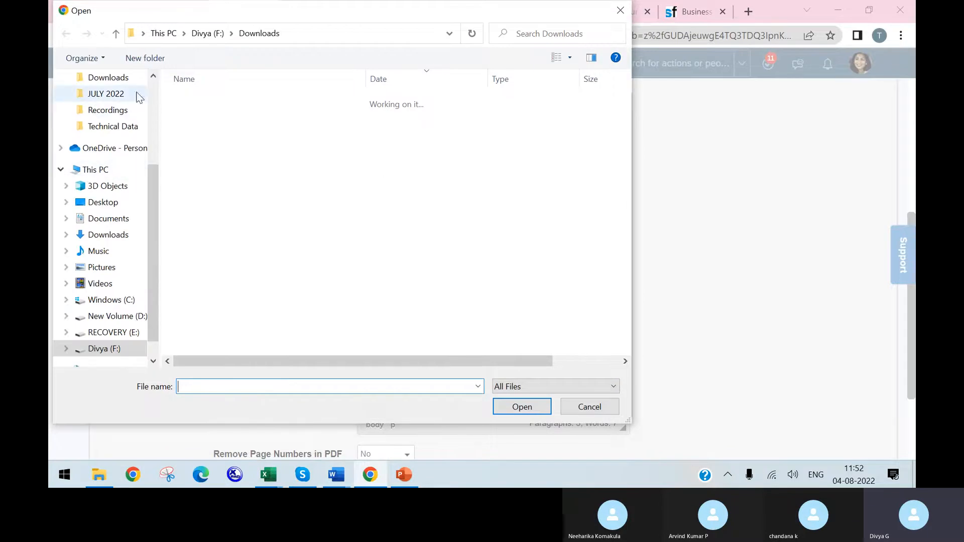
left_click(149, 118)
left_click(111, 105)
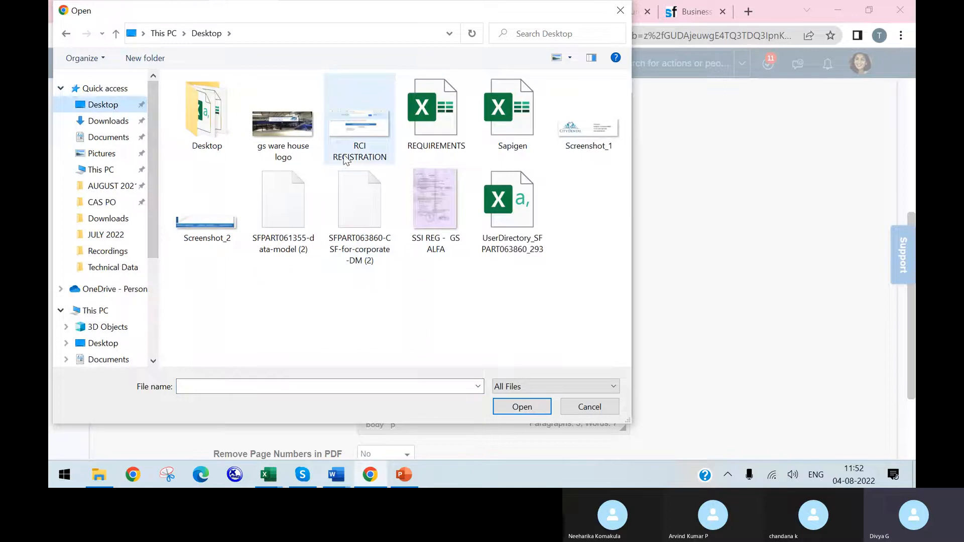
left_click(587, 128)
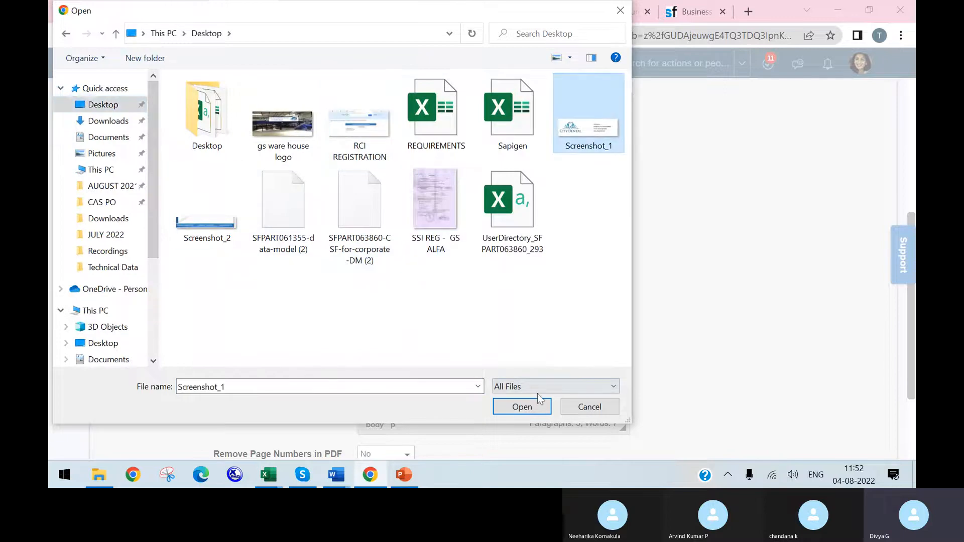
left_click(522, 406)
left_click(393, 201)
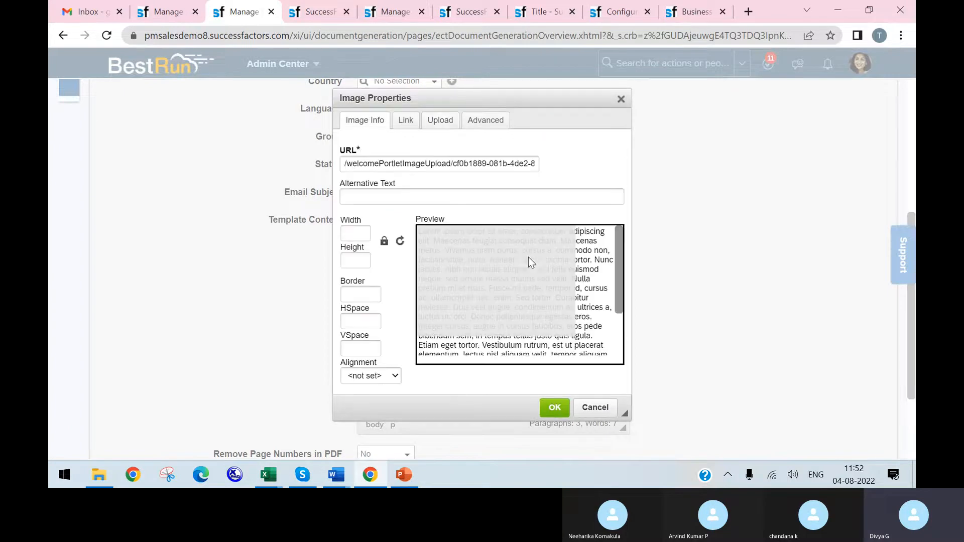
left_click(556, 409)
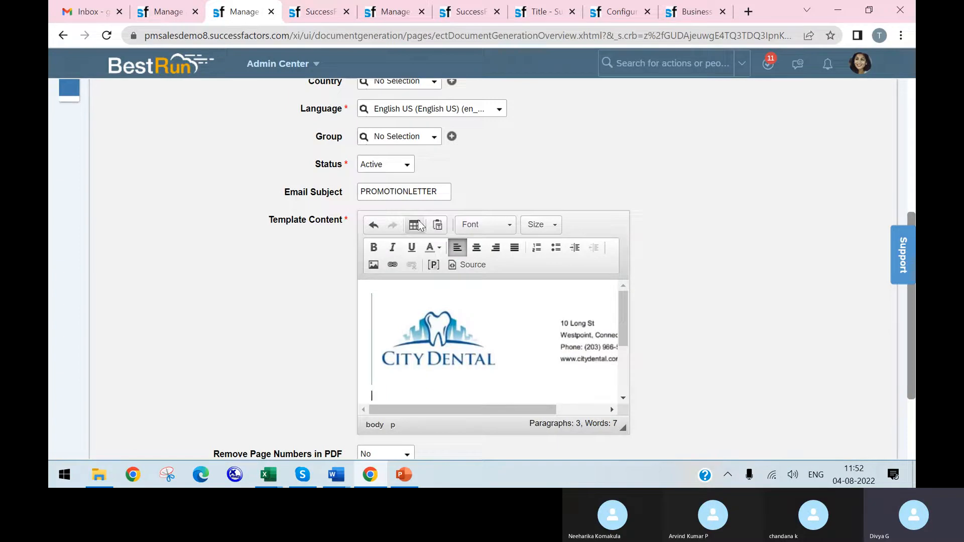
Step: Start a new line after the "you have been Promoted" sentence at the end of the Template Content
scroll(459, 271, "down", 2)
scroll(438, 196, "up", 1)
scroll(559, 294, "down", 2)
scroll(565, 312, "down", 1)
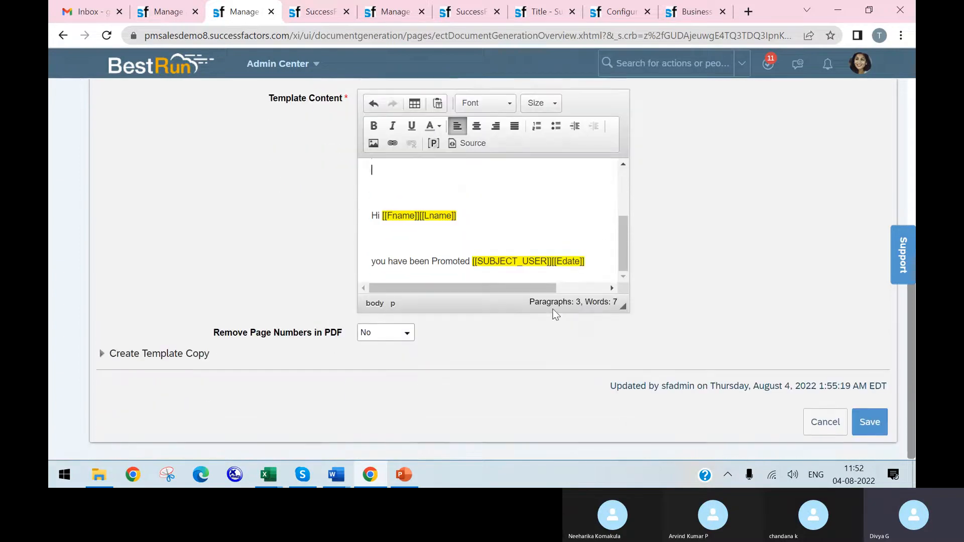
left_click(604, 265)
key("Return")
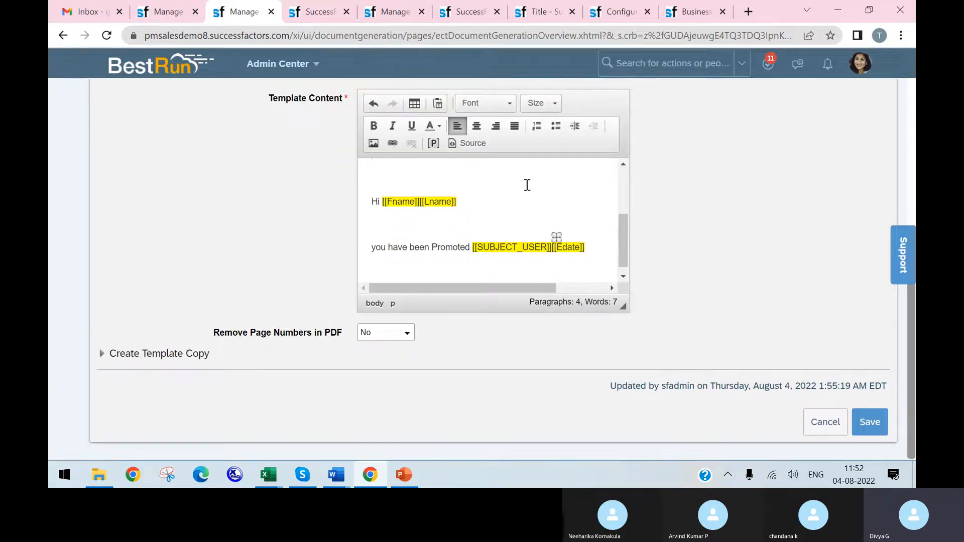
Step: Upload and insert Screenshot_2 as the footer image below the promotion sentence, and save the template, agreeing to keep the locally stored images
left_click(373, 144)
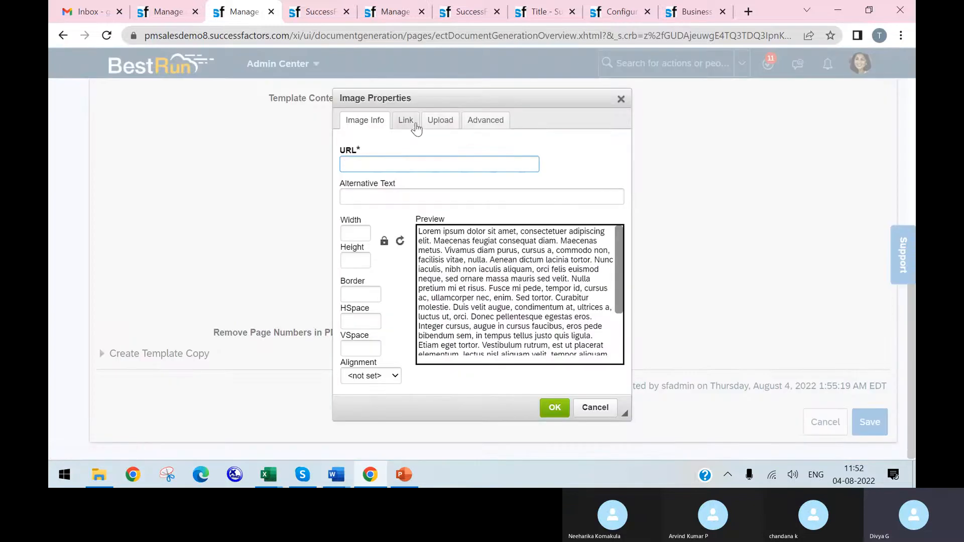
left_click(449, 124)
left_click(370, 167)
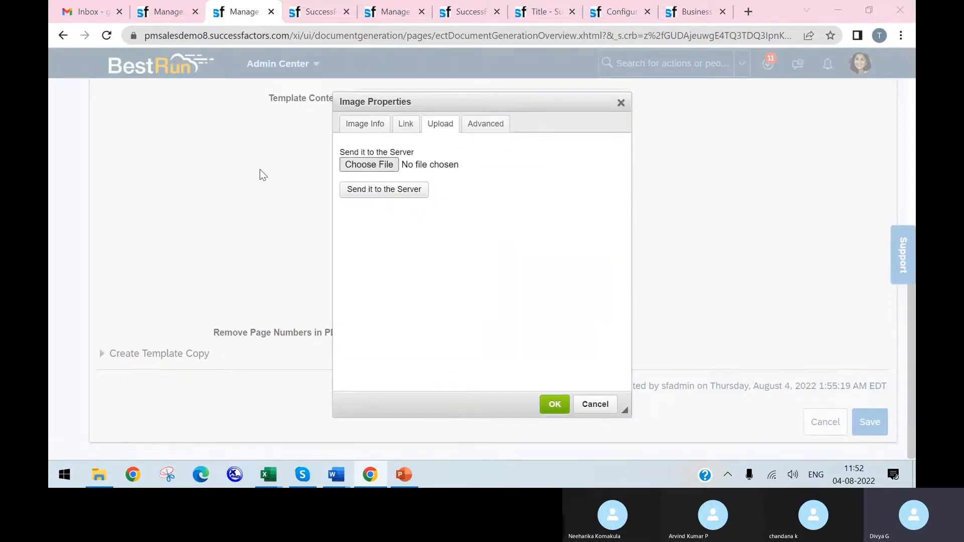
left_click(237, 190)
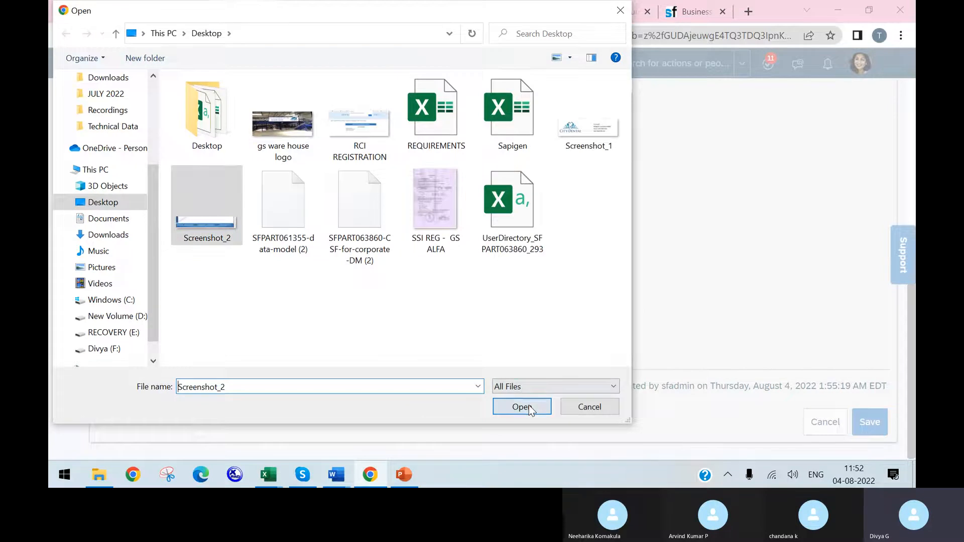
left_click(531, 406)
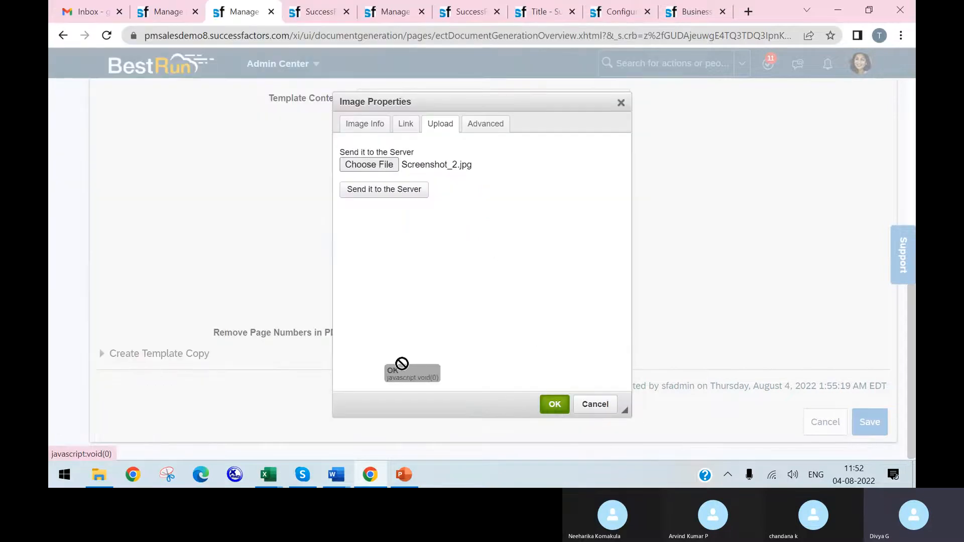
left_click(407, 196)
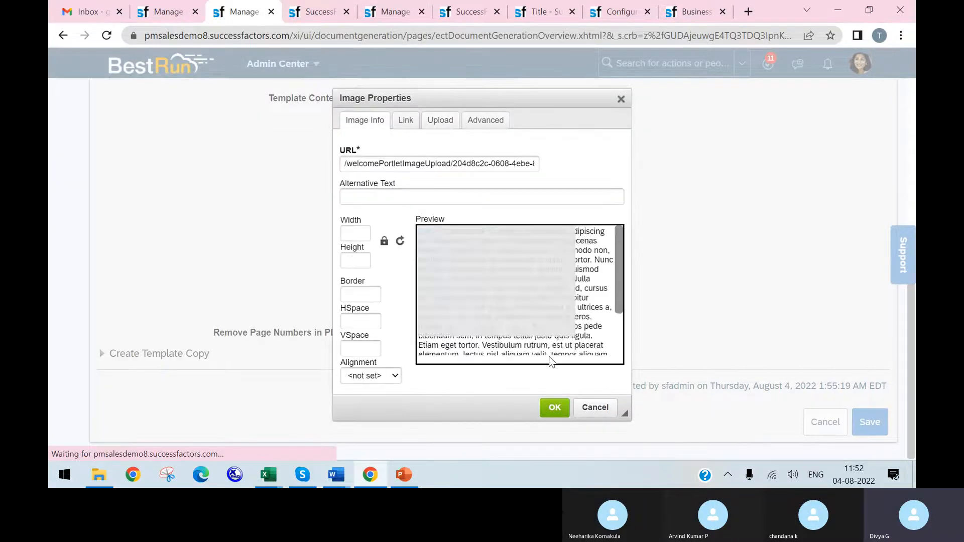
left_click(555, 408)
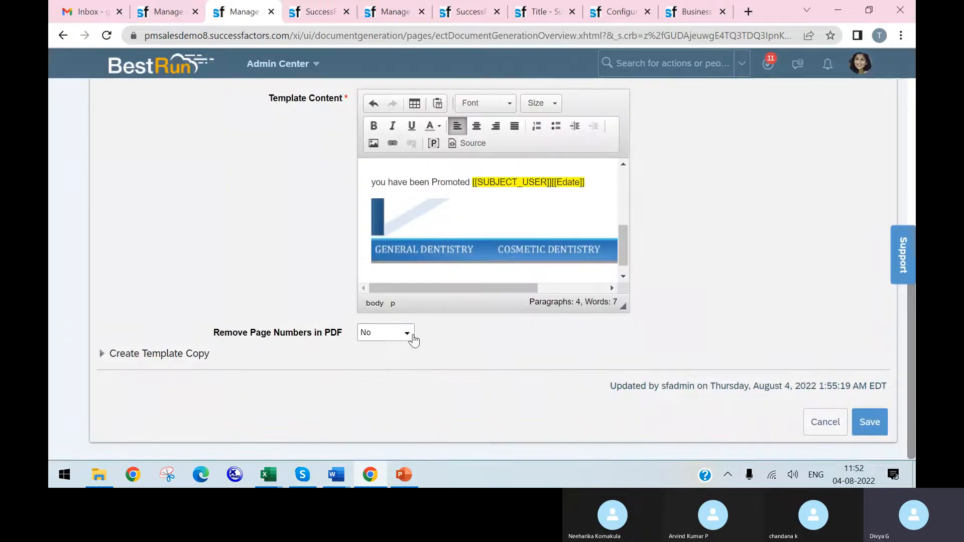
left_click(868, 423)
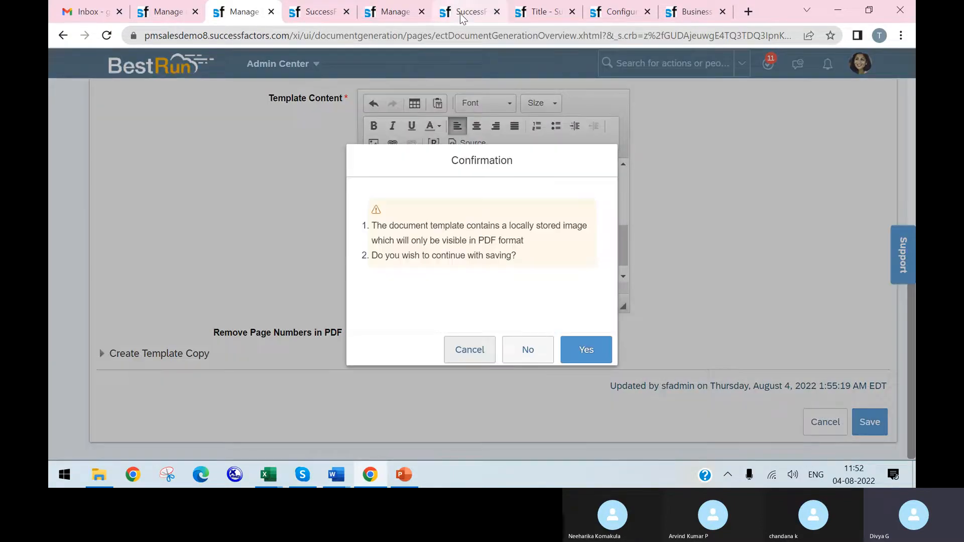
left_click(592, 355)
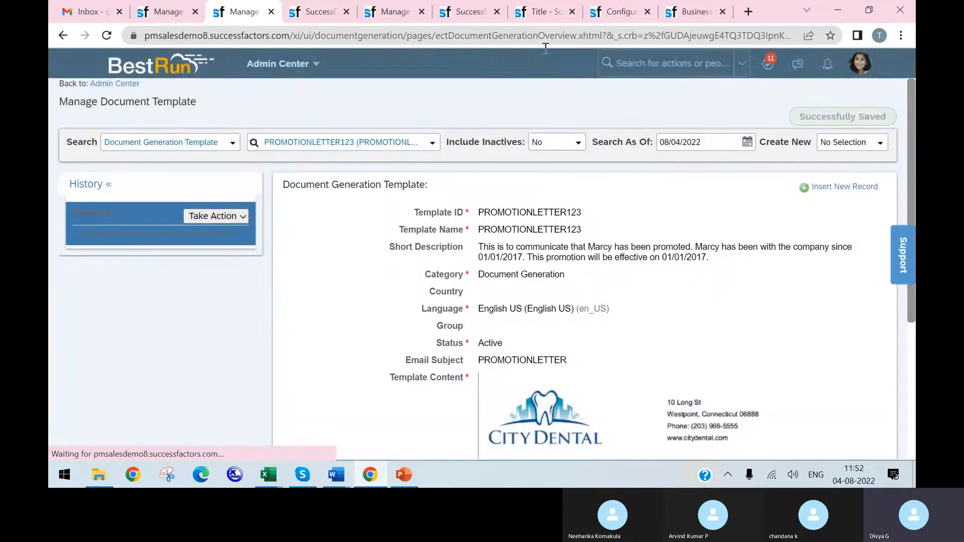
Step: Switch to the Addresschnge workflow page, search people for "test" and open the test employee's profile
left_click(541, 18)
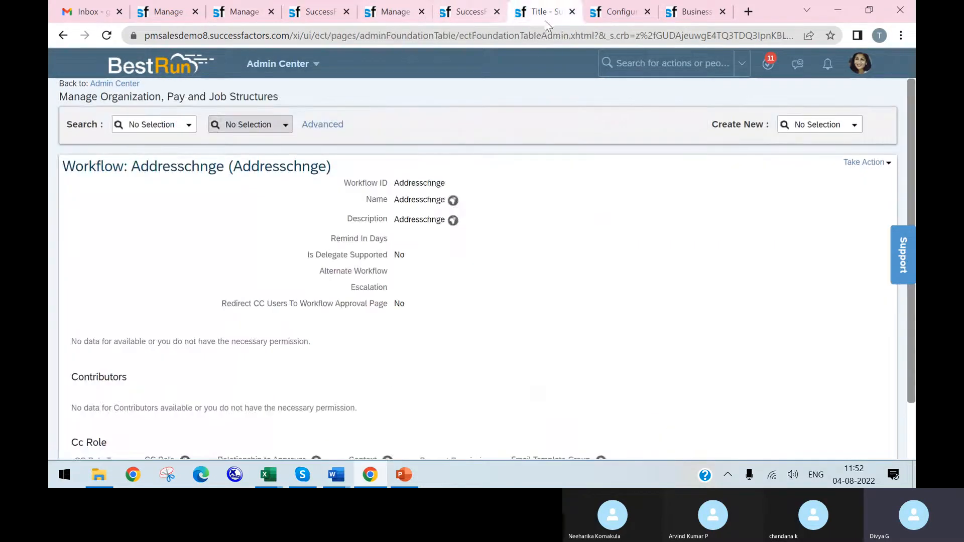
left_click(663, 63)
type("ma")
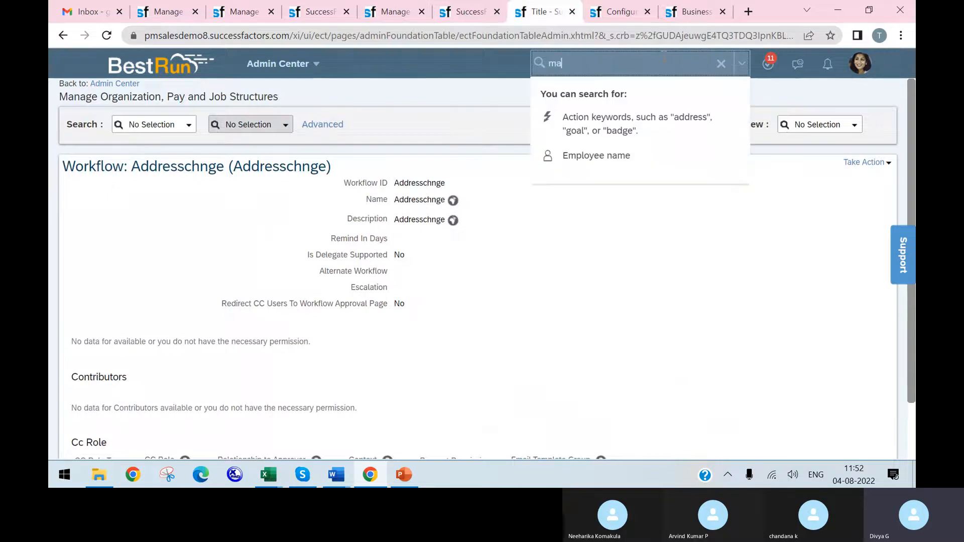
key("BackSpace")
type("test")
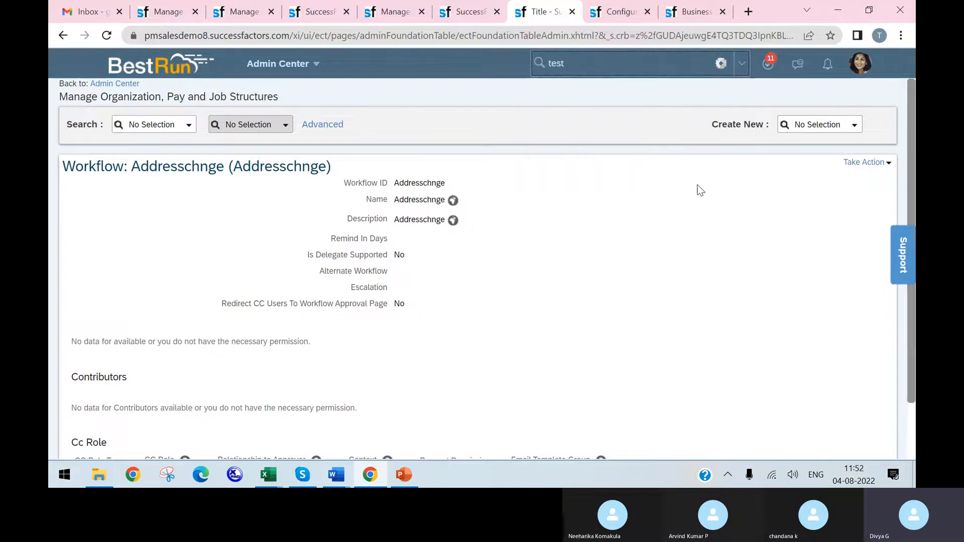
left_click(652, 200)
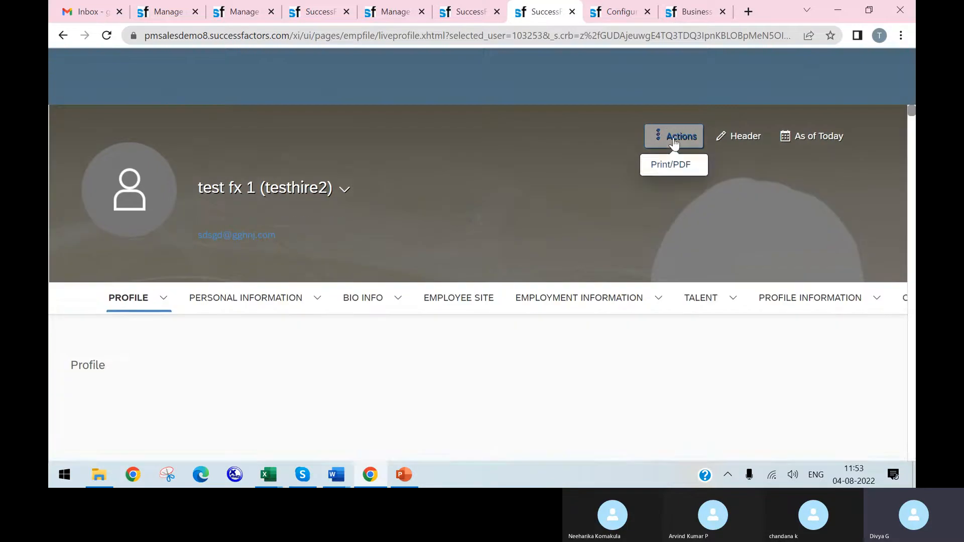
Step: Generate and download the PROMOTIONLETTER123 document for the test employee, proceeding with unprocessed placeholders left empty
left_click(660, 113)
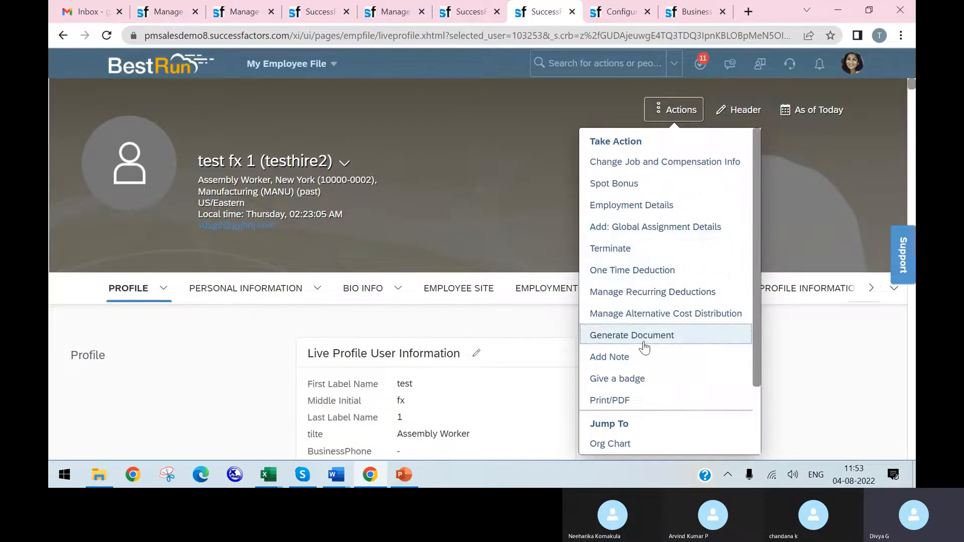
left_click(663, 337)
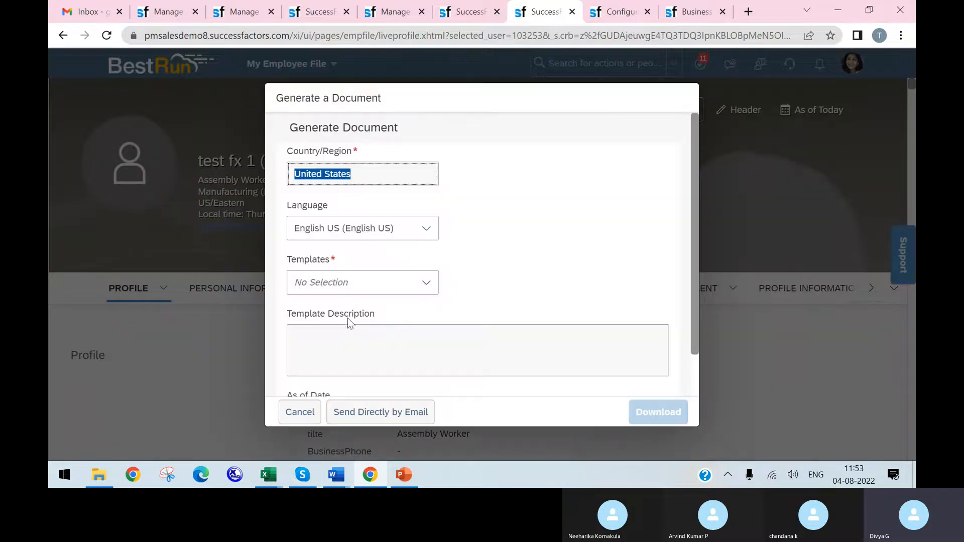
left_click(426, 284)
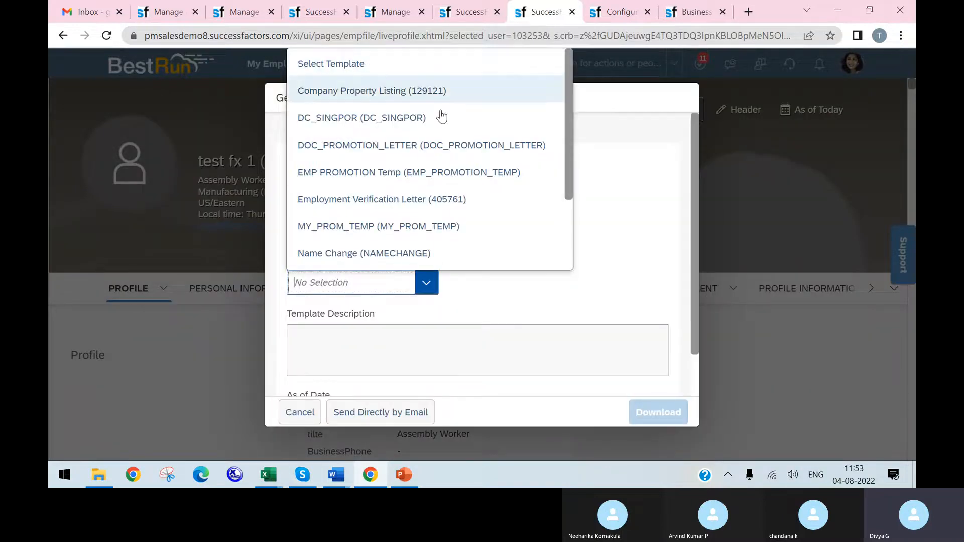
scroll(413, 236, "down", 1)
scroll(412, 239, "down", 3)
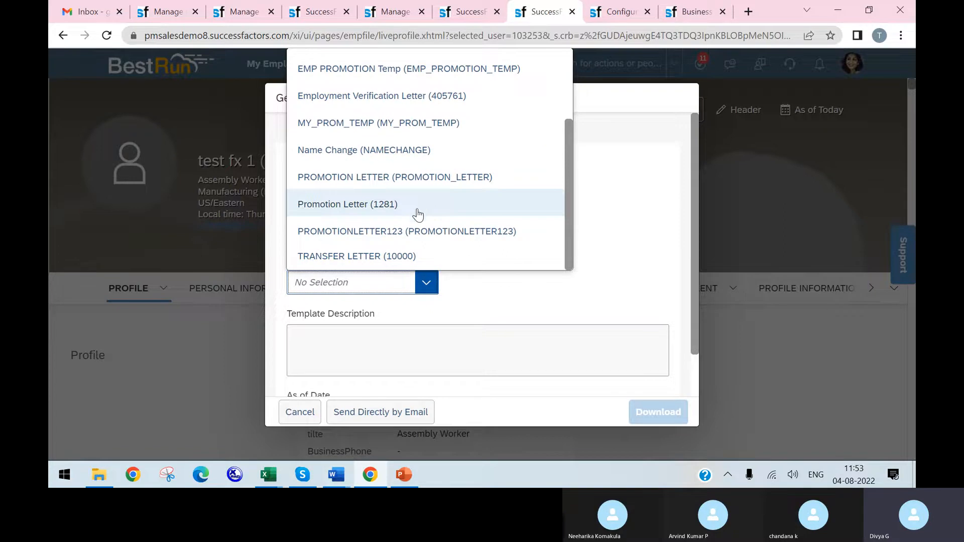
left_click(406, 233)
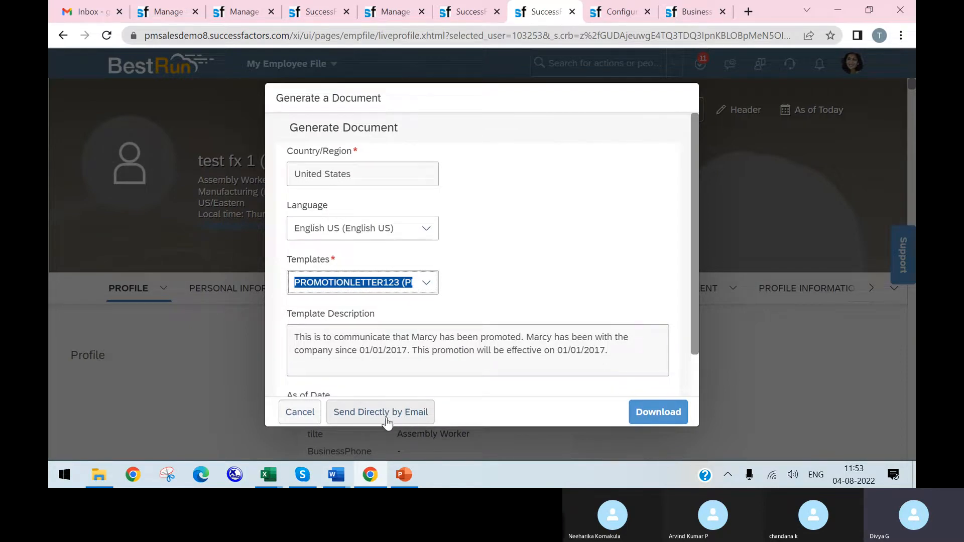
left_click(662, 416)
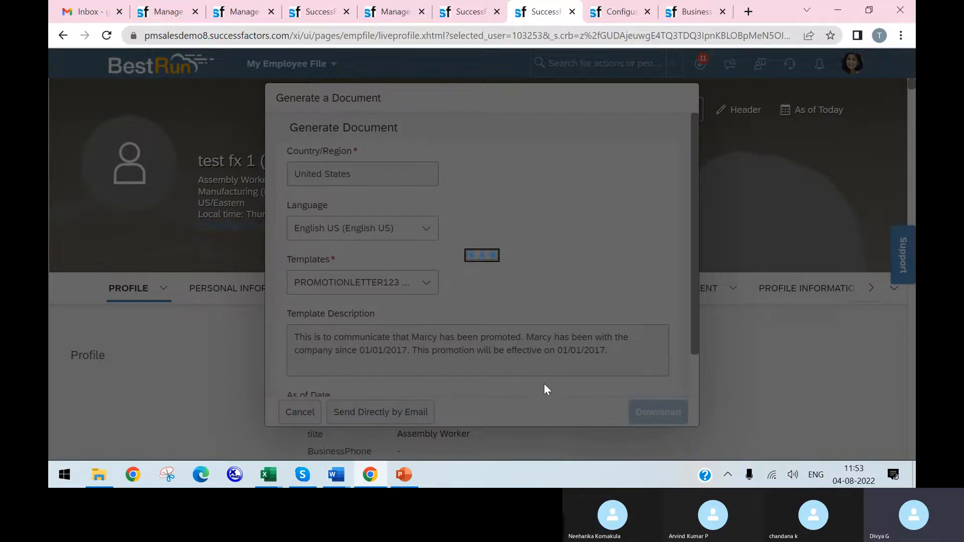
left_click(578, 302)
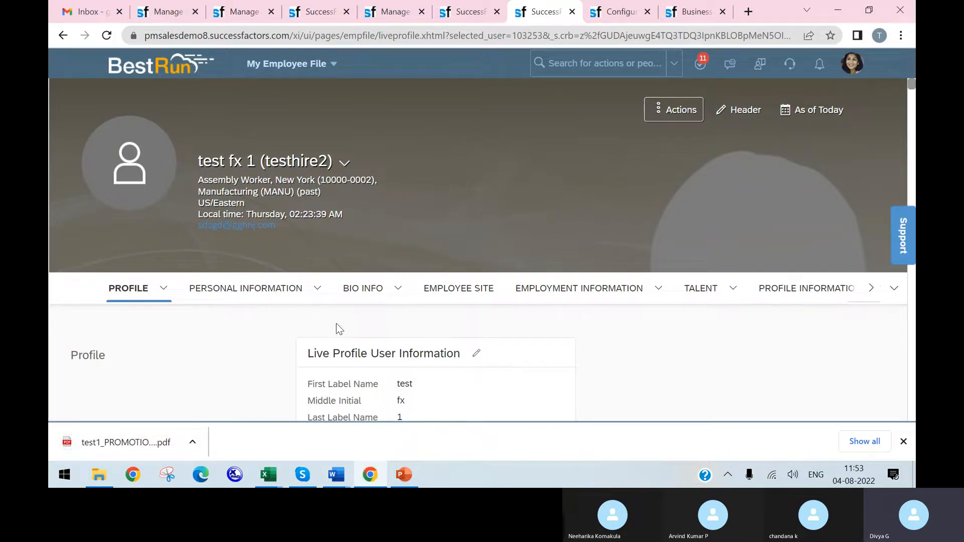
Step: Open the downloaded promotion letter PDF and examine its header image, greeting, promotion sentence and footer image
left_click(131, 445)
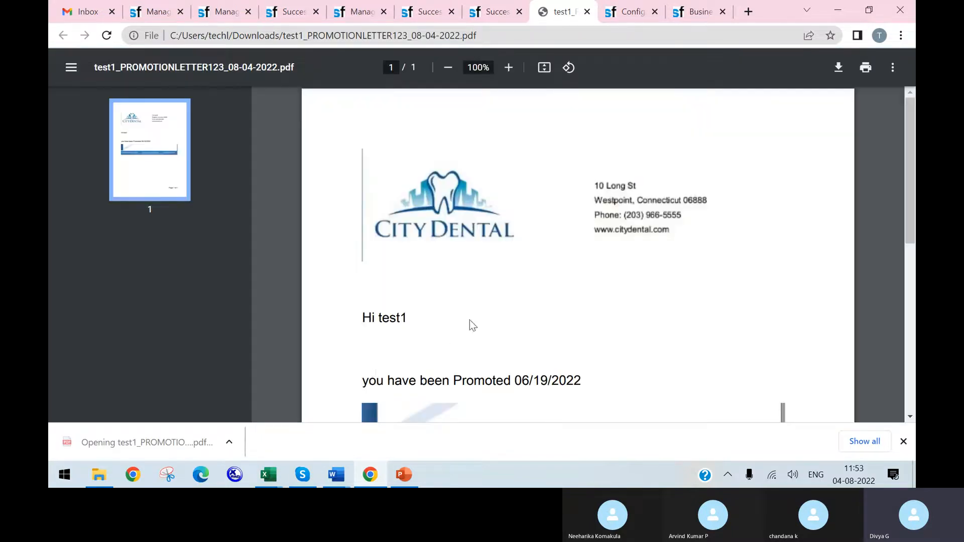
scroll(474, 312, "down", 5)
scroll(474, 312, "up", 5)
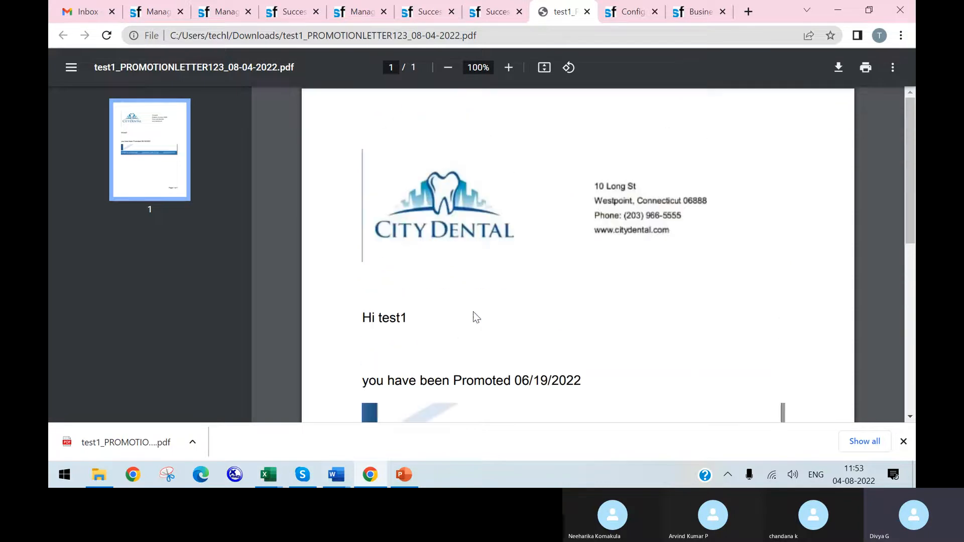
scroll(478, 313, "down", 3)
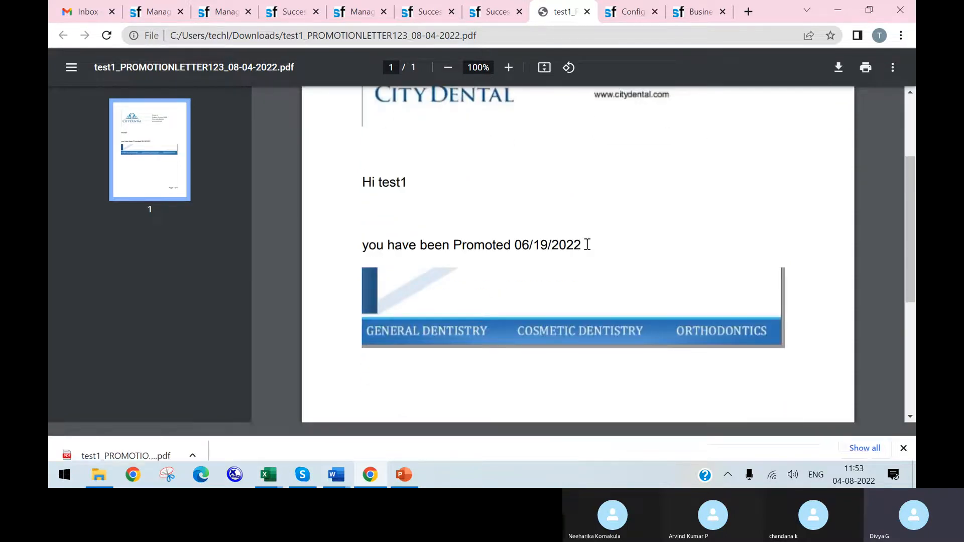
scroll(609, 319, "down", 3)
scroll(623, 432, "down", 1)
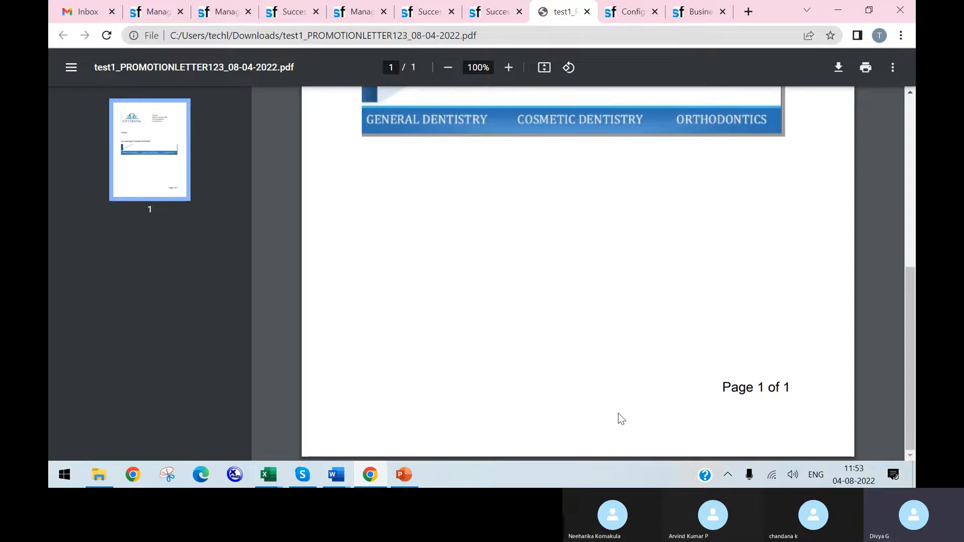
scroll(456, 403, "up", 7)
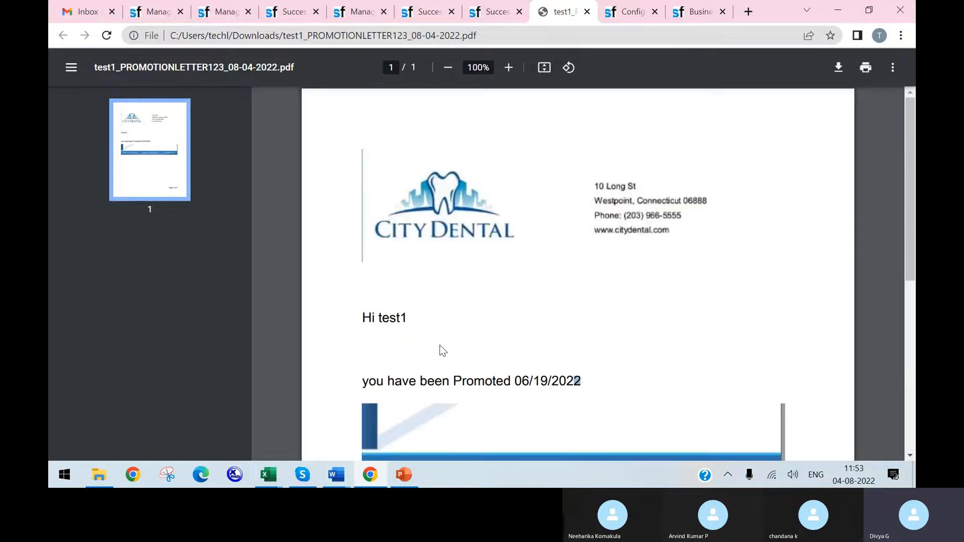
scroll(505, 406, "down", 3)
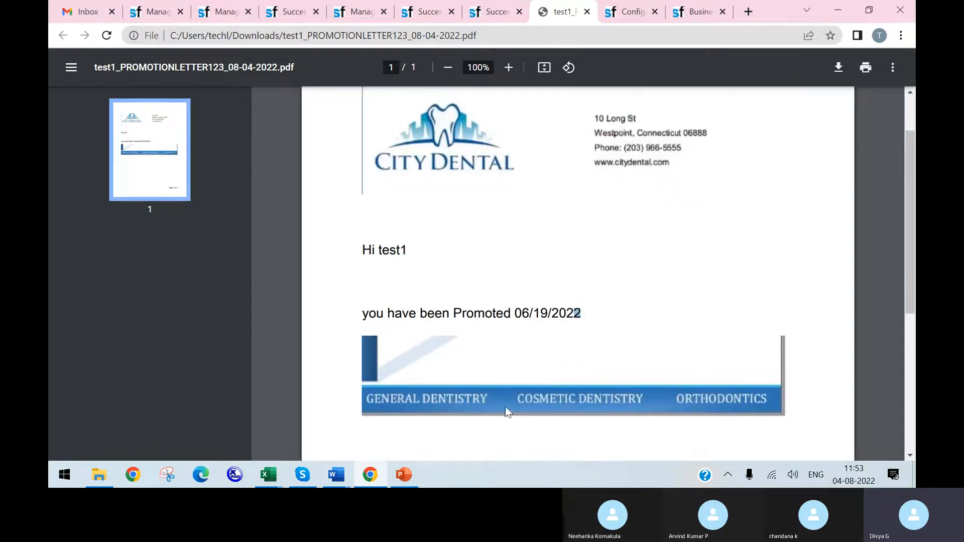
scroll(598, 185, "up", 3)
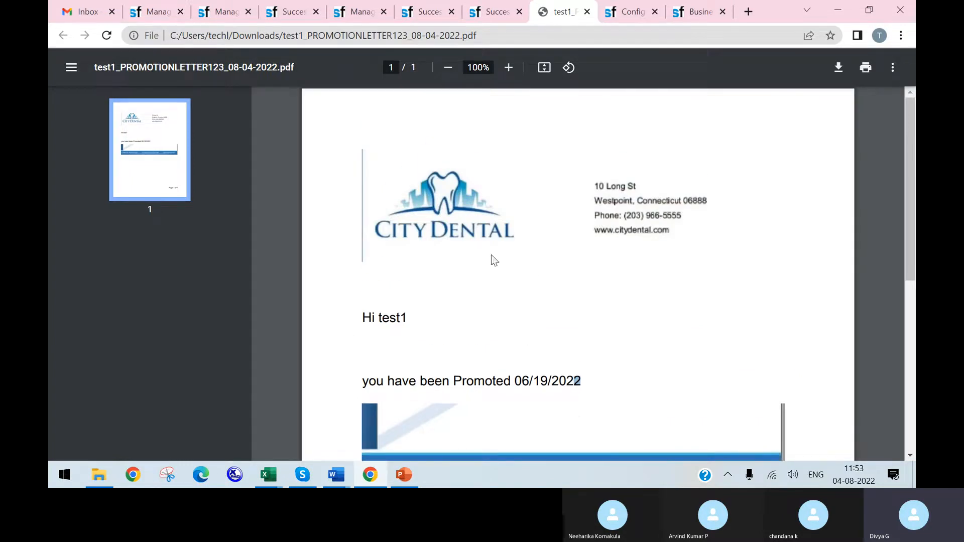
scroll(478, 361, "down", 3)
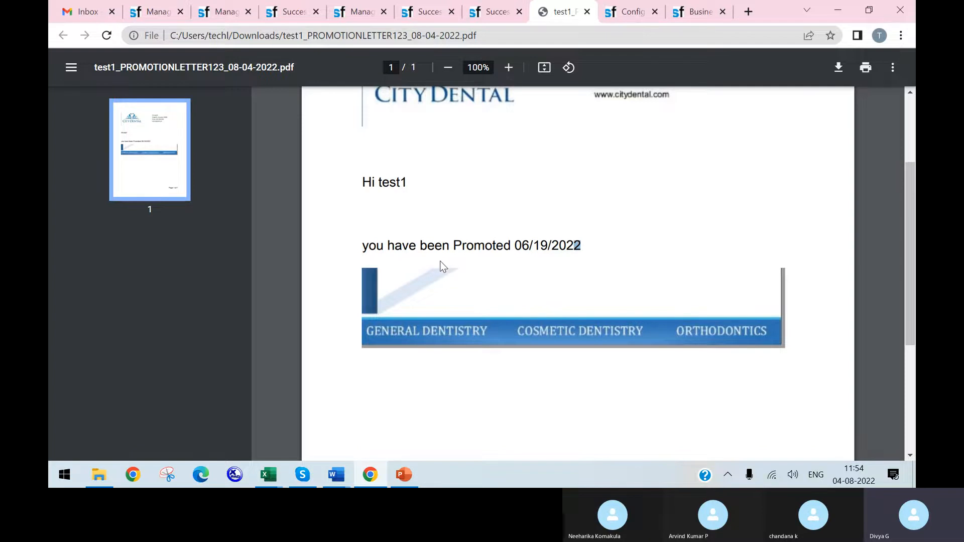
scroll(442, 266, "up", 1)
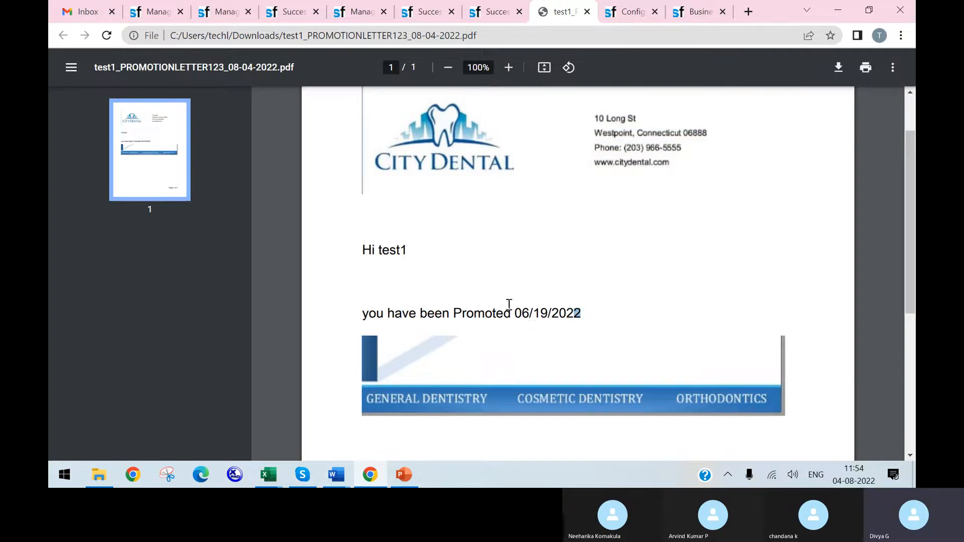
Step: Go back to the Manage Document Template Mapping page for the Address_Chnge template
left_click(491, 14)
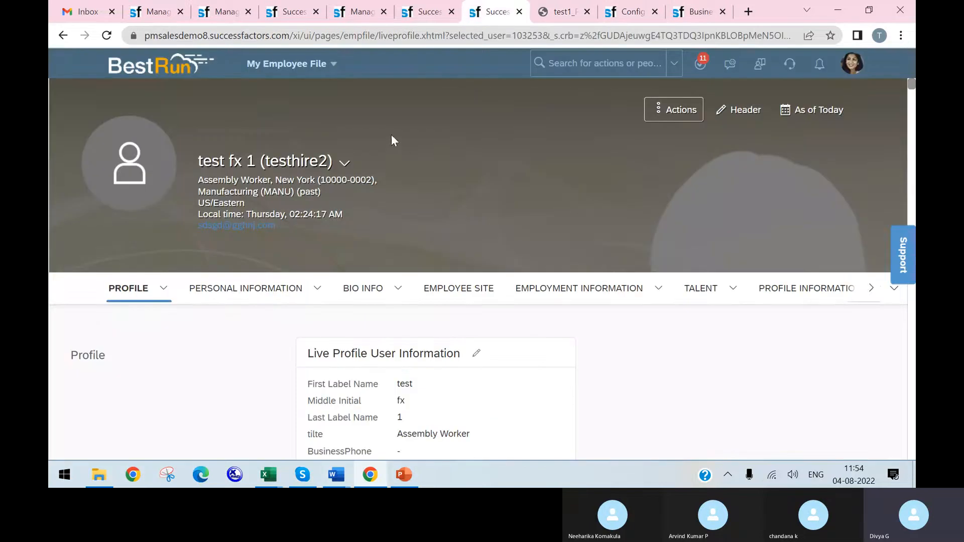
left_click(433, 13)
left_click(365, 17)
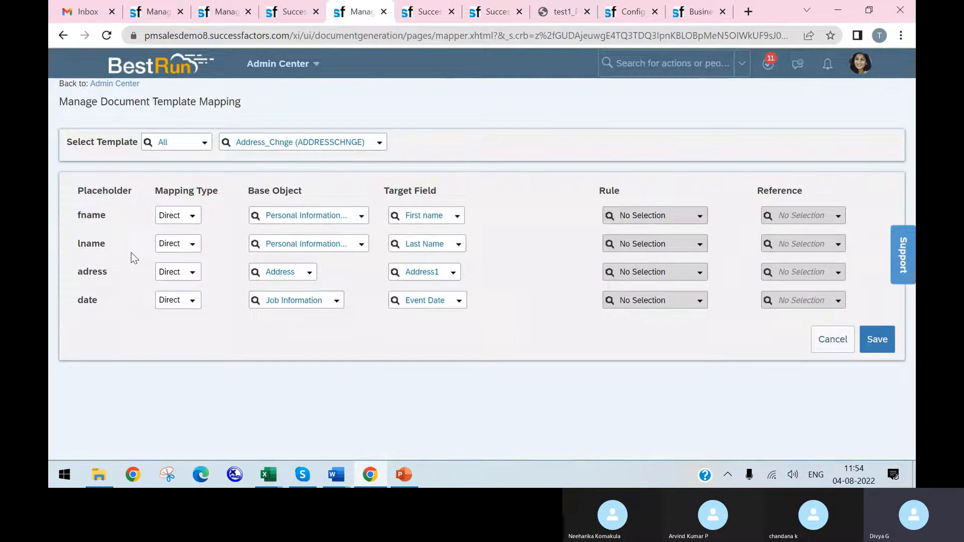
left_click(284, 12)
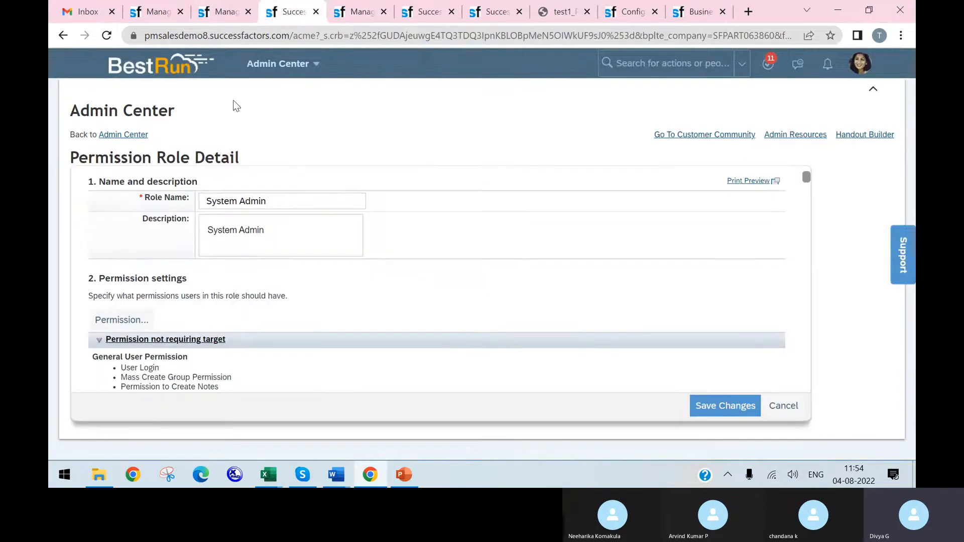
left_click(221, 12)
left_click(287, 12)
left_click(358, 12)
Step: Map the fname placeholder of Address_Chnge with mapping type Reference to Subject User Name and save the mapping
left_click(190, 219)
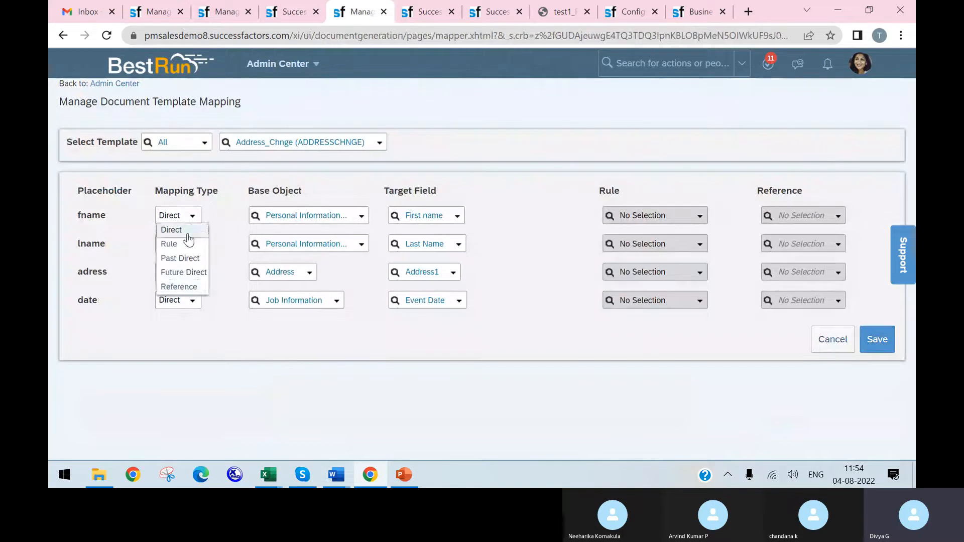
left_click(179, 287)
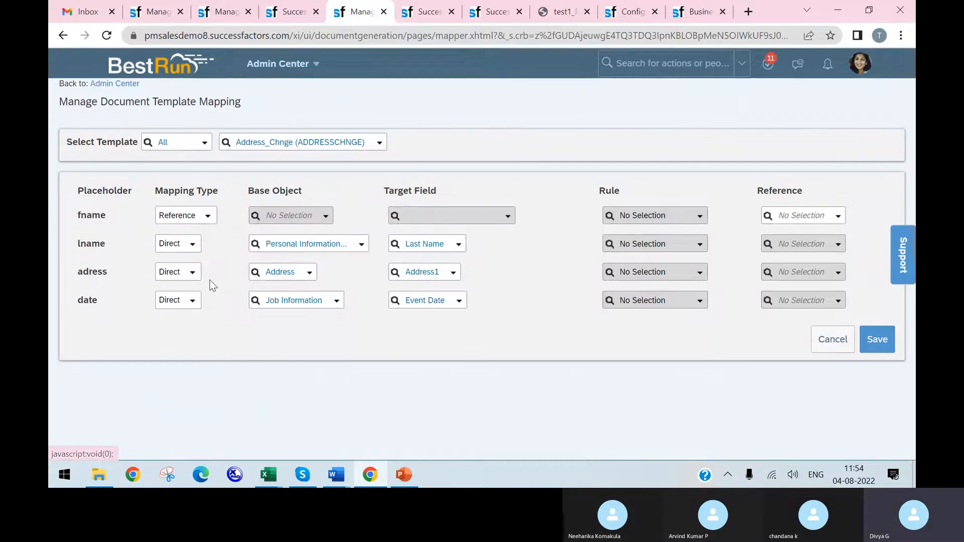
left_click(837, 217)
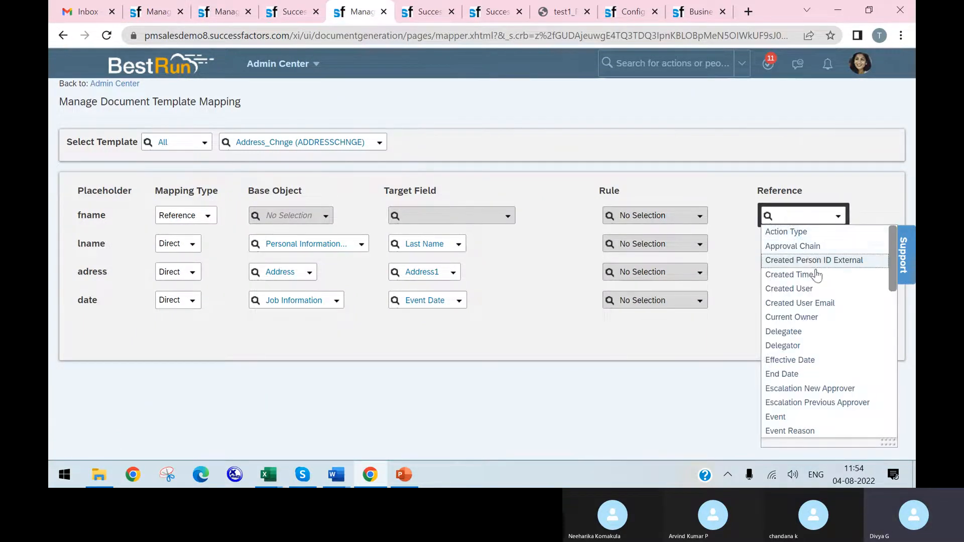
scroll(811, 321, "down", 3)
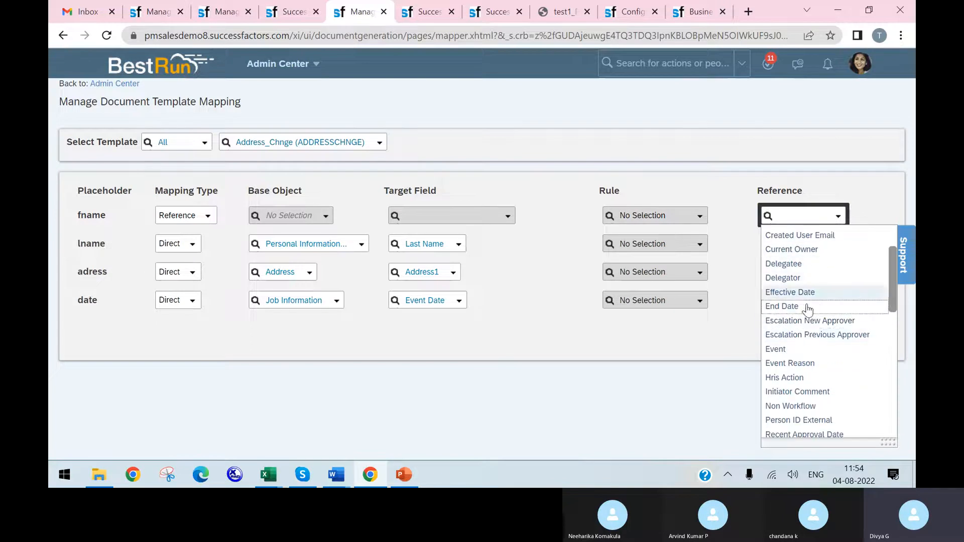
scroll(810, 348, "down", 3)
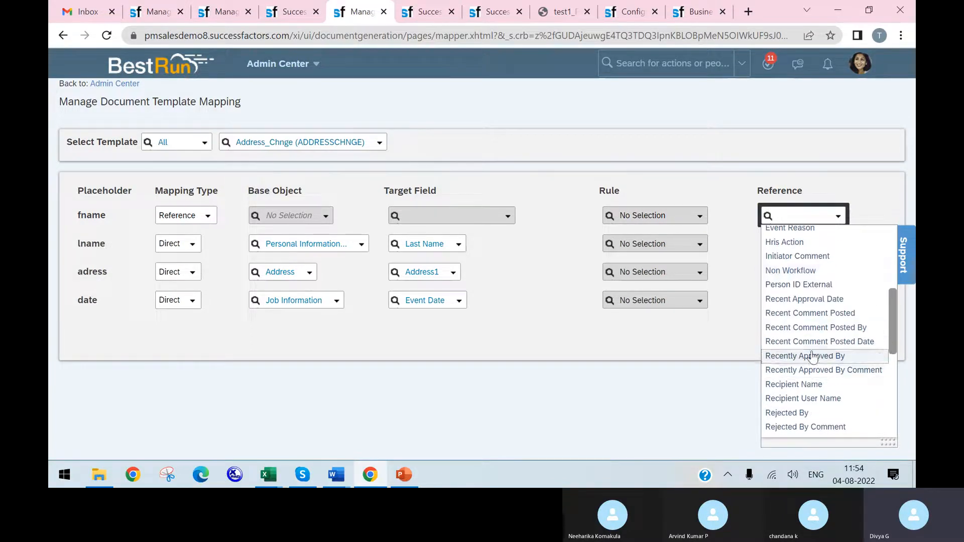
scroll(808, 381, "down", 3)
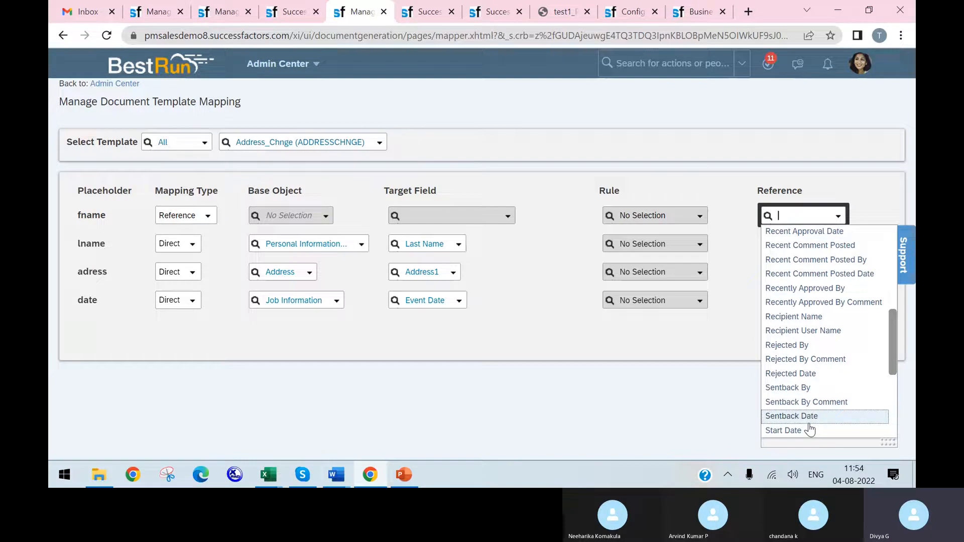
scroll(816, 386, "down", 3)
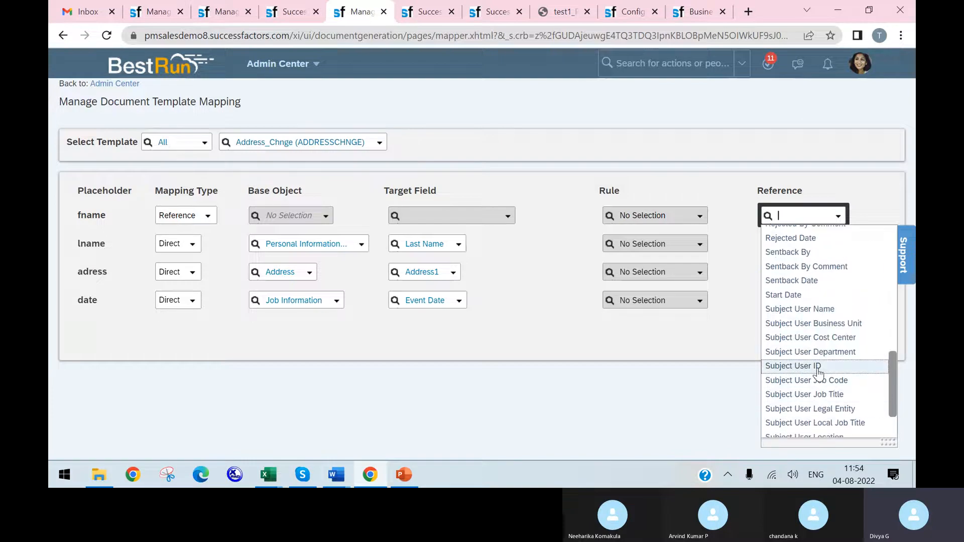
left_click(809, 309)
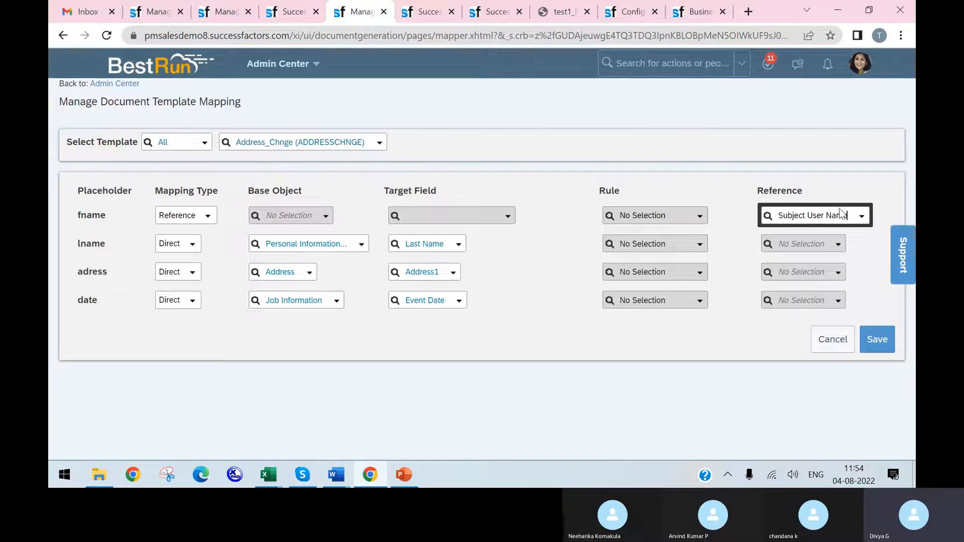
left_click(878, 350)
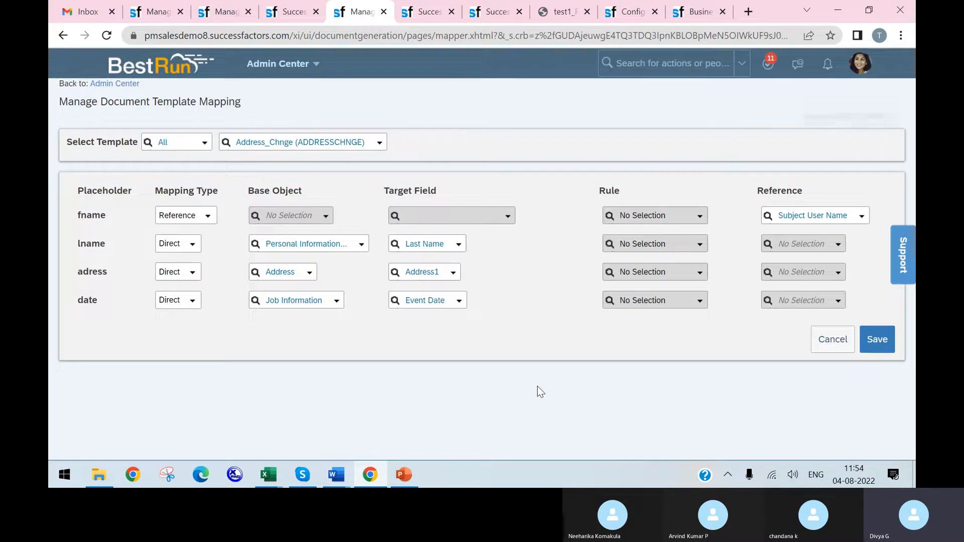
Step: Reload the Production Manager's employee profile and open Generate Document for that employee
left_click(429, 13)
left_click(108, 35)
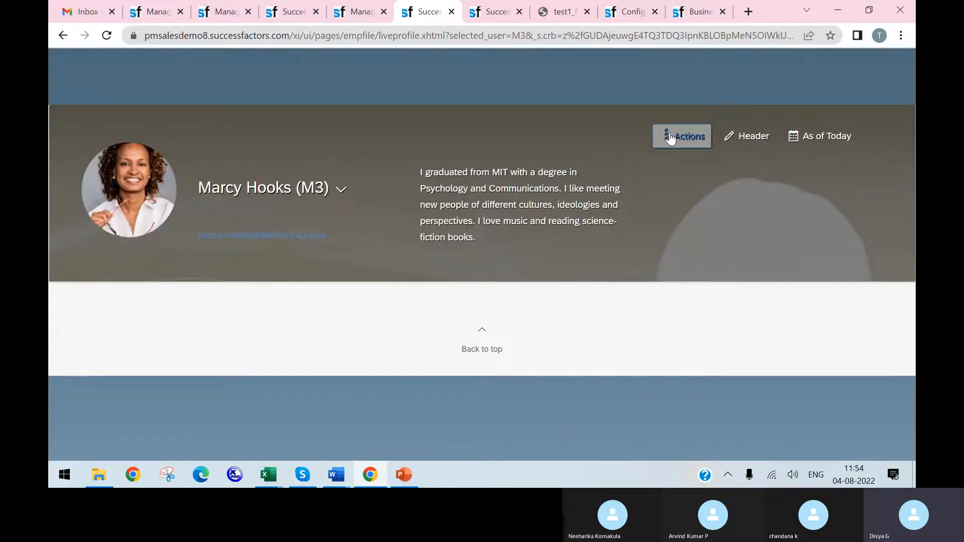
left_click(673, 135)
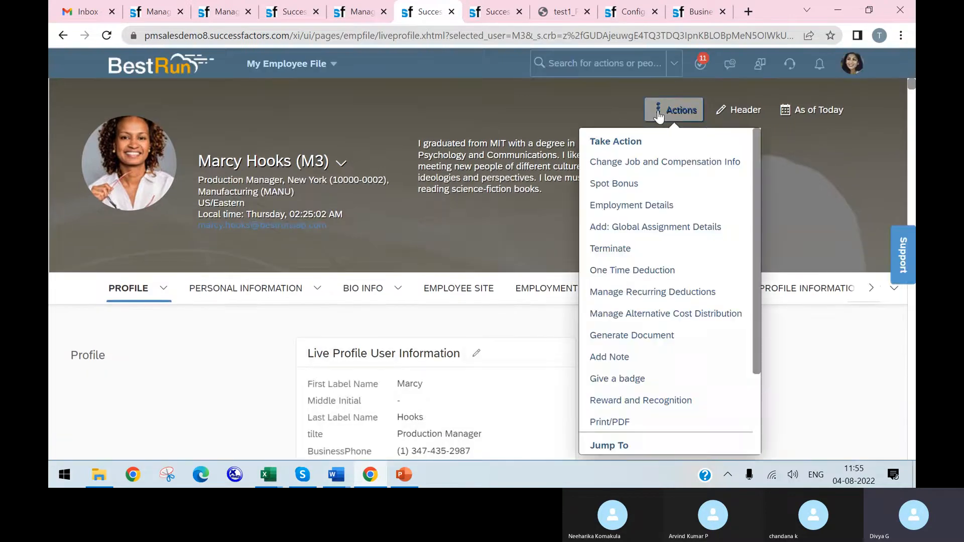
scroll(663, 351, "down", 2)
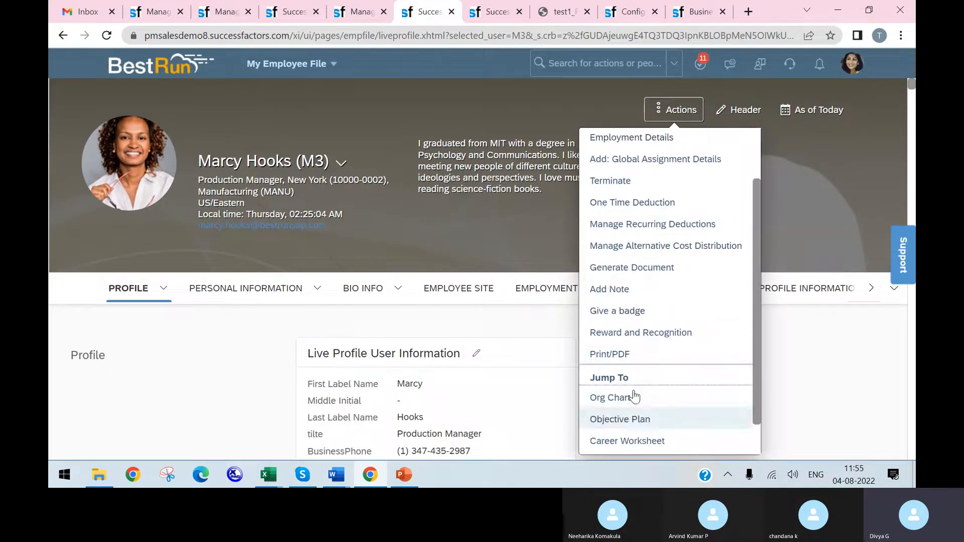
scroll(657, 397, "down", 1)
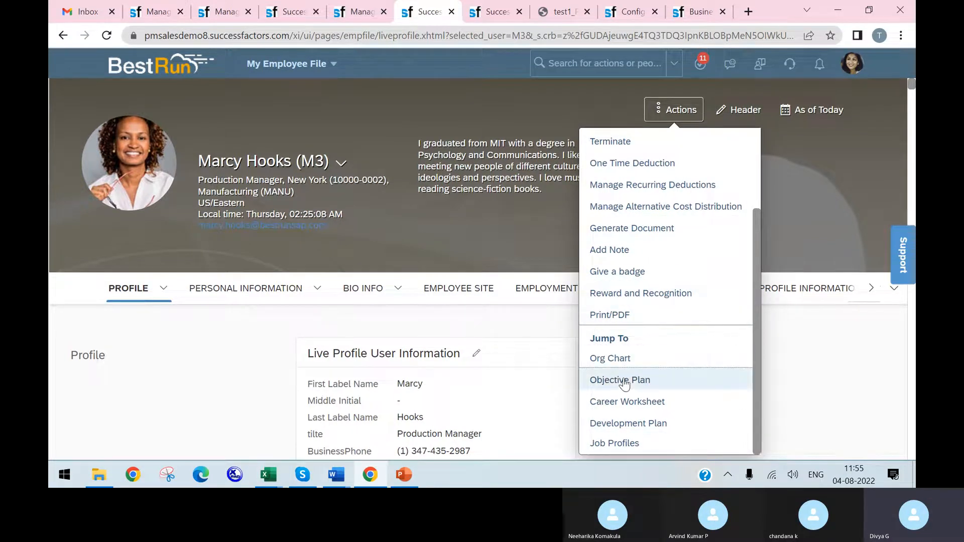
left_click(666, 231)
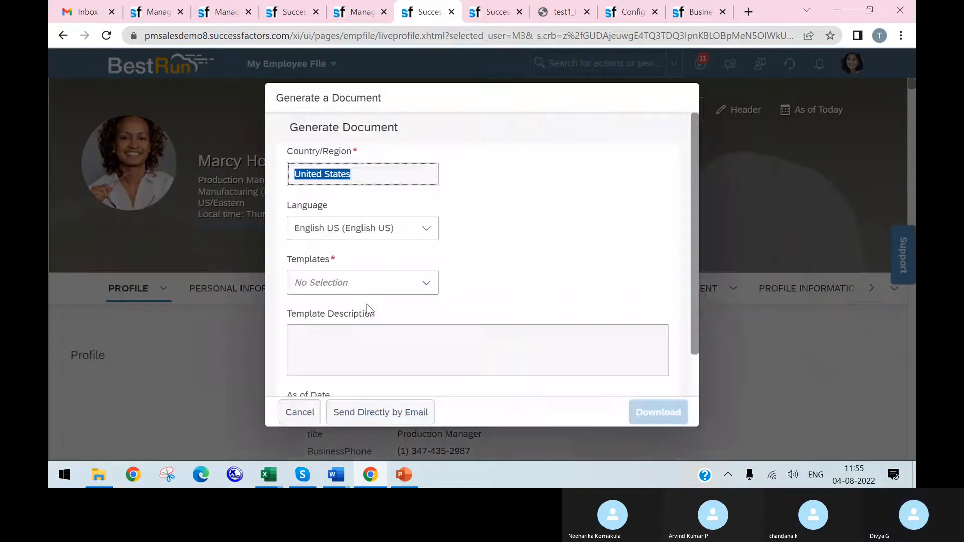
Step: Generate and download the PROMOTIONLETTER123 document as of Aug 04, 2022, proceeding with the unprocessed SUBJECT_USER placeholder left empty
scroll(405, 253, "down", 1)
left_click(426, 237)
scroll(423, 316, "down", 3)
left_click(410, 430)
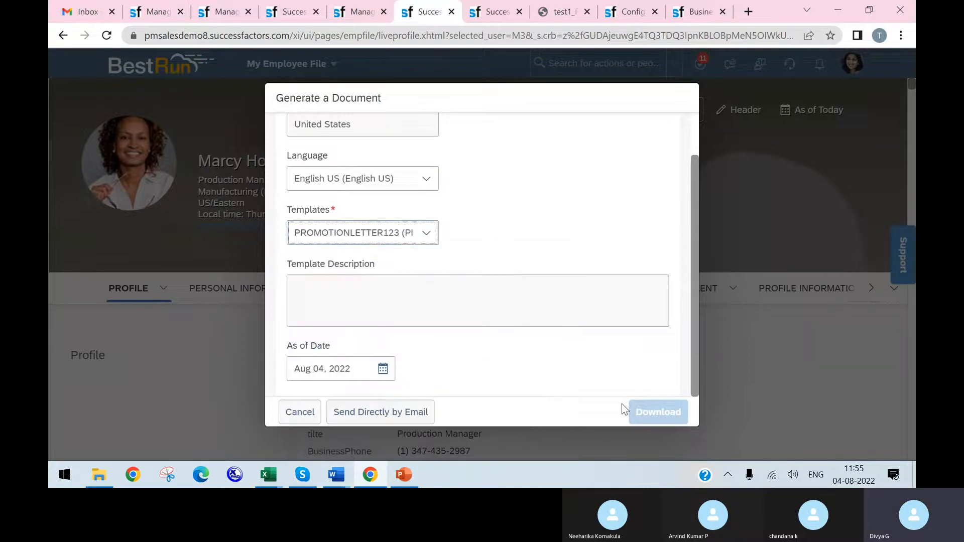
left_click(644, 411)
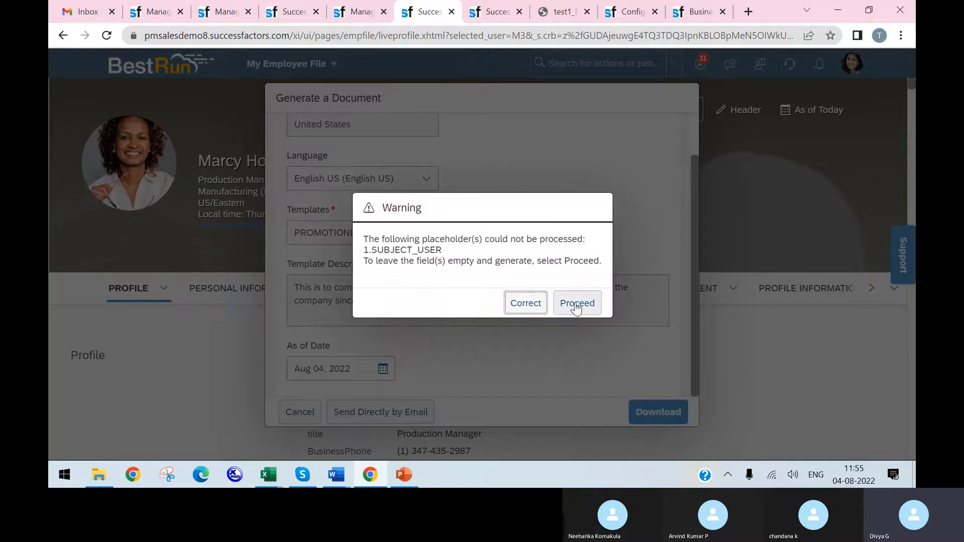
left_click(576, 303)
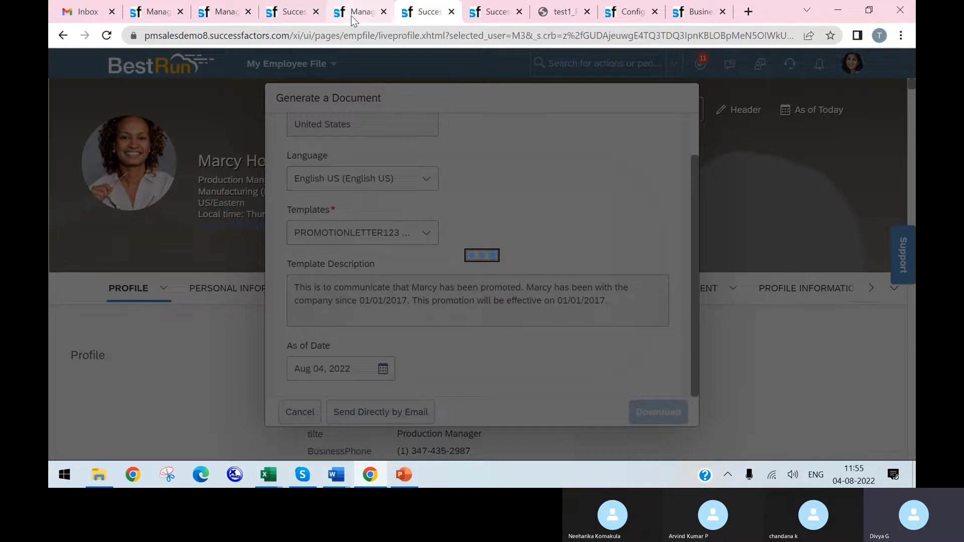
Step: Go back to Manage Document Template Mapping and load the mapping of the PROMOTIONLETTER123 template
left_click(351, 16)
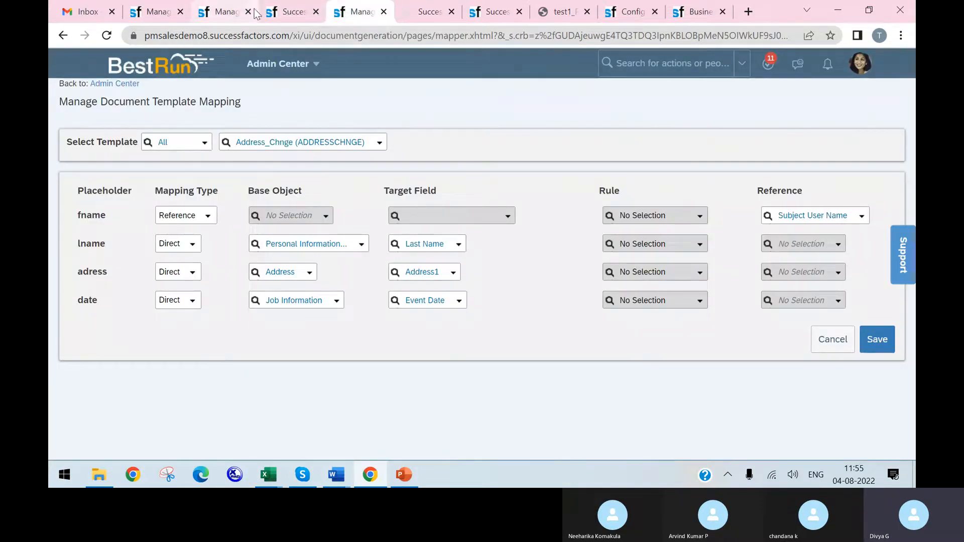
left_click(285, 15)
left_click(225, 12)
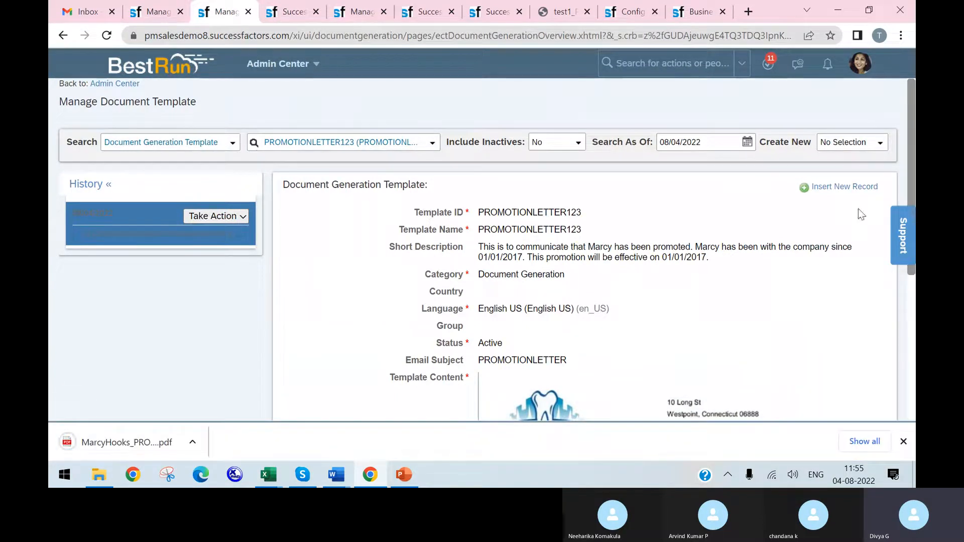
left_click(353, 9)
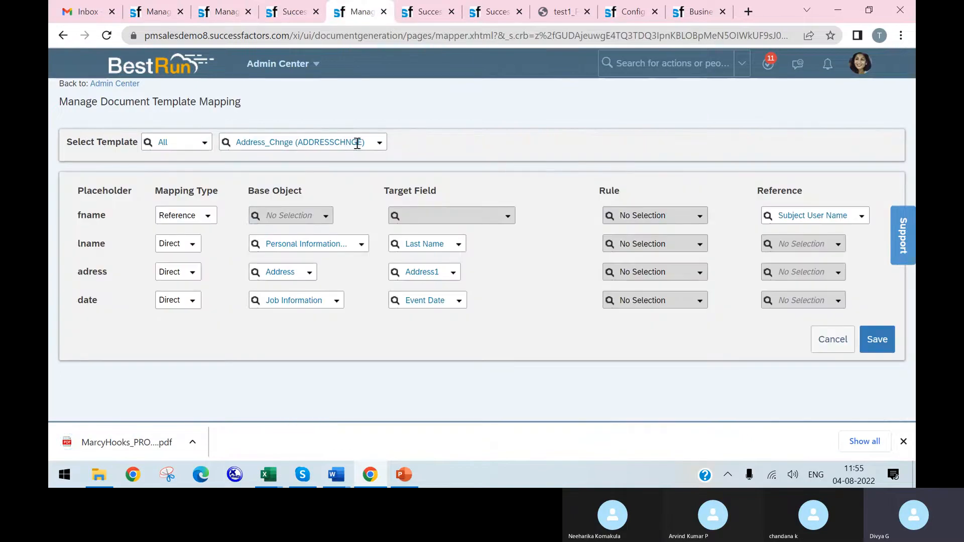
left_click(378, 148)
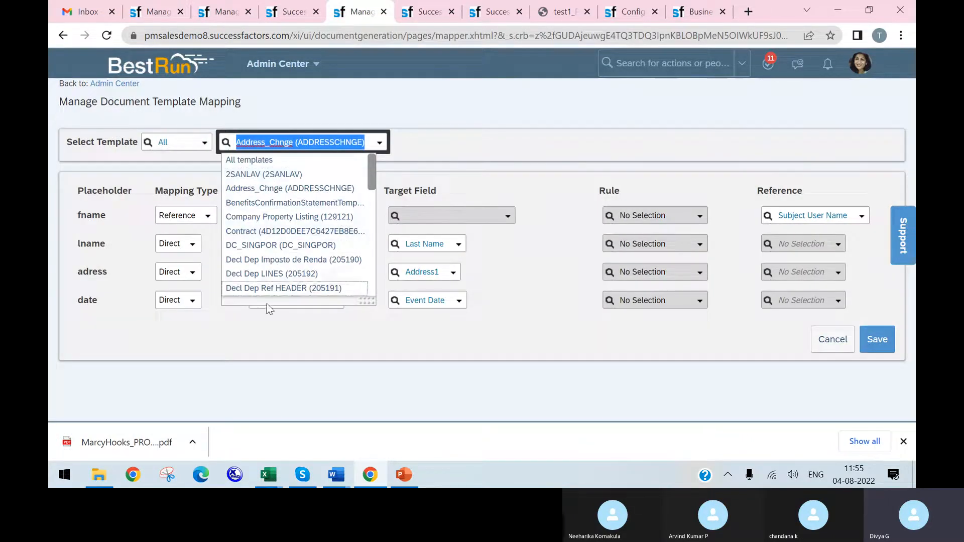
scroll(309, 262, "down", 4)
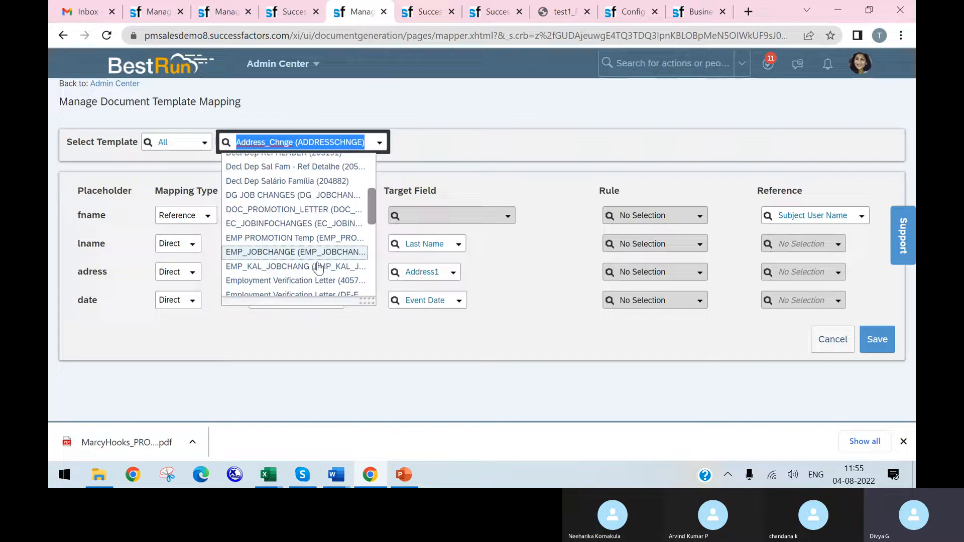
type("pro")
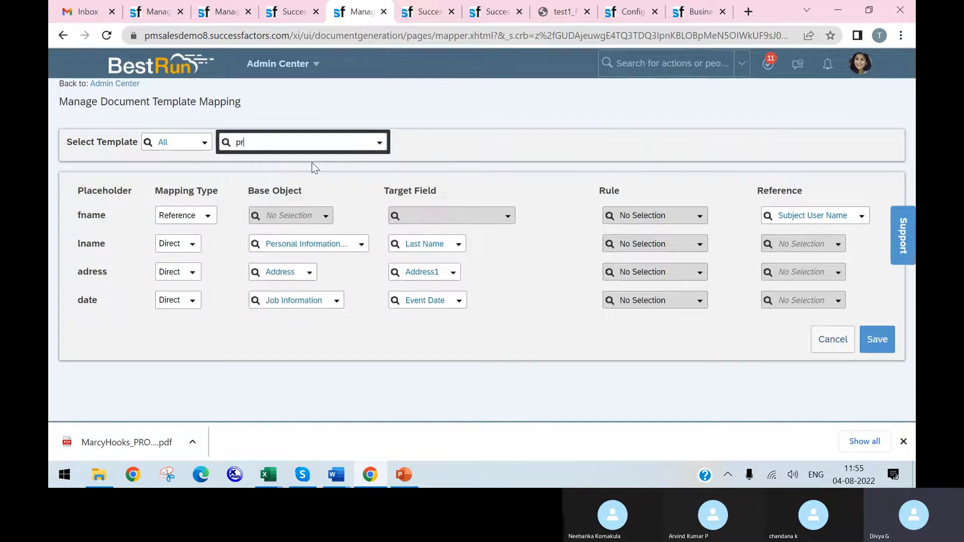
type("mo")
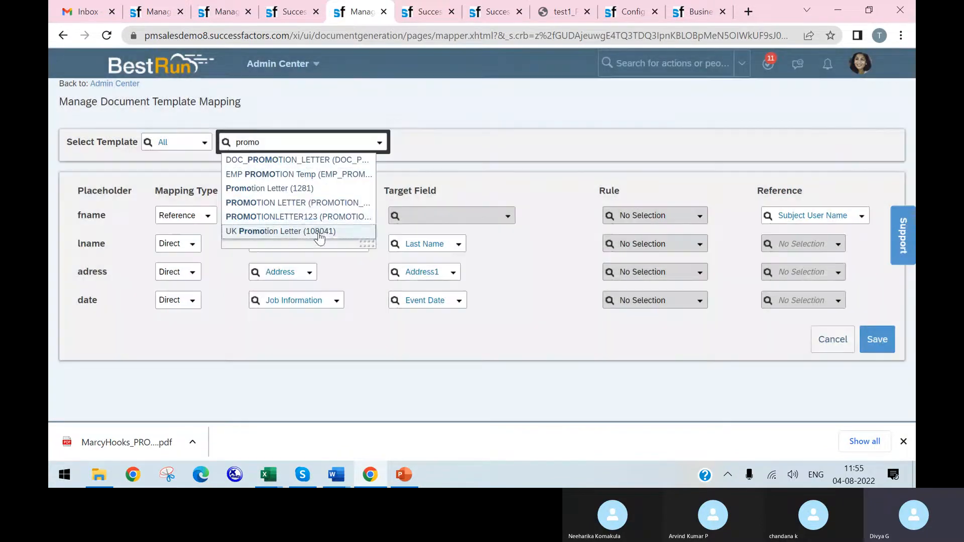
left_click(320, 221)
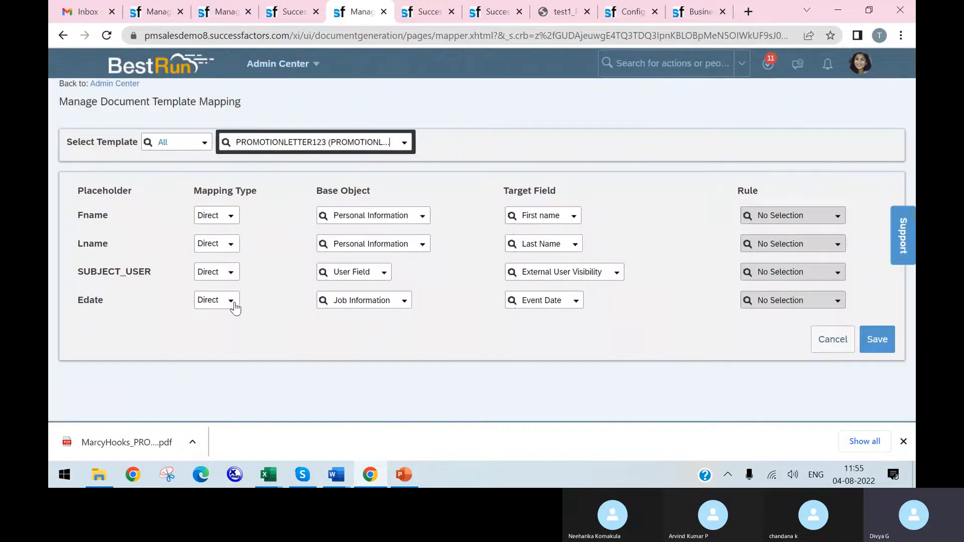
Step: Reload the template mapping page and check which mapping types the SUBJECT_USER placeholder offers
left_click(231, 273)
double_click(231, 279)
left_click(265, 306)
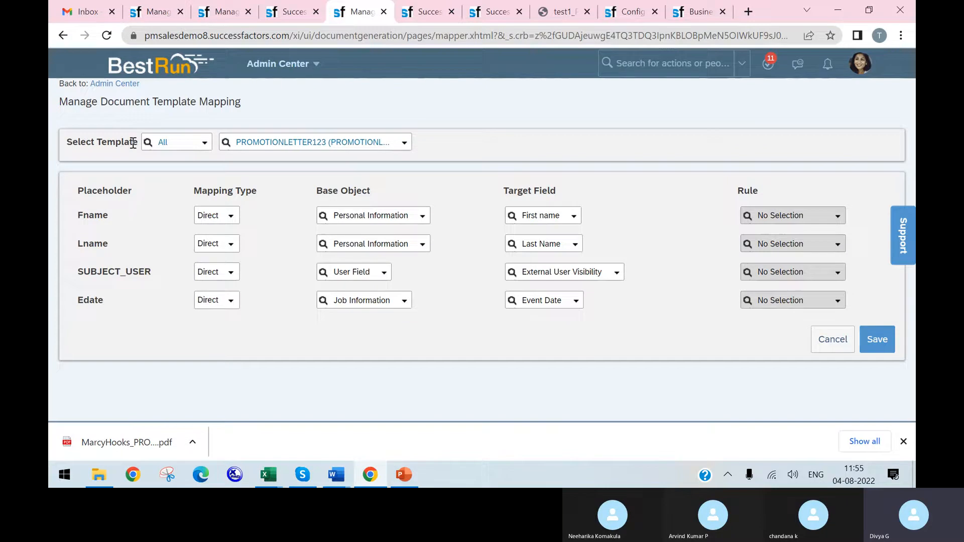
left_click(104, 39)
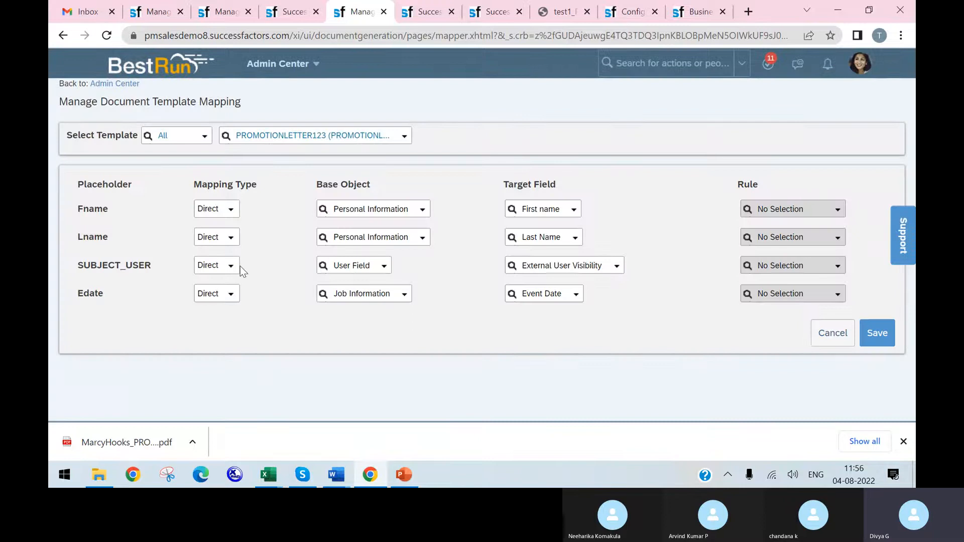
left_click(231, 266)
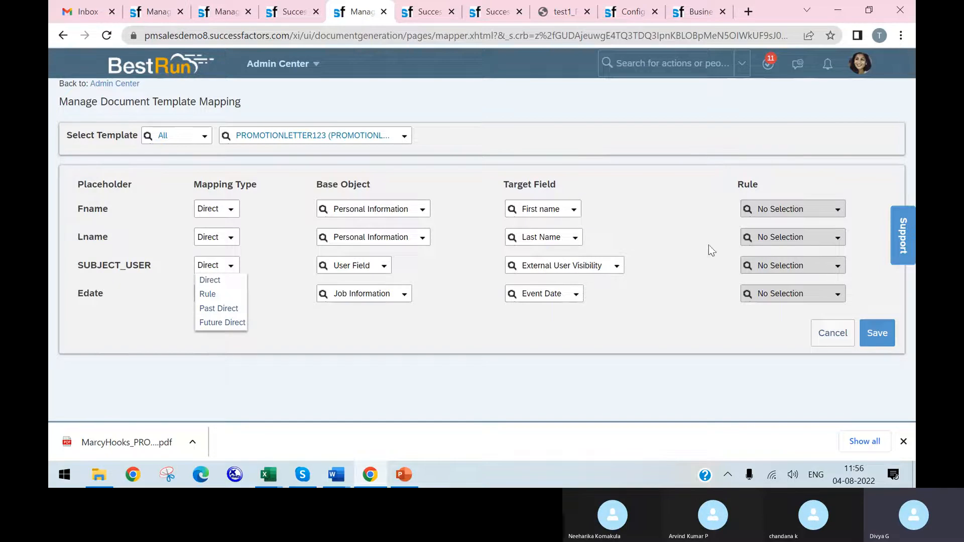
left_click(287, 11)
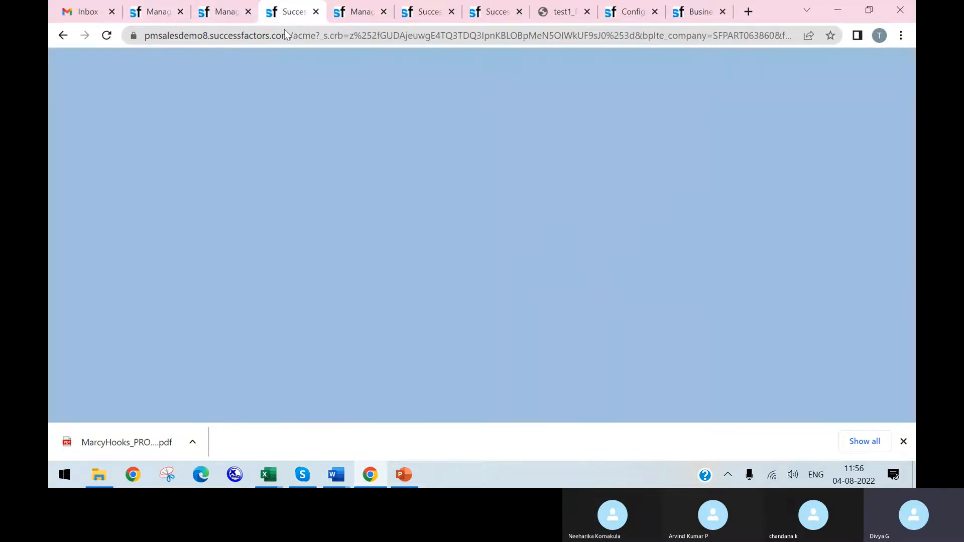
left_click(221, 14)
left_click(290, 16)
left_click(361, 15)
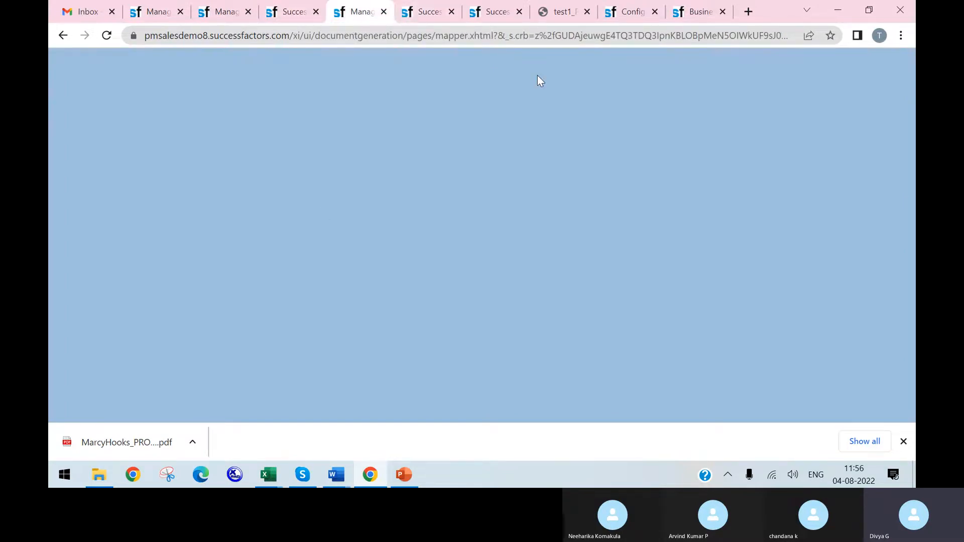
left_click(290, 14)
left_click(347, 17)
Step: Switch to PowerPoint to review the Document Generation overview slide, and return to the template mapping page in Chrome
left_click(404, 474)
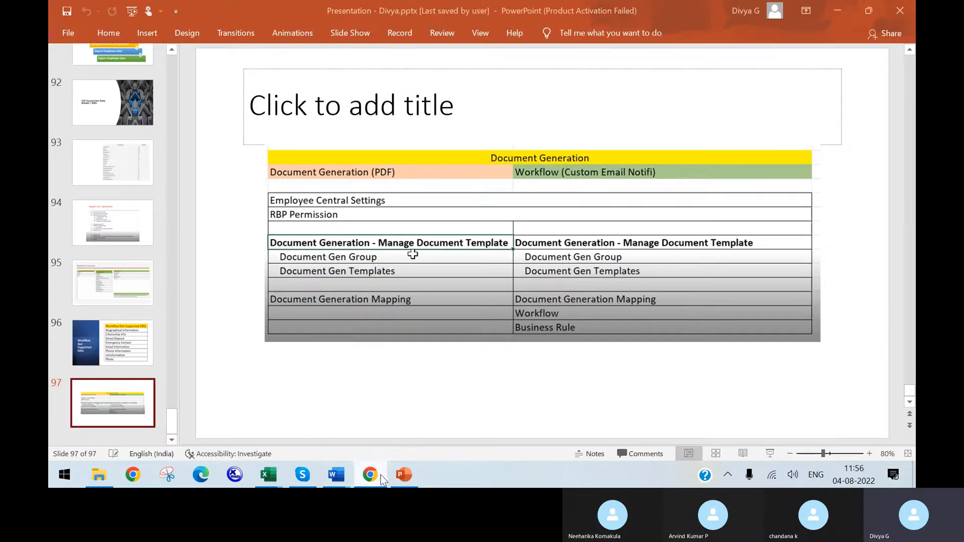
left_click(303, 474)
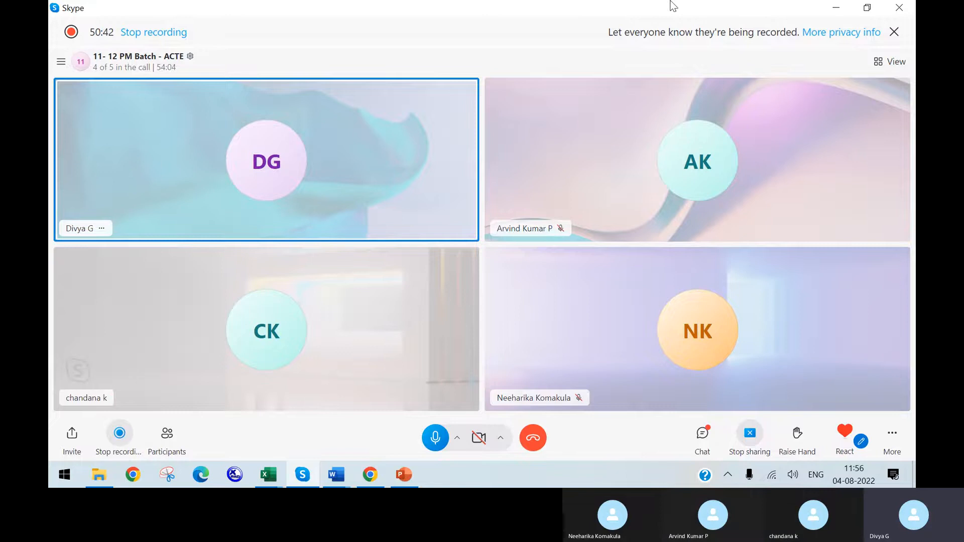
left_click(406, 475)
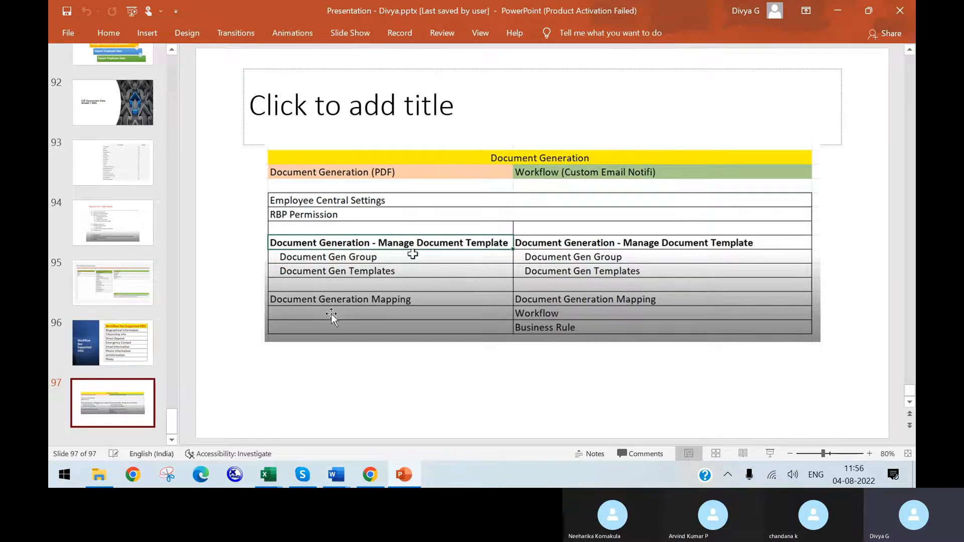
left_click(370, 475)
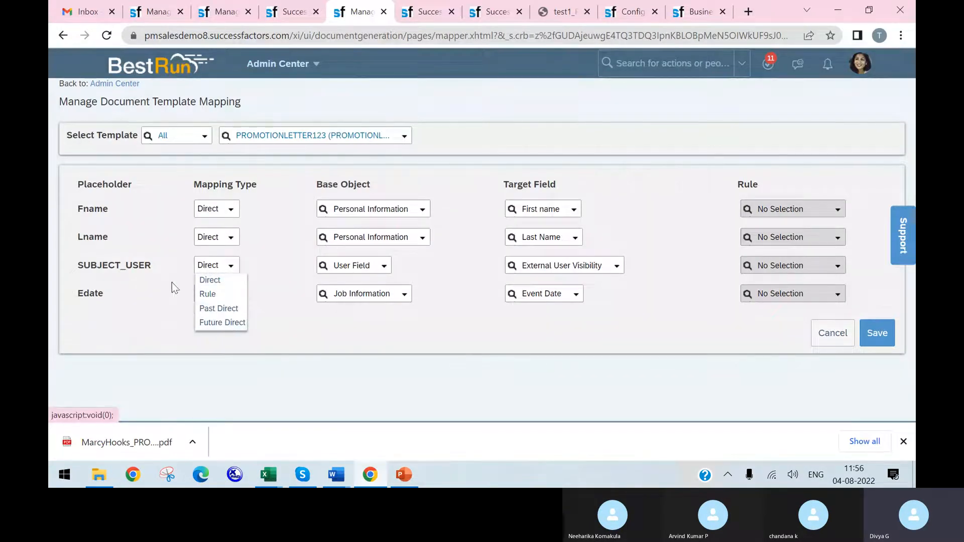
Step: Try the Future Direct mapping type for SUBJECT_USER and look through the available base objects
left_click(222, 322)
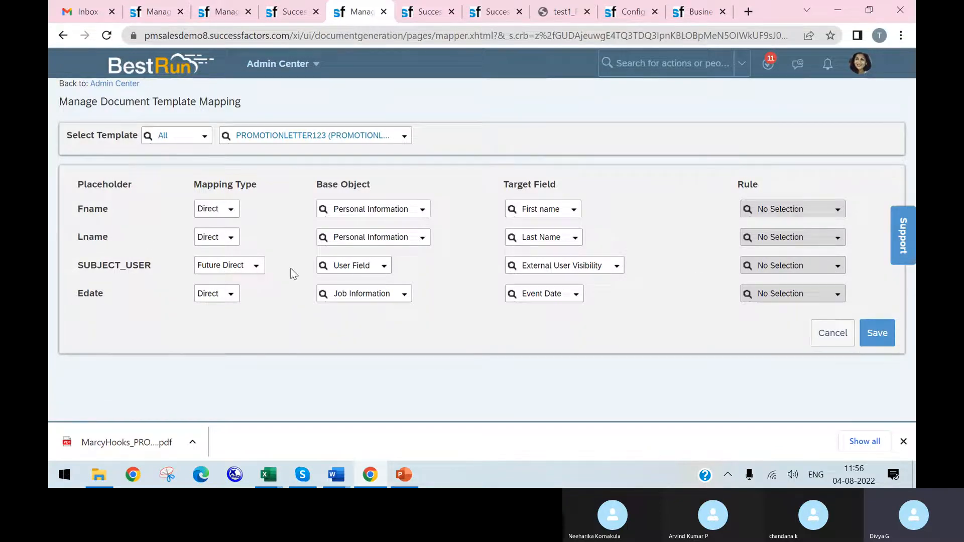
left_click(257, 274)
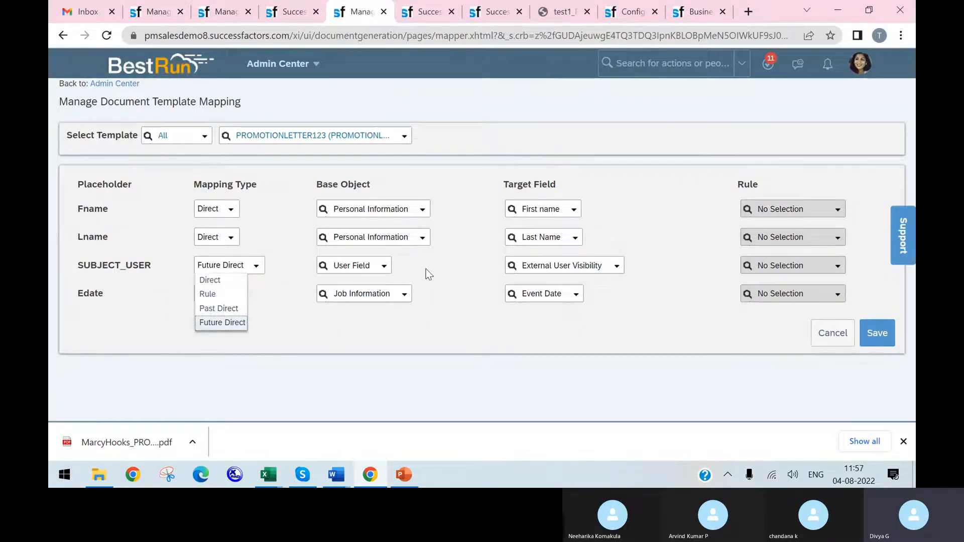
left_click(387, 271)
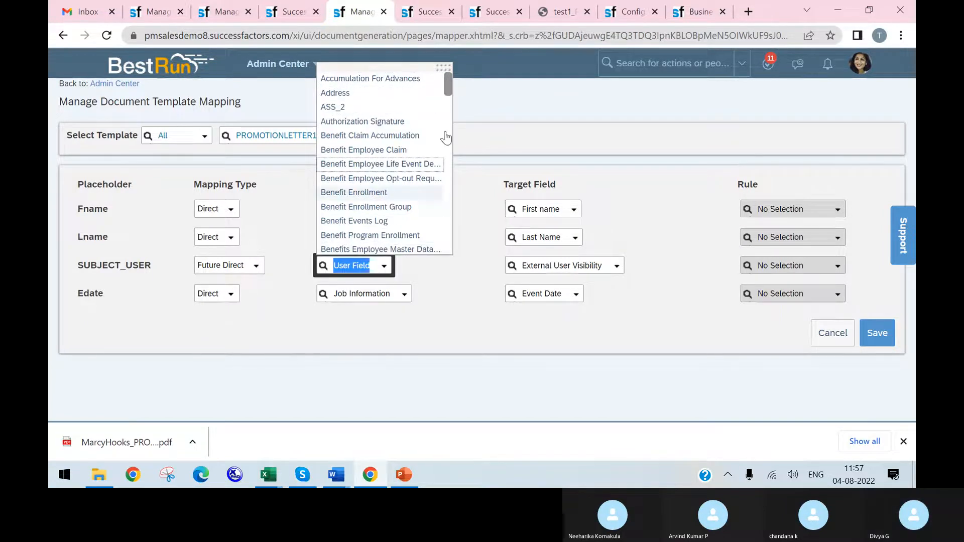
scroll(451, 90, "down", 1)
left_click_drag(451, 92, 417, 288)
left_click(386, 270)
left_click_drag(450, 94, 398, 320)
left_click(434, 272)
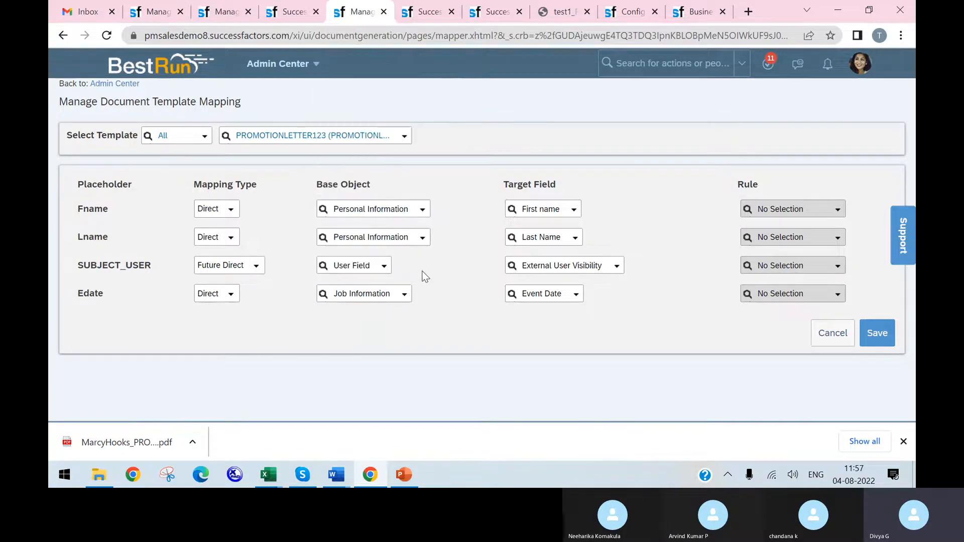
Step: Recheck the mapping type choices for SUBJECT_USER and reload the page to discard the unsaved Future Direct change
left_click(256, 265)
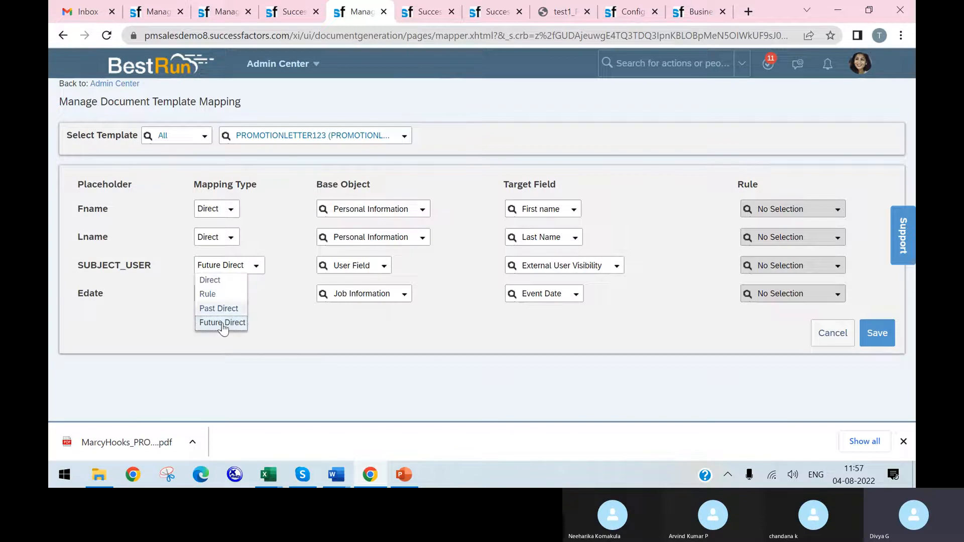
left_click(226, 321)
left_click(258, 271)
left_click(257, 268)
left_click(257, 269)
left_click(241, 318)
left_click(259, 268)
double_click(252, 318)
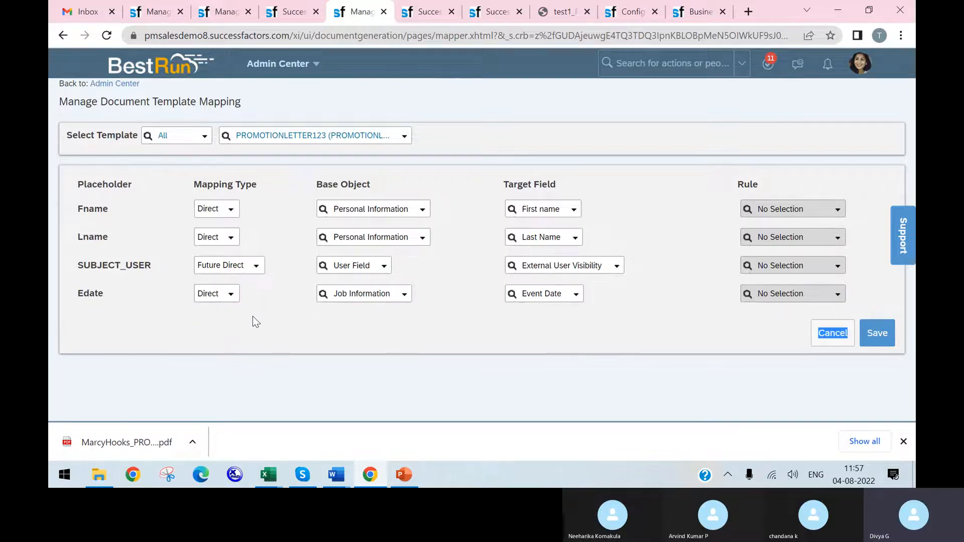
left_click(106, 36)
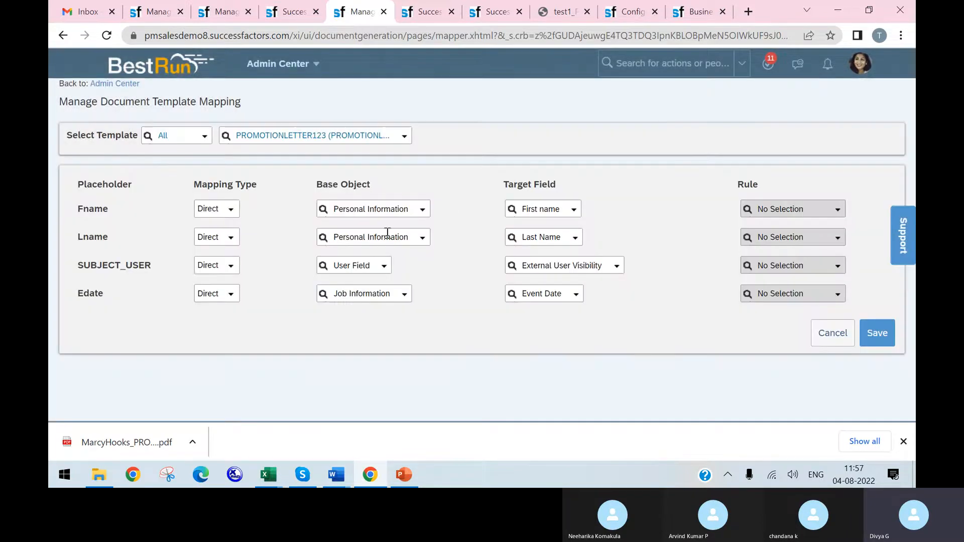
Step: Search the templates for "addr" and load the mapping of the Address_Chnge template
left_click(232, 267)
left_click(383, 137)
type("adr")
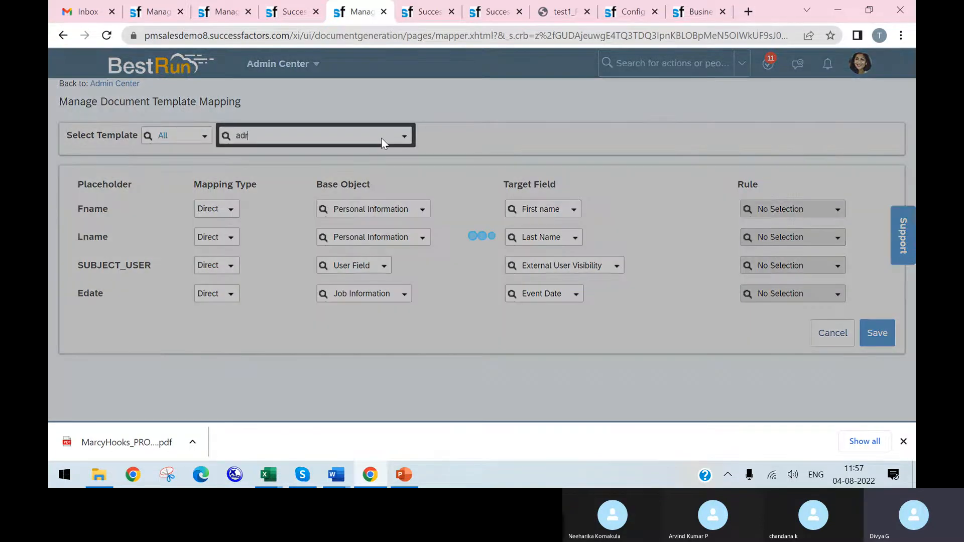
key("BackSpace")
type("dr")
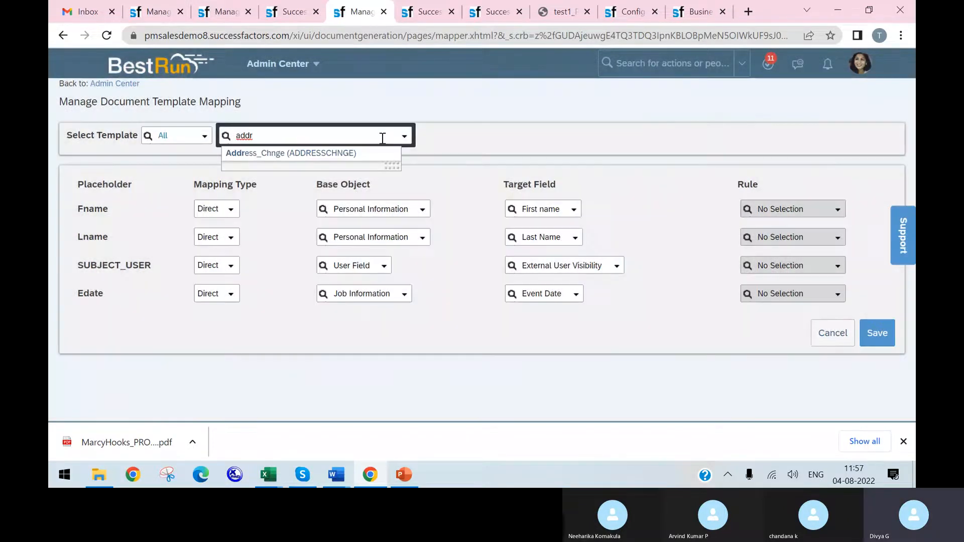
left_click(332, 153)
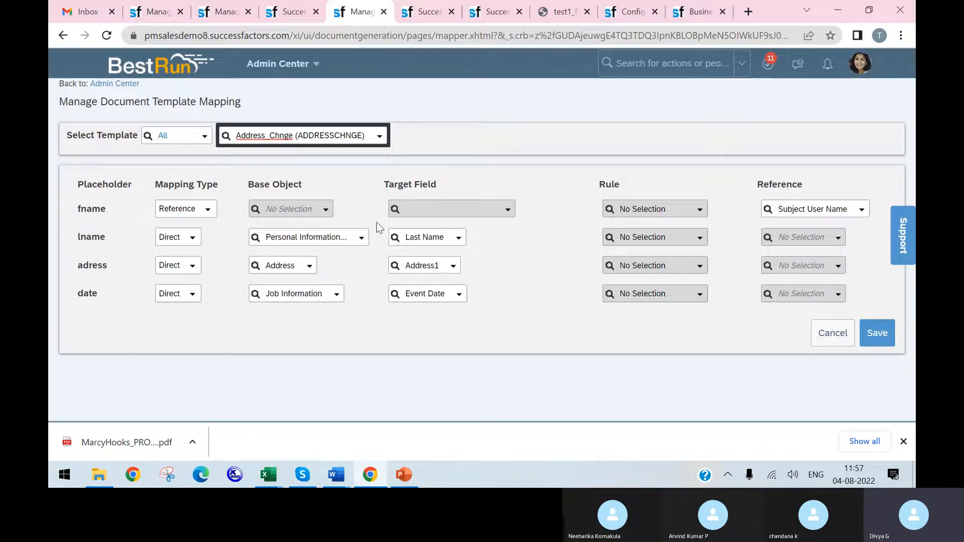
Step: Look through the Reference options available for the fname placeholder of Address_Chnge and keep the existing selection
left_click(860, 209)
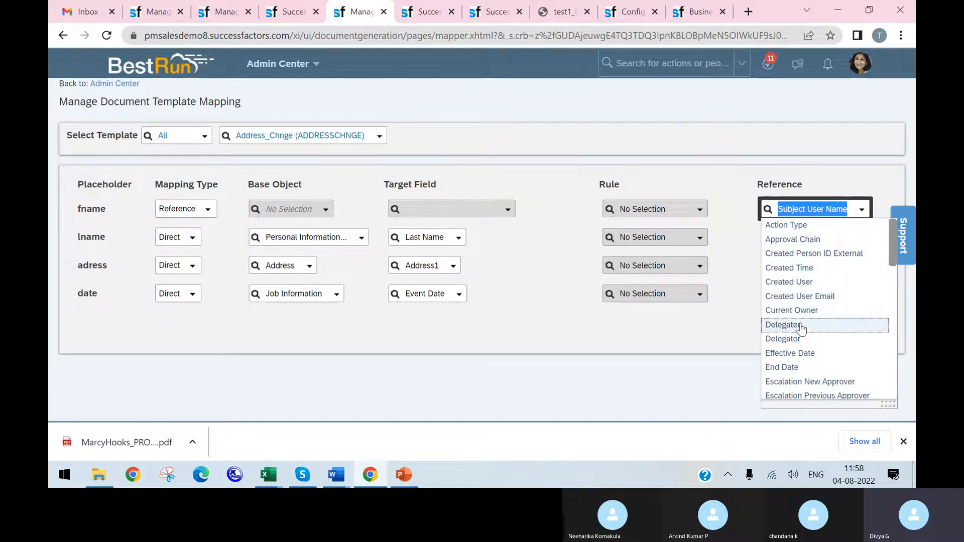
scroll(809, 351, "down", 1)
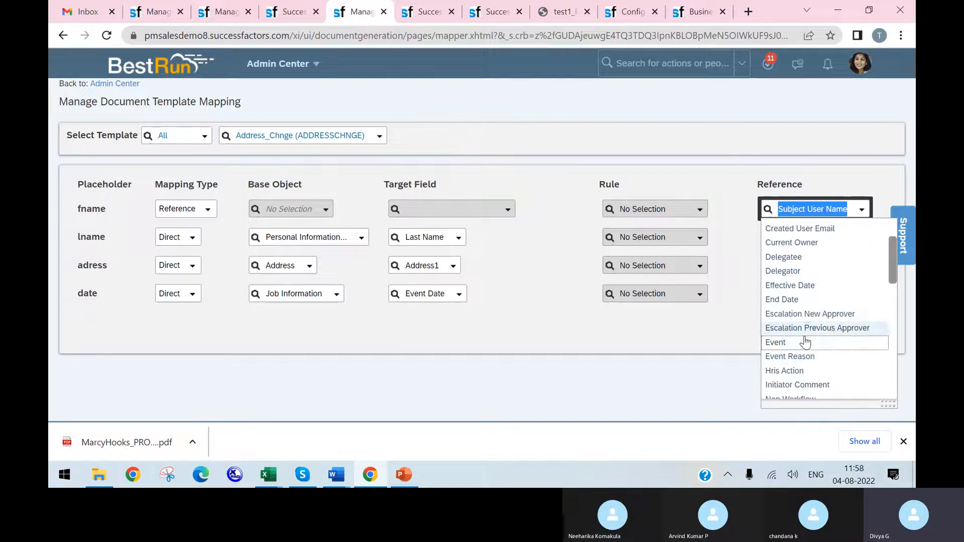
scroll(806, 338, "down", 1)
scroll(805, 369, "down", 8)
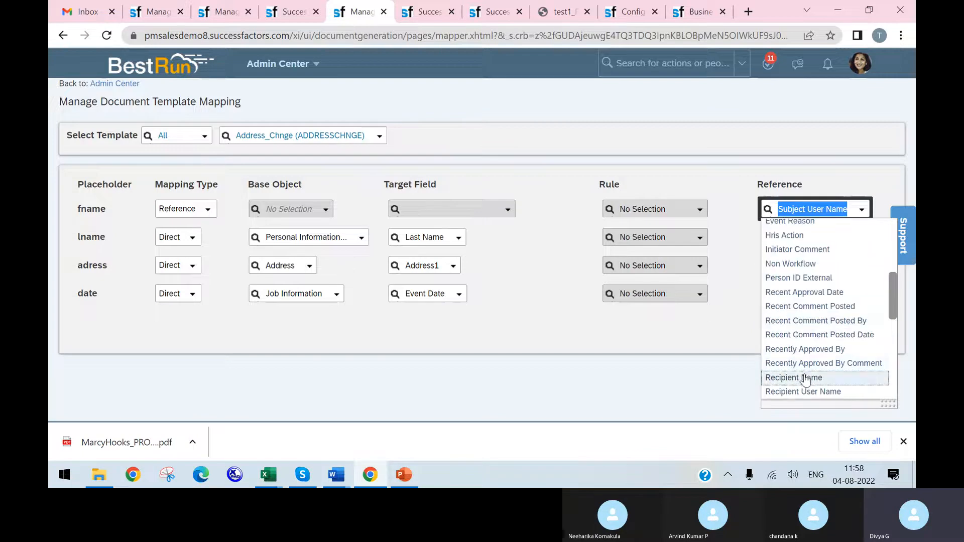
scroll(810, 363, "down", 3)
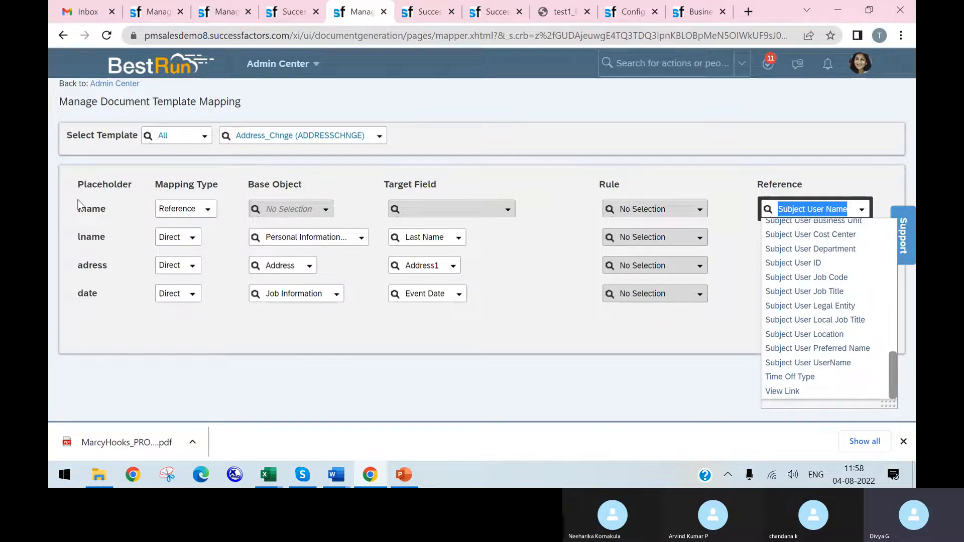
left_click(312, 210)
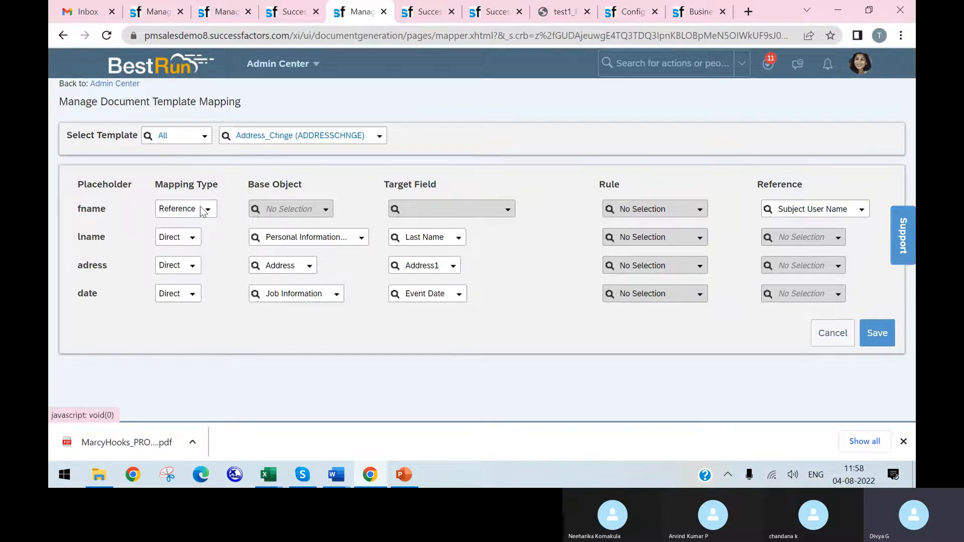
Step: Review the Subject User entries through the end of the fname placeholder's Reference list, leaving its mapping as it is
left_click(861, 210)
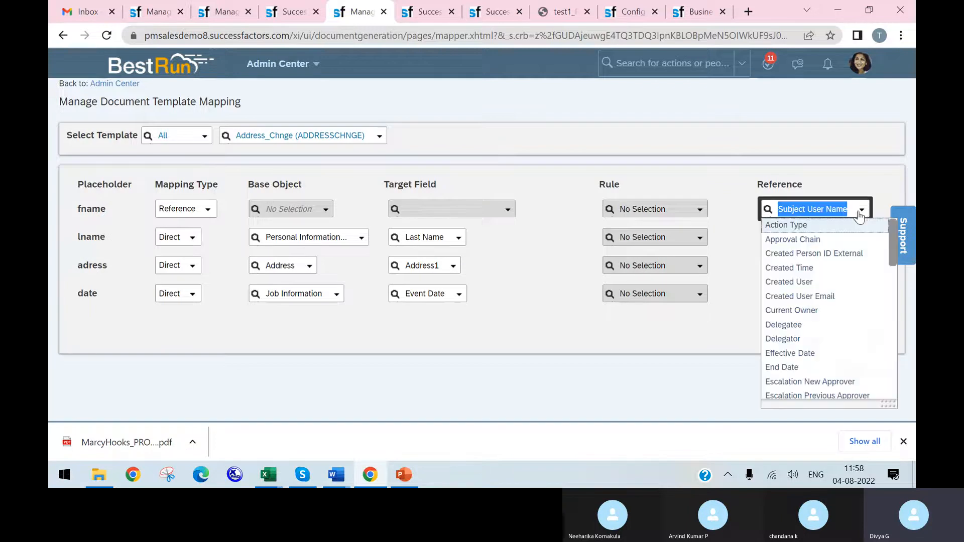
scroll(818, 322, "down", 8)
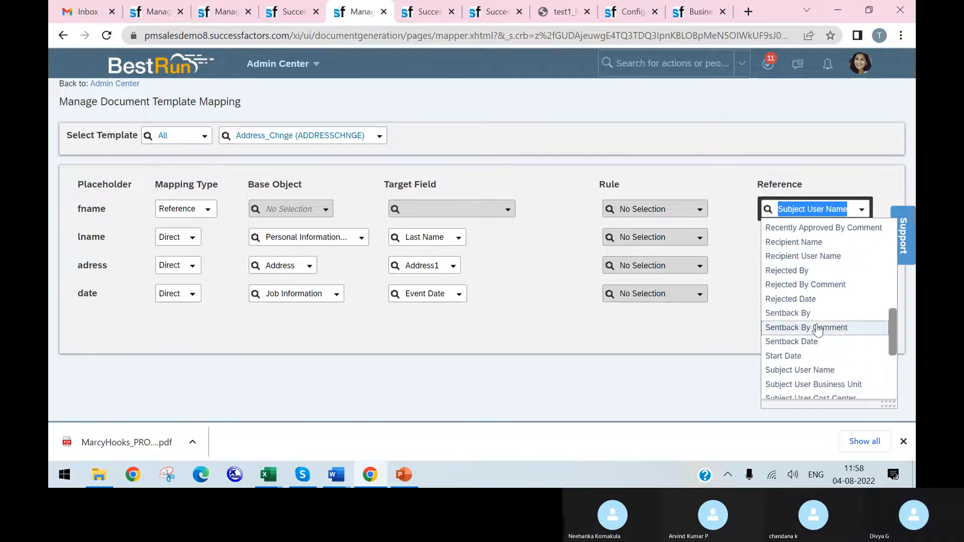
scroll(820, 306, "down", 1)
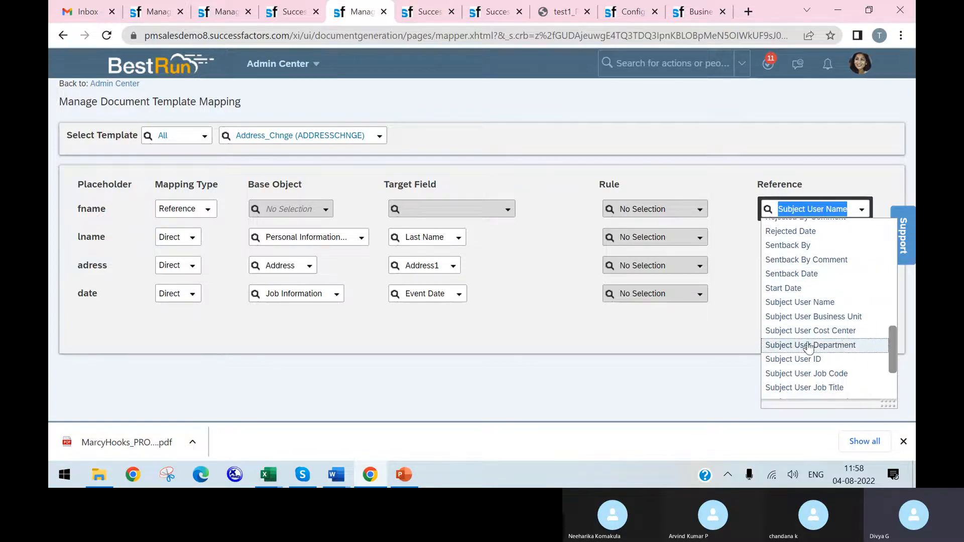
scroll(820, 347, "down", 4)
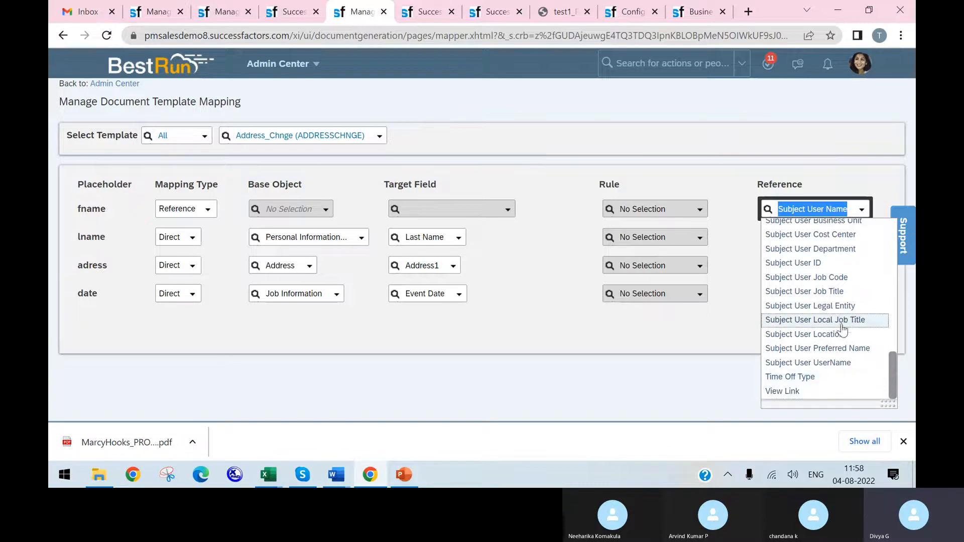
left_click(735, 358)
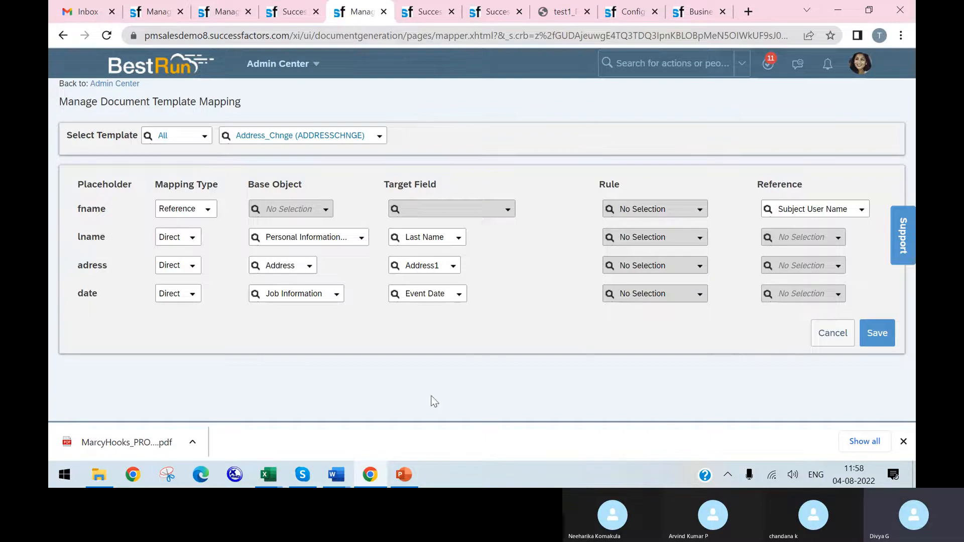
left_click(362, 481)
left_click(302, 479)
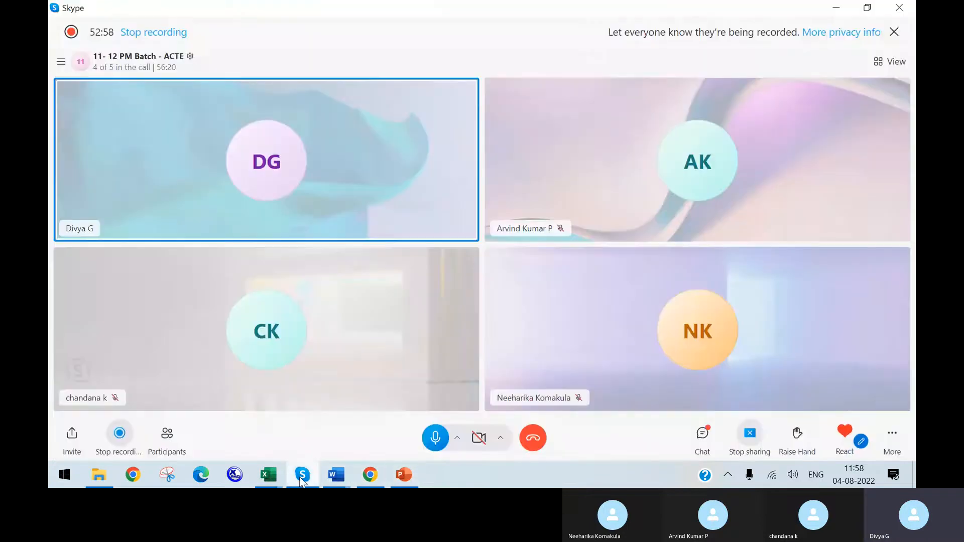
left_click(375, 474)
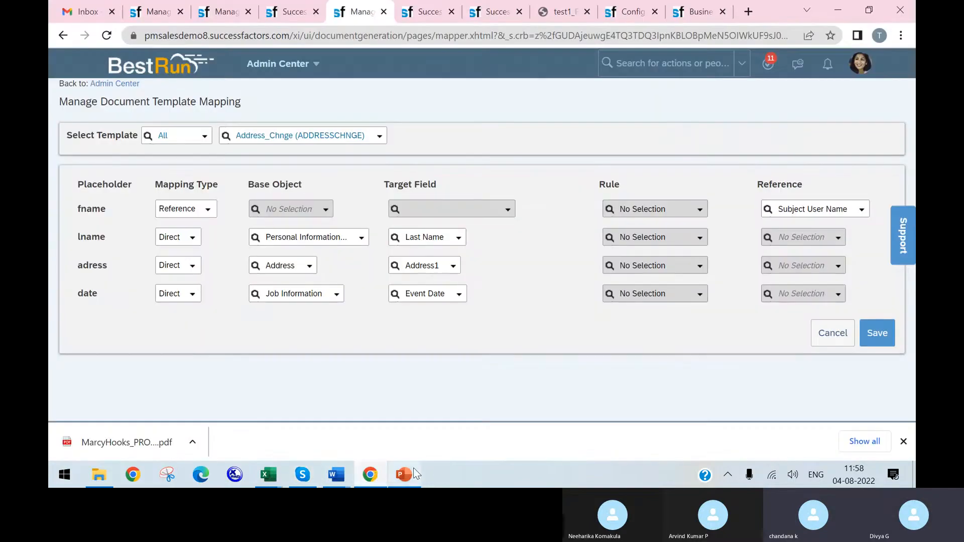
mouse_move(408, 472)
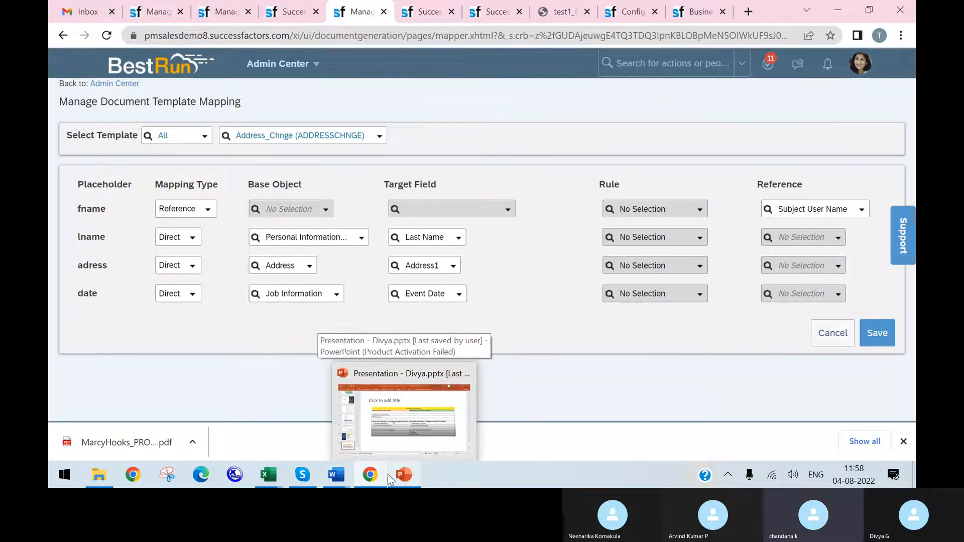
Step: Close the surplus browser tabs after the current Manage Document Template Mapping tab
left_click(723, 12)
left_click(723, 11)
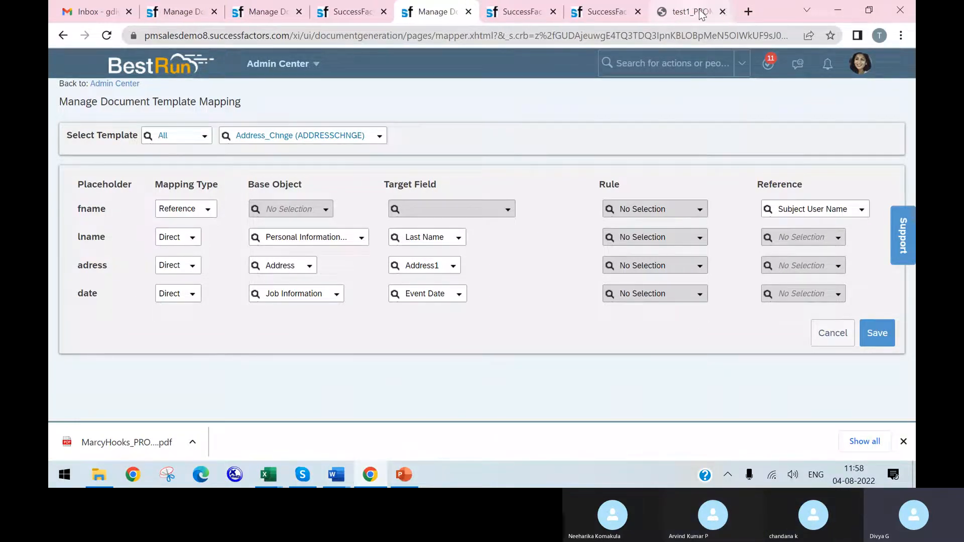
left_click(722, 12)
left_click(722, 12)
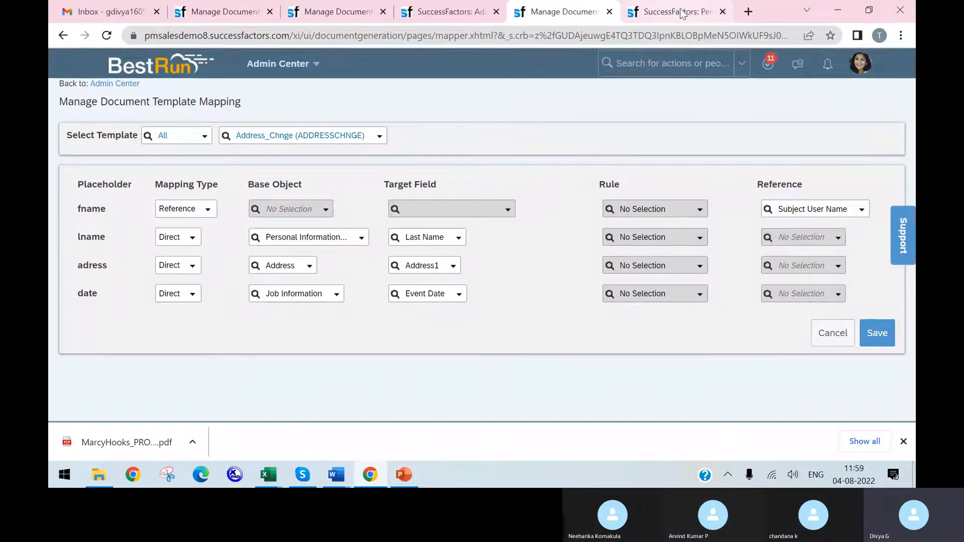
left_click(723, 12)
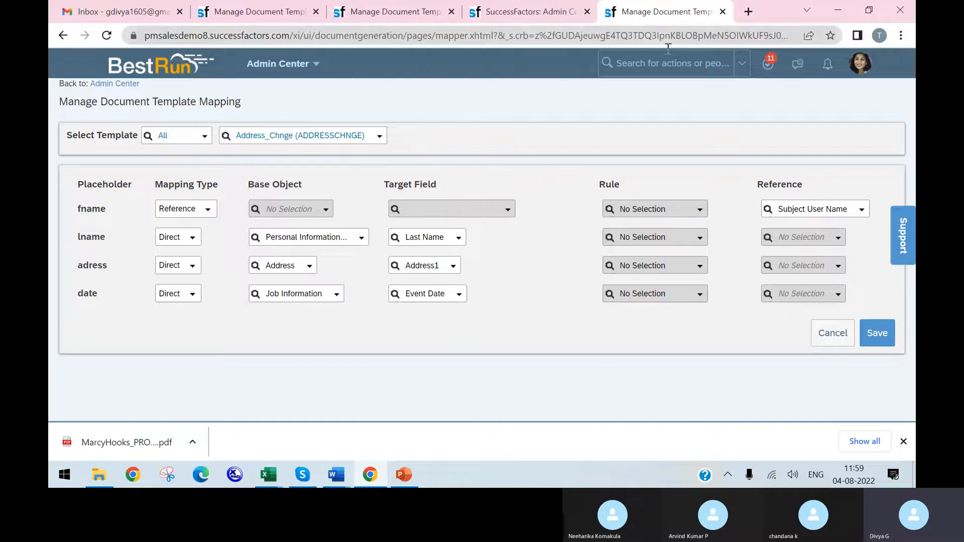
Step: Search the admin actions for "data re", expand the full list of matches and open Data Retention Management
left_click(662, 61)
type("data")
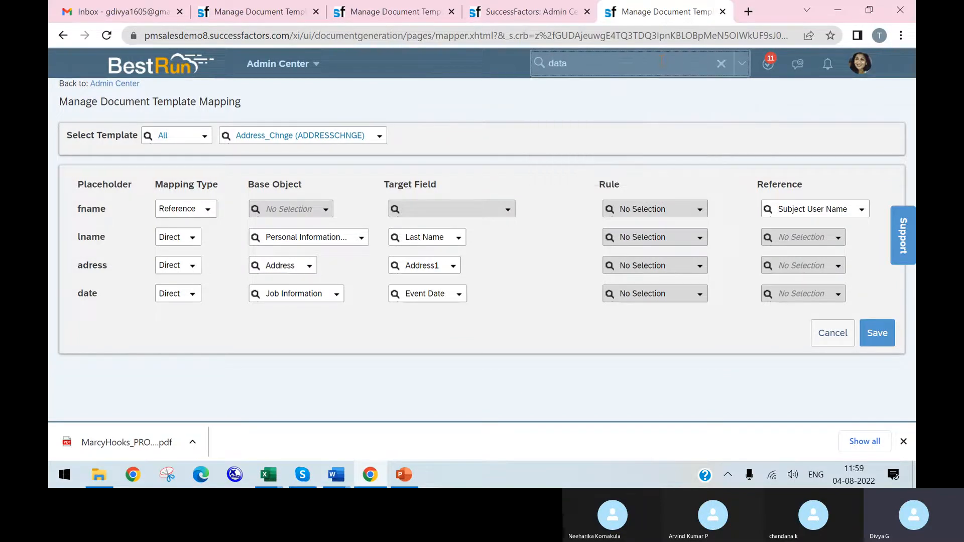
type(" re")
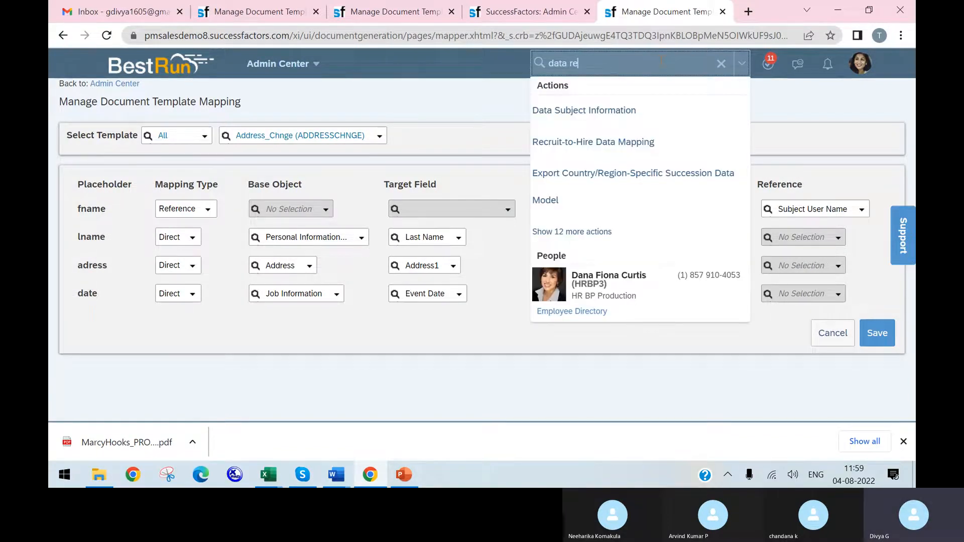
left_click(608, 232)
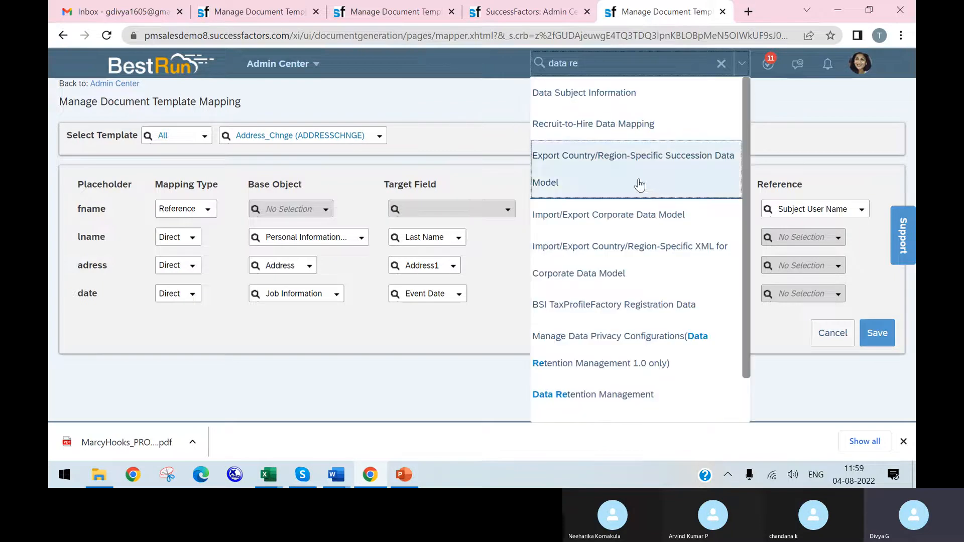
left_click(617, 395)
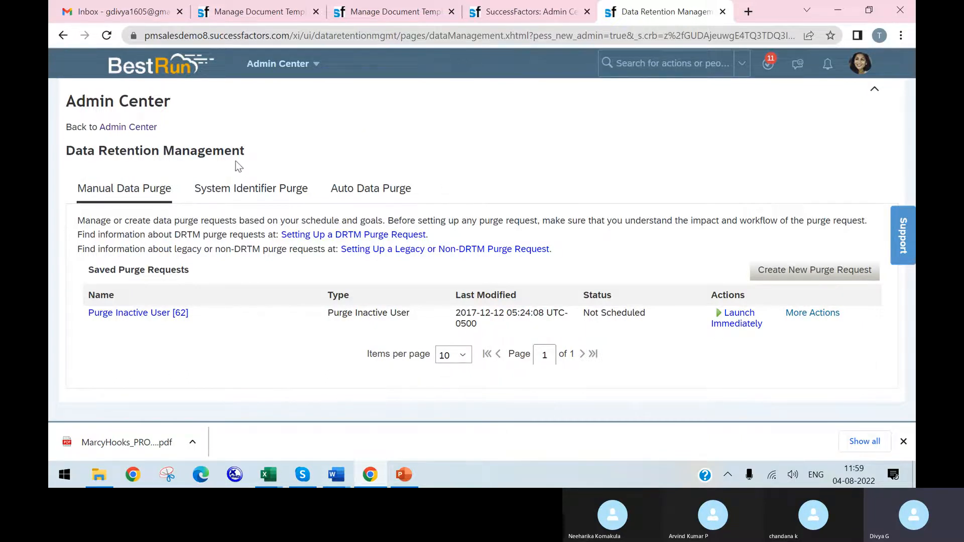
Step: Start a new purge request of type Purge Inactive User and set its rule to select a single user
left_click(795, 278)
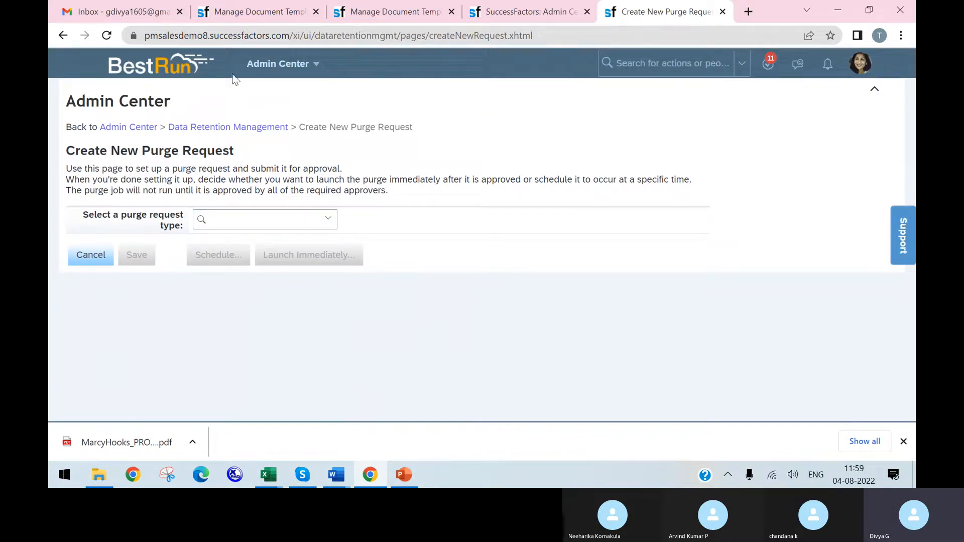
left_click(321, 221)
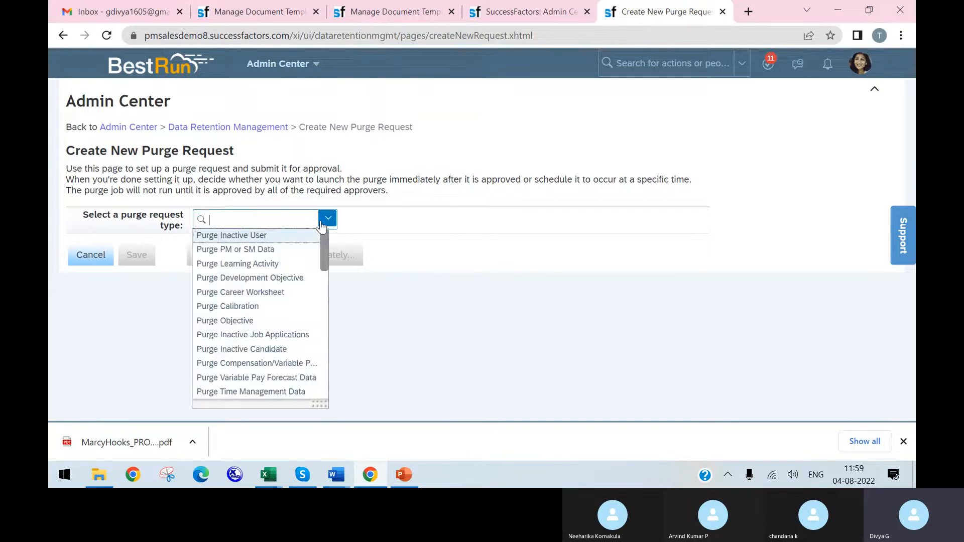
left_click(279, 238)
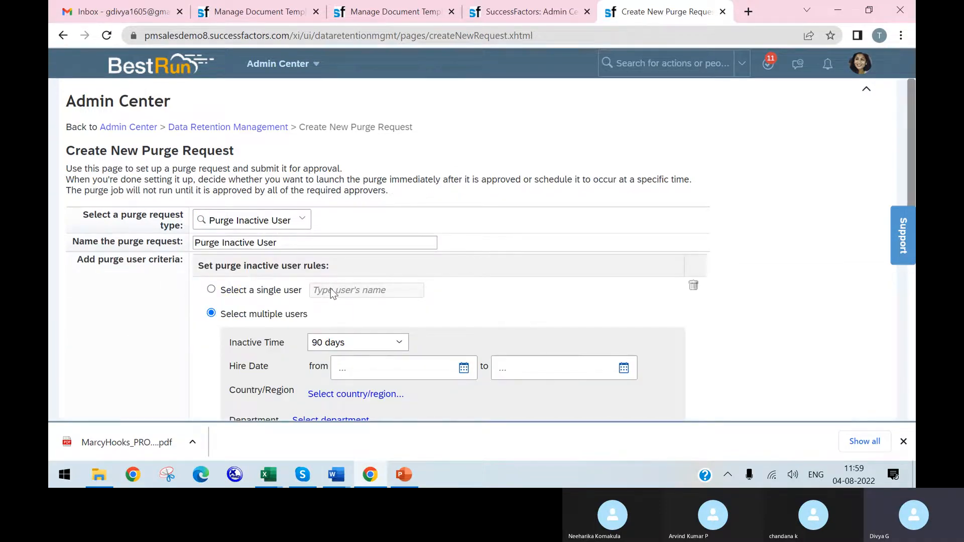
left_click(212, 290)
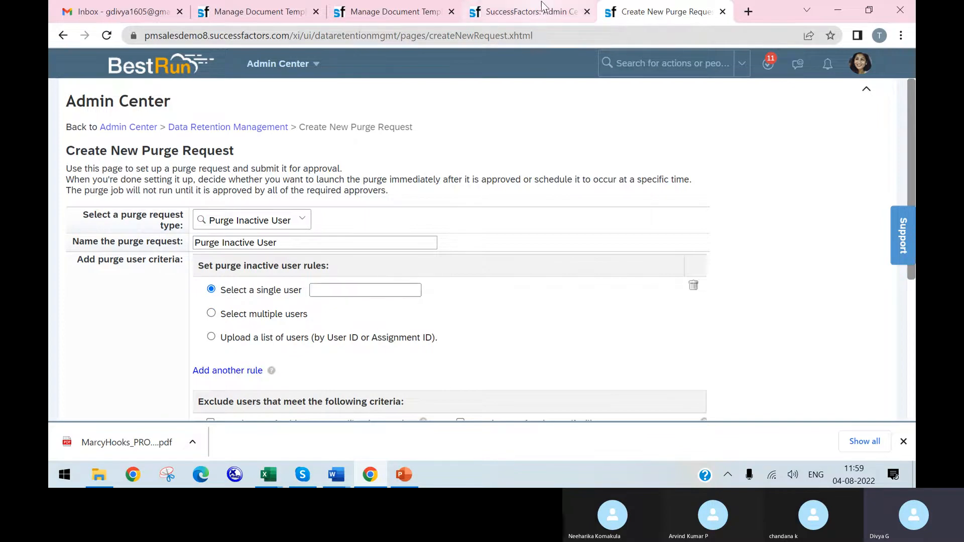
Step: Search for "test inactive" from the browser tab showing the System Admin permission role
left_click(543, 11)
left_click(636, 63)
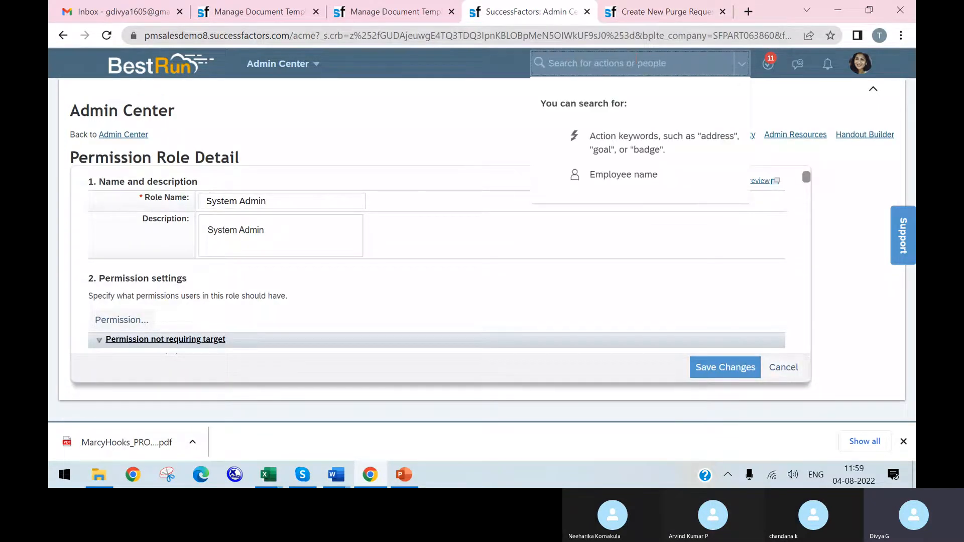
type("test ")
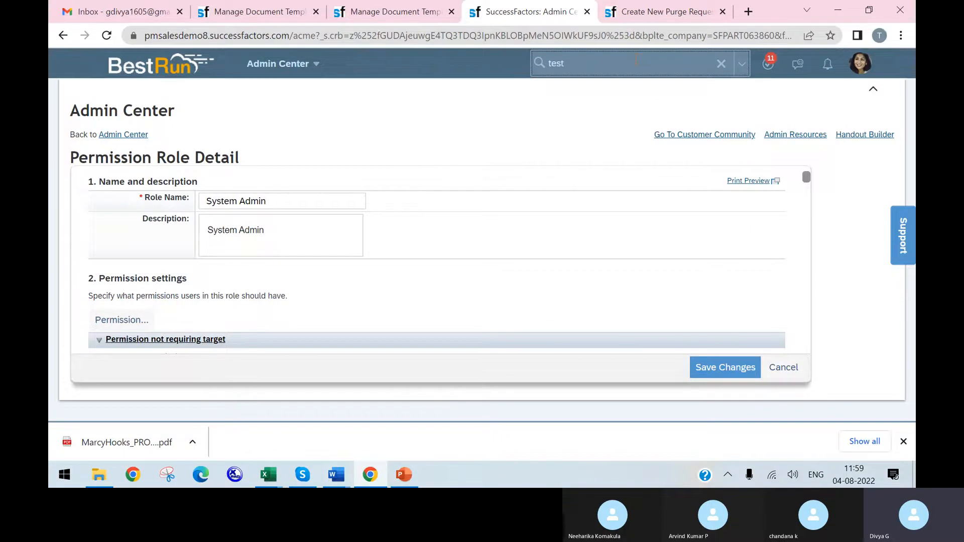
type("inactive")
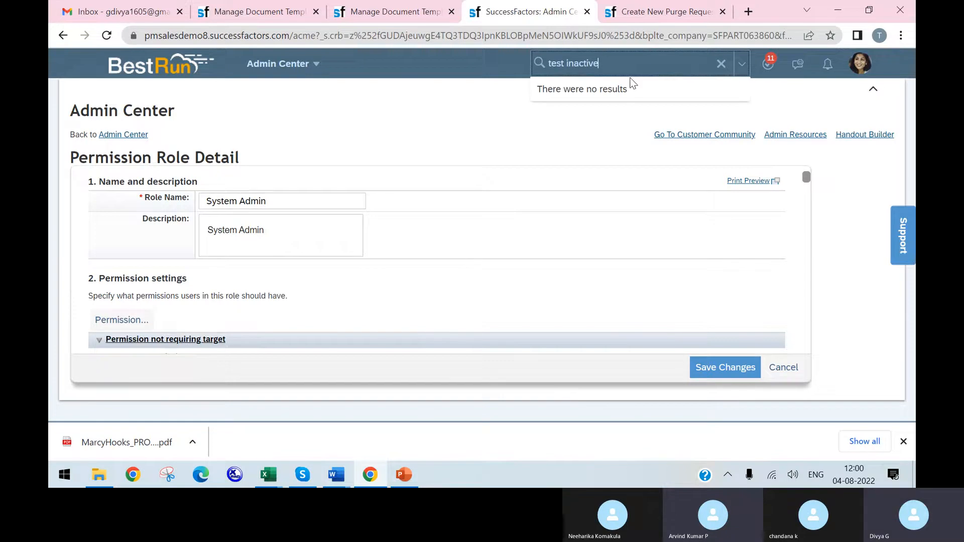
Step: Shorten the search to "inactive", view the Rehire Inactive Employee list and return to the purge request
left_click_drag(566, 63, 522, 68)
key("BackSpace")
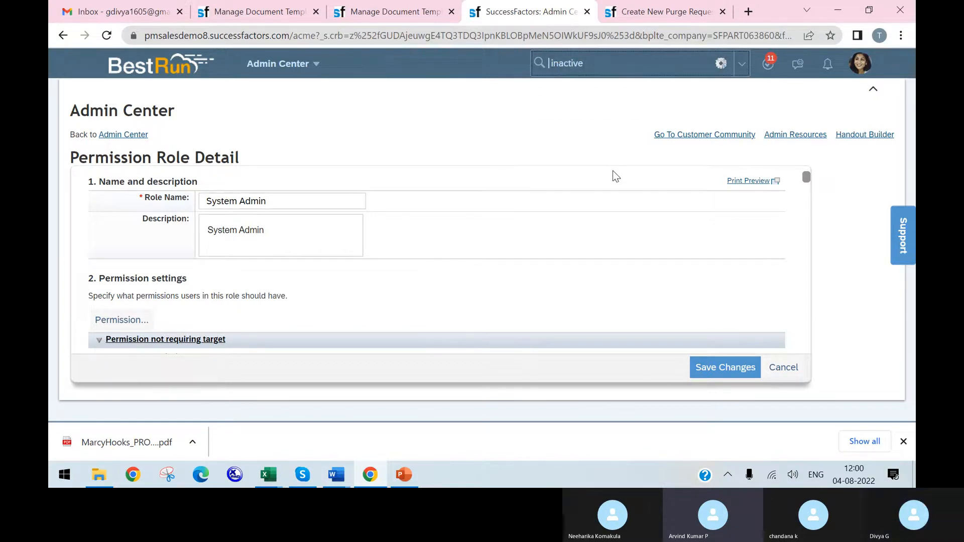
left_click(612, 106)
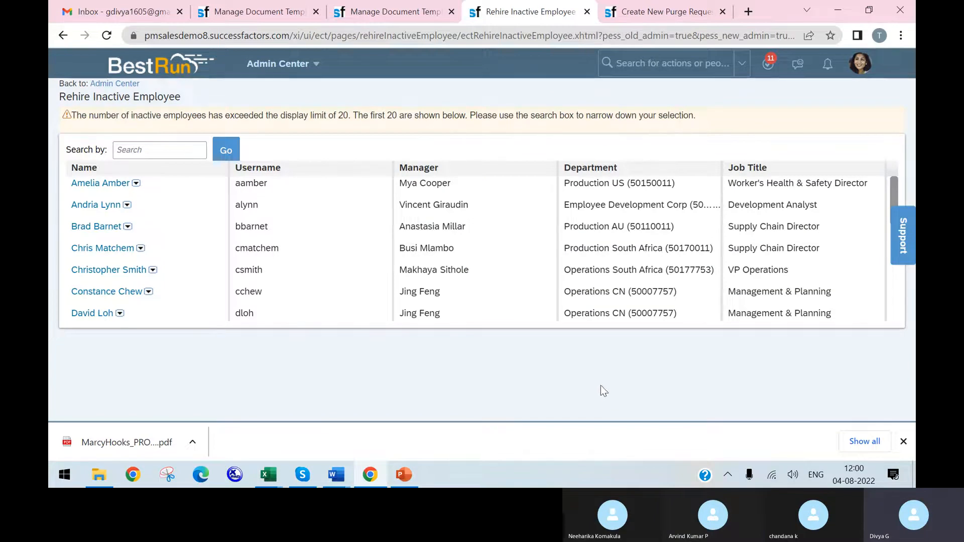
left_click(111, 182)
left_click(644, 11)
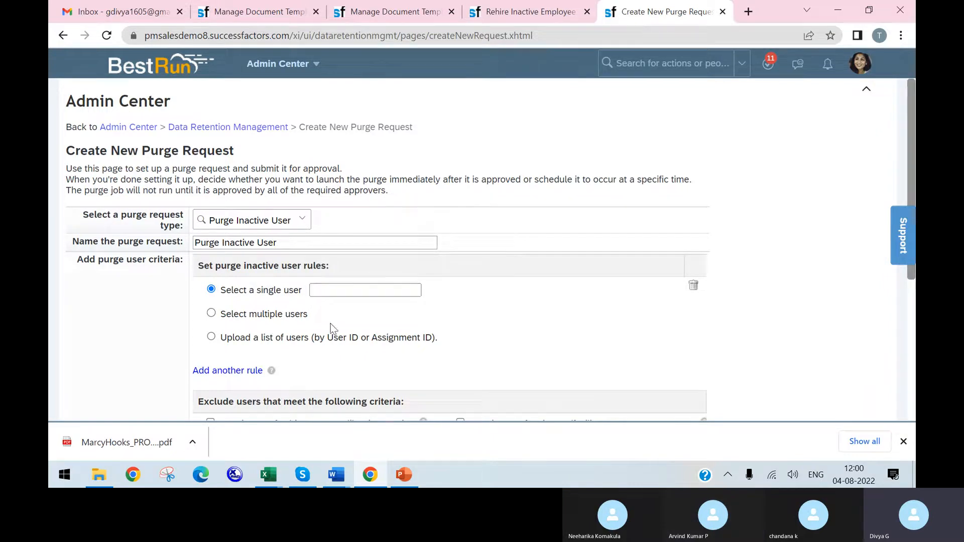
Step: Examine the user exclusion criteria, the approver field and the save and launch options of the purge request
scroll(519, 329, "down", 5)
left_click(211, 184)
left_click(211, 211)
left_click(210, 228)
left_click(460, 183)
left_click(460, 210)
left_click(460, 227)
left_click(460, 244)
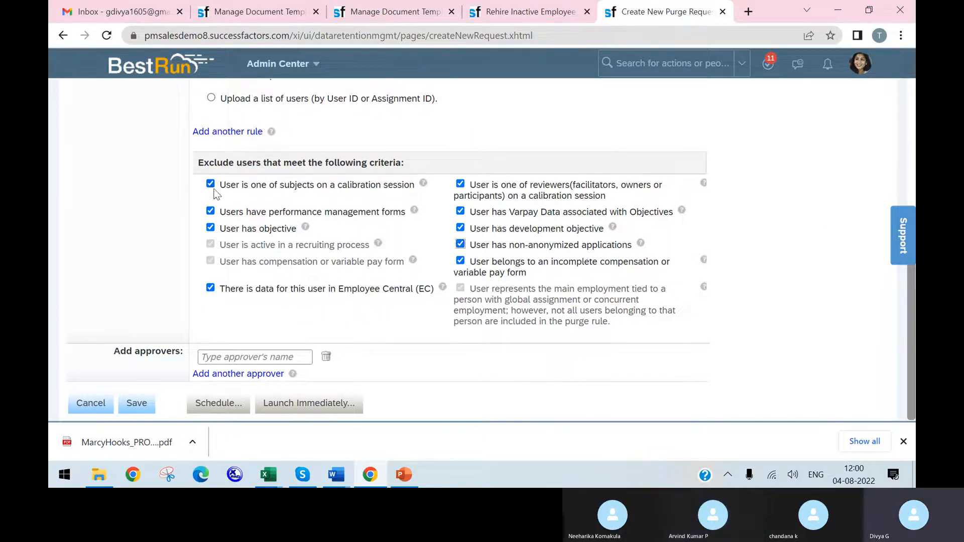
left_click(134, 403)
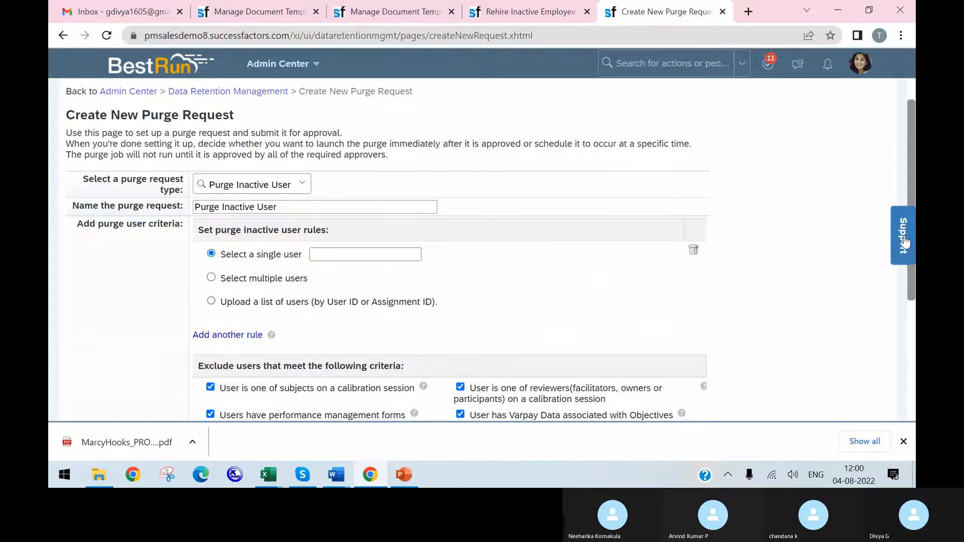
Step: Look over the multiple-user criteria and switch the purge rule to uploading a list of users by User ID or Assignment ID
left_click(211, 277)
scroll(280, 300, "down", 3)
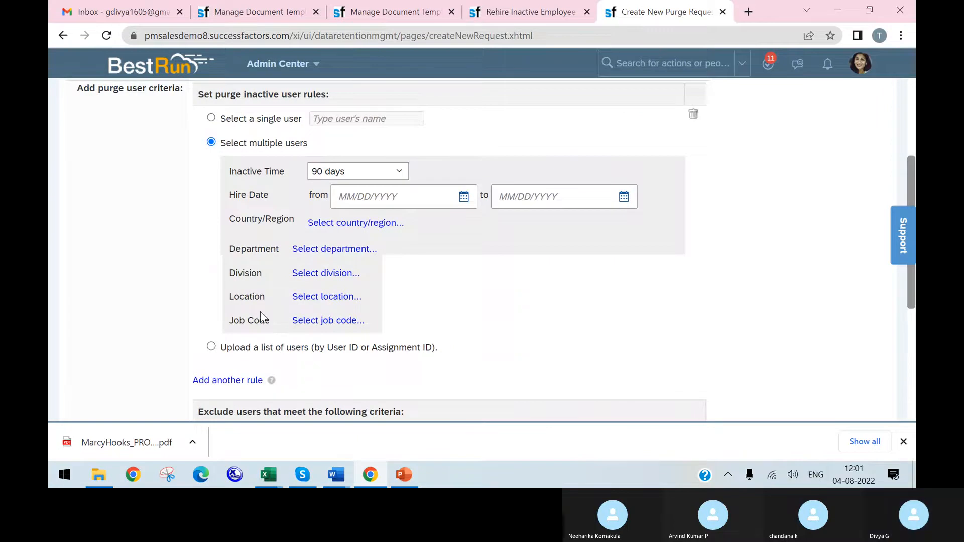
left_click(211, 347)
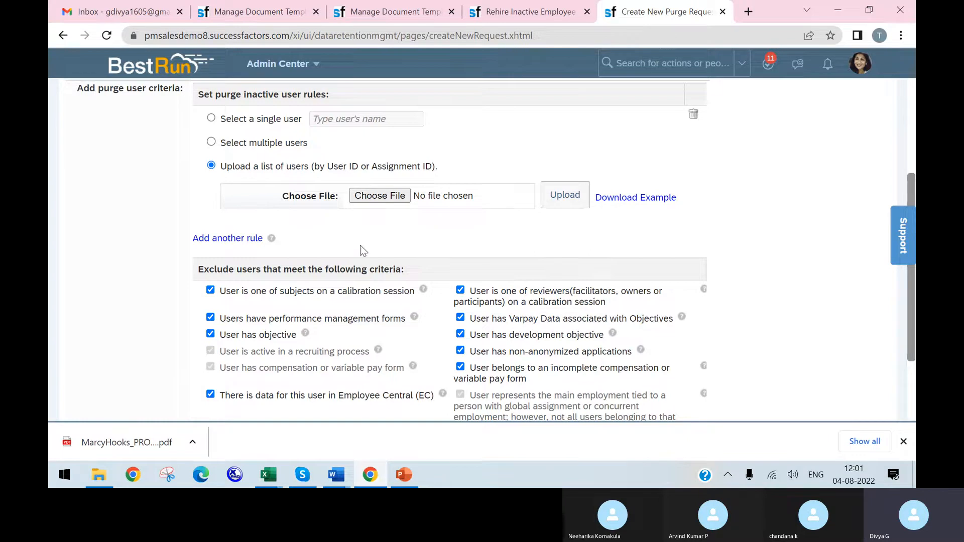
scroll(402, 324, "down", 1)
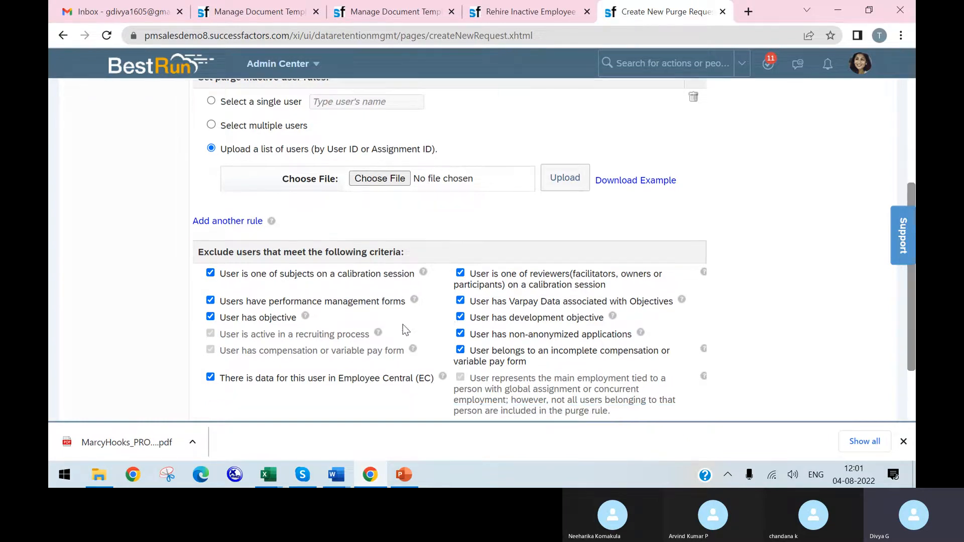
scroll(611, 320, "down", 1)
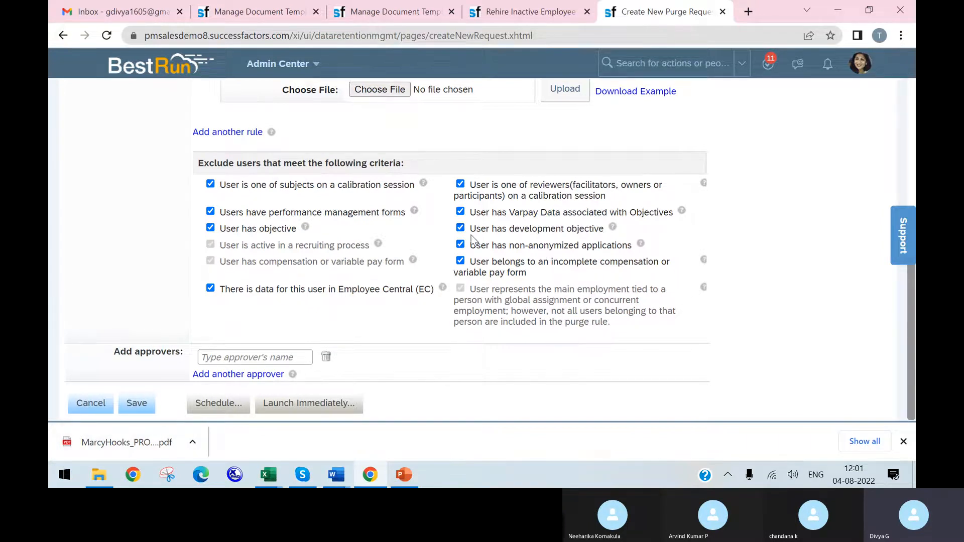
scroll(497, 246, "up", 6)
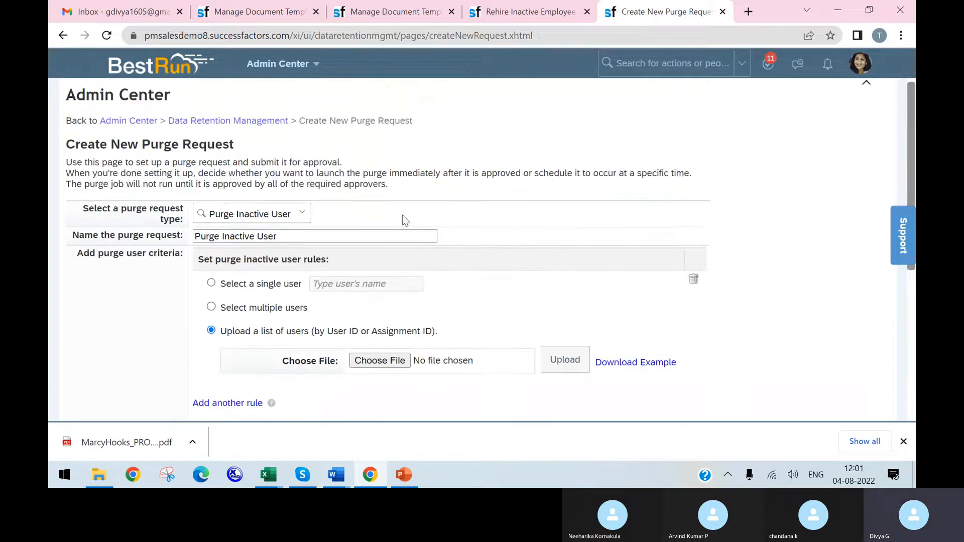
left_click_drag(68, 151, 247, 152)
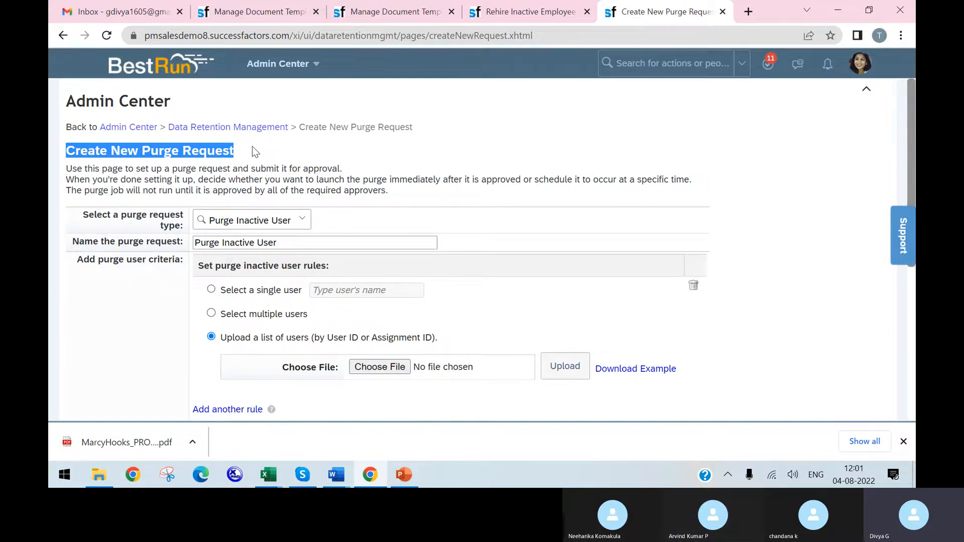
Step: Search for "manage themes" and open the Manage Themes page
left_click(668, 63)
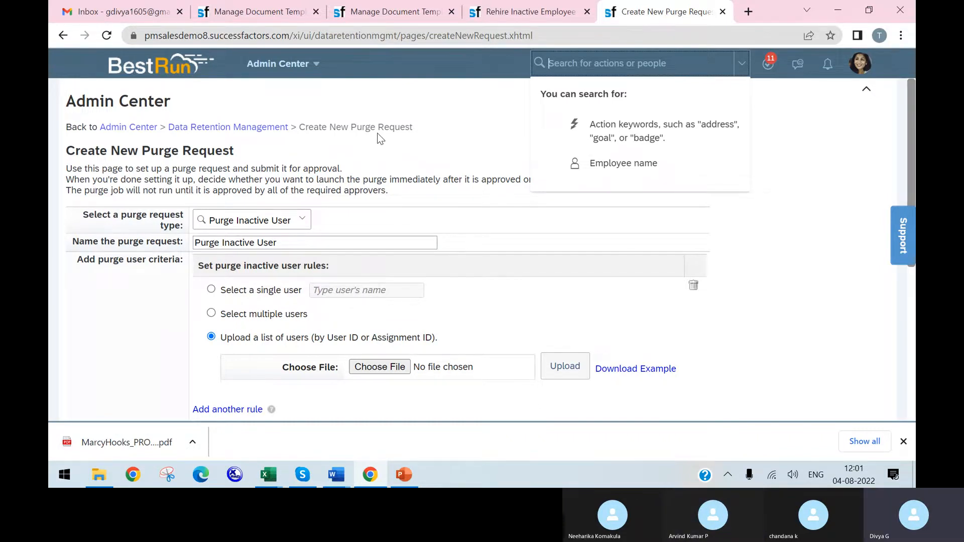
type("manage themes")
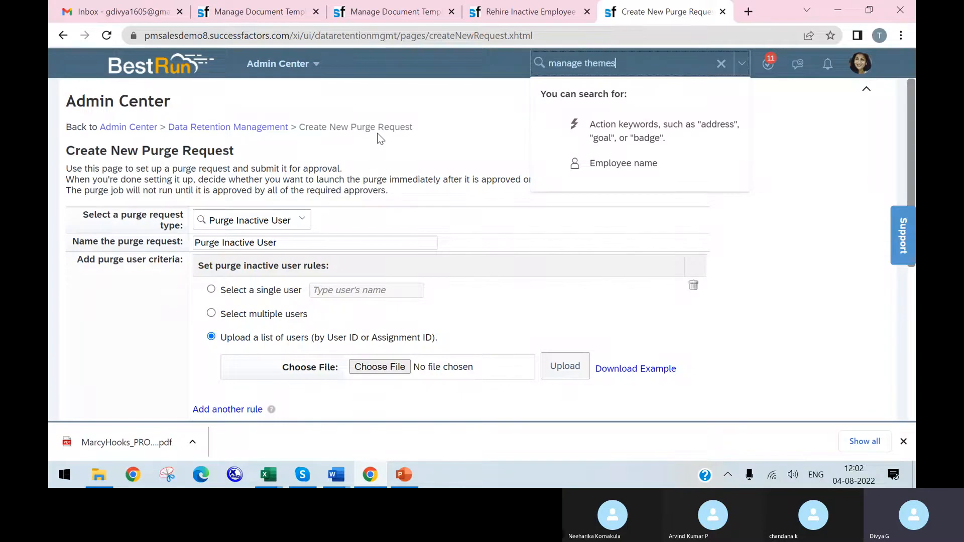
key("Return")
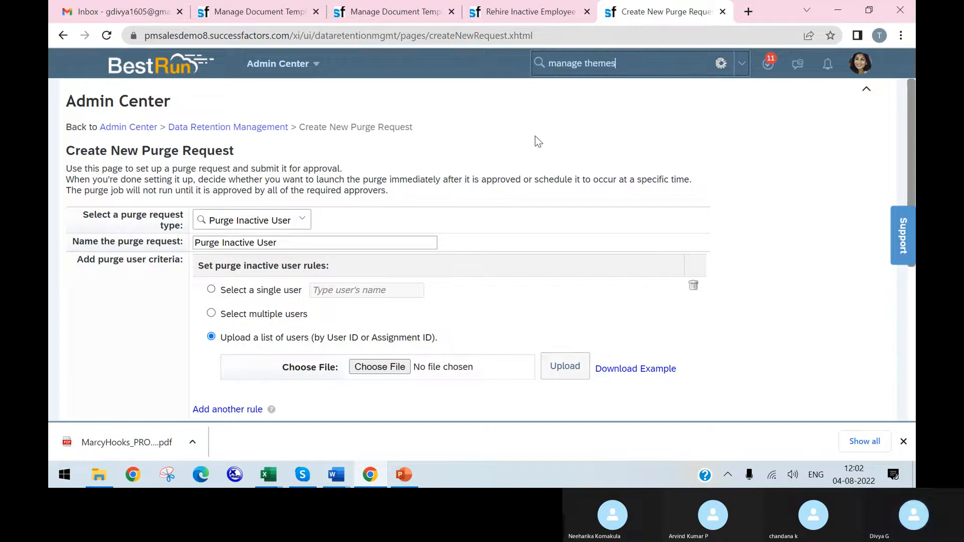
left_click(585, 94)
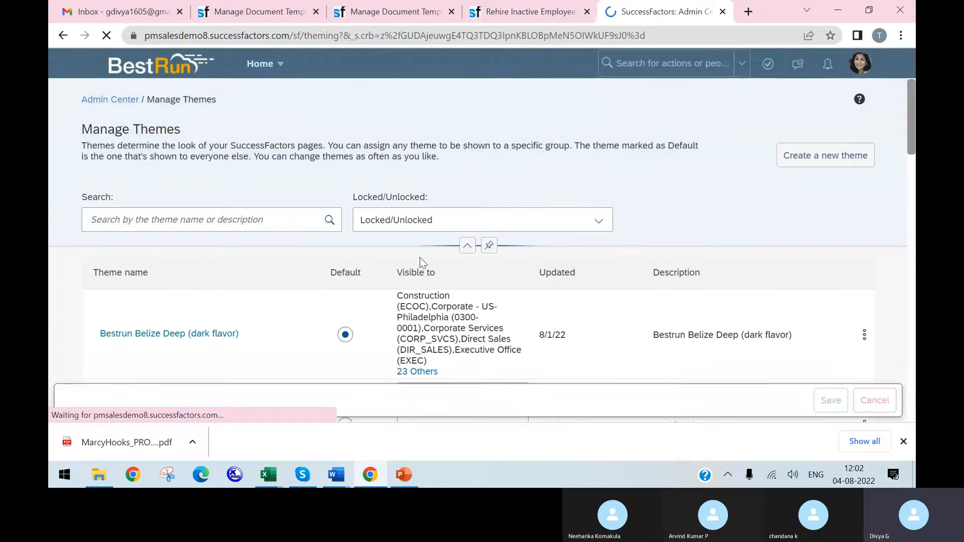
Step: Look over the list of themes, including their default, visibility, update date and description columns
scroll(374, 250, "down", 5)
scroll(322, 249, "up", 3)
scroll(270, 250, "up", 3)
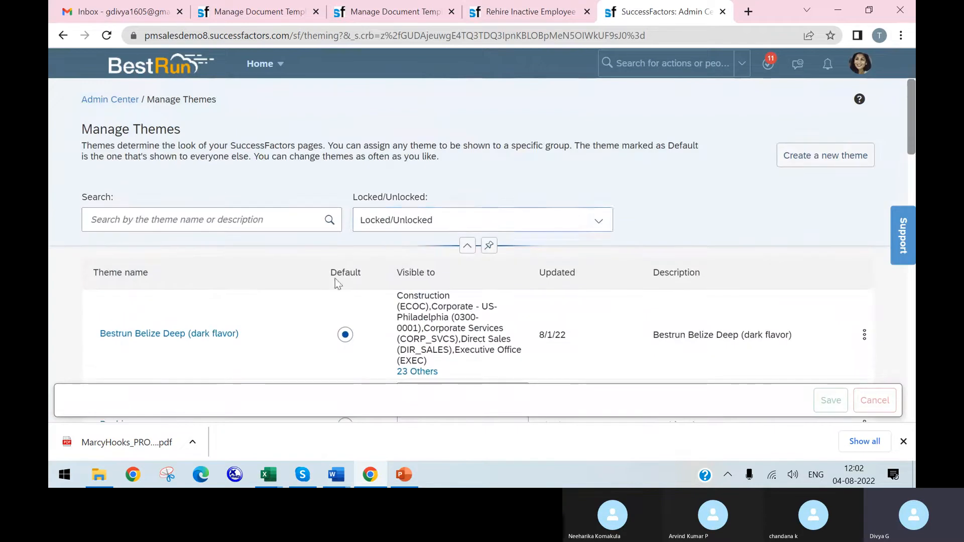
scroll(180, 289, "down", 2)
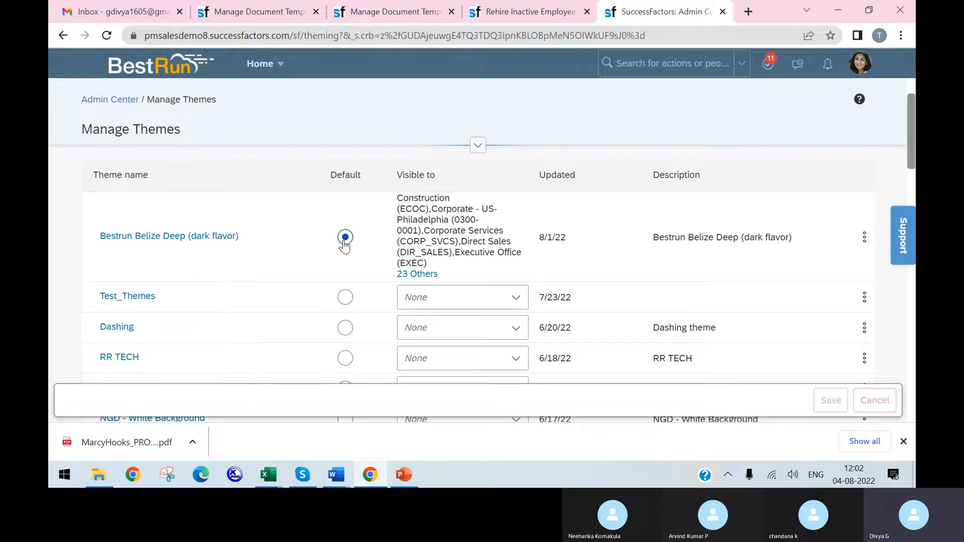
scroll(312, 287, "down", 4)
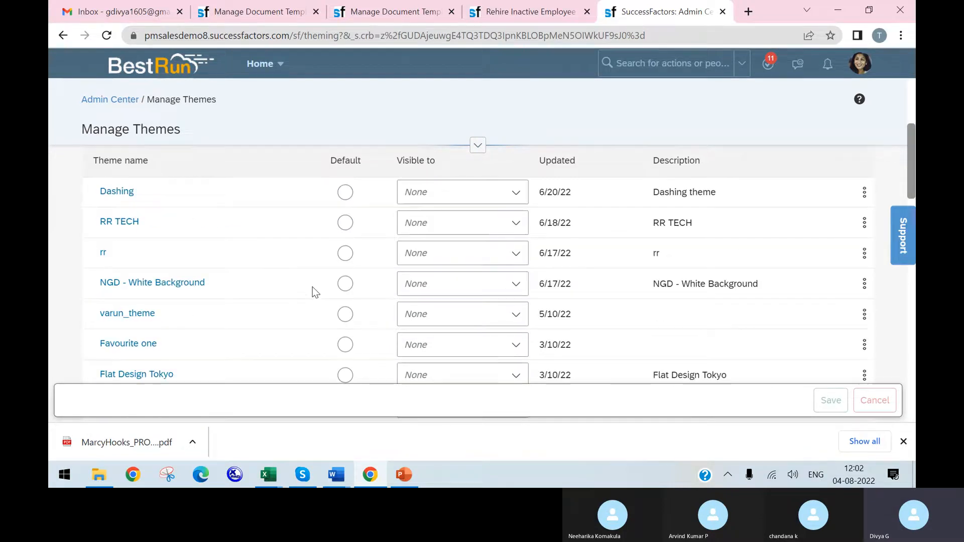
scroll(281, 275, "down", 5)
scroll(411, 261, "up", 9)
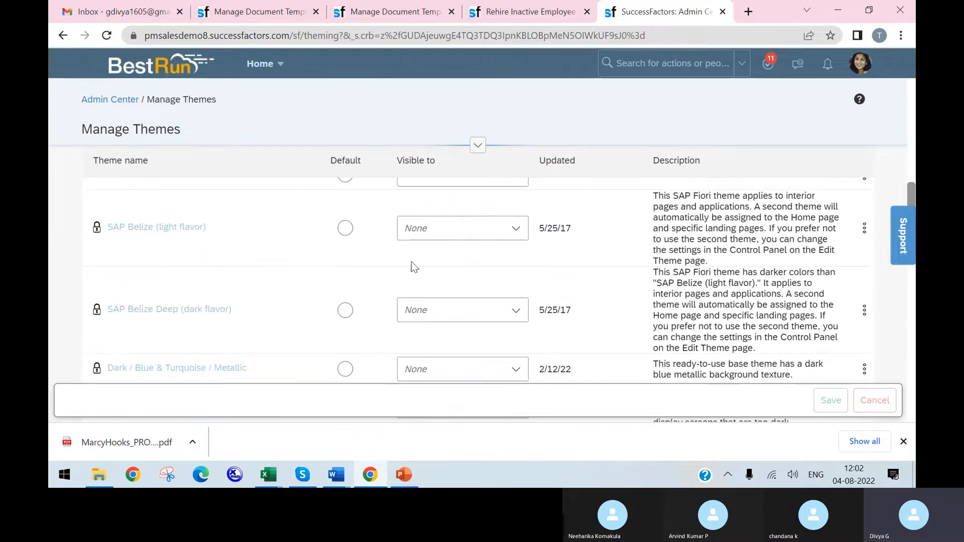
scroll(417, 259, "up", 3)
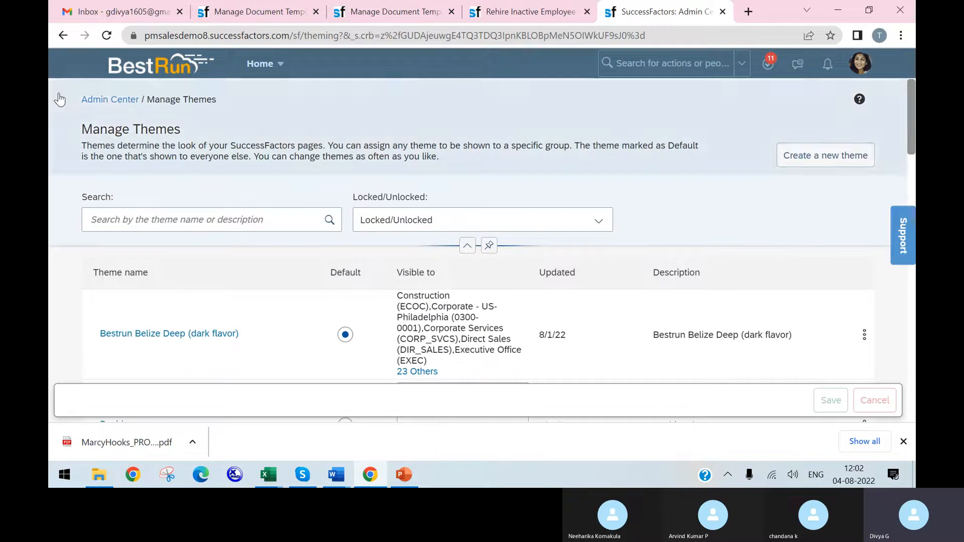
Step: Start creating a new theme and name it "Test"
left_click(829, 155)
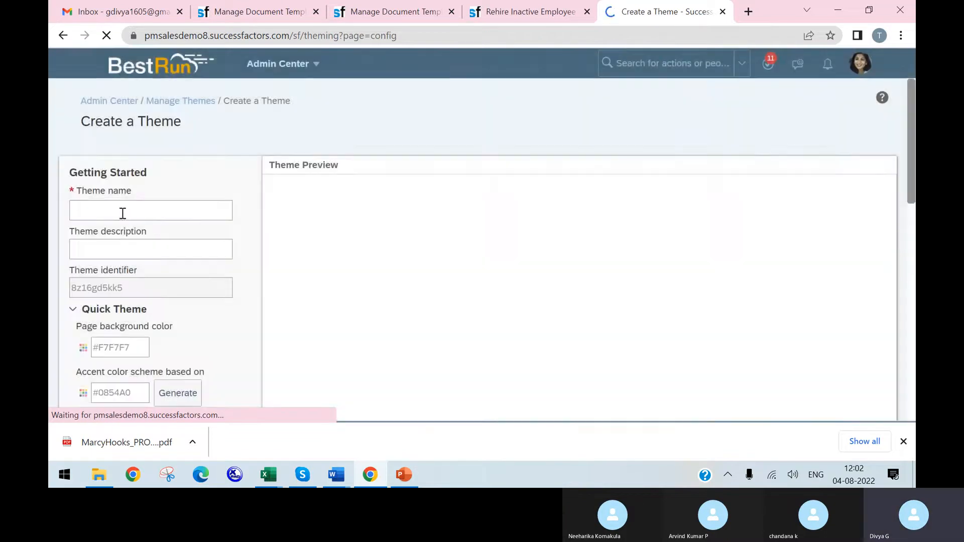
left_click(129, 211)
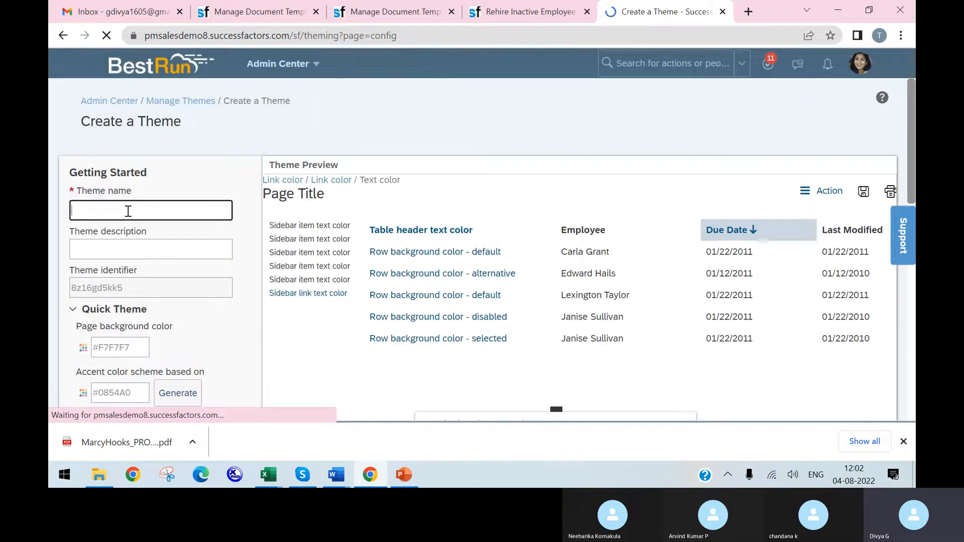
type("Test")
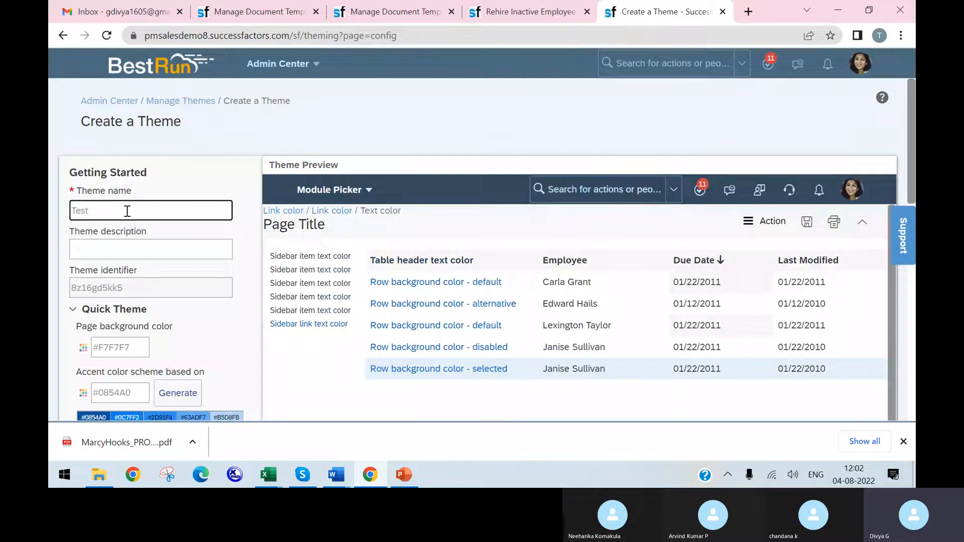
left_click(120, 257)
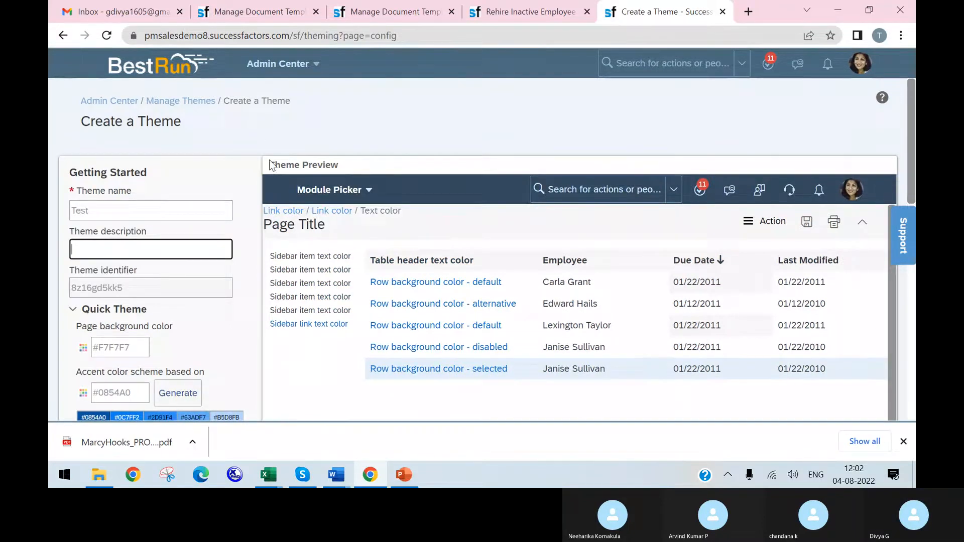
Step: Copy the theme's page background color code #F7F7F7 and look it up on Google in a new browser tab
scroll(147, 220, "down", 3)
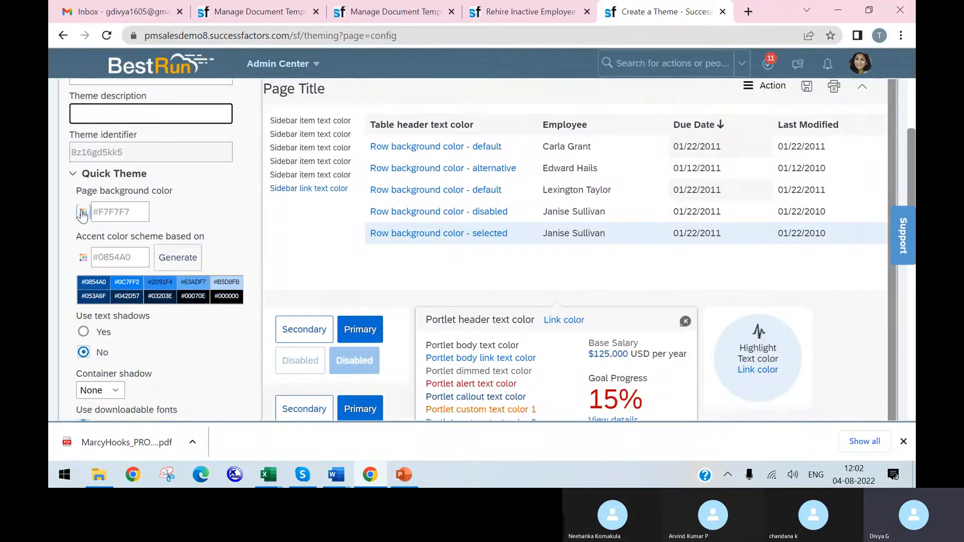
left_click_drag(143, 211, 86, 207)
key("ctrl+c")
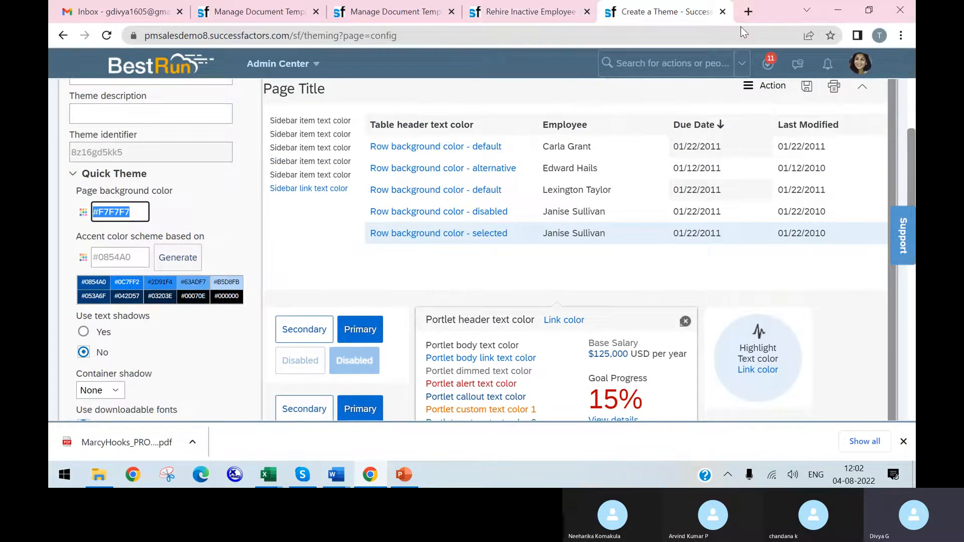
left_click(748, 11)
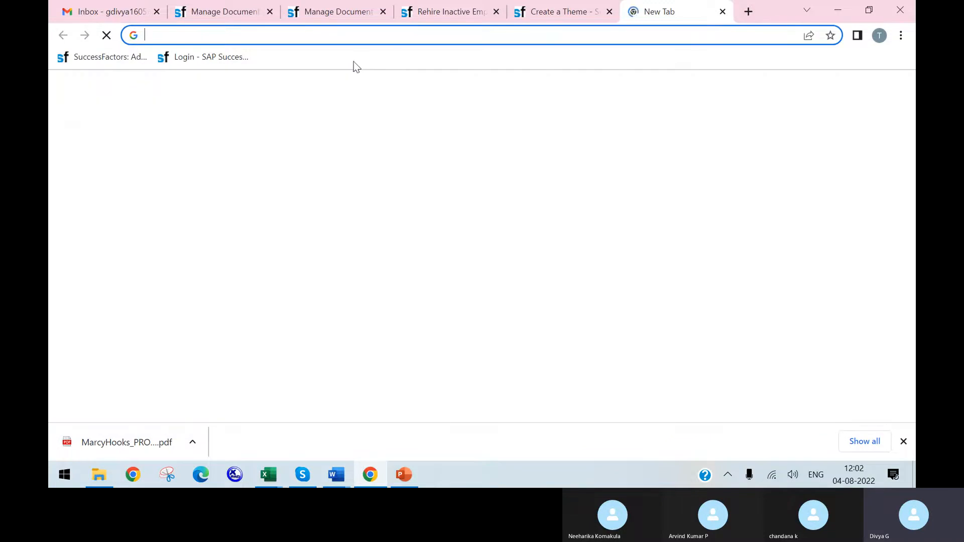
key("ctrl+v")
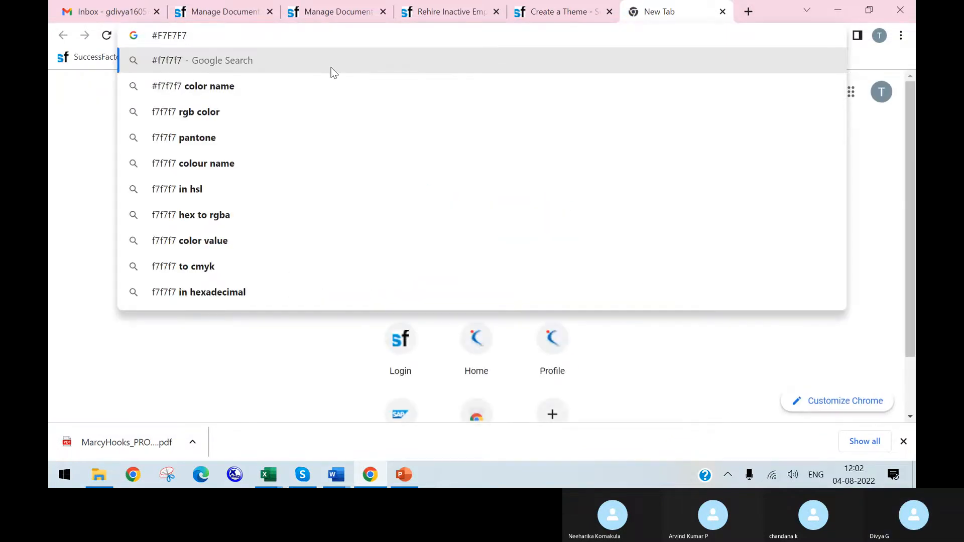
left_click(330, 62)
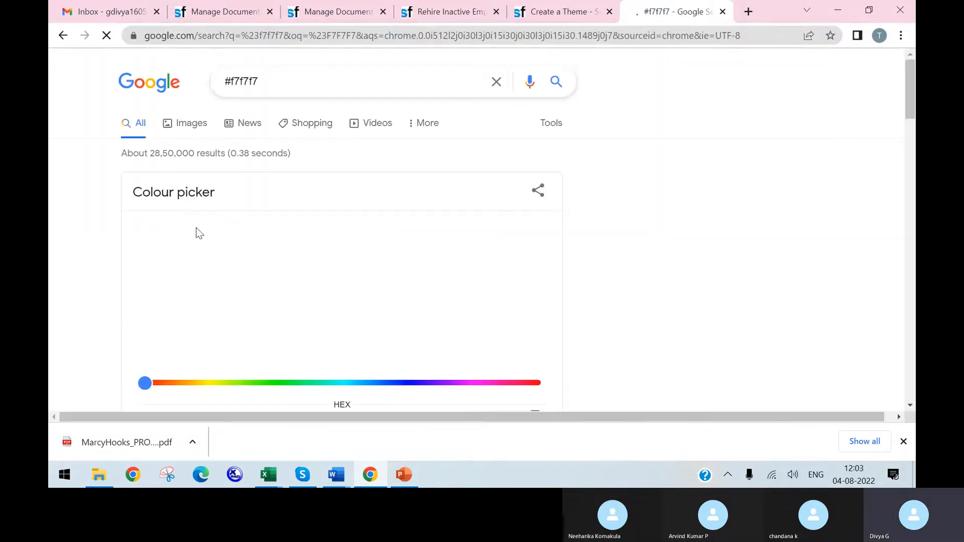
scroll(911, 110, "down", 3)
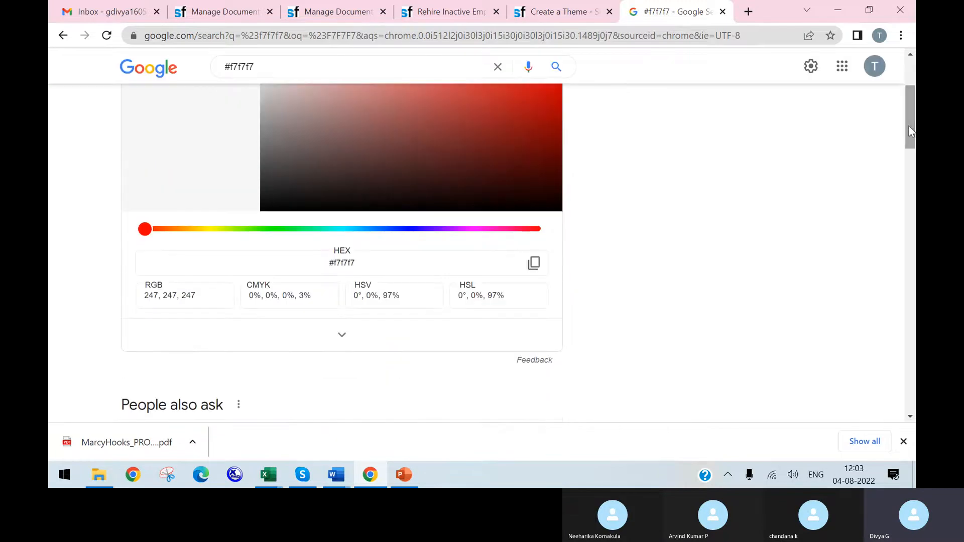
scroll(322, 257, "up", 2)
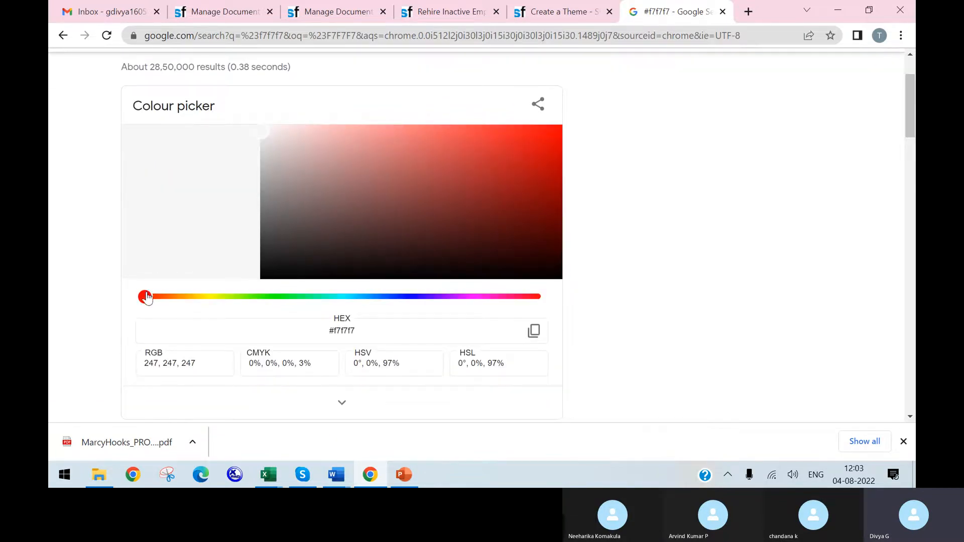
Step: Try several hues and shades in the Google colour picker, ending on the dark blue #223640
left_click_drag(145, 297, 215, 296)
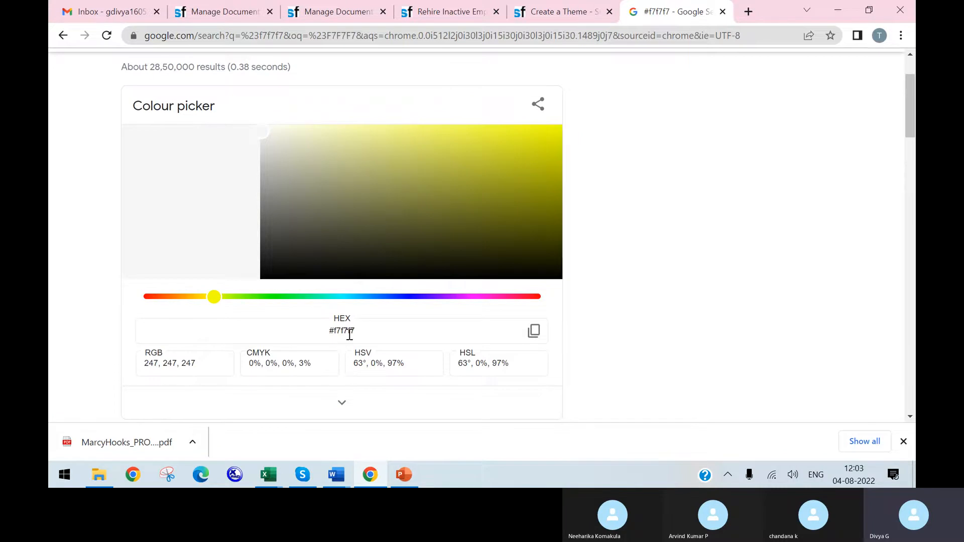
left_click(244, 296)
left_click(318, 297)
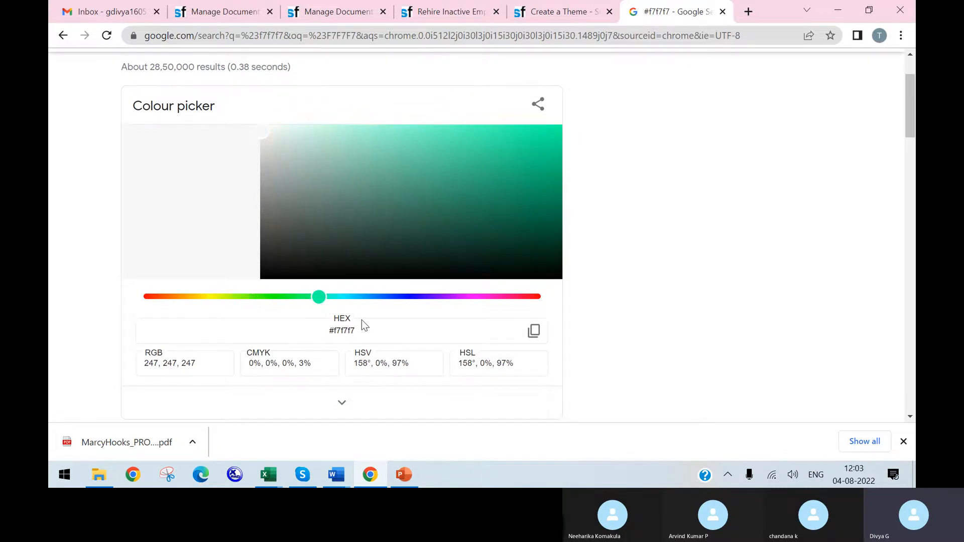
left_click(363, 296)
left_click(536, 187)
left_click(492, 157)
left_click(381, 176)
left_click(308, 218)
left_click(357, 170)
left_click(400, 242)
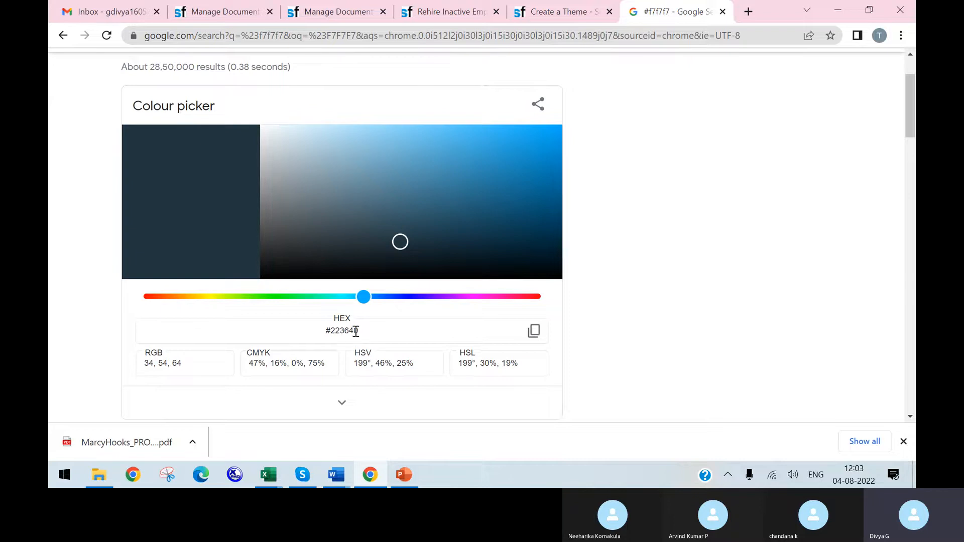
Step: Choose the red shade #d12634 in the colour picker and copy its HEX code
left_click(541, 300)
left_click(405, 159)
left_click_drag(364, 328, 333, 340)
left_click(509, 153)
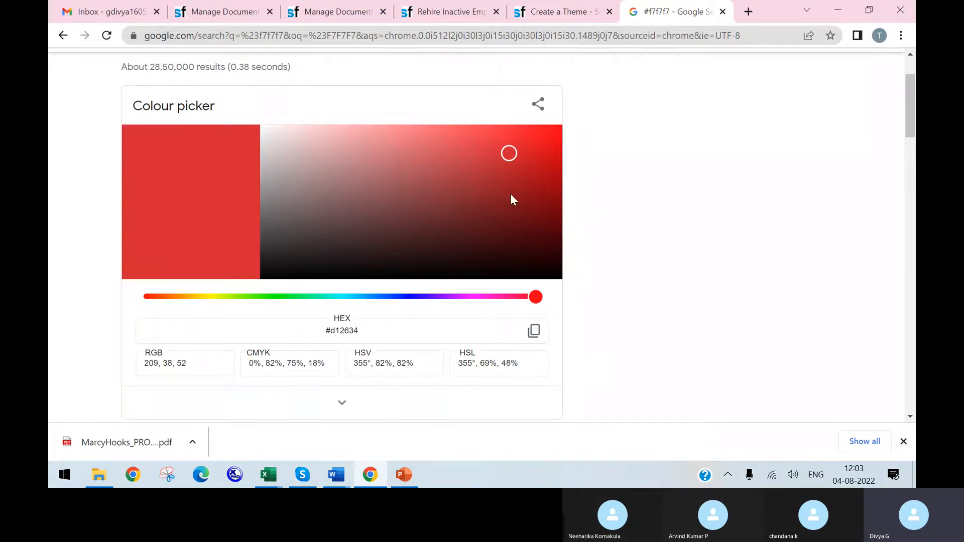
left_click_drag(359, 330, 303, 327)
key("ctrl+c")
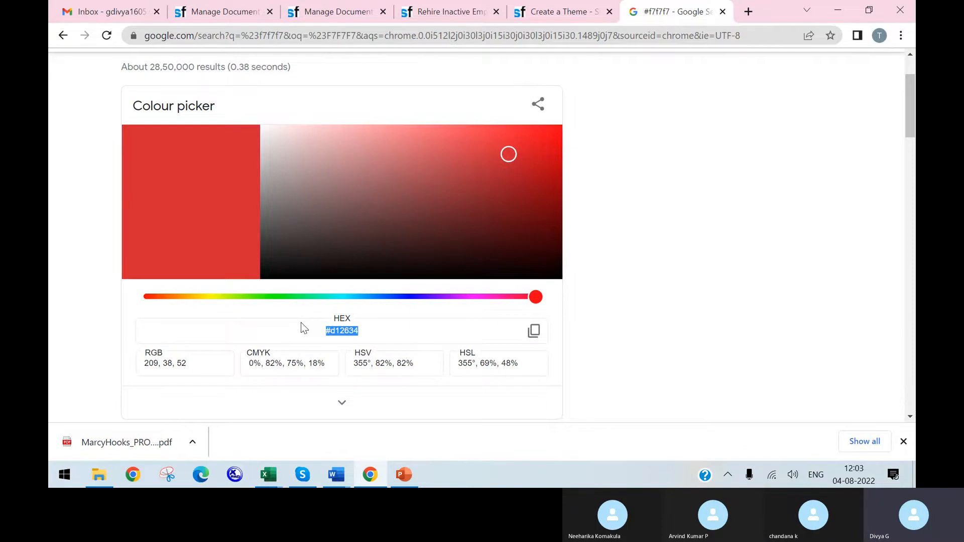
Step: Return to the Create a Theme page and set the page background color to #D12634
left_click(557, 19)
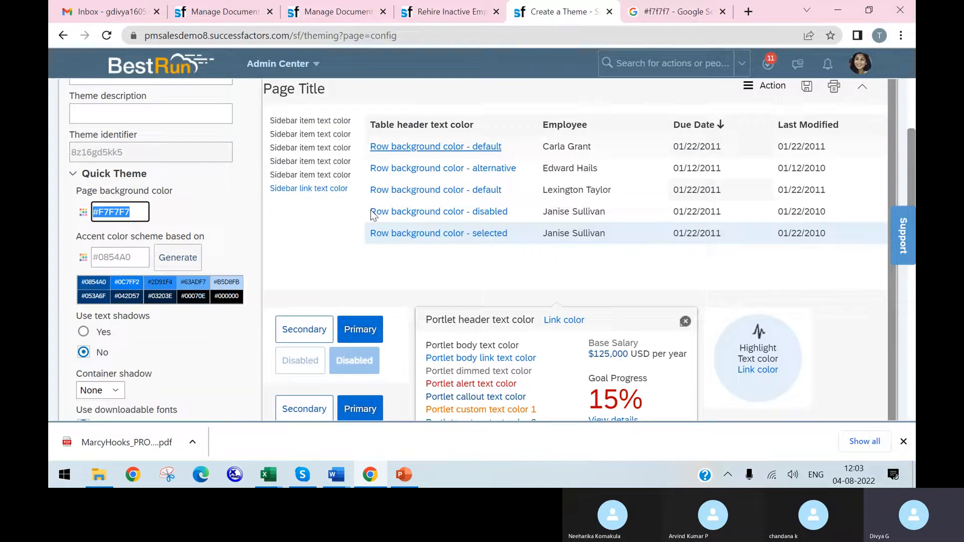
key("ctrl+v")
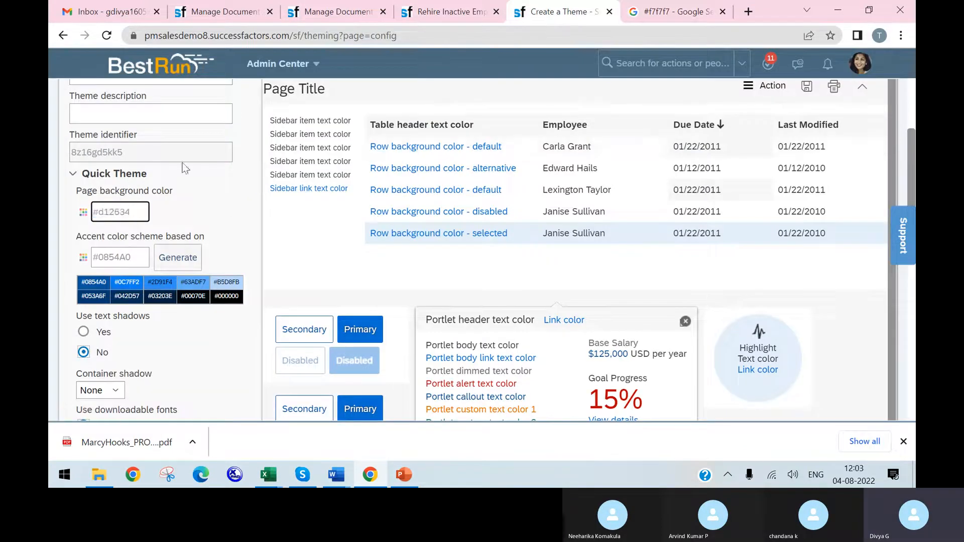
left_click(225, 246)
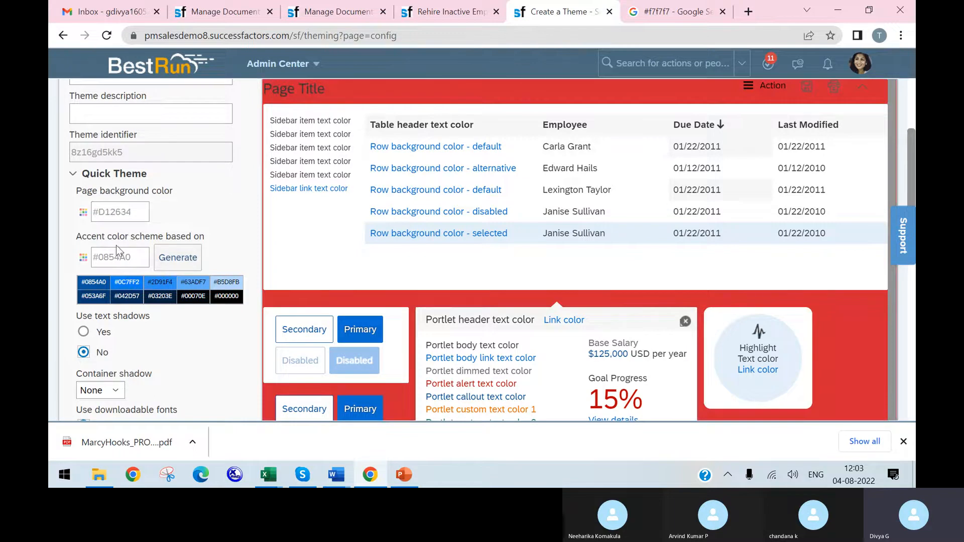
Step: View the color chooser for the accent color scheme, cancel it and look over the Quick Theme options
left_click(84, 258)
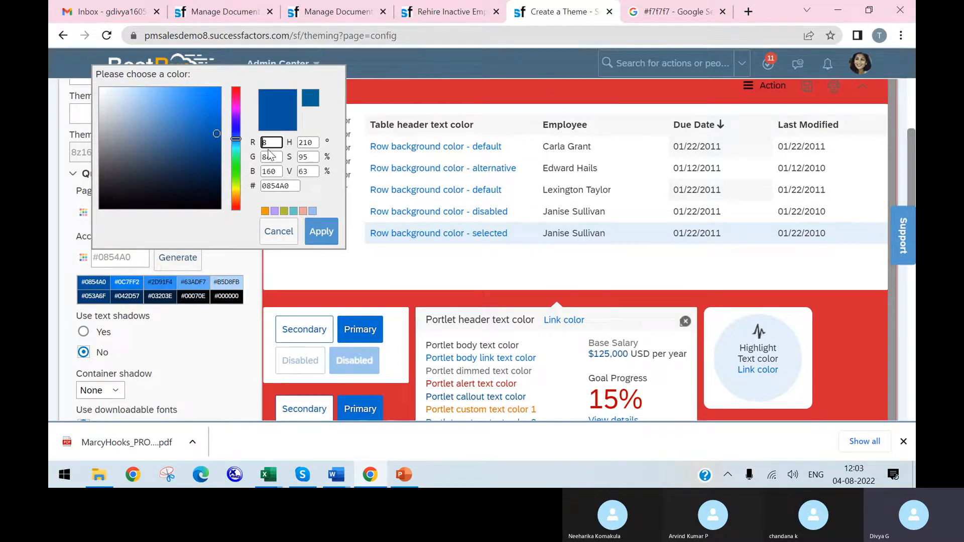
left_click(287, 233)
scroll(163, 325, "down", 1)
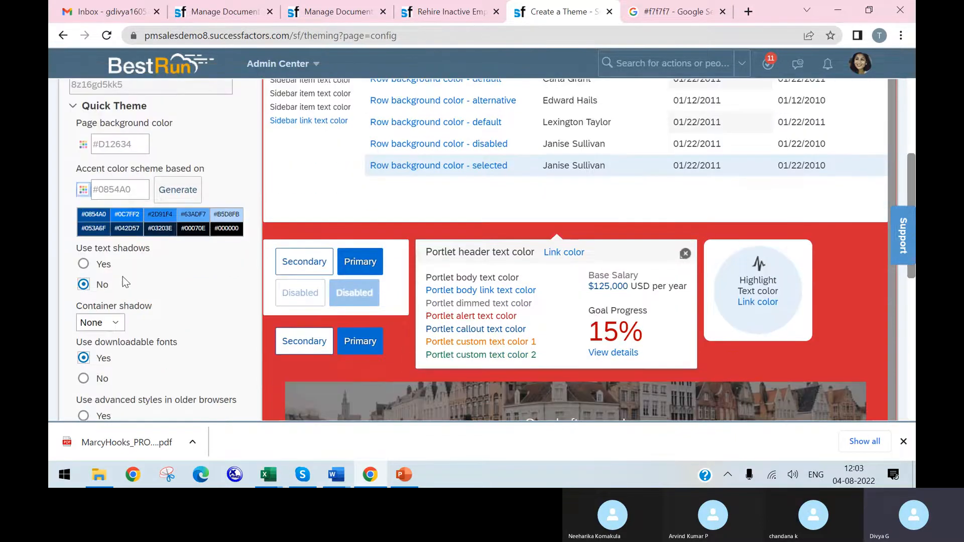
scroll(346, 201, "up", 1)
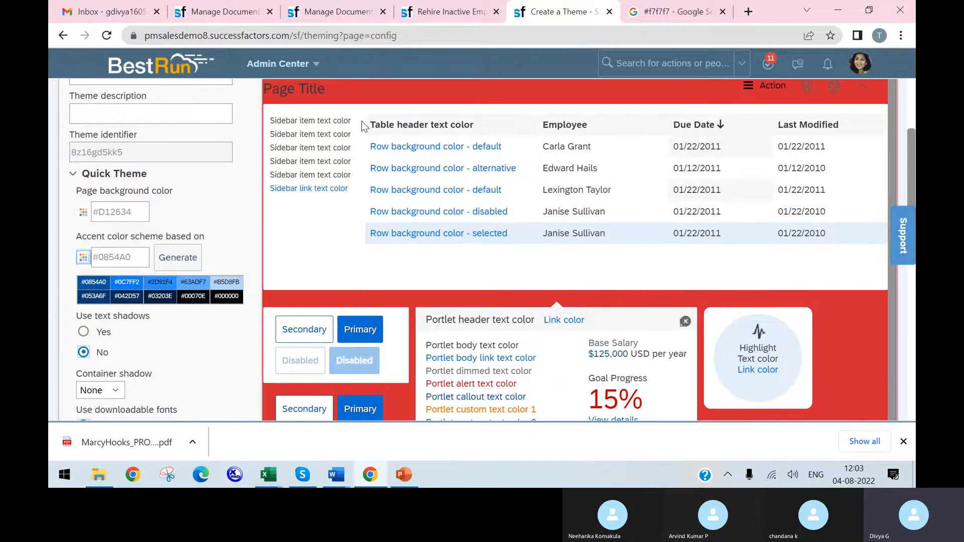
Step: Turn on text shadows for the theme and check the module picker list in the theme preview
left_click(85, 332)
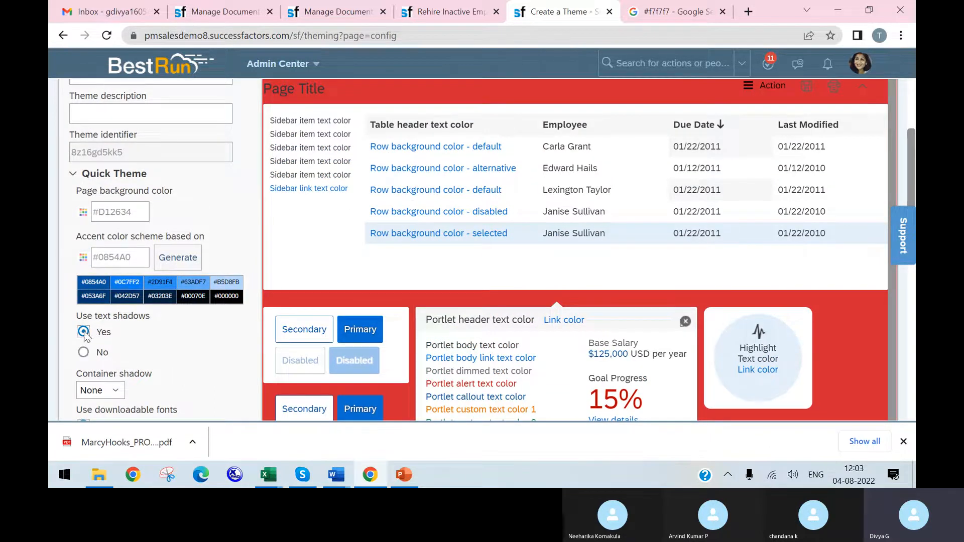
scroll(301, 306, "up", 1)
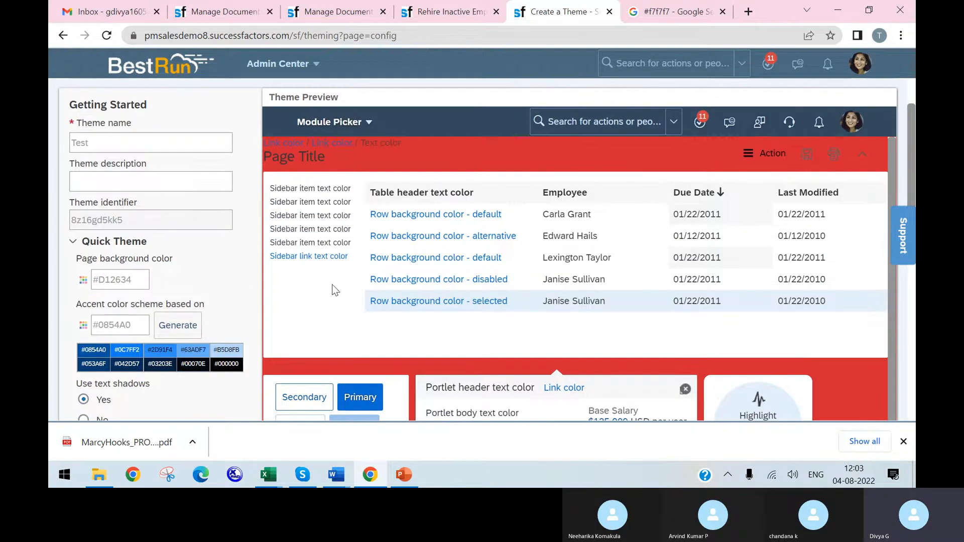
left_click(342, 123)
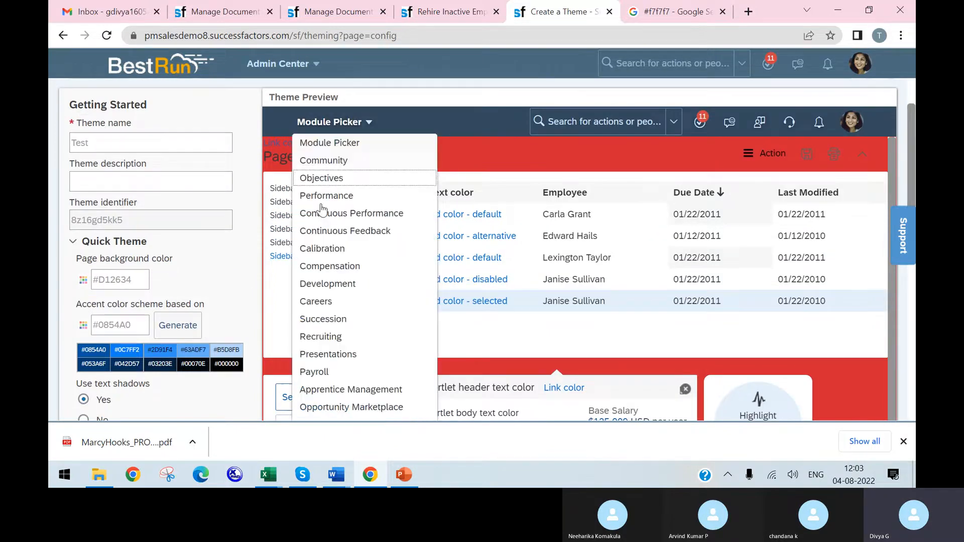
scroll(223, 354, "down", 1)
left_click(223, 347)
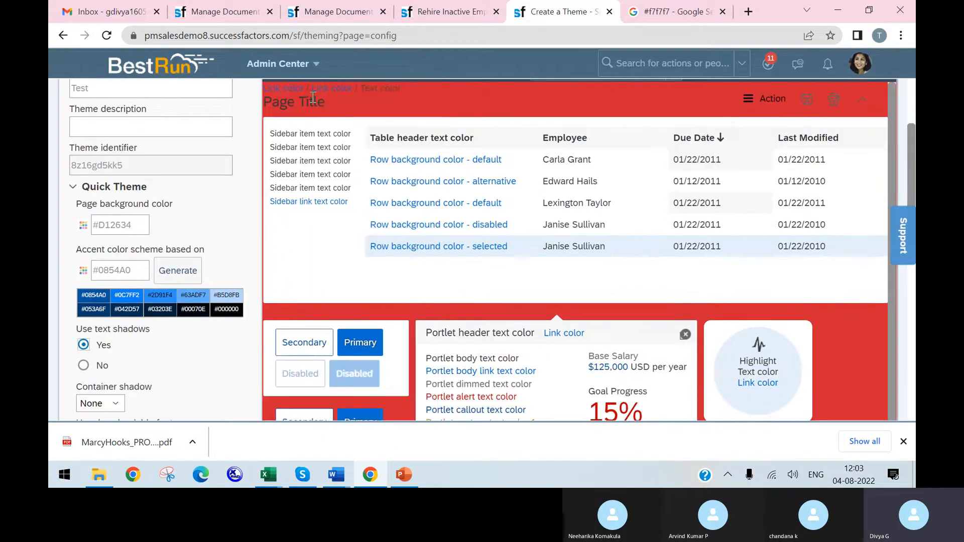
Step: Open the module picker list in the theme preview to look over its entries, and close it again
scroll(291, 201, "up", 1)
left_click(323, 139)
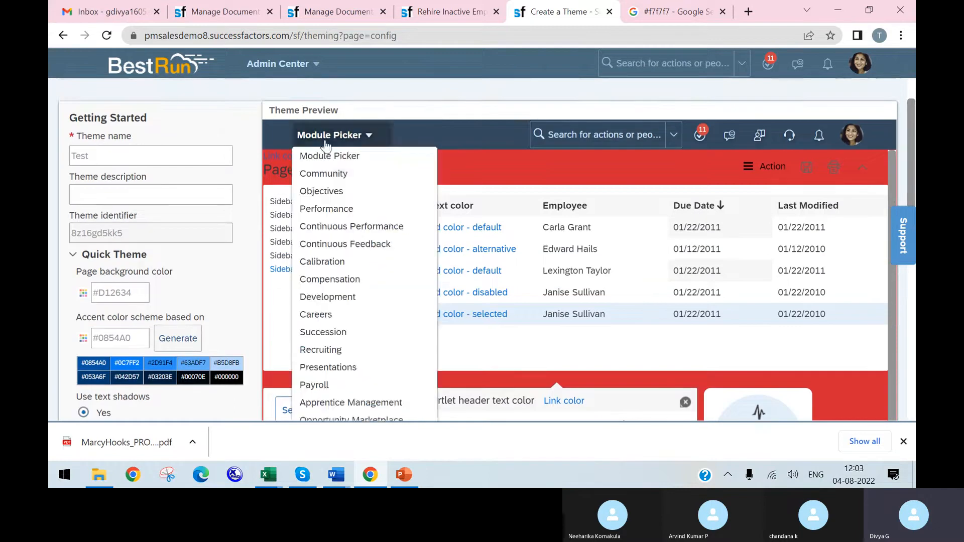
scroll(276, 236, "down", 1)
left_click(281, 234)
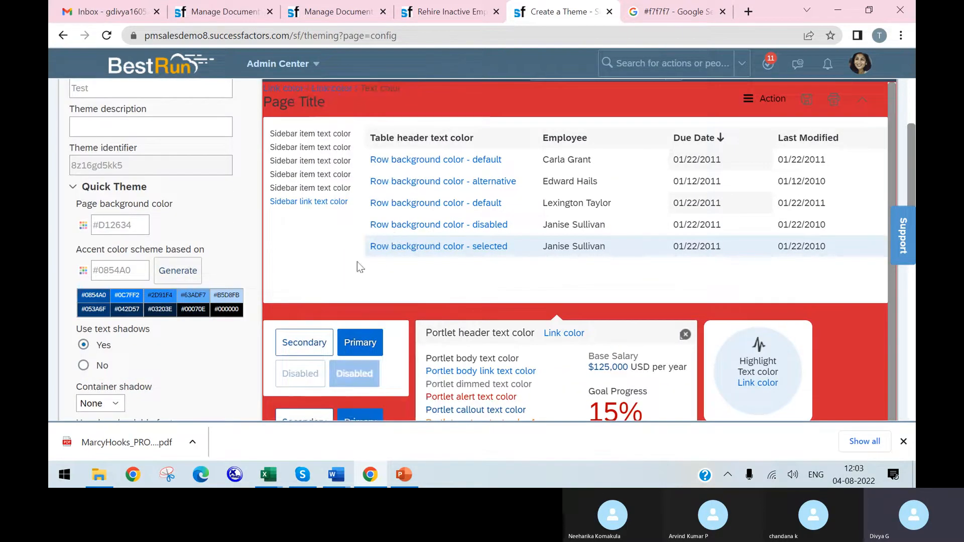
Step: Compare the theme preview with text shadows off and on, leaving text shadows set to Yes
left_click(84, 365)
scroll(321, 186, "up", 1)
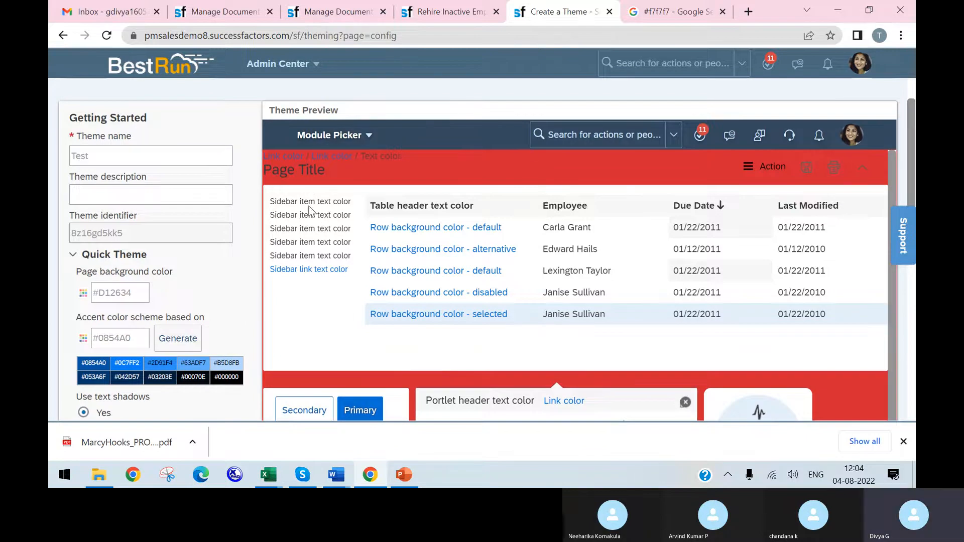
left_click(392, 230)
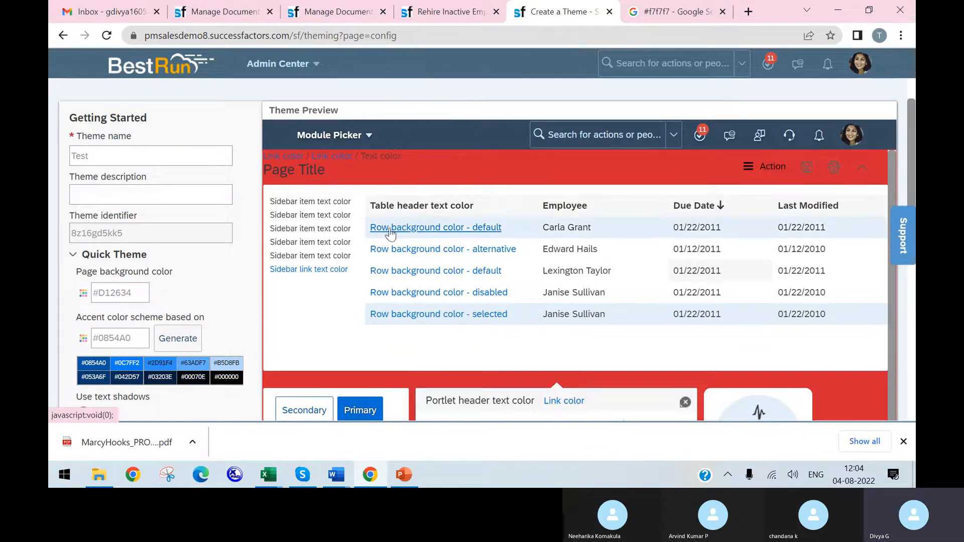
scroll(162, 351, "down", 1)
left_click(83, 365)
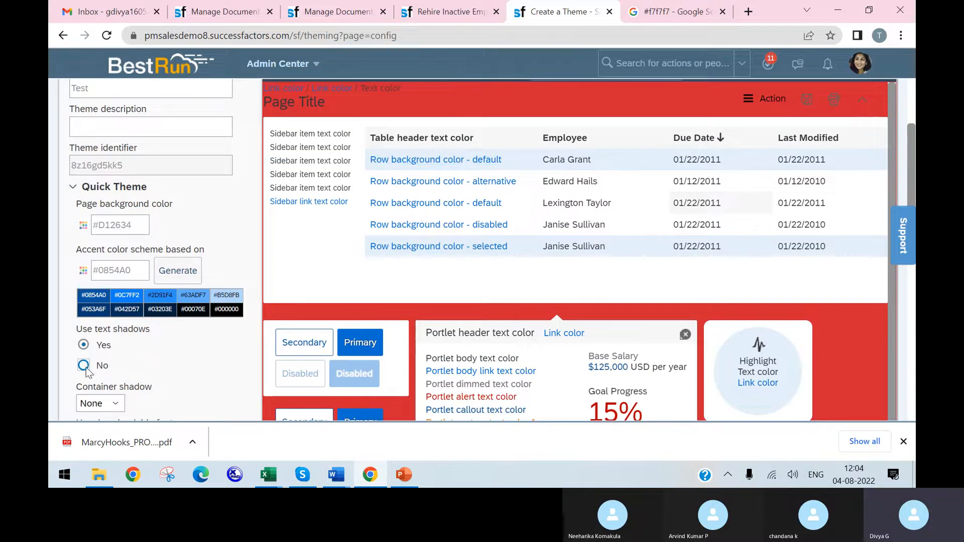
left_click(83, 345)
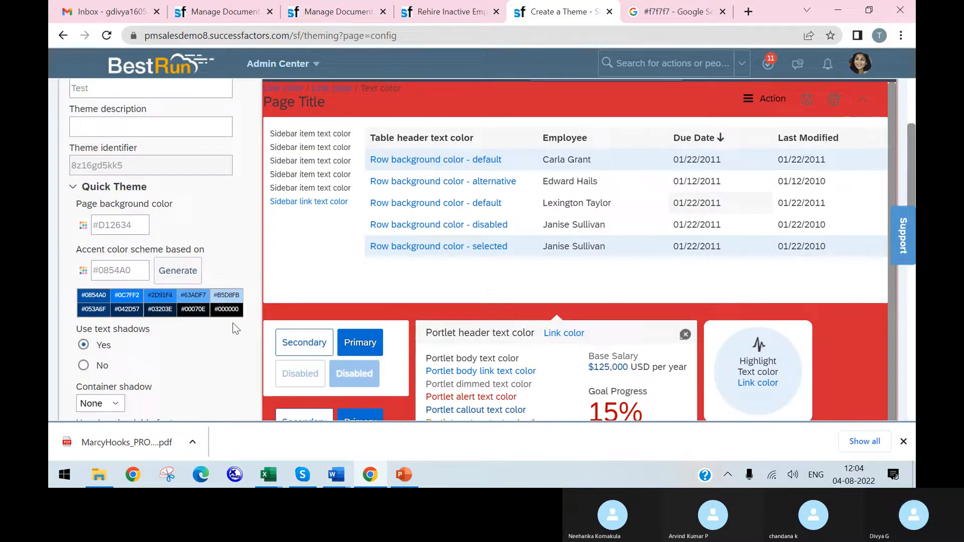
scroll(406, 192, "up", 1)
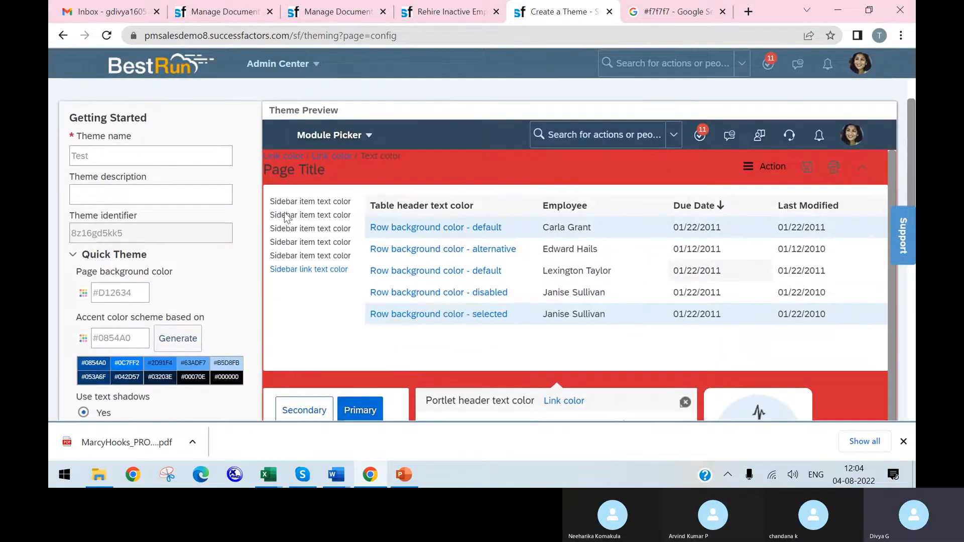
scroll(406, 200, "down", 2)
scroll(409, 227, "up", 1)
scroll(409, 227, "up", 1)
scroll(245, 301, "down", 3)
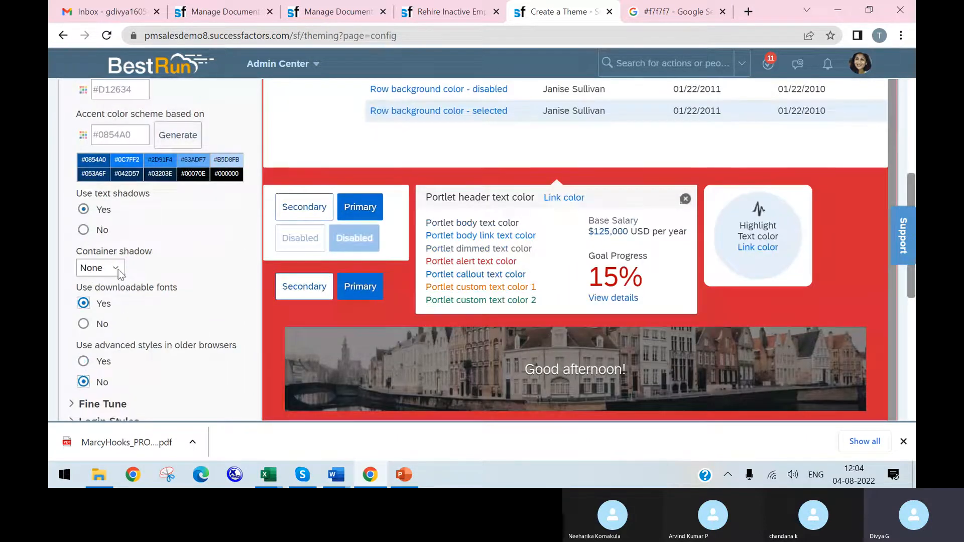
Step: Expand the Background settings under Fine Tune and choose to upload an image as the background
scroll(103, 214, "down", 1)
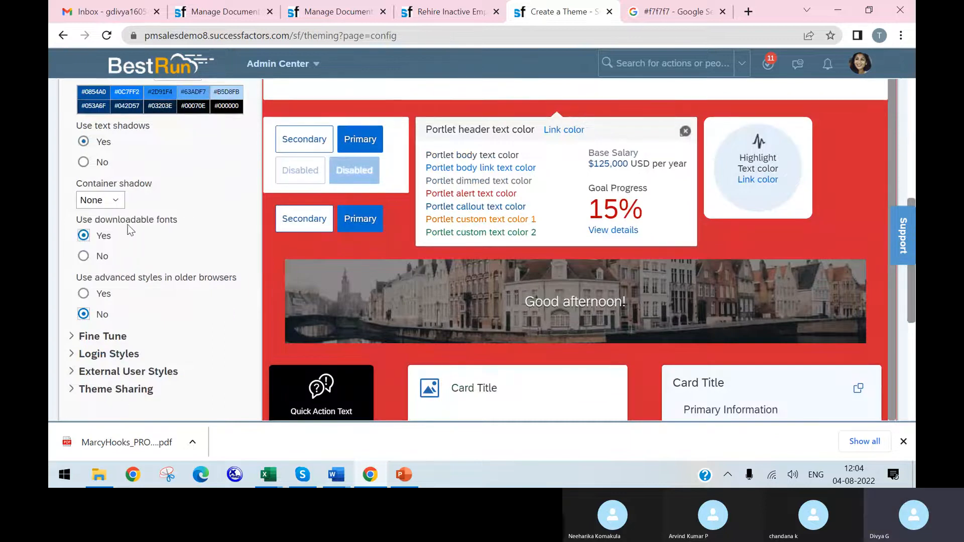
scroll(157, 221, "down", 1)
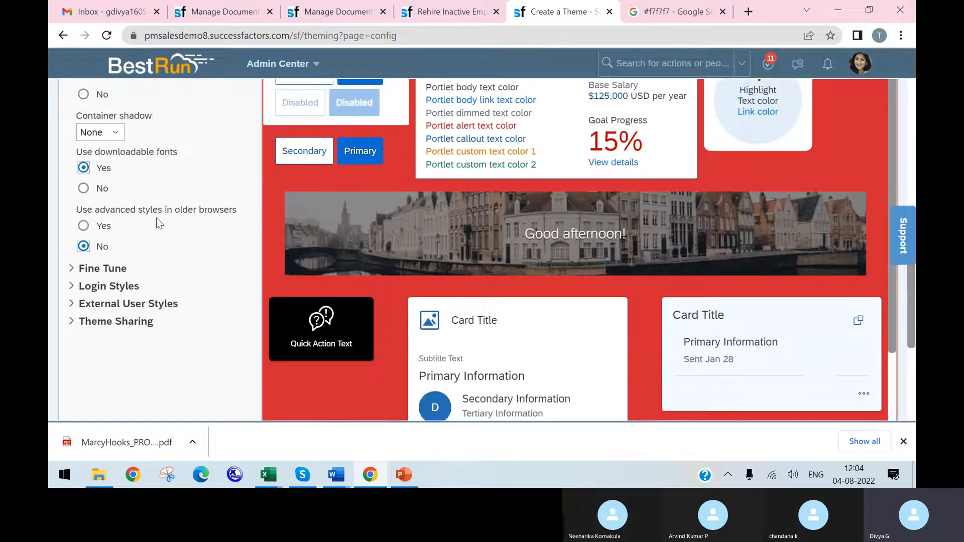
scroll(151, 220, "down", 1)
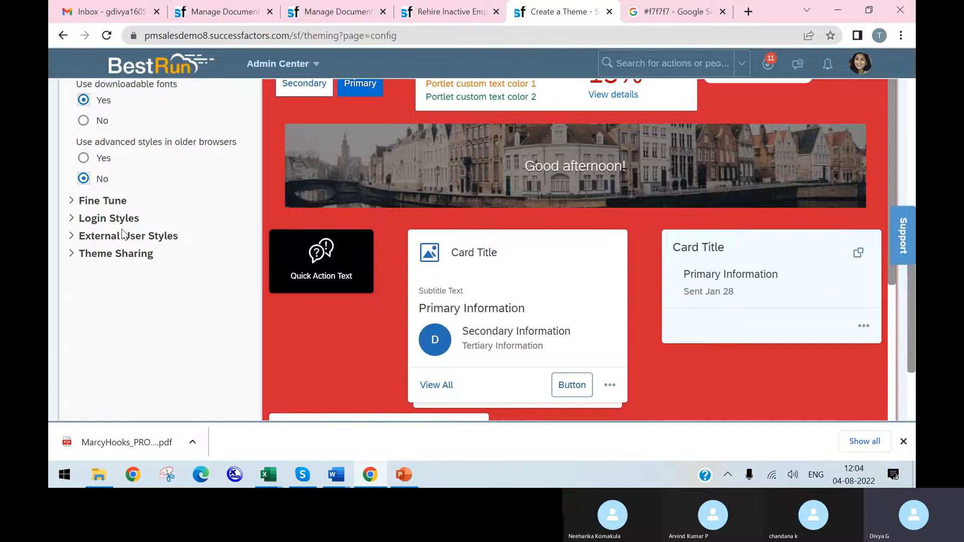
left_click(72, 201)
scroll(151, 183, "down", 1)
left_click(105, 154)
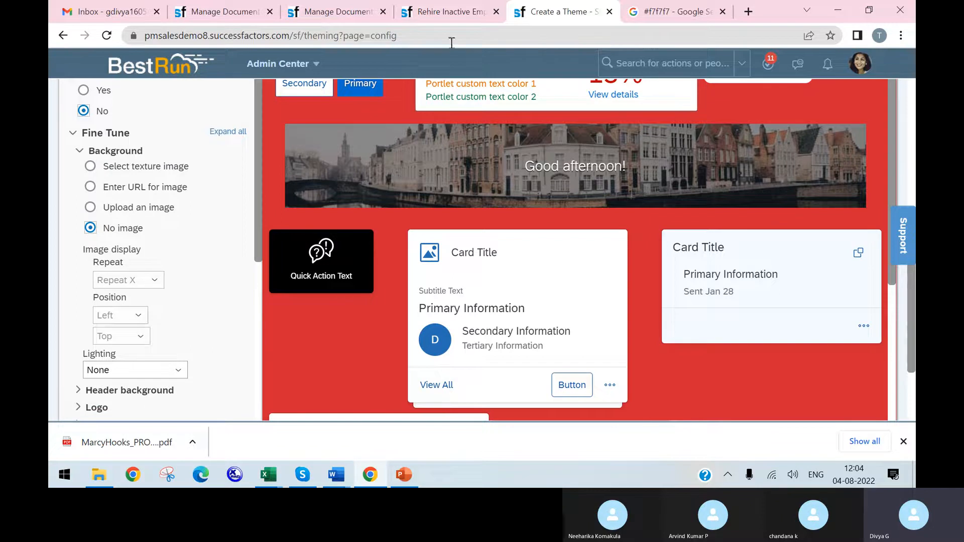
left_click(138, 207)
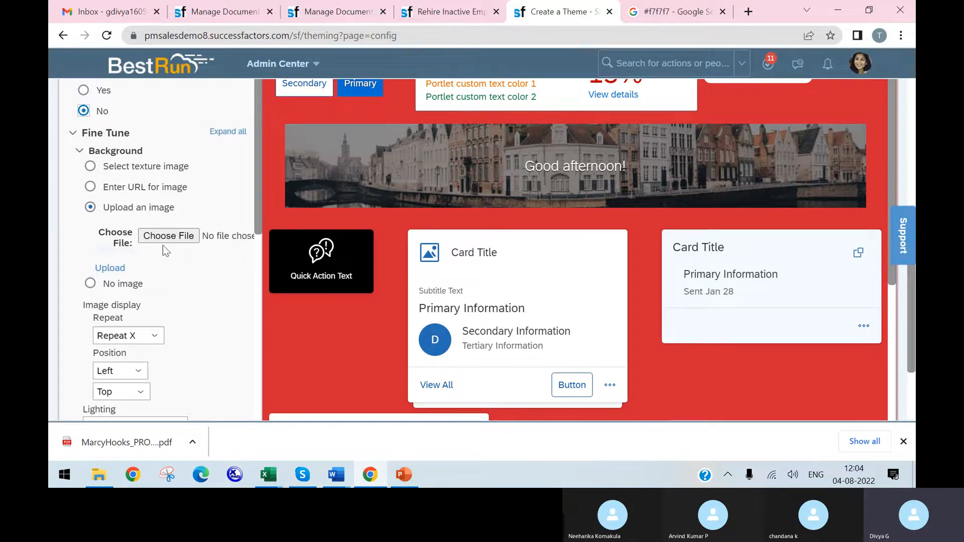
Step: Expand the Logo settings under Fine Tune and switch from the default logo to uploading a logo
scroll(166, 271, "down", 2)
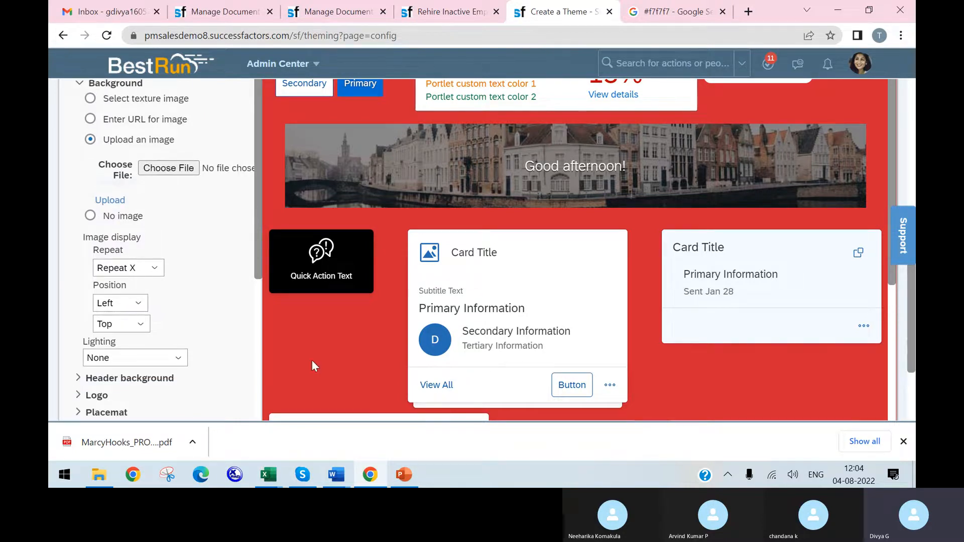
scroll(202, 360, "down", 1)
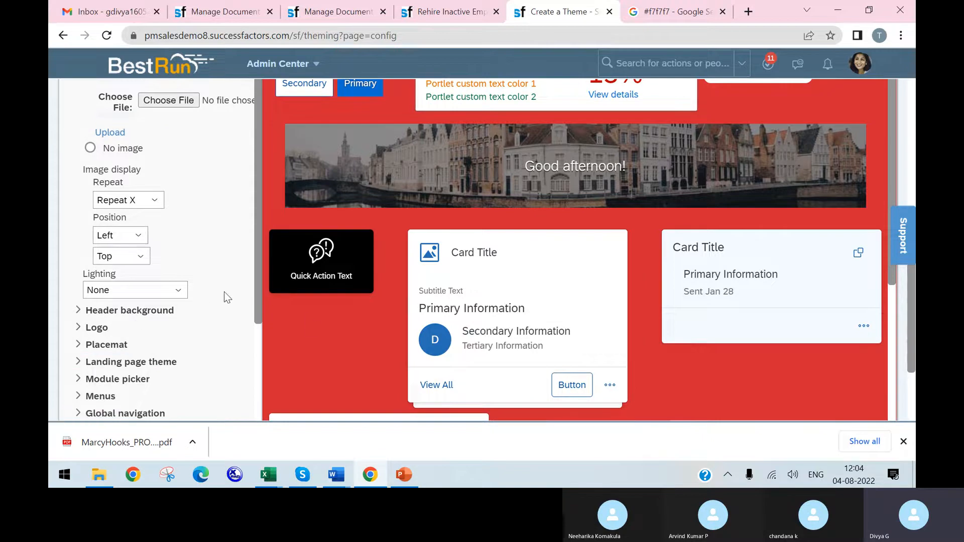
scroll(250, 332, "down", 1)
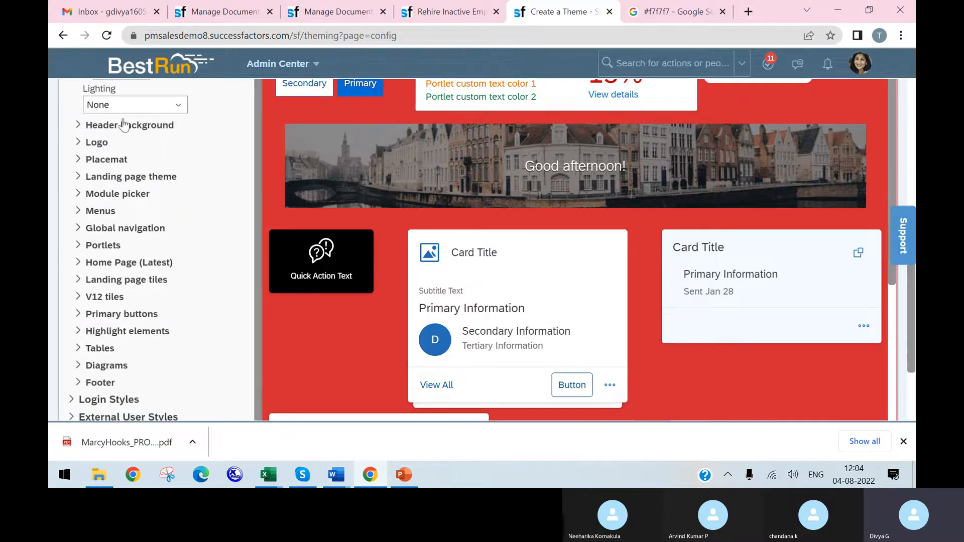
left_click(102, 143)
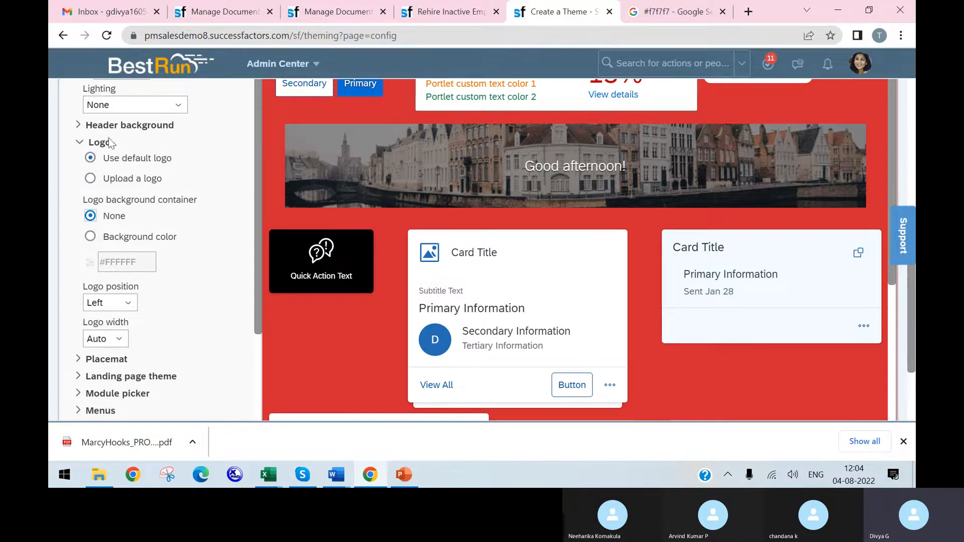
left_click(90, 178)
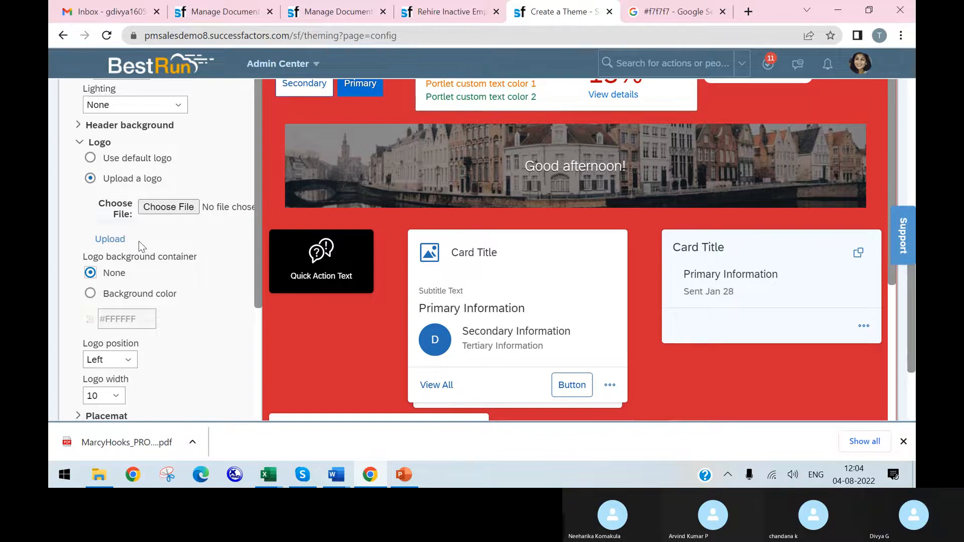
left_click(113, 260)
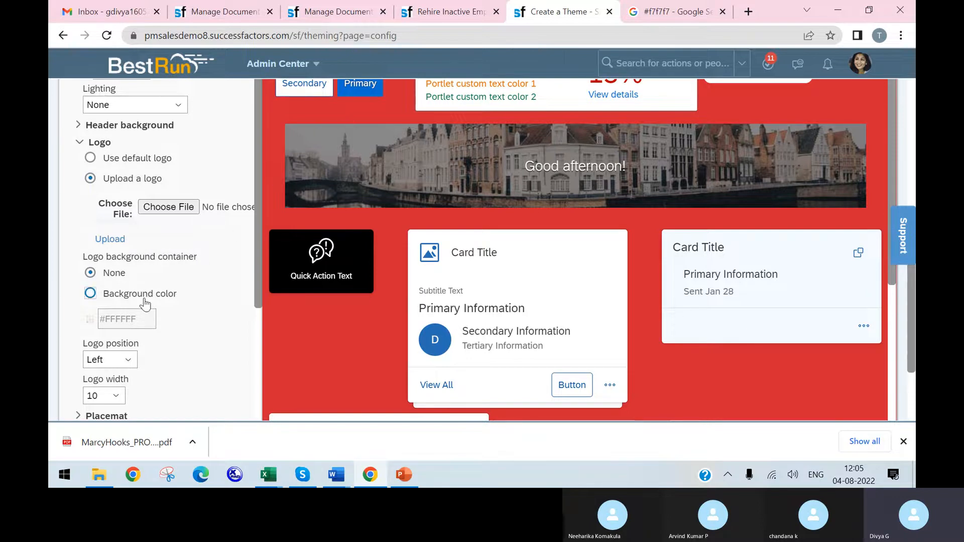
Step: Save the Test theme
scroll(141, 297, "down", 1)
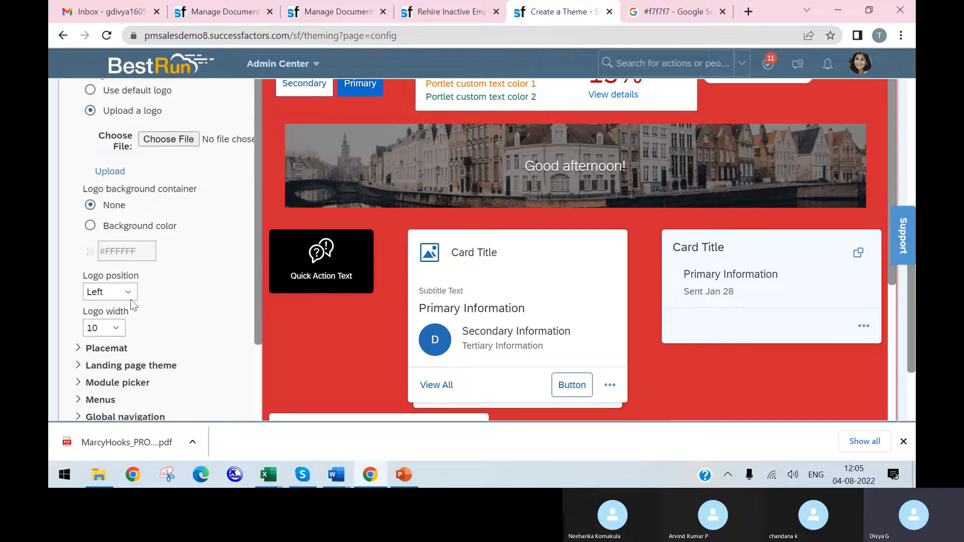
scroll(146, 261, "down", 3)
scroll(166, 221, "down", 2)
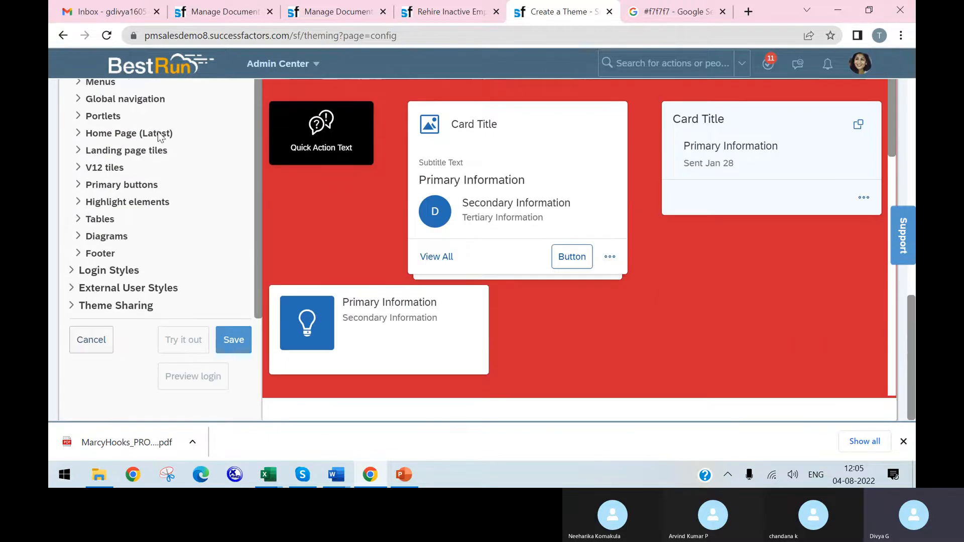
left_click(225, 340)
left_click(665, 337)
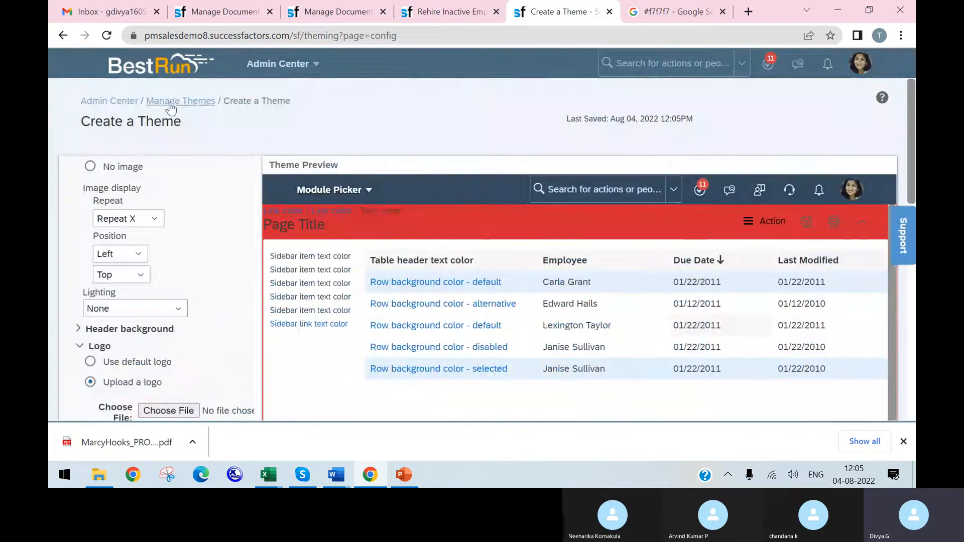
Step: Return to Manage Themes, make Test the default theme and save the change with confirmation
left_click(188, 103)
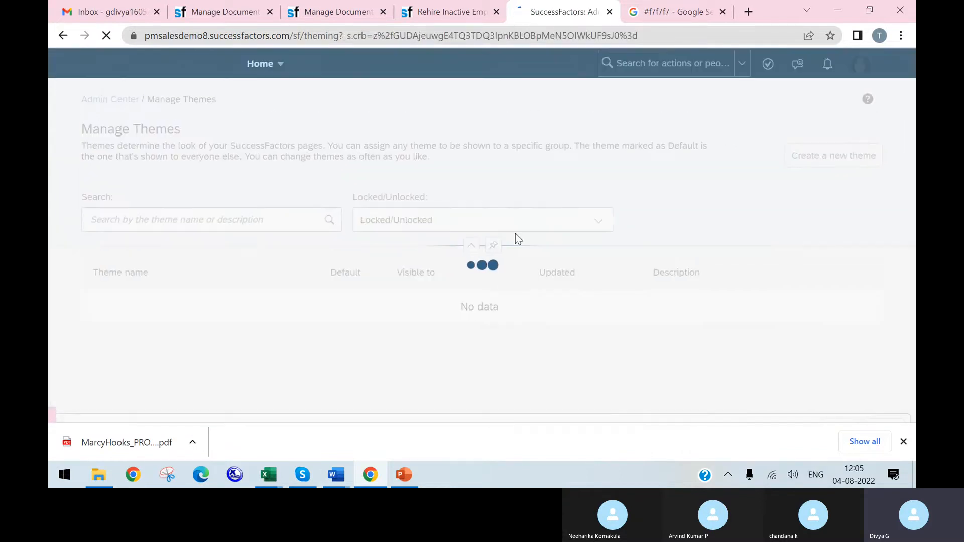
left_click(345, 304)
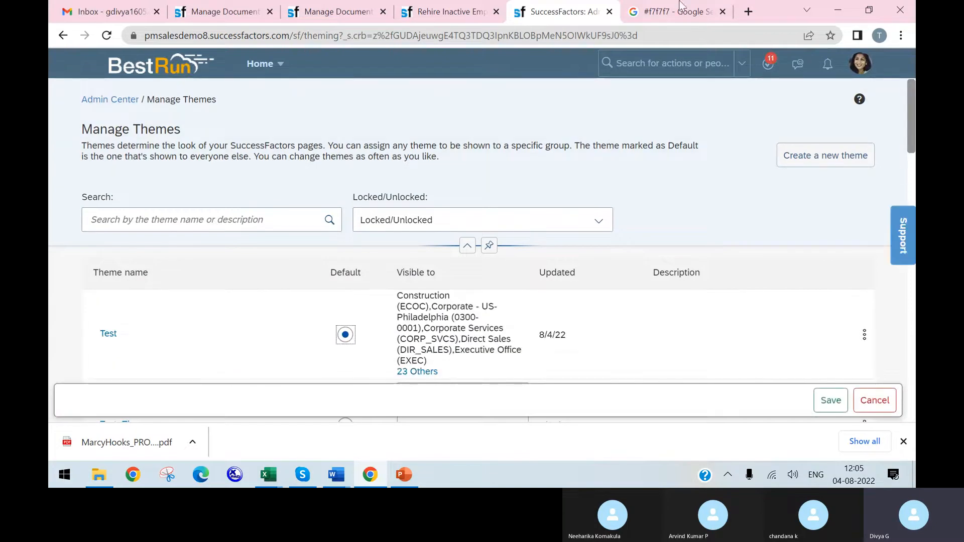
scroll(802, 221, "down", 5)
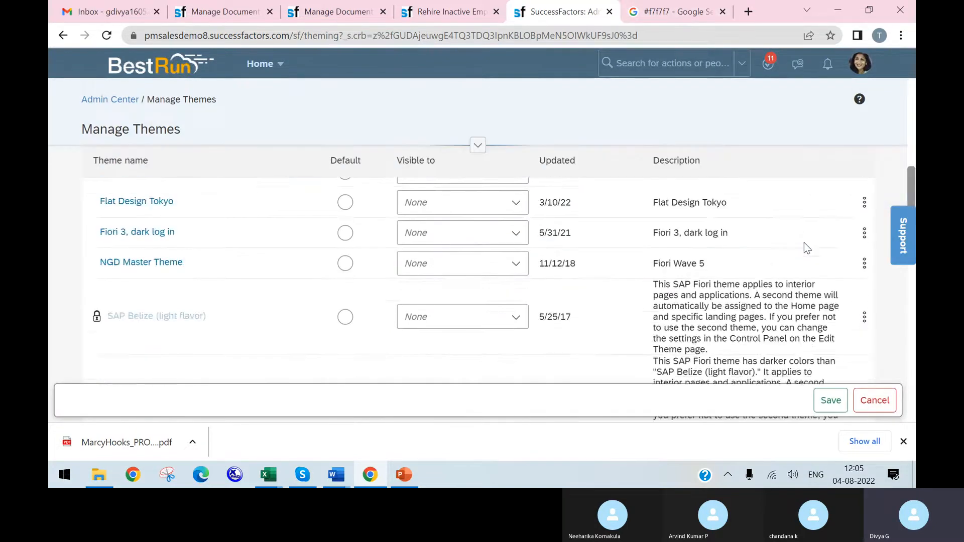
scroll(803, 243, "down", 5)
left_click(830, 400)
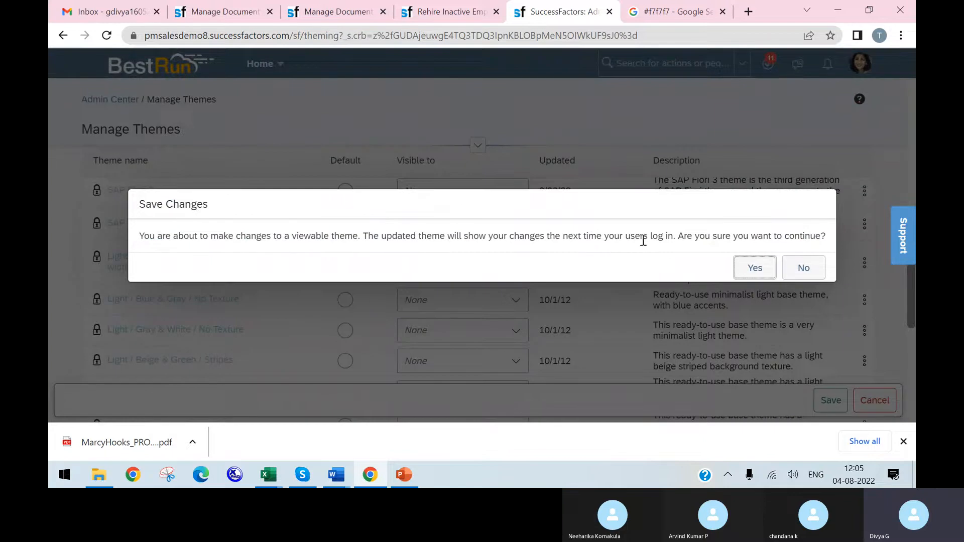
left_click(756, 274)
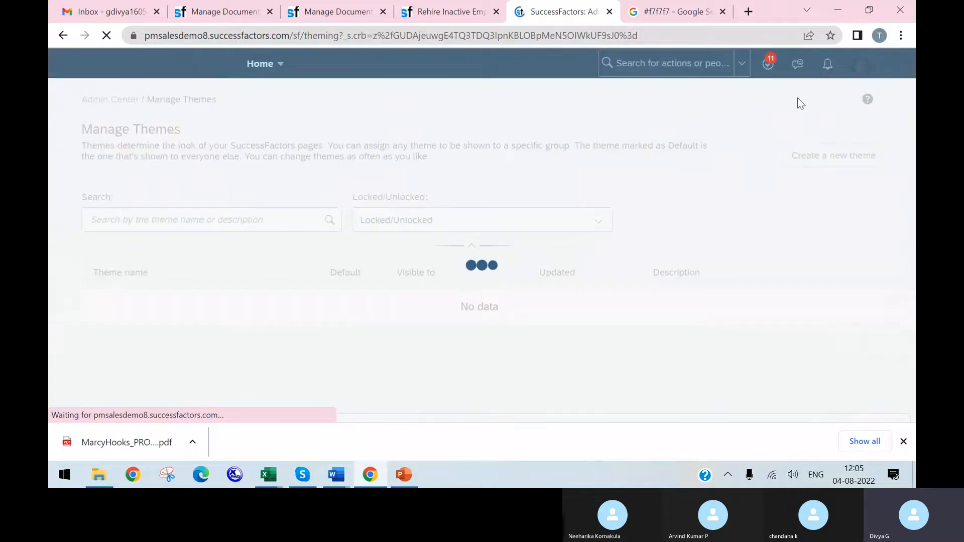
Step: Log out of the SuccessFactors instance and log back in to load the updated theme
left_click(858, 66)
left_click(791, 231)
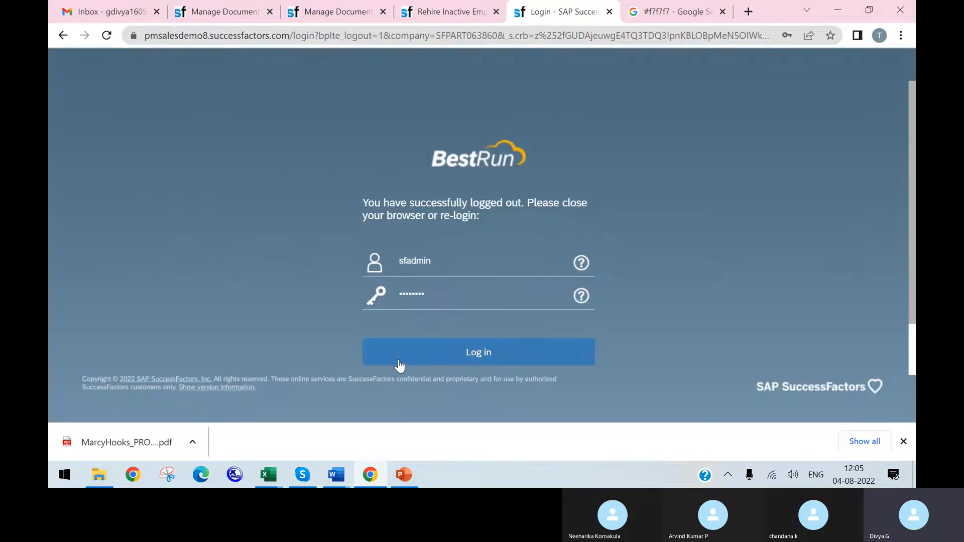
left_click(400, 354)
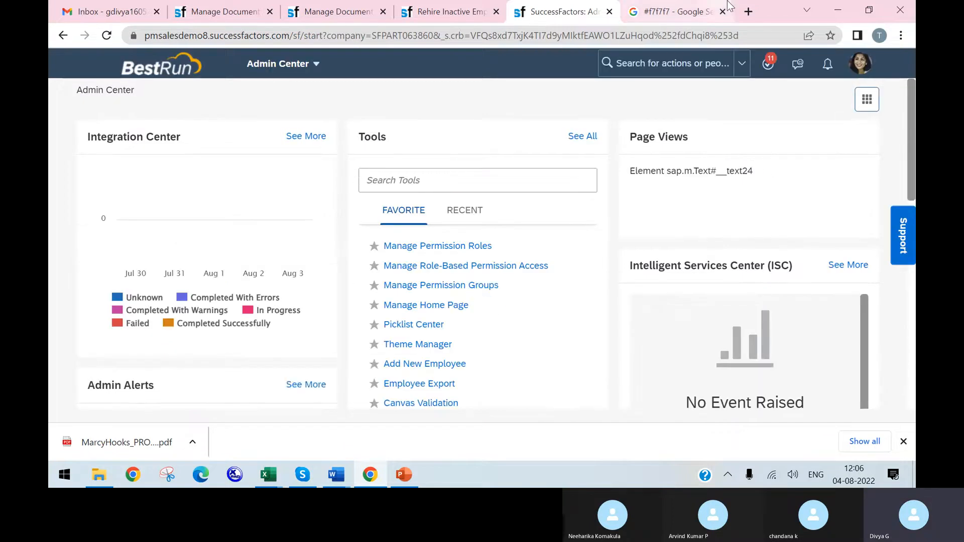
Step: Search the actions for "manage themes" and open Theme Manager
left_click(669, 6)
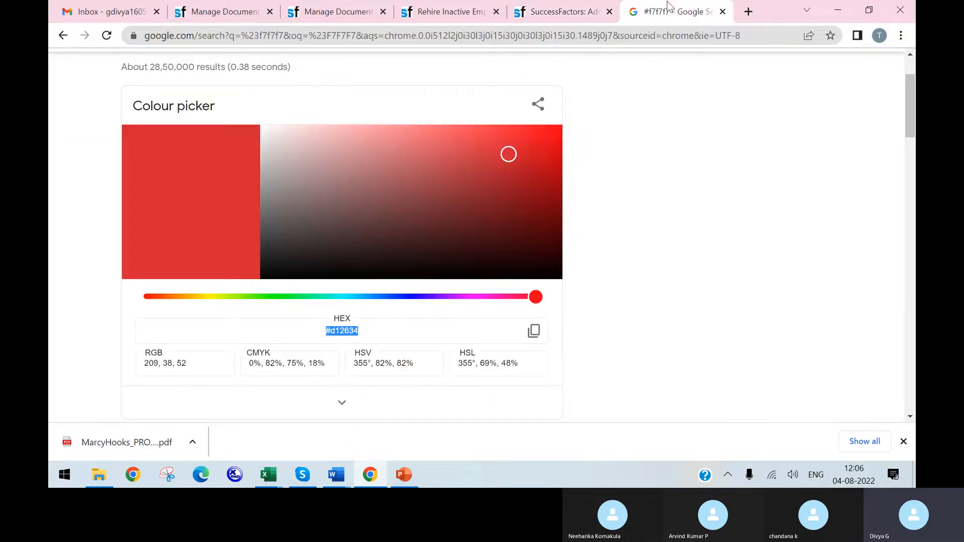
left_click(526, 15)
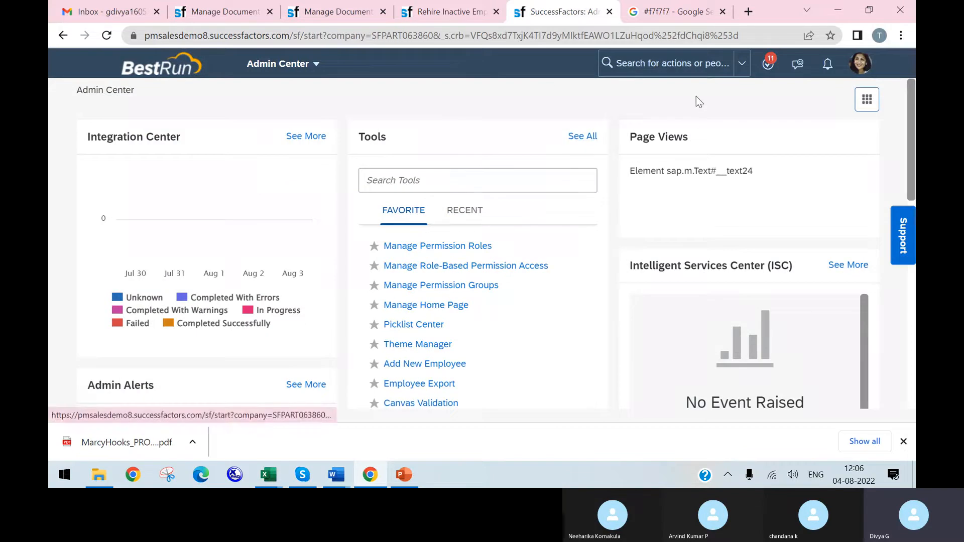
left_click(691, 61)
type("man")
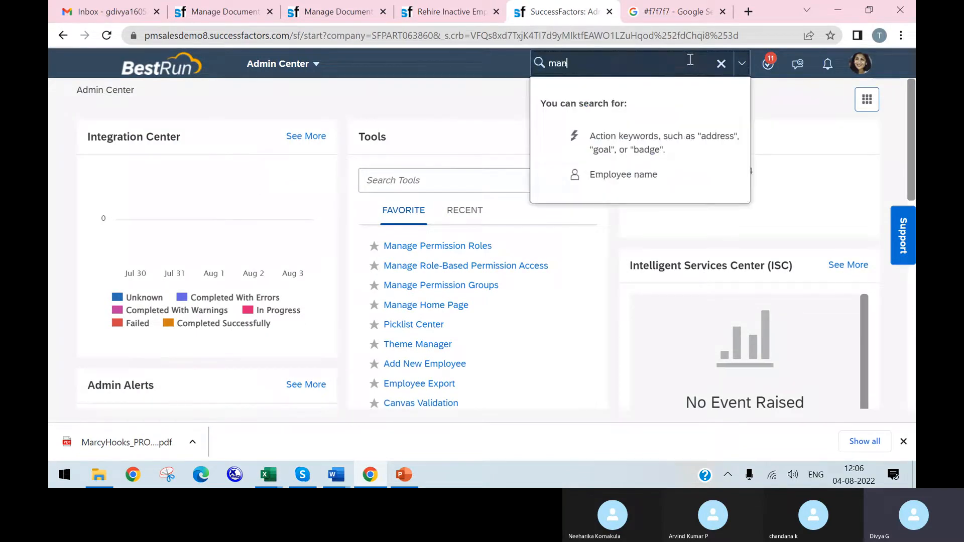
type("age themes")
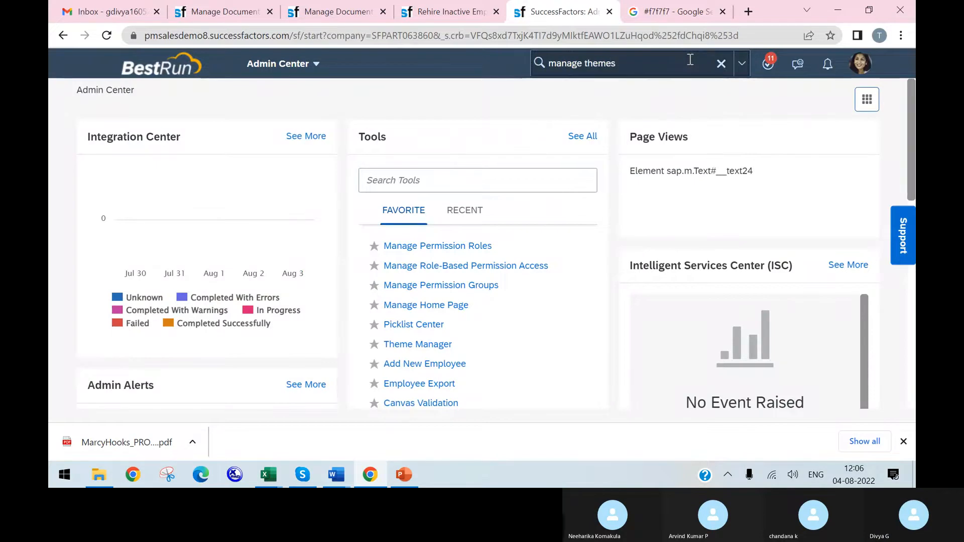
left_click(614, 96)
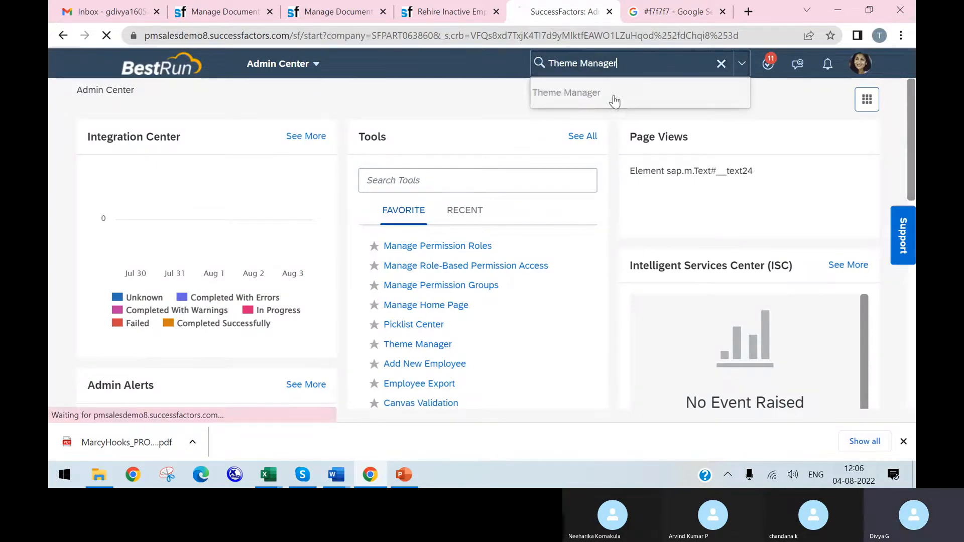
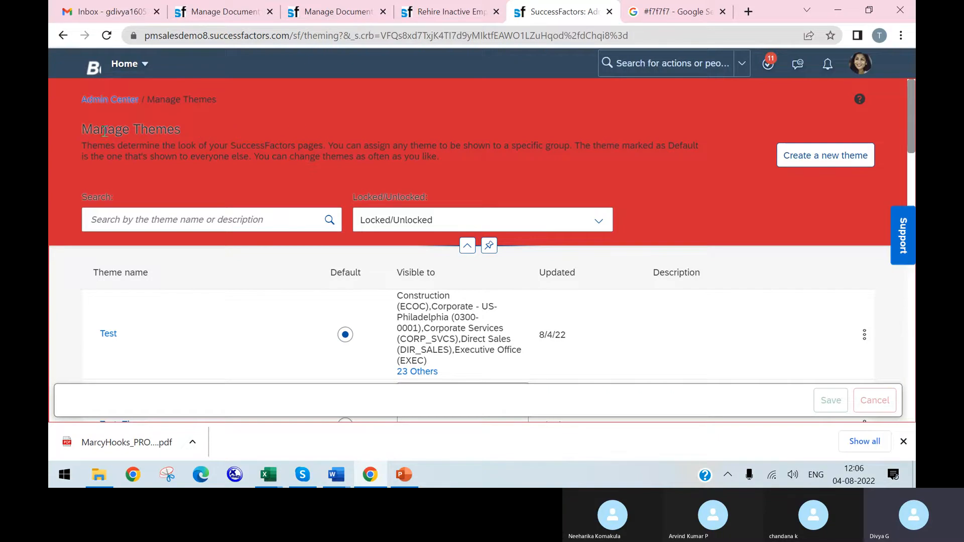
Step: Set Bestrun Belize Deep (dark flavor) as the default theme and save the change
left_click_drag(82, 129, 182, 130)
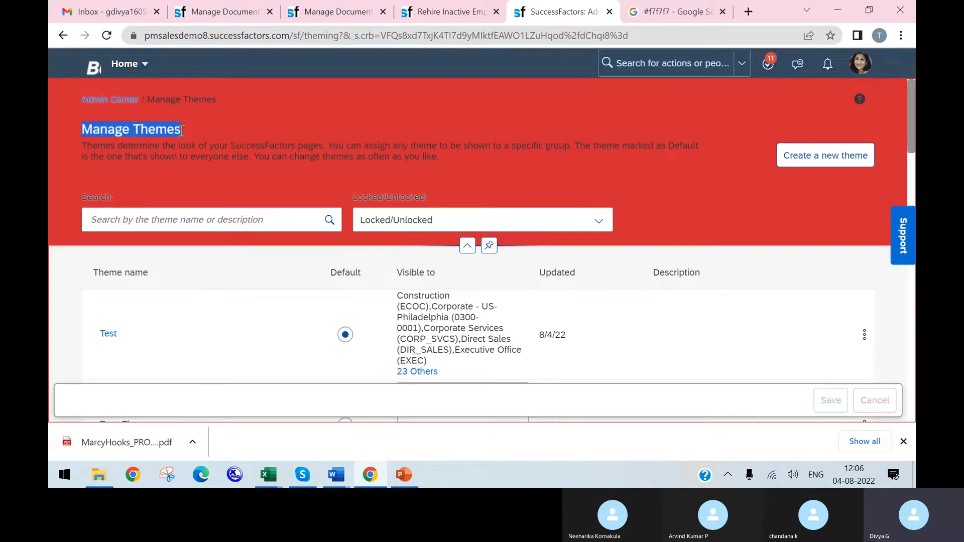
left_click(211, 130)
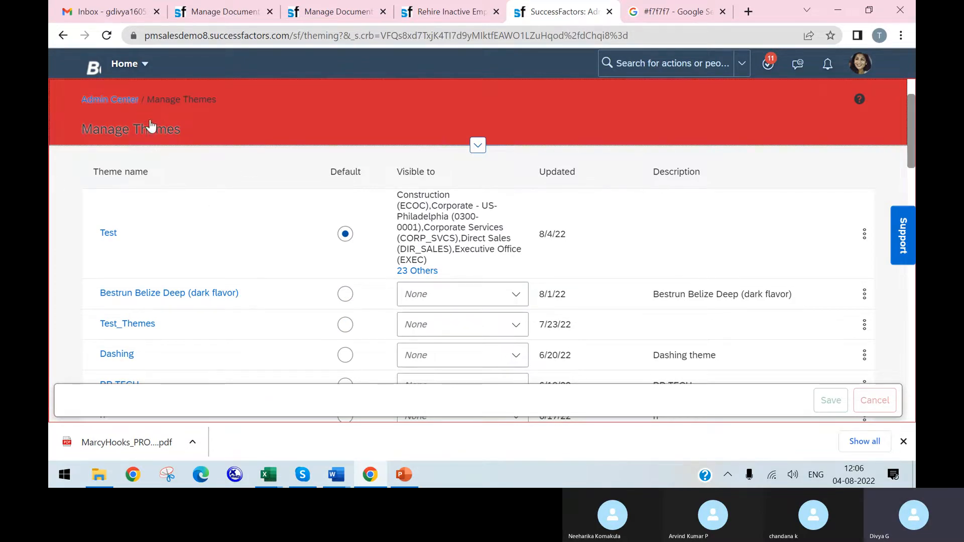
left_click(345, 294)
scroll(904, 340, "down", 1)
scroll(904, 340, "down", 5)
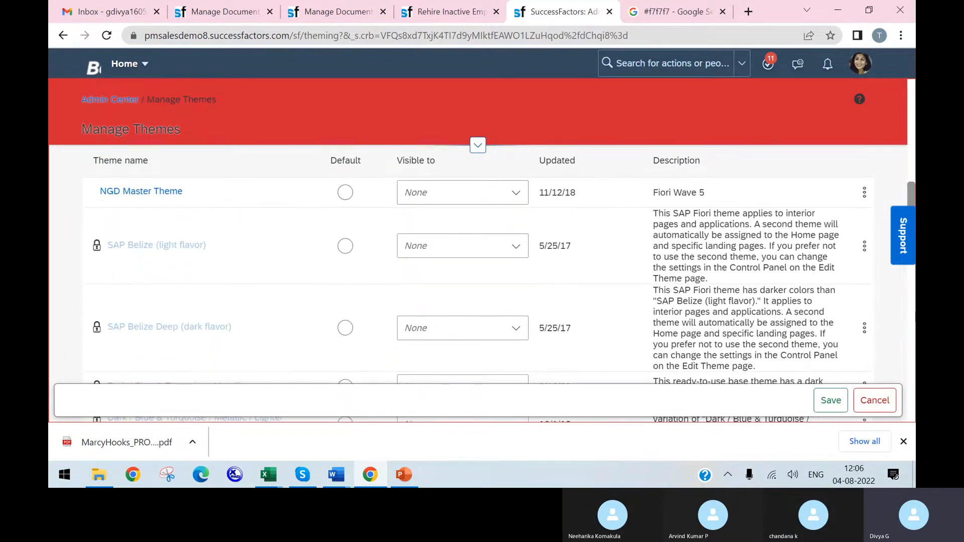
left_click(830, 400)
left_click(754, 267)
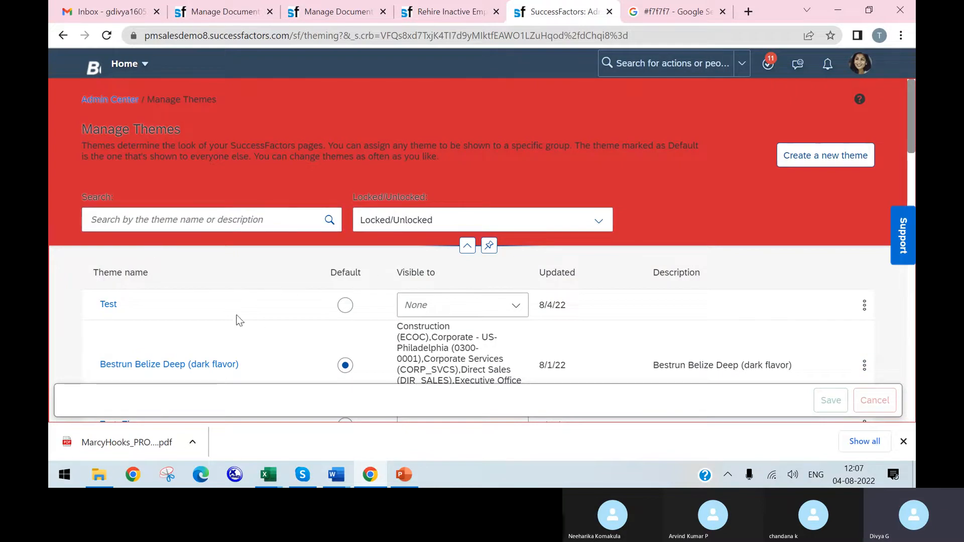
Step: Log out of the current session and log back in to reload the site with the saved theme
scroll(333, 327, "down", 5)
scroll(327, 321, "down", 3)
scroll(324, 318, "up", 6)
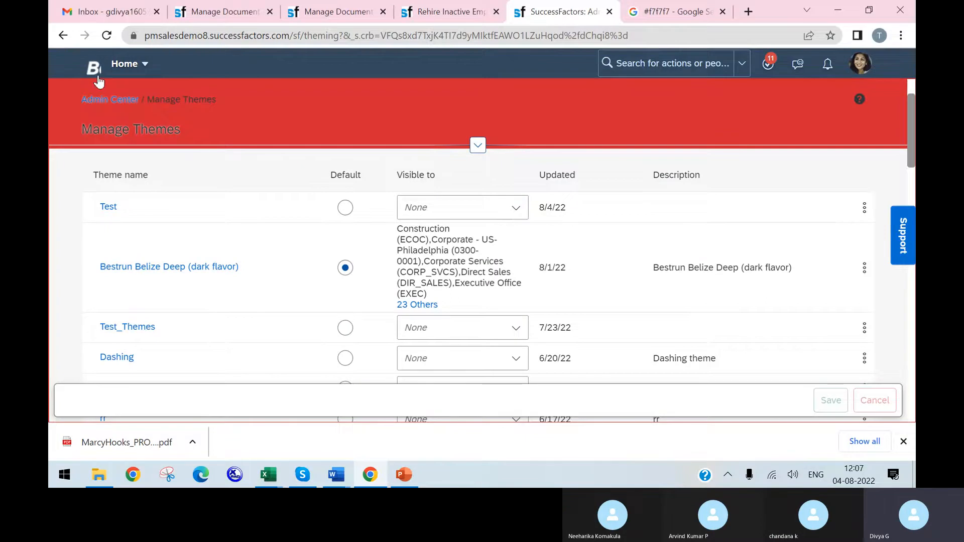
left_click(143, 68)
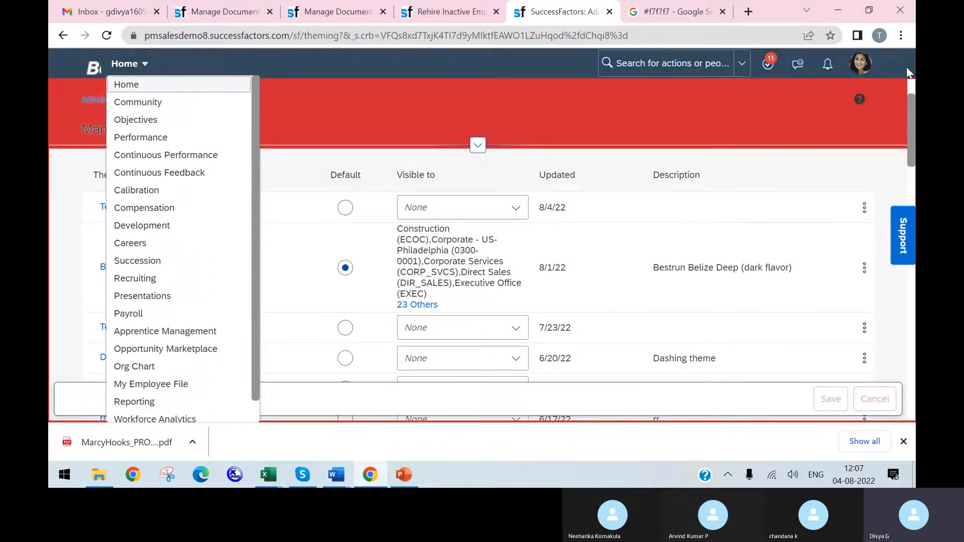
left_click(860, 63)
left_click(806, 232)
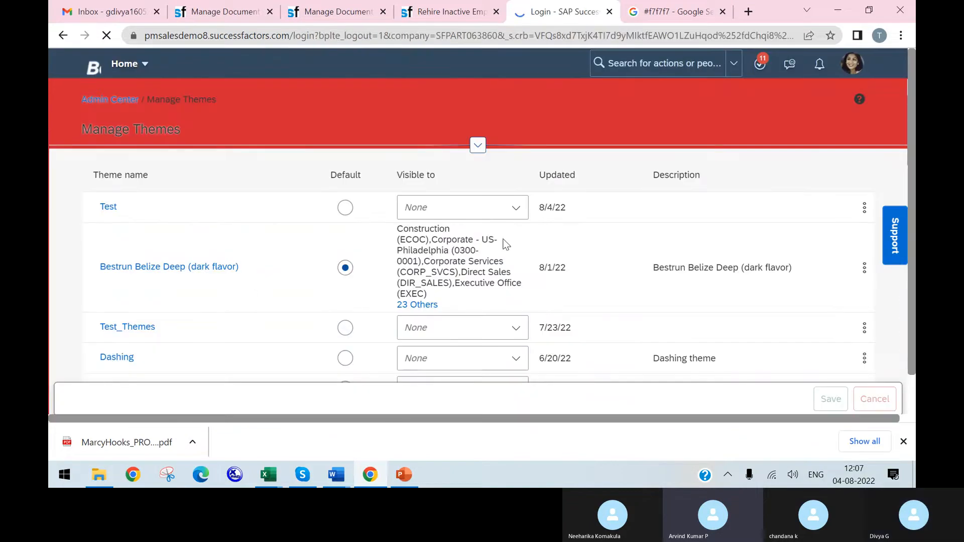
left_click(480, 349)
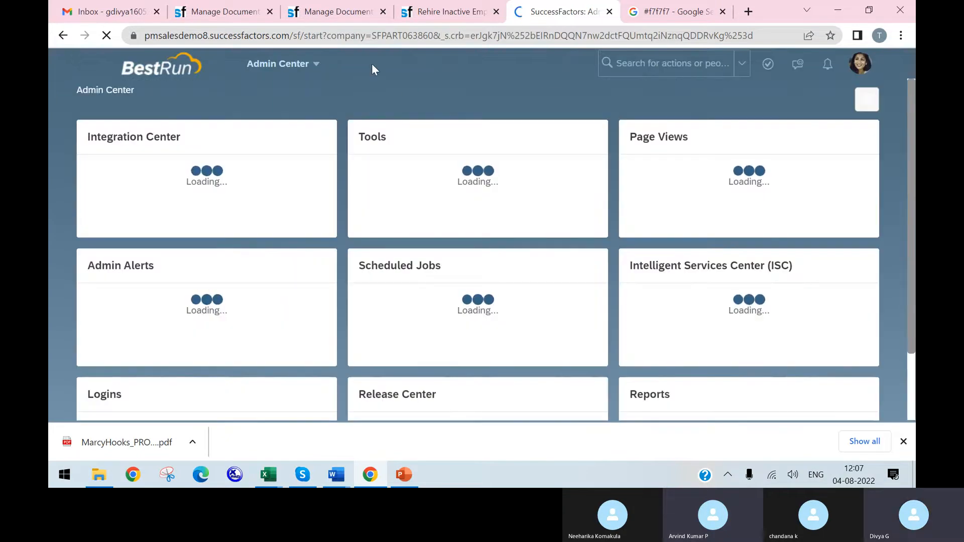
Step: Open the Change Language page in the account settings
left_click(316, 64)
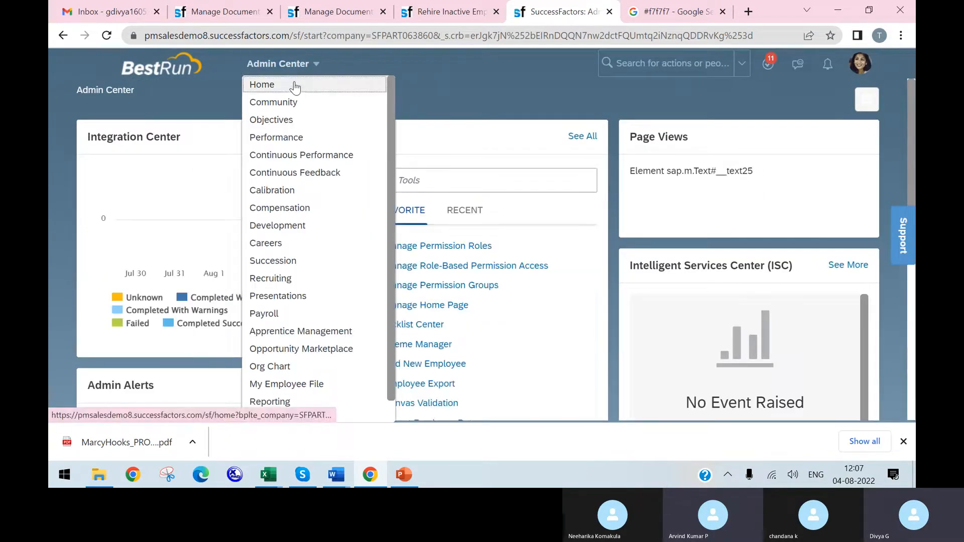
left_click(860, 63)
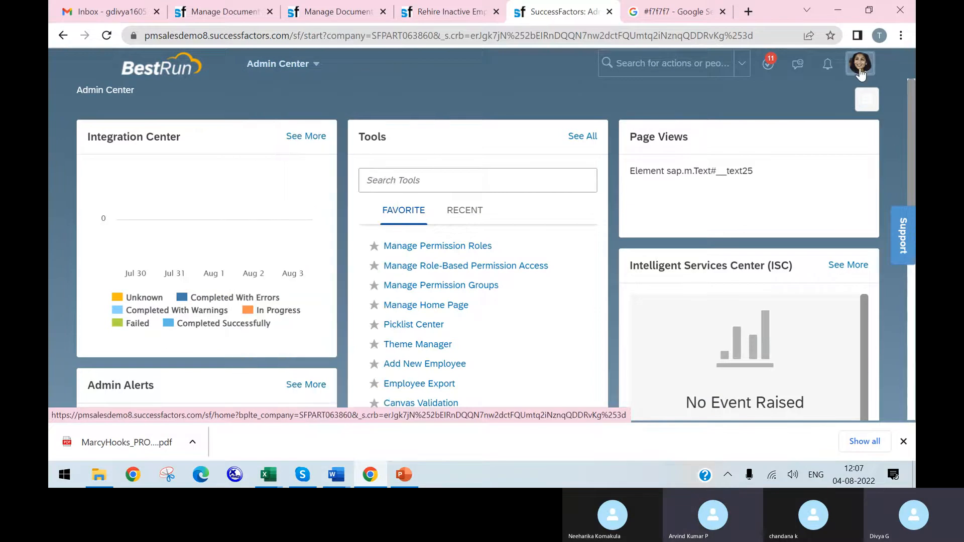
left_click(828, 167)
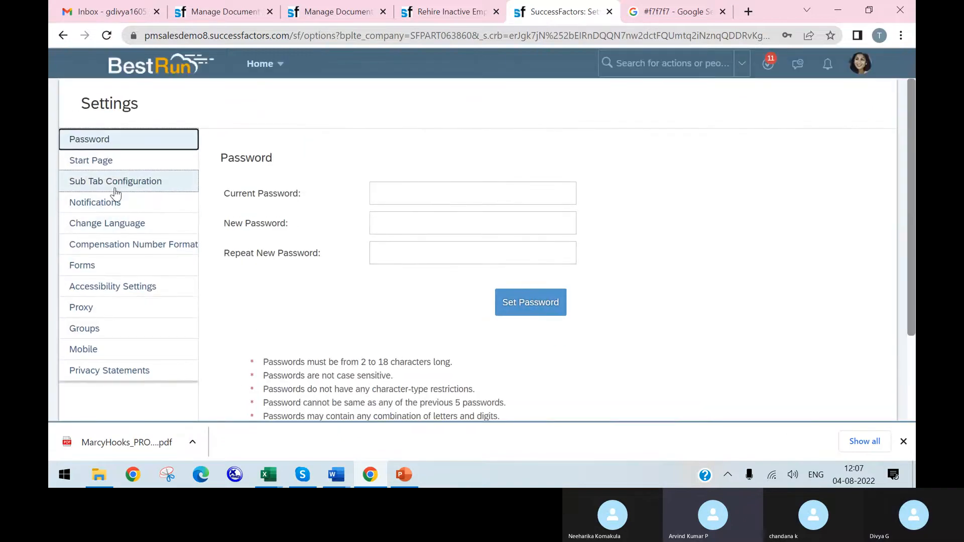
left_click(103, 224)
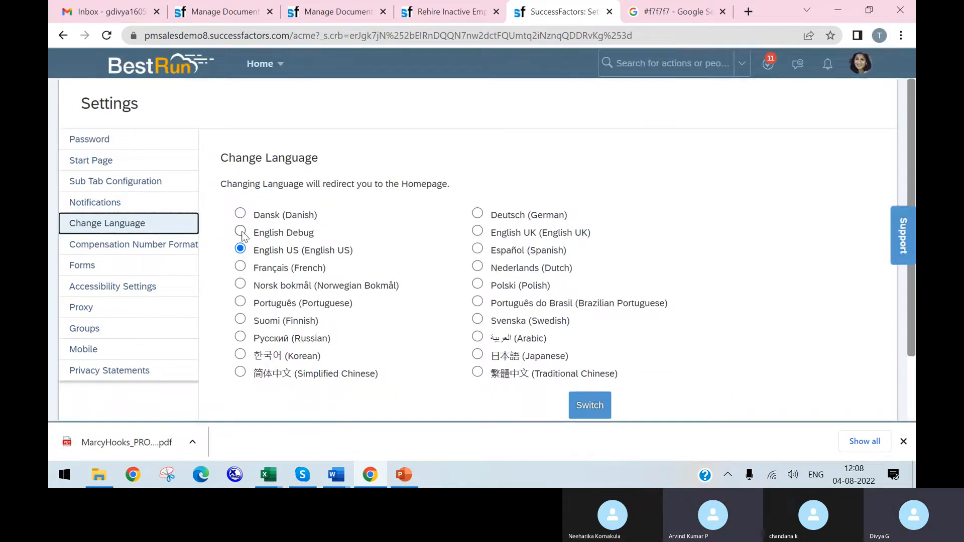
Step: Switch to the browser tab showing Rehire Inactive Employee
right_click(447, 18)
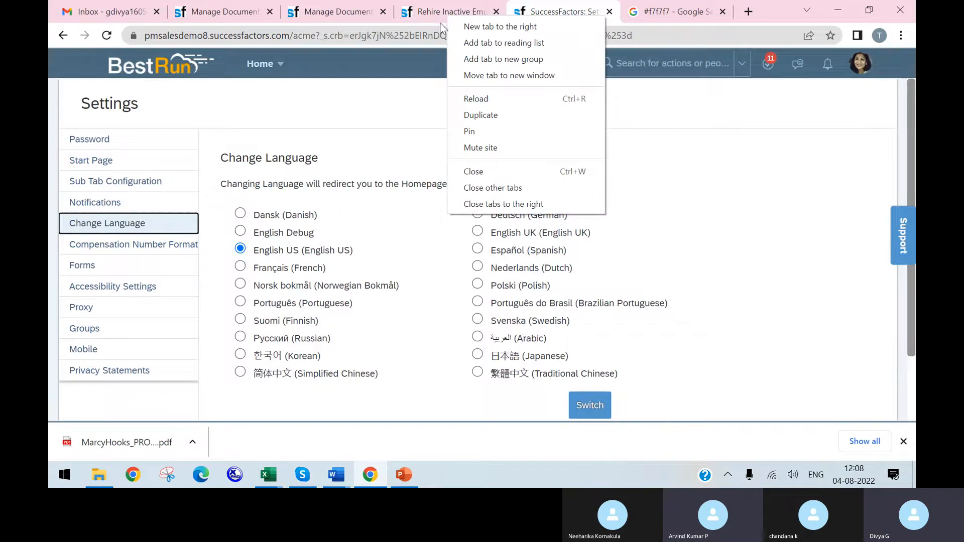
left_click(443, 17)
right_click(443, 16)
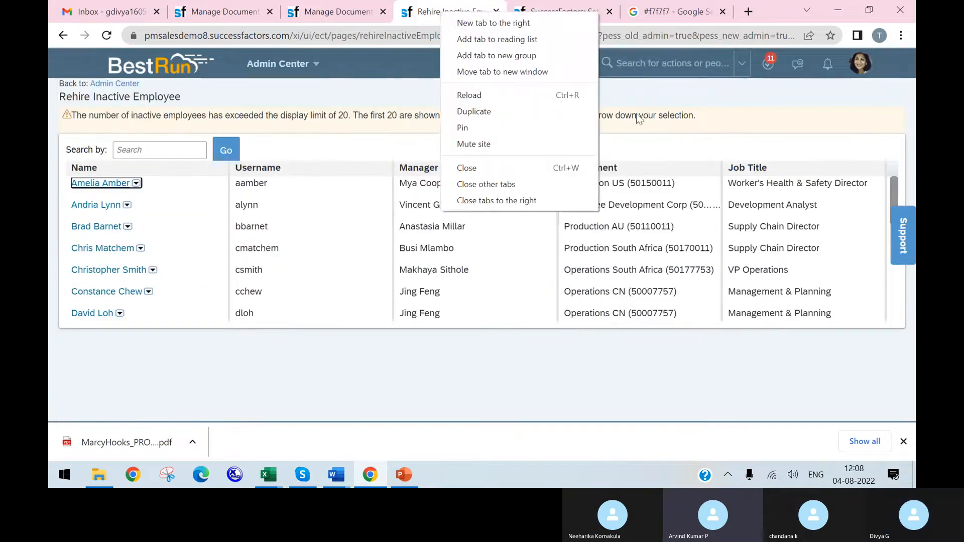
left_click(636, 83)
Step: Try to find the language management action by searching for "manage langua" and "langua"
left_click(637, 65)
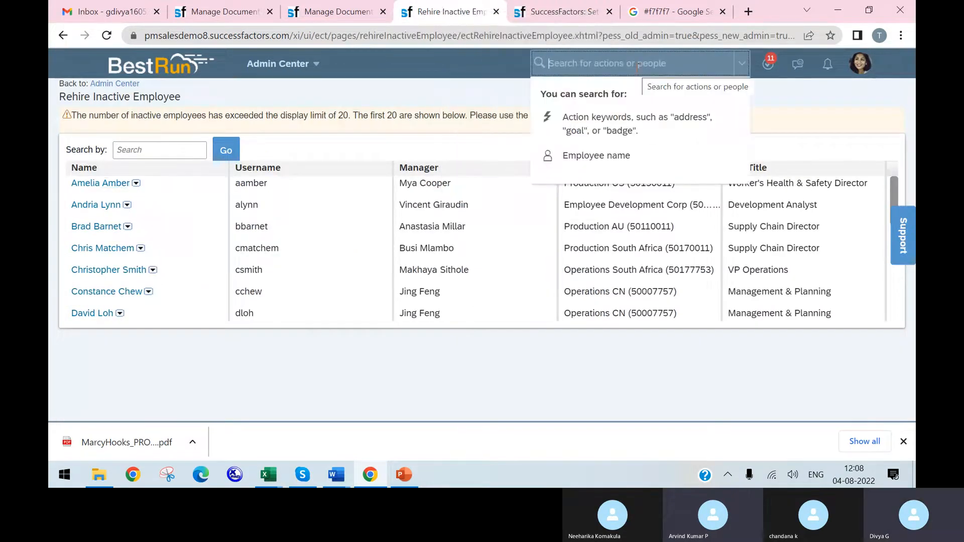
type("manage")
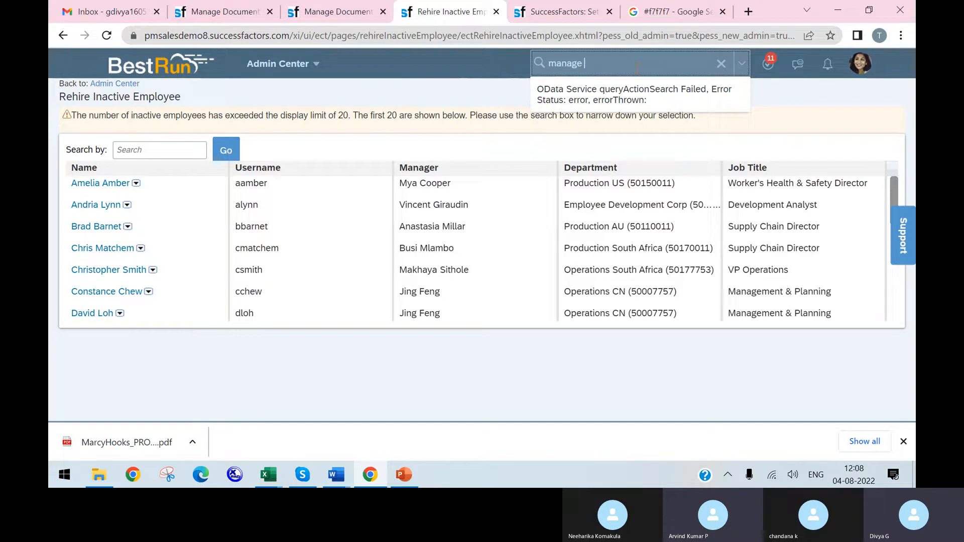
type("langua")
key("BackSpace")
key("BackSpace")
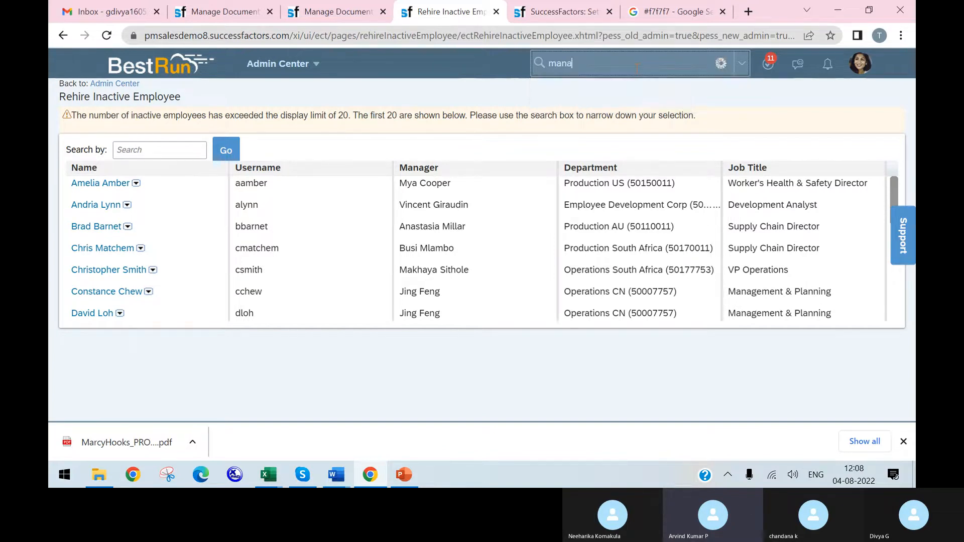
key("BackSpace")
key("BackSpace")
key("BackSpace")
key("BackSpace")
type("langu")
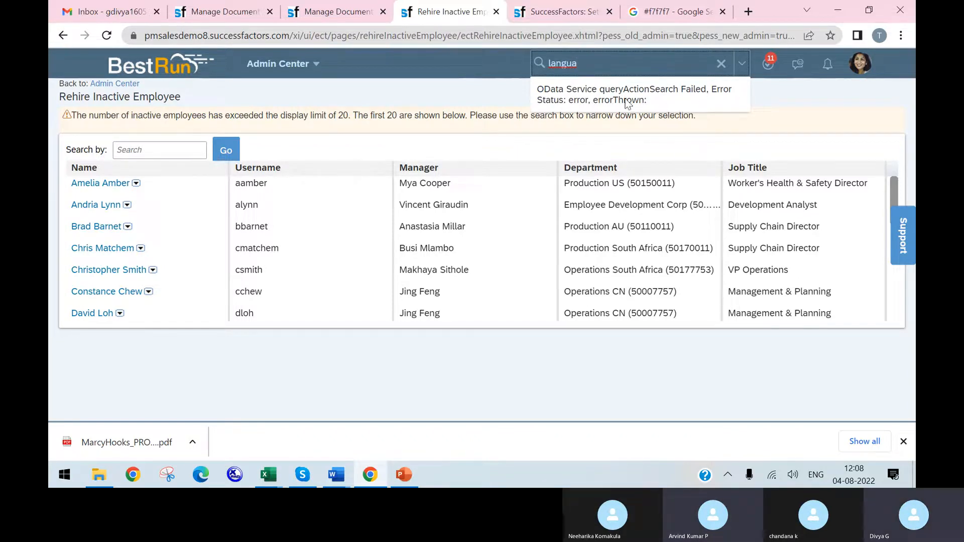
Step: Try an action search for "password" instead
double_click(587, 61)
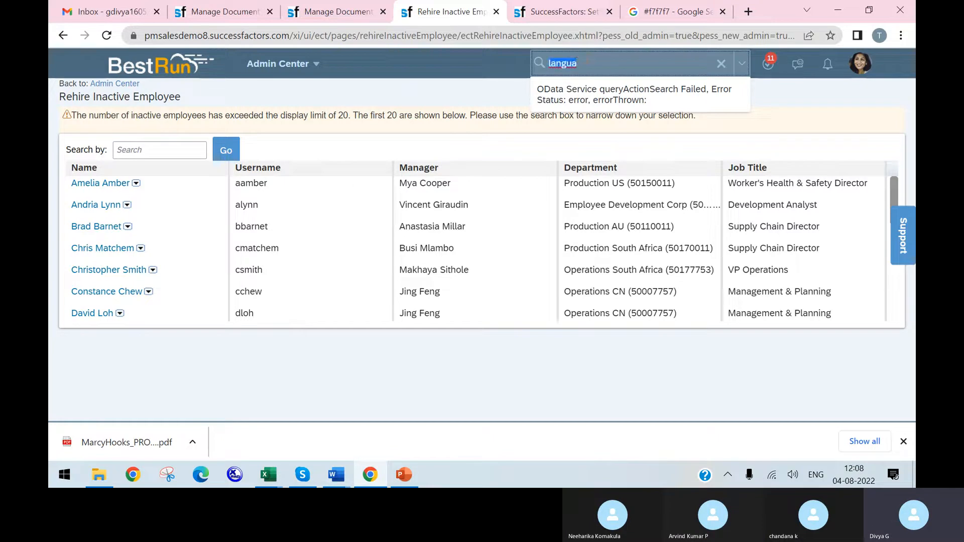
type("pa")
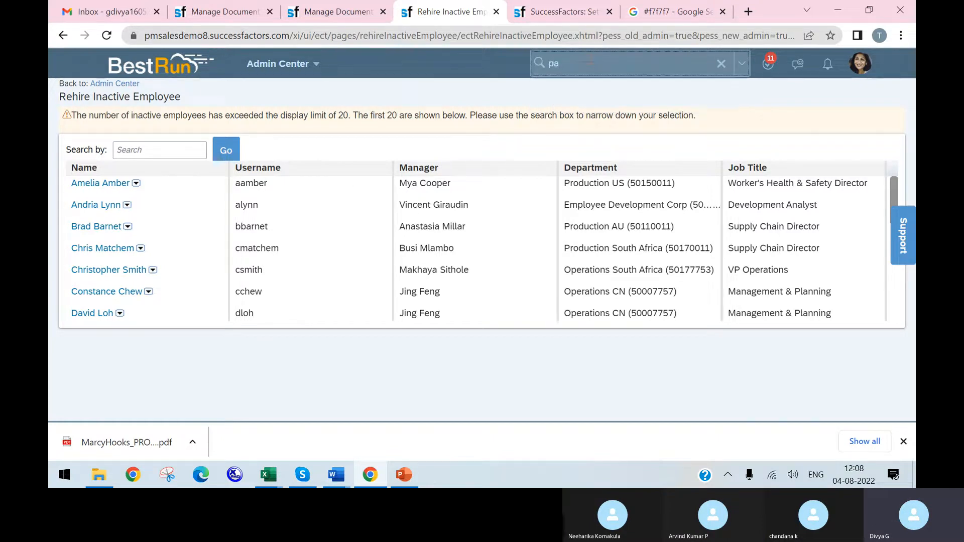
type("sswo")
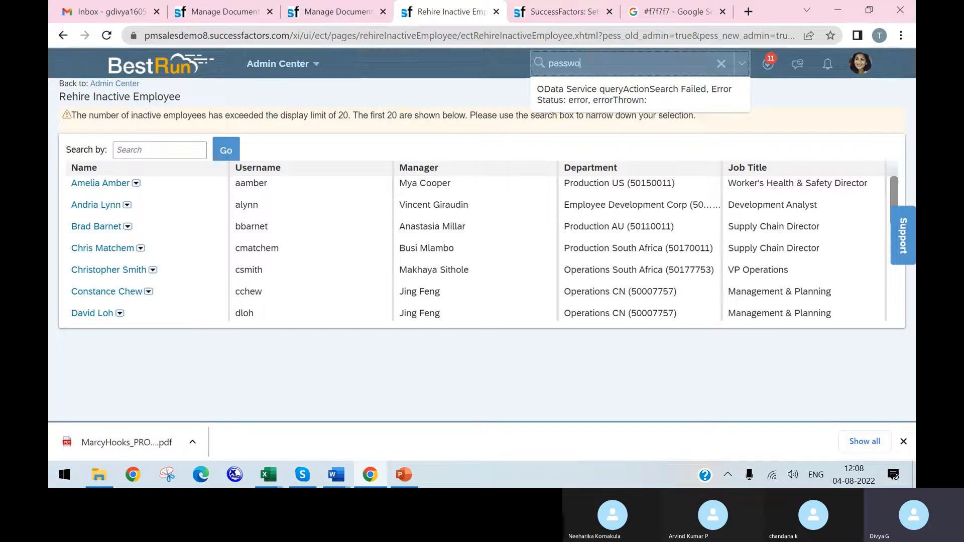
type("rd")
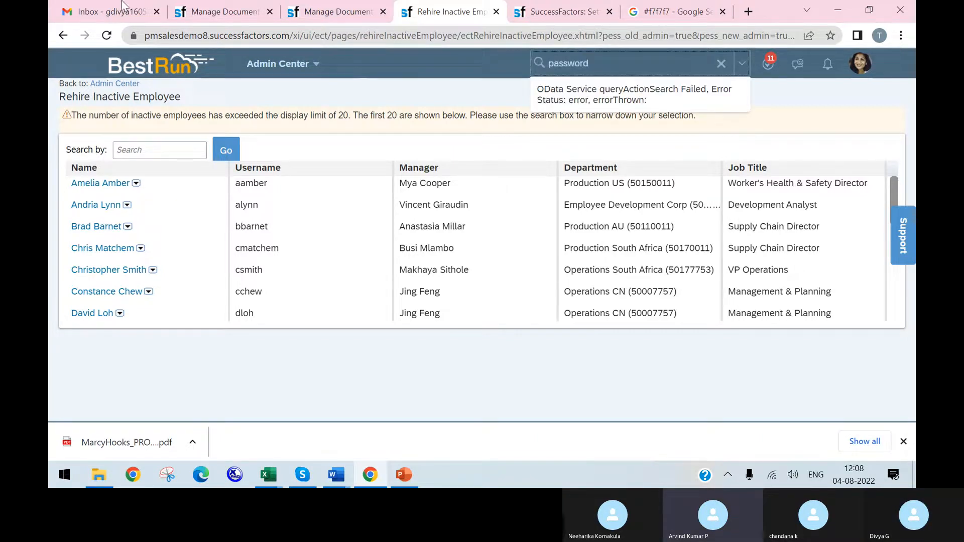
Step: Reload the page, search the actions for "manage langu" and open the language management page
left_click(106, 35)
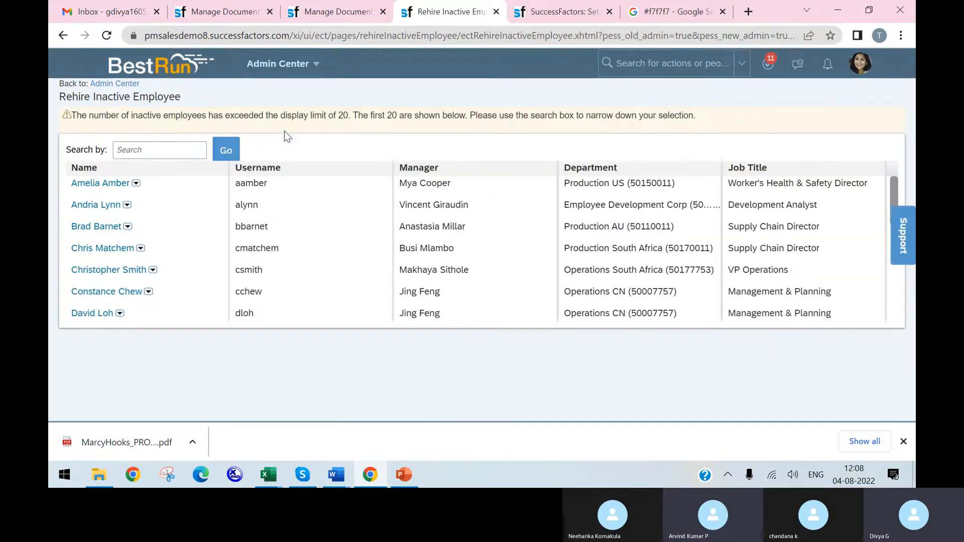
left_click(642, 63)
type("manage ")
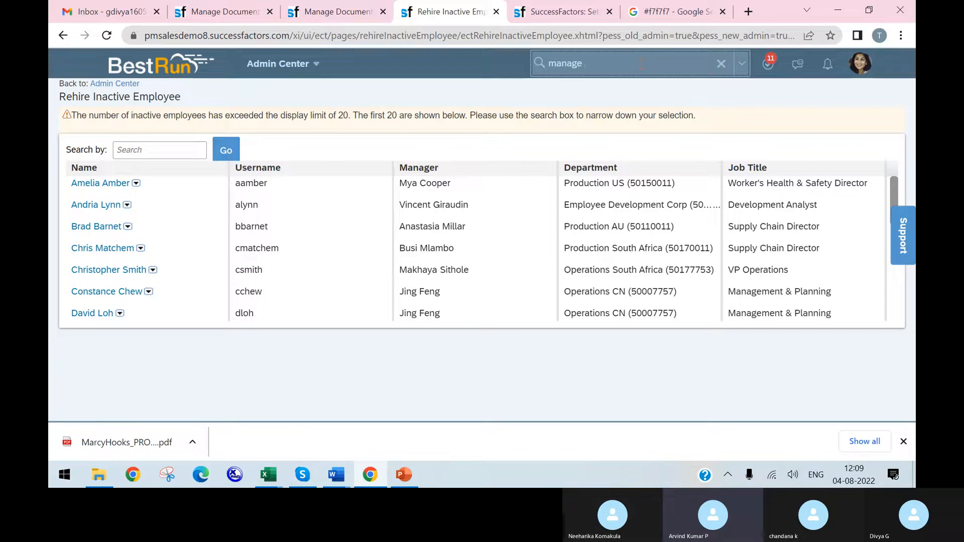
type("la")
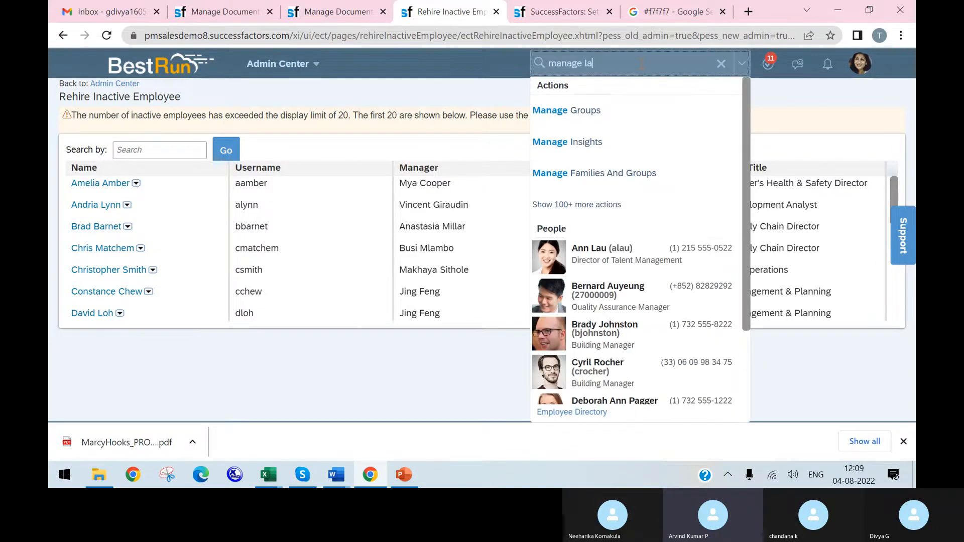
type("n")
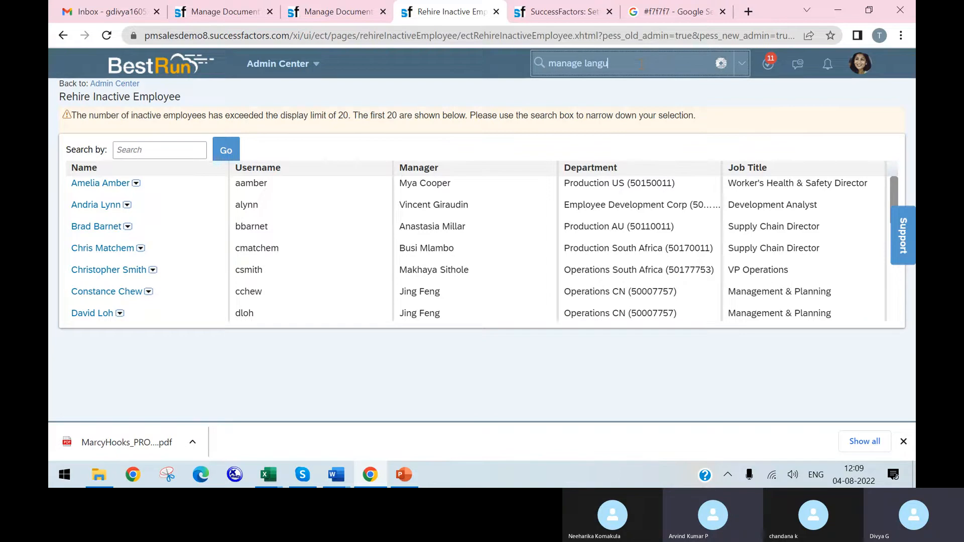
type("gu")
left_click(617, 97)
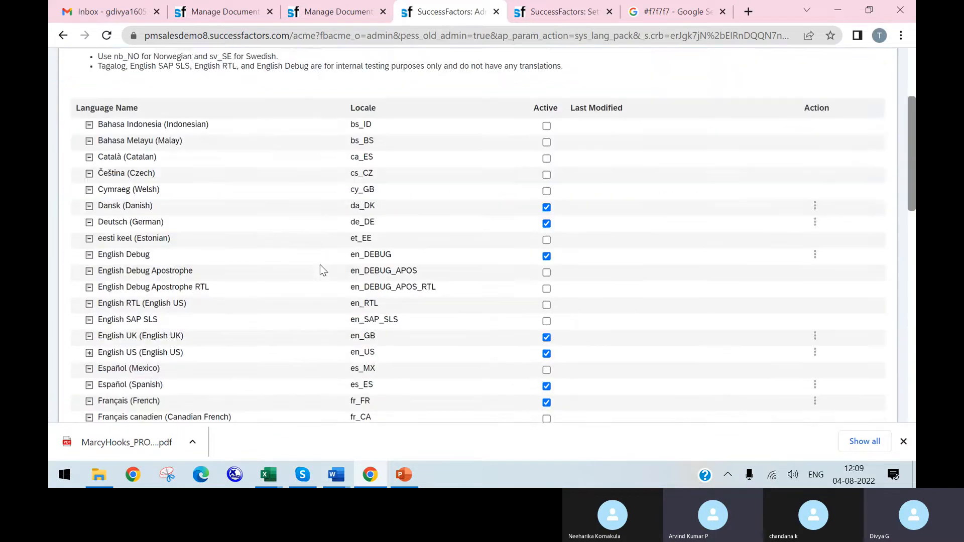
Step: Review the list of active languages and show the actions available for English UK
scroll(186, 216, "down", 3)
scroll(181, 244, "down", 2)
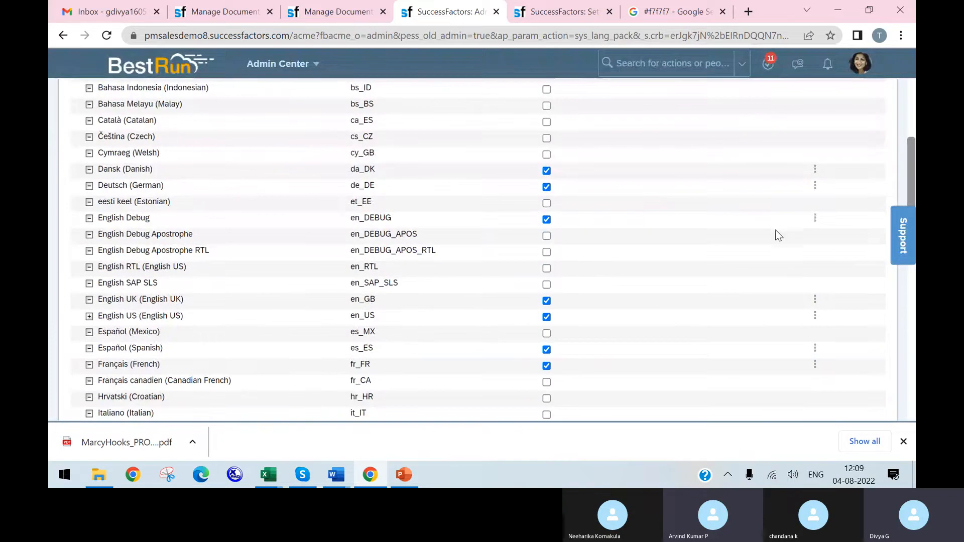
left_click(814, 300)
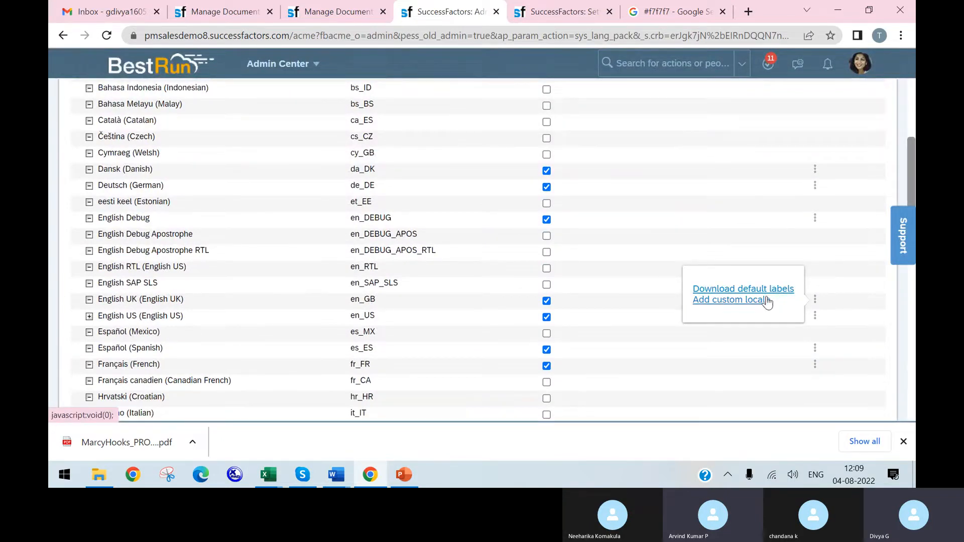
Step: Return to the Change Language settings and switch the display language to English Debug
left_click(560, 12)
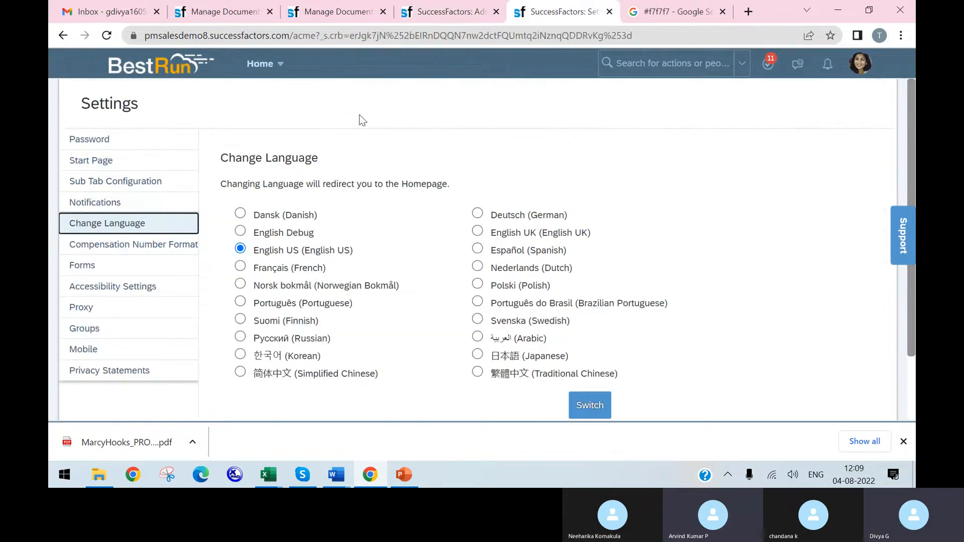
left_click(240, 232)
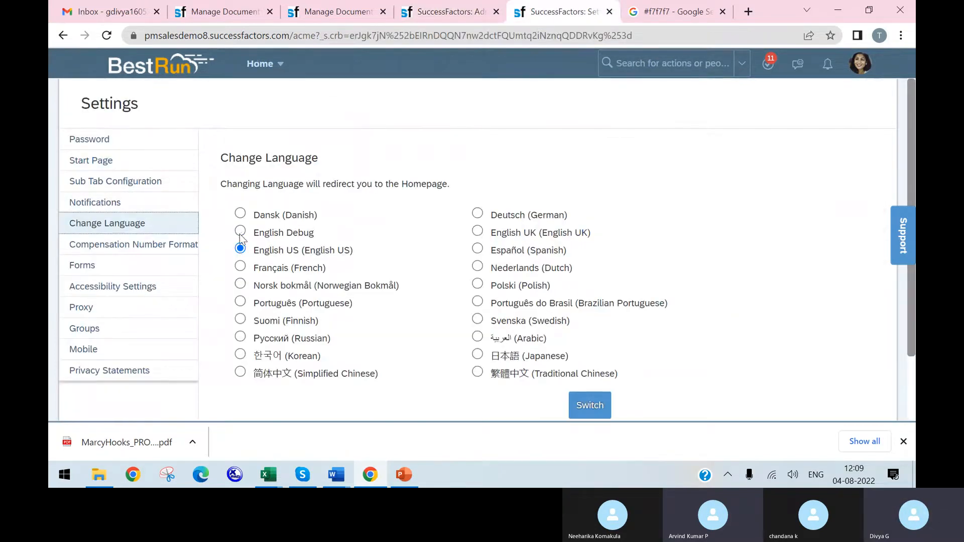
left_click(593, 405)
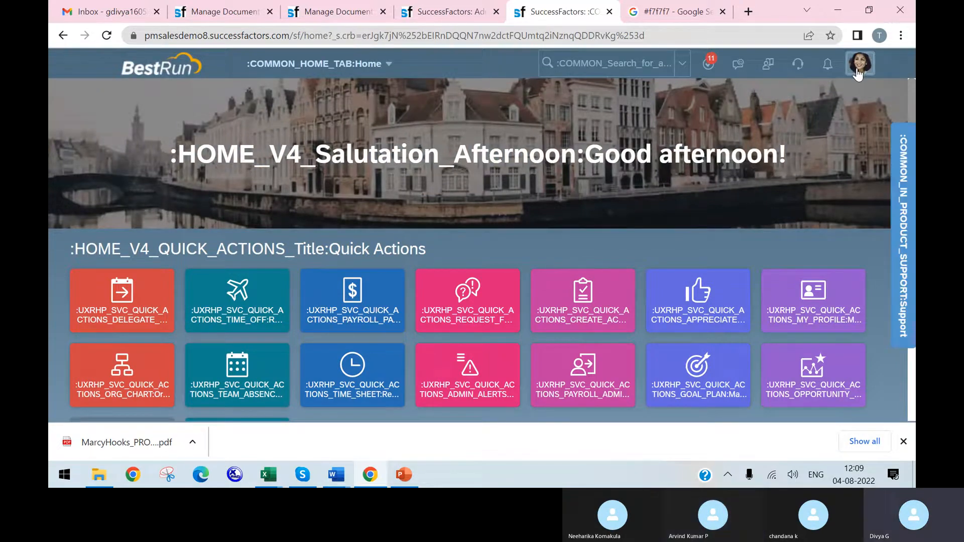
Step: Examine the account menu's label keys in English Debug, then return to the browser tab with the language list
left_click(858, 74)
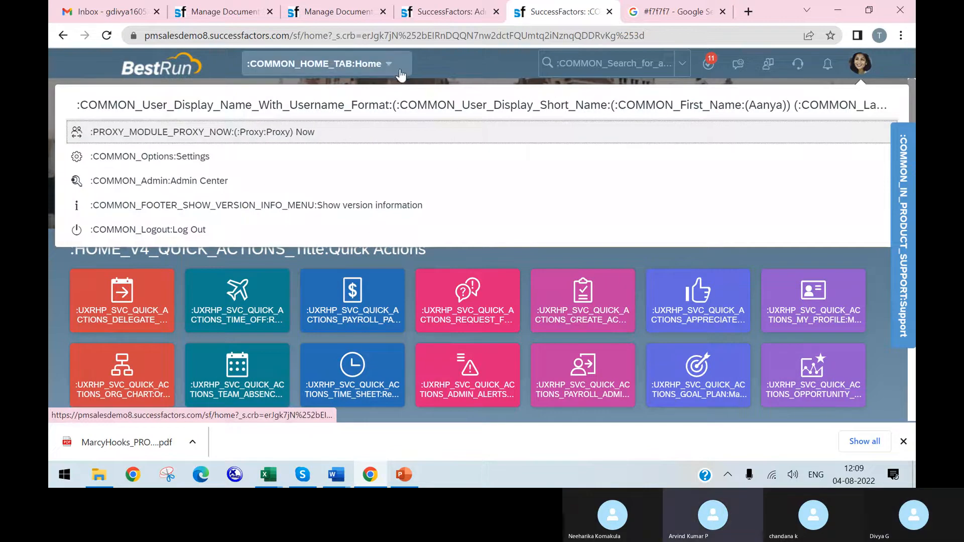
left_click(449, 57)
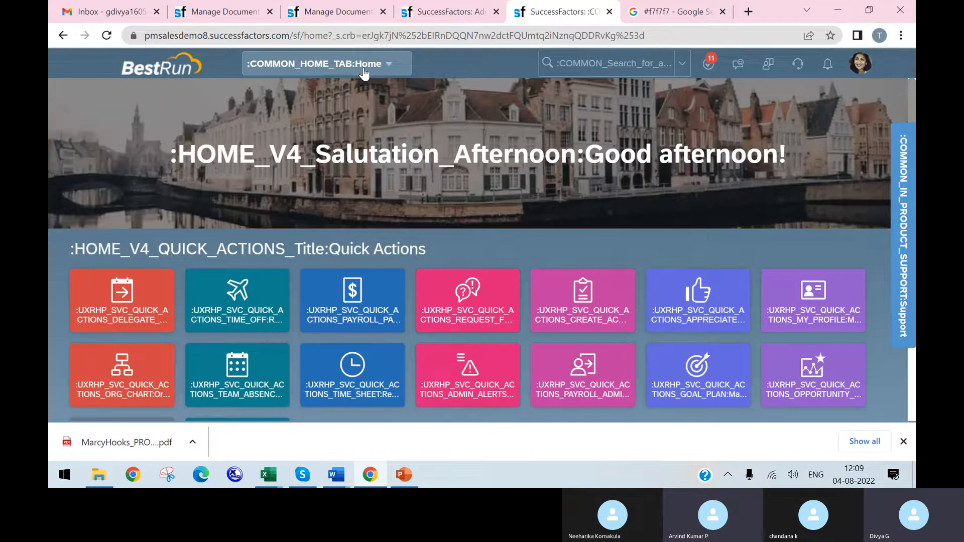
left_click(682, 12)
left_click(459, 12)
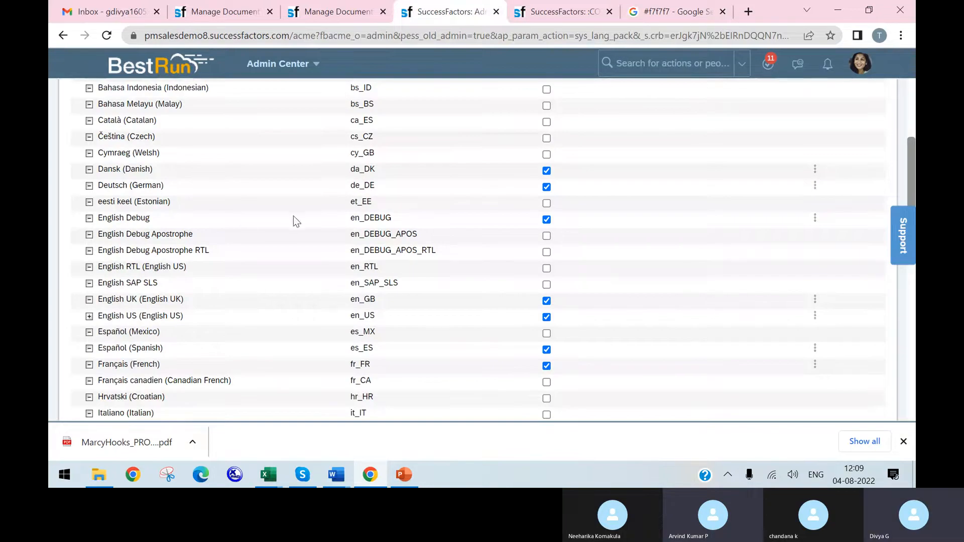
left_click(815, 219)
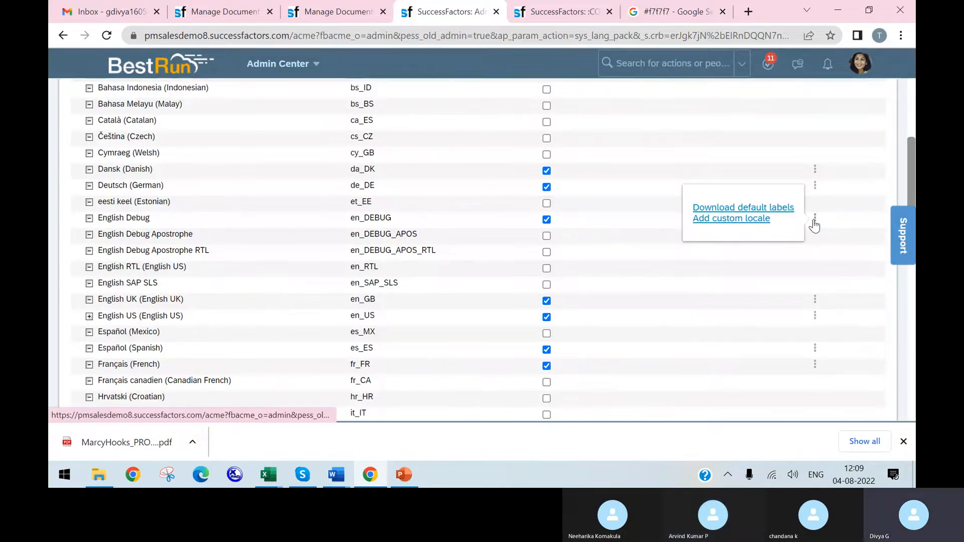
left_click(754, 220)
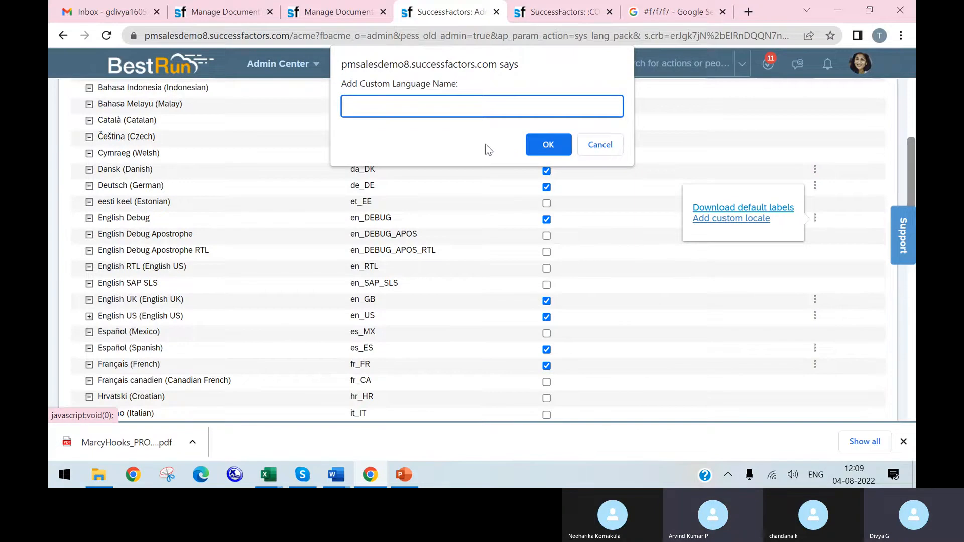
left_click(589, 145)
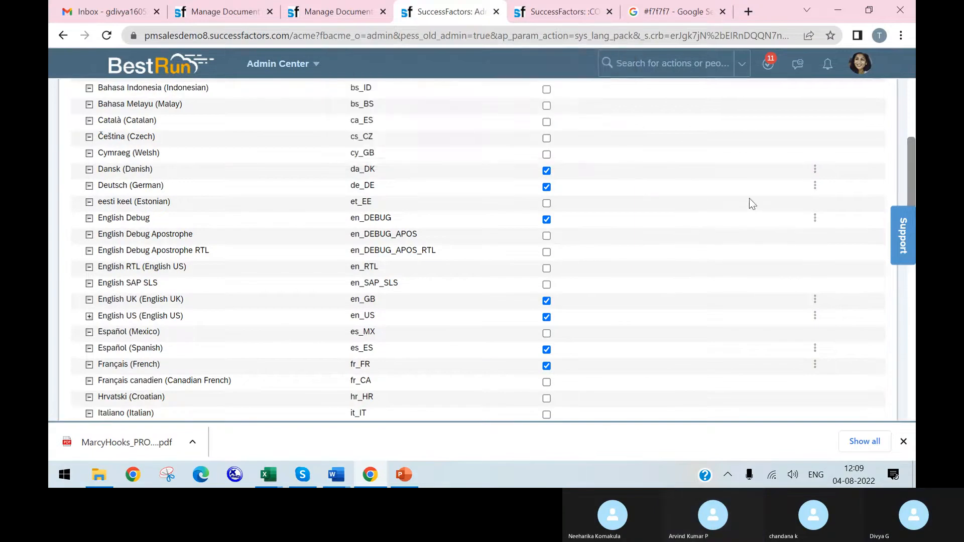
Step: Download the default labels for English Debug, set the file to open once complete, and return to the language list
left_click(768, 207)
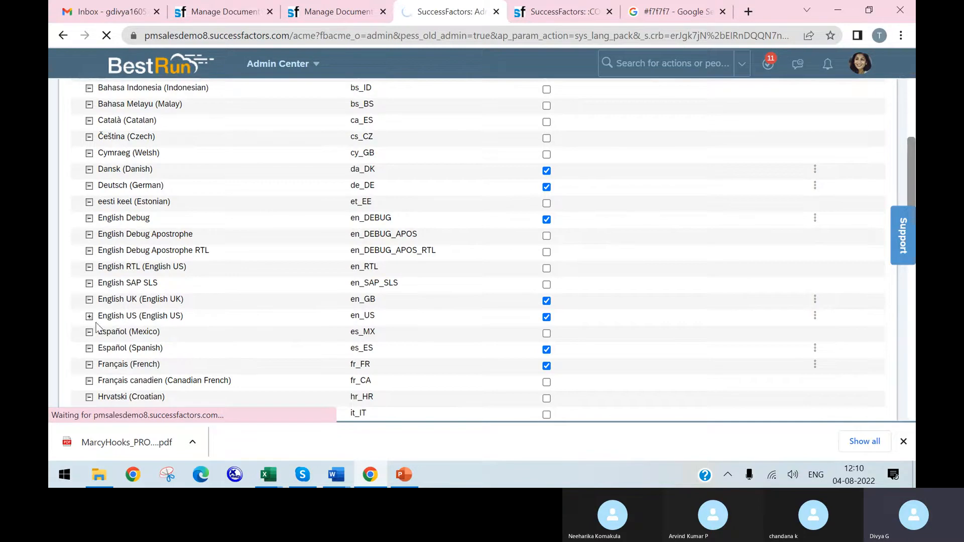
left_click(814, 316)
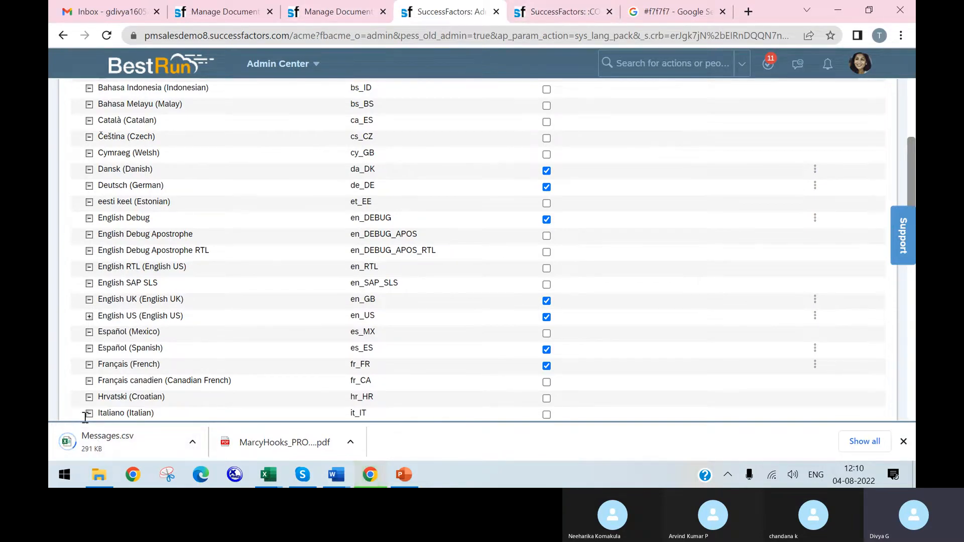
left_click(120, 444)
left_click(518, 19)
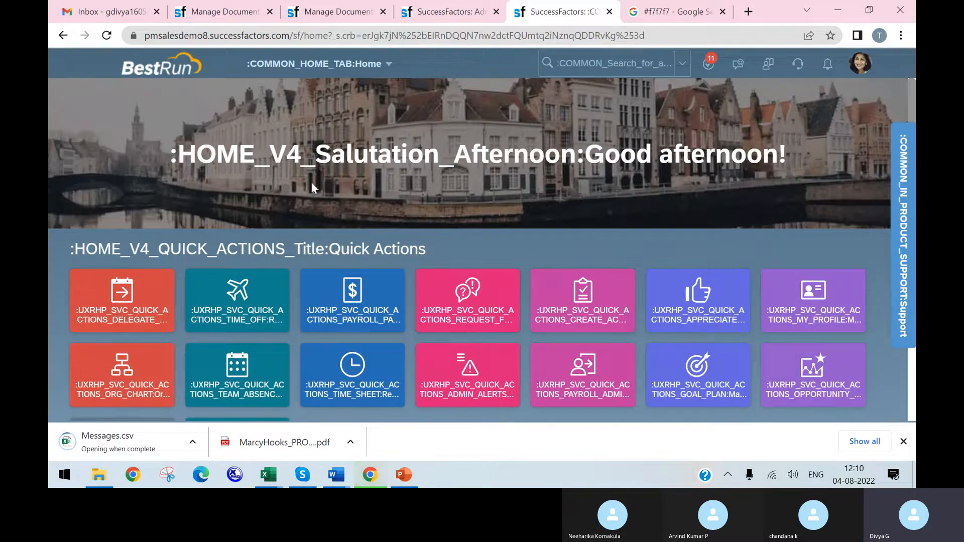
left_click(446, 12)
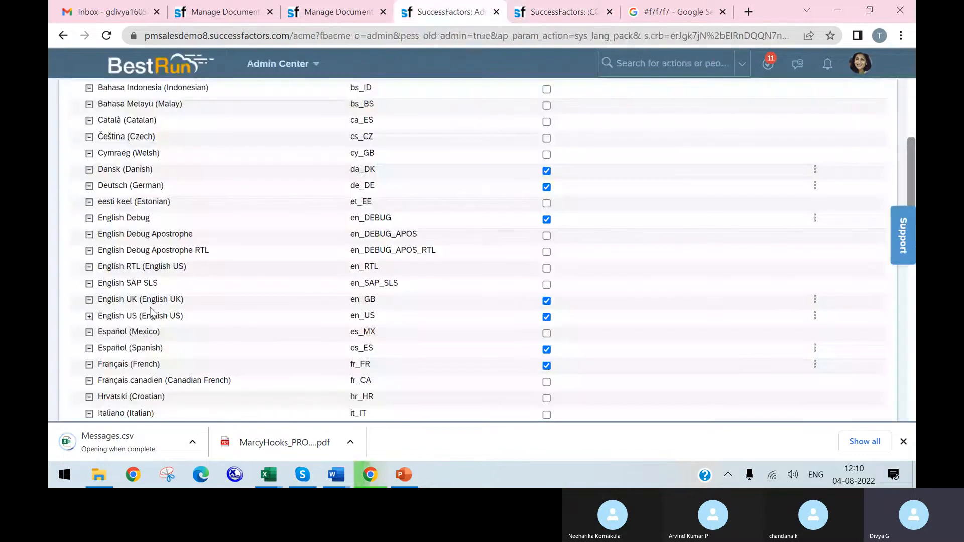
Step: Download the default labels for English US and open the downloaded Messages (1).csv file
left_click(815, 315)
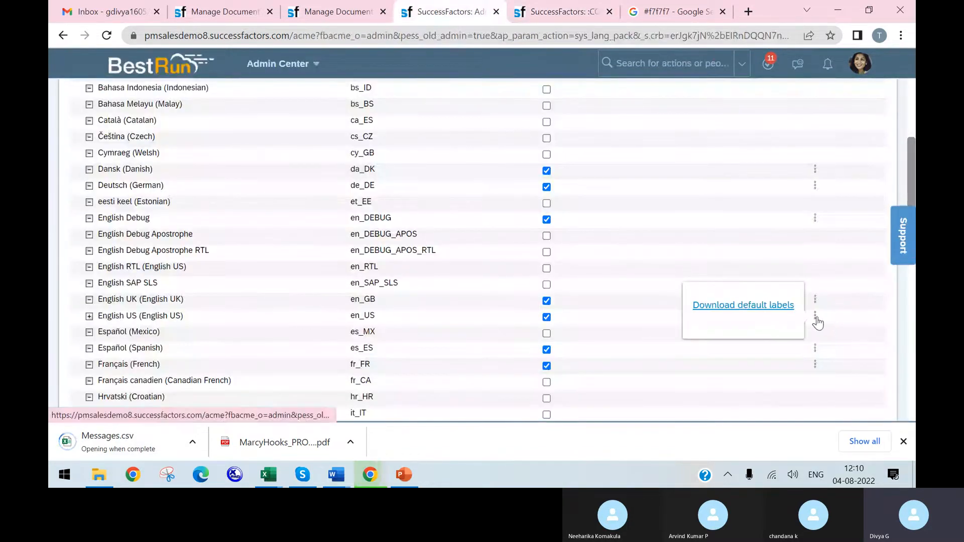
left_click(765, 306)
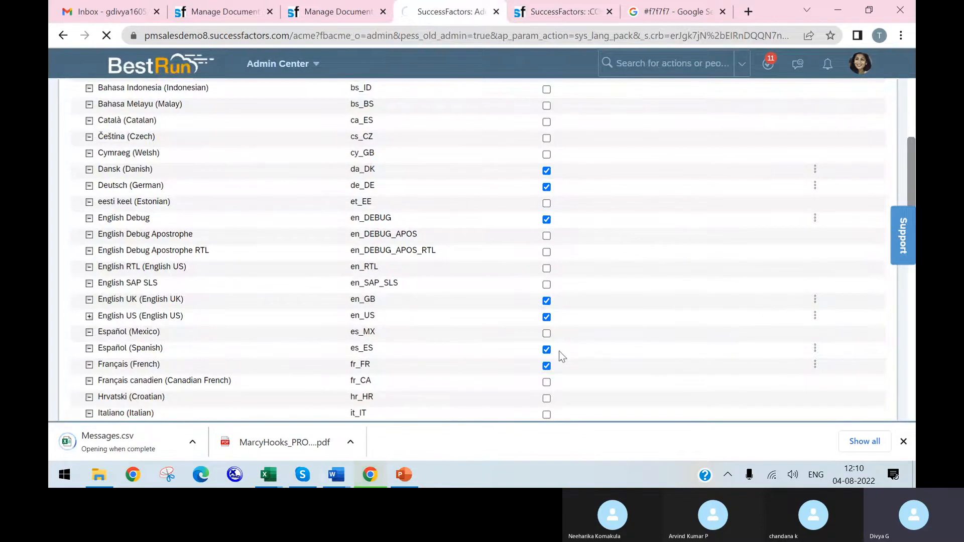
left_click(129, 448)
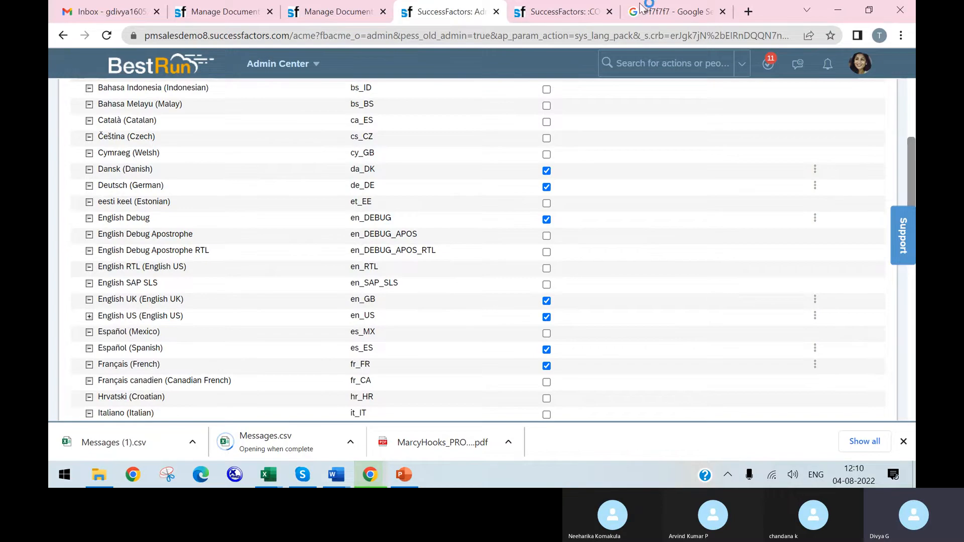
Step: Try to bring up the downloaded labels file in Excel, and cancel the Create Absence form on the home page
left_click(582, 14)
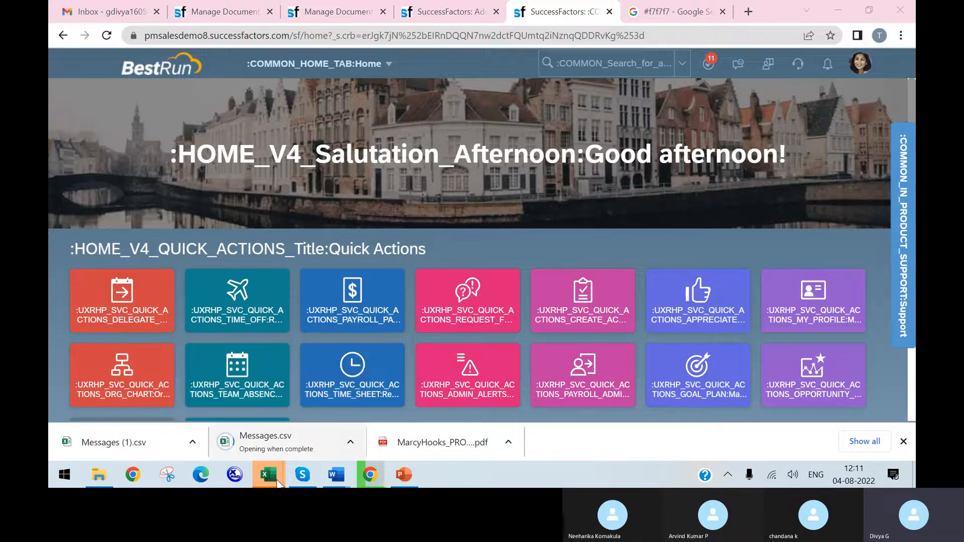
mouse_move(268, 479)
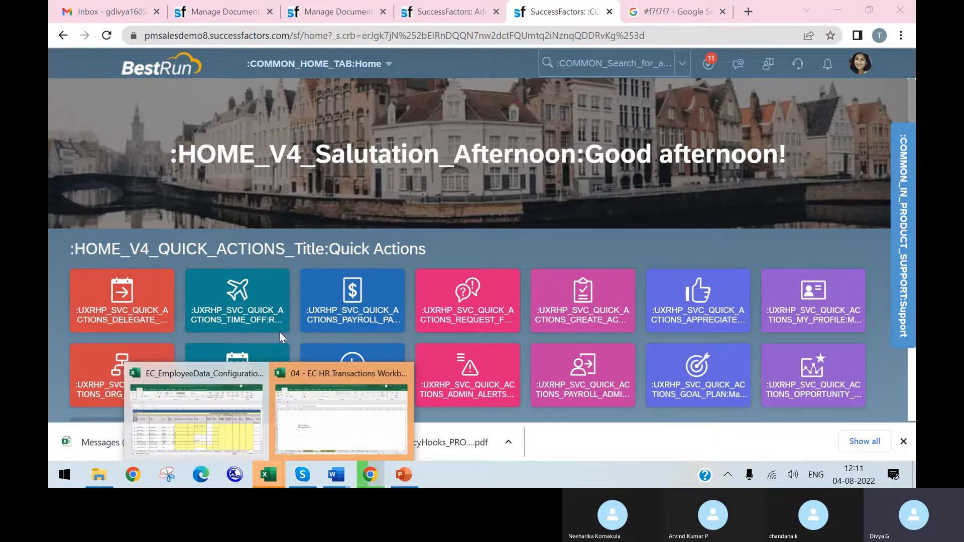
left_click(179, 437)
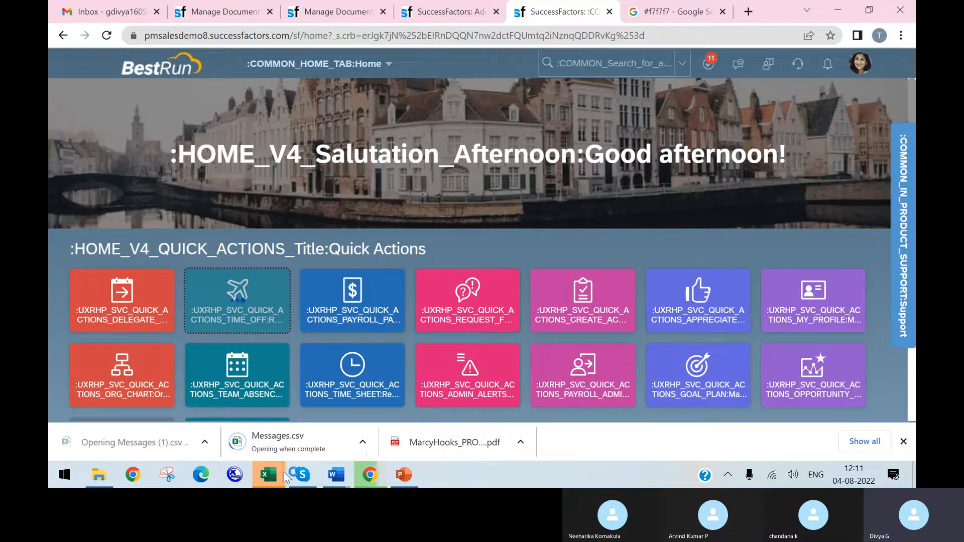
mouse_move(279, 481)
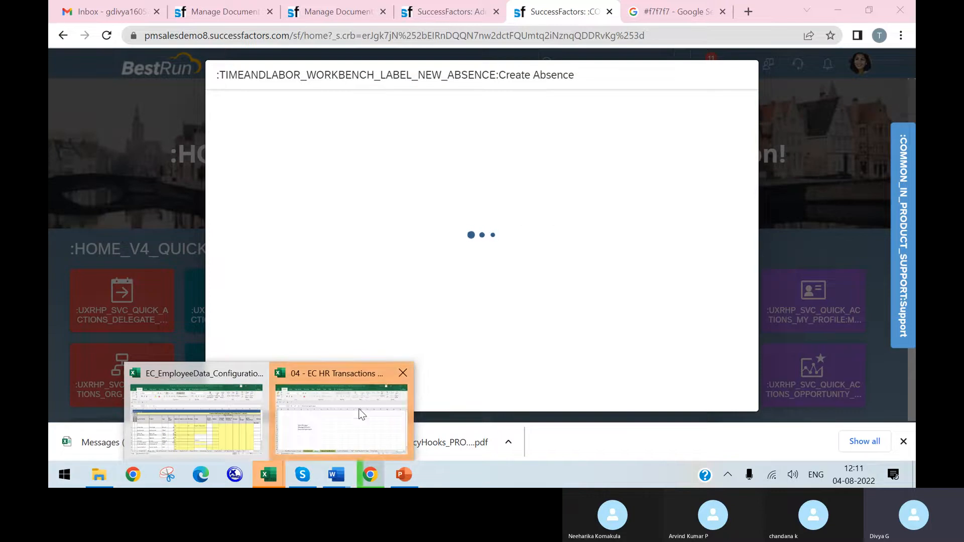
left_click(358, 407)
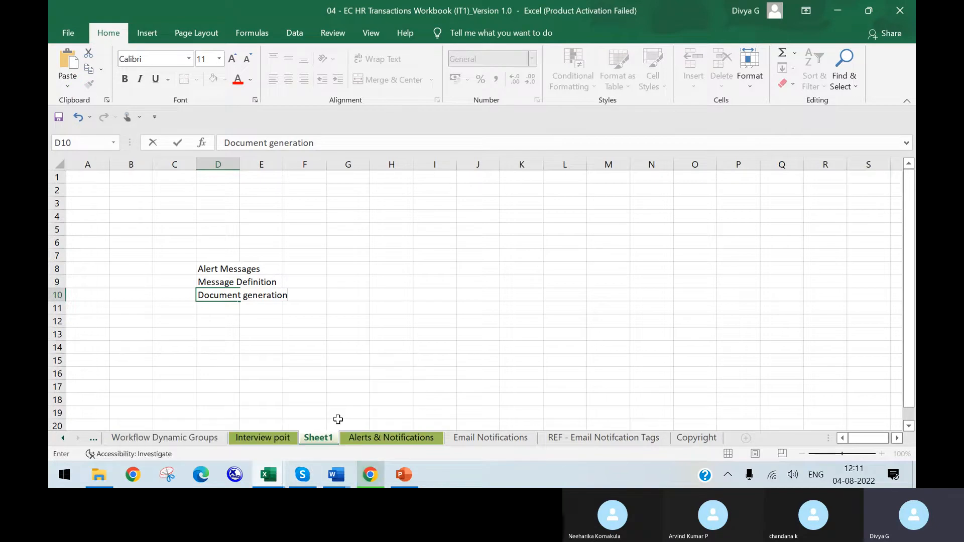
left_click(370, 474)
left_click(157, 447)
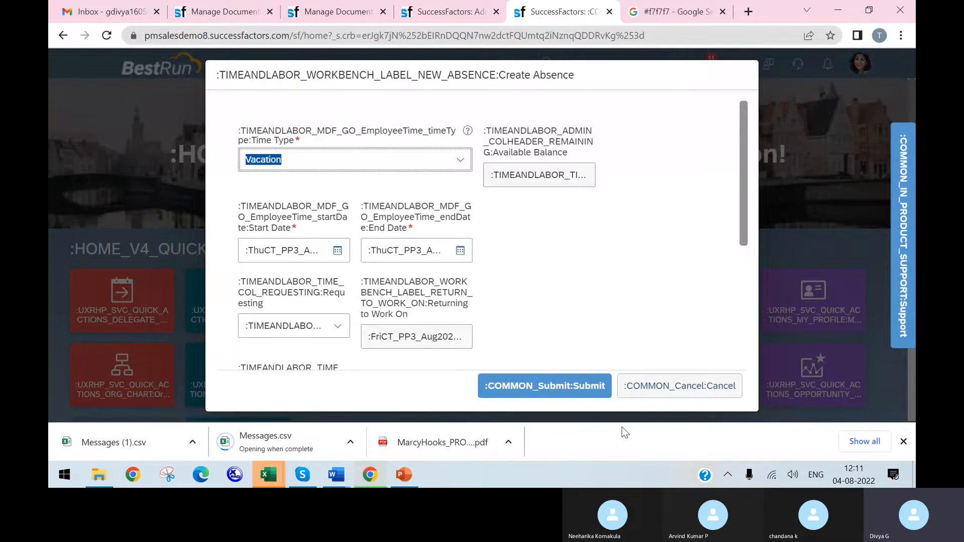
left_click(673, 396)
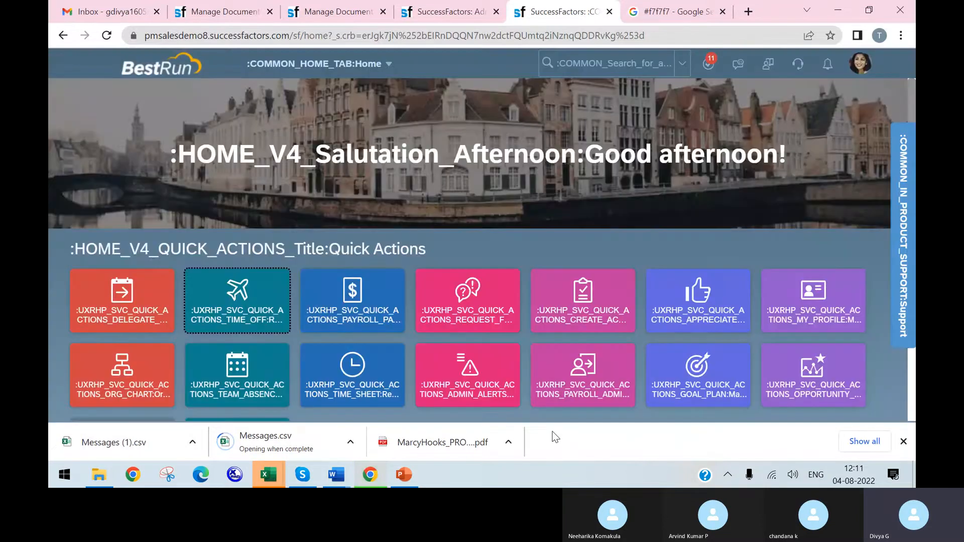
Step: Open Messages (1).csv from the downloads again and switch to its workbook in Excel
left_click(153, 445)
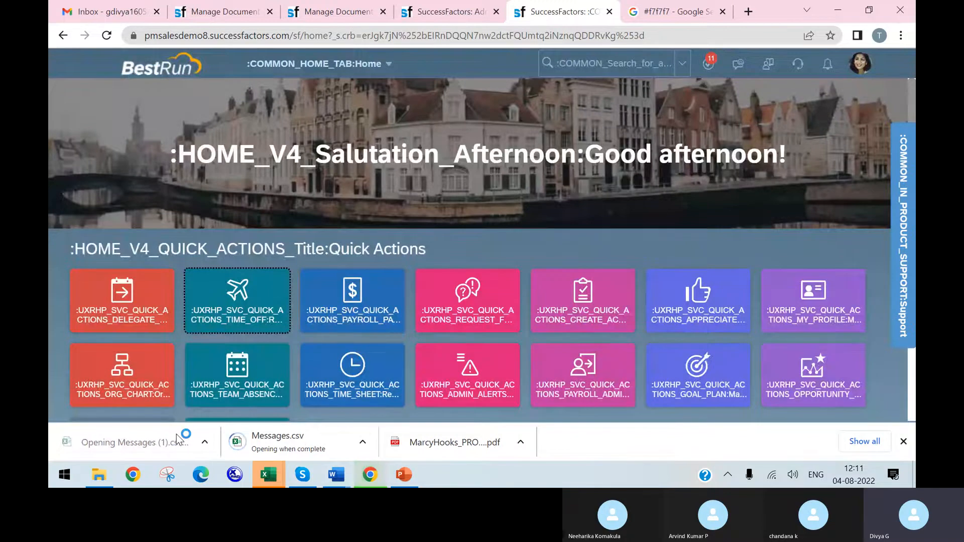
left_click(266, 479)
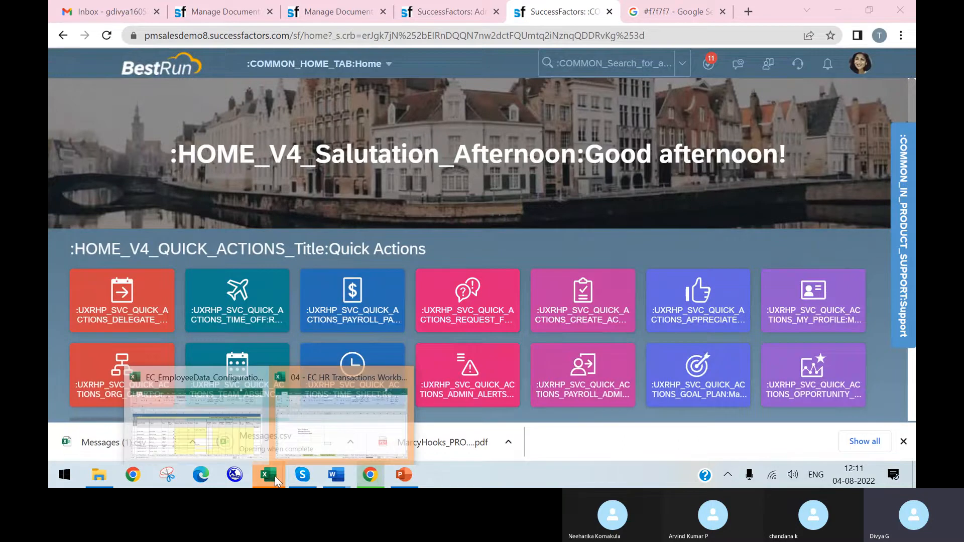
left_click(300, 453)
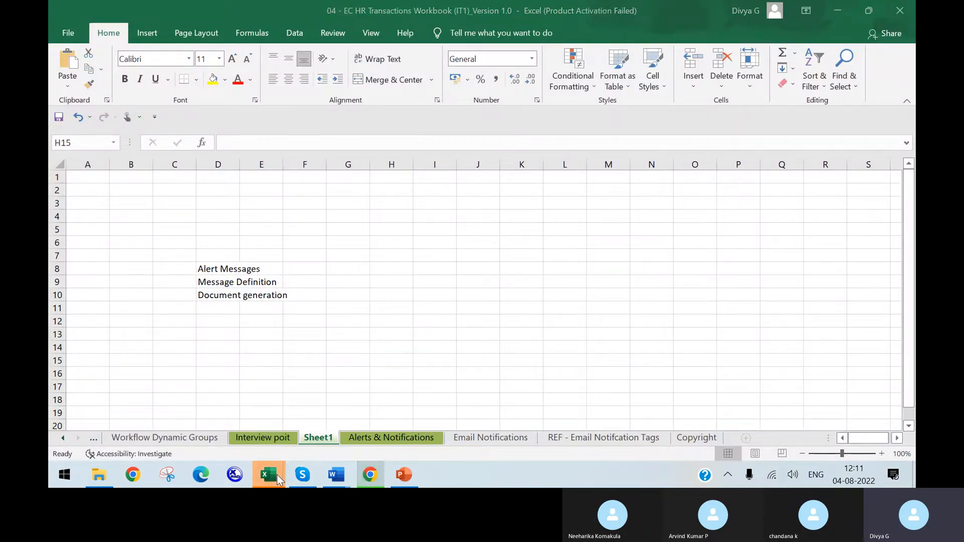
mouse_move(275, 475)
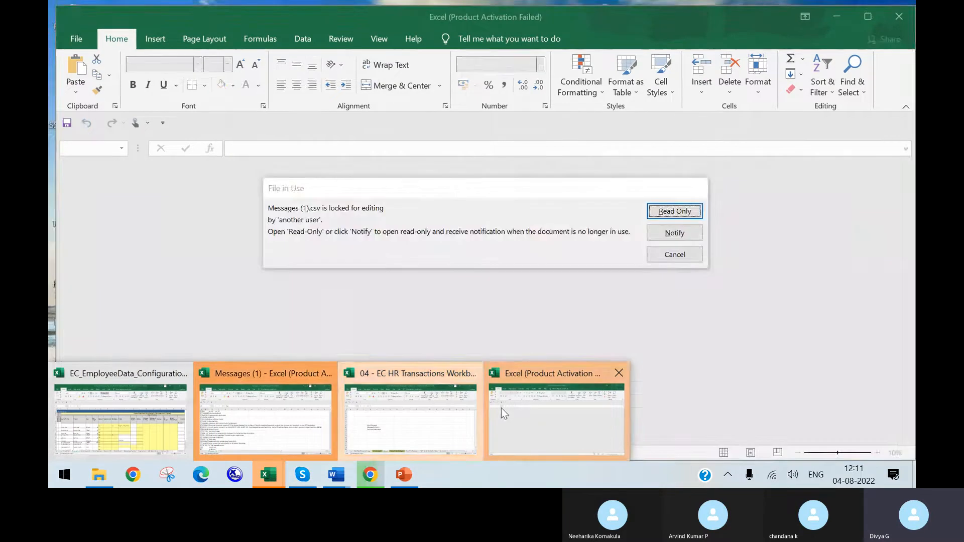
left_click(265, 401)
Step: Widen the Key column to show the full label keys and delete the duplicate en_US column C
left_click_drag(110, 166, 559, 169)
left_click_drag(192, 165, 380, 168)
left_click(527, 160)
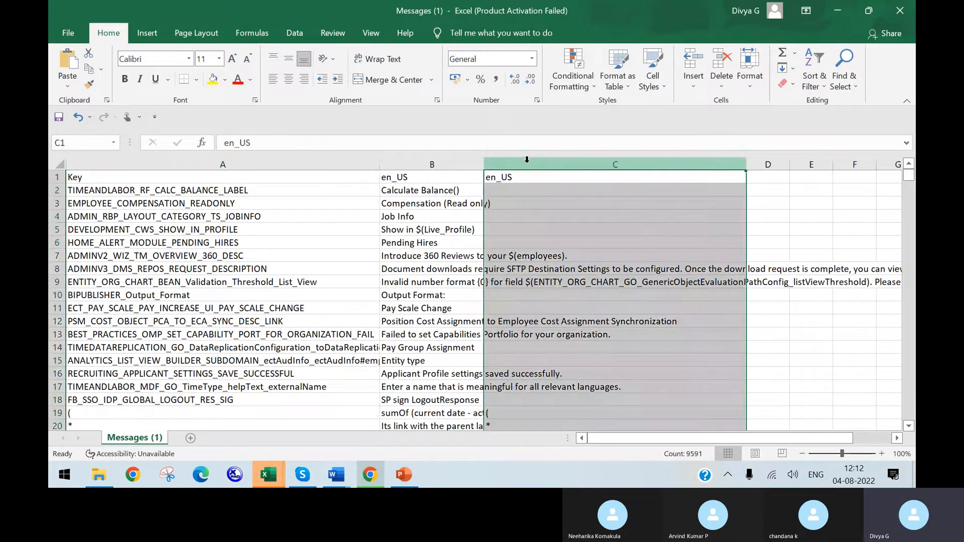
right_click(587, 170)
left_click(640, 304)
left_click(316, 295)
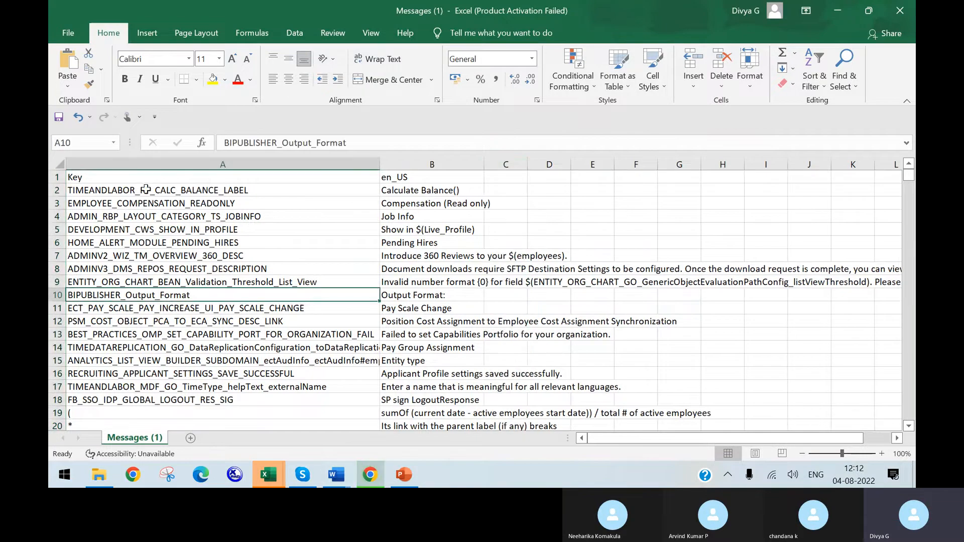
Step: Select the header row and add filters to its columns
left_click(86, 187)
left_click(58, 177)
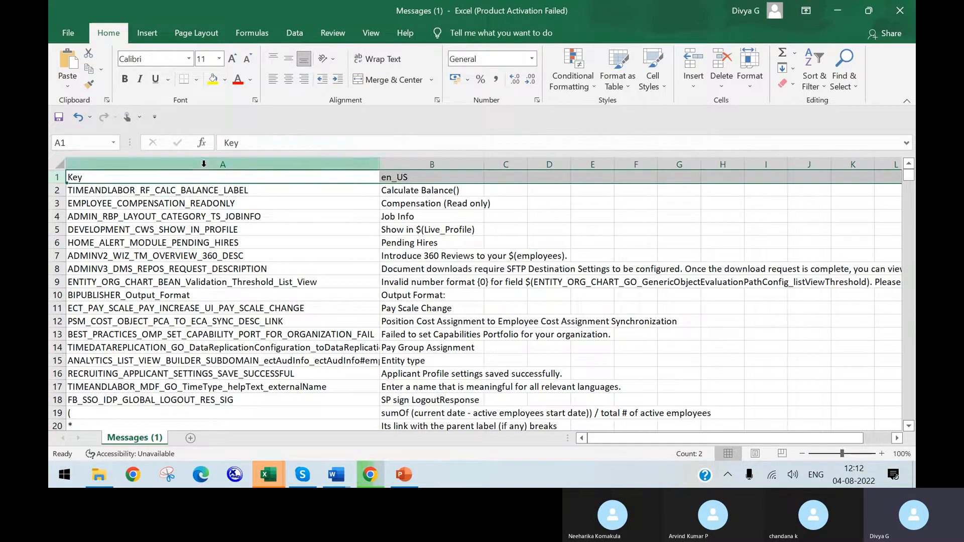
left_click(816, 82)
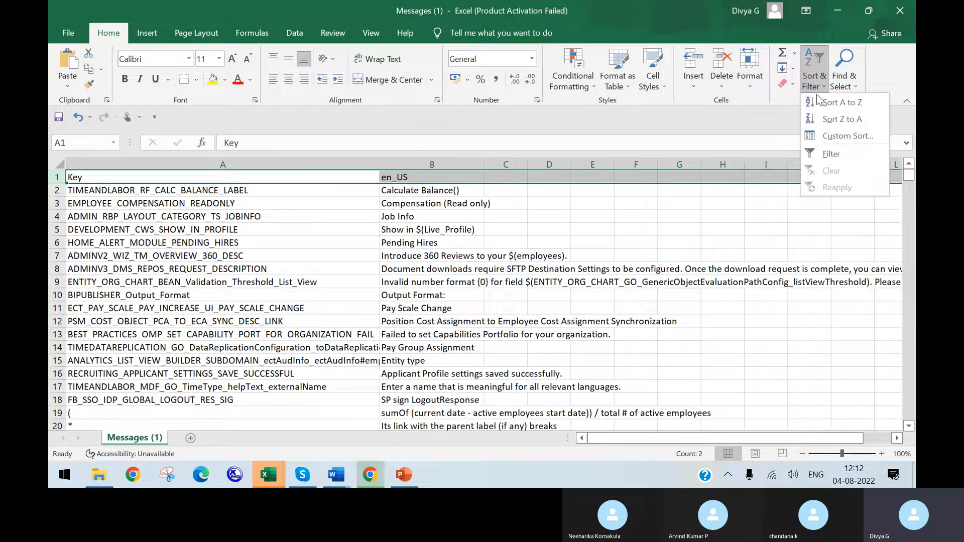
left_click(829, 153)
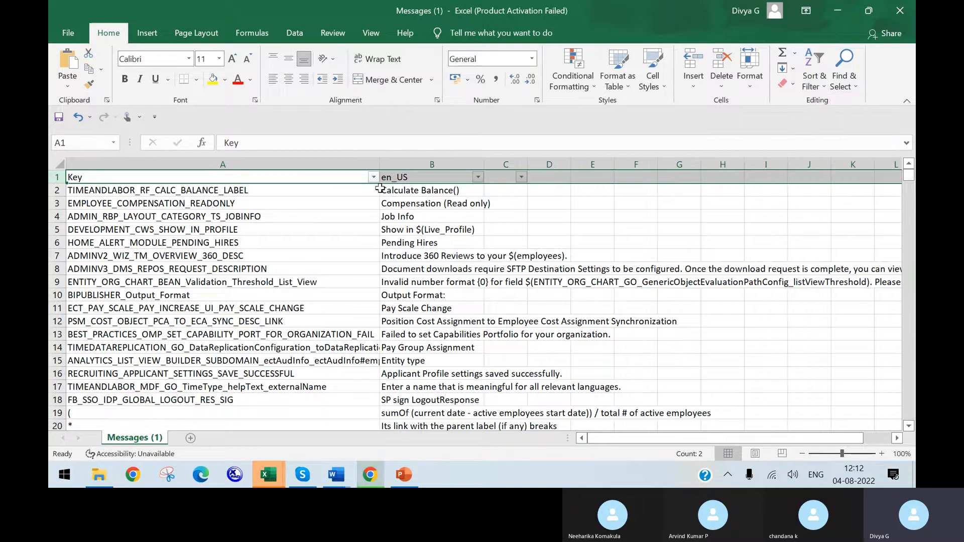
Step: Search the Key column's filter values for "comm" and for "home", and look through the matching label keys
left_click(373, 176)
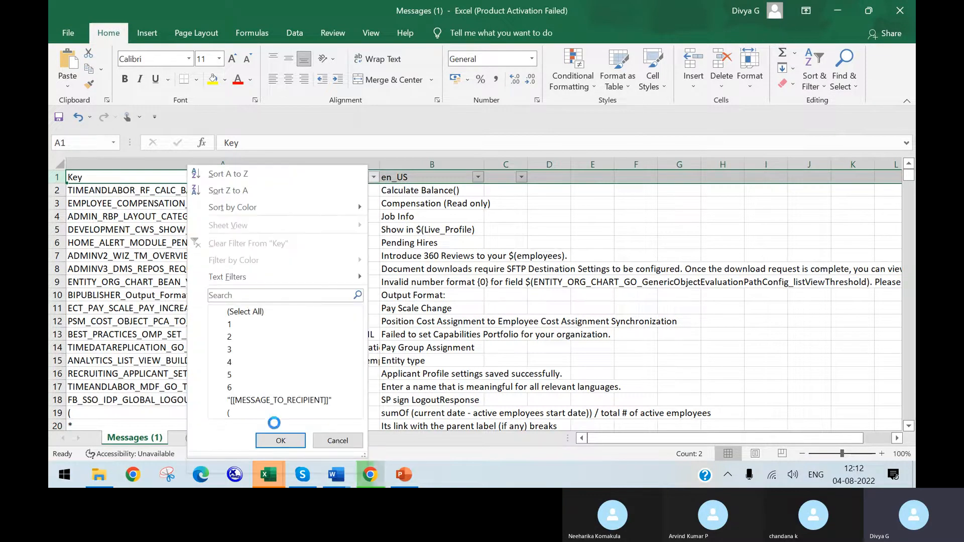
type("comm")
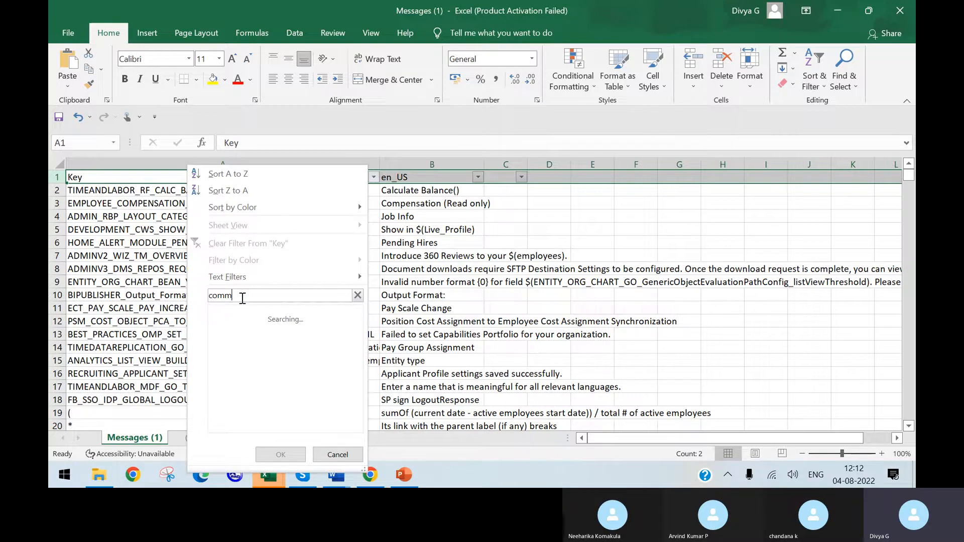
key("BackSpace")
key("BackSpace")
key("BackSpace")
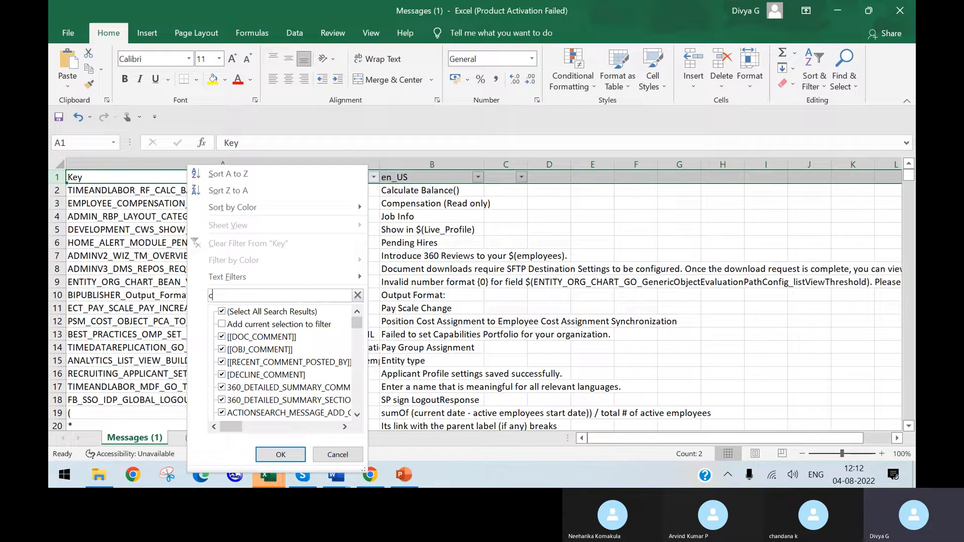
key("BackSpace")
type("home")
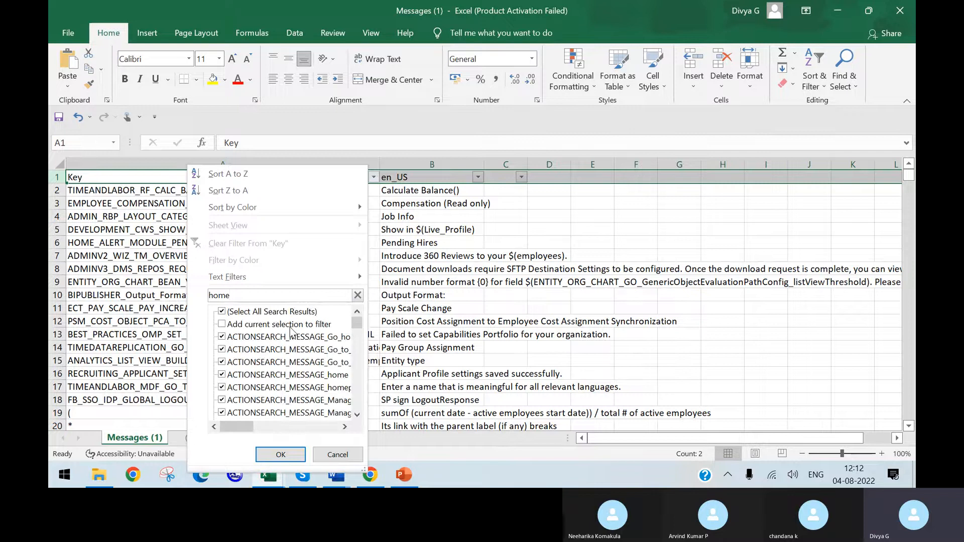
scroll(285, 368, "down", 6)
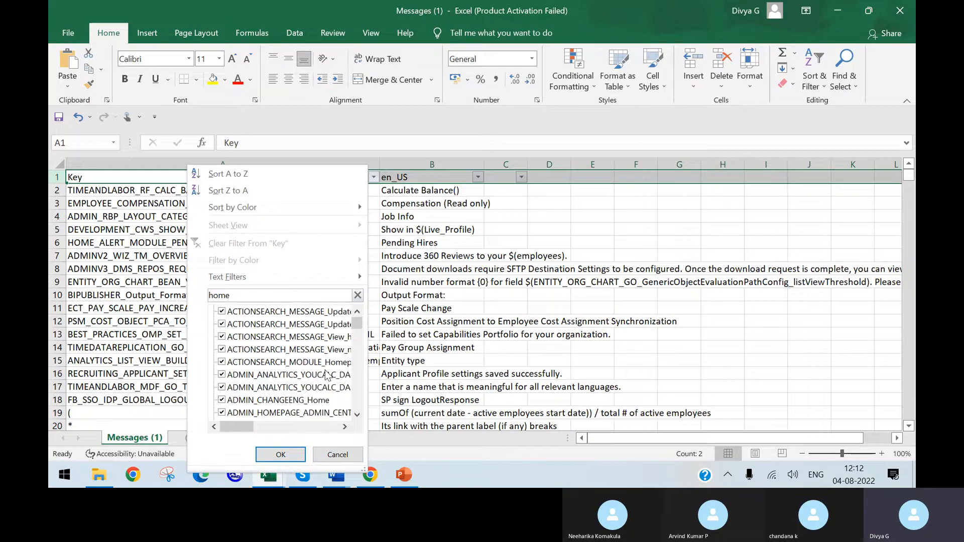
scroll(285, 368, "down", 5)
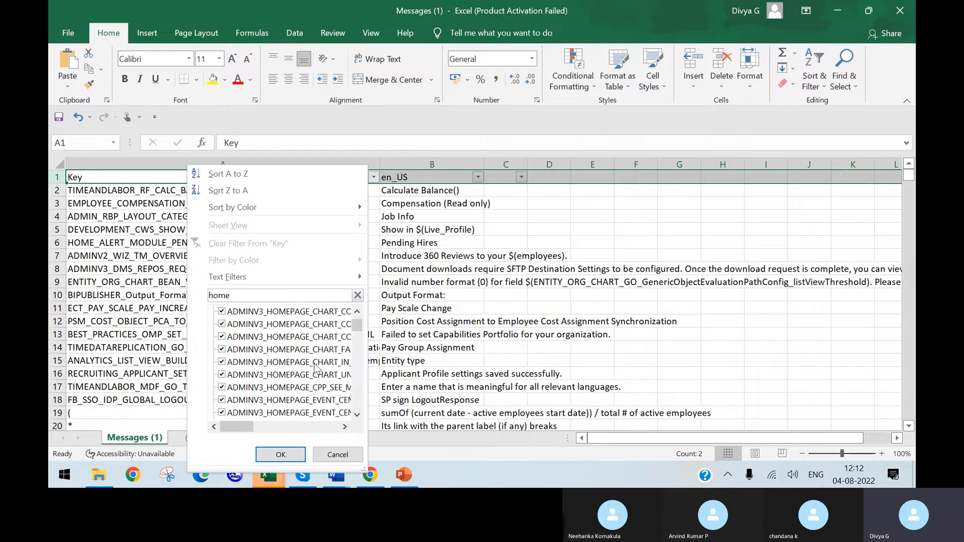
scroll(296, 318, "down", 4)
Step: Search the Key column's filter values for "home cust" and for "custom"
type("c")
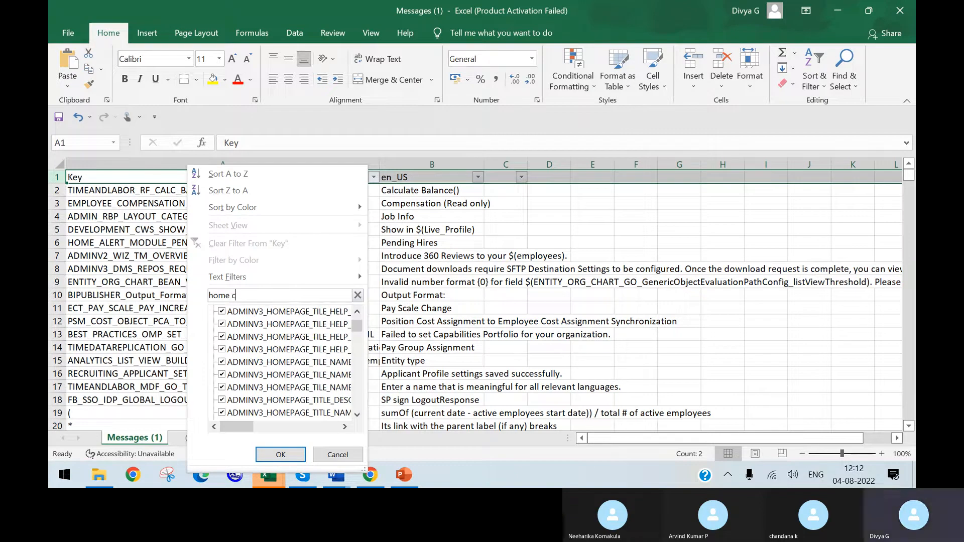
type("ust")
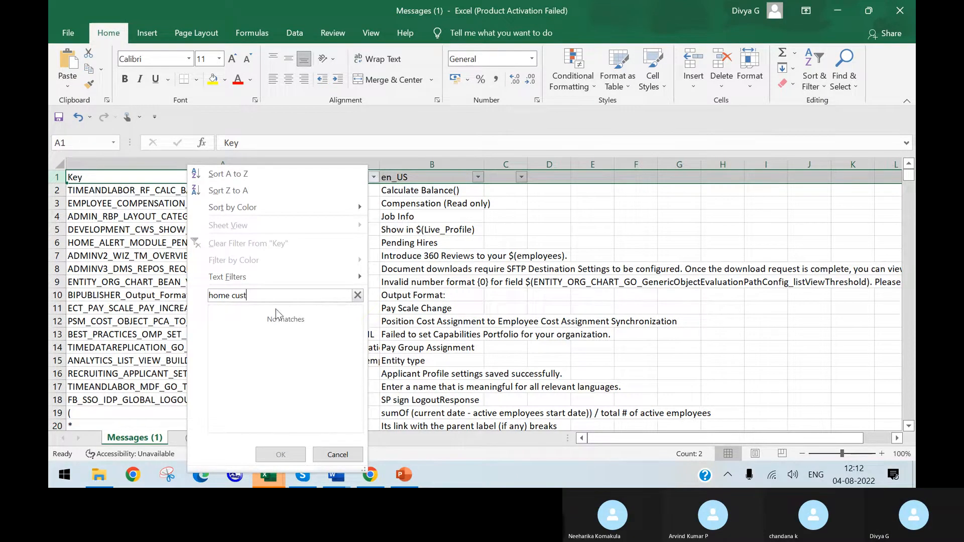
left_click_drag(260, 297, 159, 279)
type("custom")
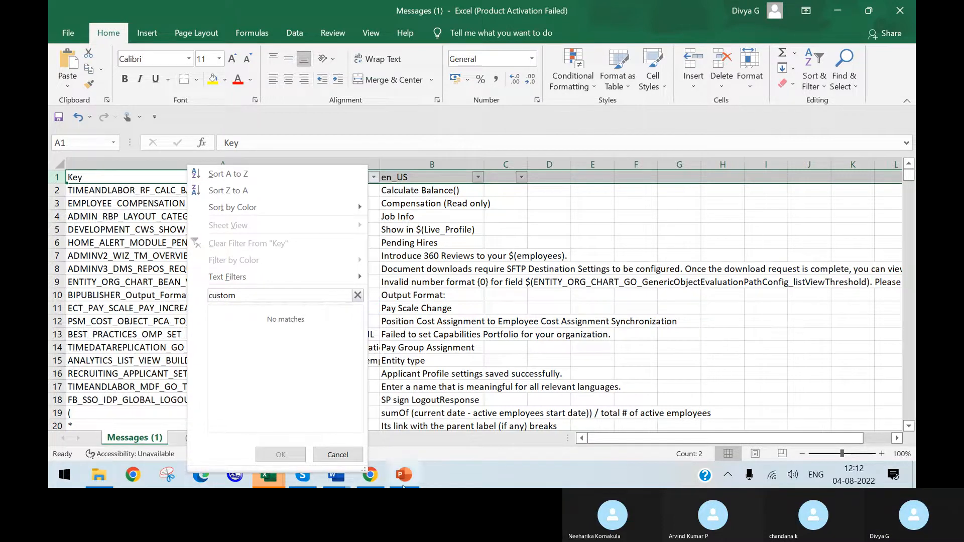
Step: Switch to the SuccessFactors home page in the browser, check the Home menu's label keys, and return to the Excel sheet
left_click(372, 480)
left_click(372, 480)
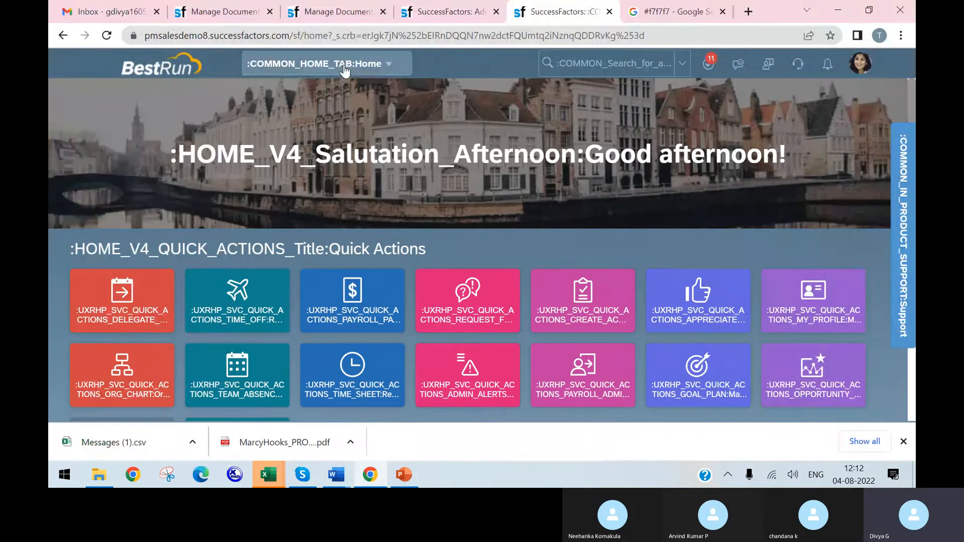
left_click(356, 69)
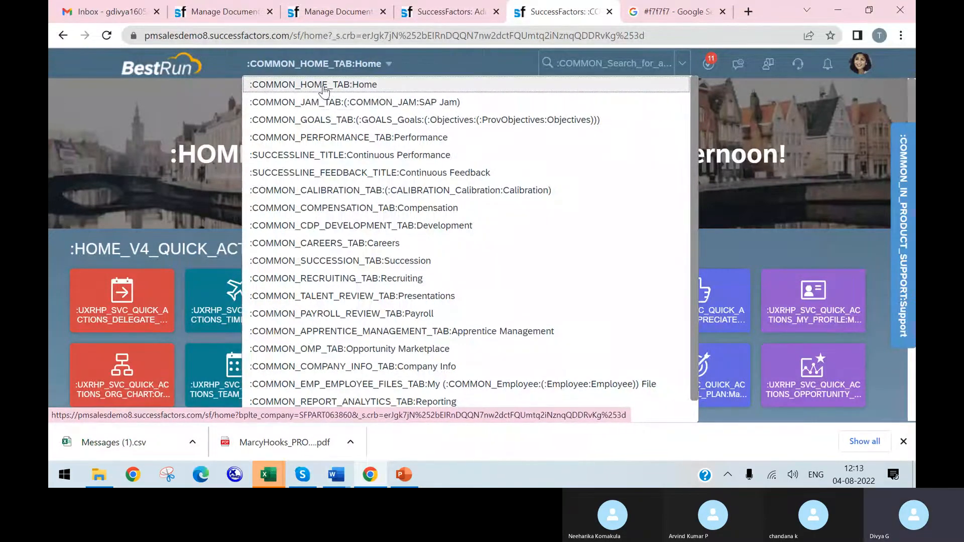
left_click(376, 476)
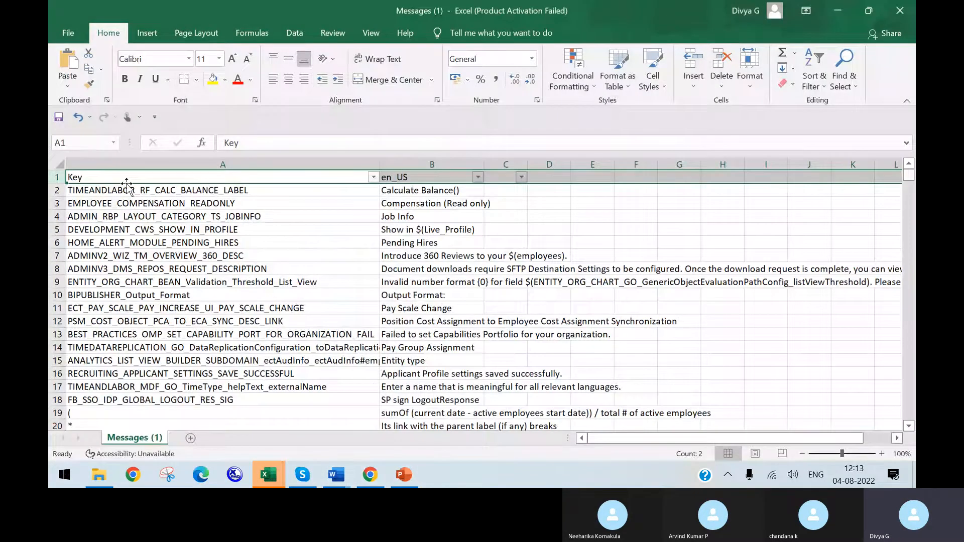
Step: Search the Key column's filter values for "common_home" and filter the rows to COMMON_HOME_TAB only
left_click(373, 176)
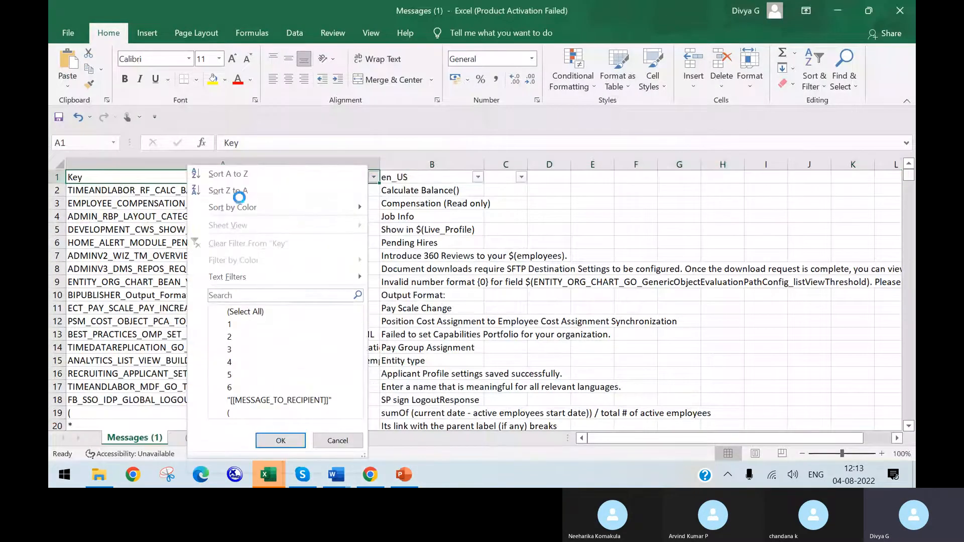
left_click(251, 294)
type("common_home")
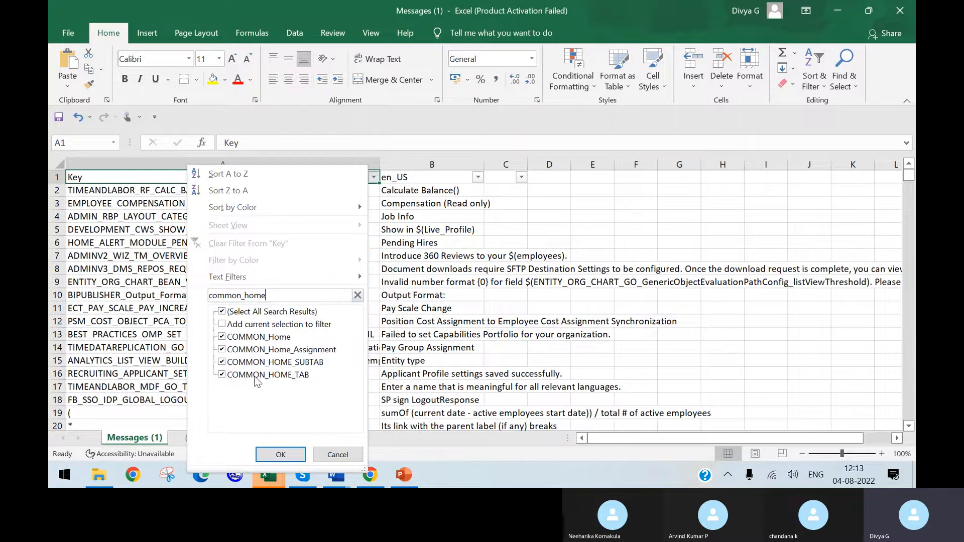
left_click(222, 362)
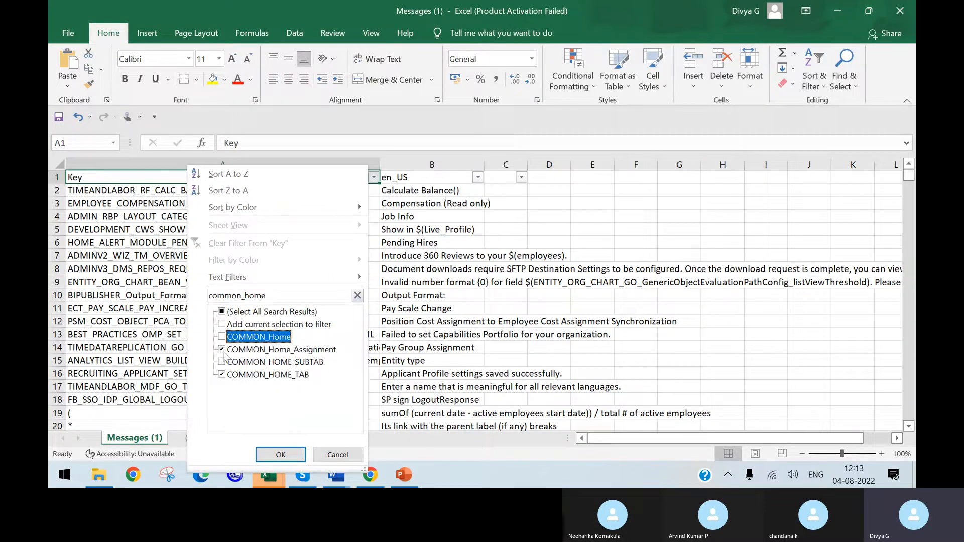
left_click(271, 457)
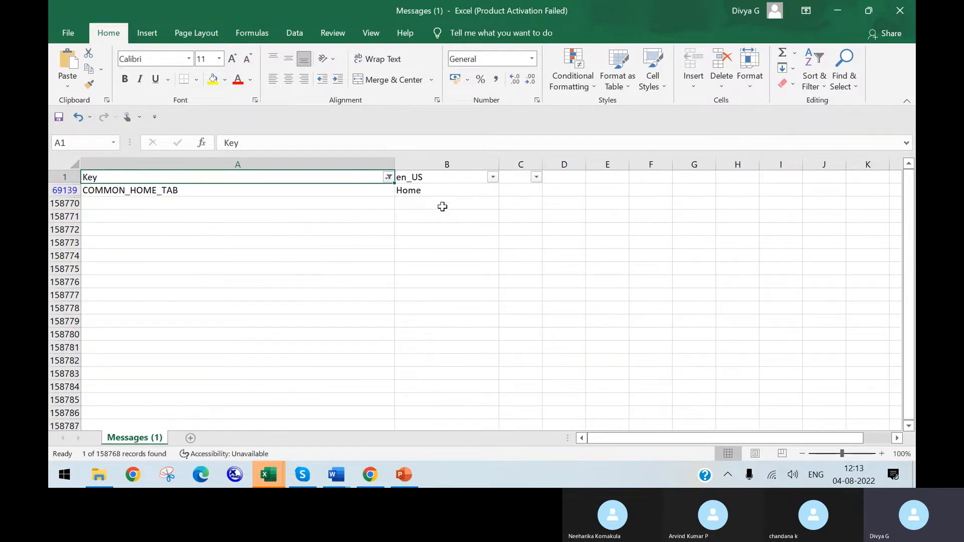
Step: Change the en_US label of COMMON_HOME_TAB to "Home Page" and save the Messages (1) file
double_click(440, 191)
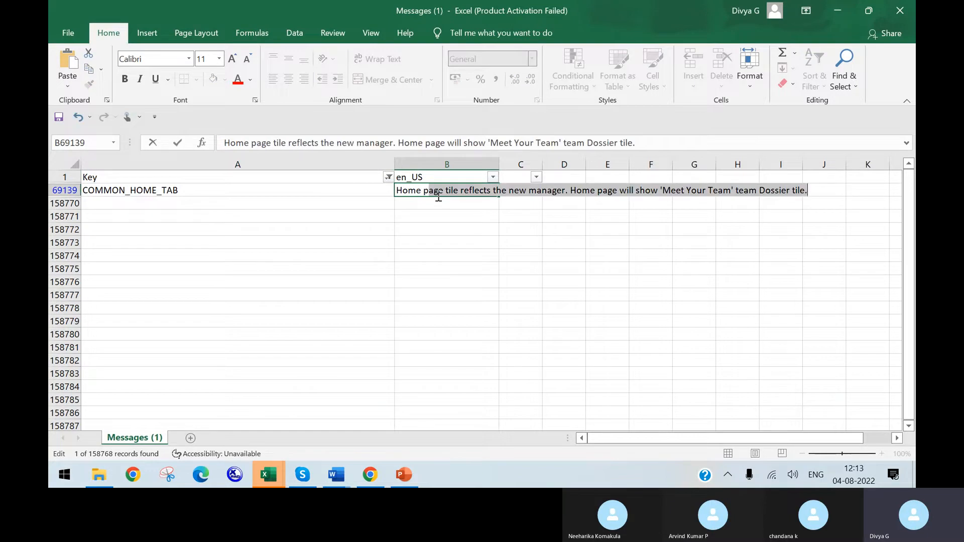
type("p")
key("BackSpace")
type("Page")
key("BackSpace")
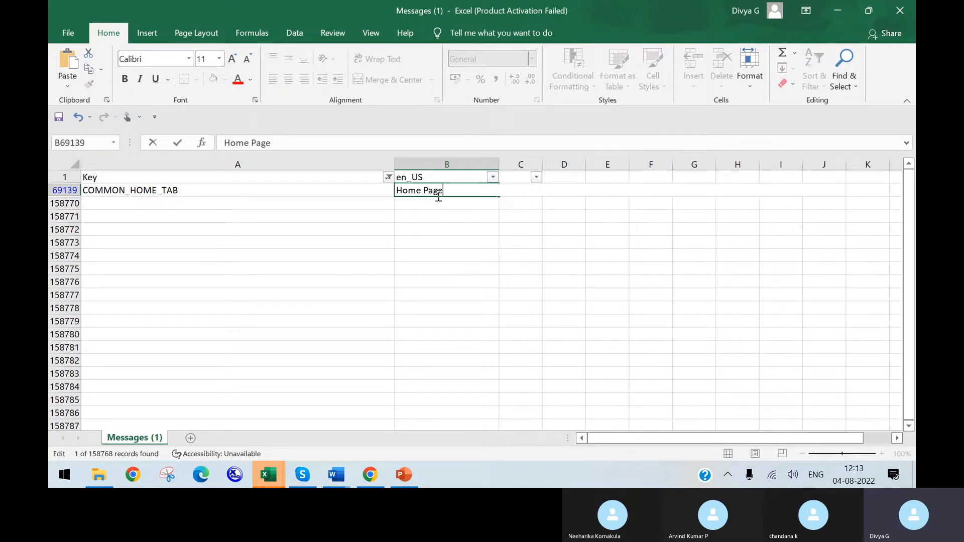
left_click(462, 234)
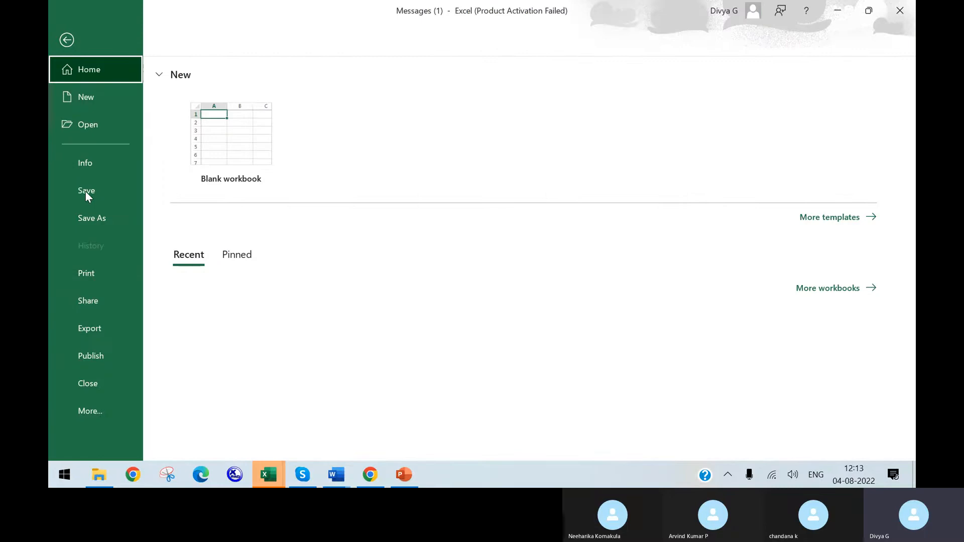
left_click(86, 191)
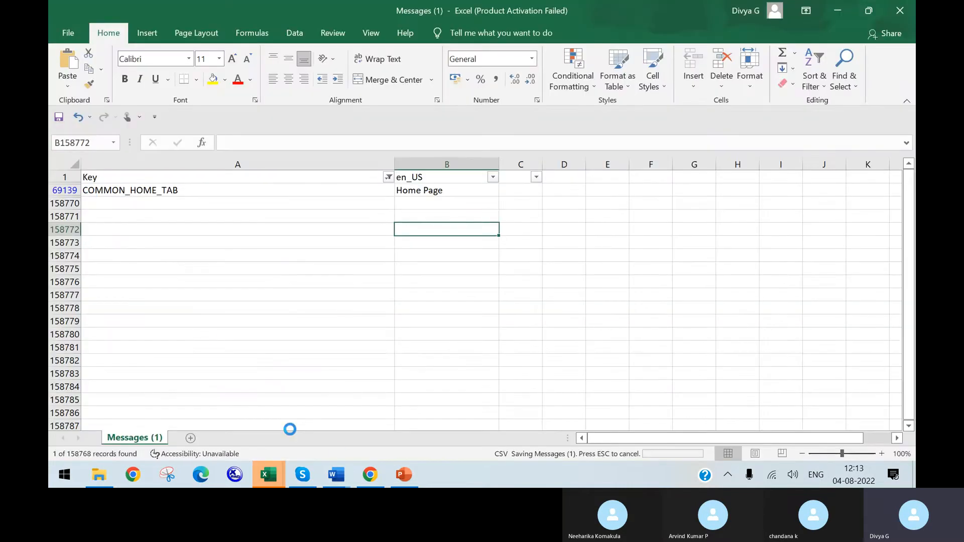
Step: Switch to the language list in the SuccessFactors Admin Center and expand English US (English US) to show its custom locale
left_click(372, 475)
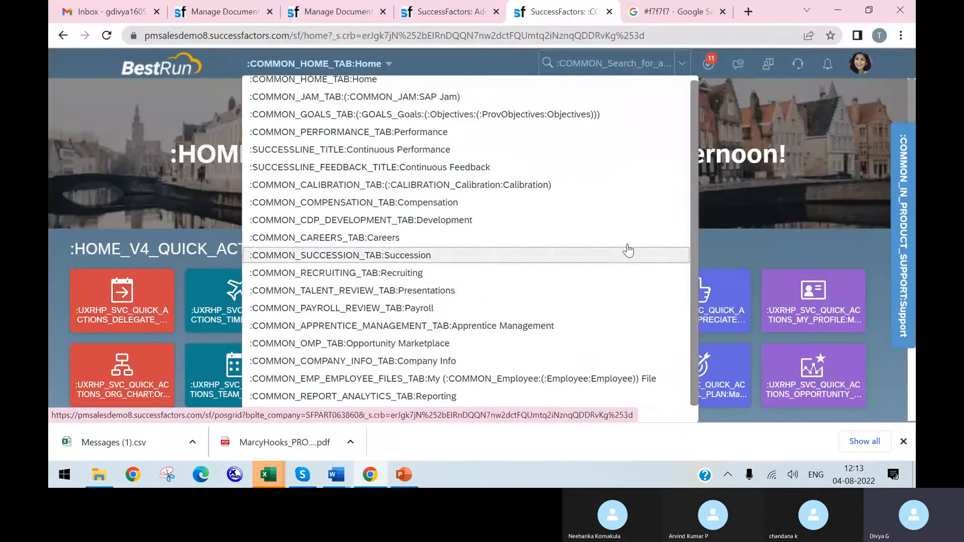
left_click(423, 7)
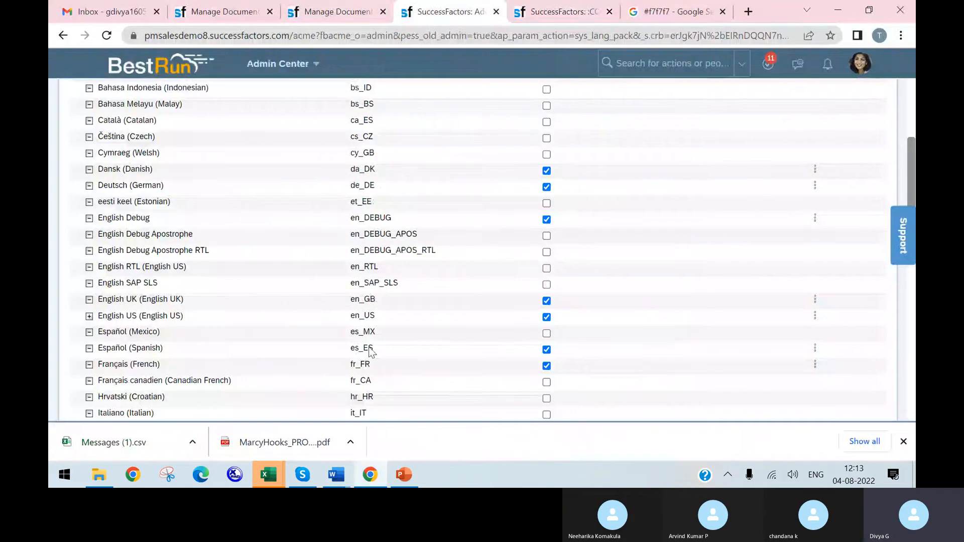
left_click(818, 319)
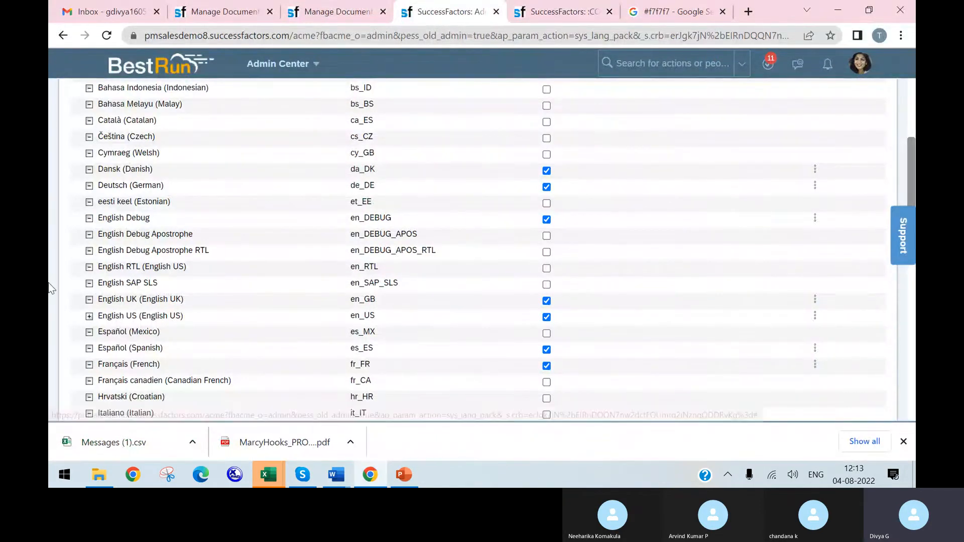
left_click(91, 317)
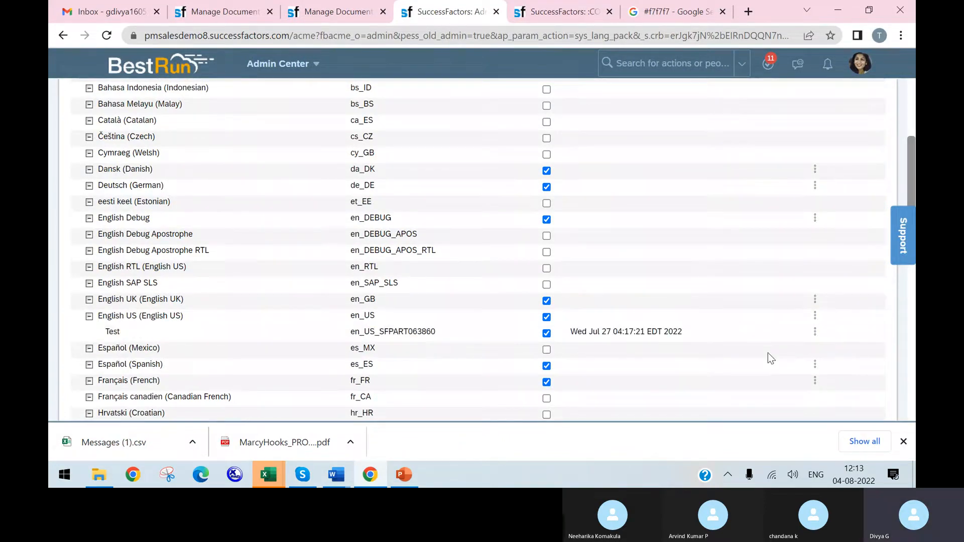
Step: Upload the Messages (1) file from the Downloads folder as custom labels for the Test locale under English US
left_click(815, 334)
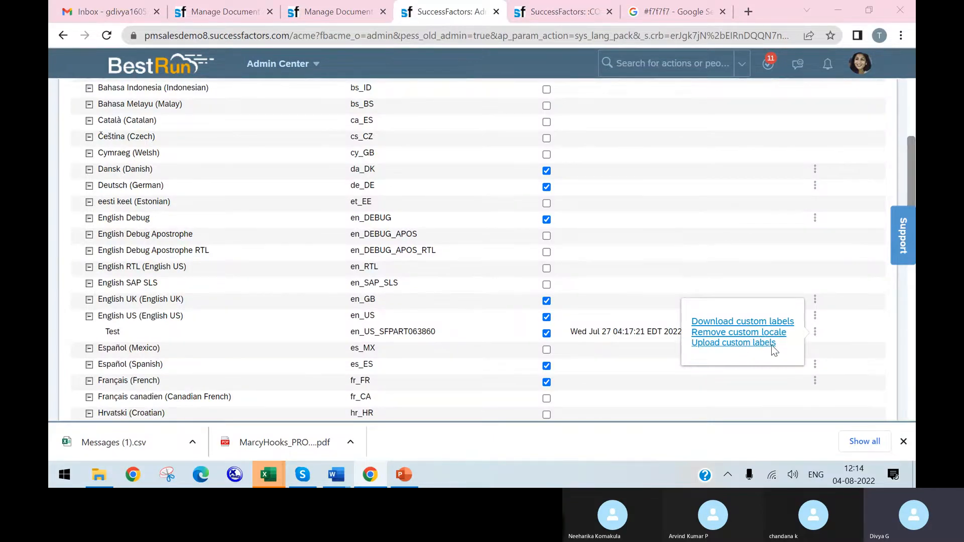
left_click(731, 344)
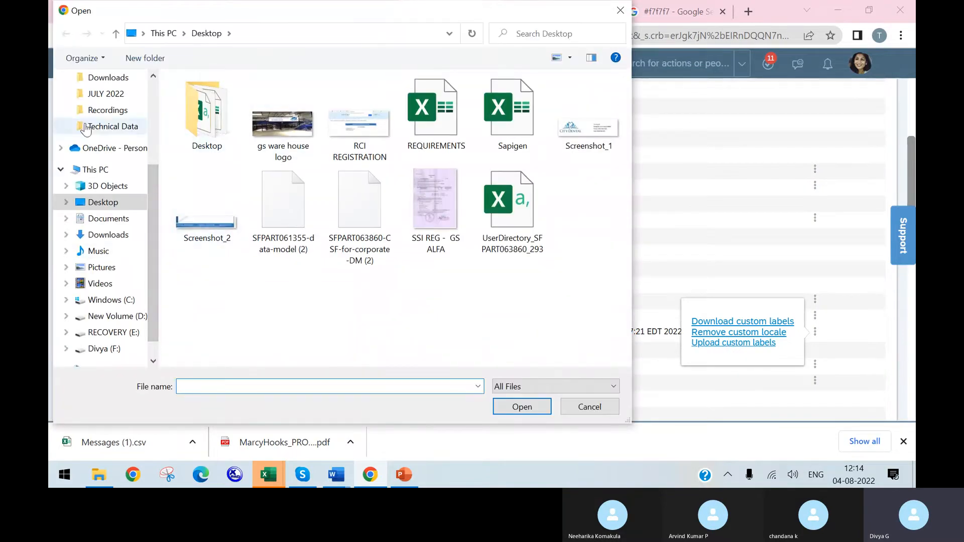
left_click(105, 235)
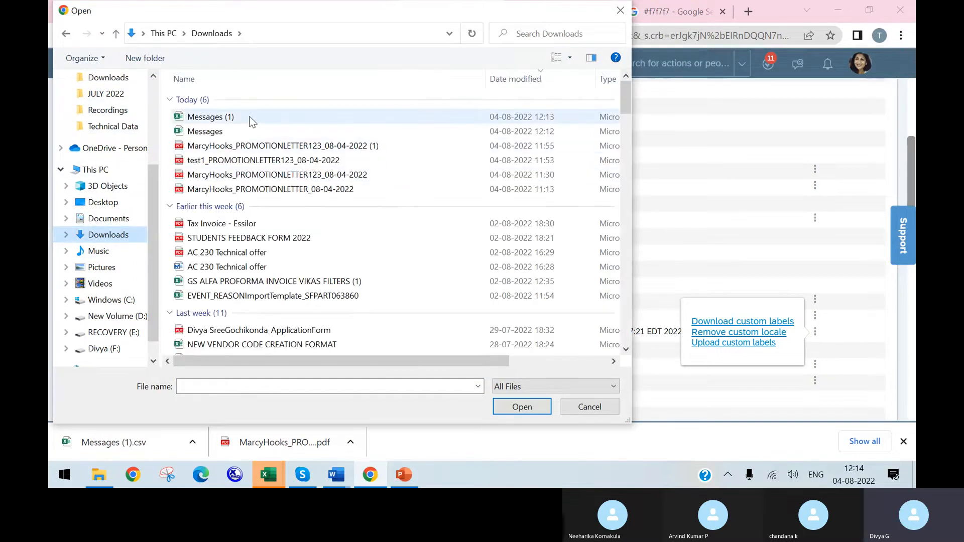
left_click(251, 117)
left_click(508, 409)
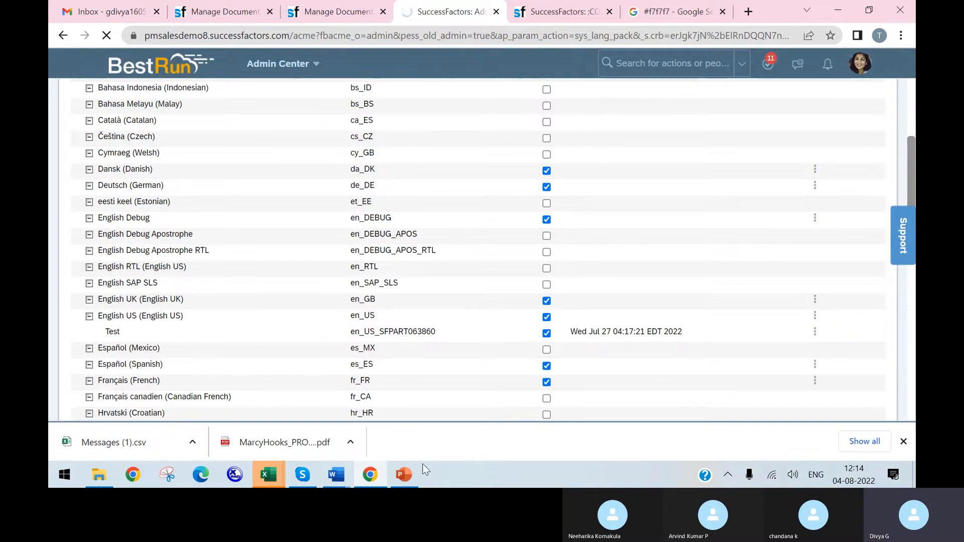
Step: Switch to PowerPoint and capture a screenshot of the Document Generation table on slide 97
left_click(375, 478)
left_click(404, 483)
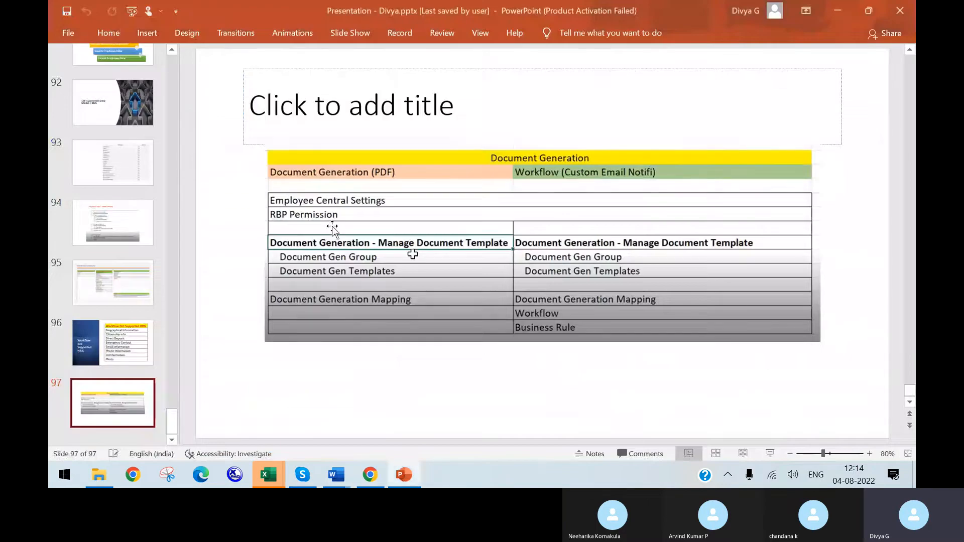
key("super+shift+s")
left_click_drag(267, 143, 834, 344)
key("ctrl+c")
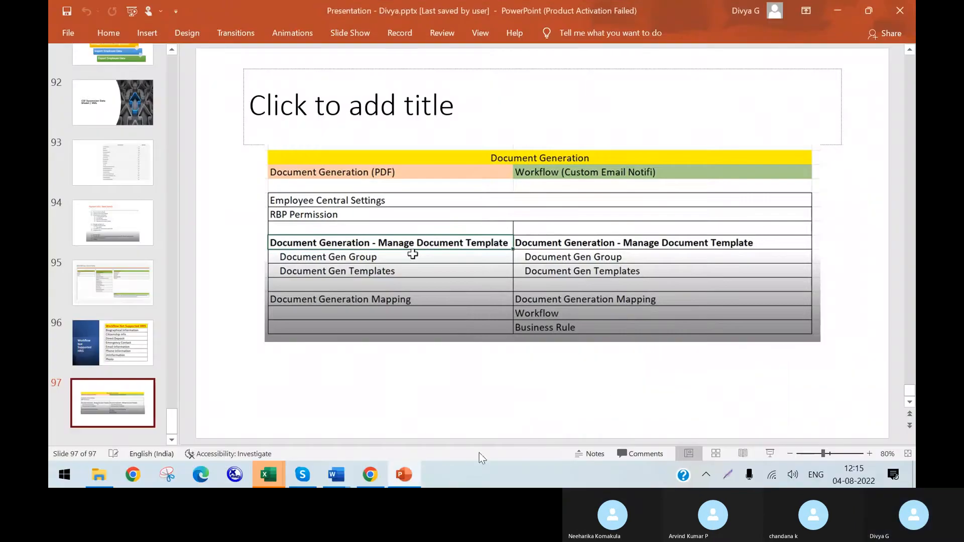
Step: Return from Skype to the language list in the browser and check the progress of the custom label upload
left_click(303, 475)
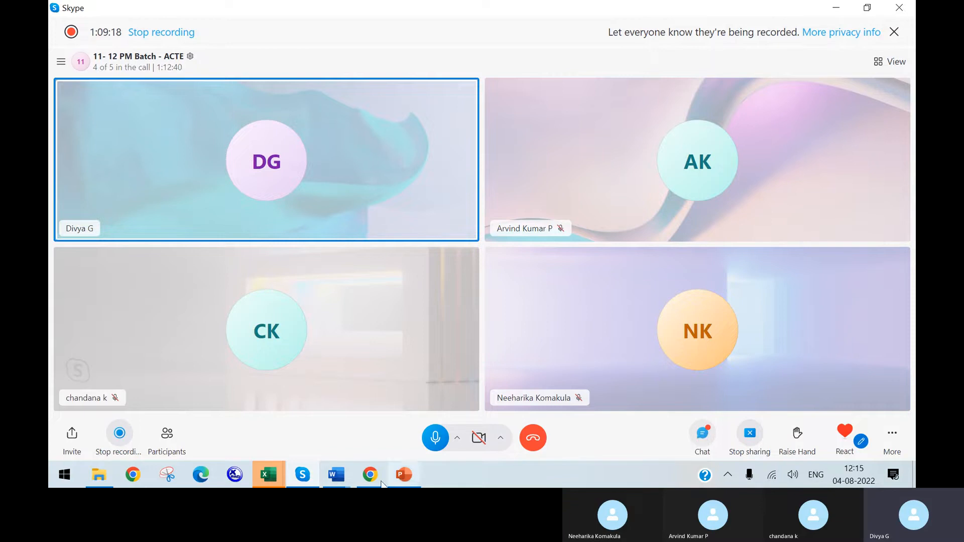
left_click(372, 478)
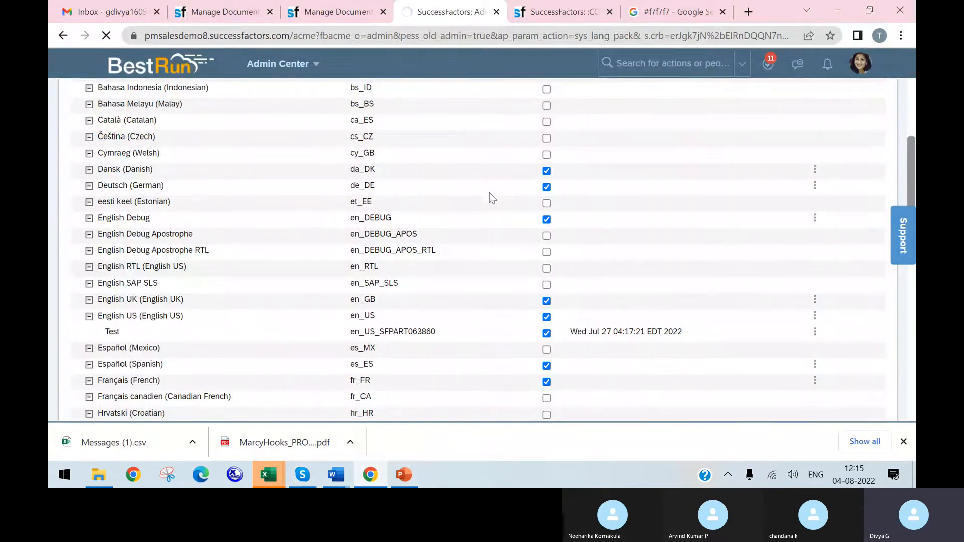
scroll(716, 289, "down", 12)
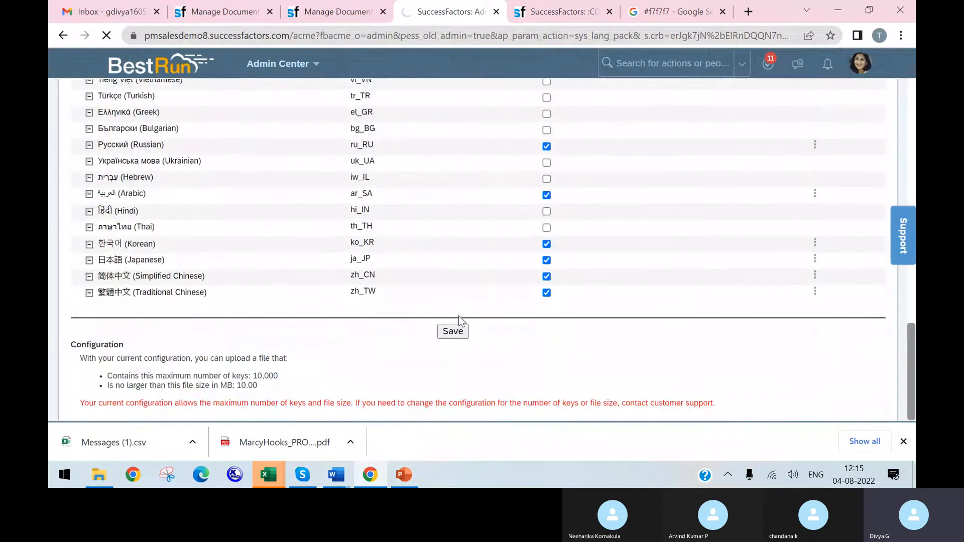
scroll(619, 256, "up", 10)
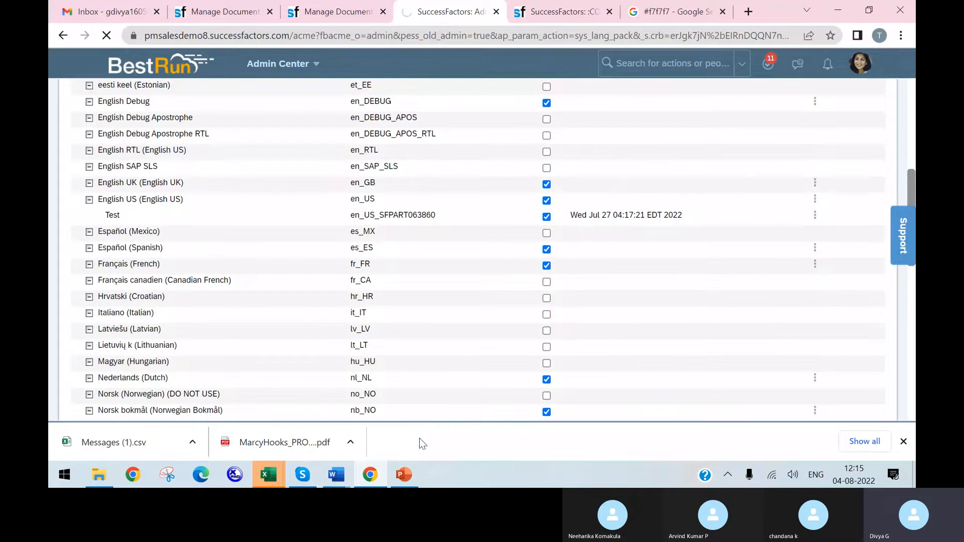
Step: Switch to Skype, paste the captured Document Generation table into the call's group chat and send it
left_click(302, 475)
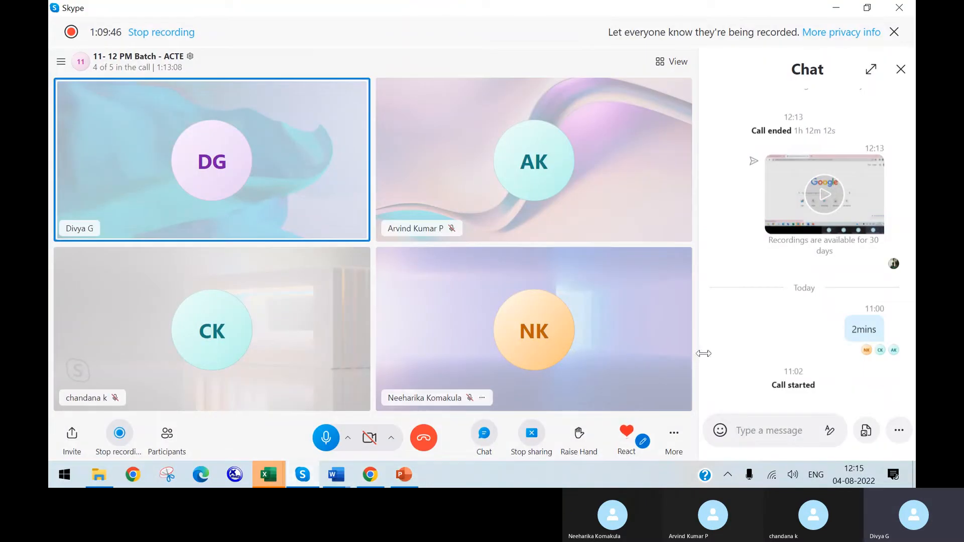
left_click(748, 431)
key("ctrl+v")
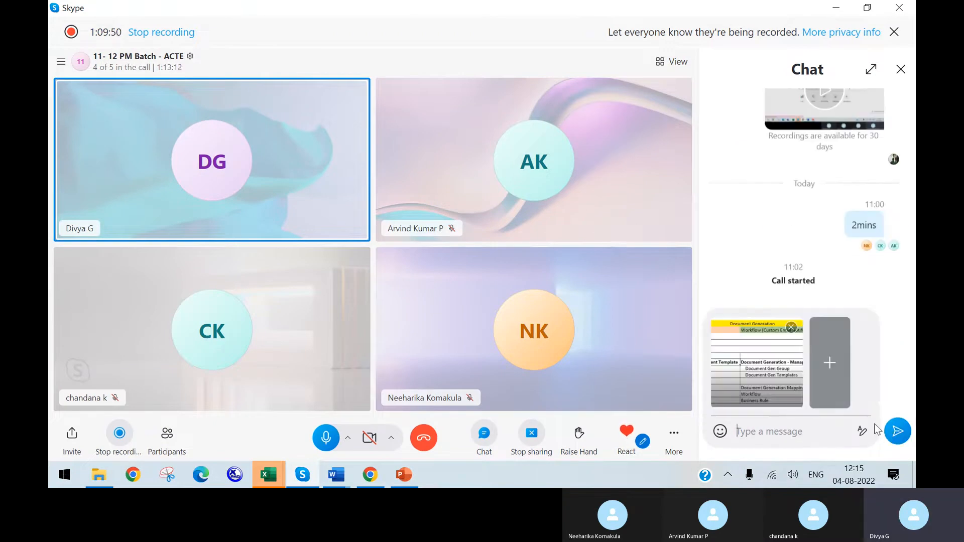
key("Return")
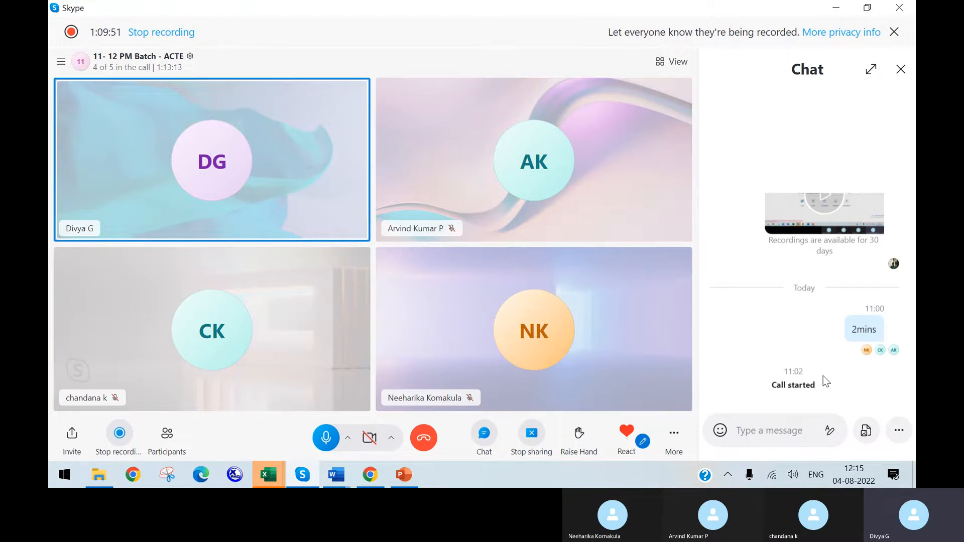
Step: Return to the language list in the browser and upload the Messages (1) file to the Test locale's custom labels again
left_click(370, 477)
scroll(383, 137, "up", 5)
scroll(384, 138, "down", 10)
scroll(116, 250, "up", 1)
scroll(116, 251, "down", 5)
scroll(115, 251, "up", 9)
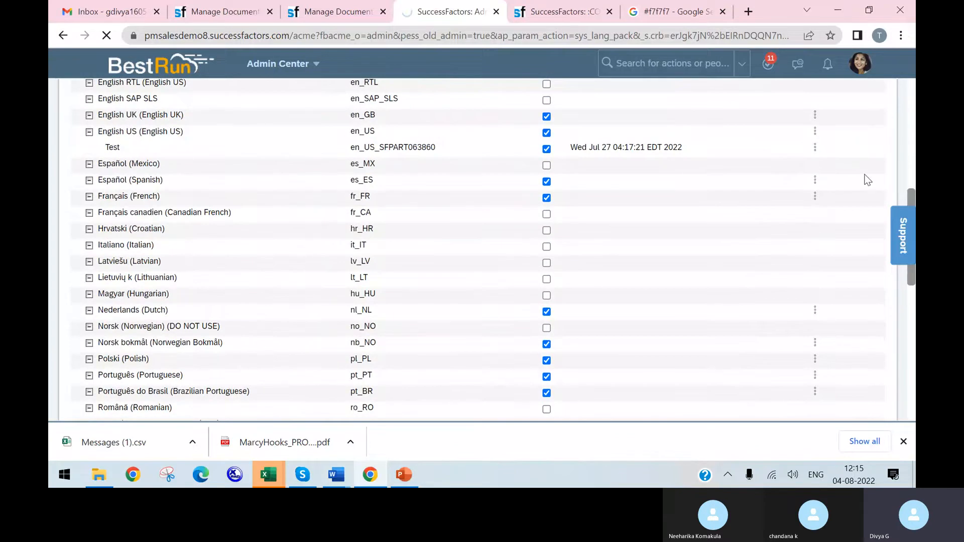
left_click(815, 147)
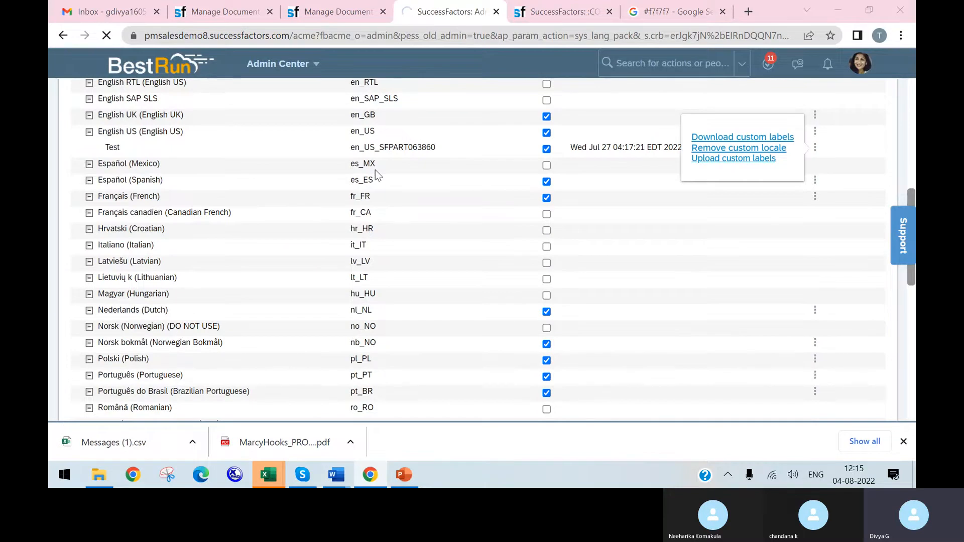
left_click(200, 119)
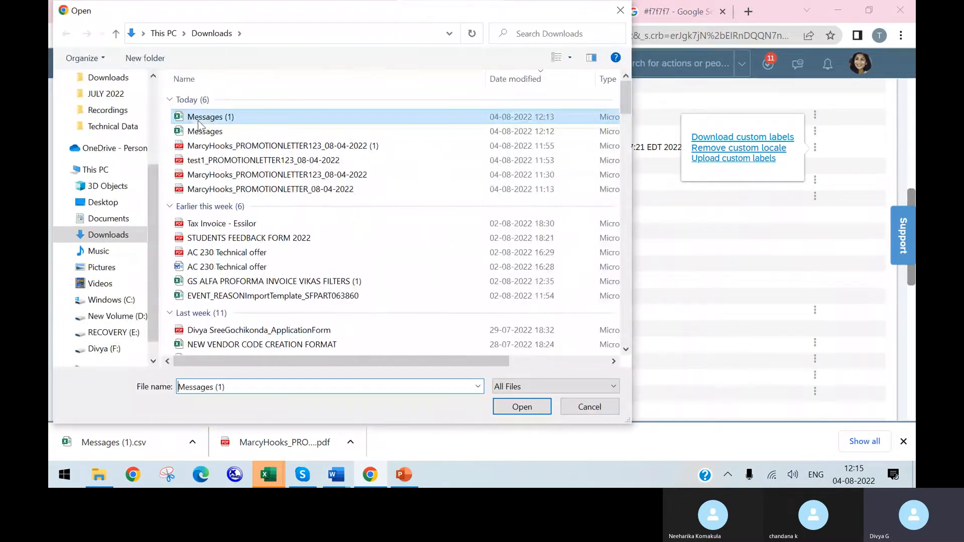
left_click(523, 406)
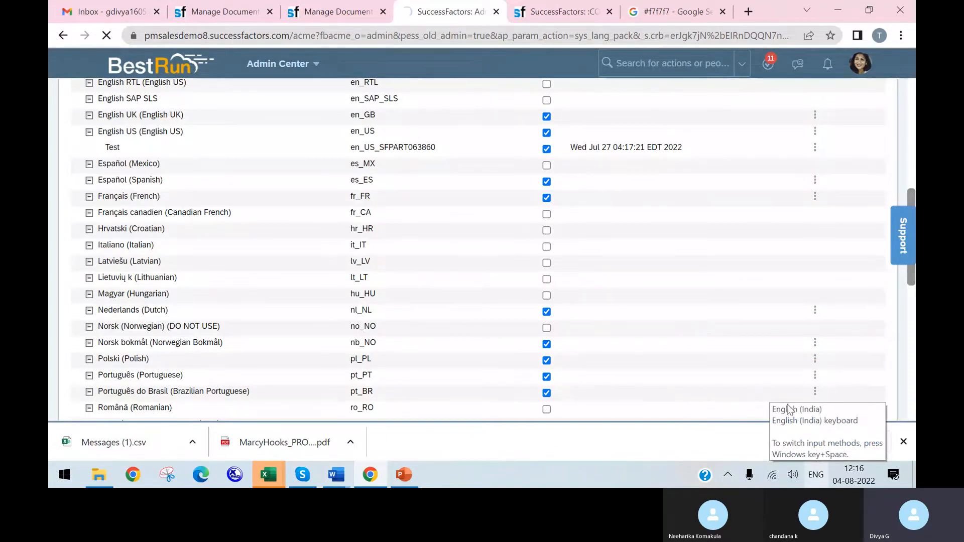
Step: Close the Gmail inbox tab and the first Manage Document Template tab, discarding its unsaved changes
left_click(156, 11)
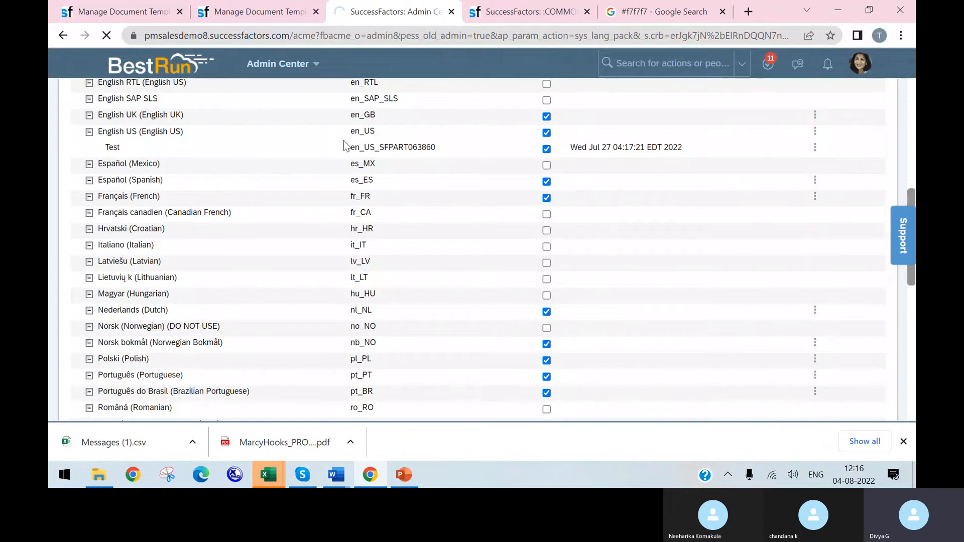
left_click(179, 11)
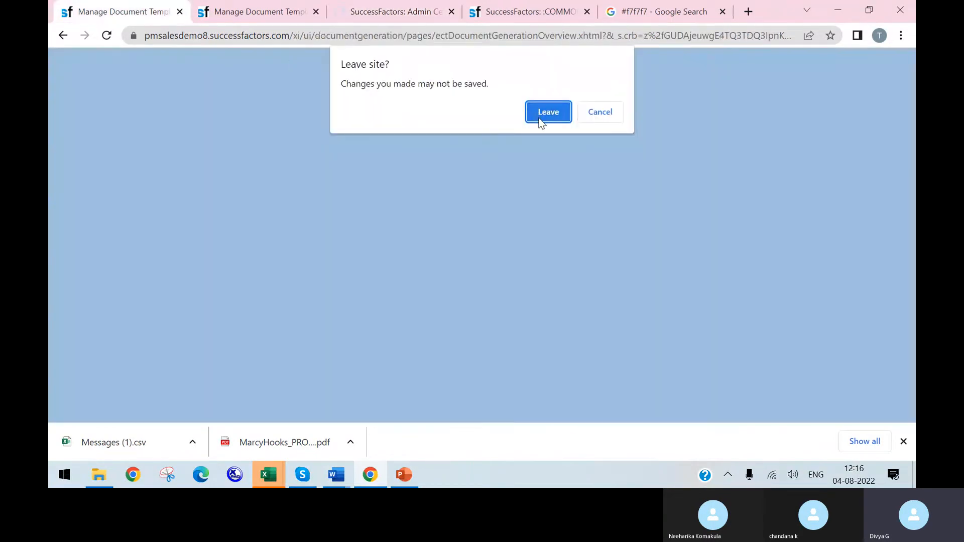
left_click(540, 119)
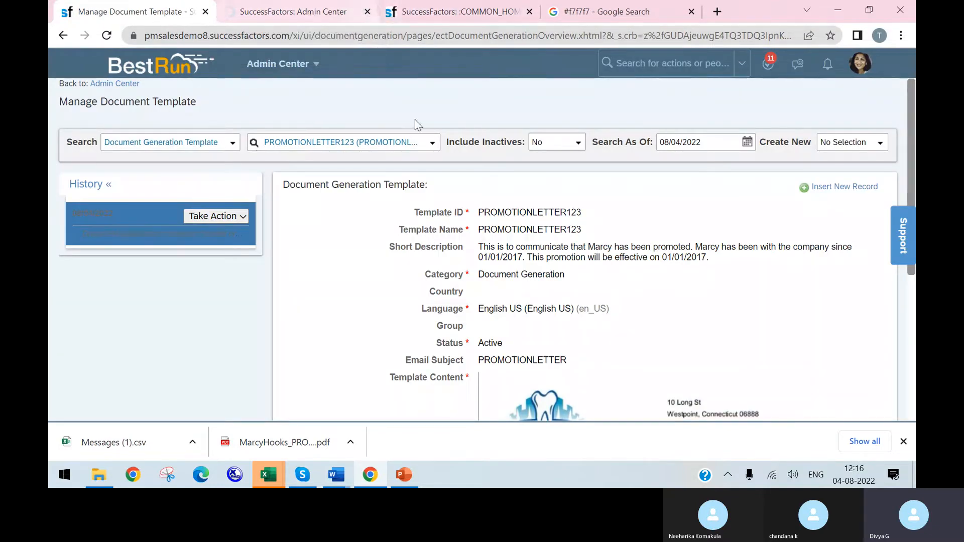
Step: Close the remaining Manage Document Template tab and look over the language list for the progress of the custom label upload
left_click(206, 11)
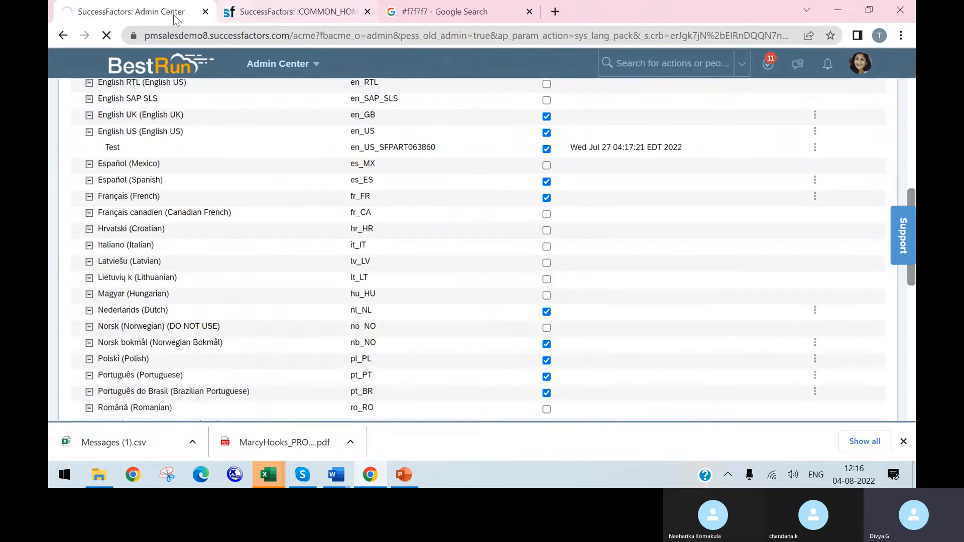
scroll(405, 272, "down", 5)
scroll(405, 274, "up", 9)
scroll(393, 253, "down", 13)
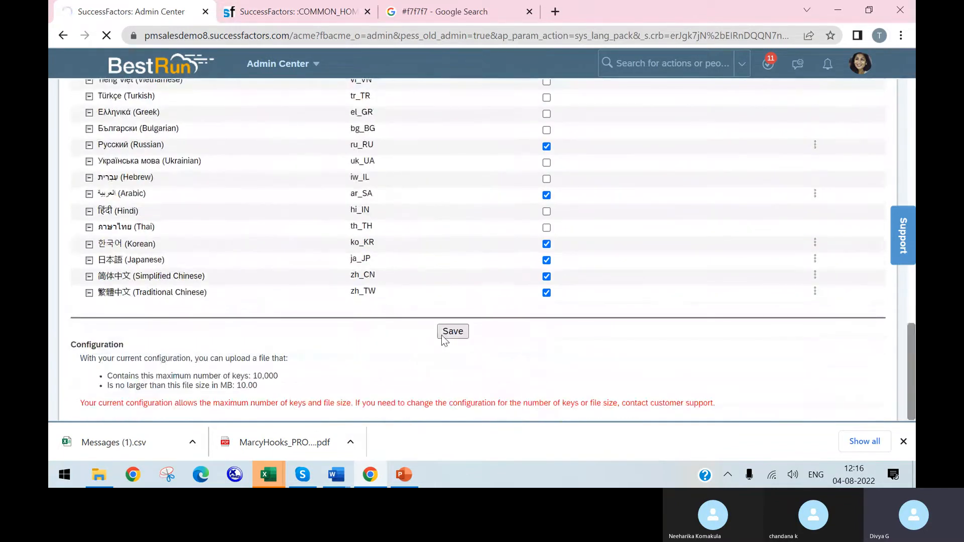
scroll(327, 211, "up", 8)
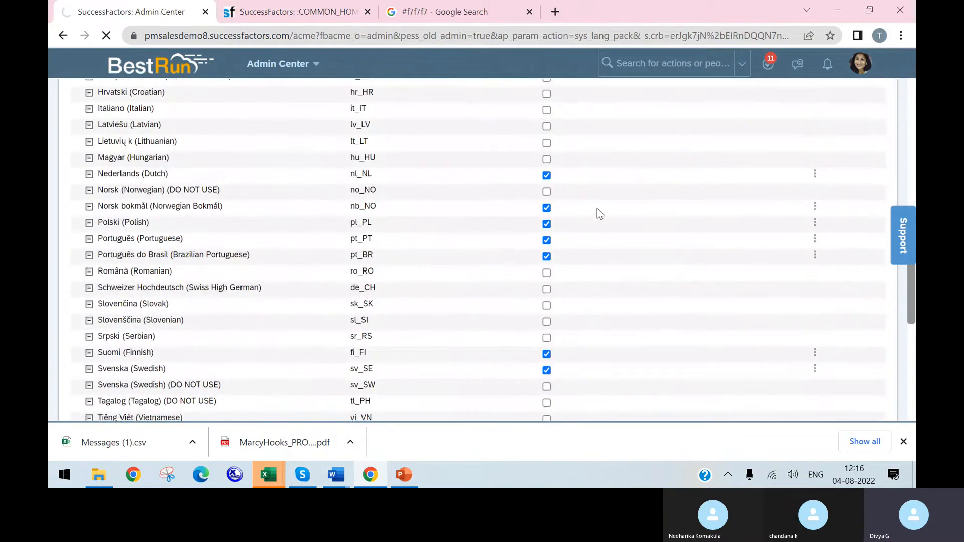
scroll(527, 271, "down", 8)
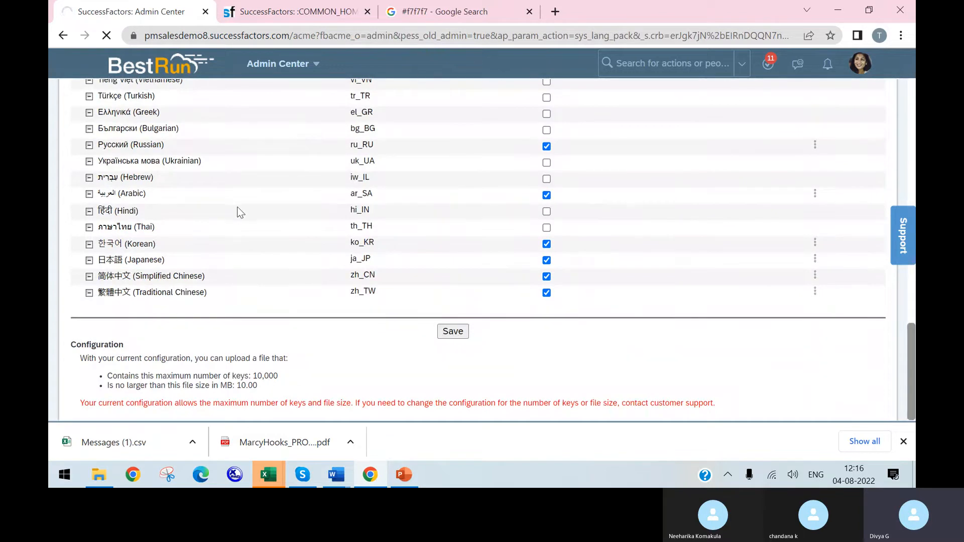
scroll(245, 206, "up", 15)
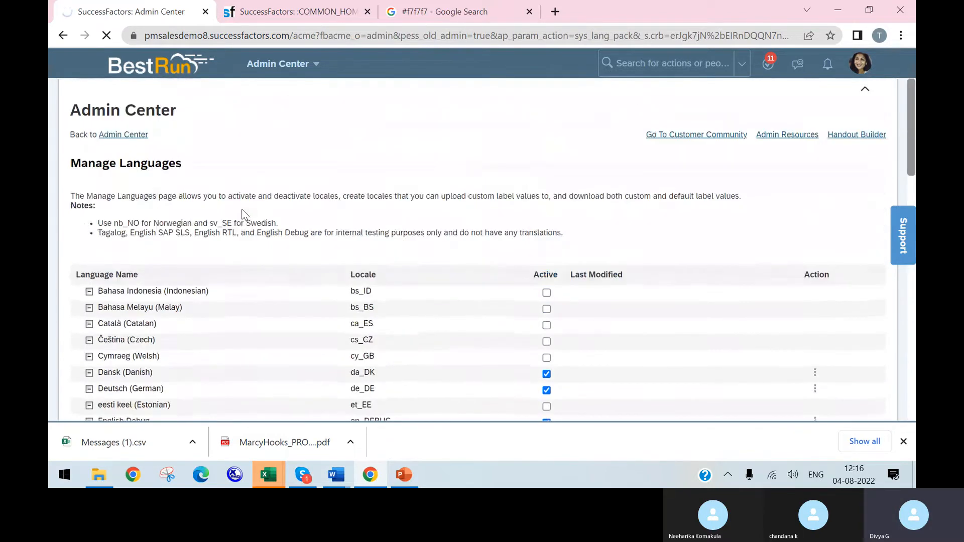
scroll(244, 212, "down", 1)
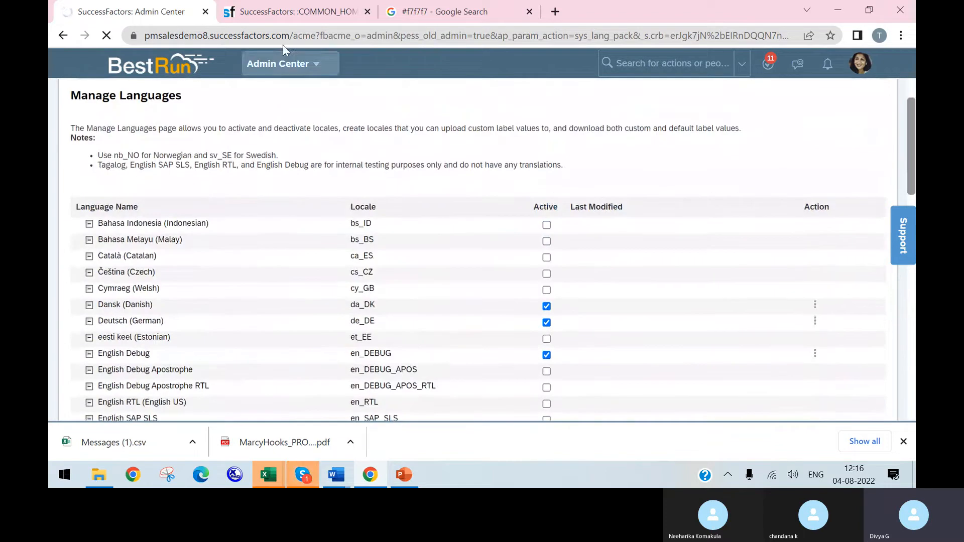
Step: Switch the account's display language to English US in the Settings of the Home tab
left_click(301, 11)
left_click(860, 63)
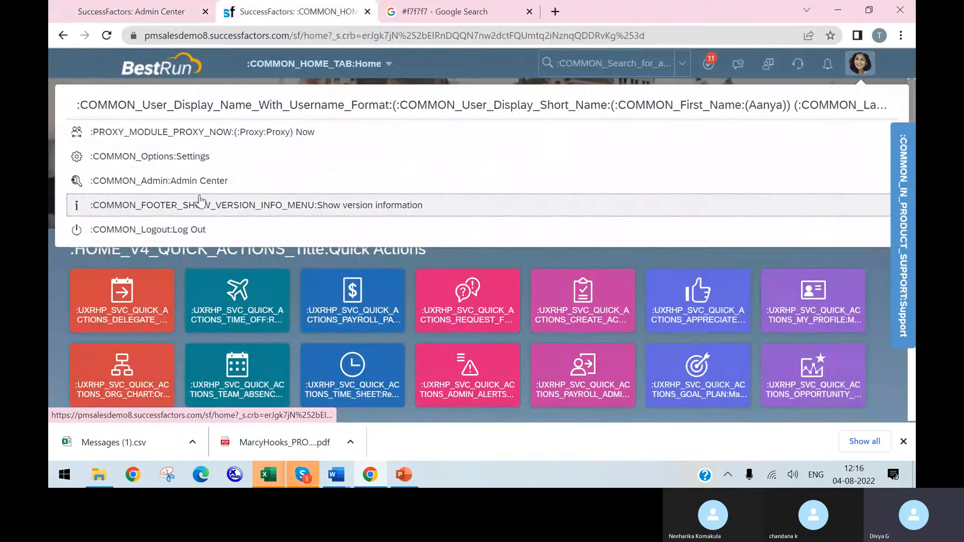
left_click(210, 164)
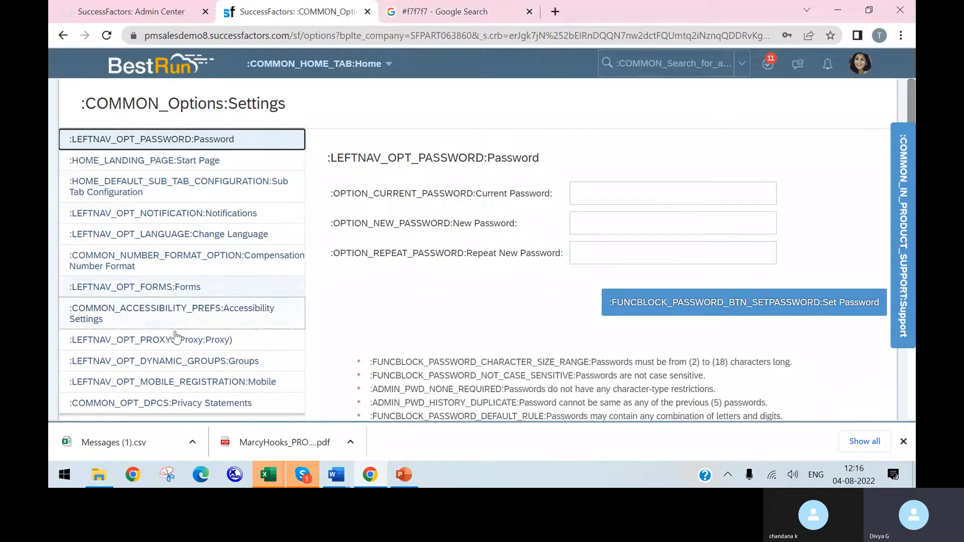
left_click(191, 240)
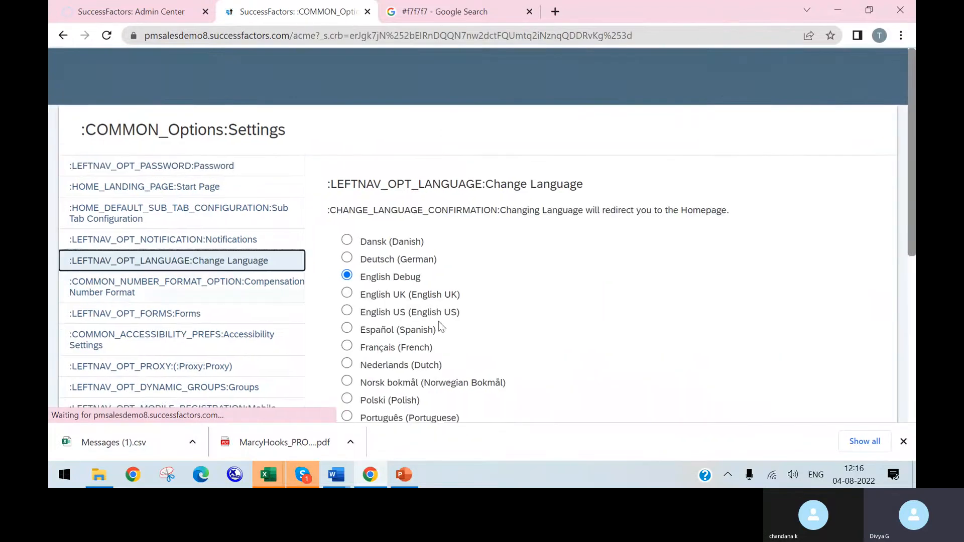
left_click(347, 284)
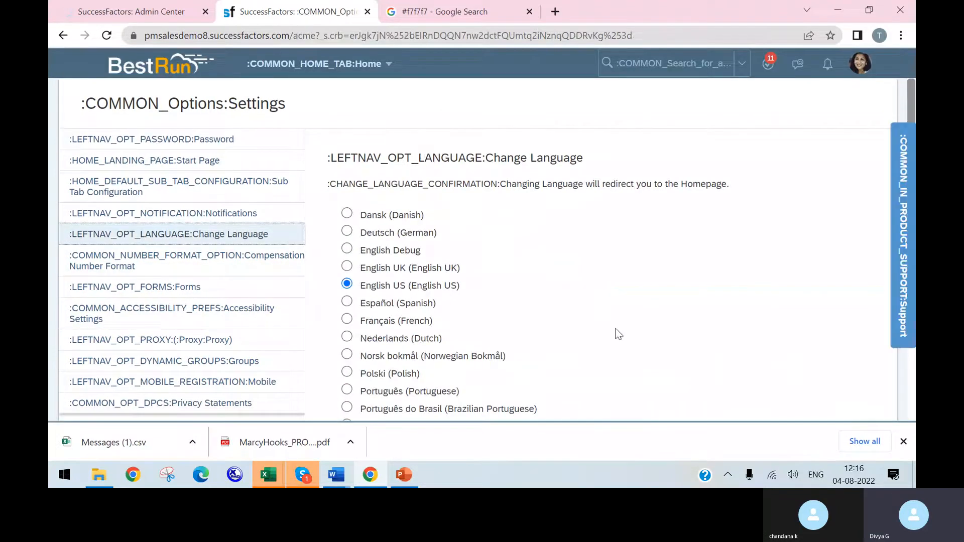
scroll(721, 354, "down", 5)
left_click(725, 327)
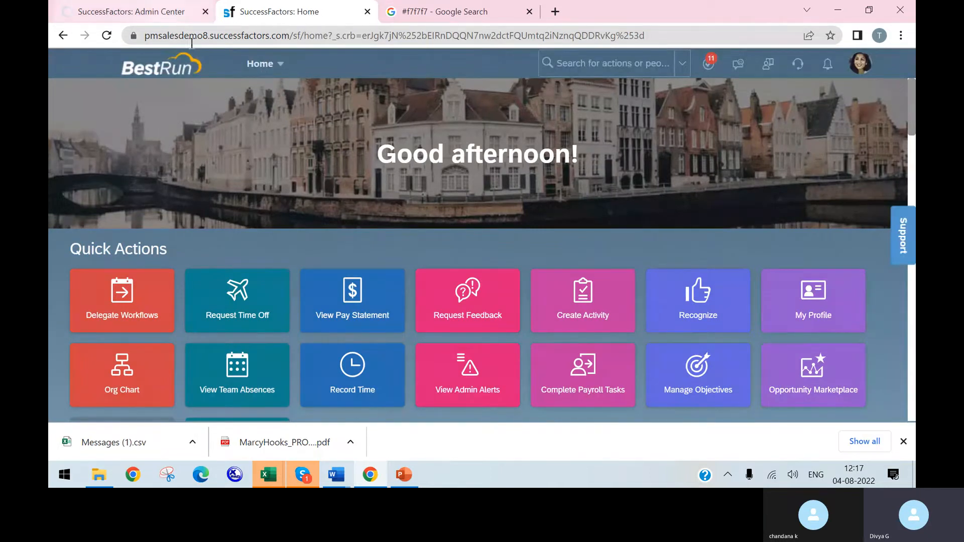
Step: Return to the Manage Languages tab and check the last modified date of the Test locale
left_click(150, 4)
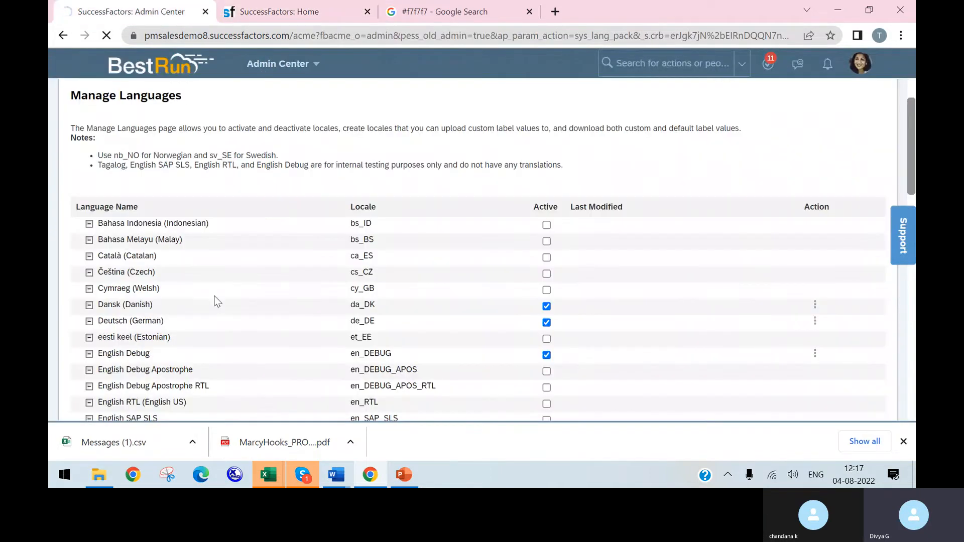
scroll(263, 319, "down", 5)
scroll(270, 321, "up", 5)
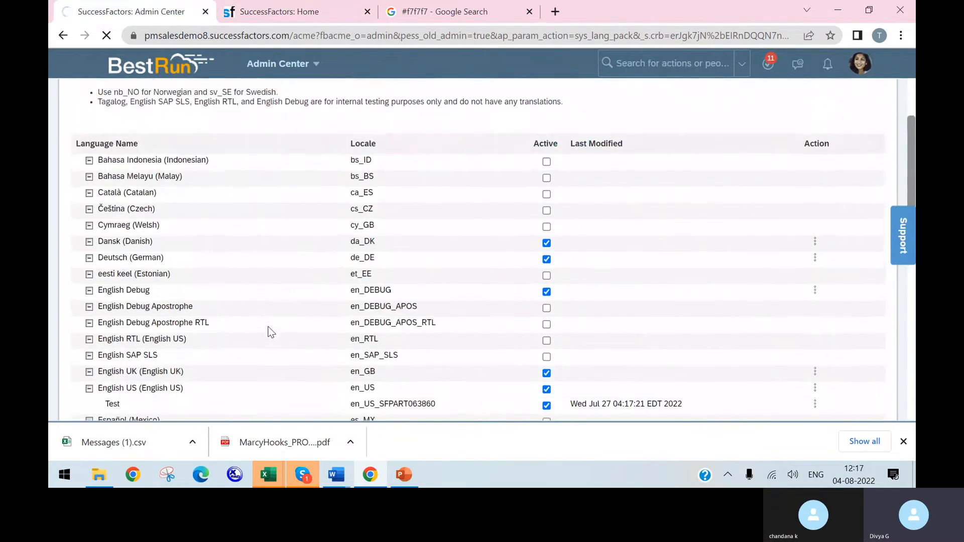
scroll(257, 319, "down", 10)
scroll(269, 316, "up", 5)
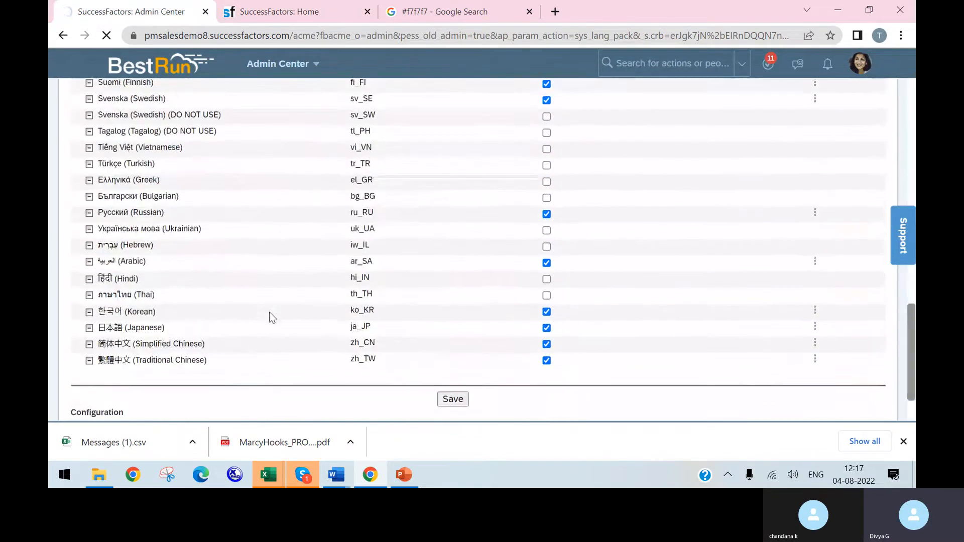
scroll(271, 319, "up", 10)
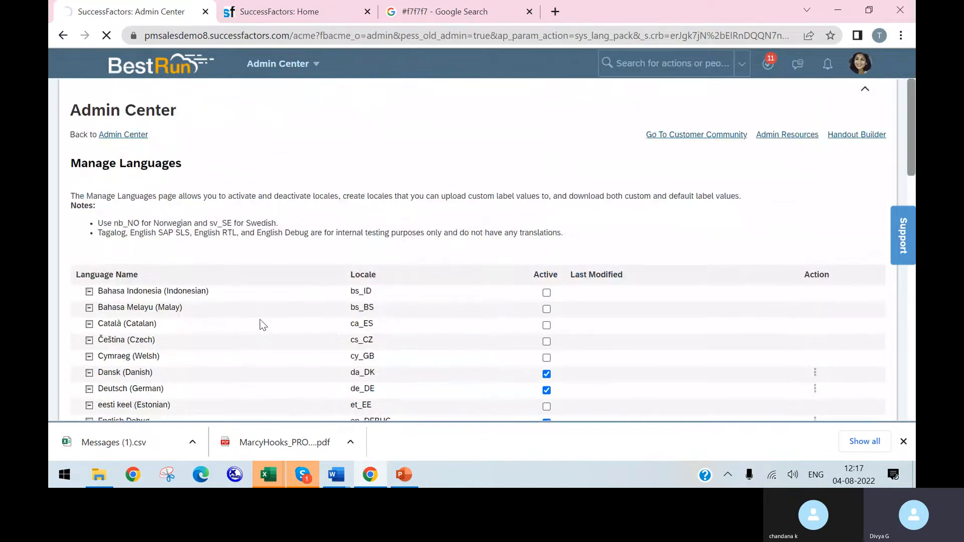
Step: Search the actions for "manage lan" and reopen the Manage Languages page
left_click(669, 63)
type("mana")
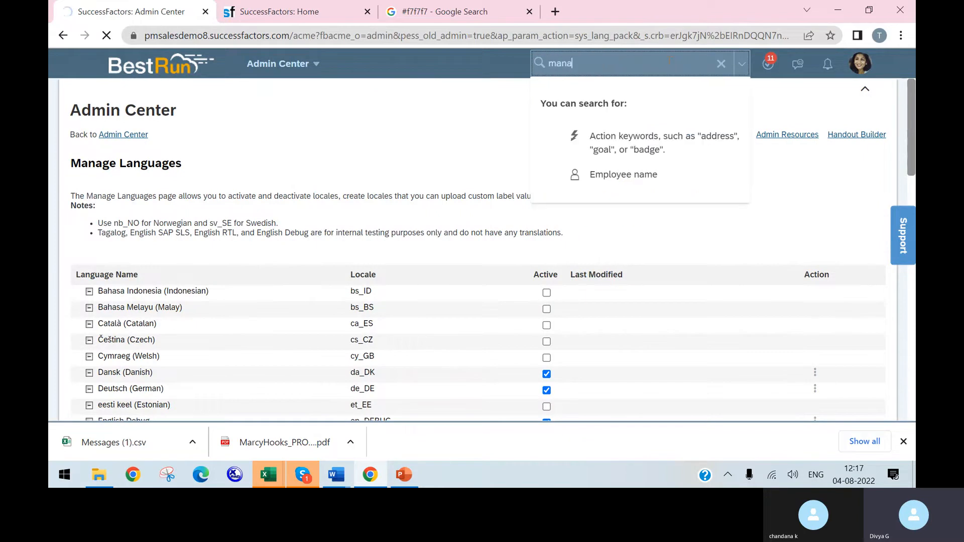
type("h")
type("e lan")
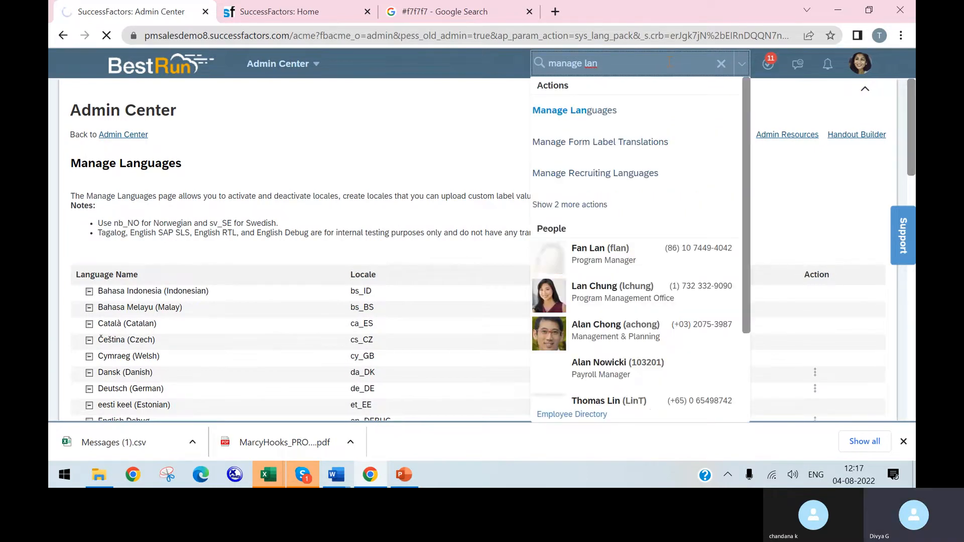
key("Down")
key("Return")
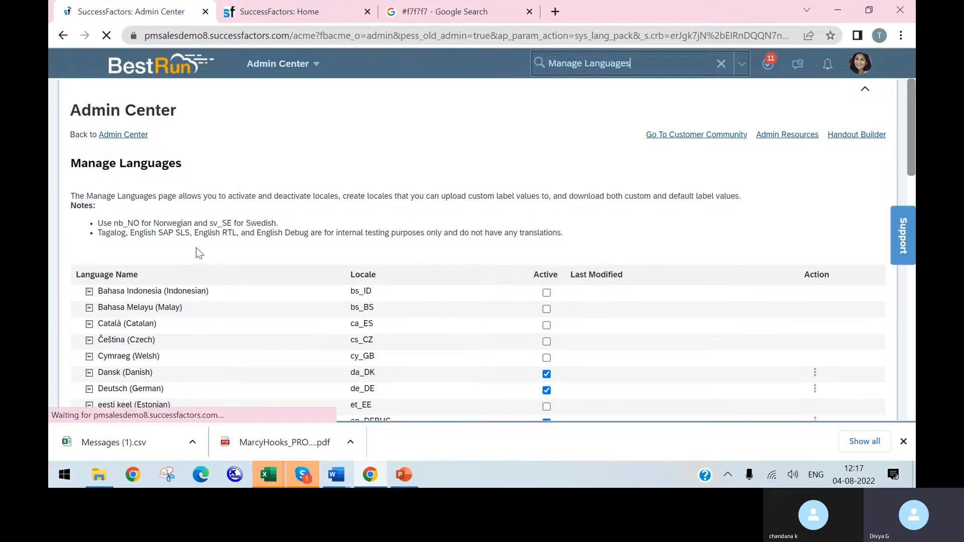
Step: Expand English US and upload the Messages (1) file from Downloads to the Test locale's custom labels
scroll(185, 254, "down", 7)
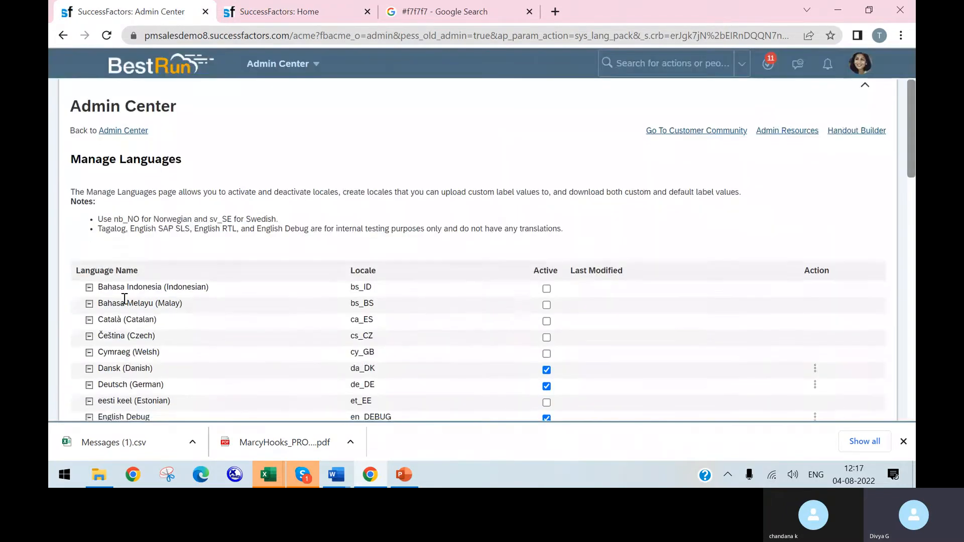
scroll(103, 268, "down", 7)
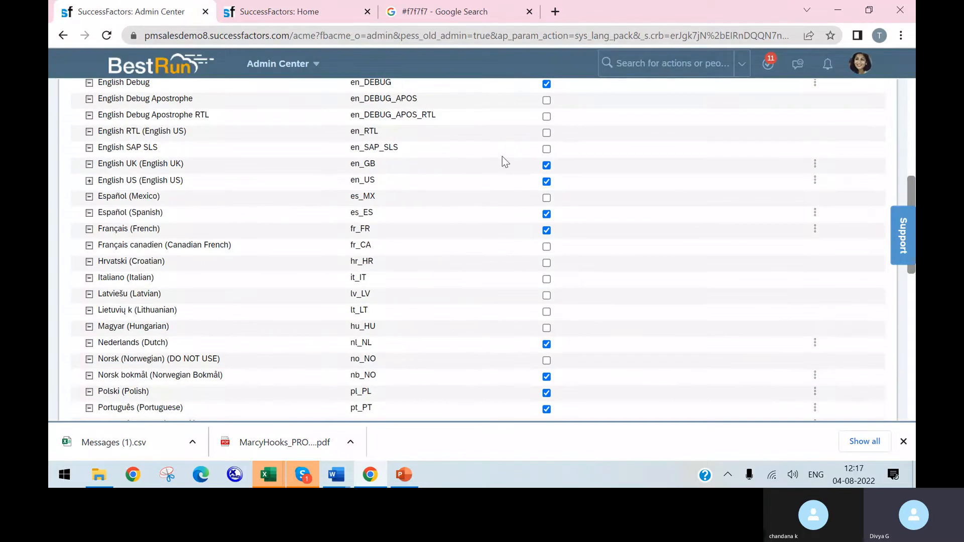
left_click(89, 180)
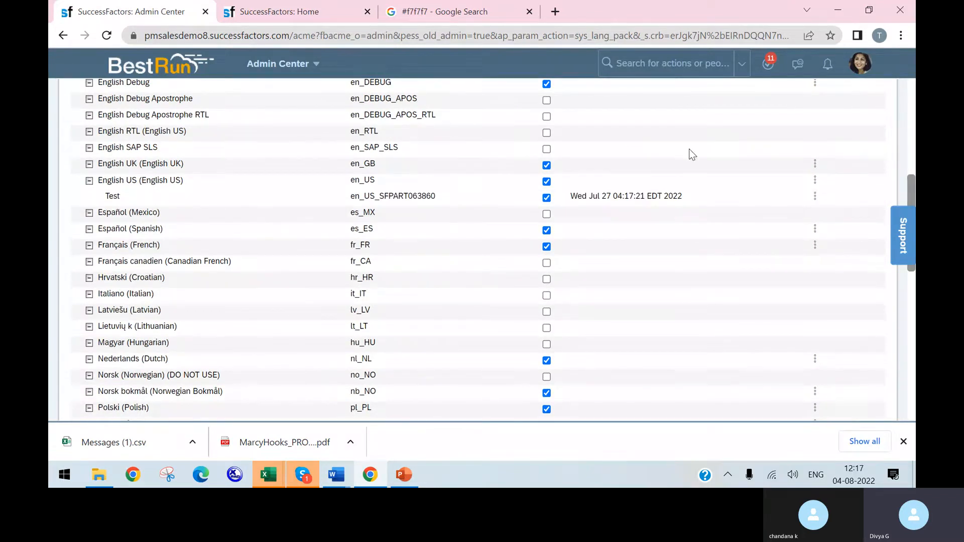
left_click(816, 199)
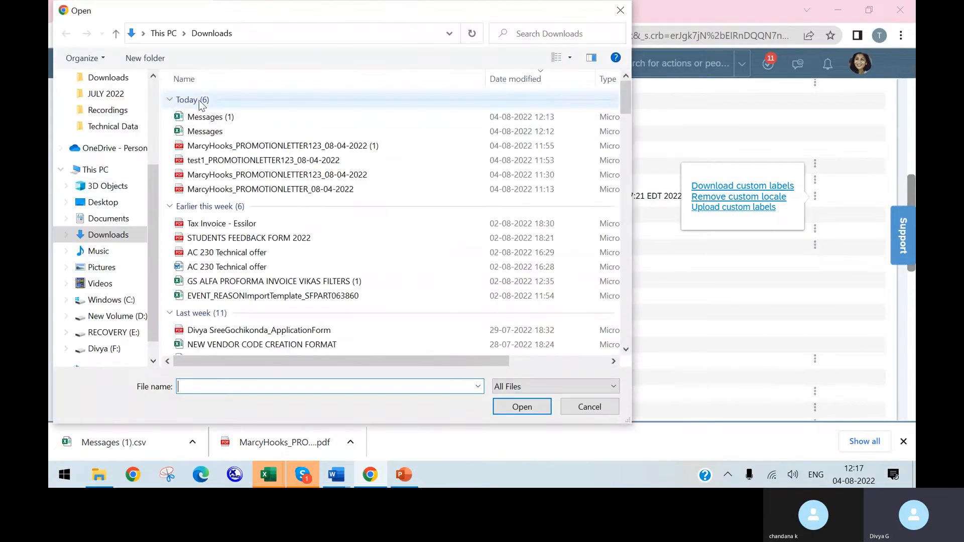
left_click(201, 117)
left_click(507, 408)
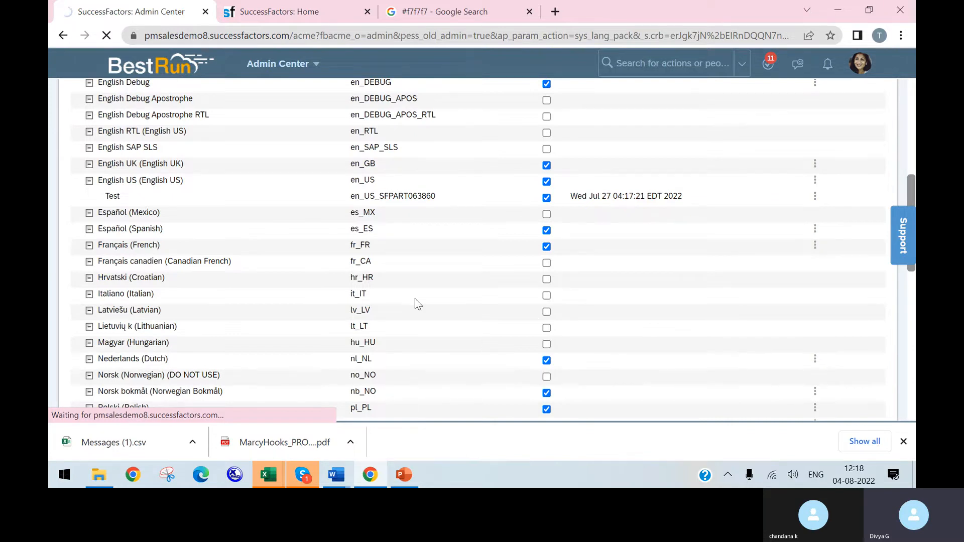
Step: Check the Skype call and its chat, close the chat pane and return to the language list in the browser
left_click(304, 475)
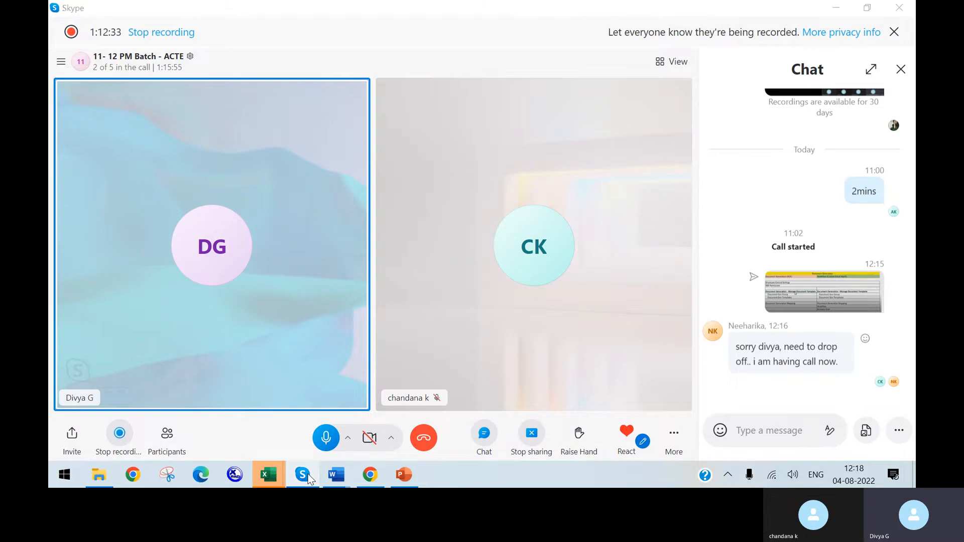
left_click(309, 480)
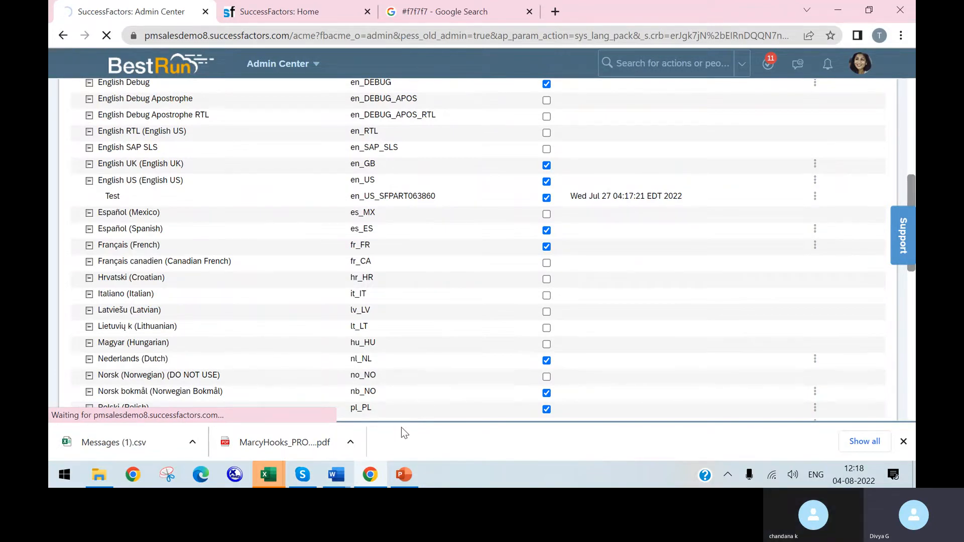
left_click(312, 478)
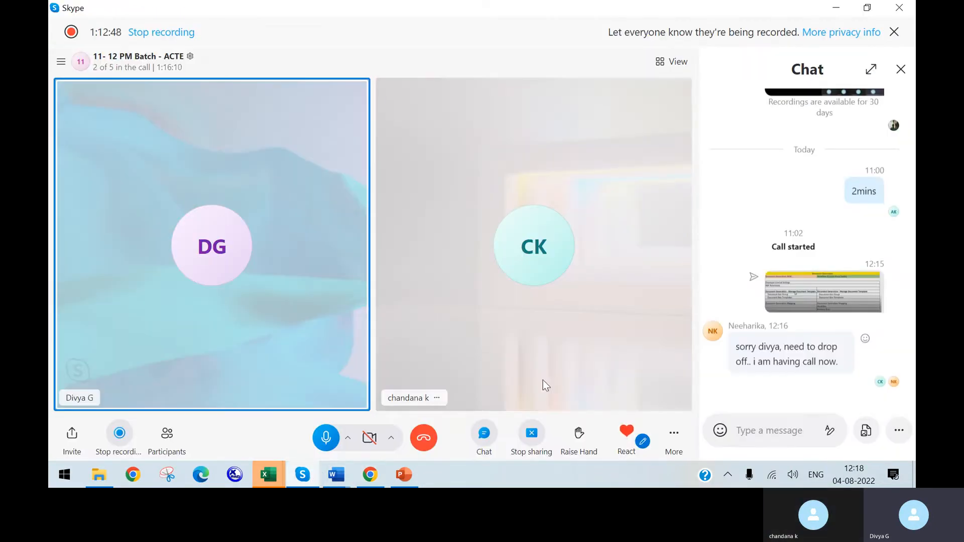
left_click(902, 71)
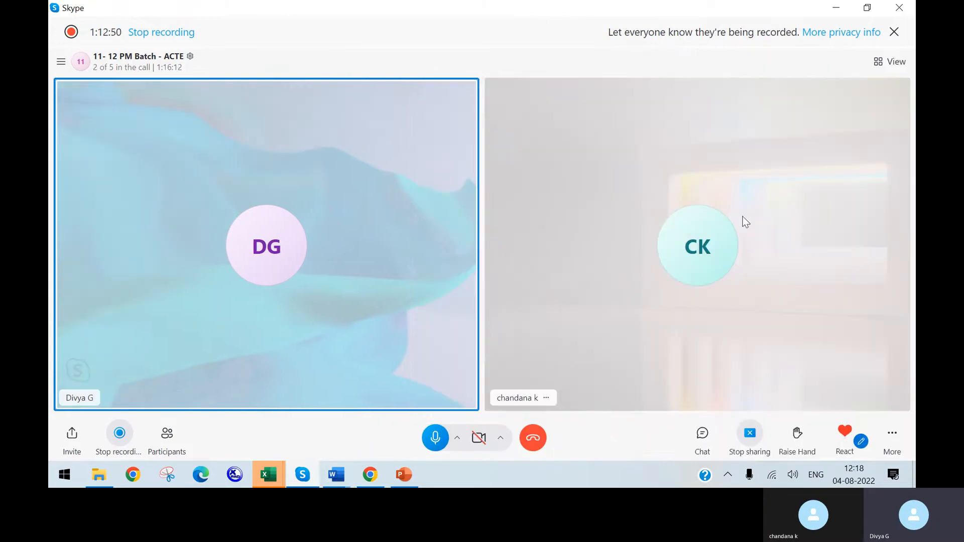
left_click(302, 475)
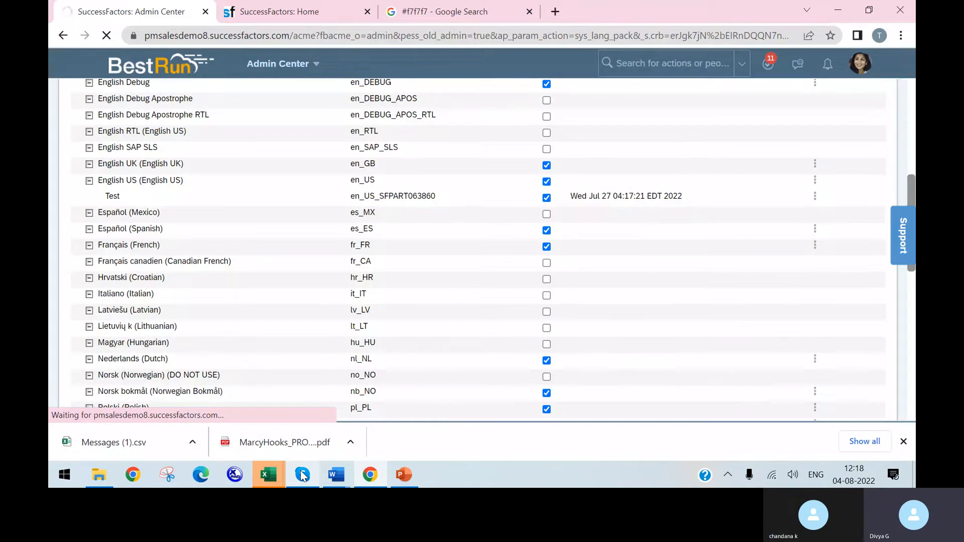
left_click(303, 475)
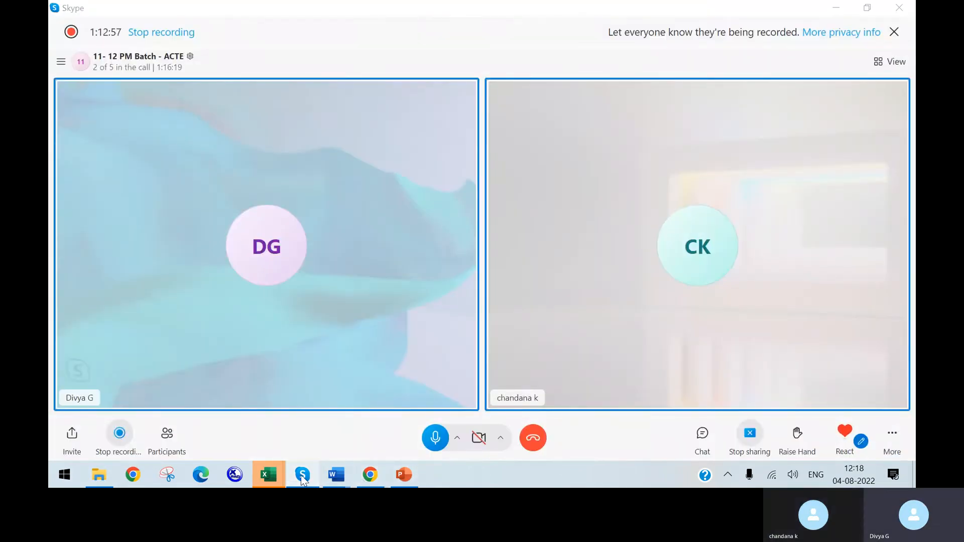
left_click(305, 477)
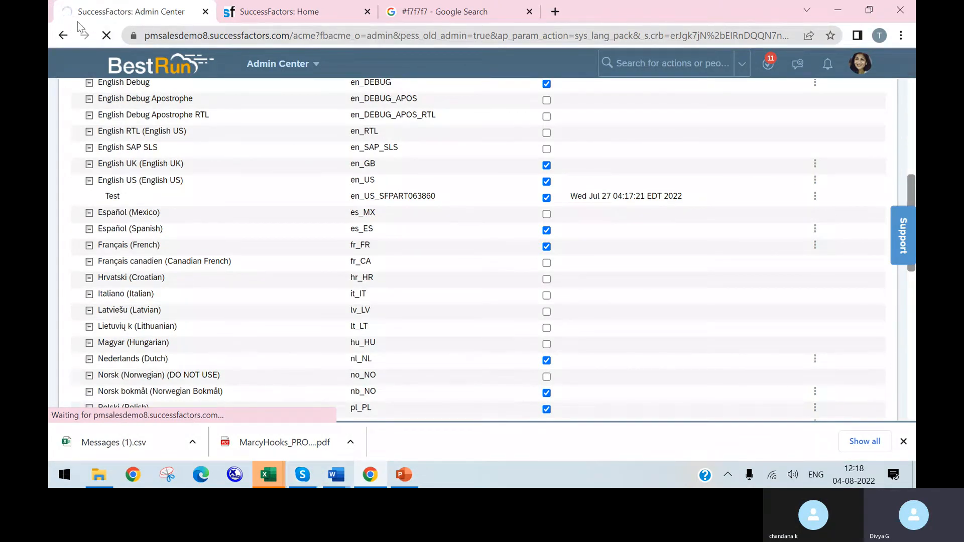
Step: Check the Home label on the home page, then review the Test locale's upload status in the language list
left_click(312, 14)
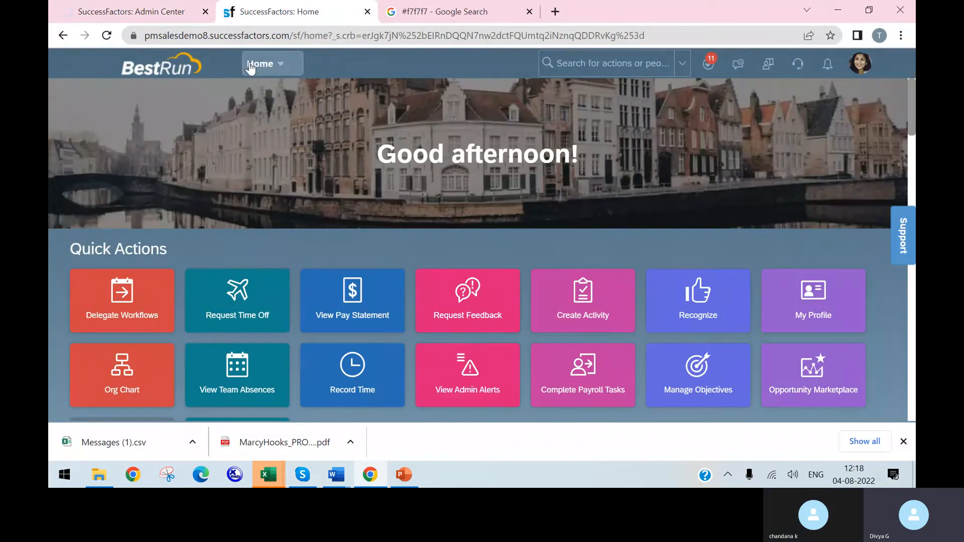
left_click(128, 11)
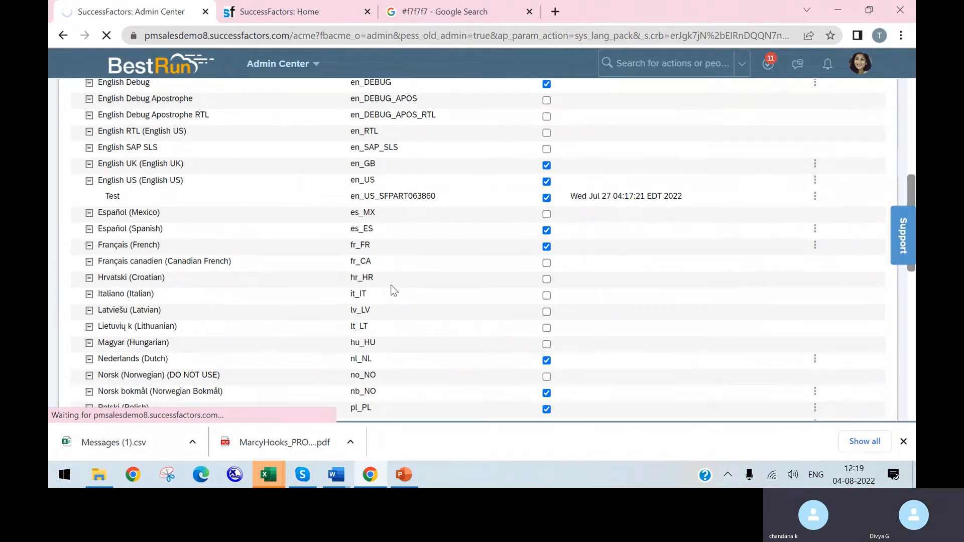
scroll(390, 285, "down", 5)
scroll(388, 290, "down", 5)
scroll(383, 310, "up", 15)
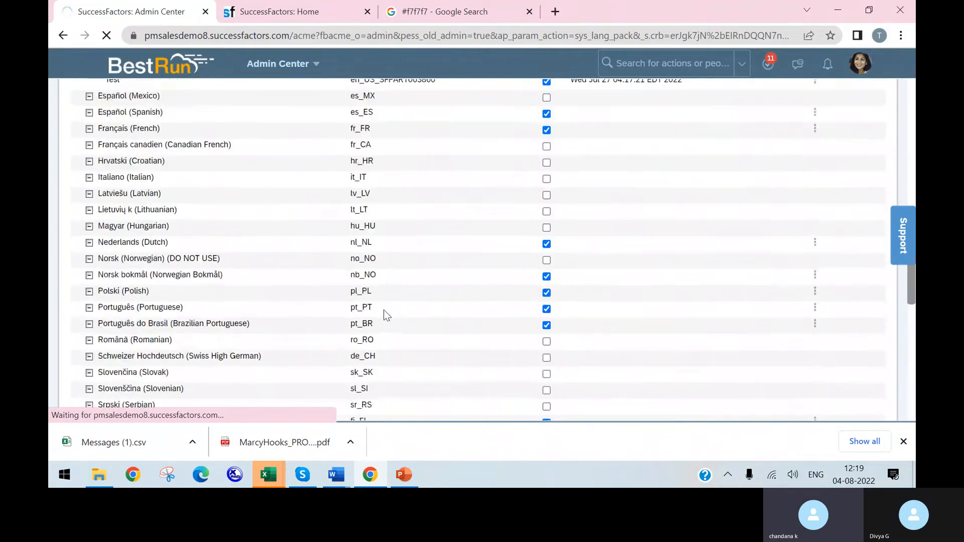
scroll(329, 305, "down", 3)
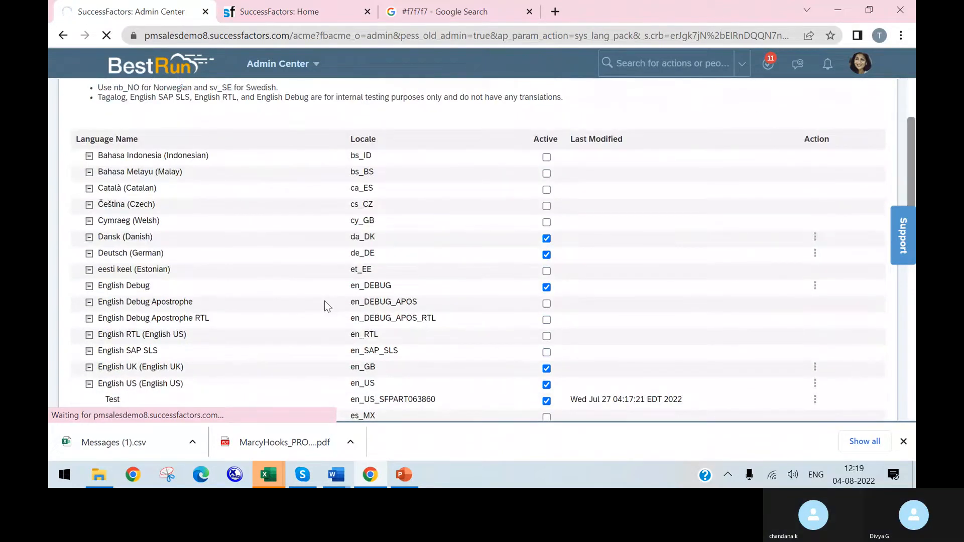
scroll(324, 300, "down", 1)
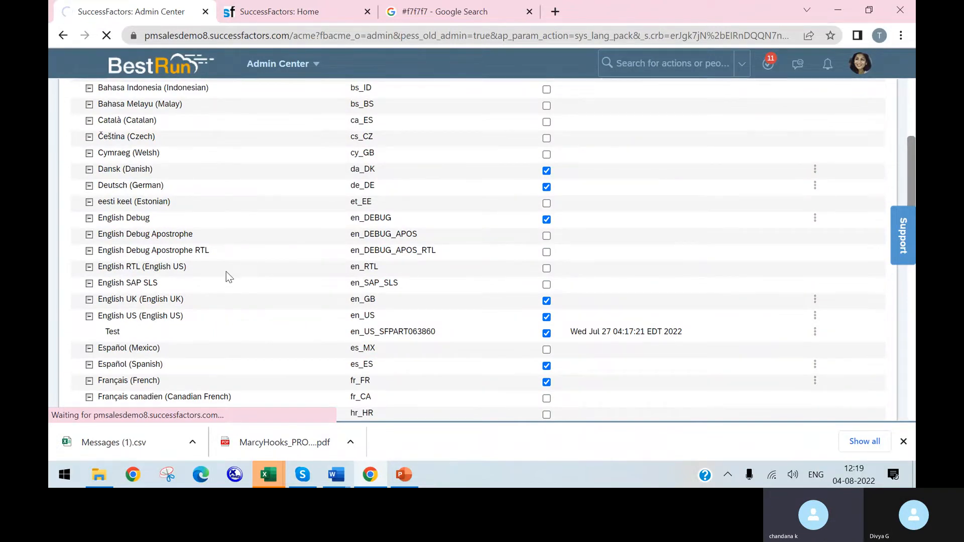
Step: Try to add a custom locale under English UK (en_GB) while leaving the custom language name blank
left_click(814, 299)
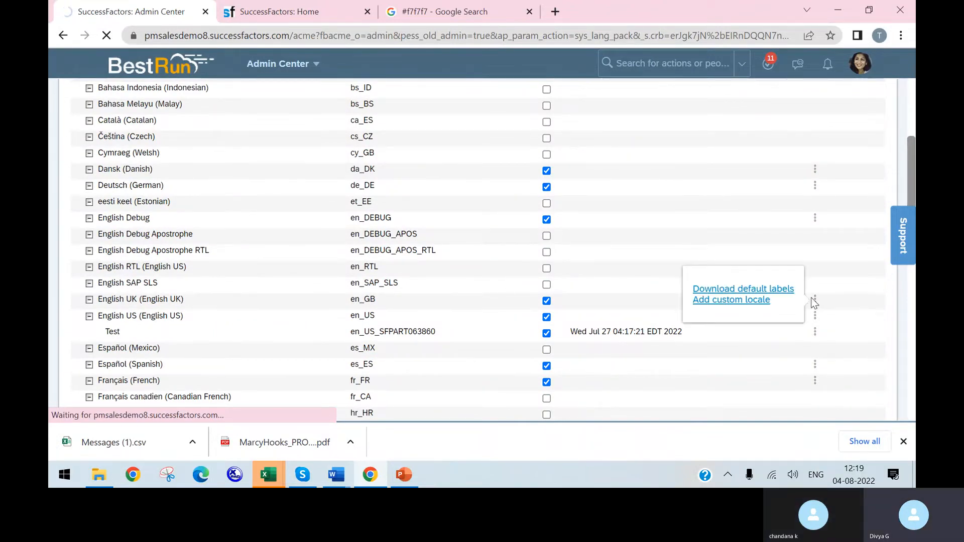
left_click(745, 301)
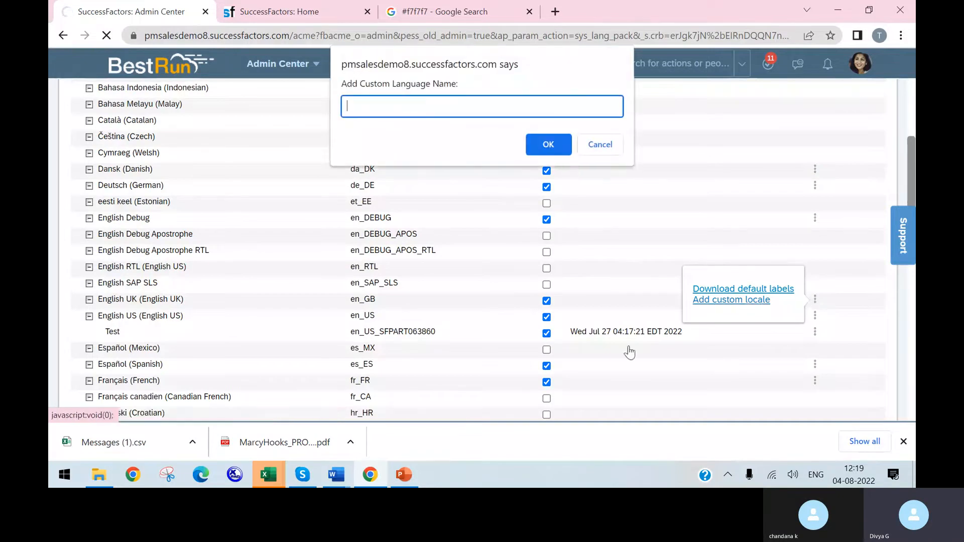
left_click(545, 144)
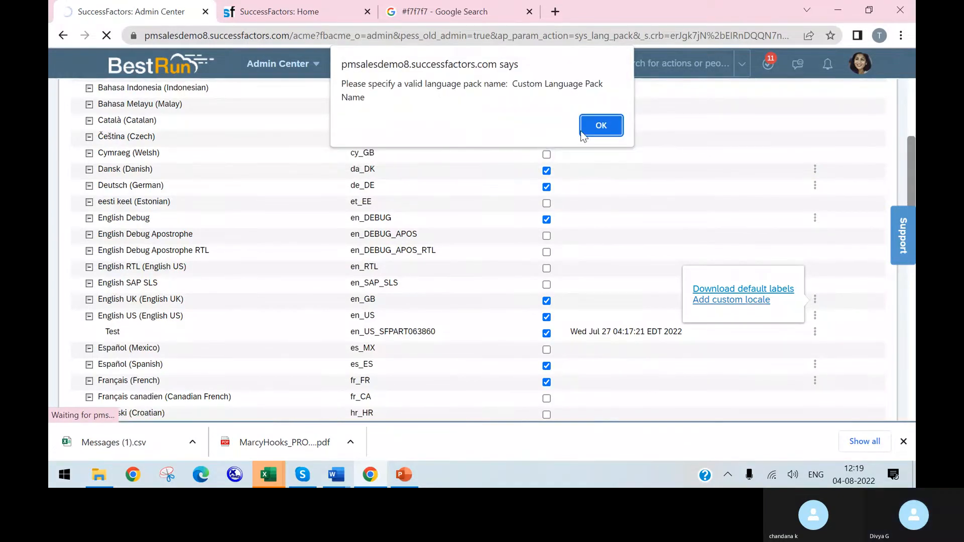
left_click(608, 124)
left_click(815, 300)
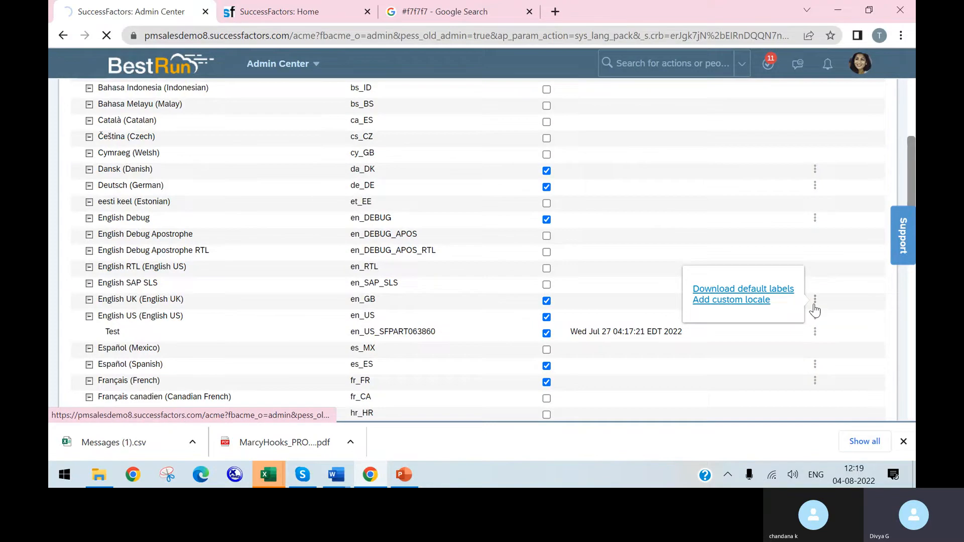
left_click(743, 303)
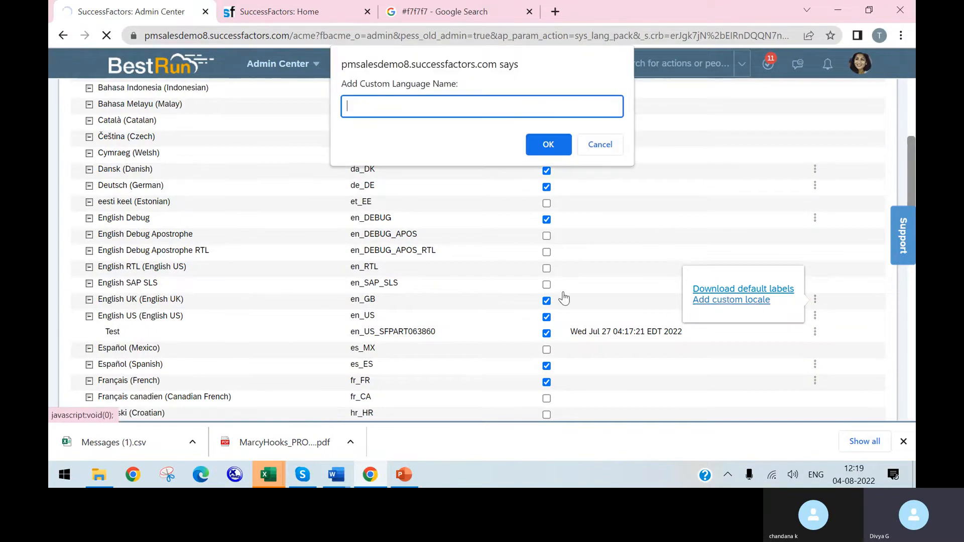
left_click(541, 144)
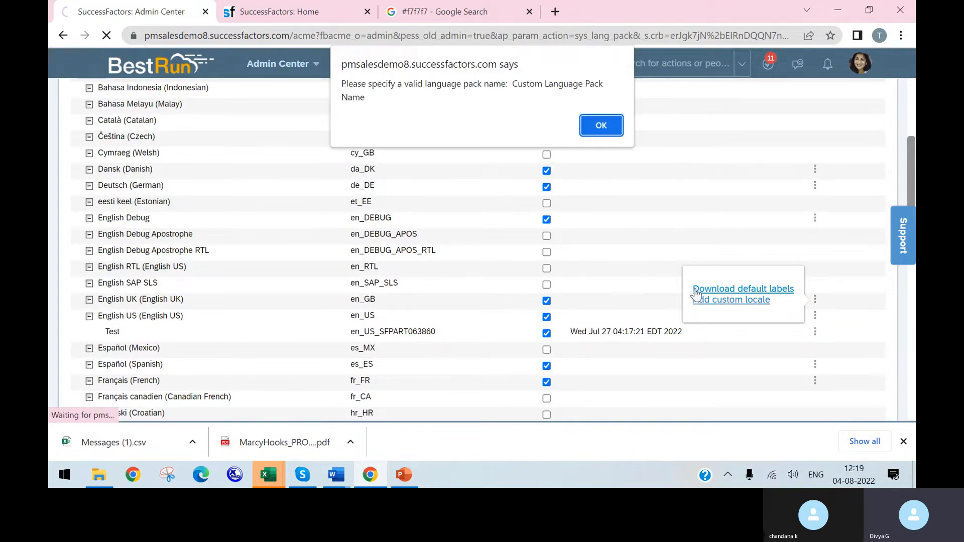
left_click(602, 134)
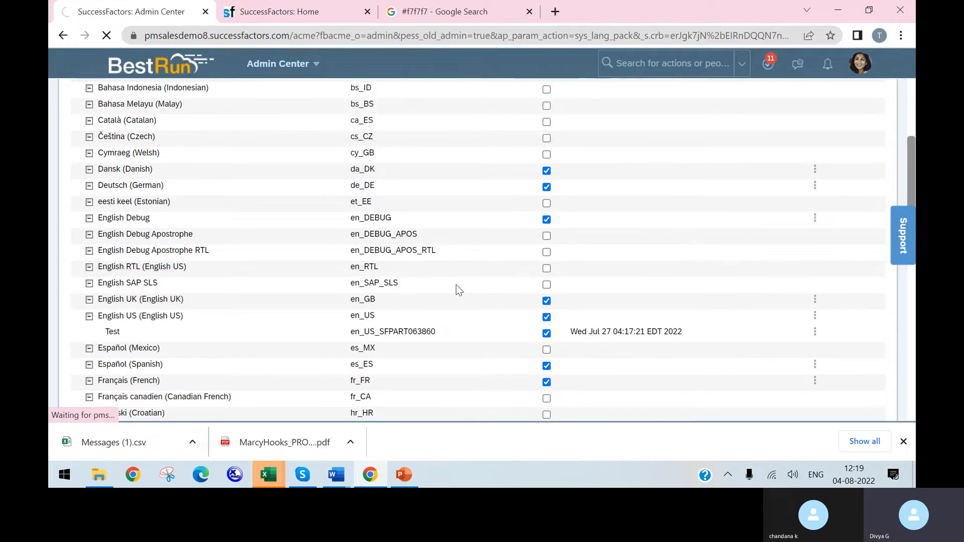
left_click(812, 302)
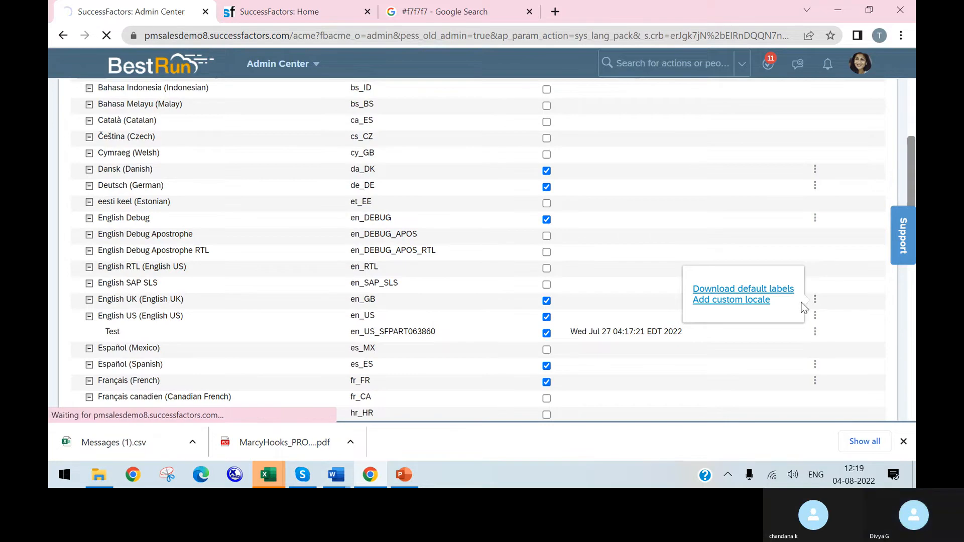
left_click(745, 301)
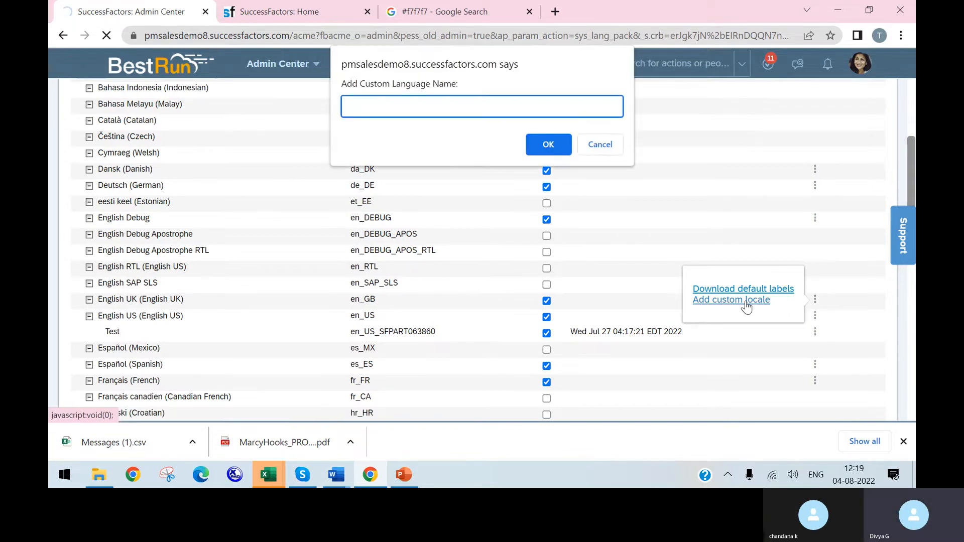
left_click(546, 151)
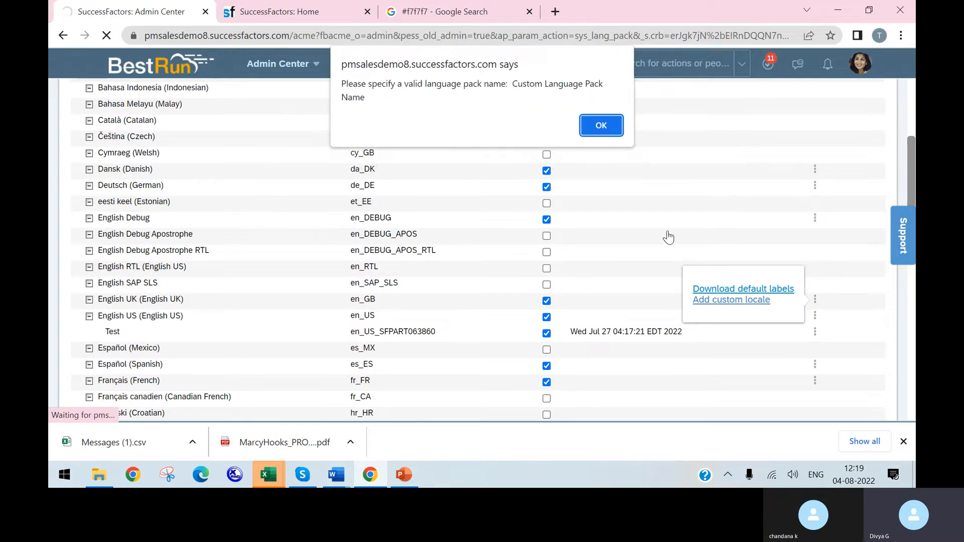
left_click(611, 131)
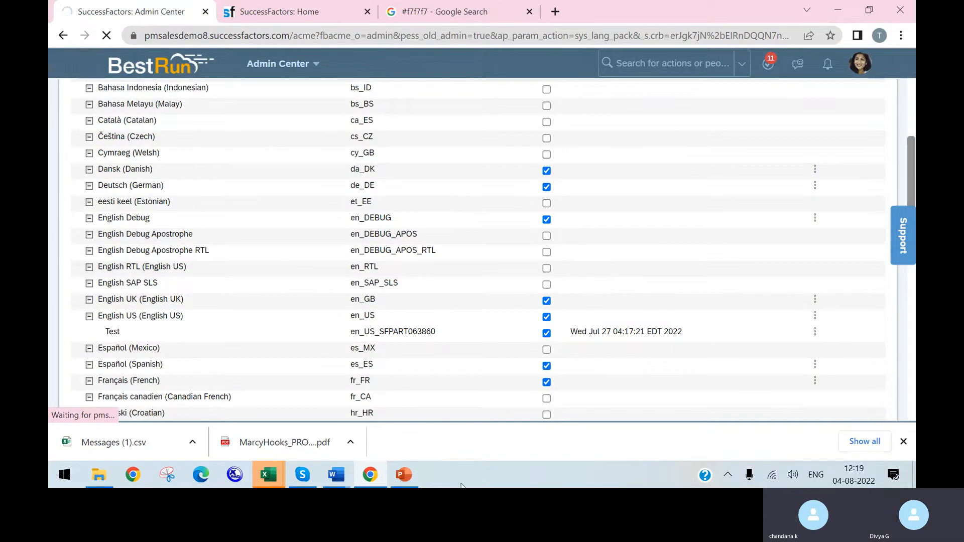
Step: Check the Skype call, return to the browser, acknowledge the upload message and go to the end of the language list
left_click(301, 476)
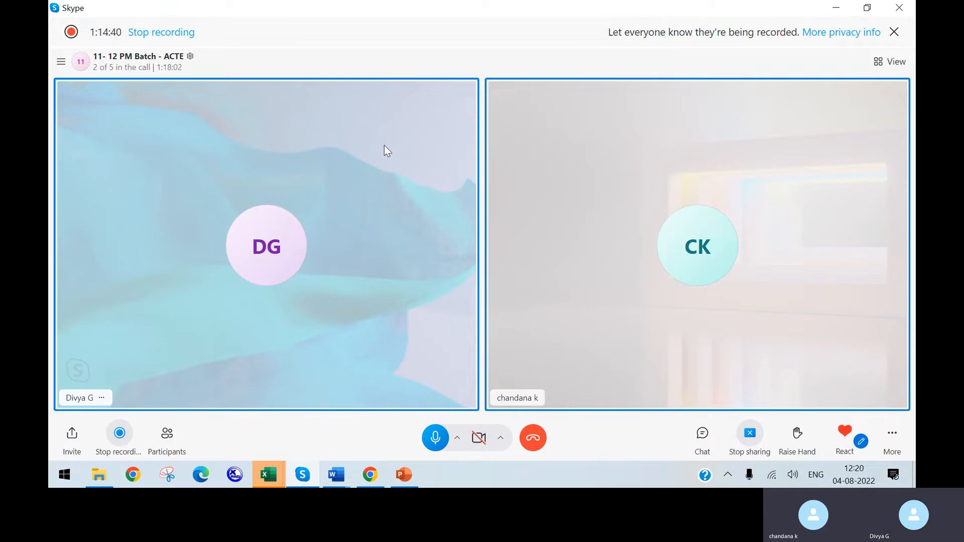
left_click(361, 475)
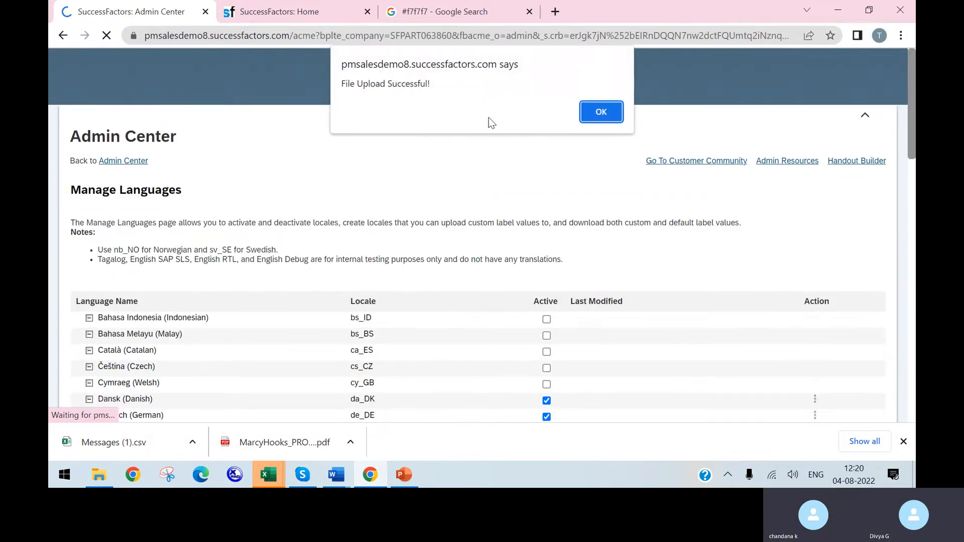
left_click(598, 115)
scroll(393, 294, "down", 3)
scroll(393, 294, "down", 12)
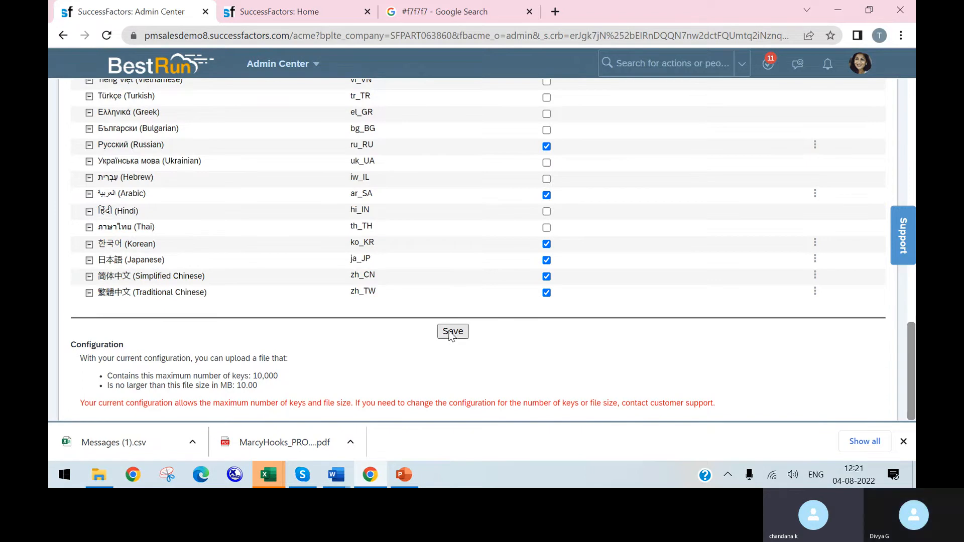
Step: Reload the home page to check the Home label, then return to the Manage Languages page
left_click(307, 14)
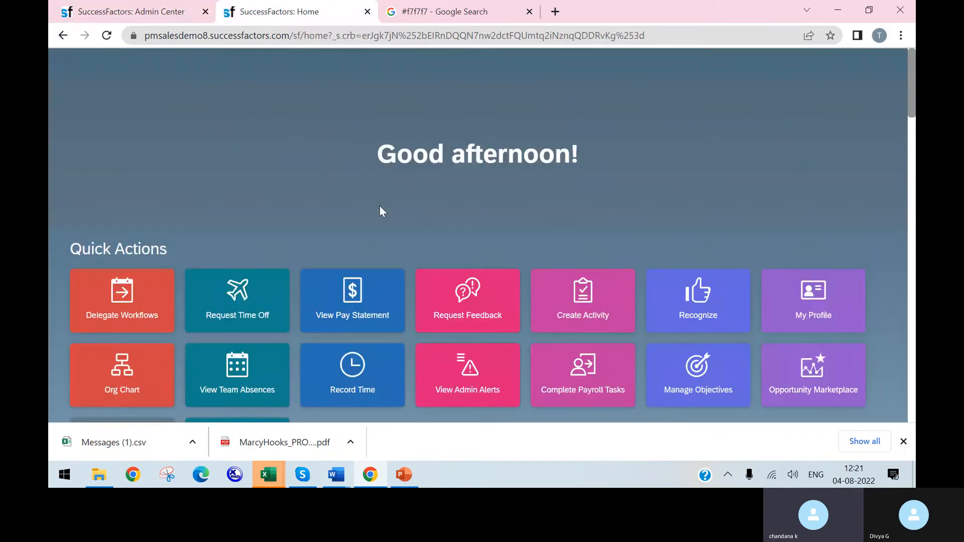
left_click(107, 36)
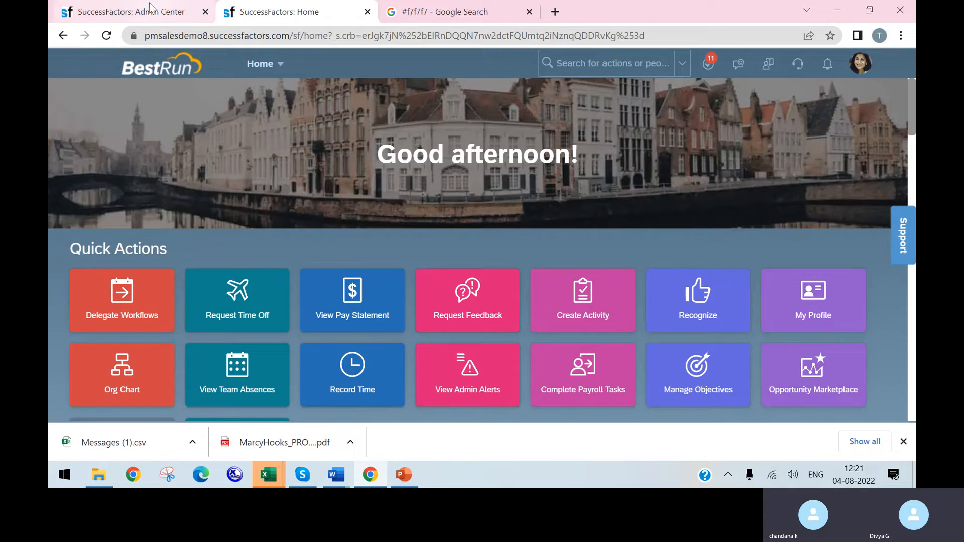
left_click(128, 11)
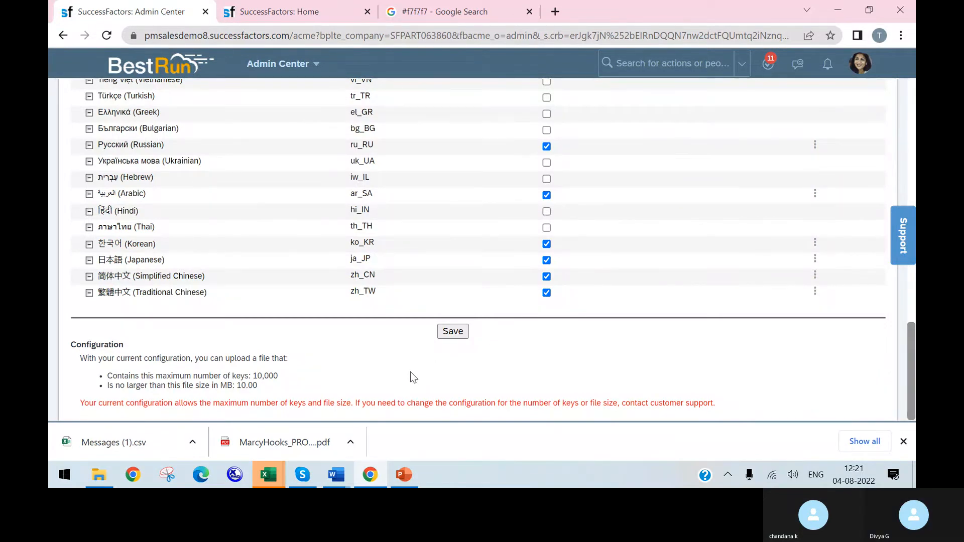
Step: Expand English US and start a custom labels upload for the Test locale
scroll(263, 269, "up", 10)
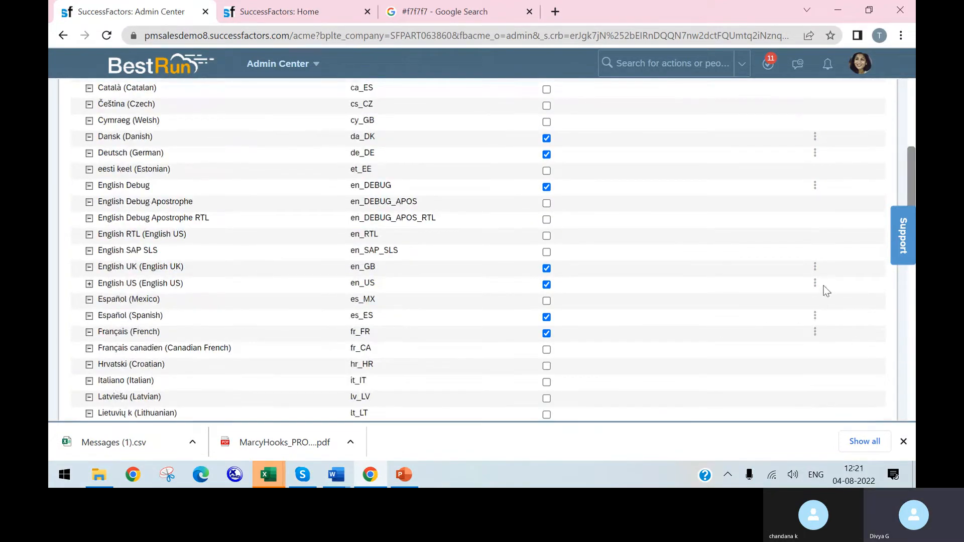
left_click(89, 284)
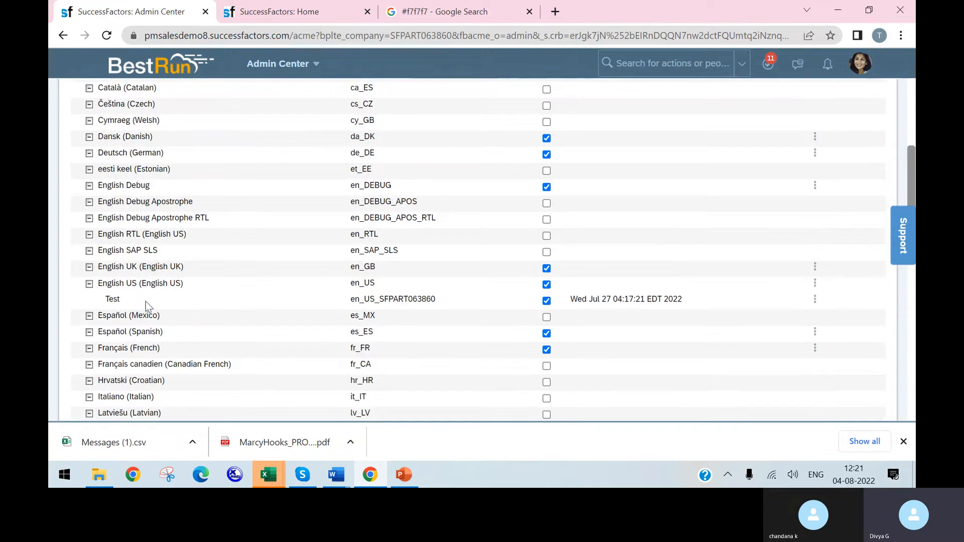
left_click(815, 299)
left_click(723, 312)
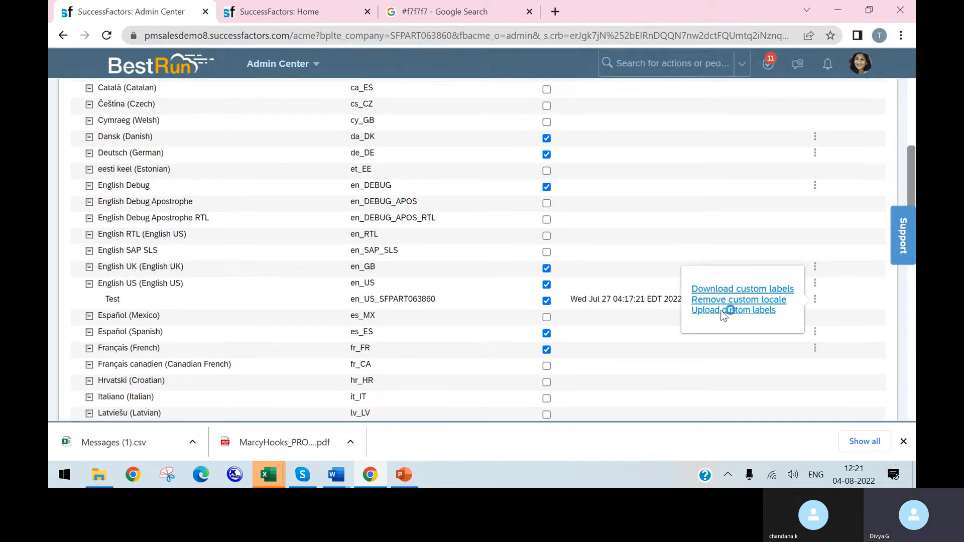
Step: Switch to File Explorer and try to open the Messages (1) file from the Downloads folder
left_click(103, 479)
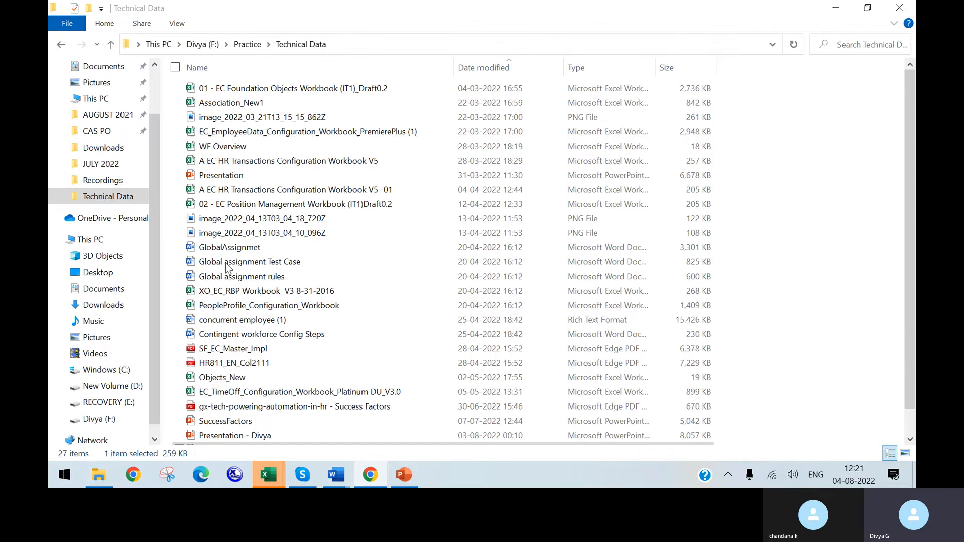
left_click(103, 305)
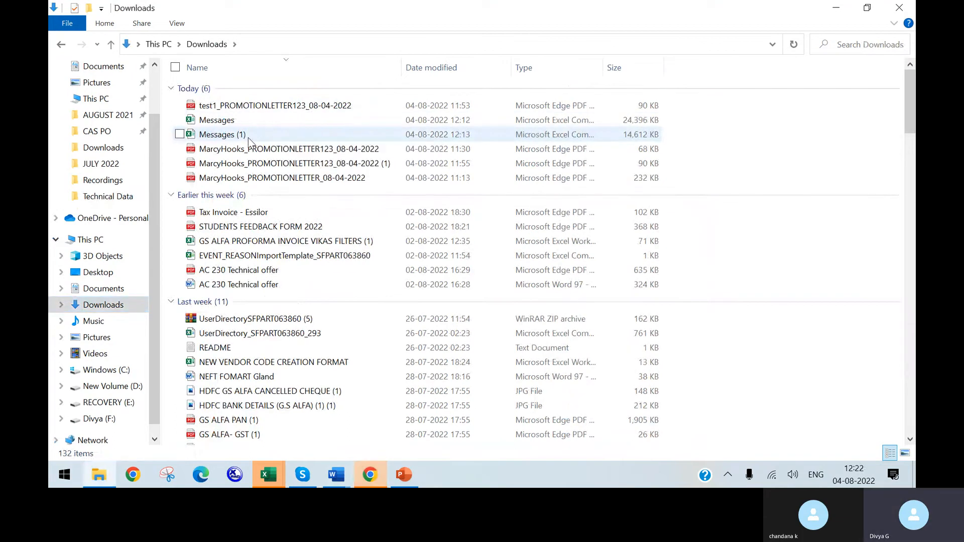
right_click(248, 137)
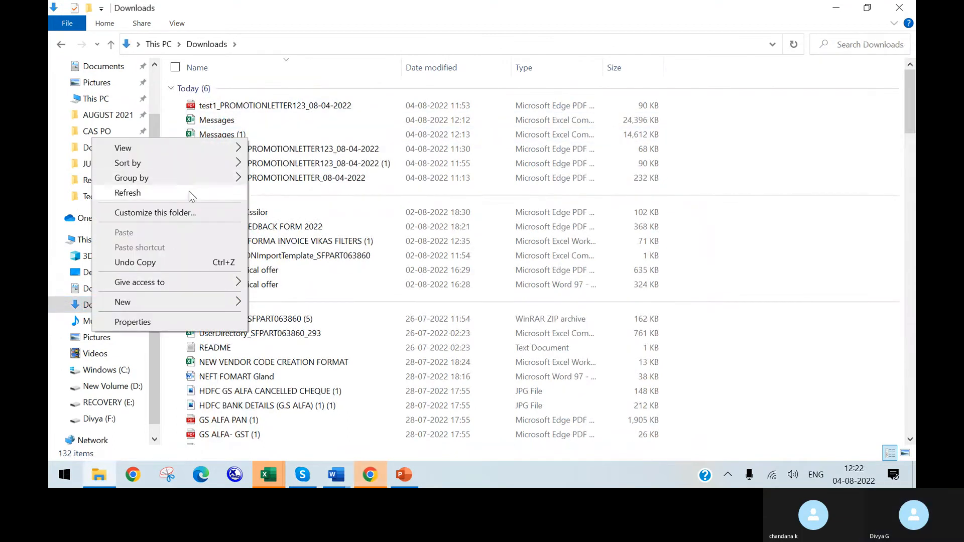
left_click(263, 150)
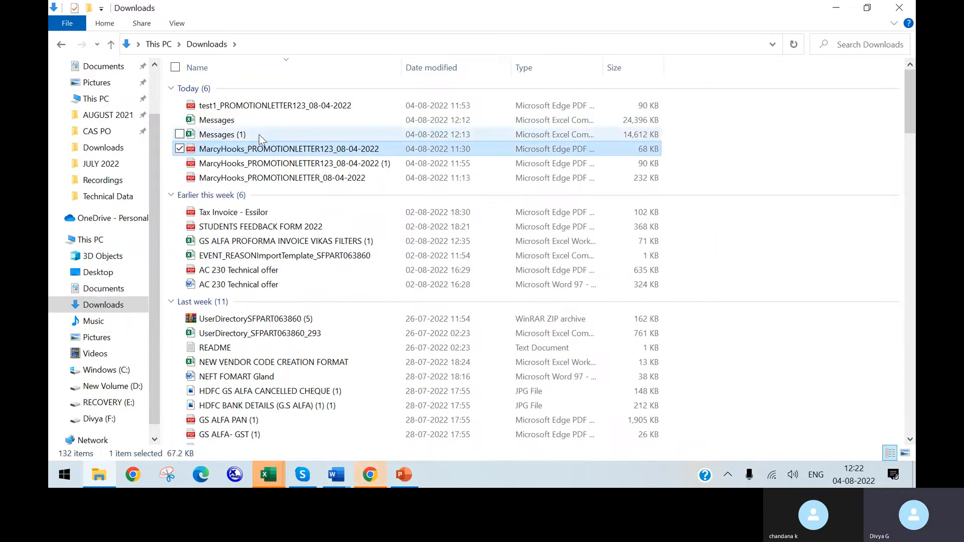
double_click(260, 136)
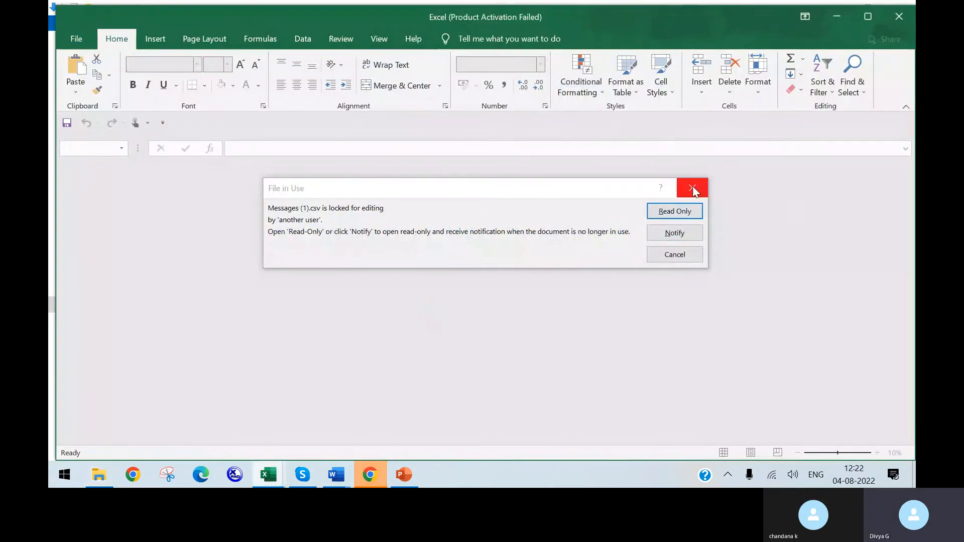
left_click(693, 190)
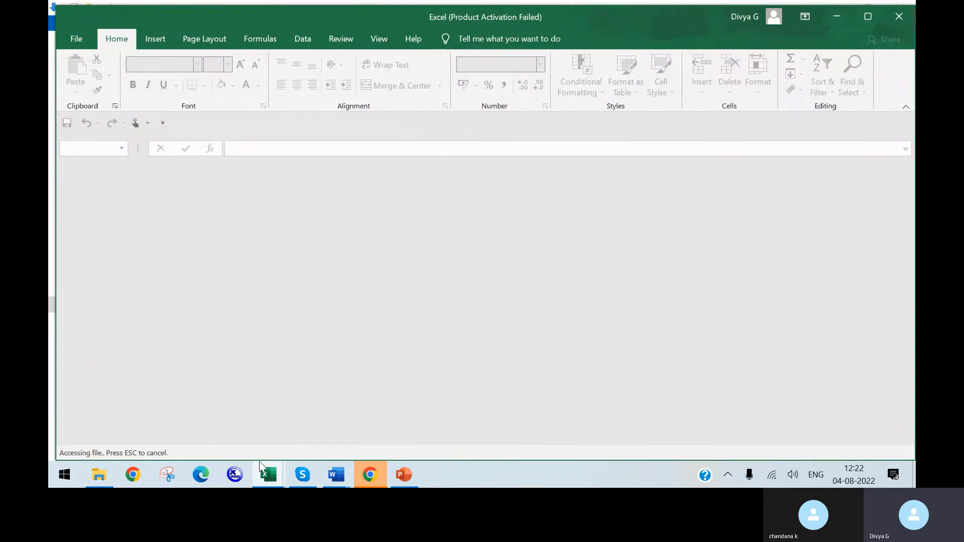
Step: Switch to the already open Messages (1) workbook in Excel, decline keeping the CSV format and leave the Save As page
mouse_move(280, 471)
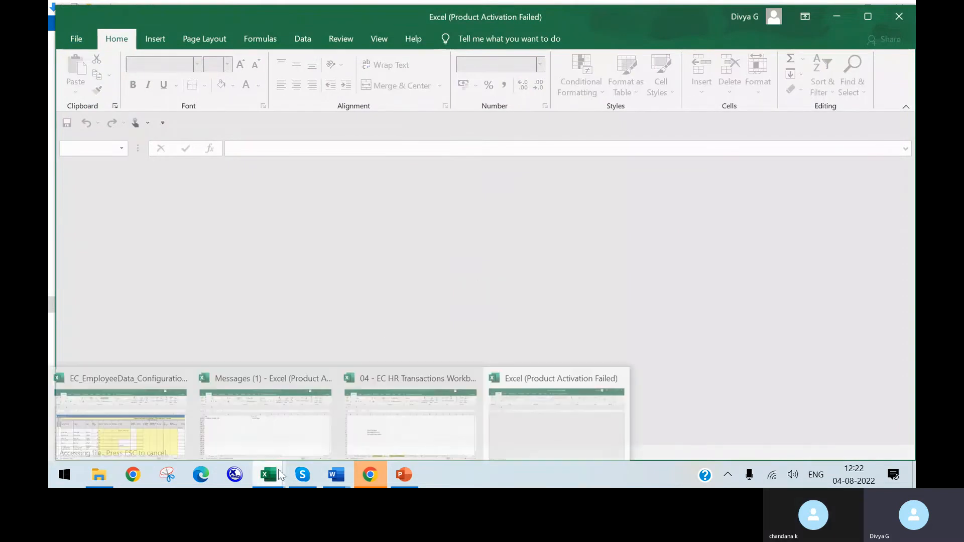
left_click(302, 419)
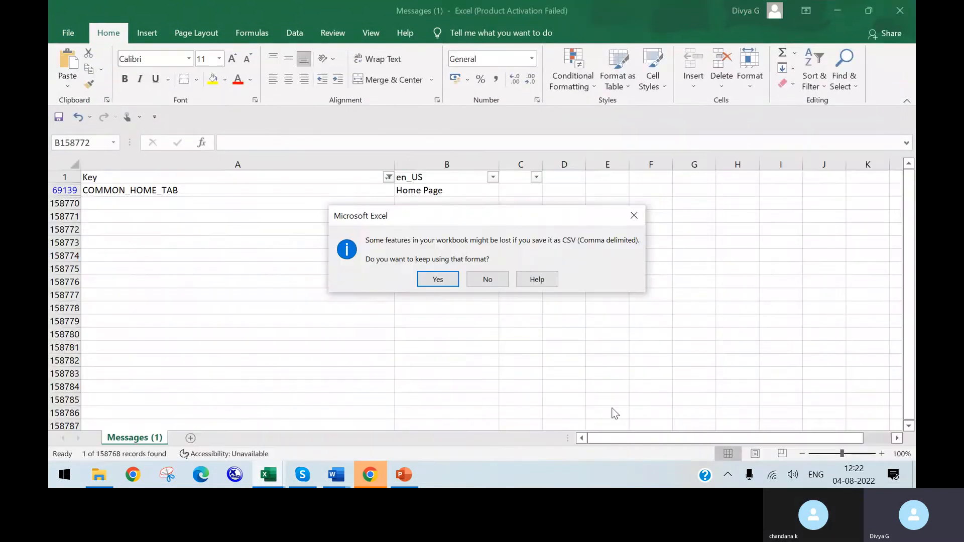
left_click(498, 279)
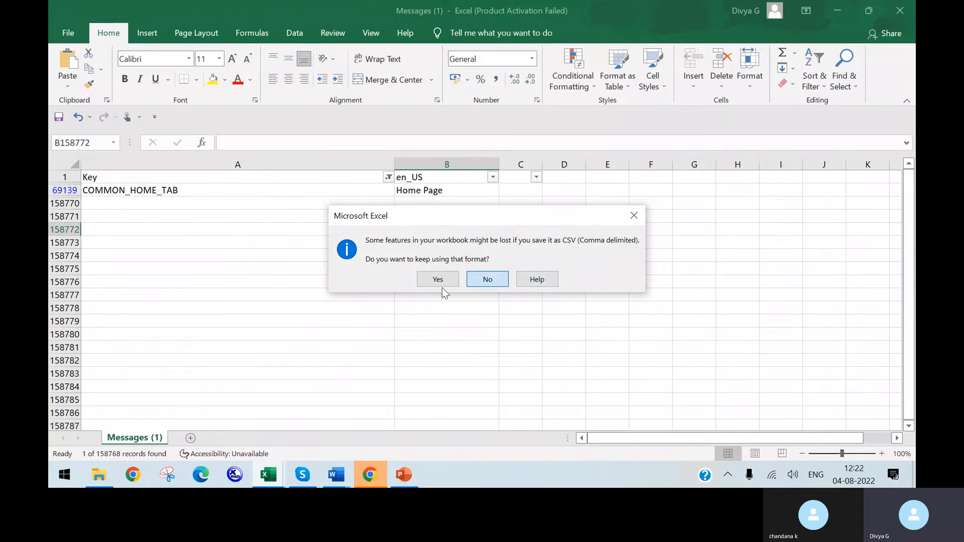
left_click(496, 280)
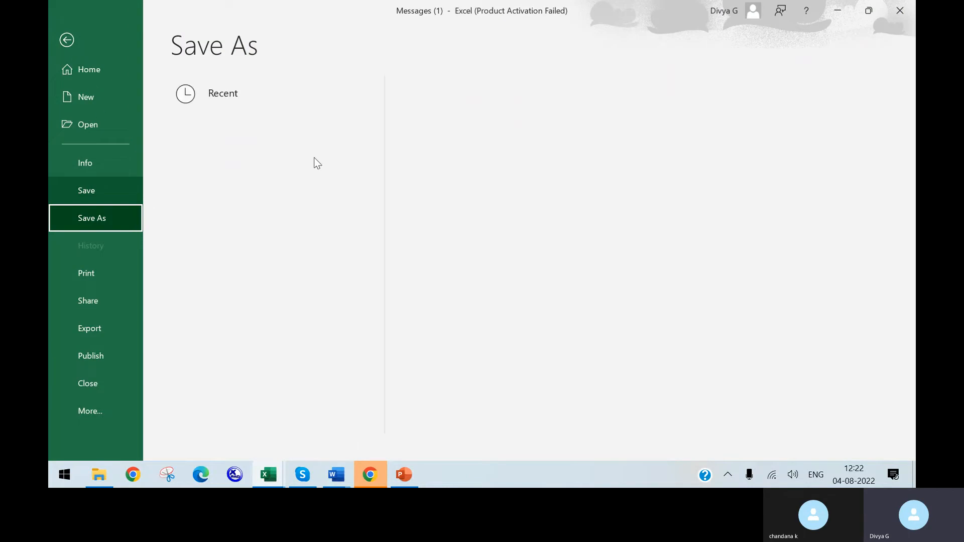
key("Escape")
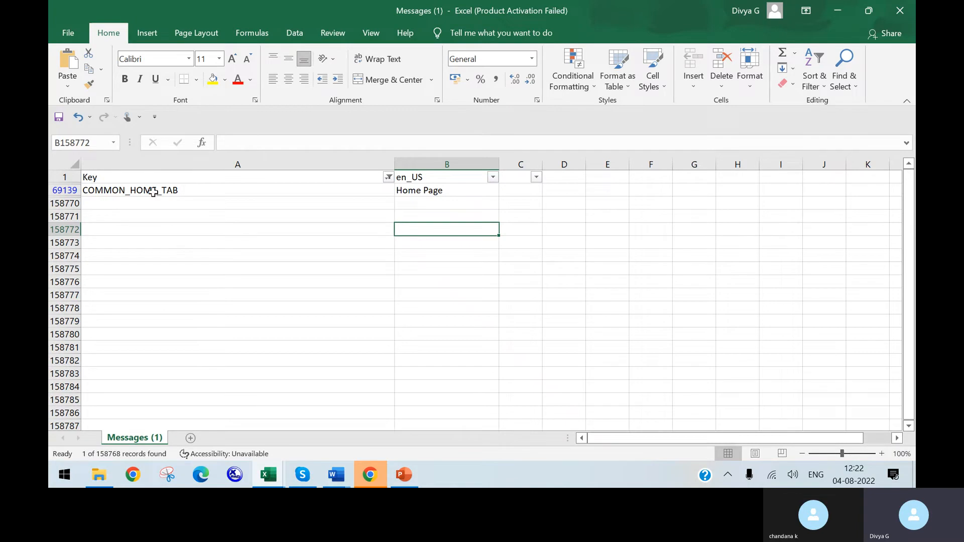
Step: Filter the Key column with a common_home search, keeping only the COMMON_HOME_TAB entry selected
left_click(389, 178)
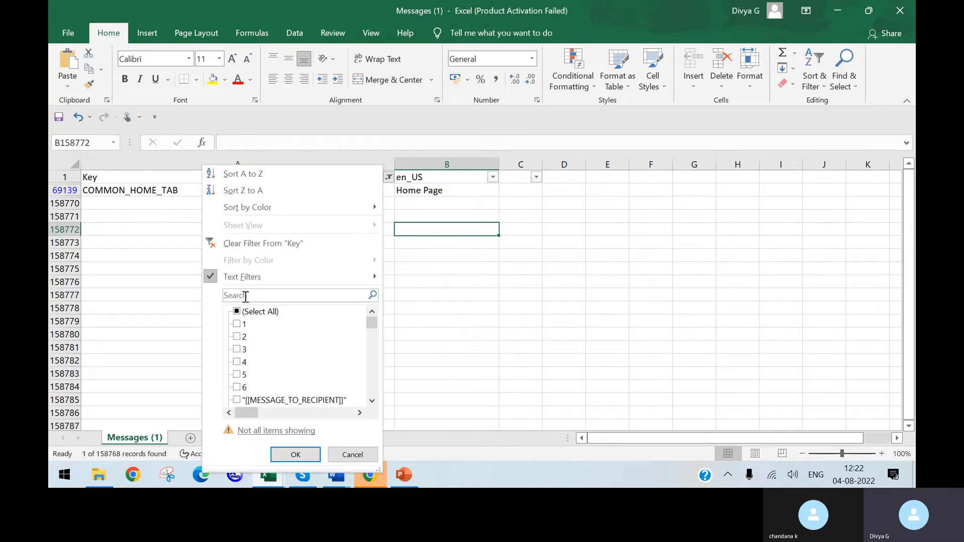
left_click(238, 315)
left_click_drag(373, 321, 373, 322)
left_click(314, 296)
type("cust")
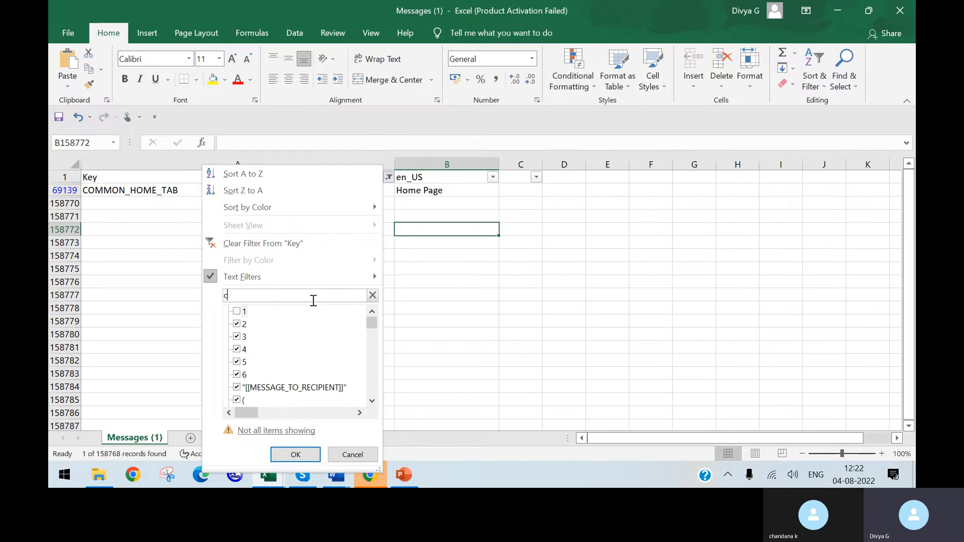
key("BackSpace")
key("BackSpace")
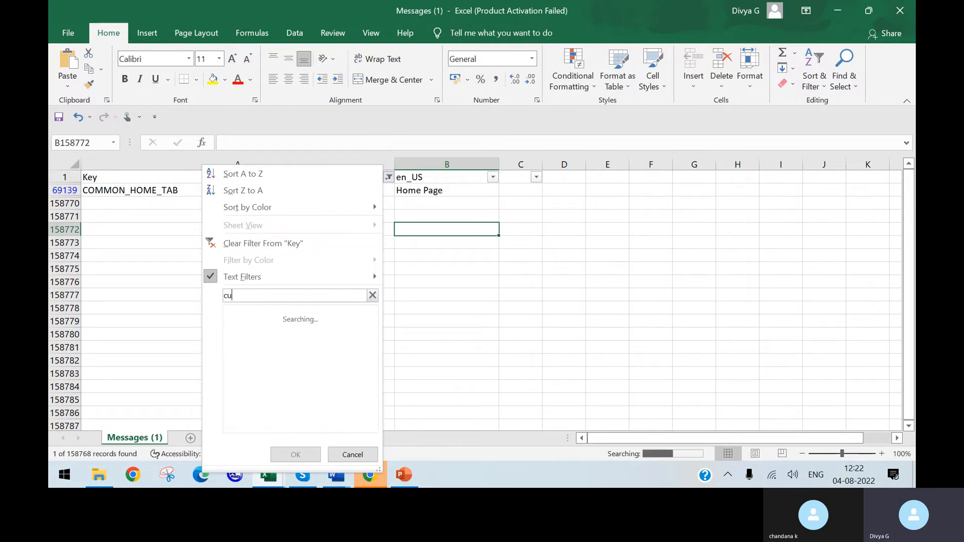
key("BackSpace")
type("ommo")
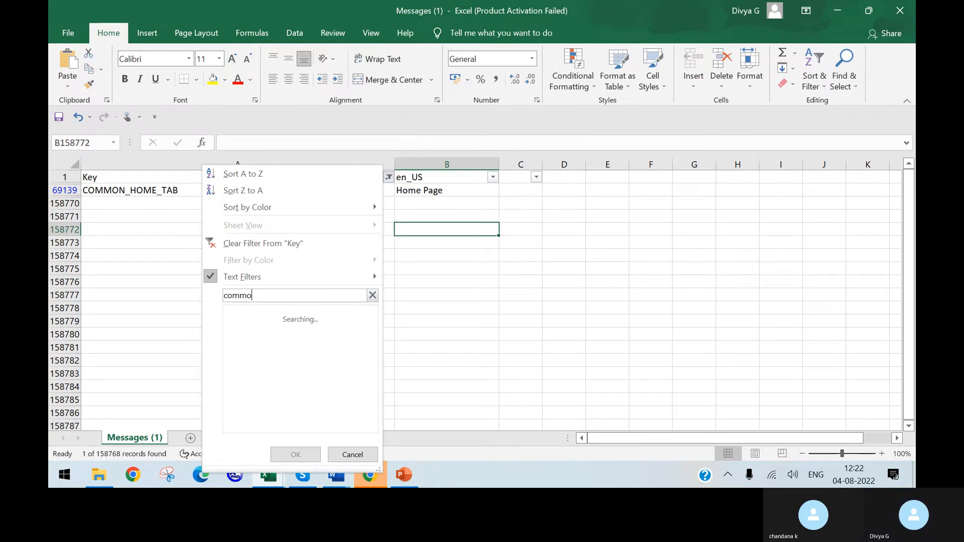
type("n_home")
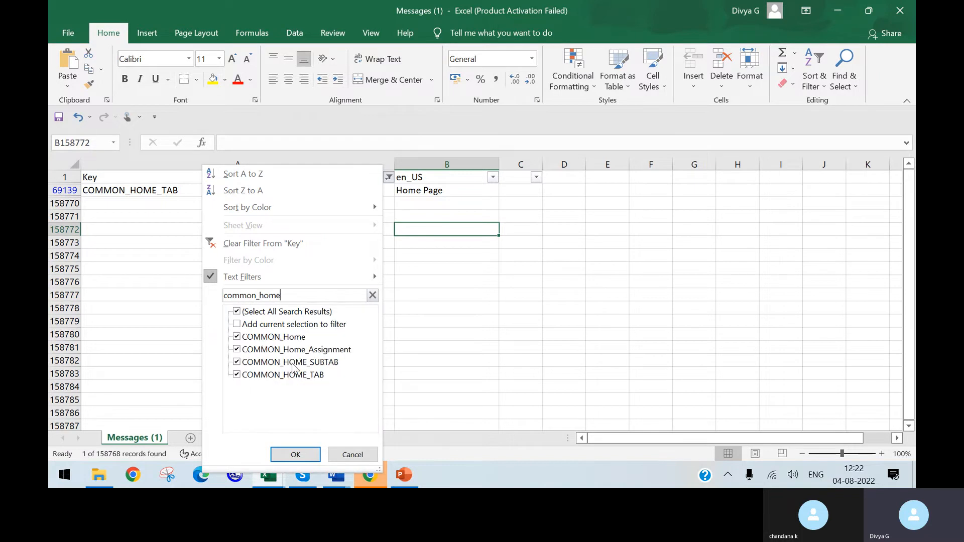
left_click(237, 361)
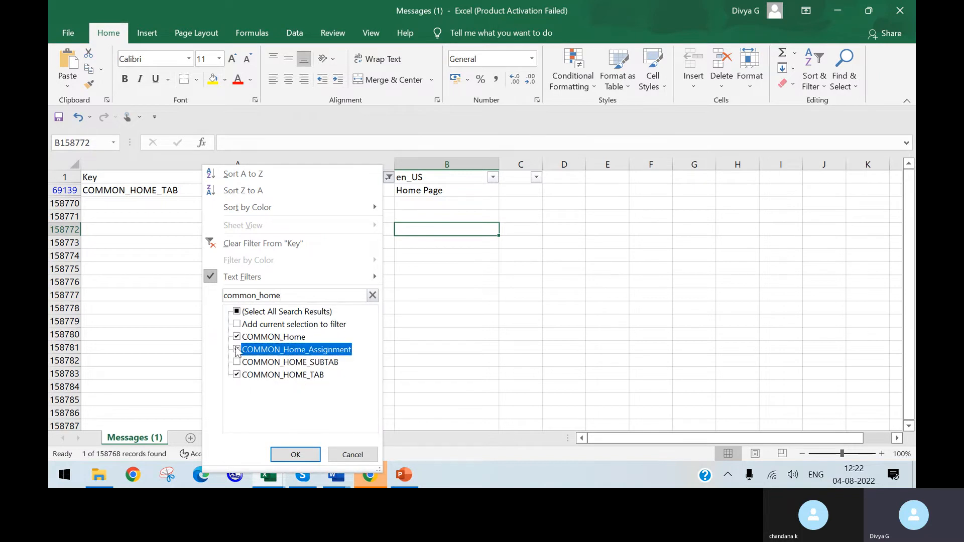
left_click(236, 337)
left_click(295, 453)
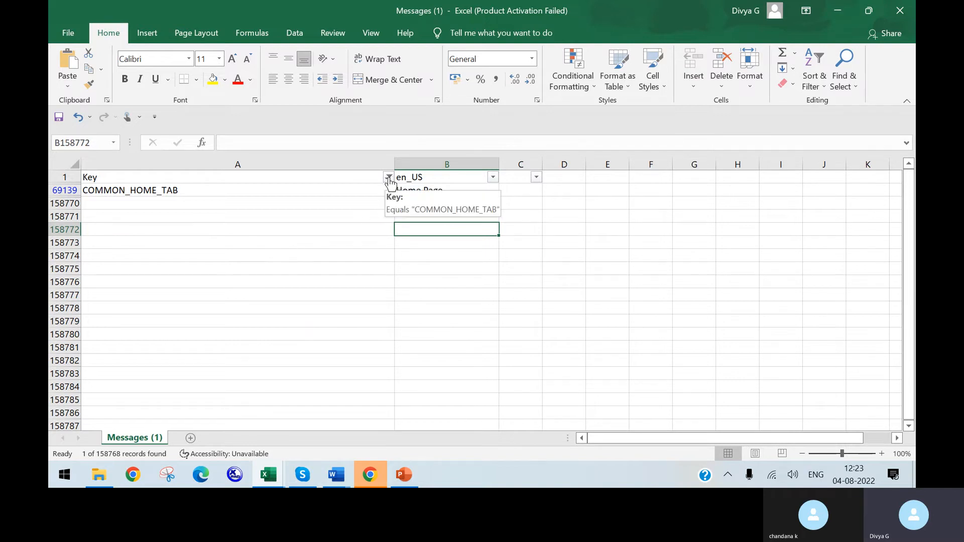
Step: Select all entries in the Key column filter and widen the Key and en_US columns
left_click(388, 178)
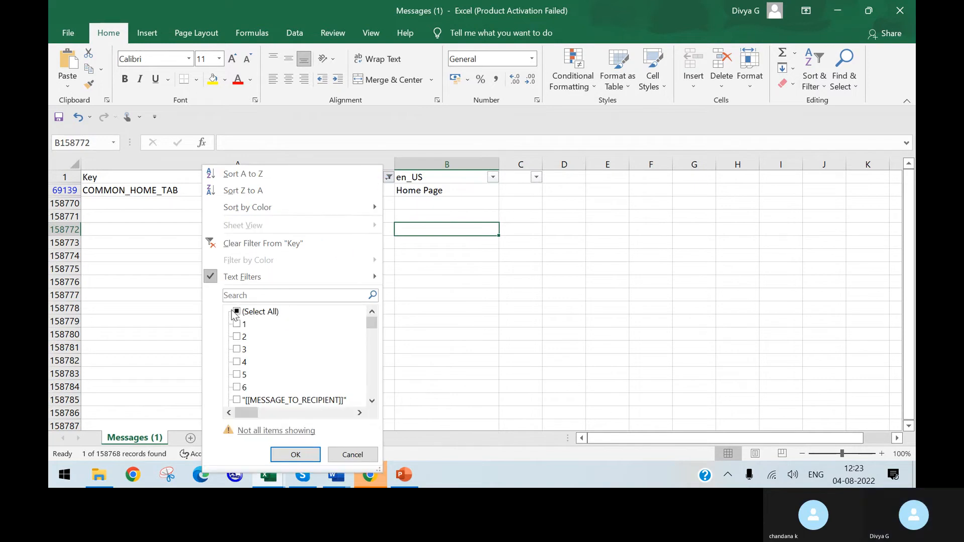
left_click(236, 323)
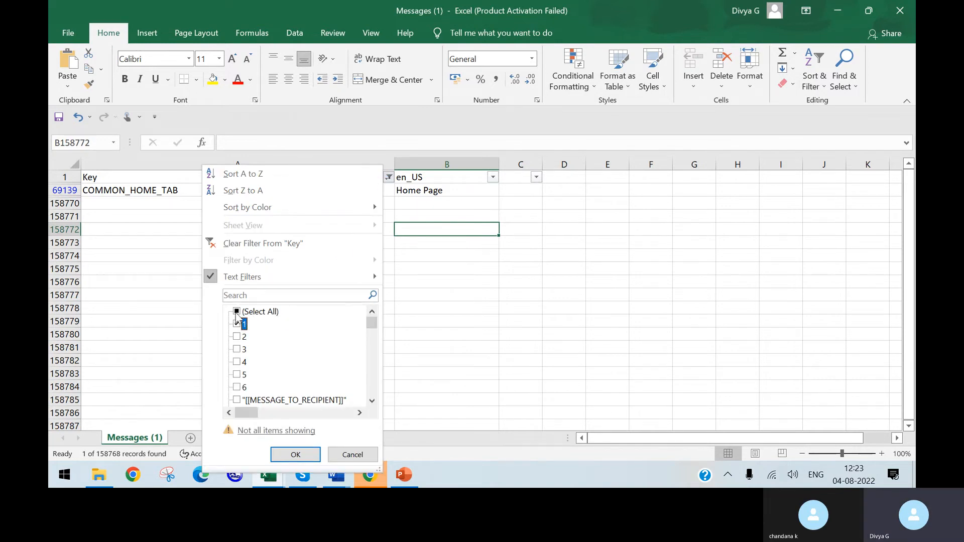
left_click(236, 313)
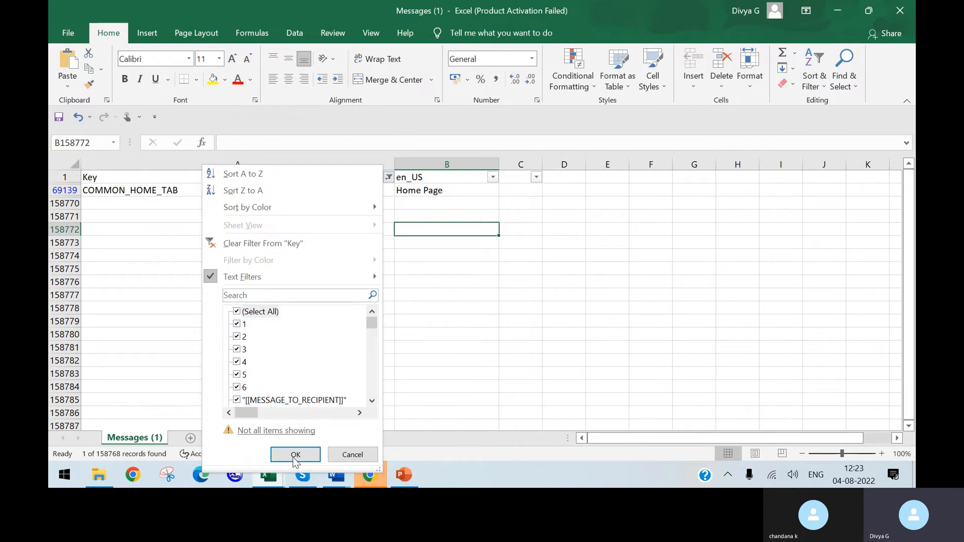
left_click(302, 432)
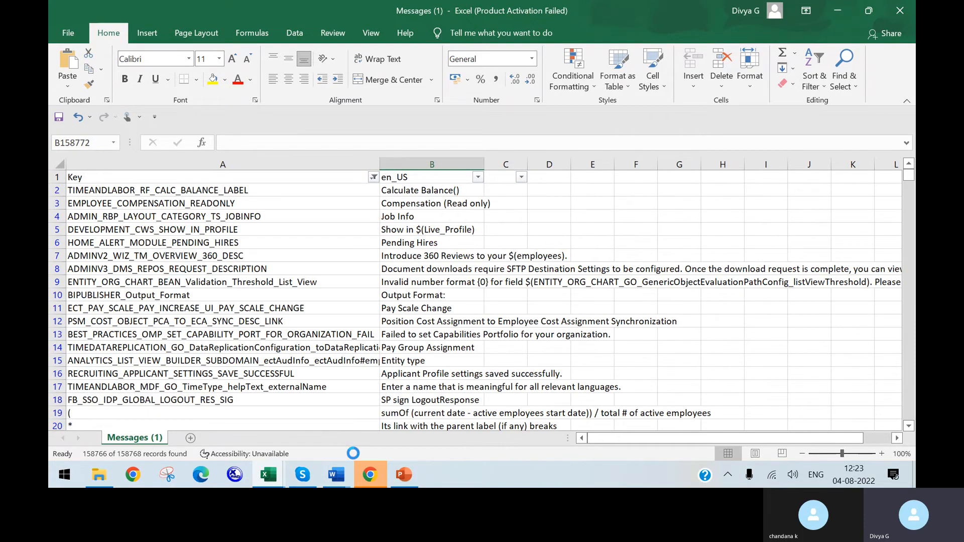
left_click_drag(485, 160, 547, 166)
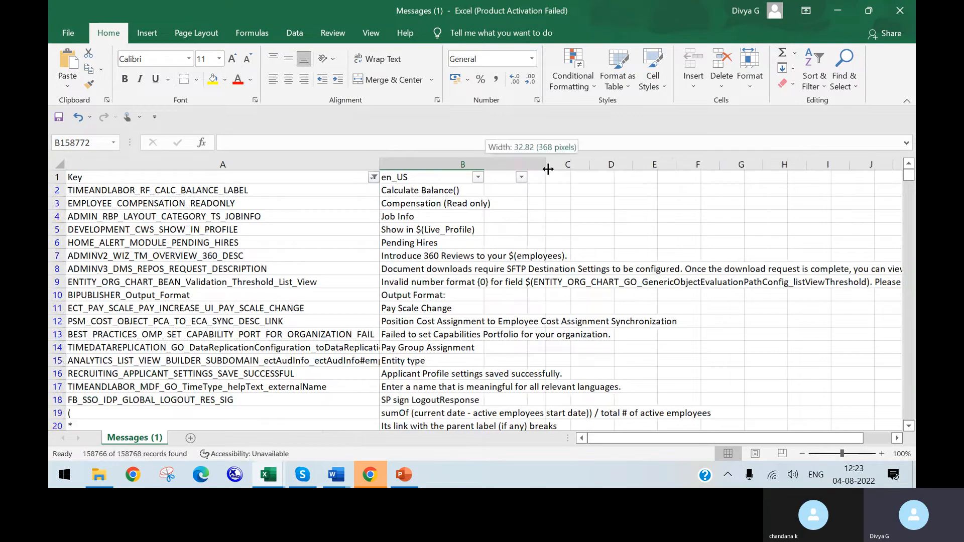
left_click_drag(380, 161, 415, 161)
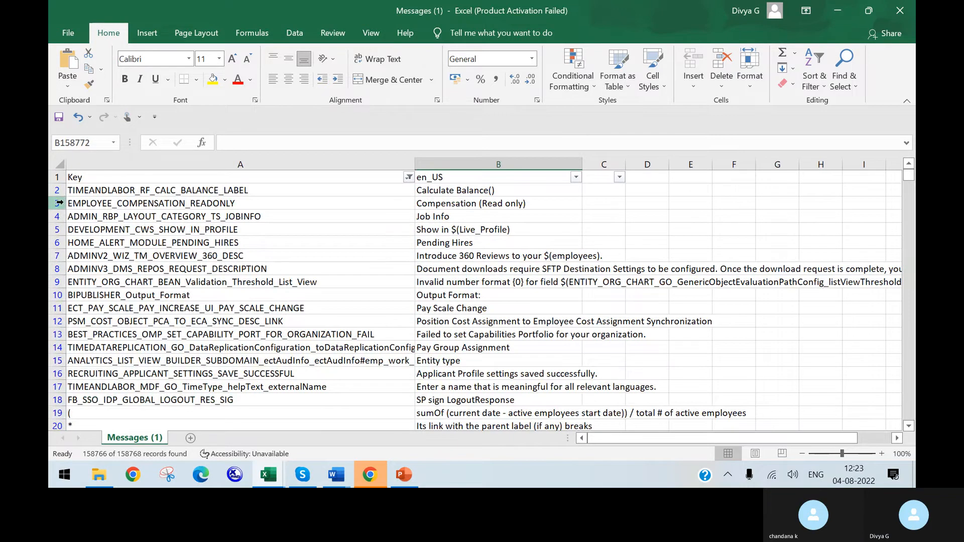
Step: Search the Messages (1) sheet for common_home
key("ctrl+f")
type("c")
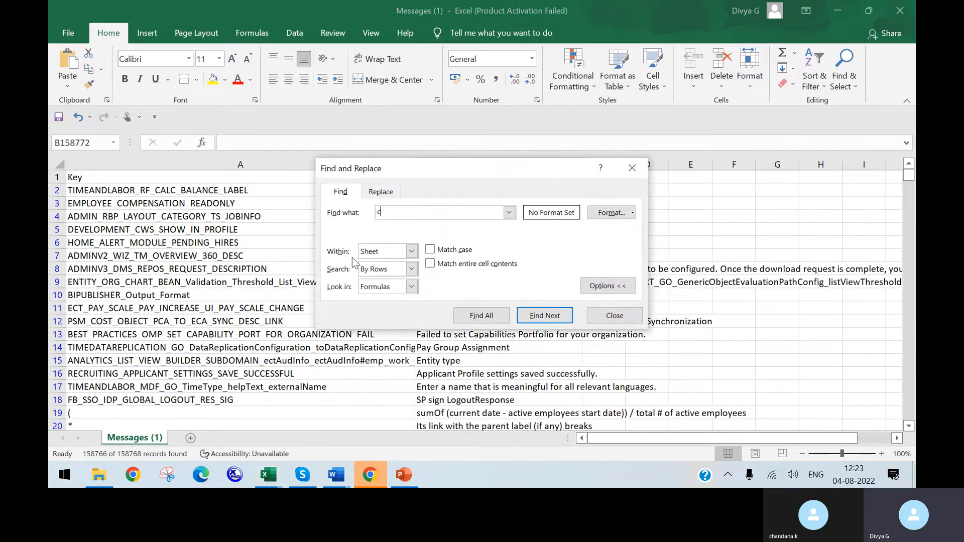
type("omon")
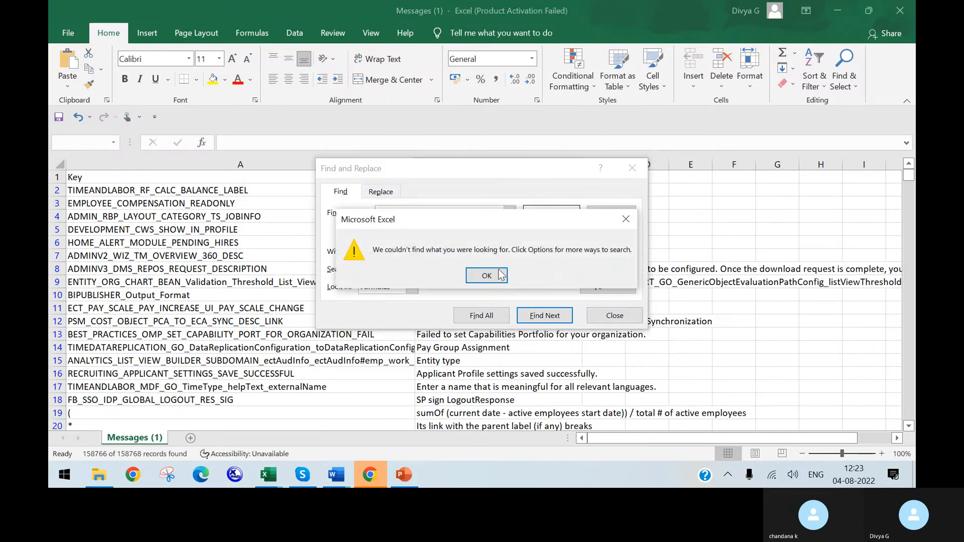
left_click(497, 274)
double_click(417, 213)
left_click(417, 213)
double_click(417, 213)
type("com")
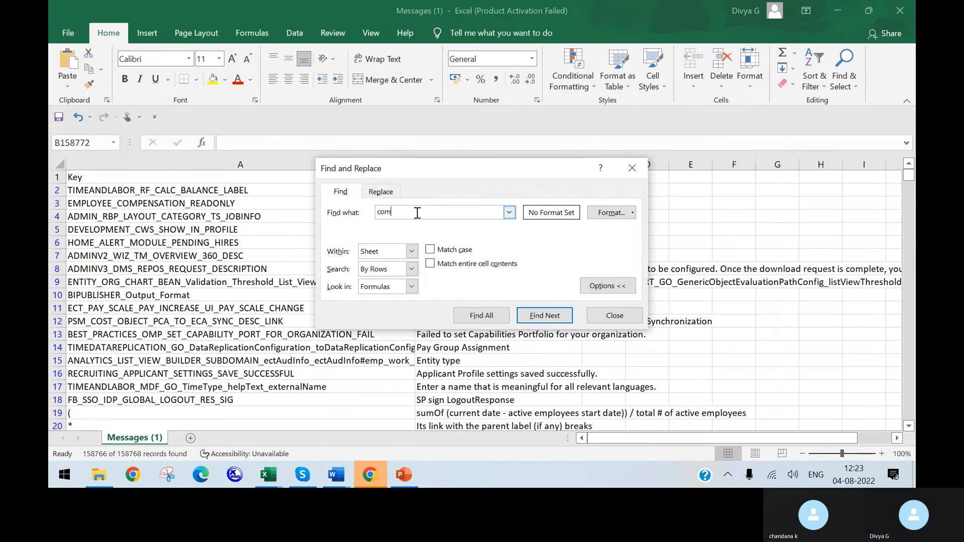
type("mon_home")
left_click(545, 315)
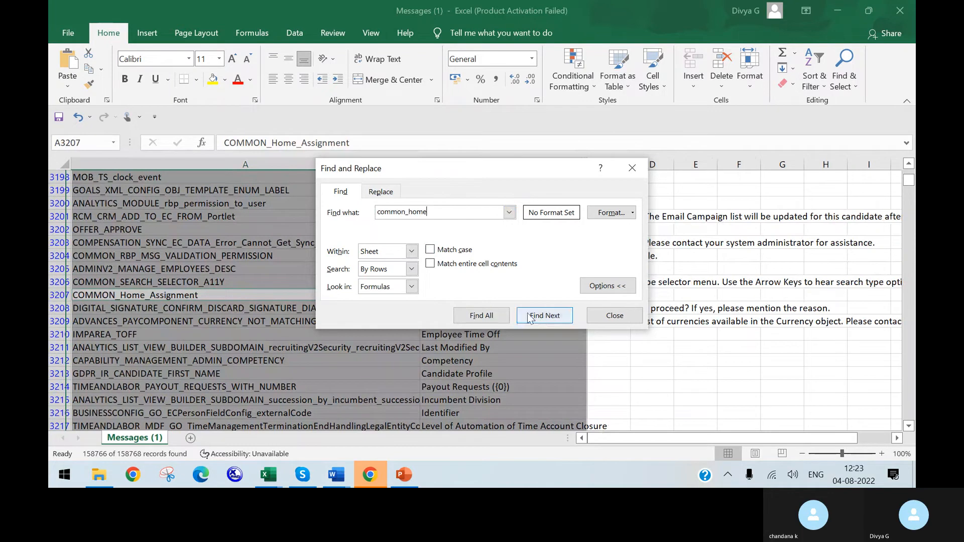
Step: Go through the common_home matches until the COMMON_HOME_TAB key is reached
left_click(542, 320)
left_click(542, 319)
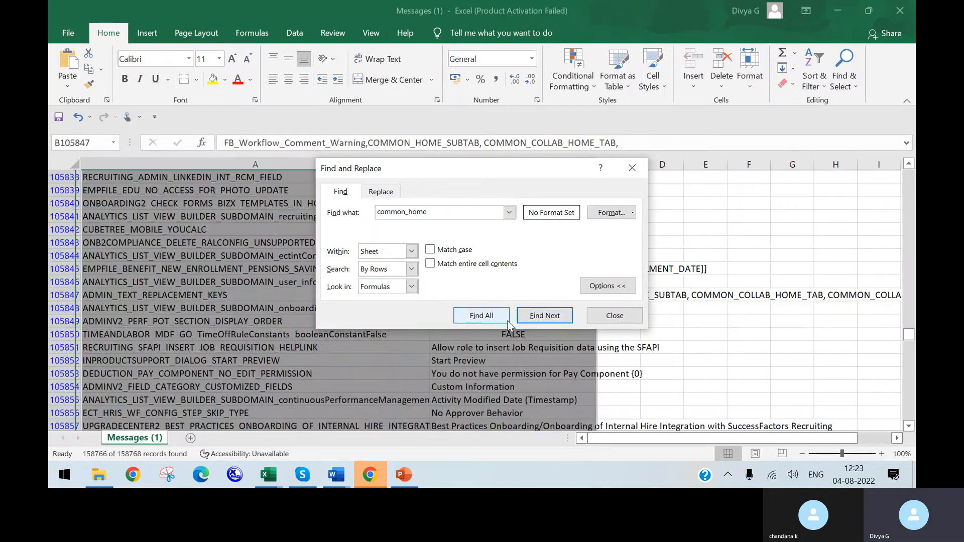
left_click(550, 317)
left_click(563, 322)
left_click(563, 322)
left_click(564, 323)
left_click(563, 322)
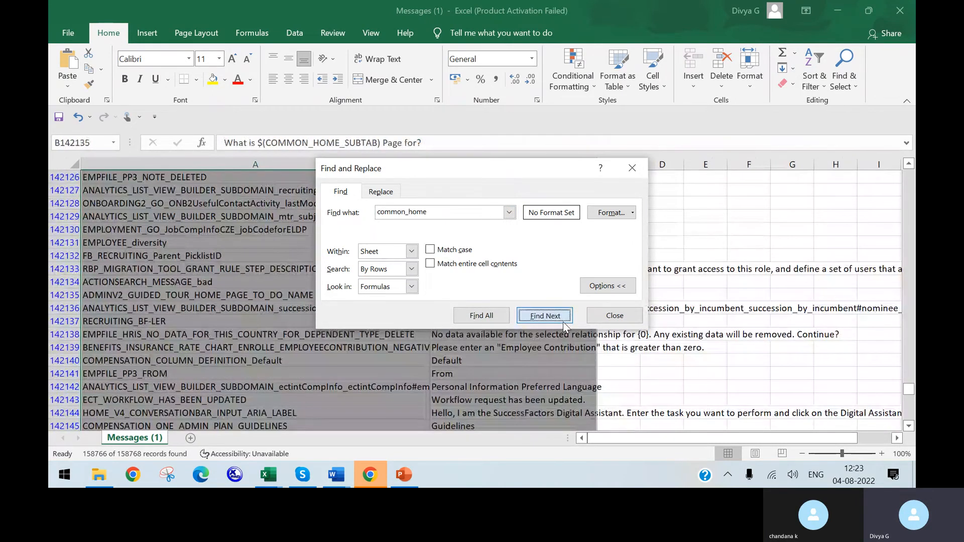
left_click(563, 322)
left_click(563, 322)
left_click(563, 322)
left_click(563, 323)
left_click(564, 324)
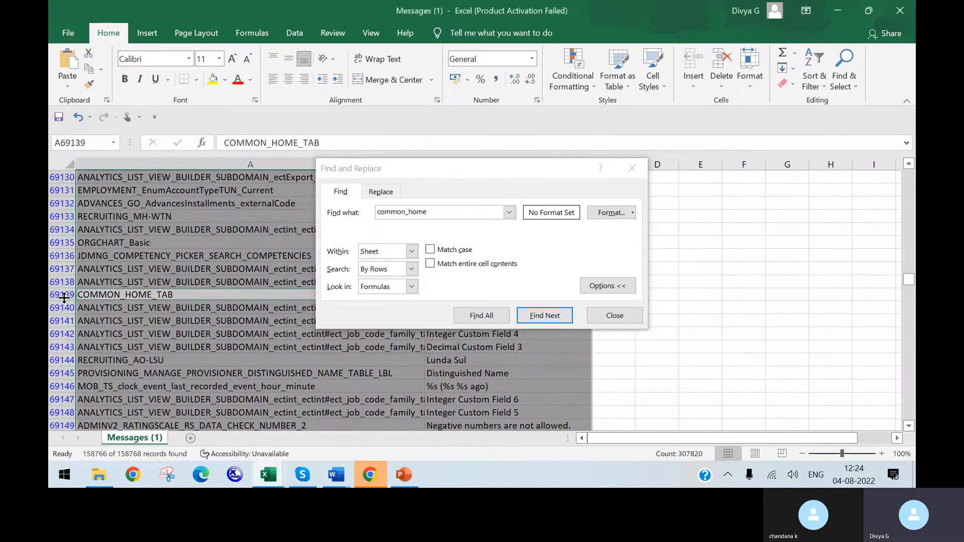
Step: Copy the whole COMMON_HOME_TAB row into row 2 of a new sheet
left_click(59, 297)
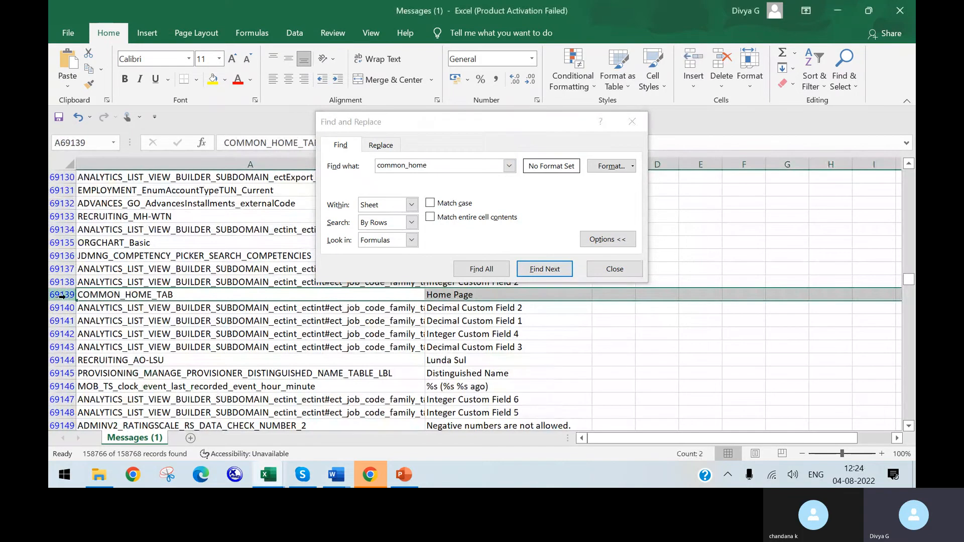
key("ctrl+c")
left_click(190, 438)
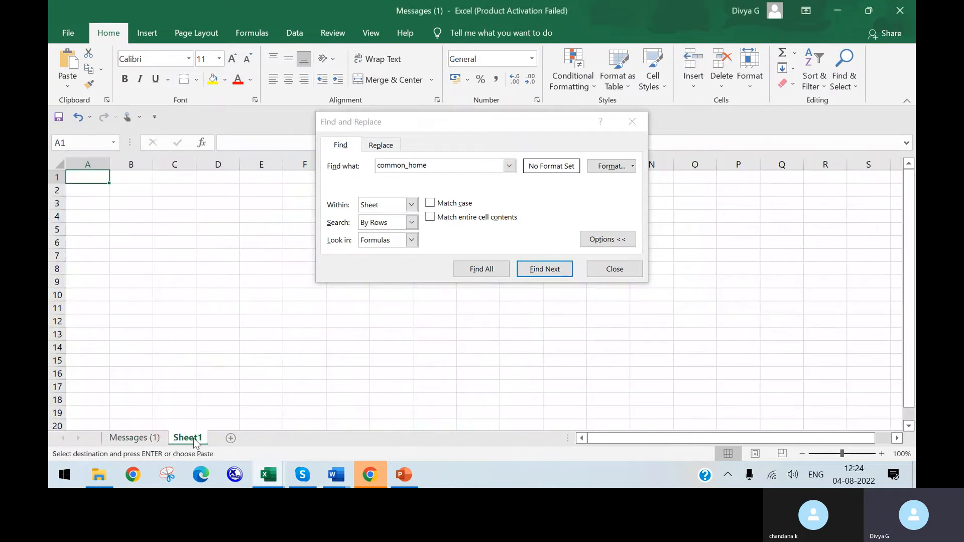
left_click(54, 190)
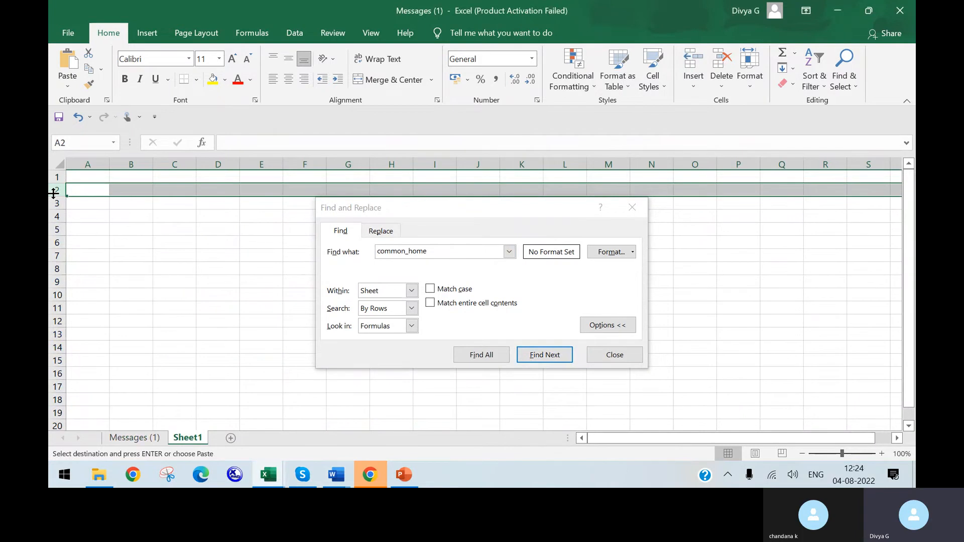
key("ctrl+v")
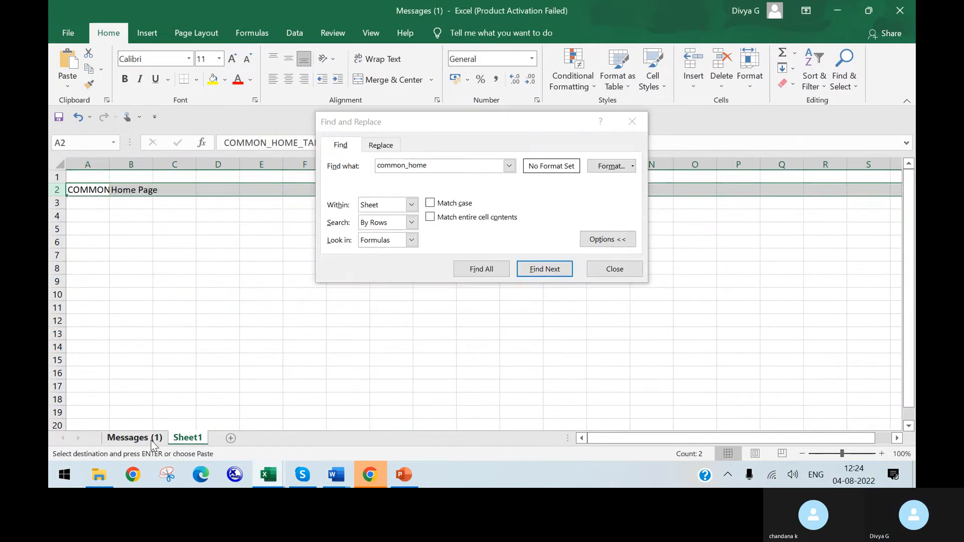
Step: Delete the Messages (1) sheet from the workbook, keeping only the new sheet with the copied row
left_click(152, 441)
right_click(151, 442)
left_click(192, 310)
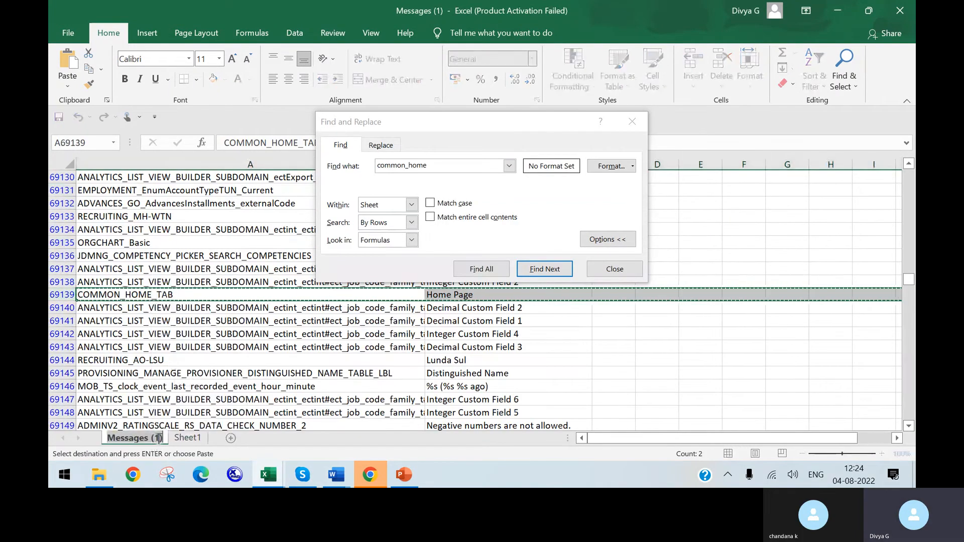
left_click(177, 403)
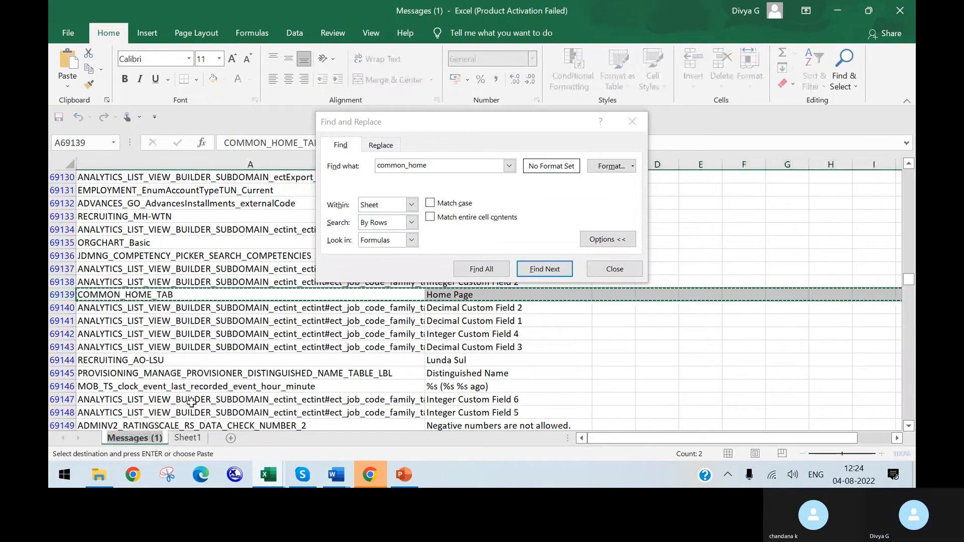
right_click(153, 439)
left_click(192, 296)
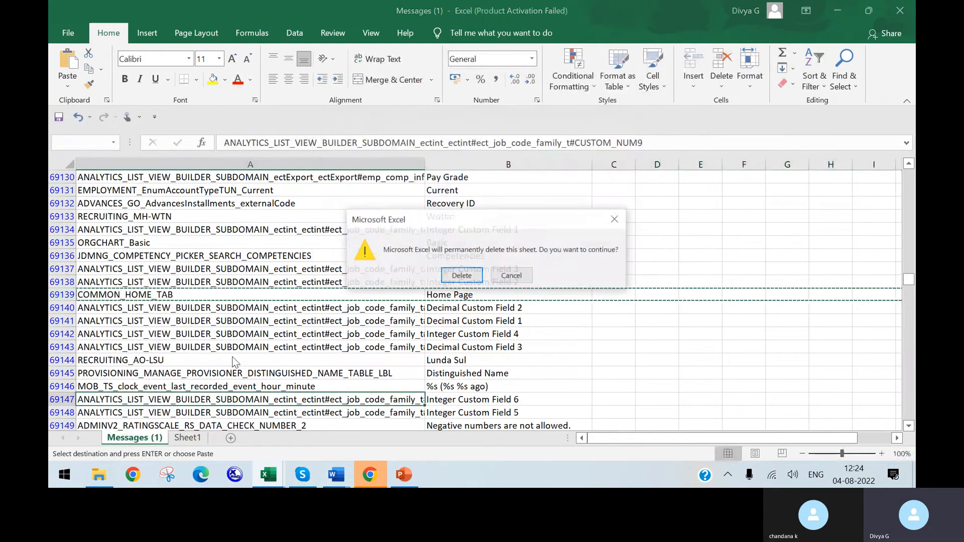
left_click(462, 275)
left_click(302, 477)
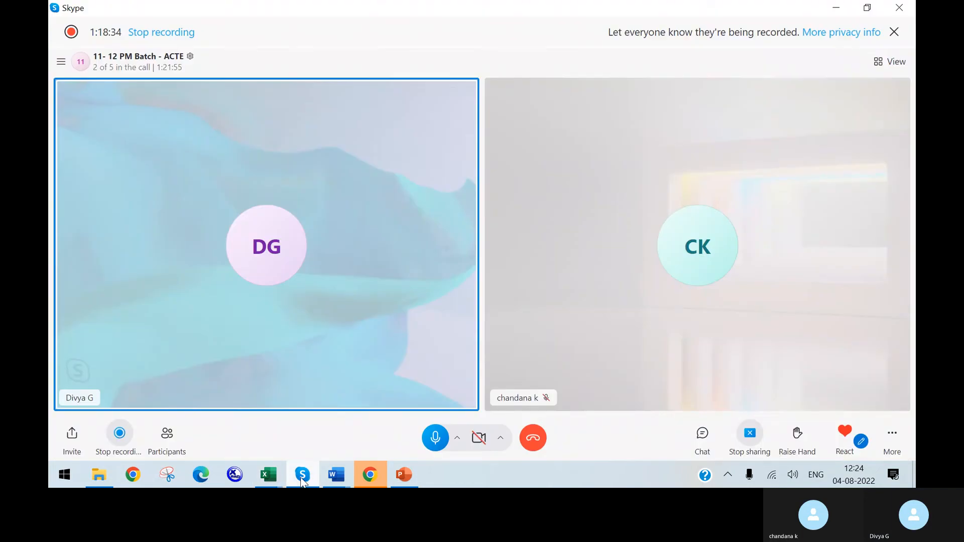
left_click(302, 477)
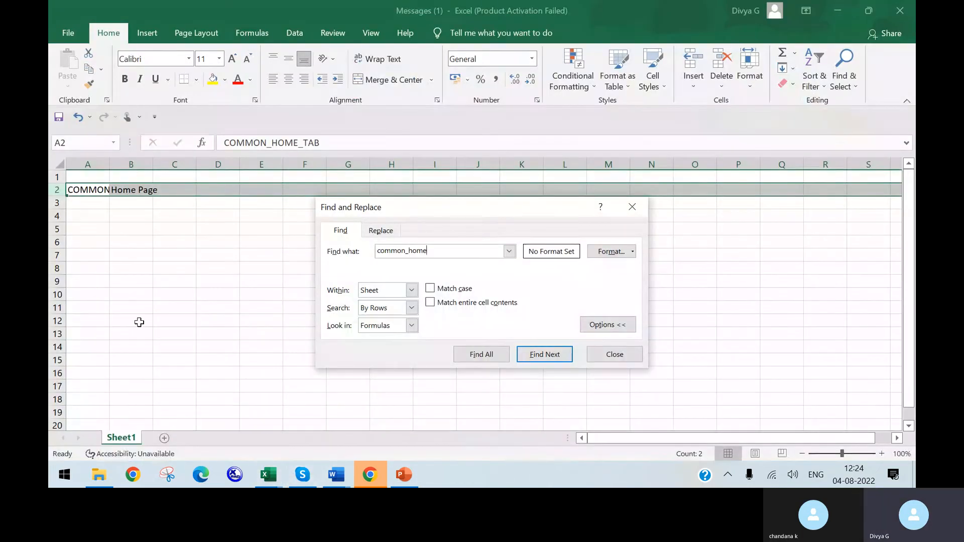
Step: Widen column A to fit the key and save the Messages (1) workbook, keeping the CSV format
left_click_drag(110, 164, 187, 166)
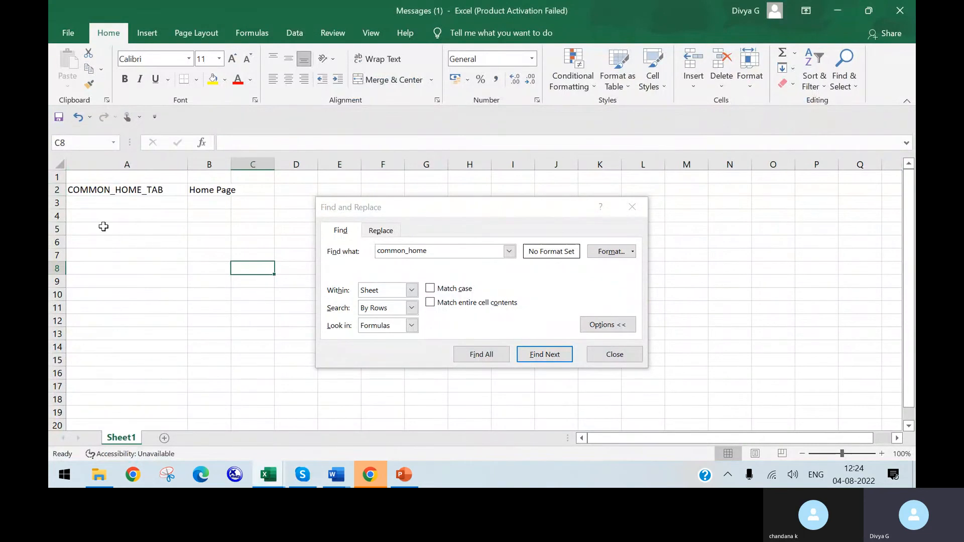
key("ctrl+s")
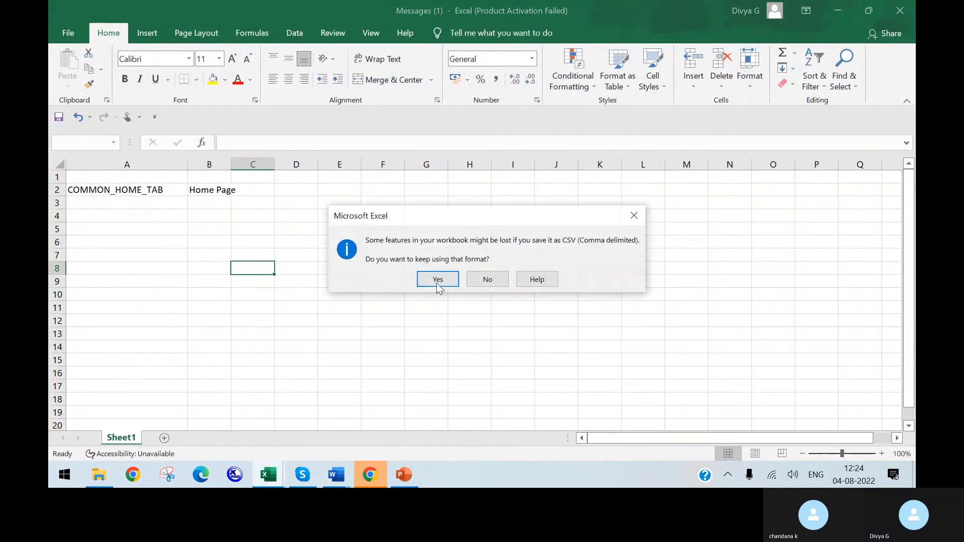
left_click(441, 278)
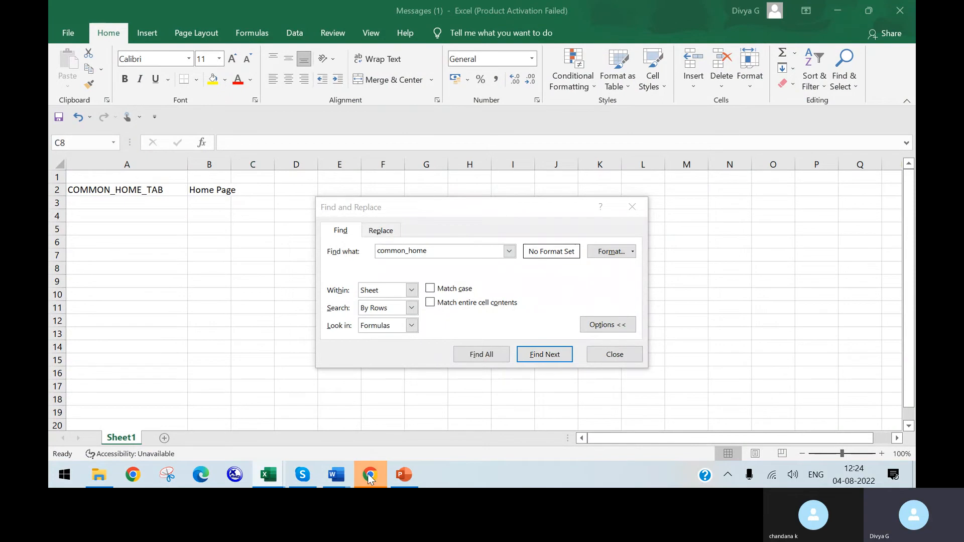
Step: Switch to Chrome and restart the custom labels upload for the Test locale with the Messages (1) file
left_click(369, 477)
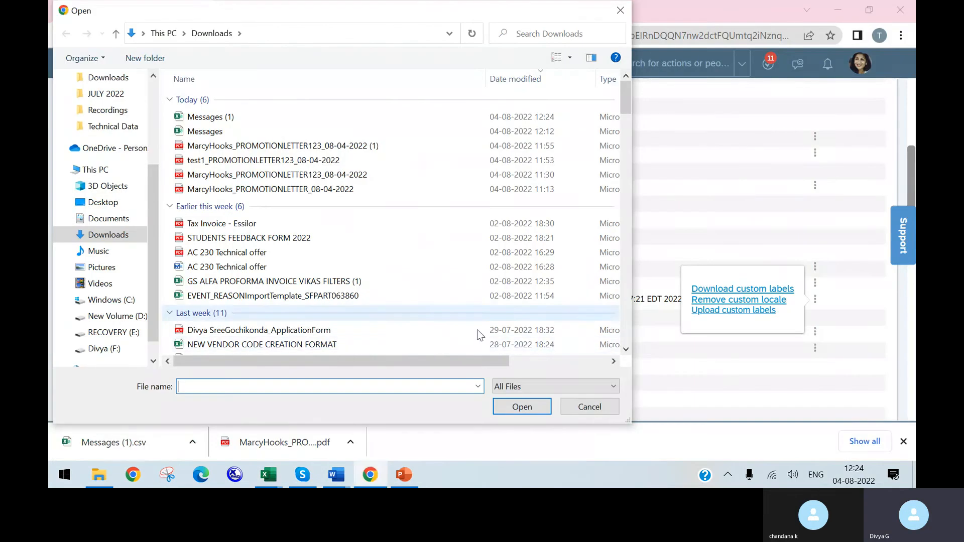
left_click(621, 11)
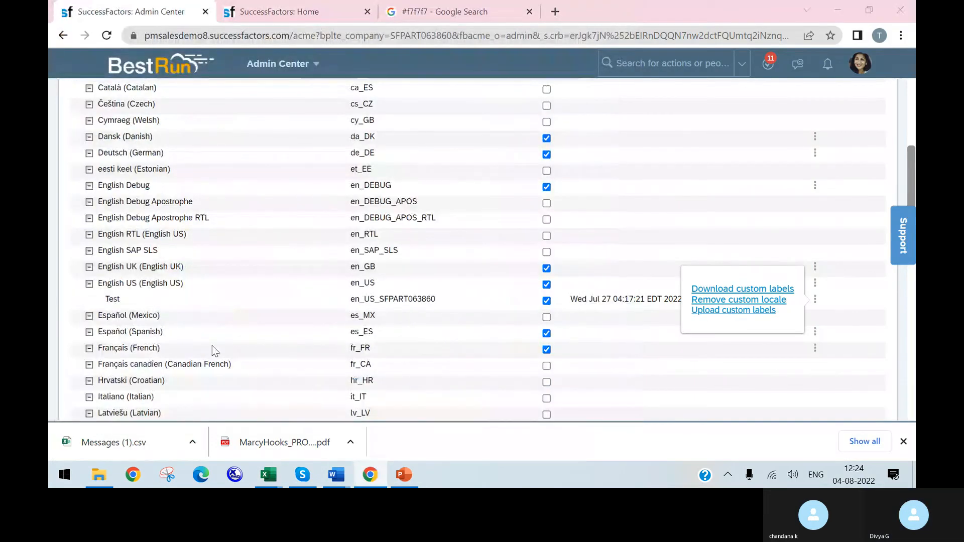
left_click(243, 118)
left_click(543, 406)
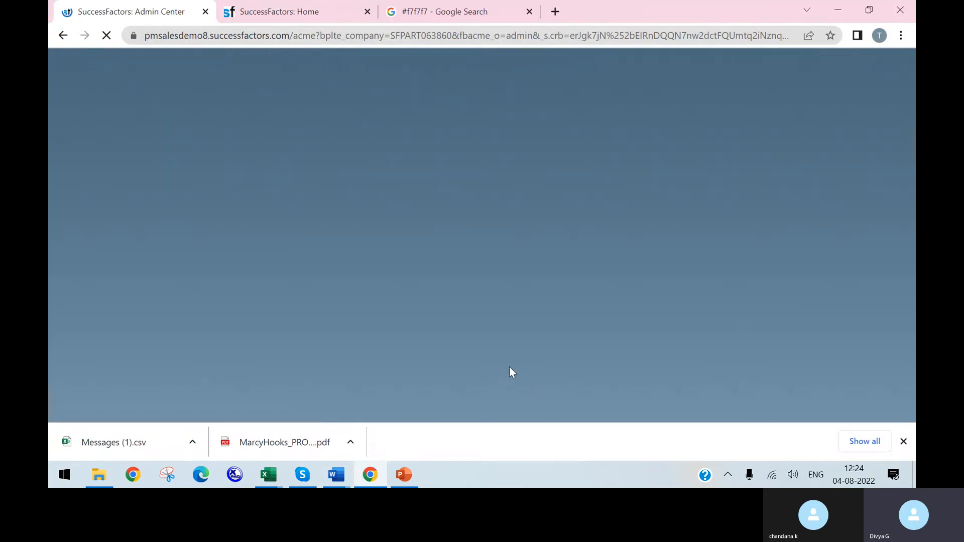
Step: Review the LanguagePack import validation errors and close their window
scroll(508, 334, "down", 1)
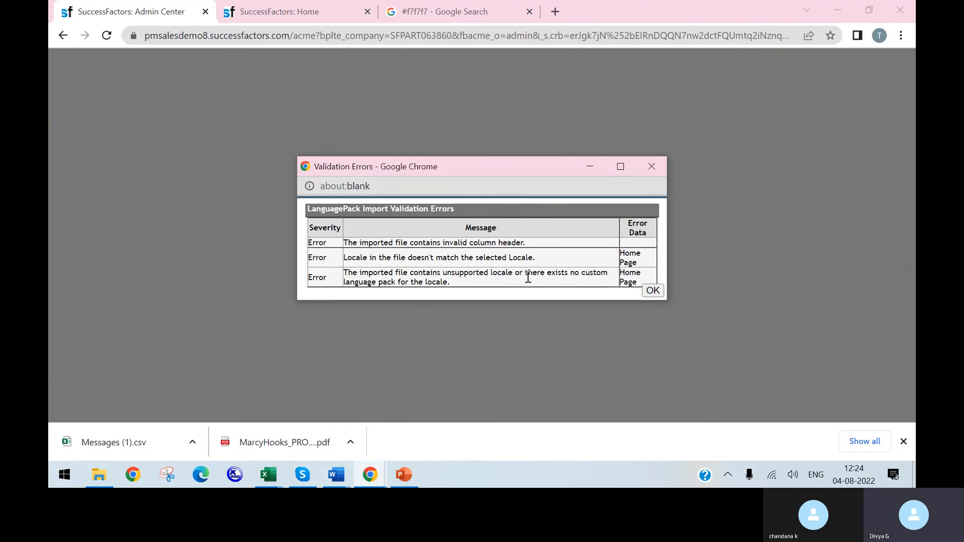
left_click(652, 167)
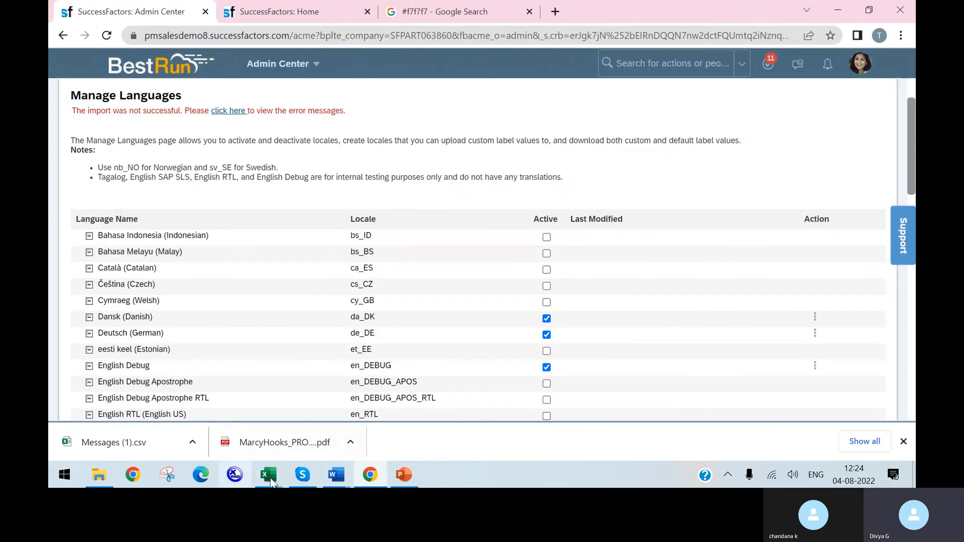
Step: Switch to the Messages (1) workbook in Excel, widen column B and save the file, keeping the CSV format
mouse_move(269, 474)
left_click(276, 420)
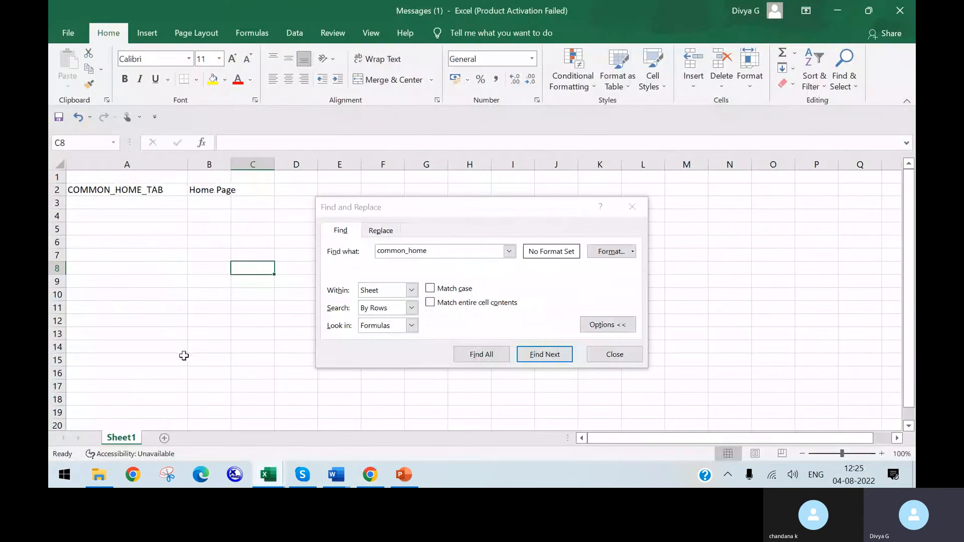
left_click_drag(231, 165, 271, 166)
left_click(288, 245)
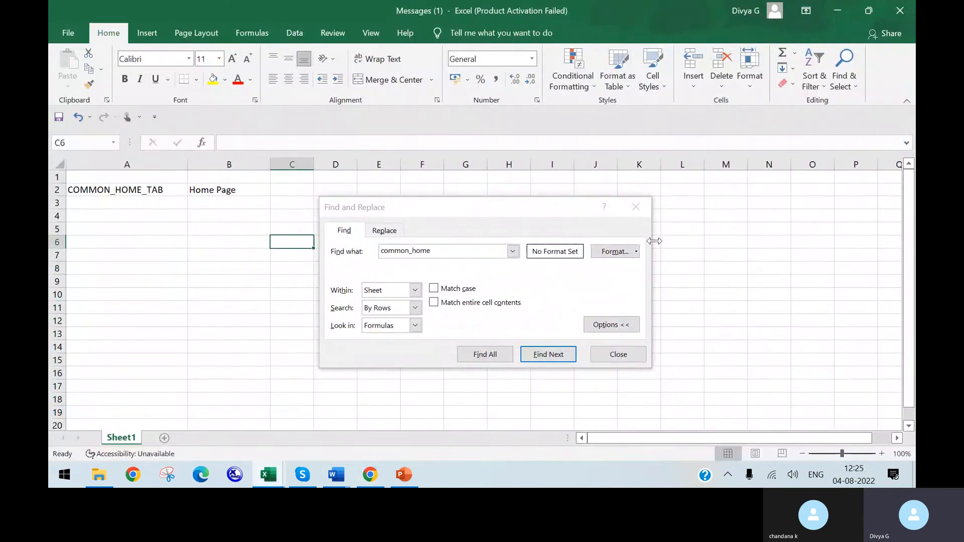
left_click(637, 208)
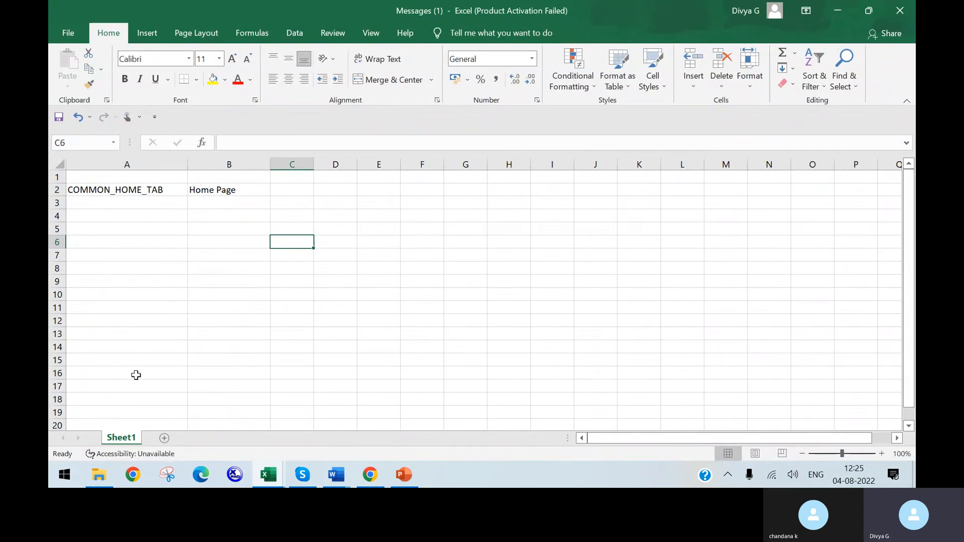
key("ctrl+s")
left_click(441, 280)
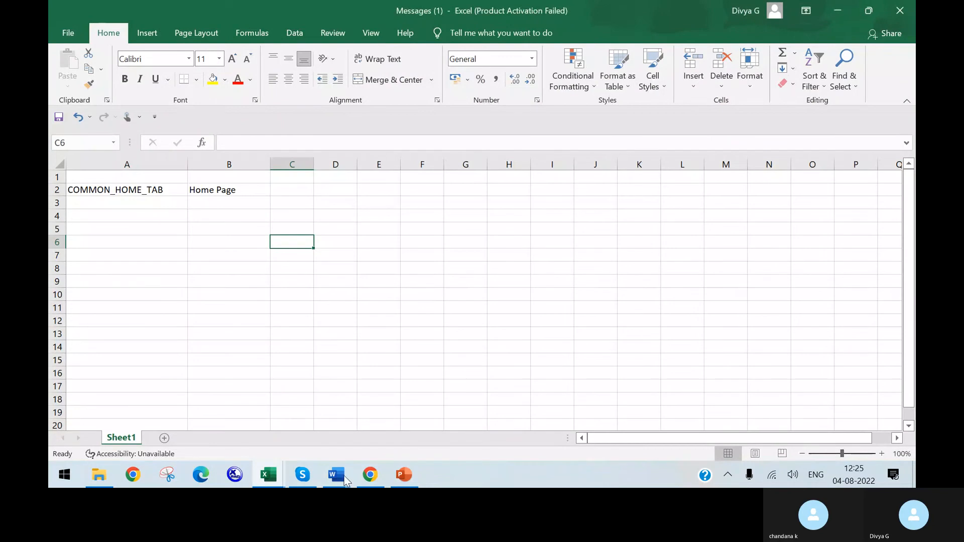
Step: Switch to Chrome and try uploading the saved Messages (1) file as custom labels for the Test locale under English US
left_click(370, 475)
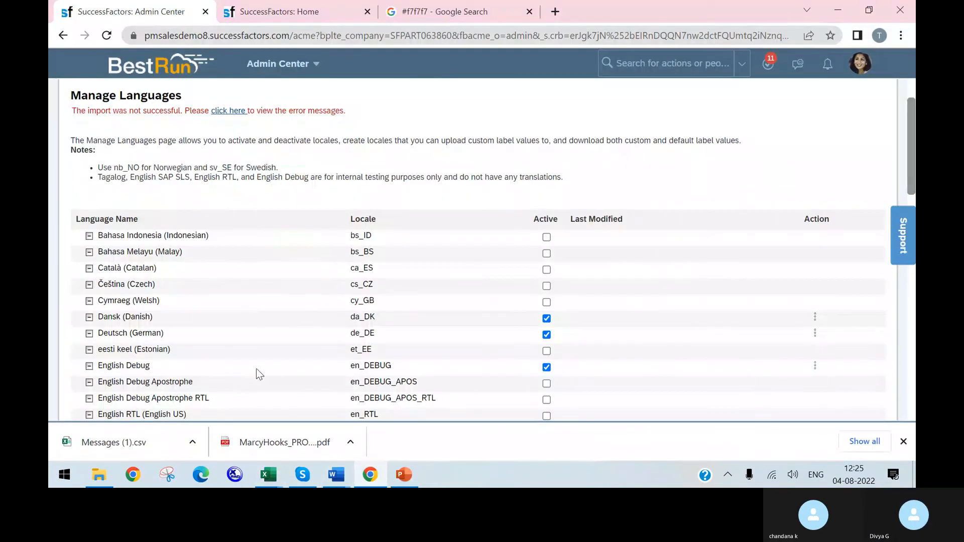
scroll(258, 374, "down", 3)
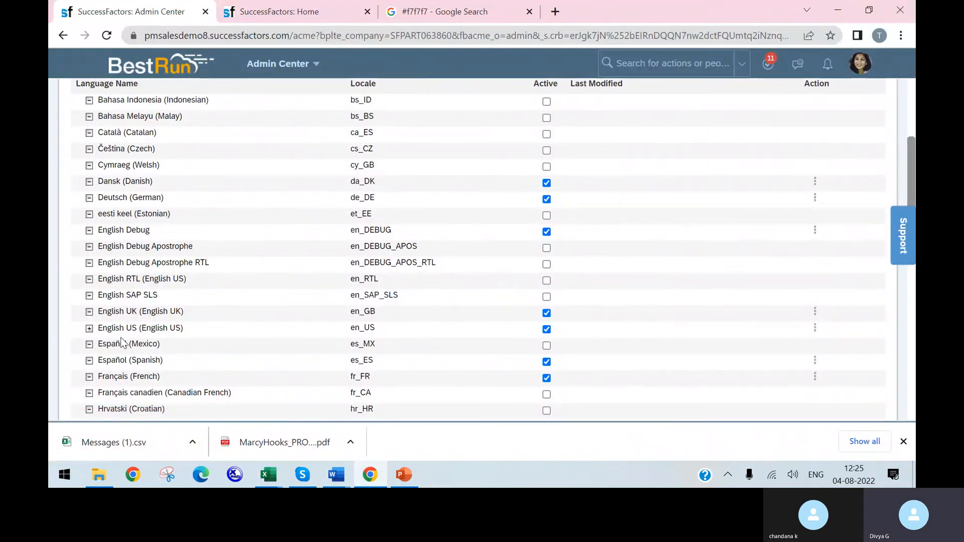
left_click(89, 330)
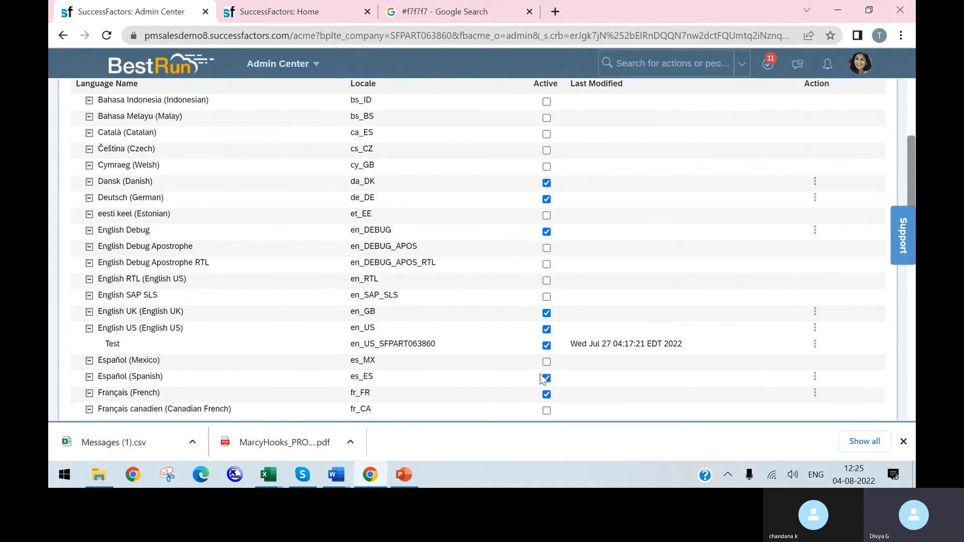
left_click(815, 344)
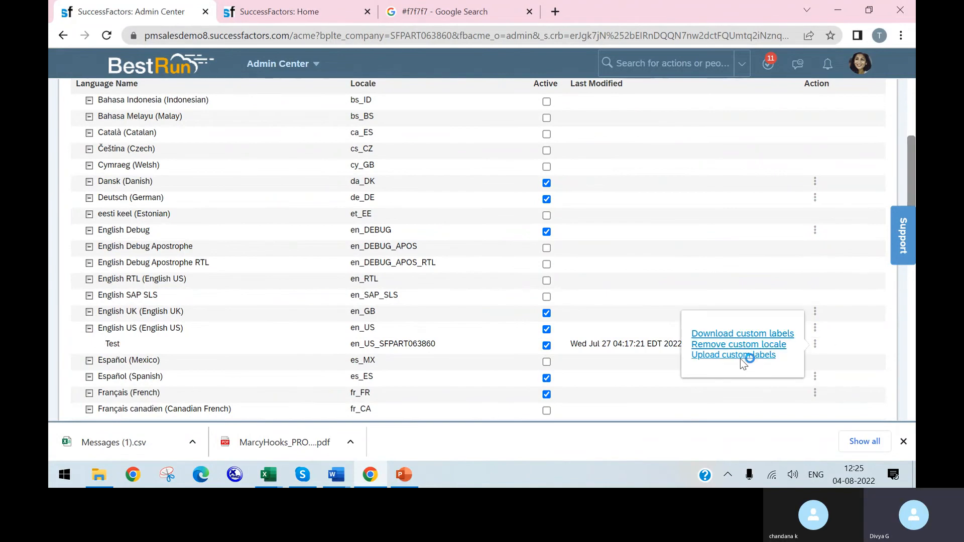
left_click(254, 117)
left_click(521, 407)
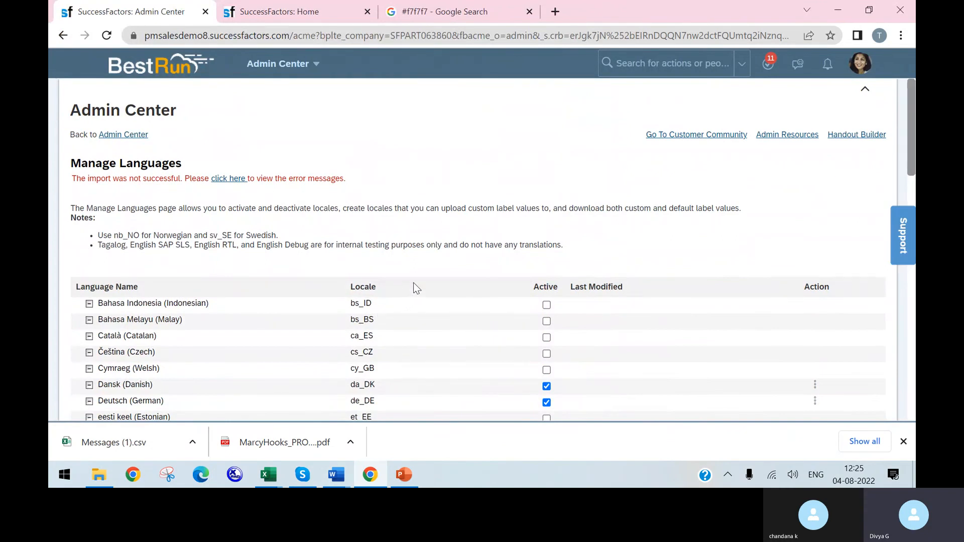
Step: Download a fresh copy of the default labels CSV from Manage Languages
scroll(416, 288, "down", 3)
scroll(168, 301, "down", 2)
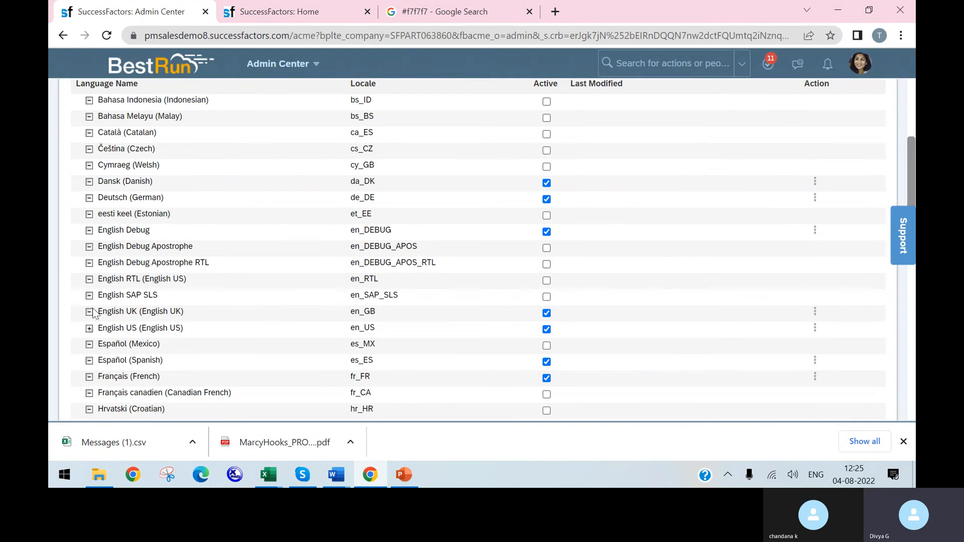
left_click(815, 313)
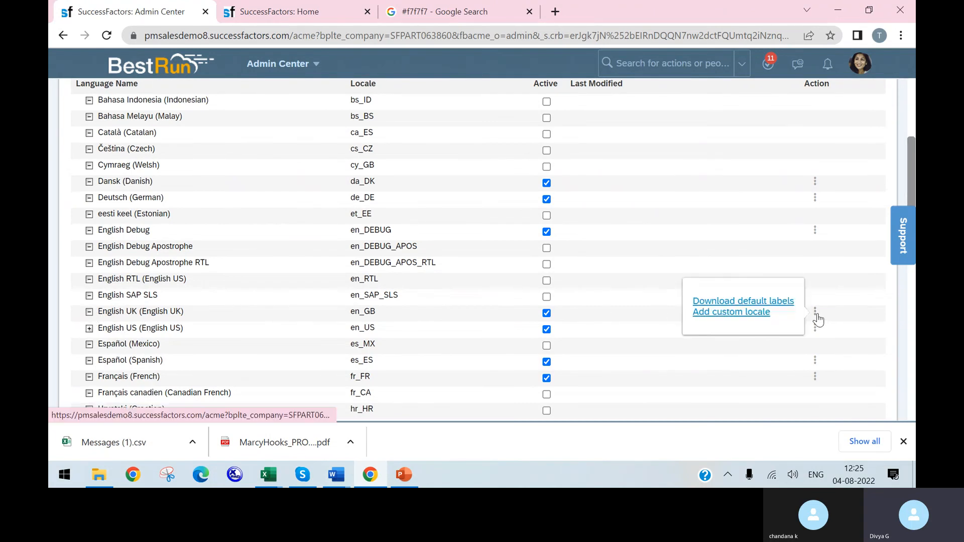
left_click(766, 312)
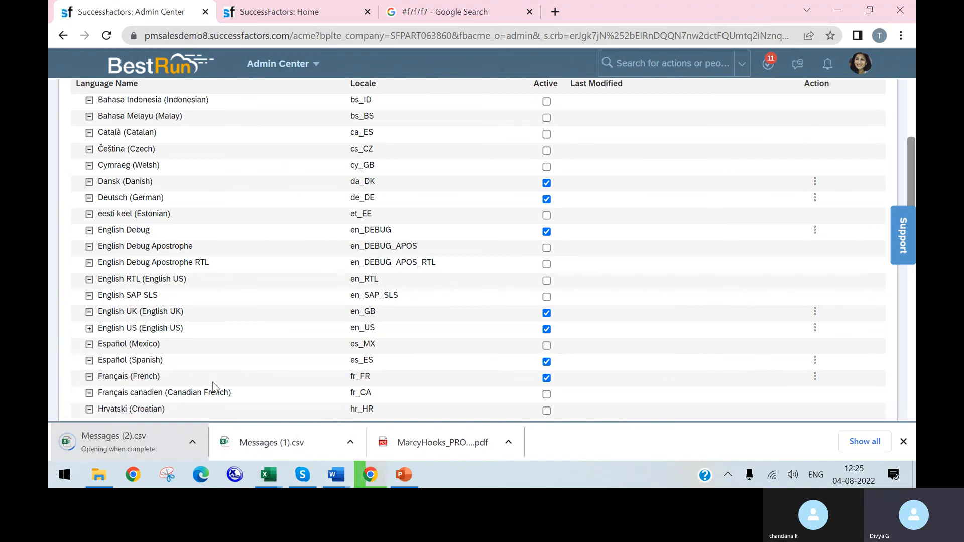
left_click(303, 475)
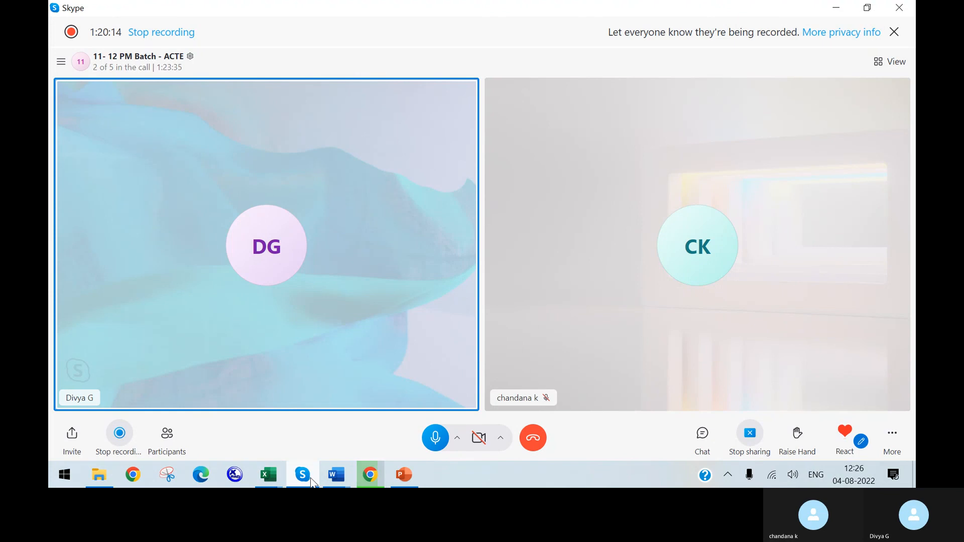
left_click(368, 479)
Step: Switch to the Messages workbook in Excel, cancel opening the locked Messages (1).csv file, and widen the Key column
mouse_move(269, 476)
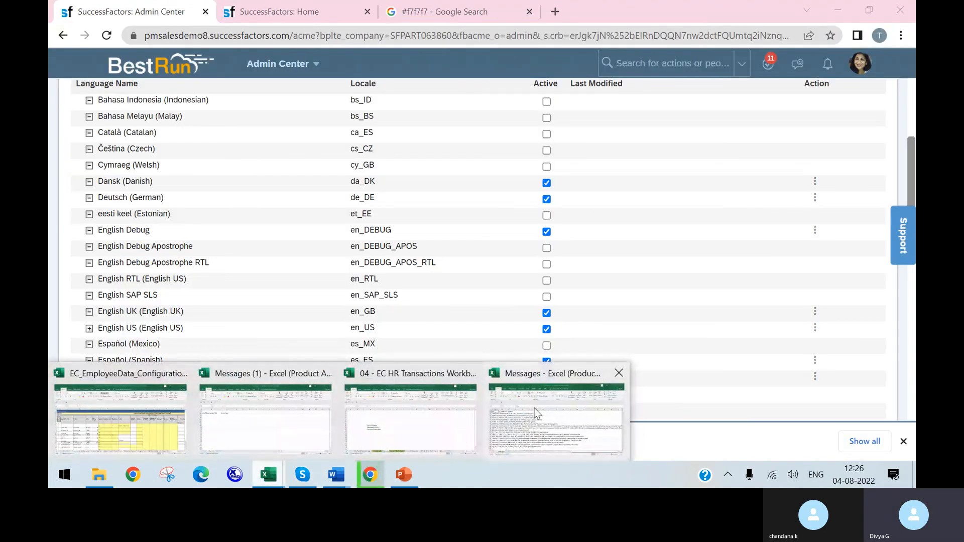
left_click(535, 412)
left_click(619, 389)
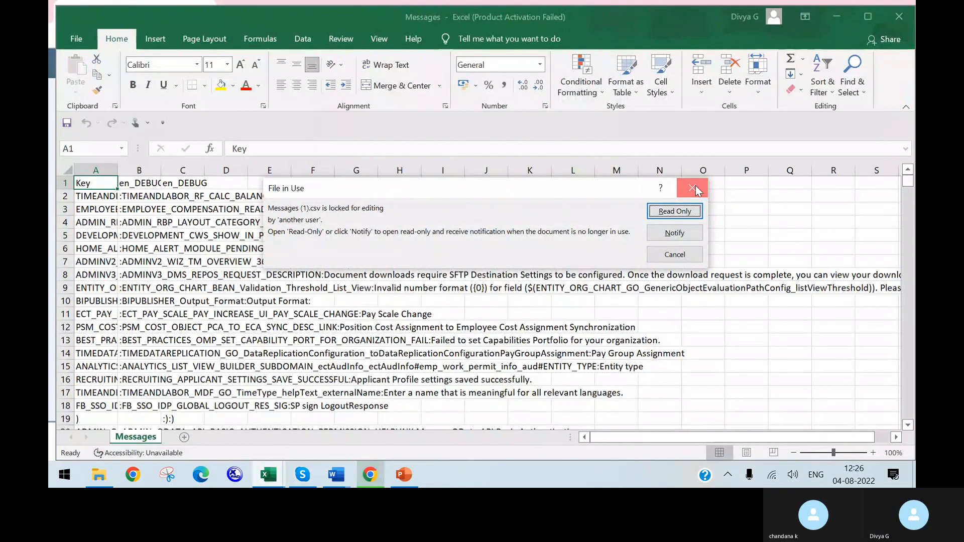
left_click(693, 187)
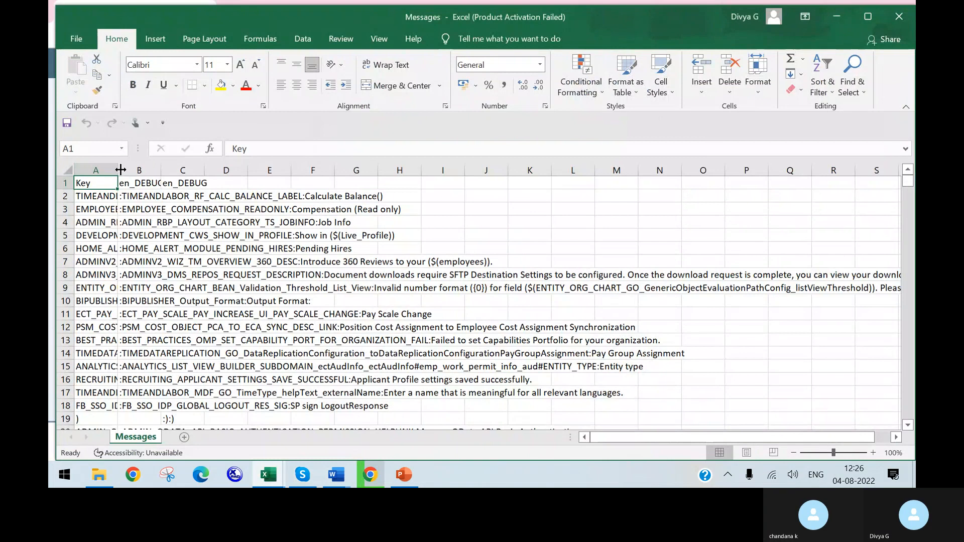
left_click_drag(120, 169, 204, 170)
left_click(269, 301)
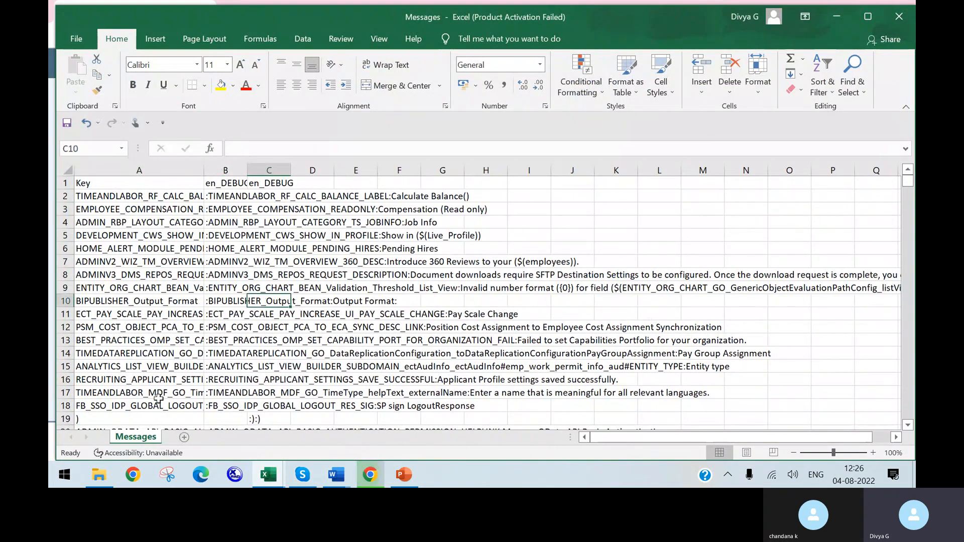